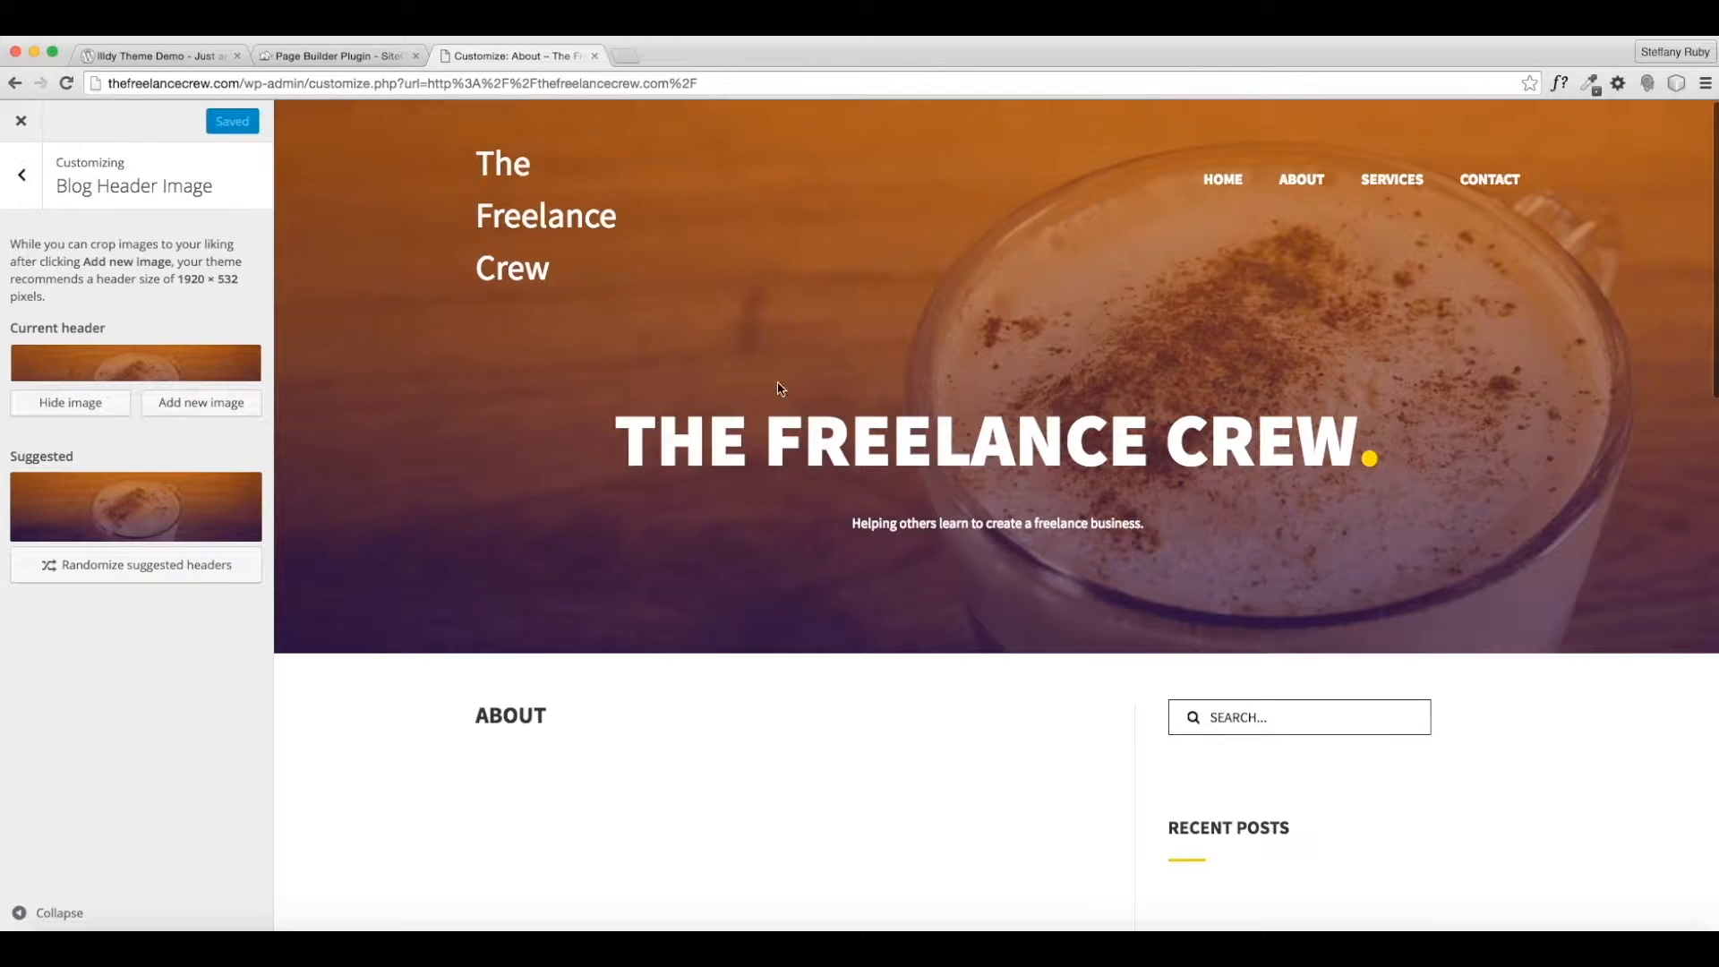
# Upload desk.jpg, freelance-crew-1.jpg, freelance-crew-2.jpg, freelance-crew-3.jpg and webcomp.jpg from the Desktop as candidates for the blog header image.
pyautogui.scroll(-1, 854, 333)
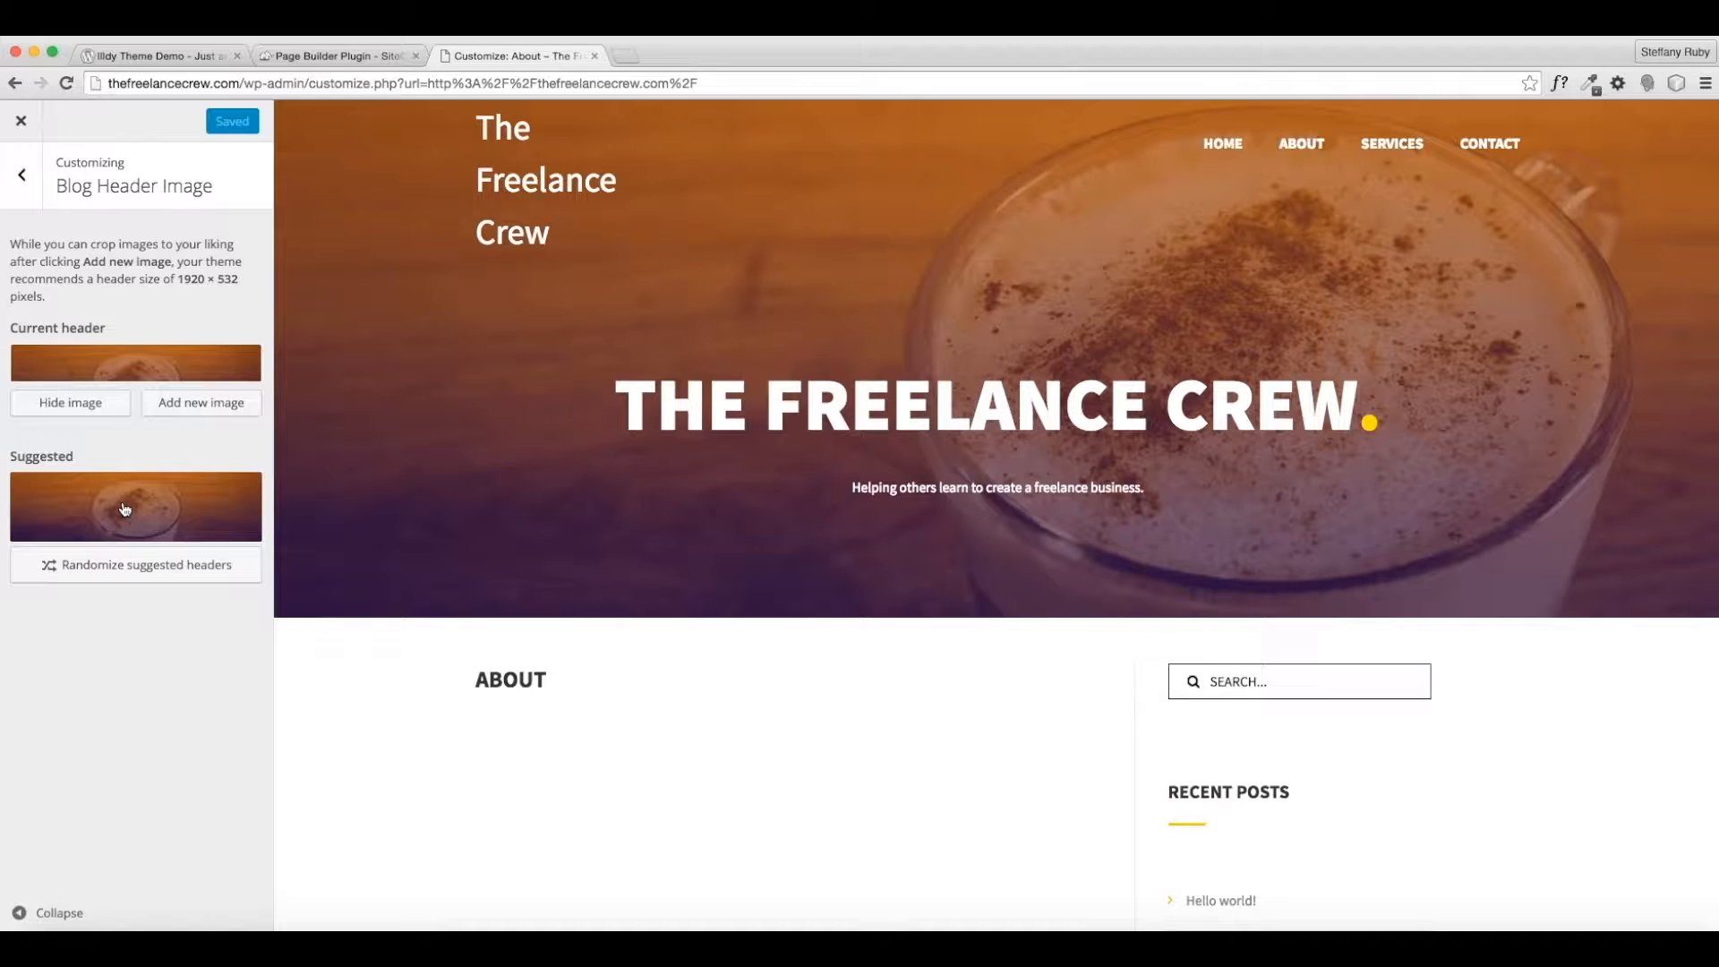
pyautogui.scroll(1, 1241, 304)
pyautogui.scroll(1, 1241, 304)
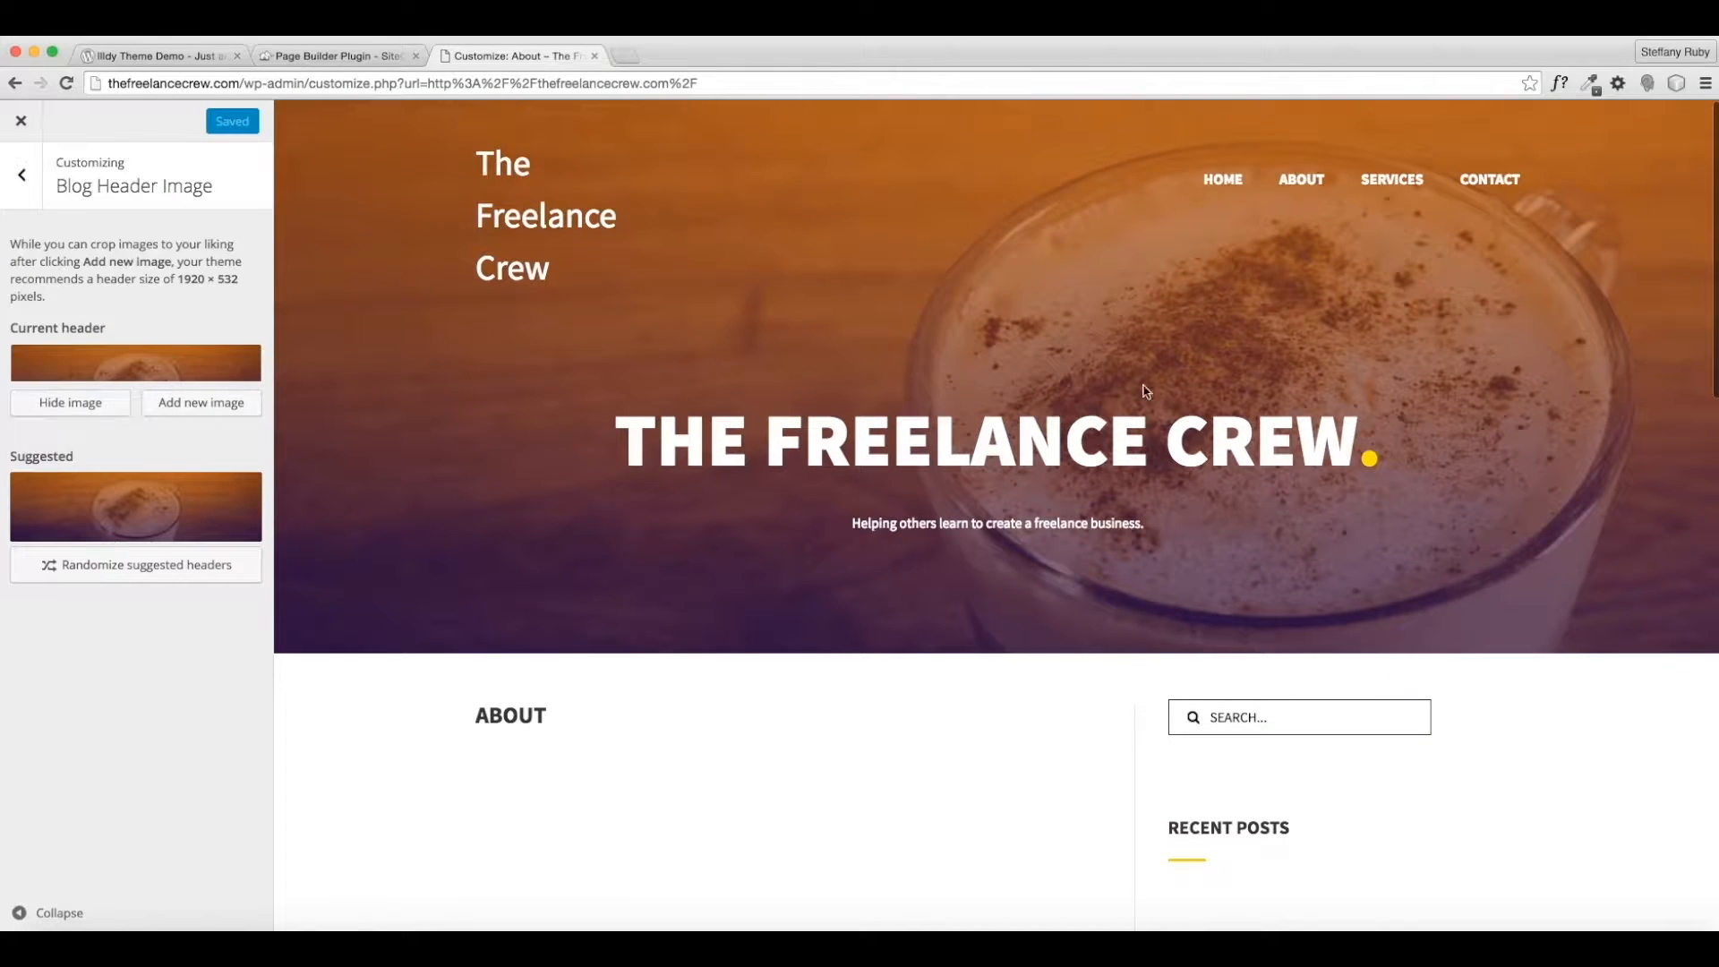
pyautogui.click(201, 404)
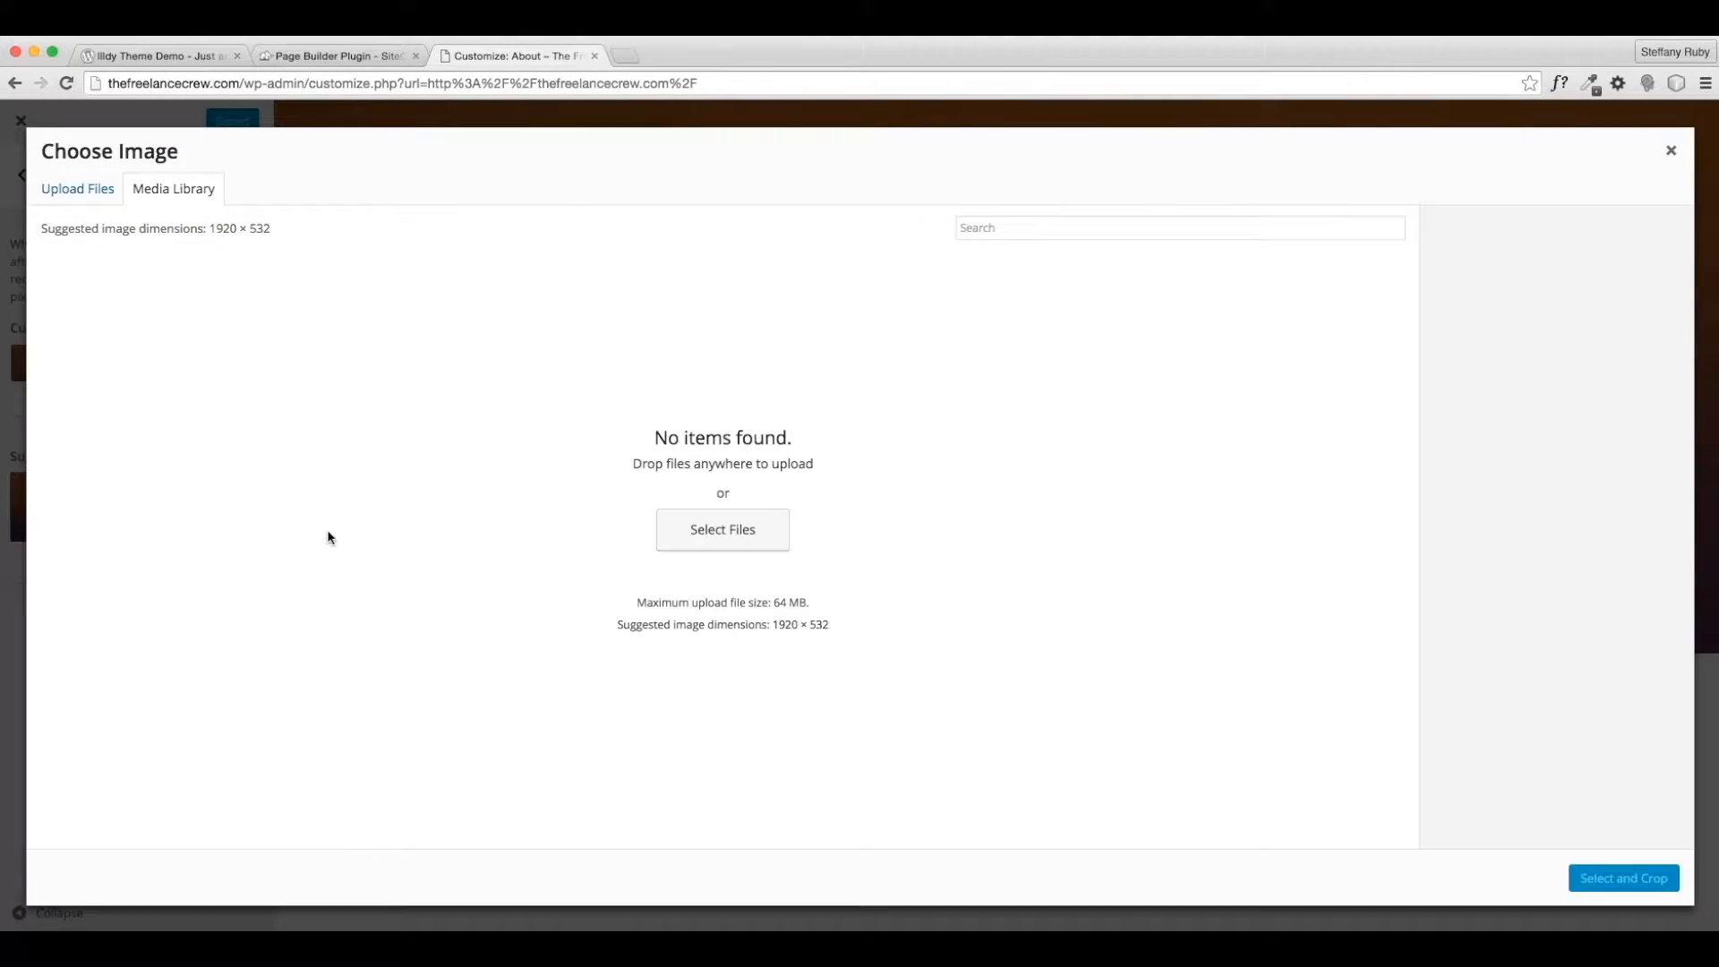
pyautogui.click(739, 530)
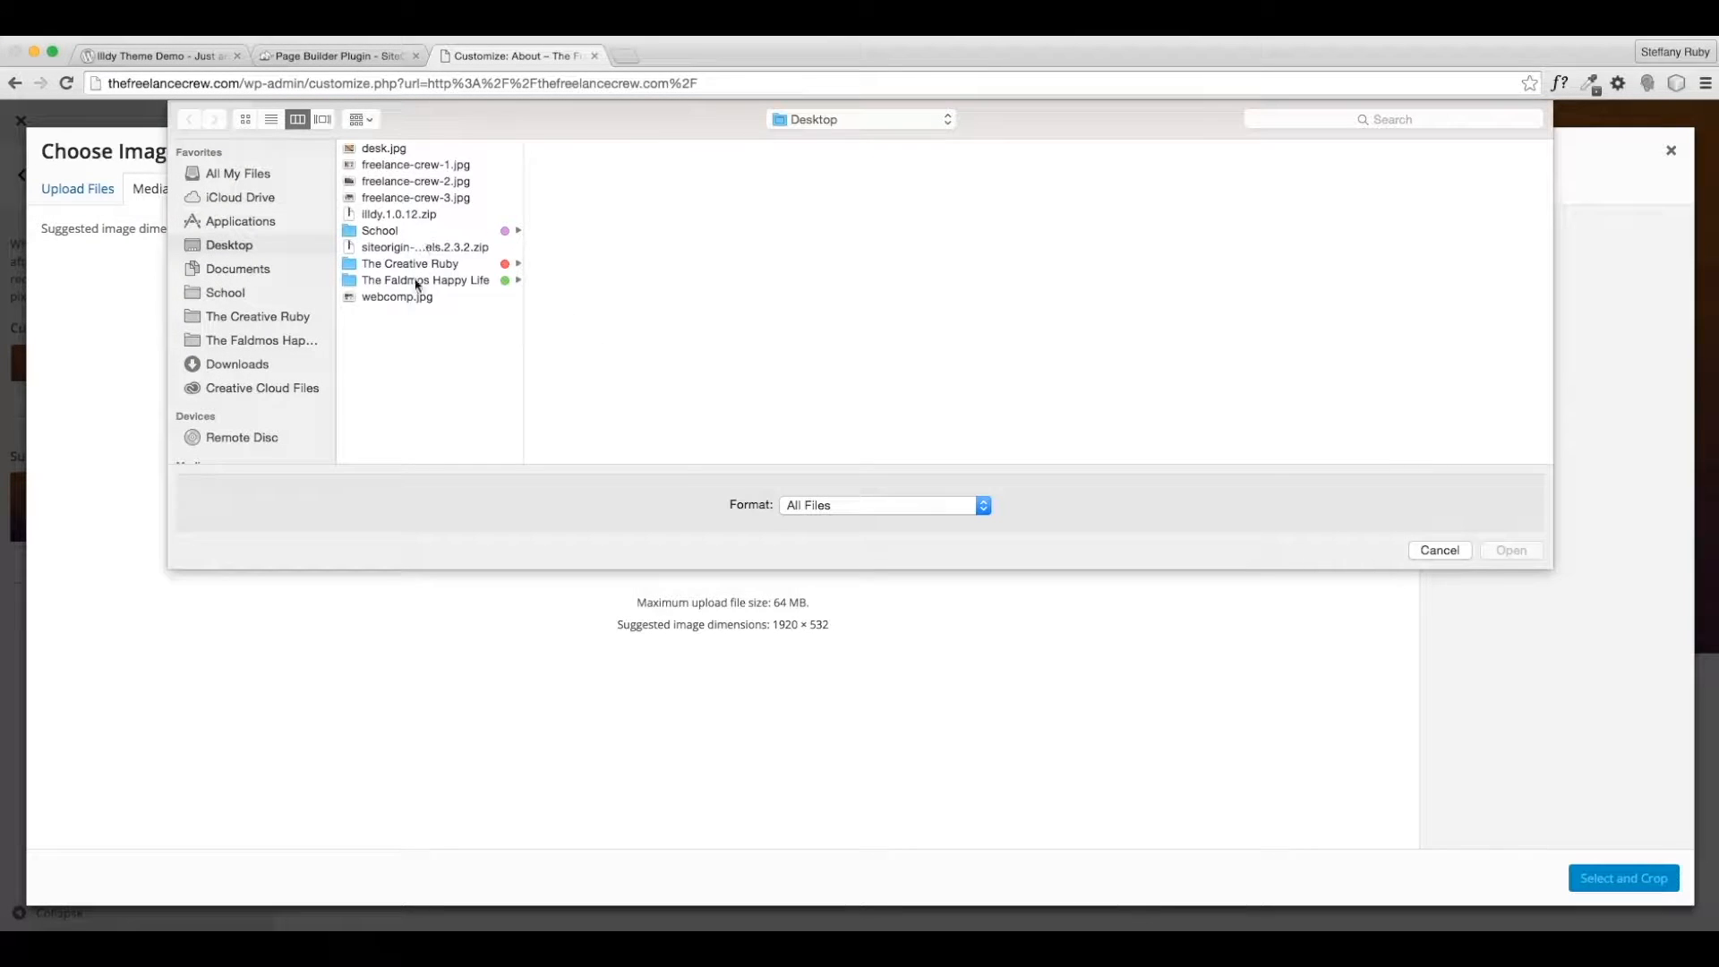
pyautogui.click(413, 298)
pyautogui.keyDown('super'); pyautogui.click(471, 199); pyautogui.keyUp('super')
pyautogui.keyDown('super'); pyautogui.click(451, 181); pyautogui.keyUp('super')
pyautogui.keyDown('super'); pyautogui.click(466, 167); pyautogui.keyUp('super')
pyautogui.keyDown('super'); pyautogui.click(493, 149); pyautogui.keyUp('super')
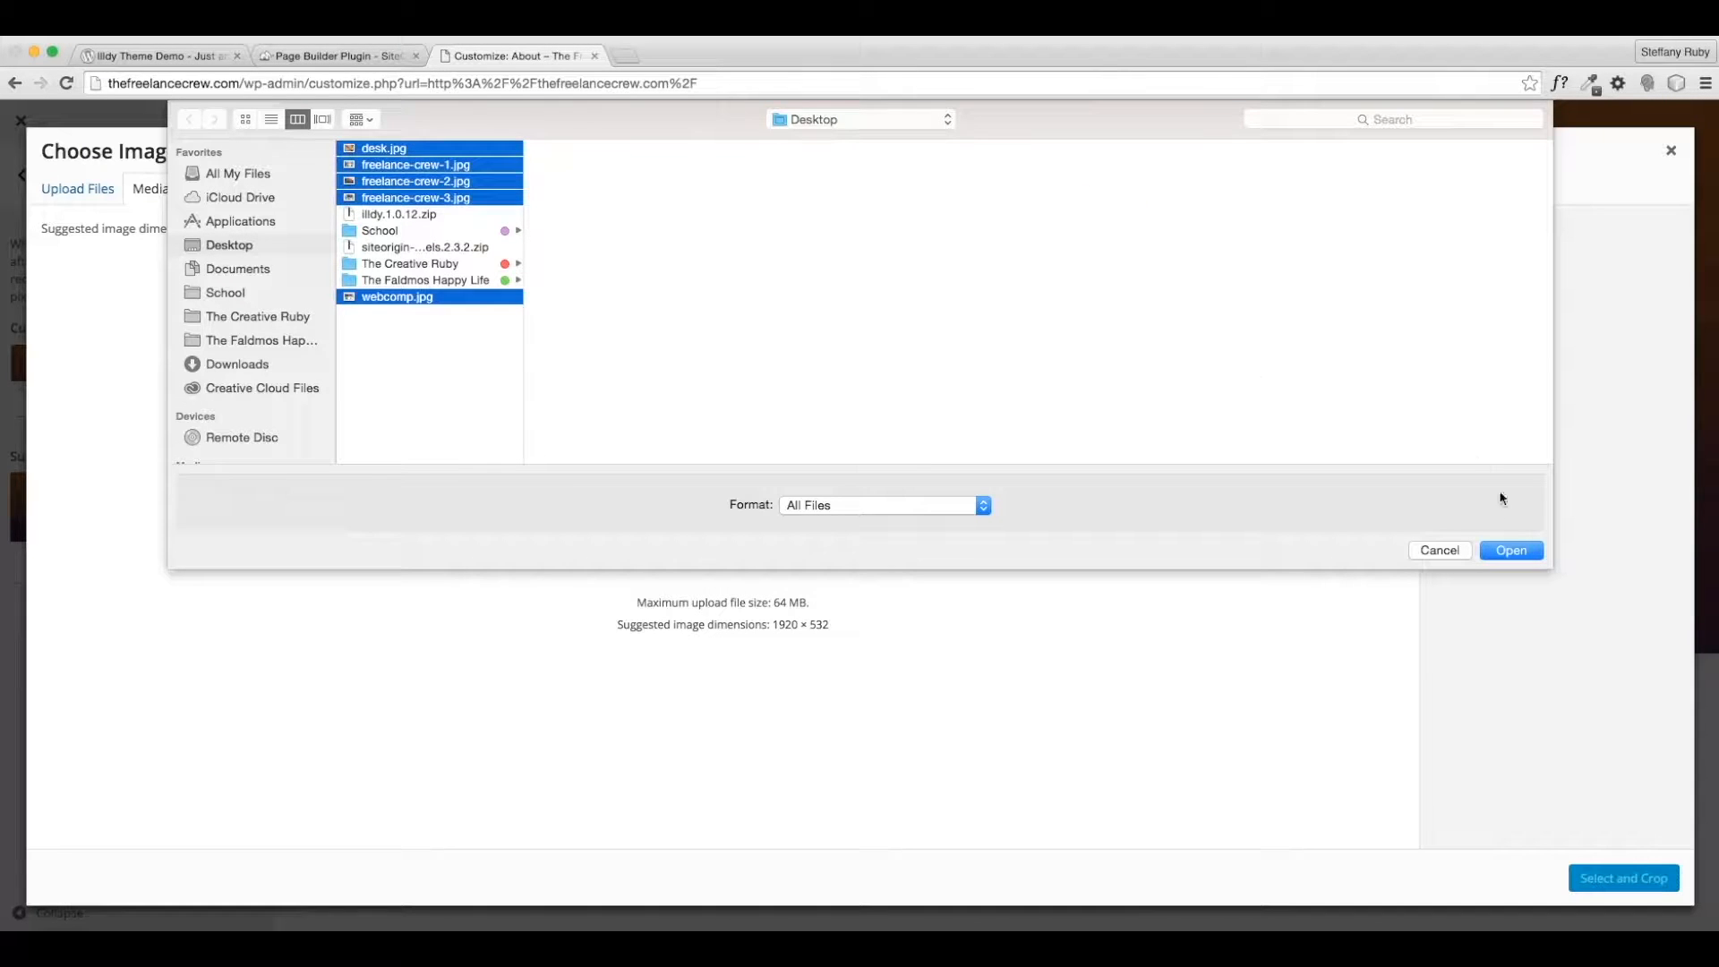
pyautogui.click(1523, 550)
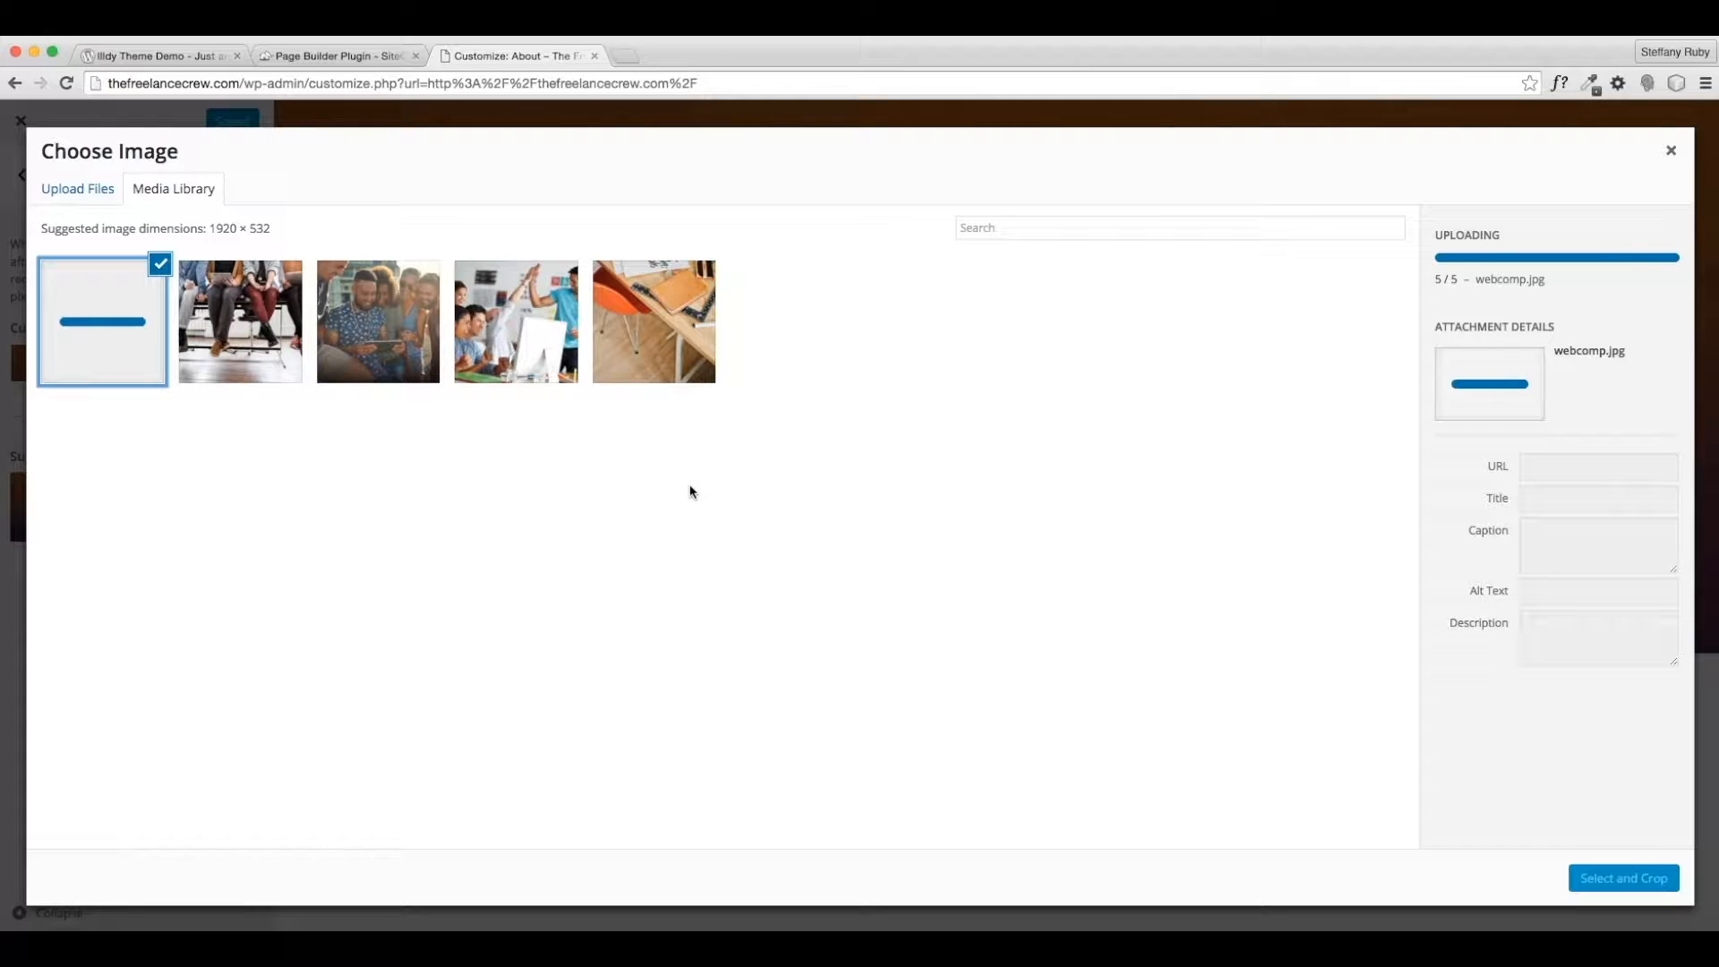
# Try freelance-crew-3.jpg as blog header, cropped to a full-width strip just below its upper edge, and remove that uploaded header again.
pyautogui.click(119, 301)
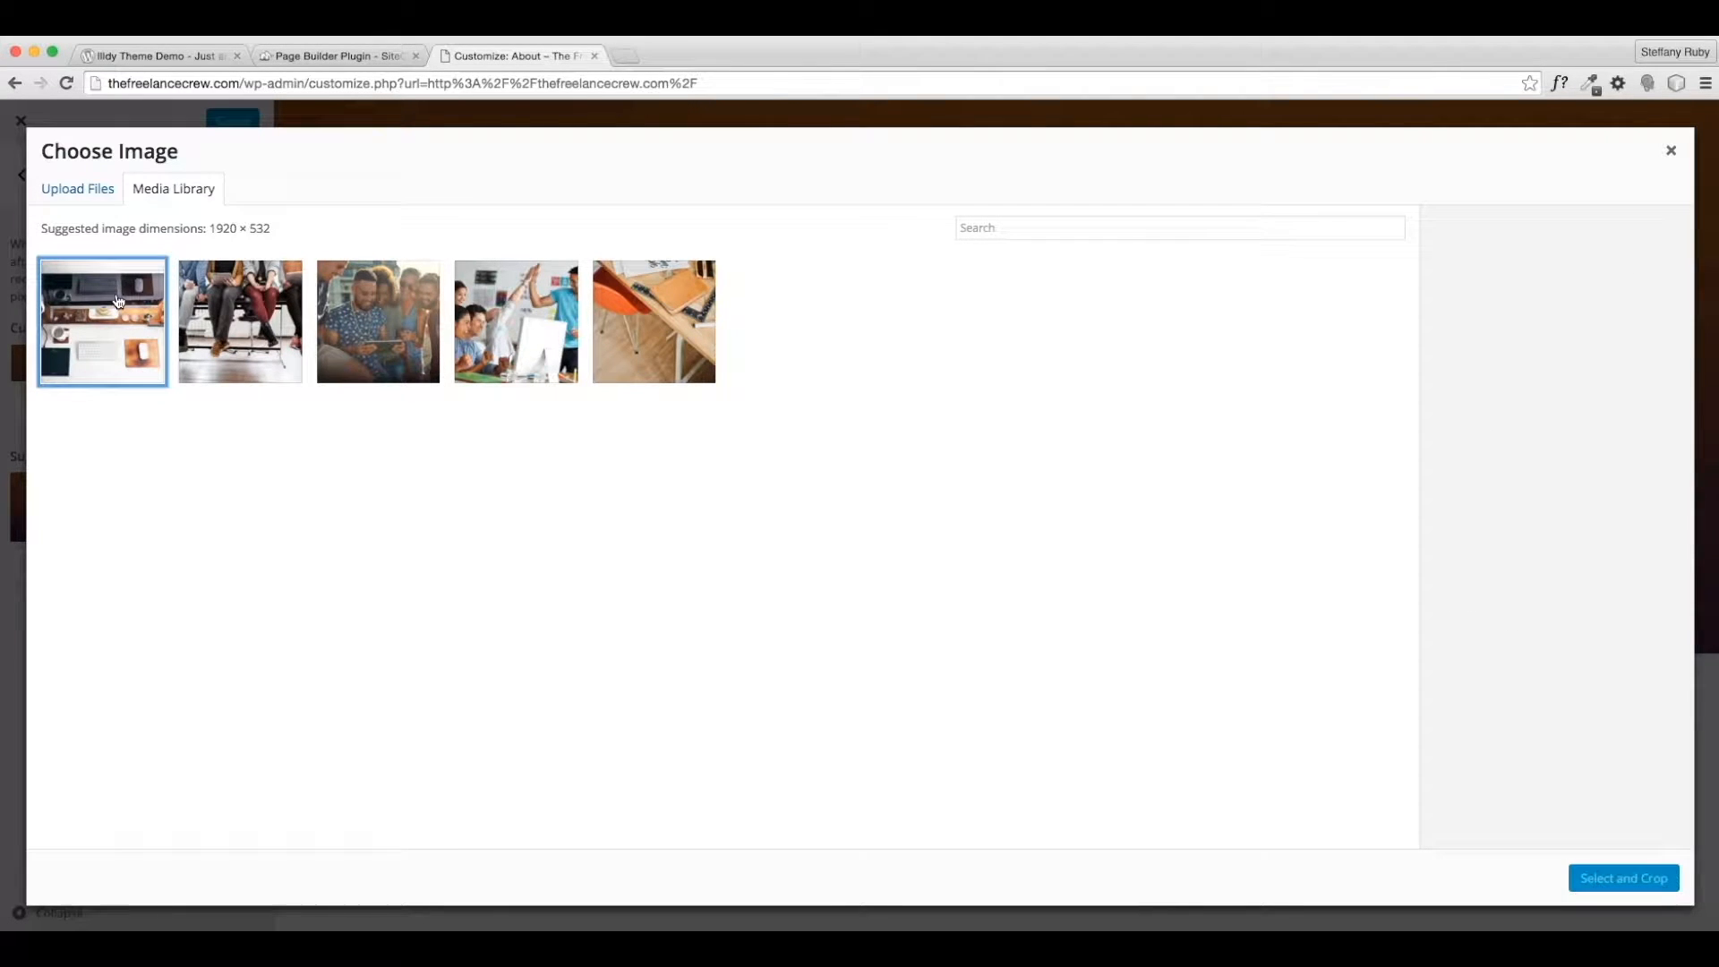
pyautogui.click(233, 324)
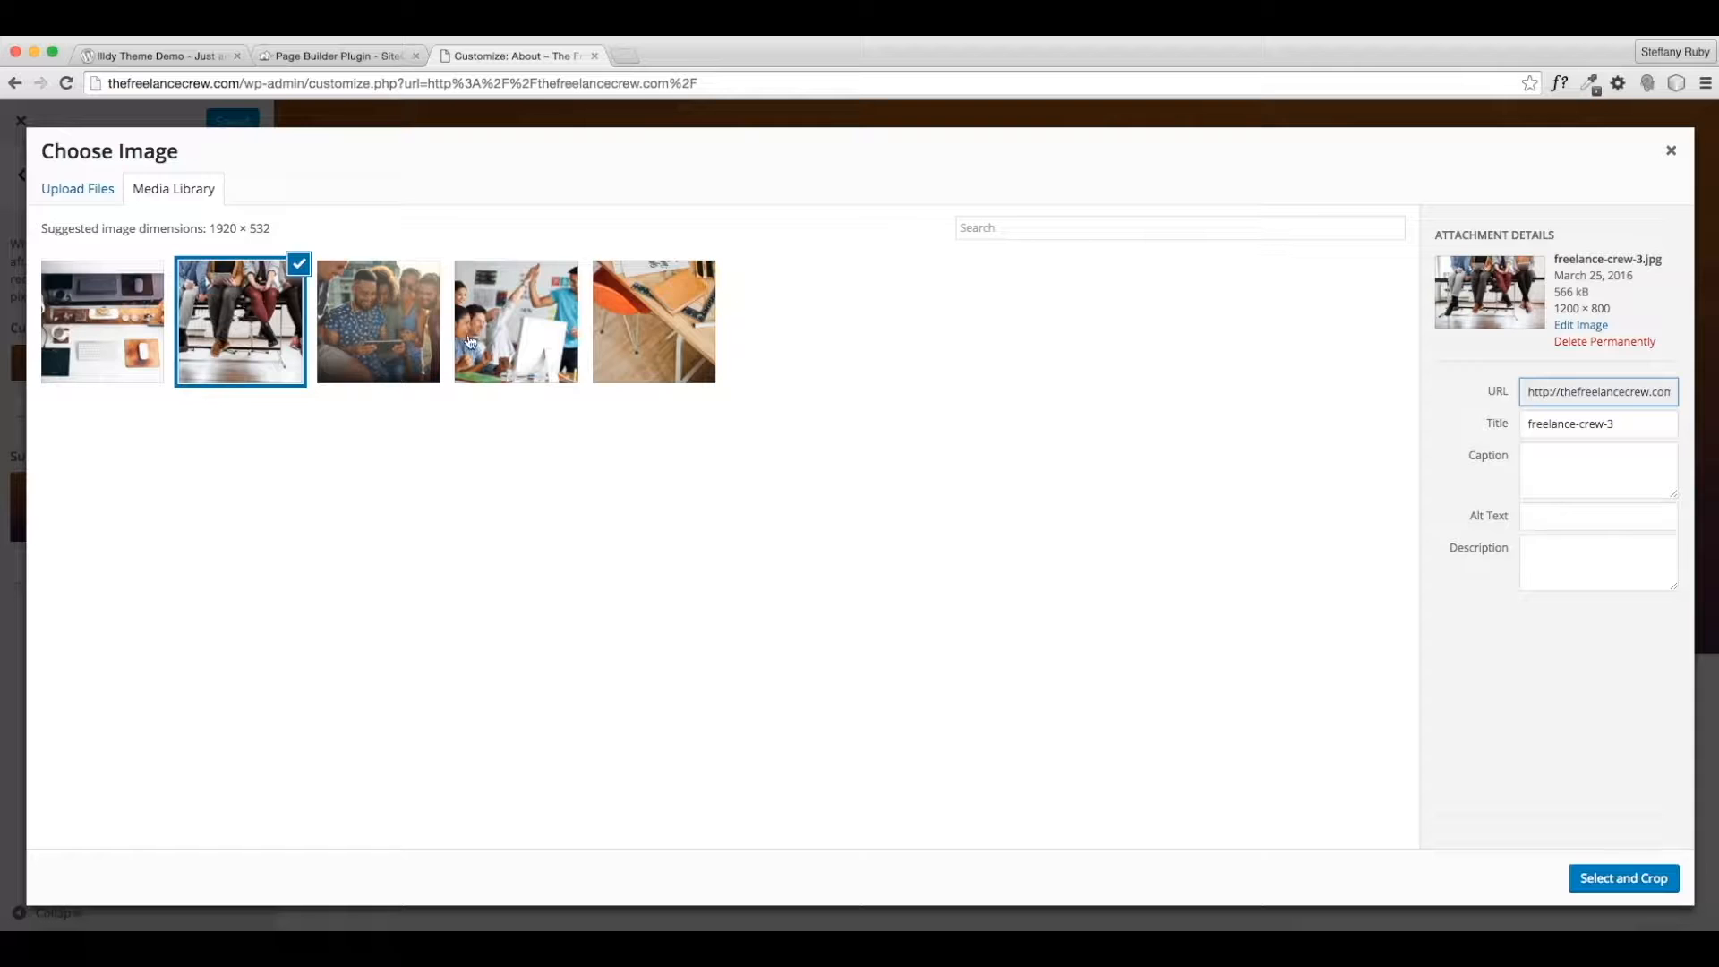
pyautogui.click(1637, 880)
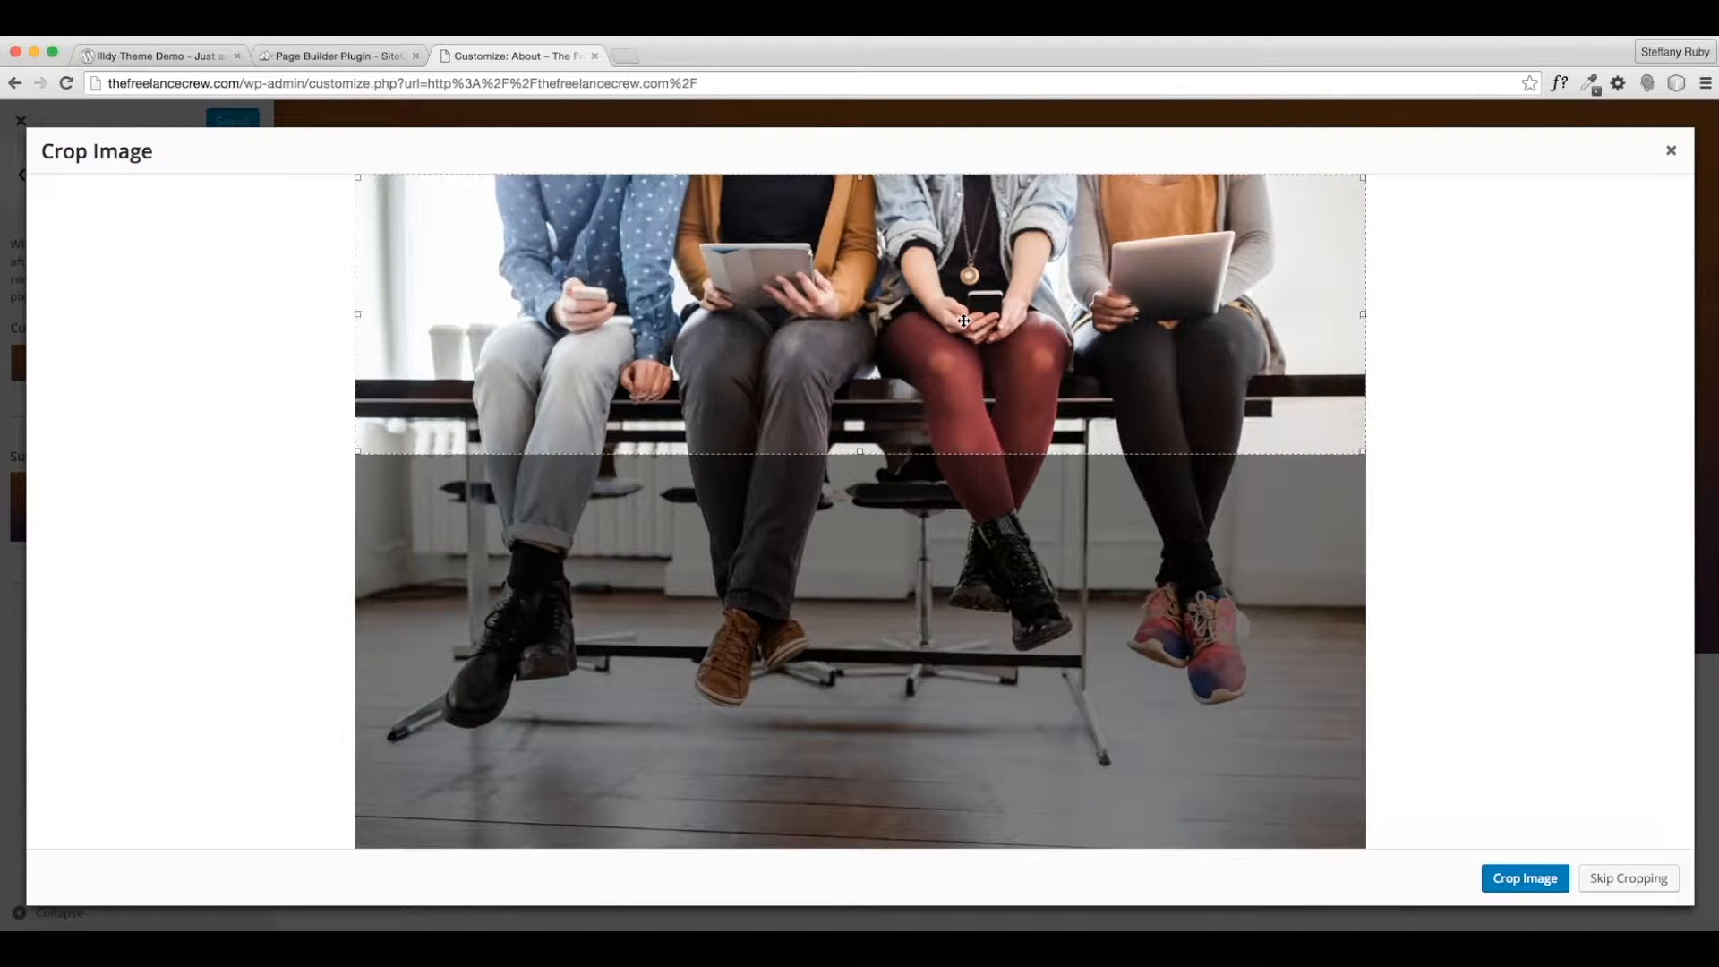
pyautogui.moveTo(964, 320); pyautogui.dragTo(923, 318)
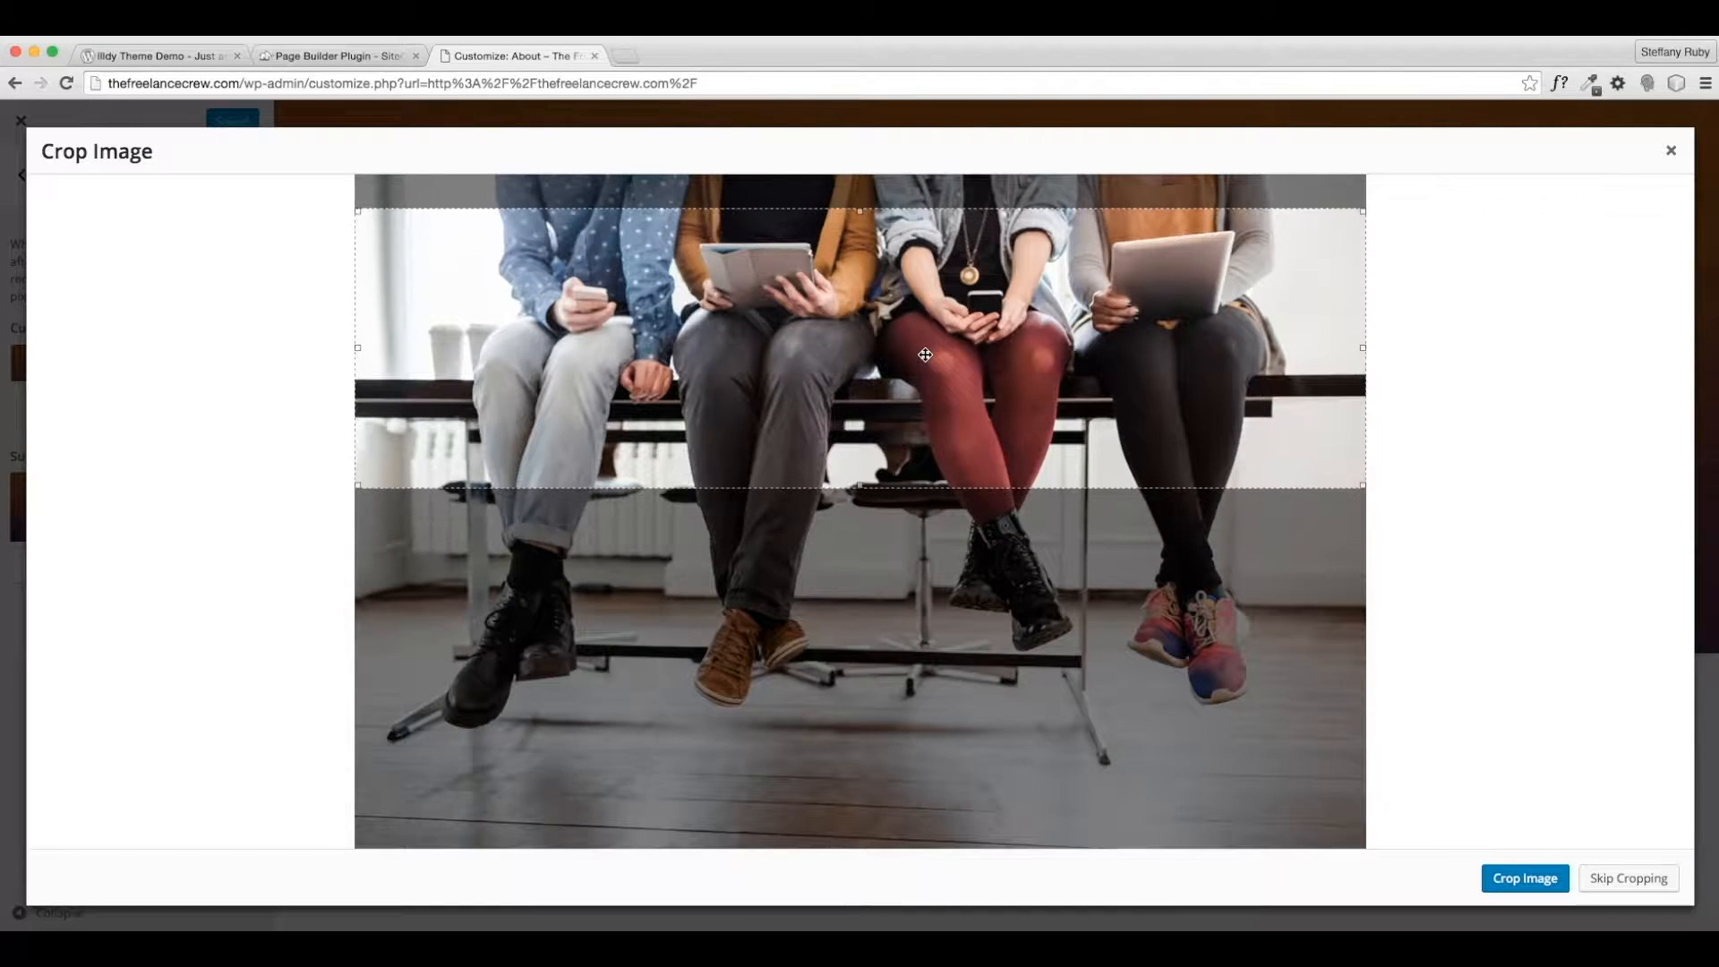
pyautogui.click(1540, 880)
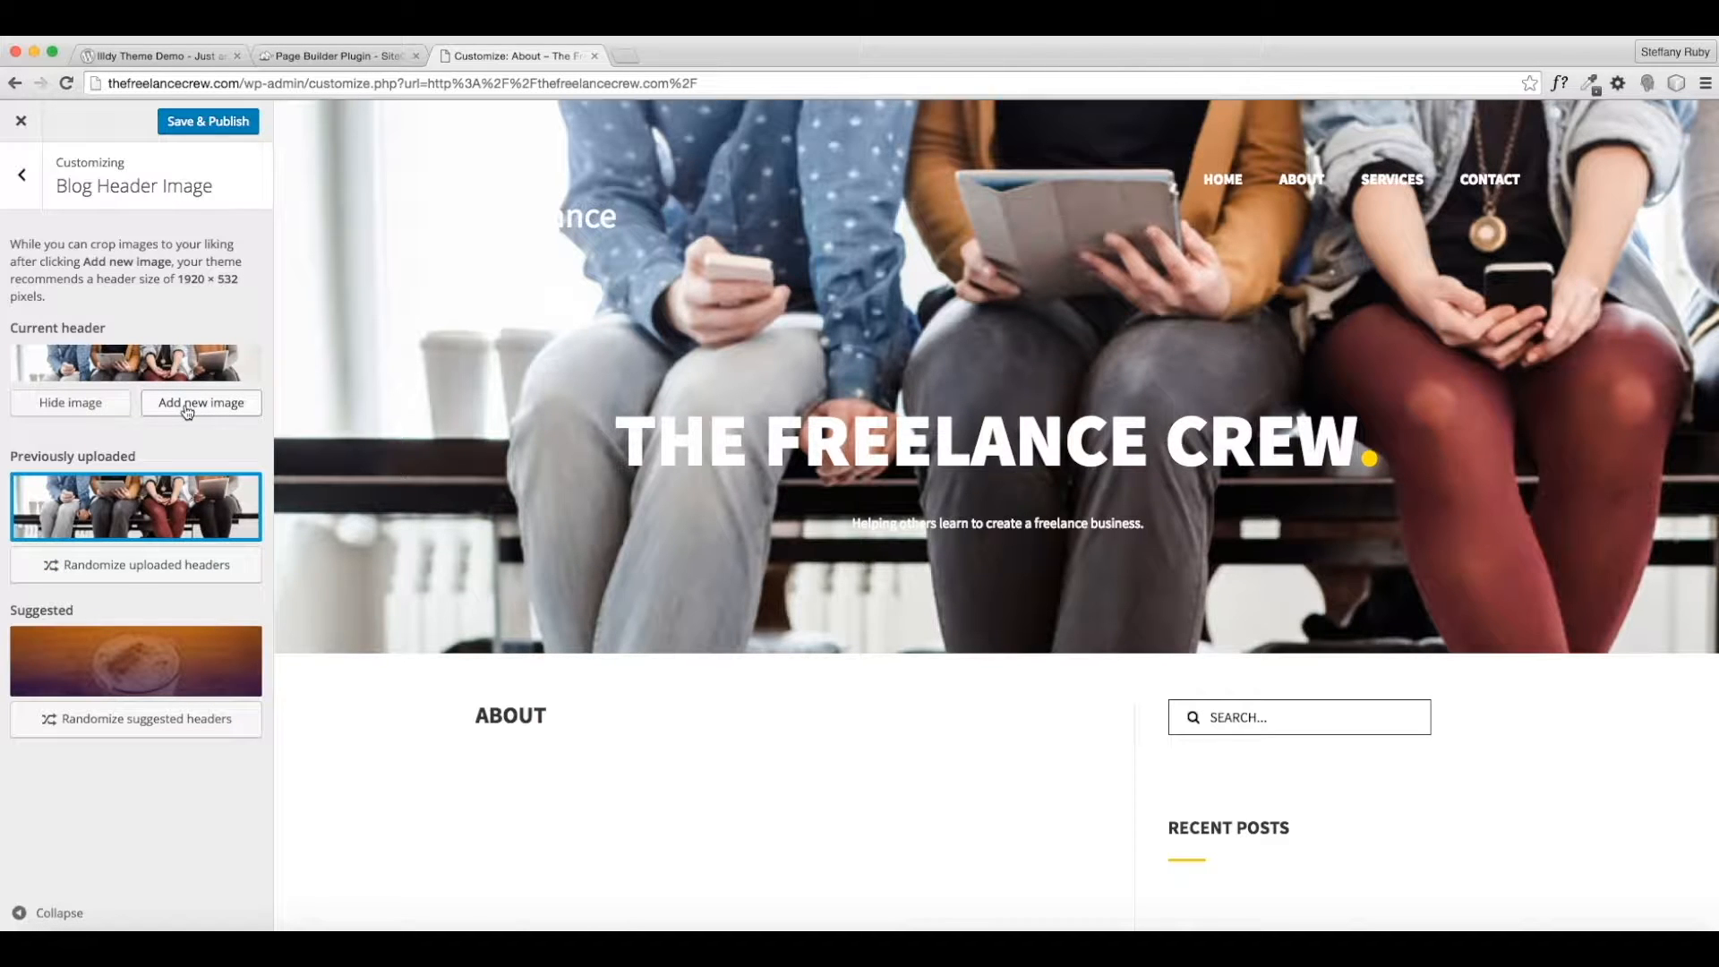
pyautogui.click(244, 505)
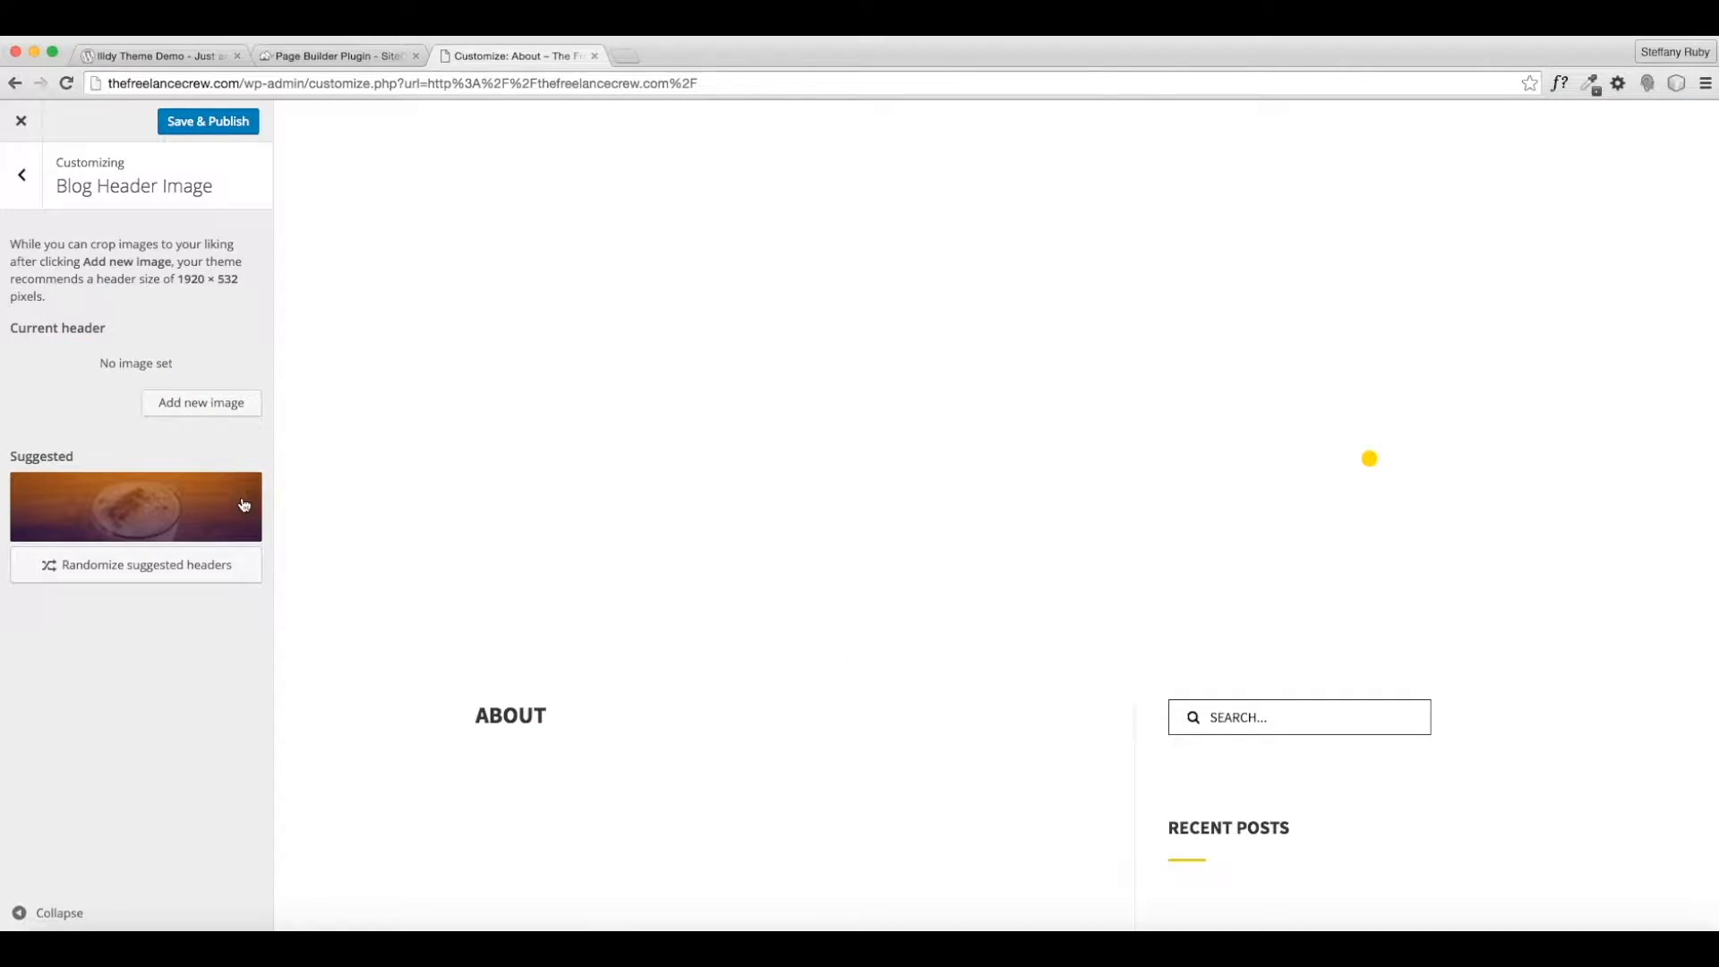
# Set desk.jpg as the blog header image without cropping it, and publish the change.
pyautogui.click(229, 419)
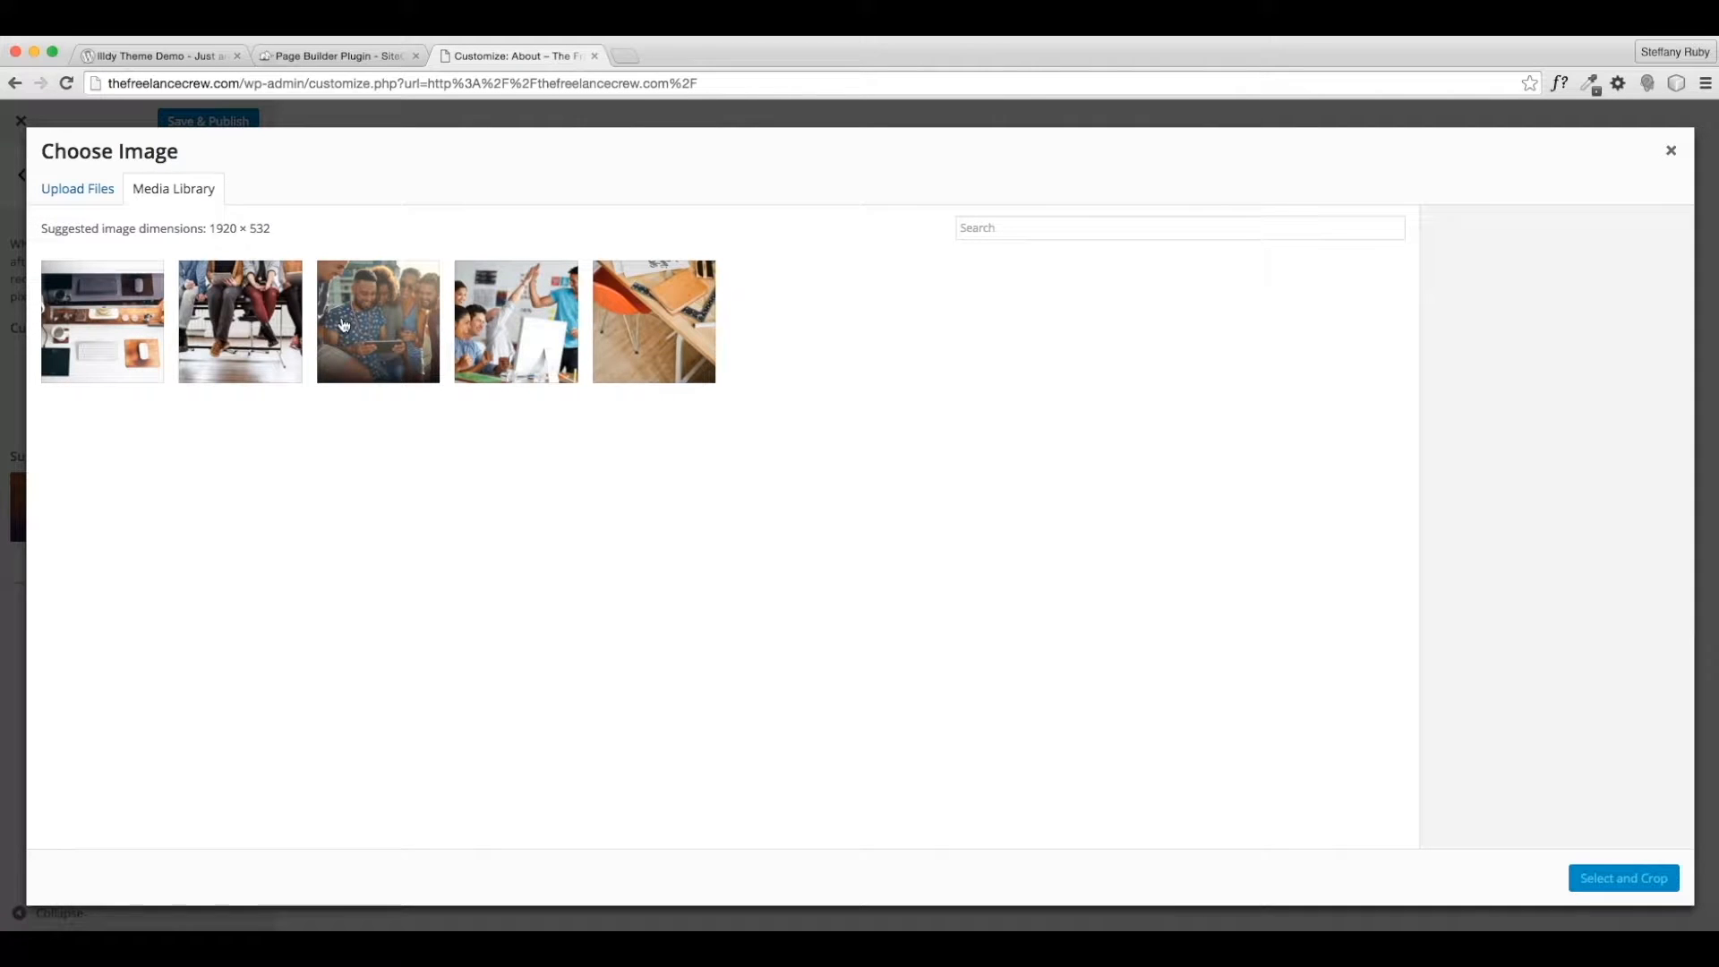
pyautogui.click(683, 357)
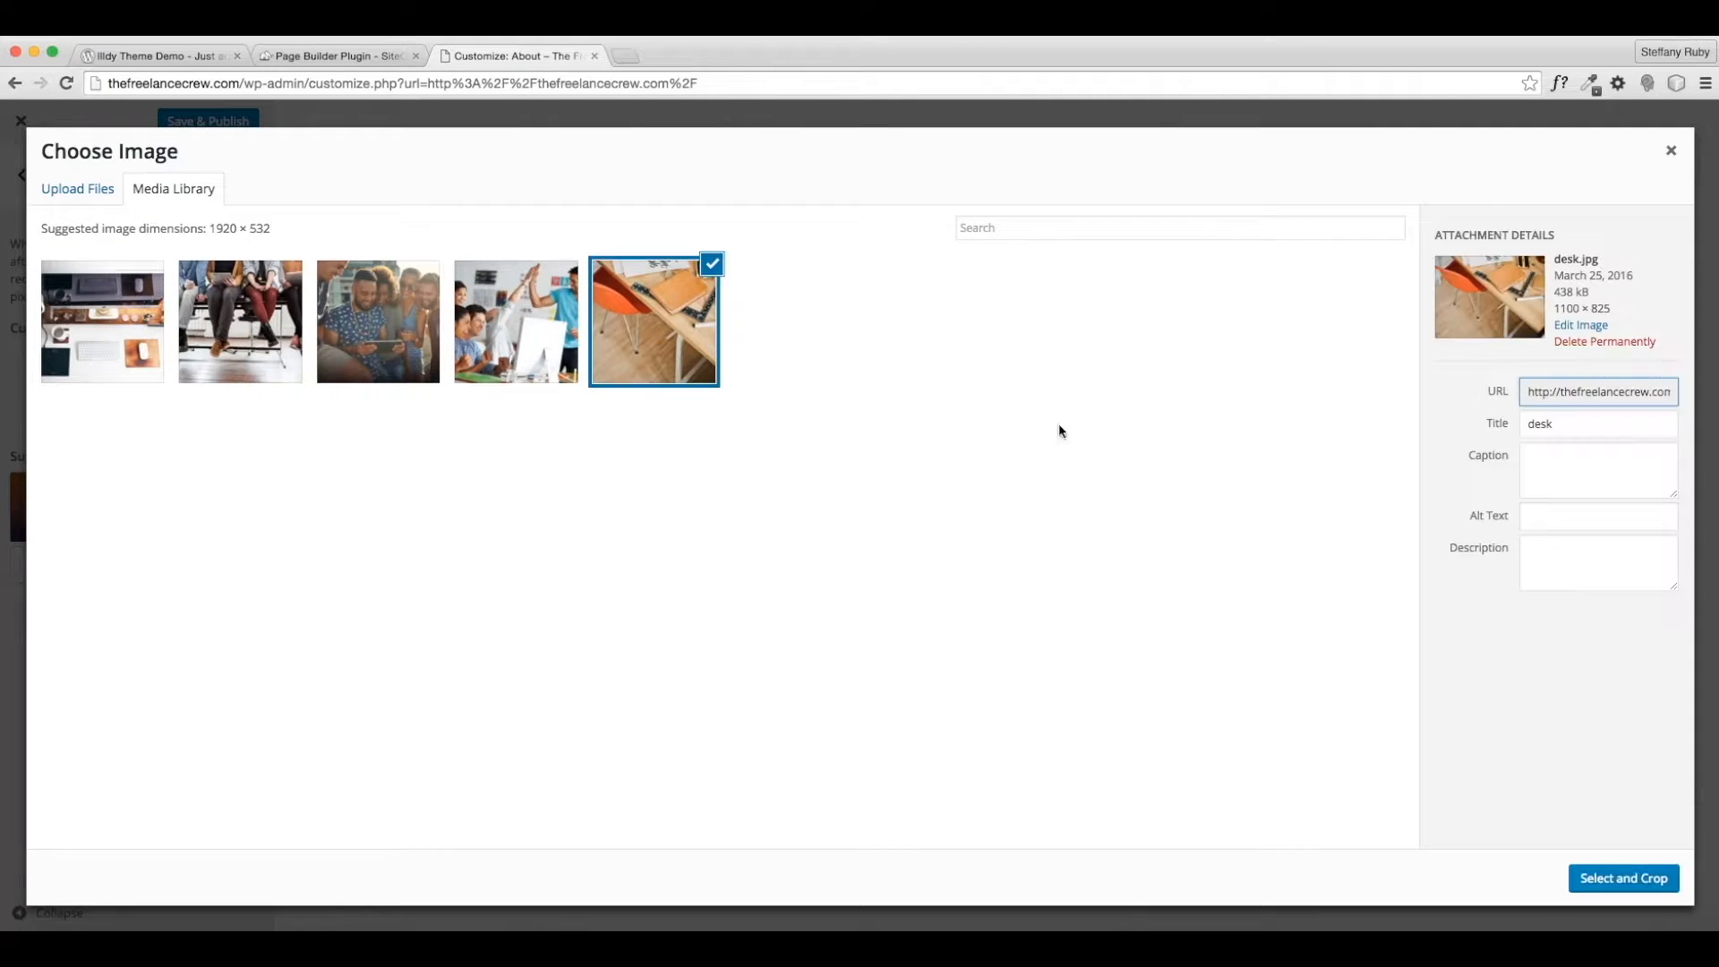
pyautogui.click(1617, 886)
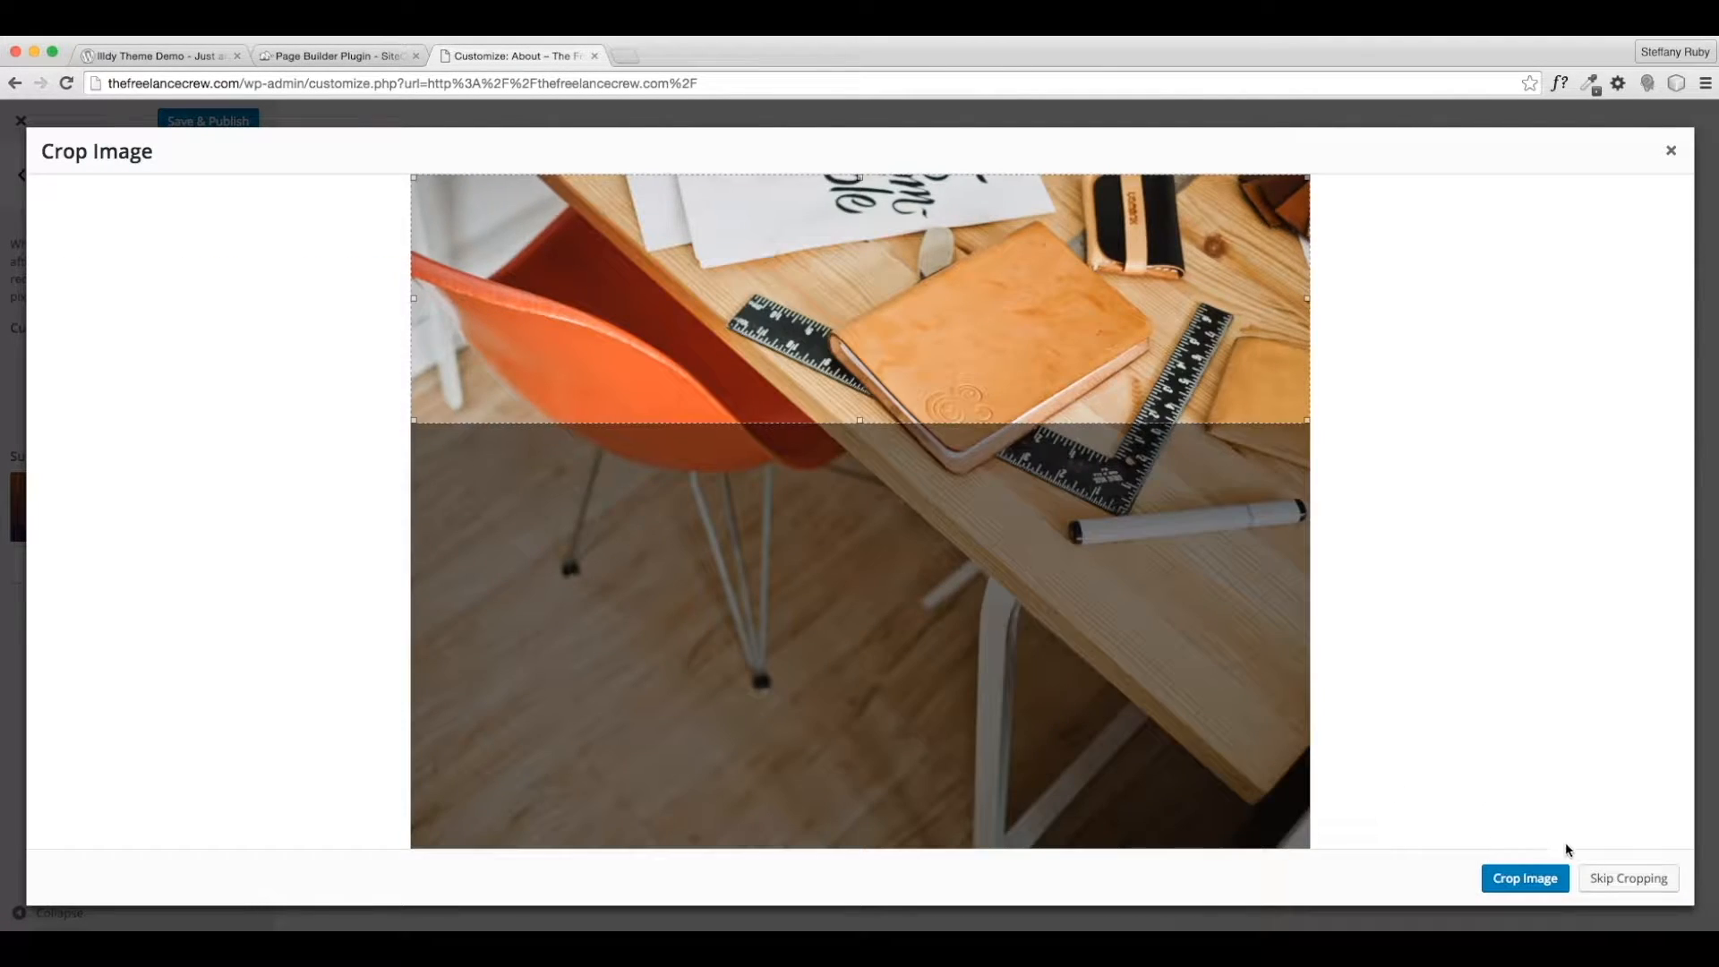
pyautogui.click(1617, 878)
pyautogui.scroll(-1, 842, 420)
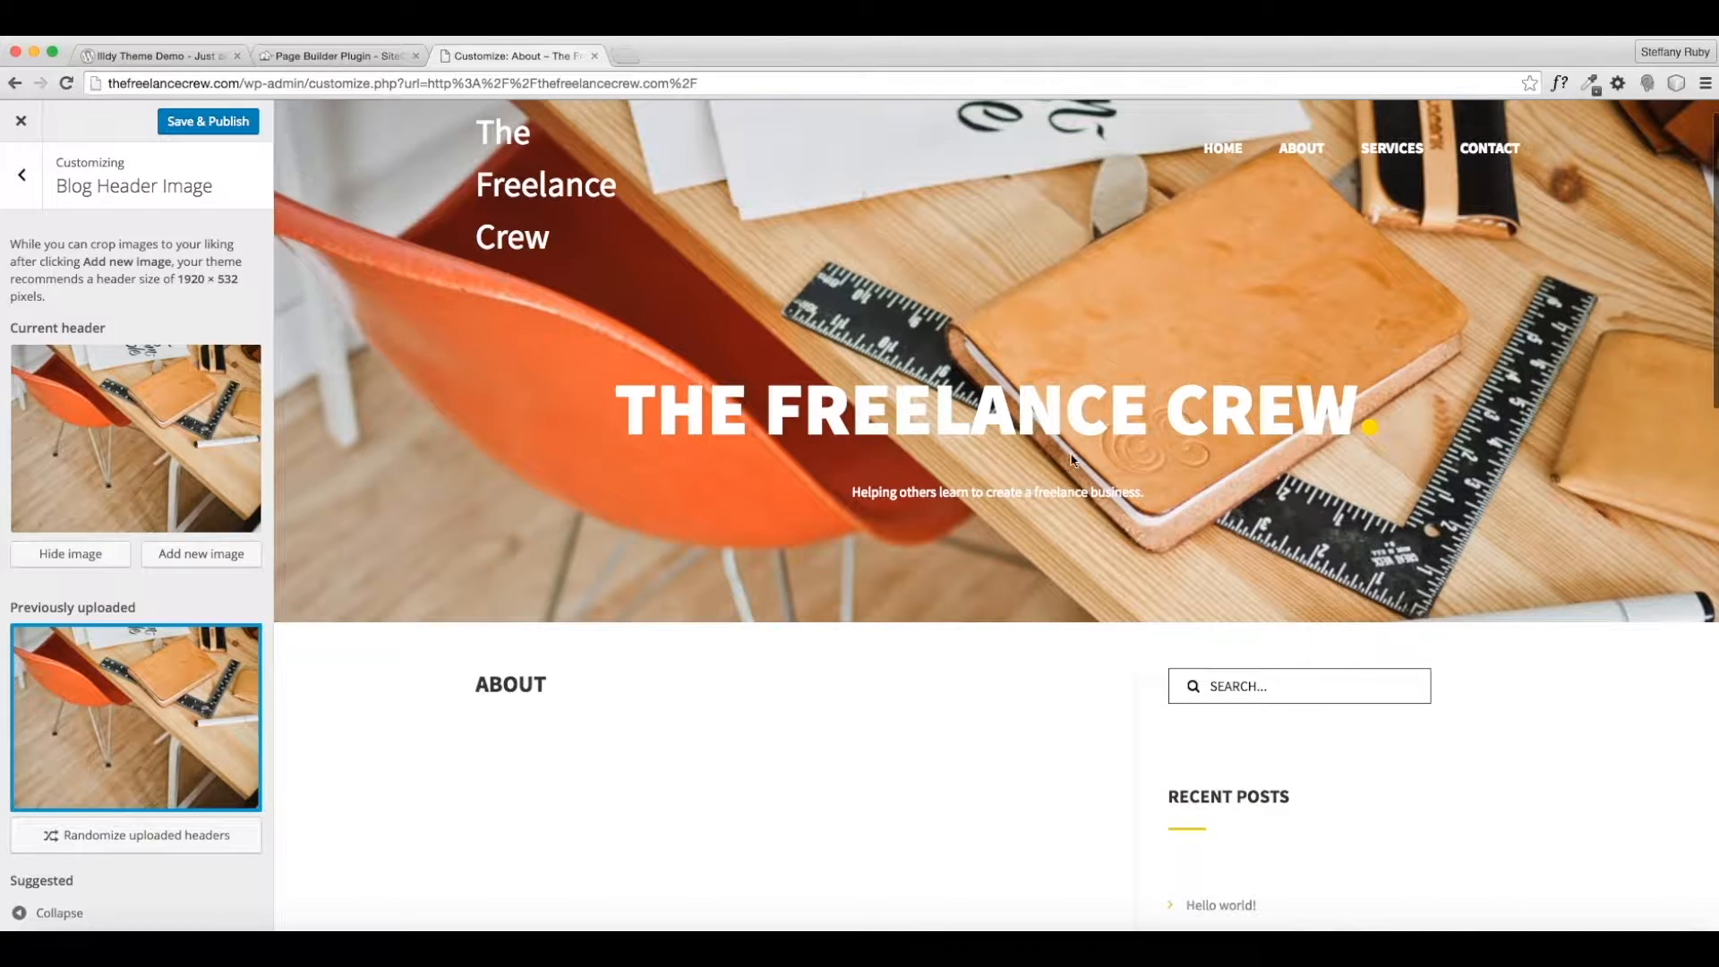
pyautogui.scroll(1, 880, 382)
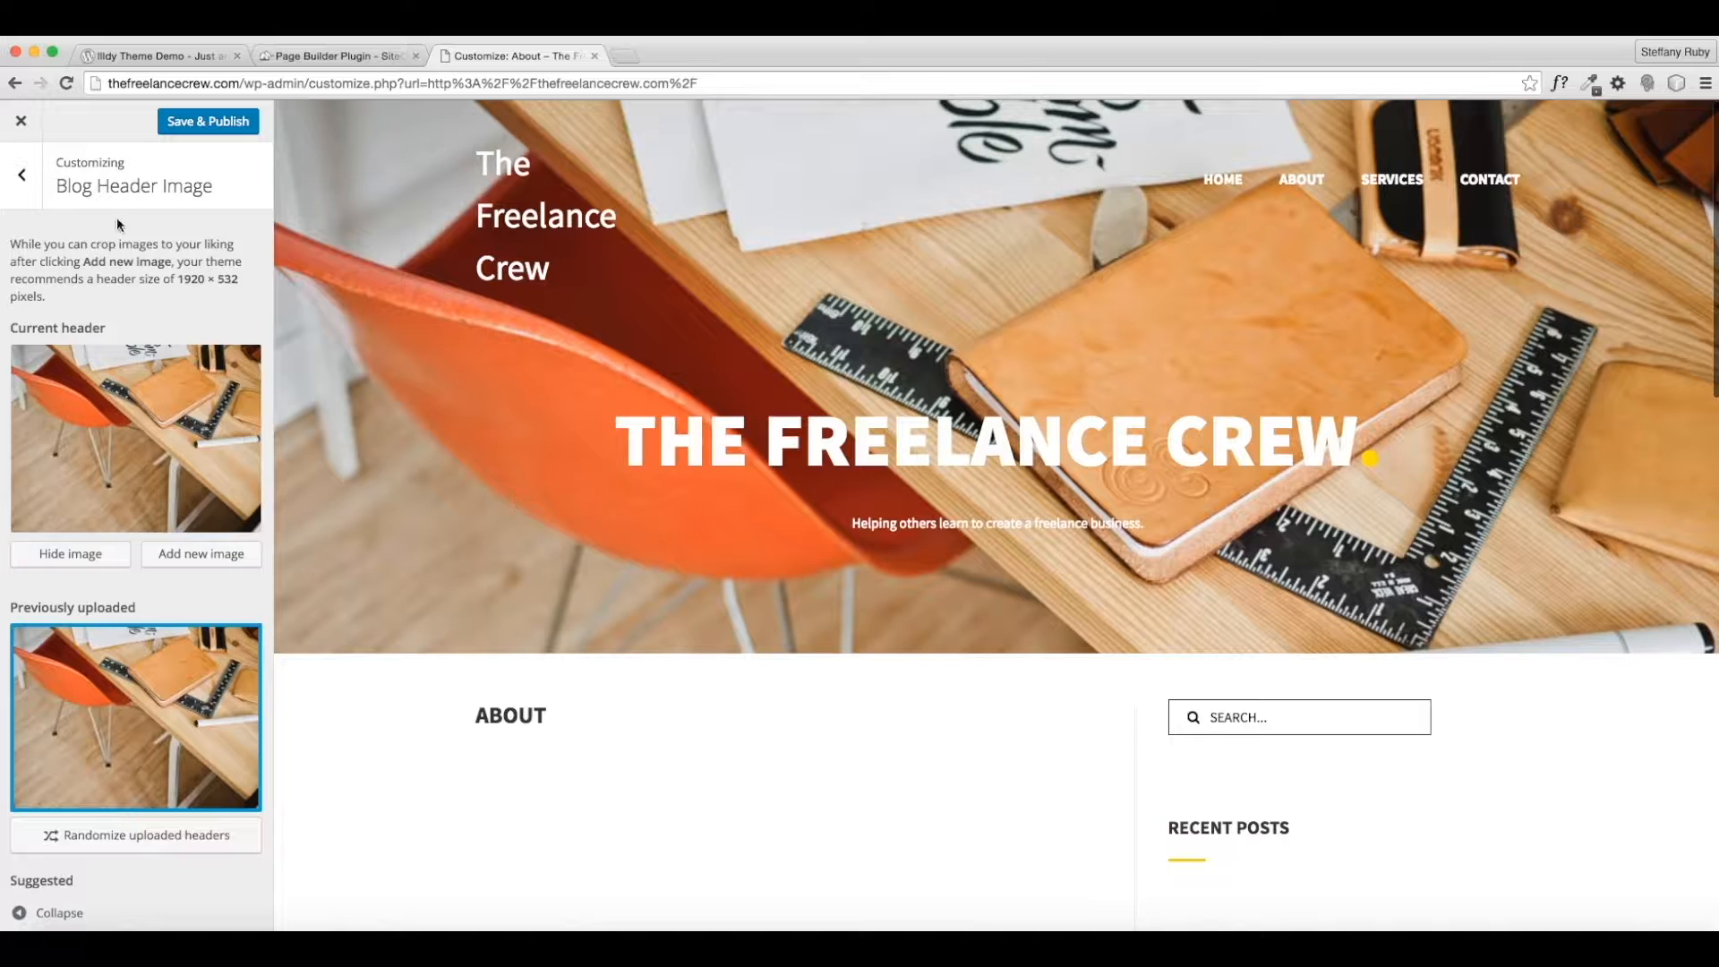
pyautogui.click(183, 130)
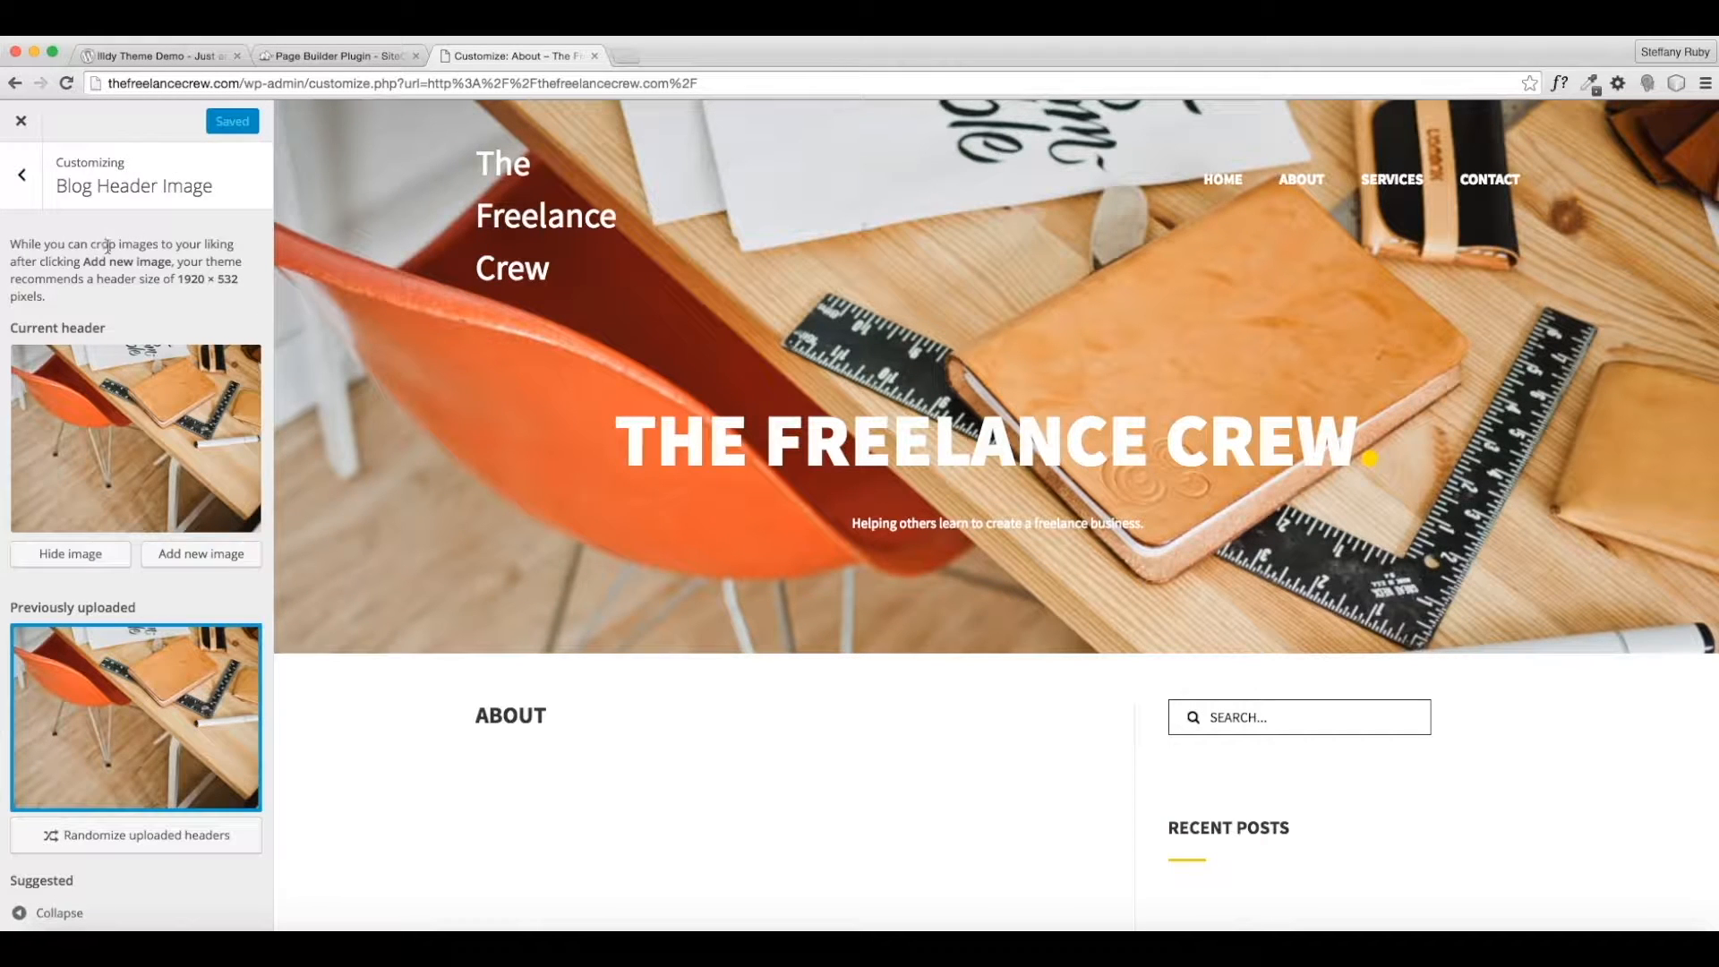
pyautogui.click(23, 179)
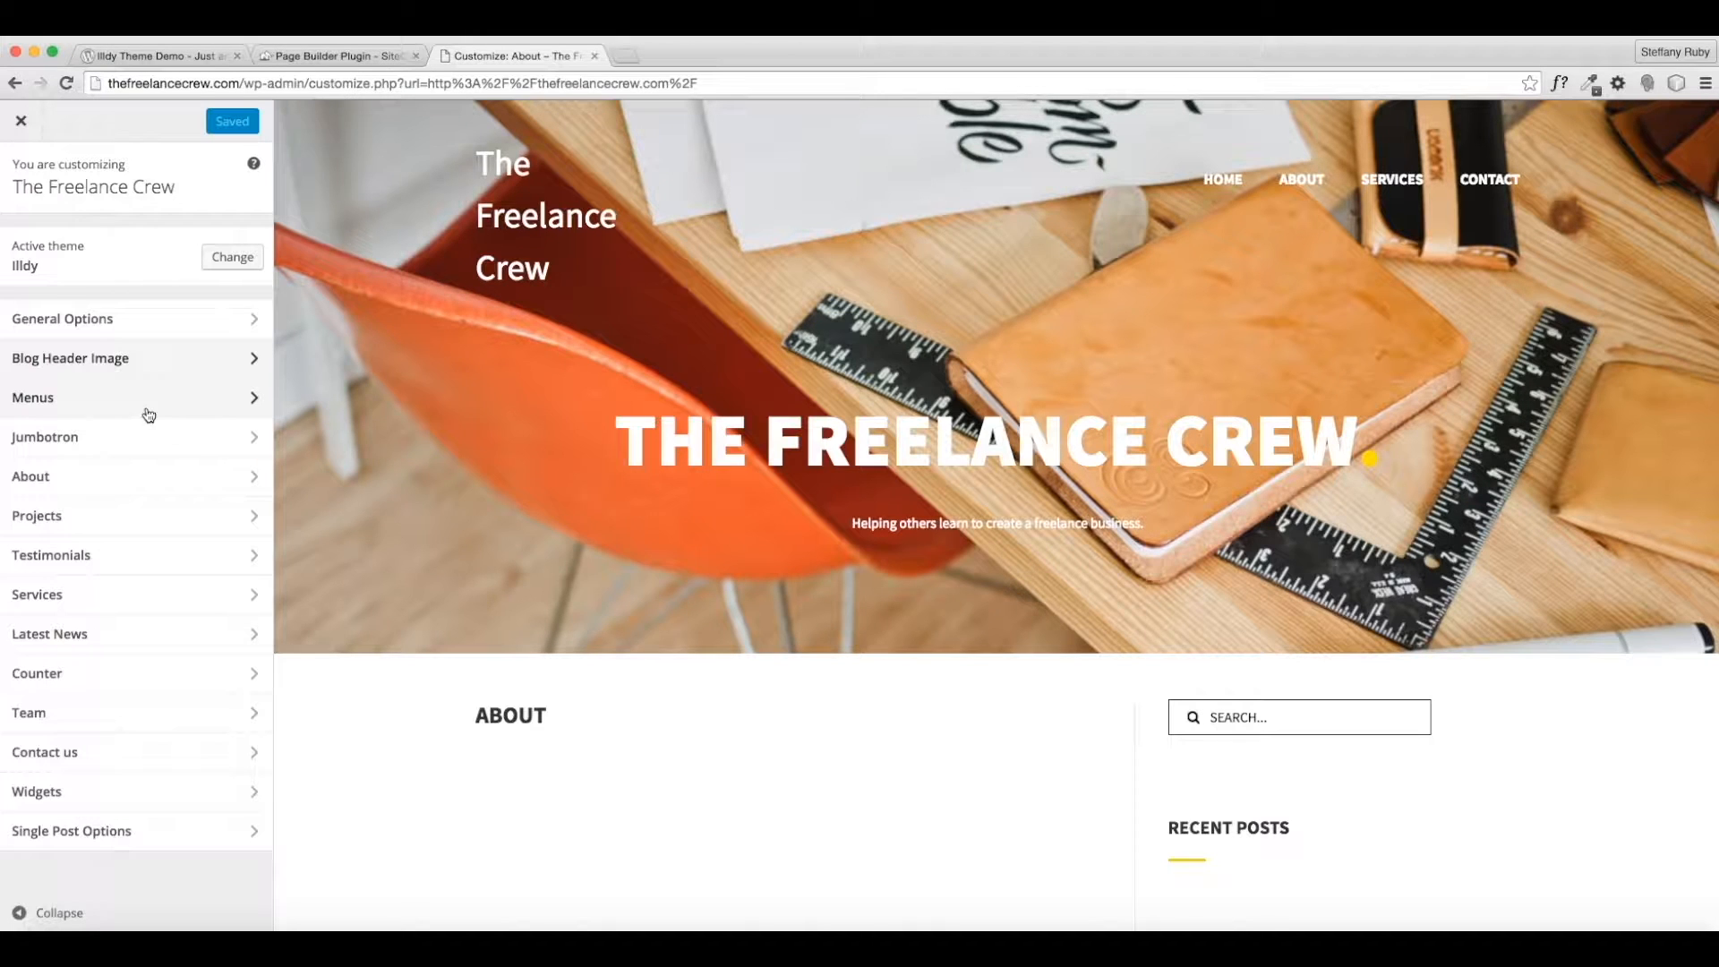
pyautogui.click(75, 399)
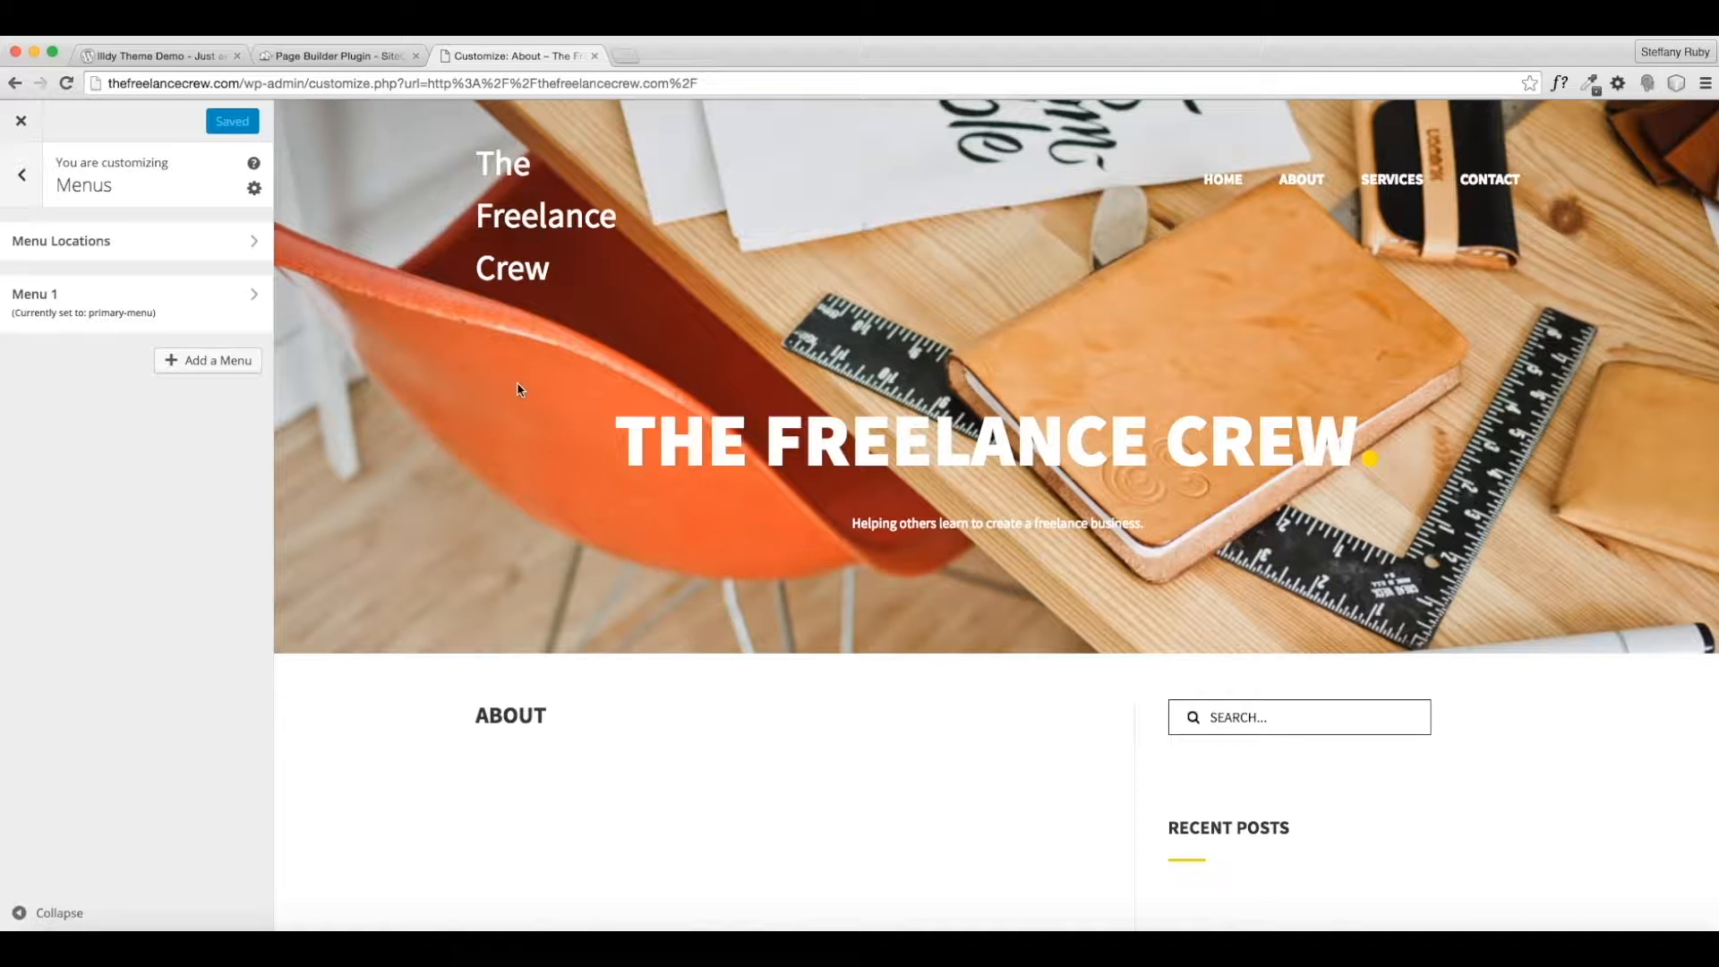
pyautogui.click(14, 190)
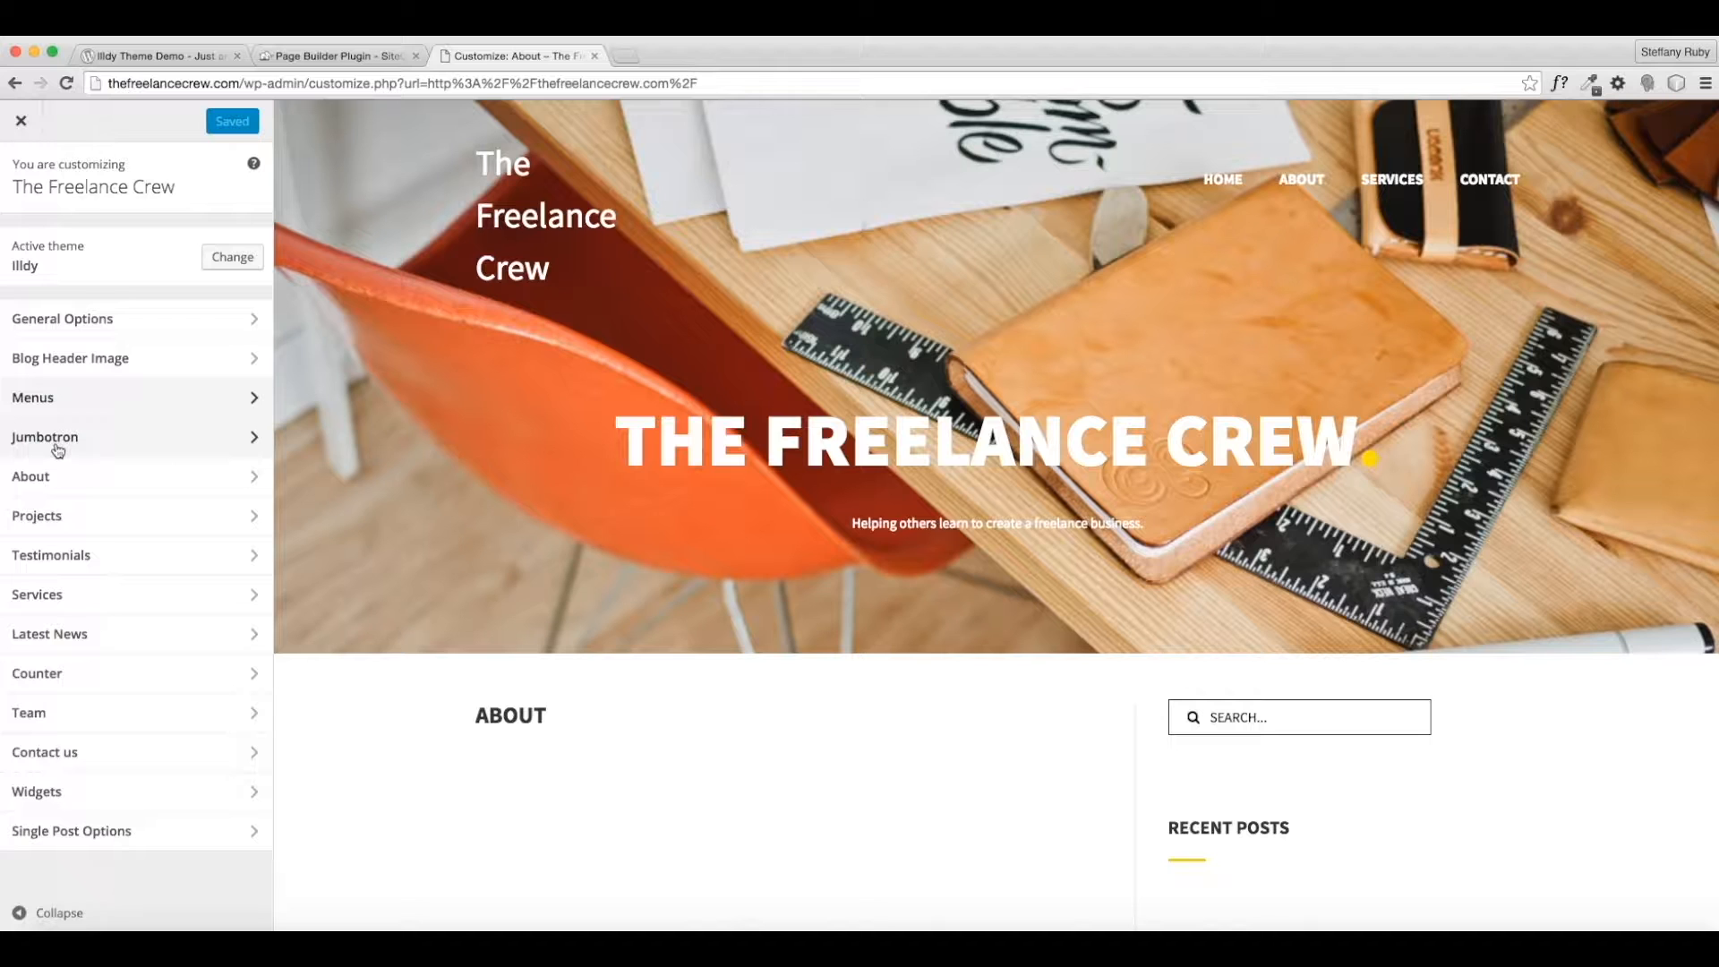
# Bring up the site's home page in the preview and look through its sections down to Testimonials.
pyautogui.click(574, 224)
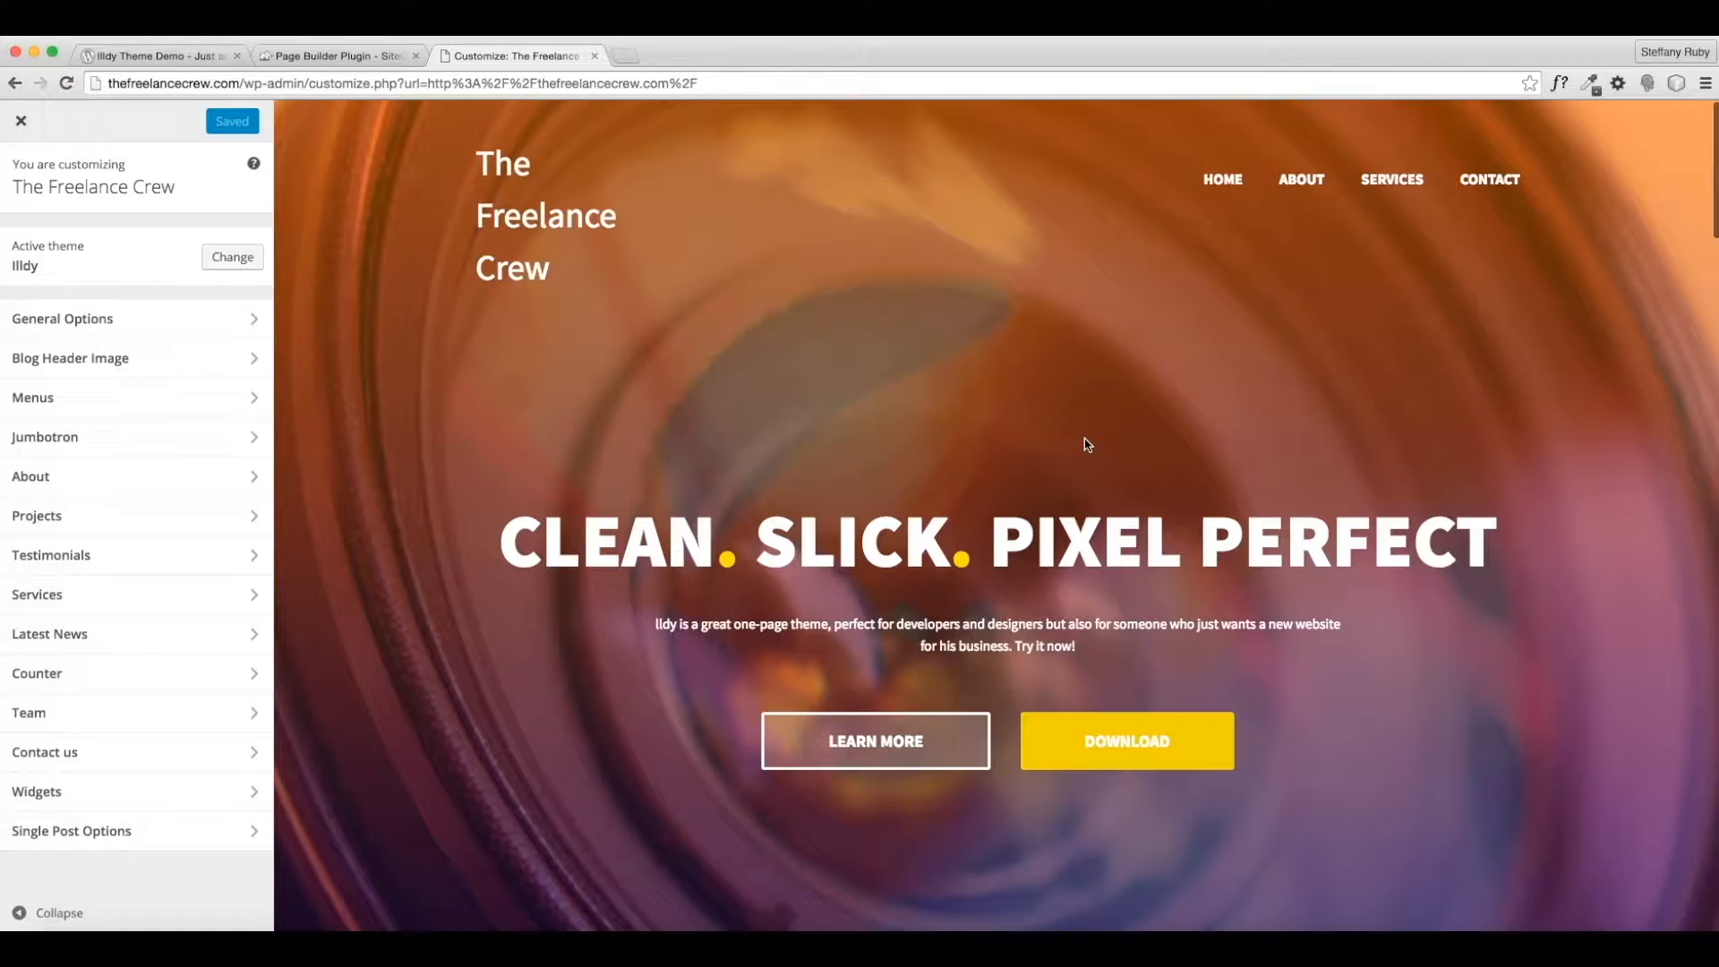
pyautogui.scroll(-6, 781, 514)
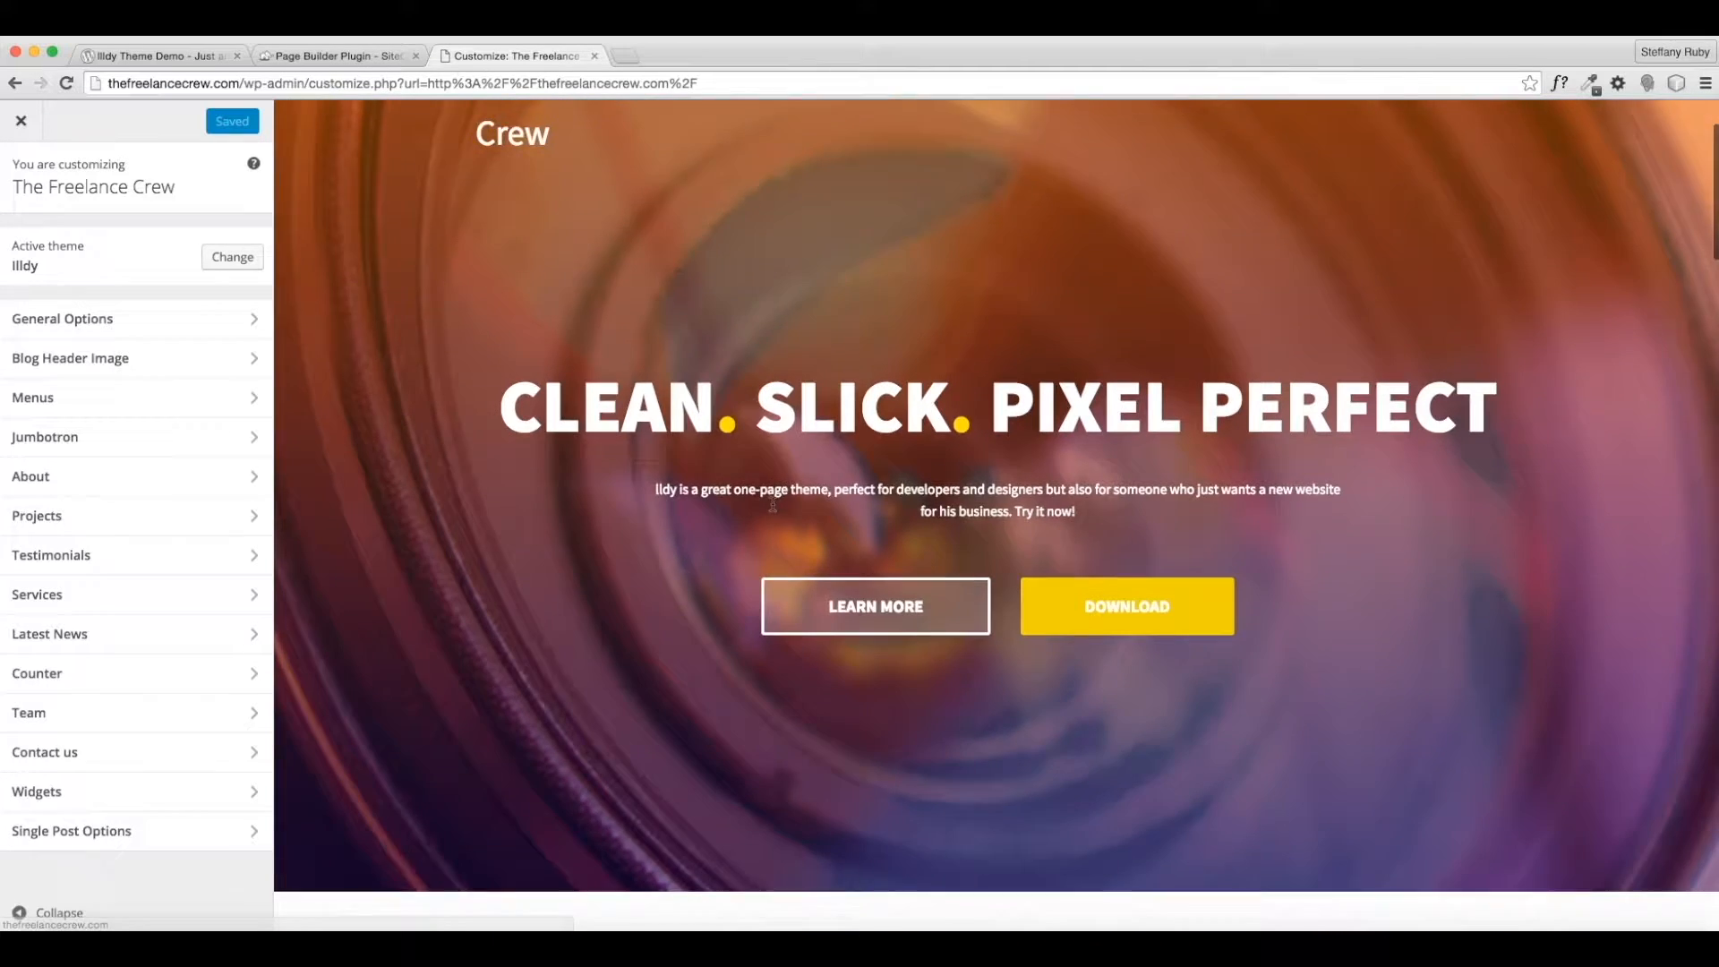
pyautogui.scroll(-8, 781, 514)
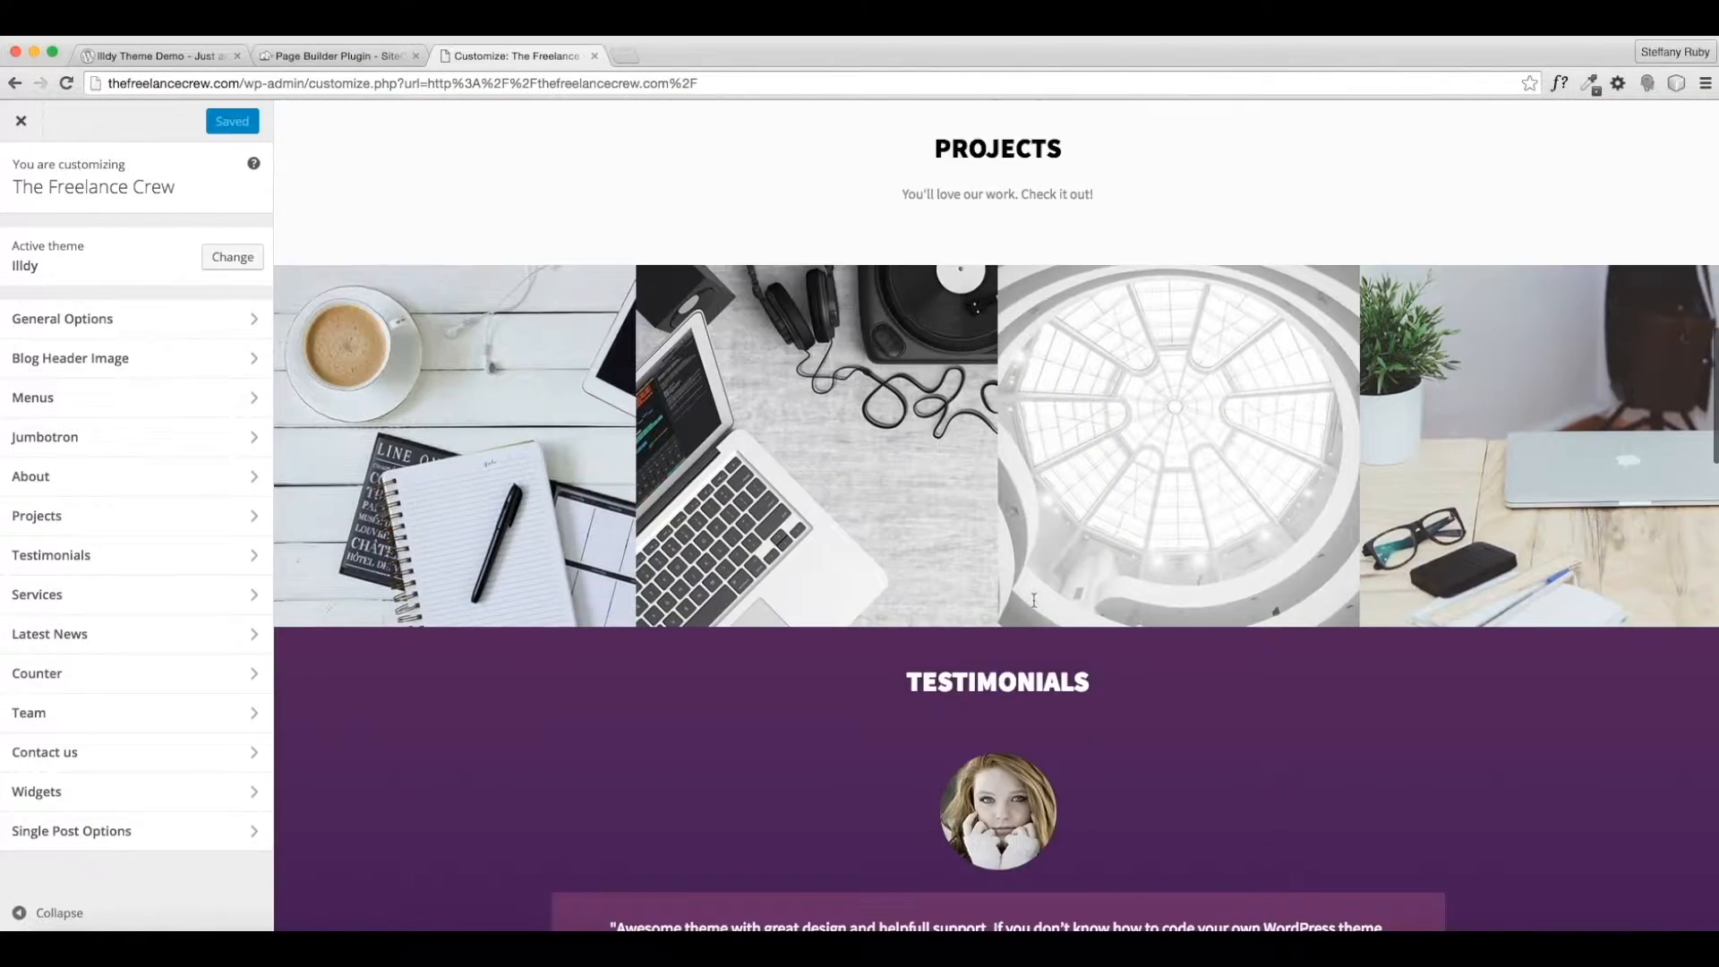
pyautogui.scroll(4, 1035, 607)
pyautogui.scroll(8, 442, 448)
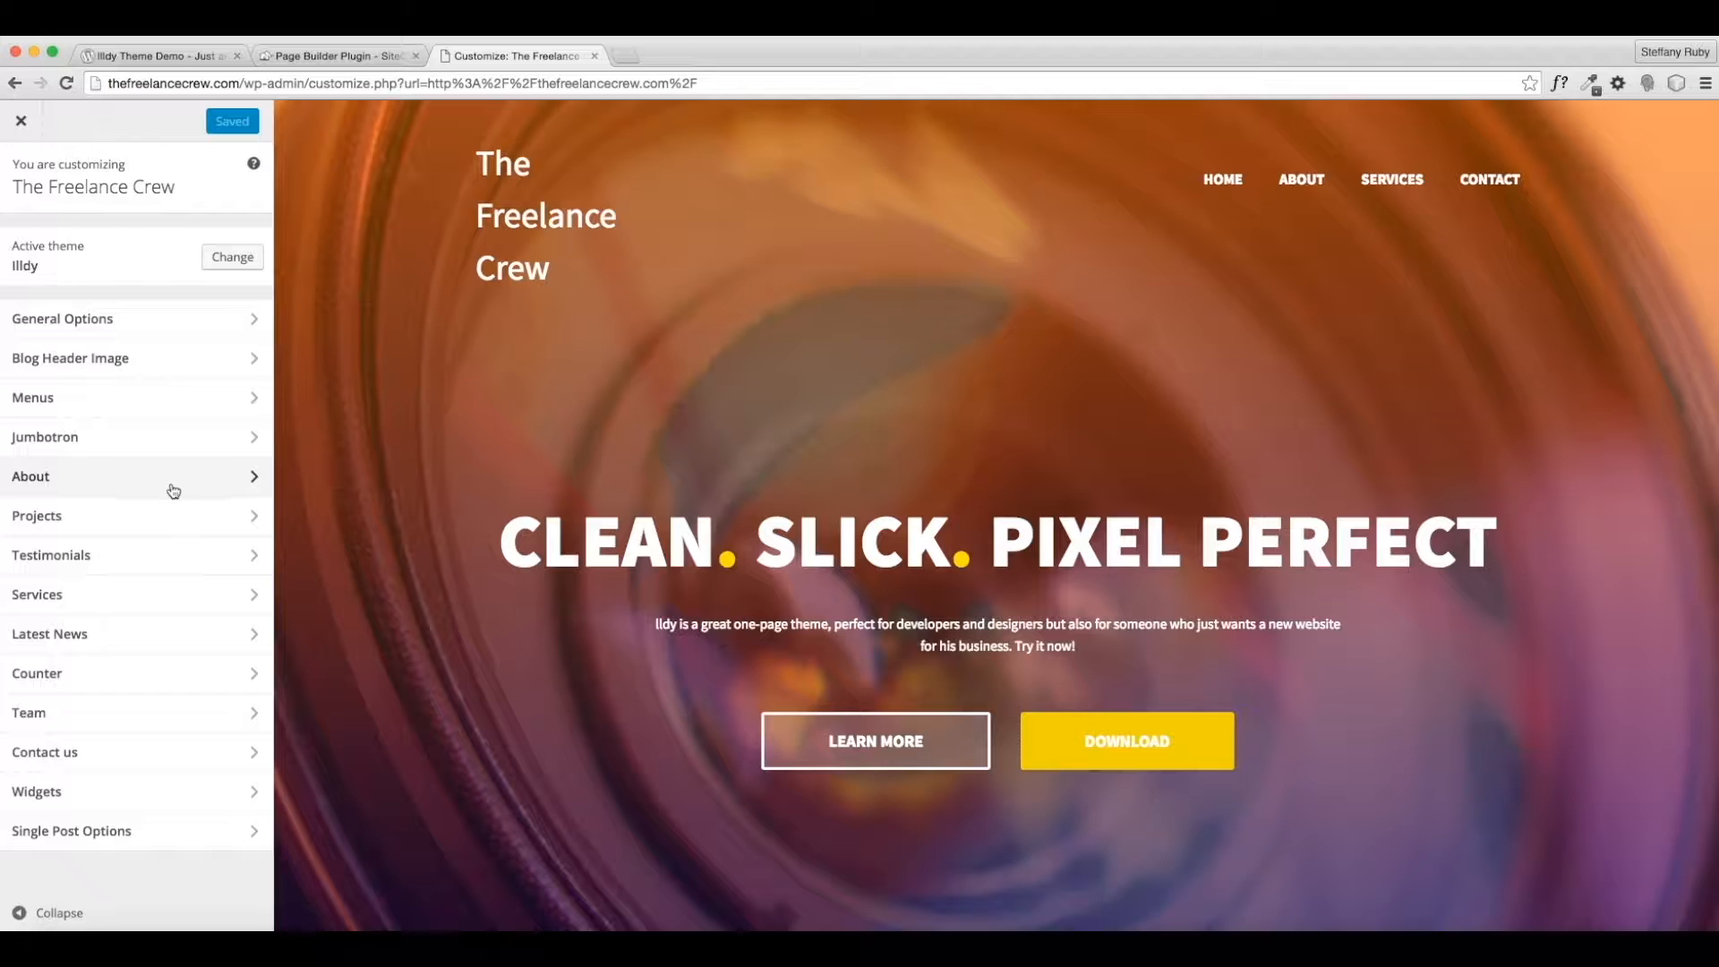
# Try the photo of the group gathered around a tablet as the Jumbotron image.
pyautogui.click(170, 437)
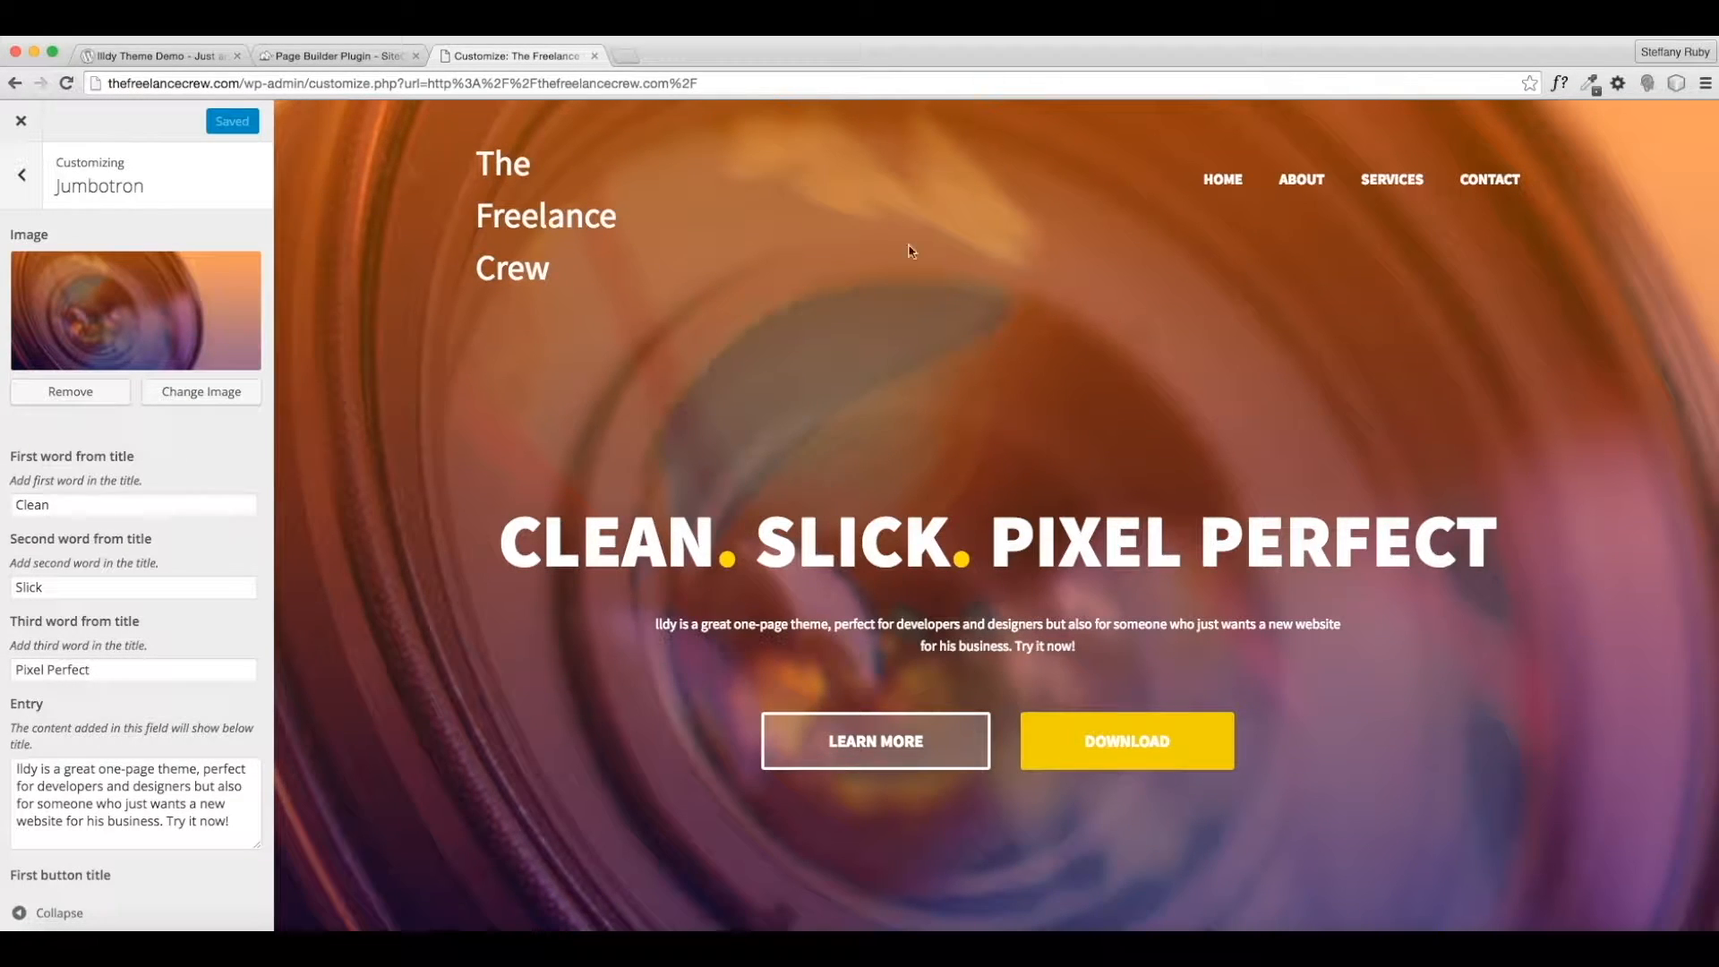
pyautogui.click(186, 392)
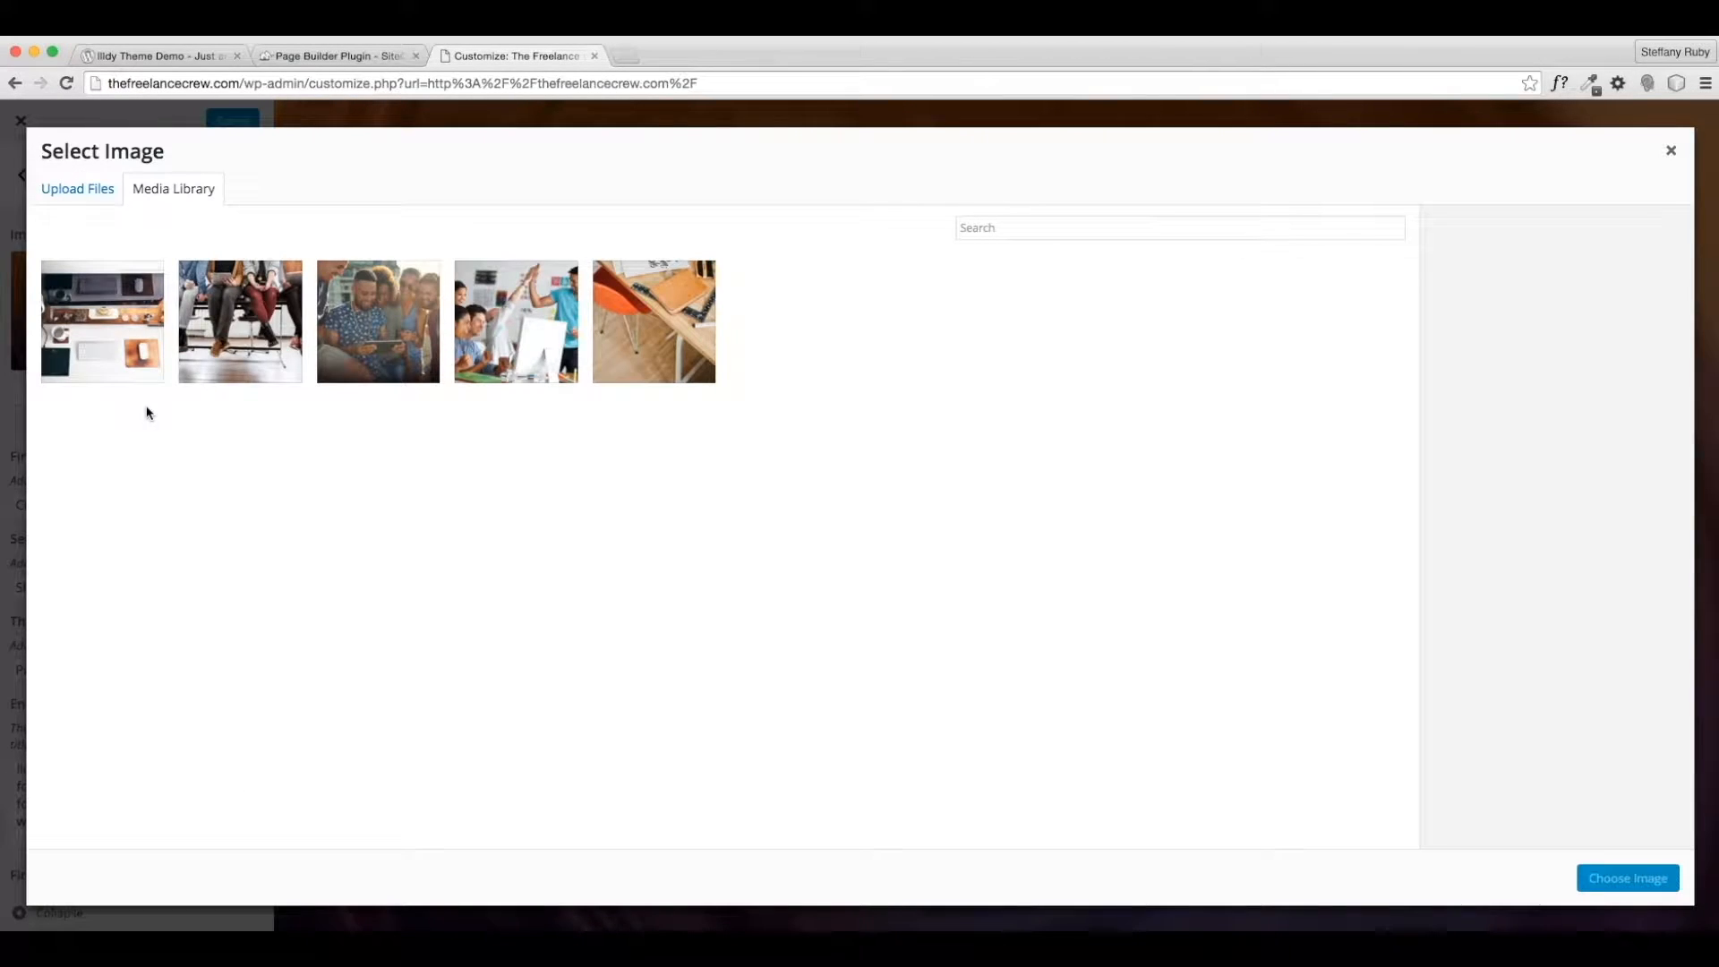
pyautogui.click(397, 341)
pyautogui.click(1603, 876)
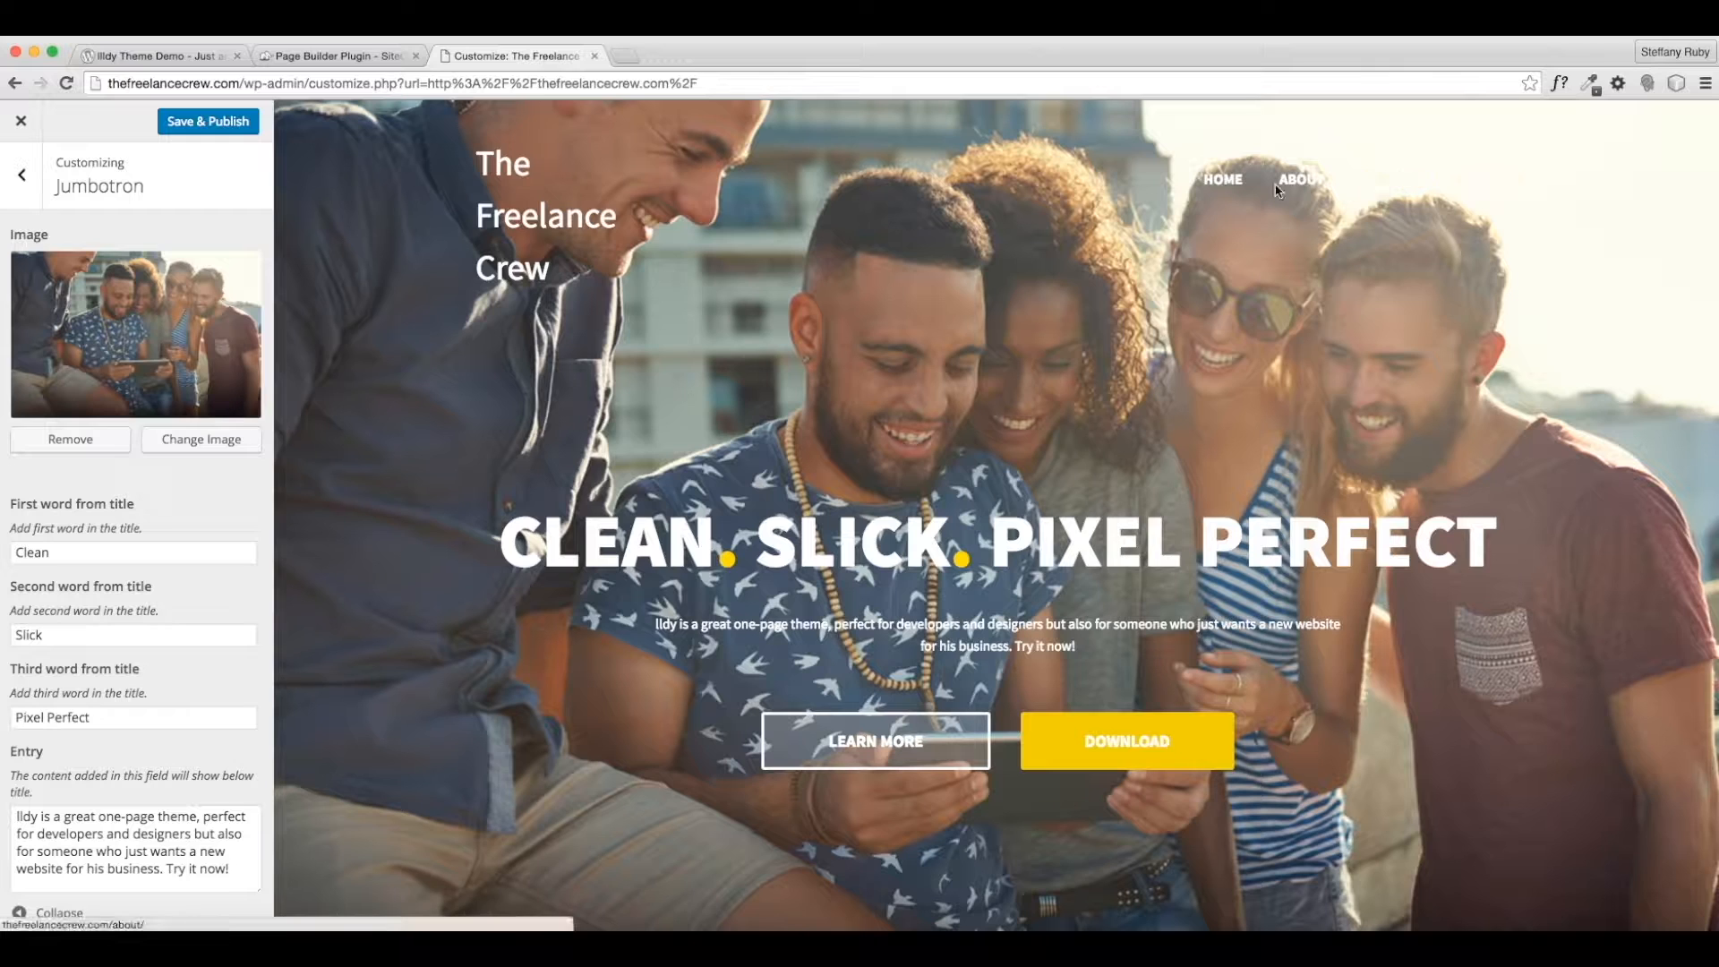
# Change the Jumbotron image to the photo of four people seated on a table and check it in the preview.
pyautogui.click(195, 442)
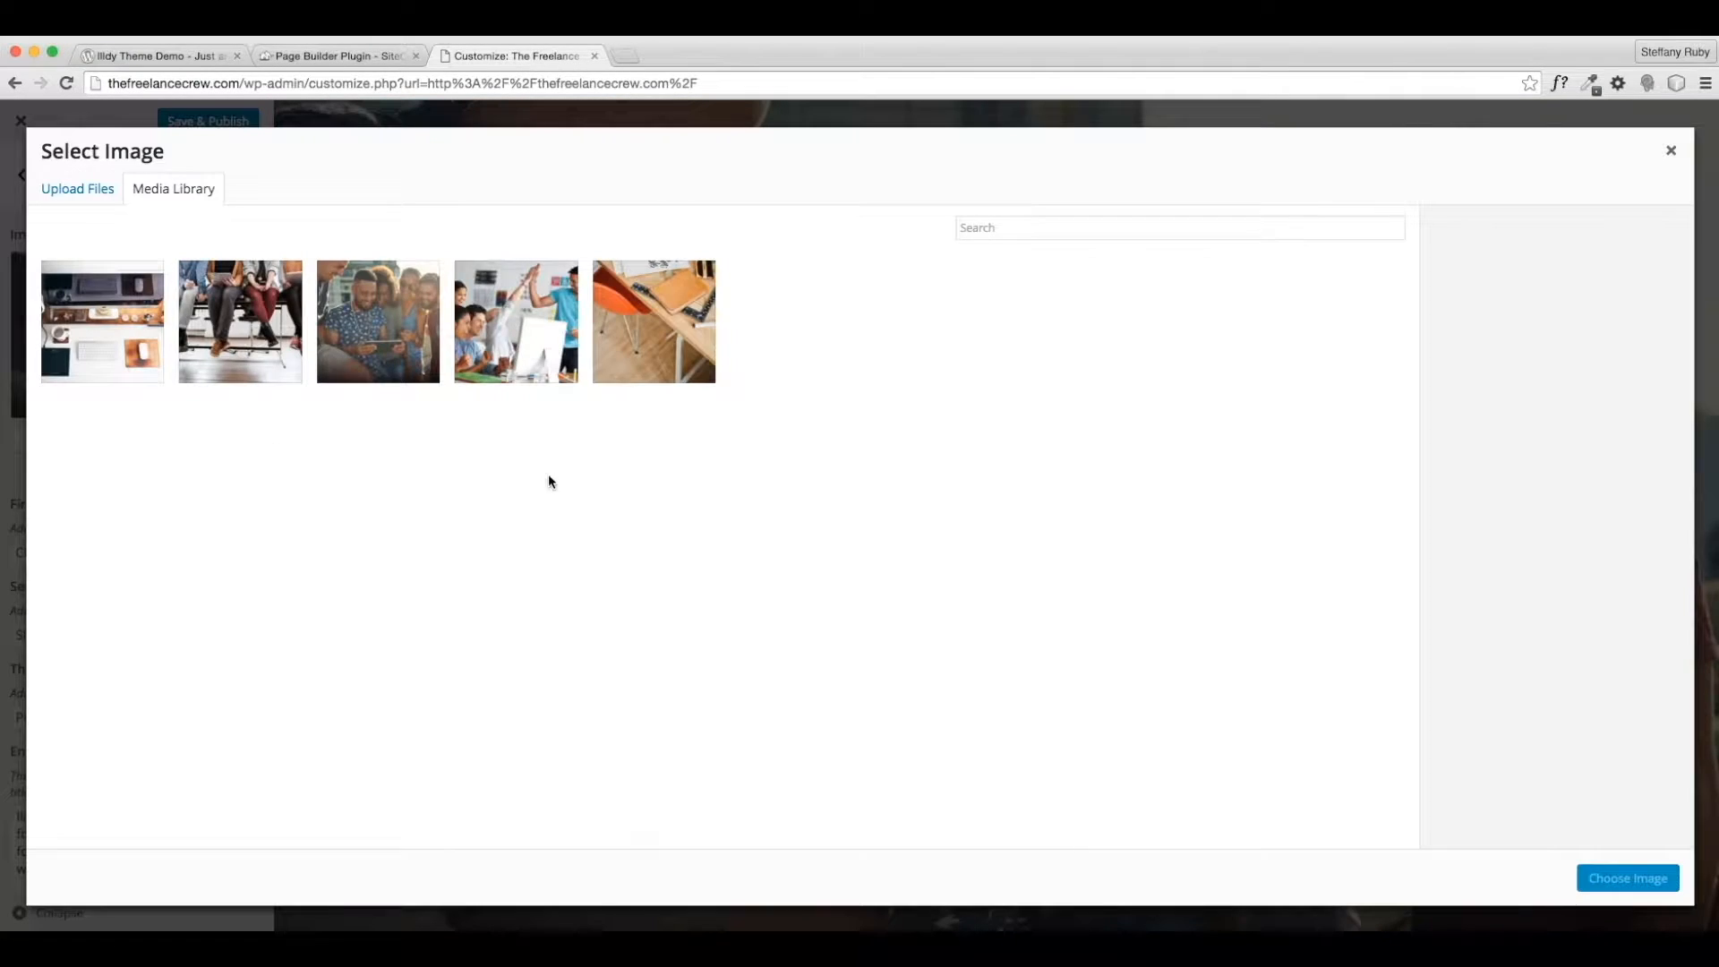
pyautogui.click(277, 313)
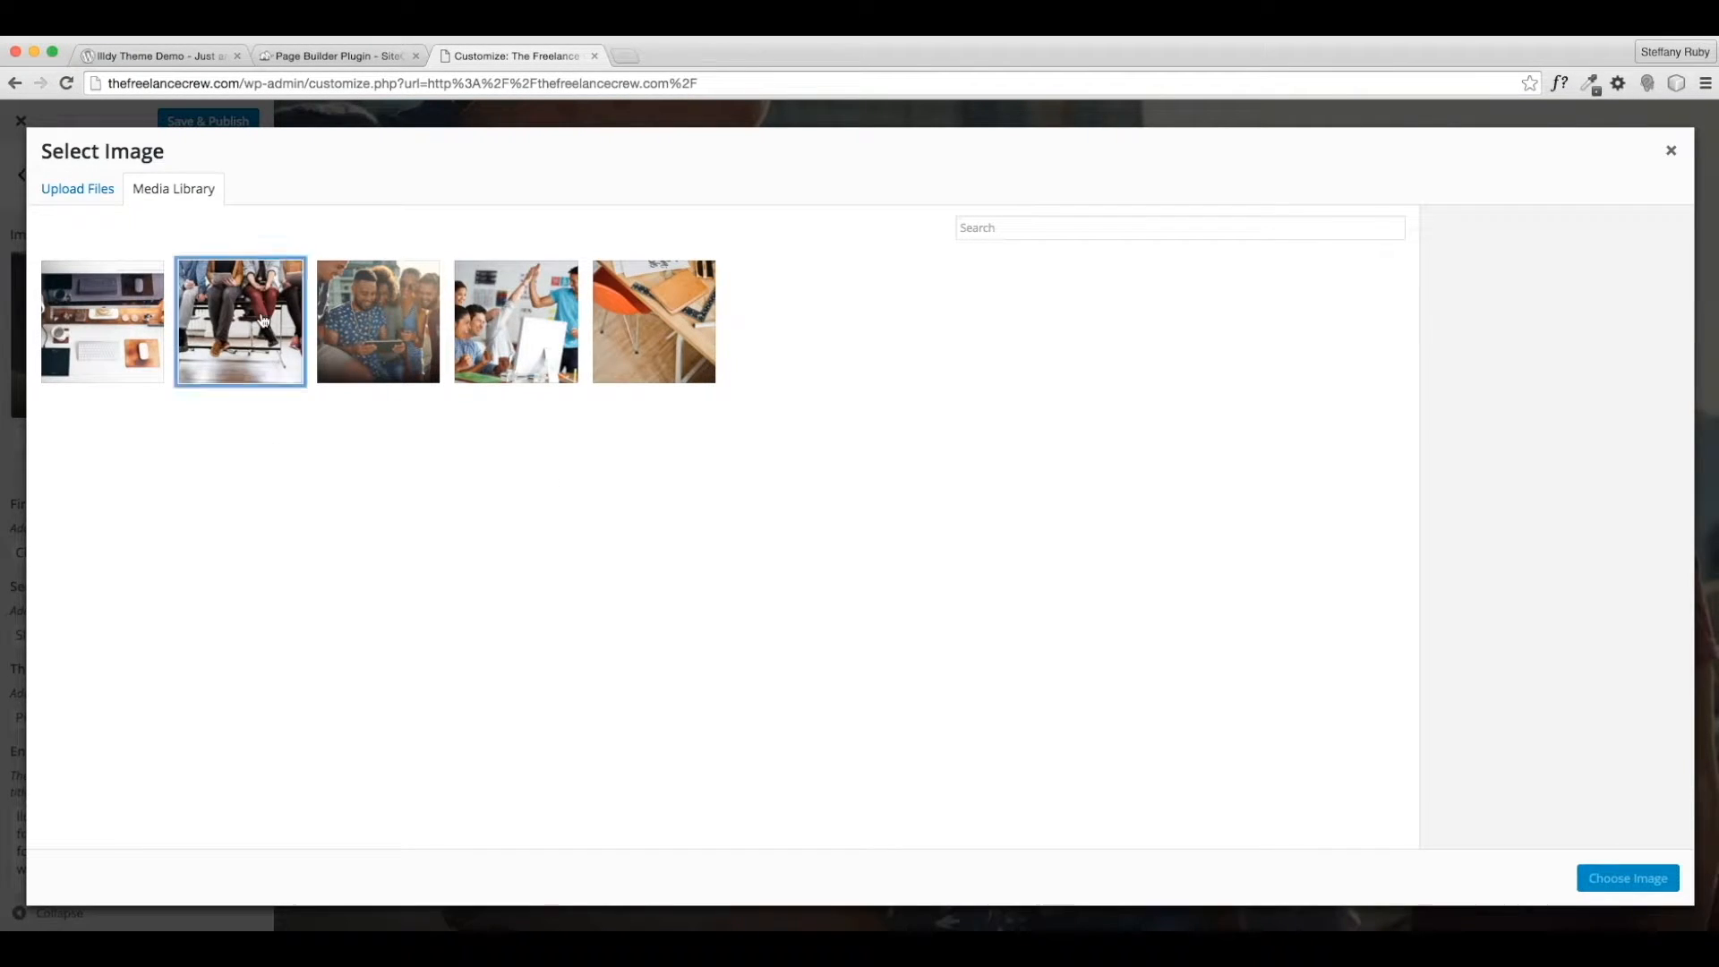
pyautogui.click(1617, 893)
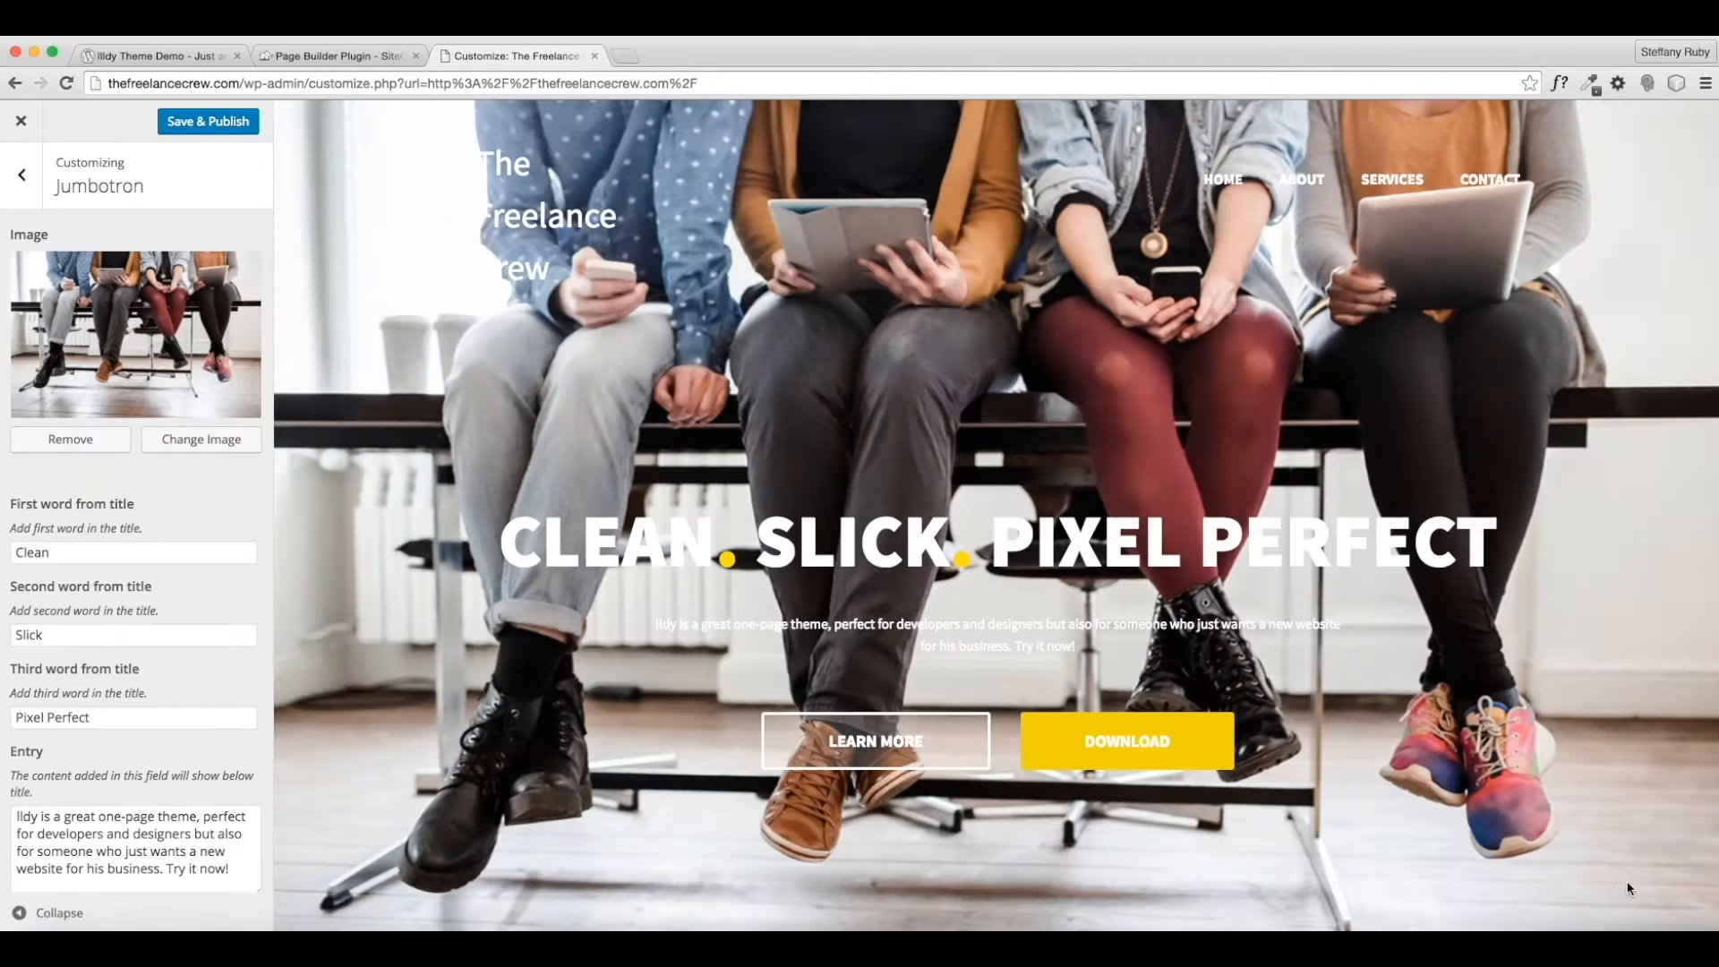
pyautogui.scroll(-2, 1534, 803)
pyautogui.scroll(2, 1529, 808)
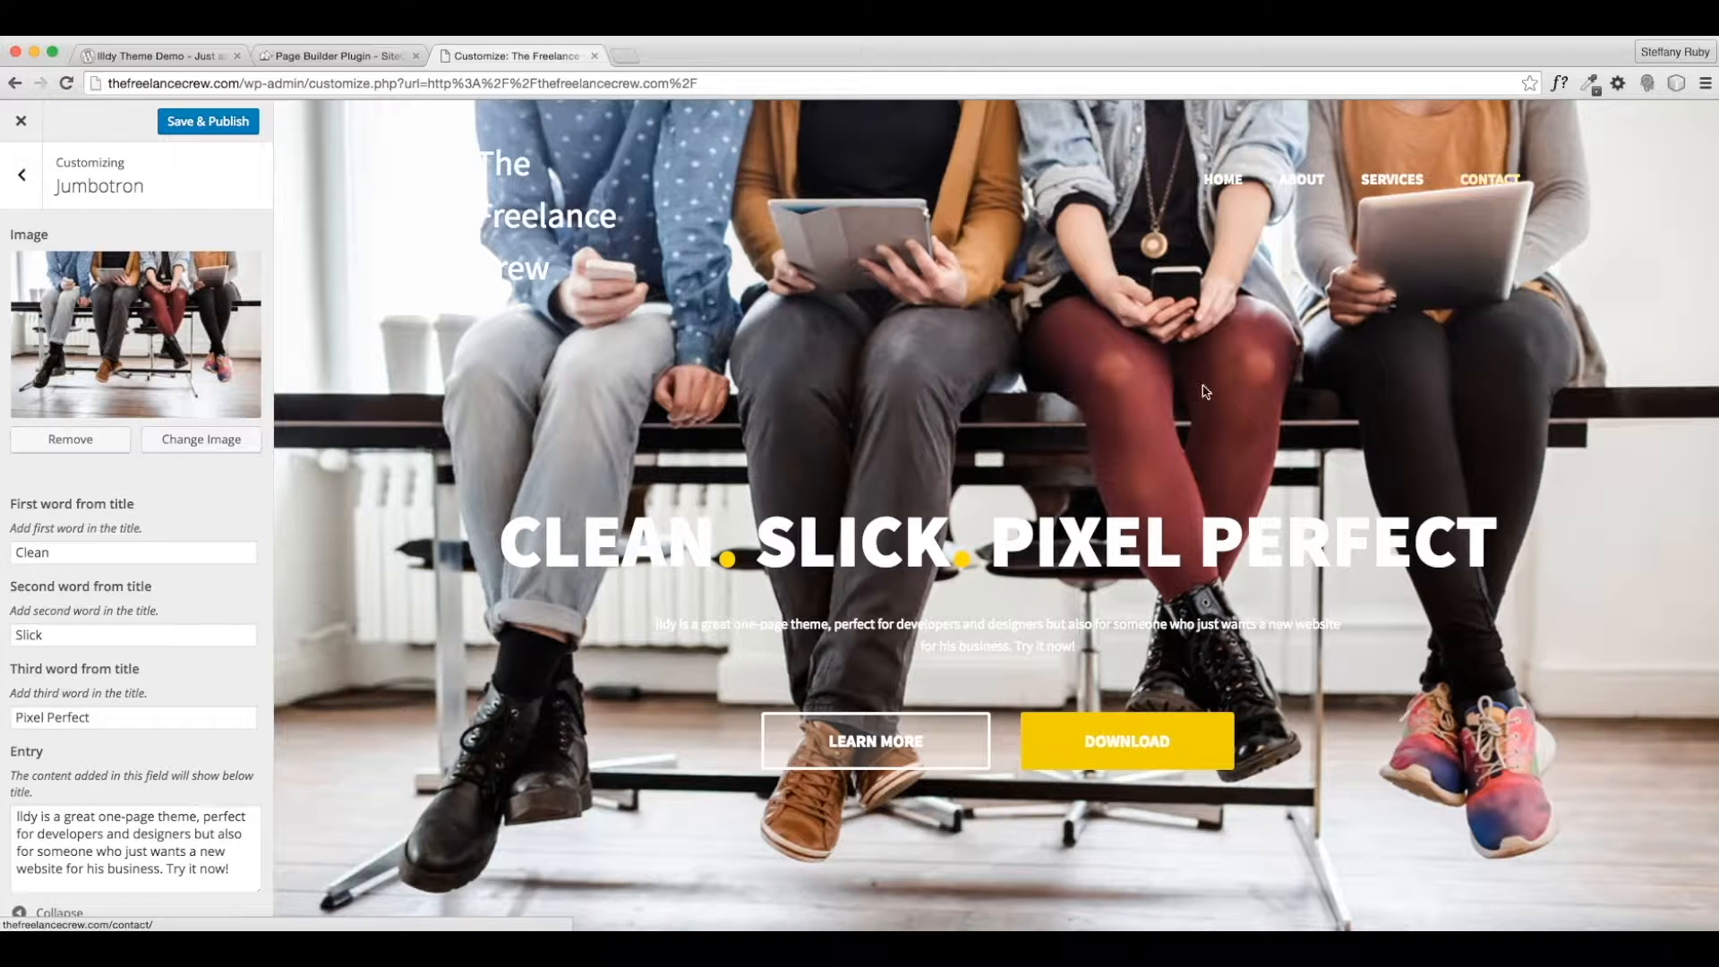
pyautogui.scroll(-2, 764, 496)
pyautogui.scroll(2, 512, 362)
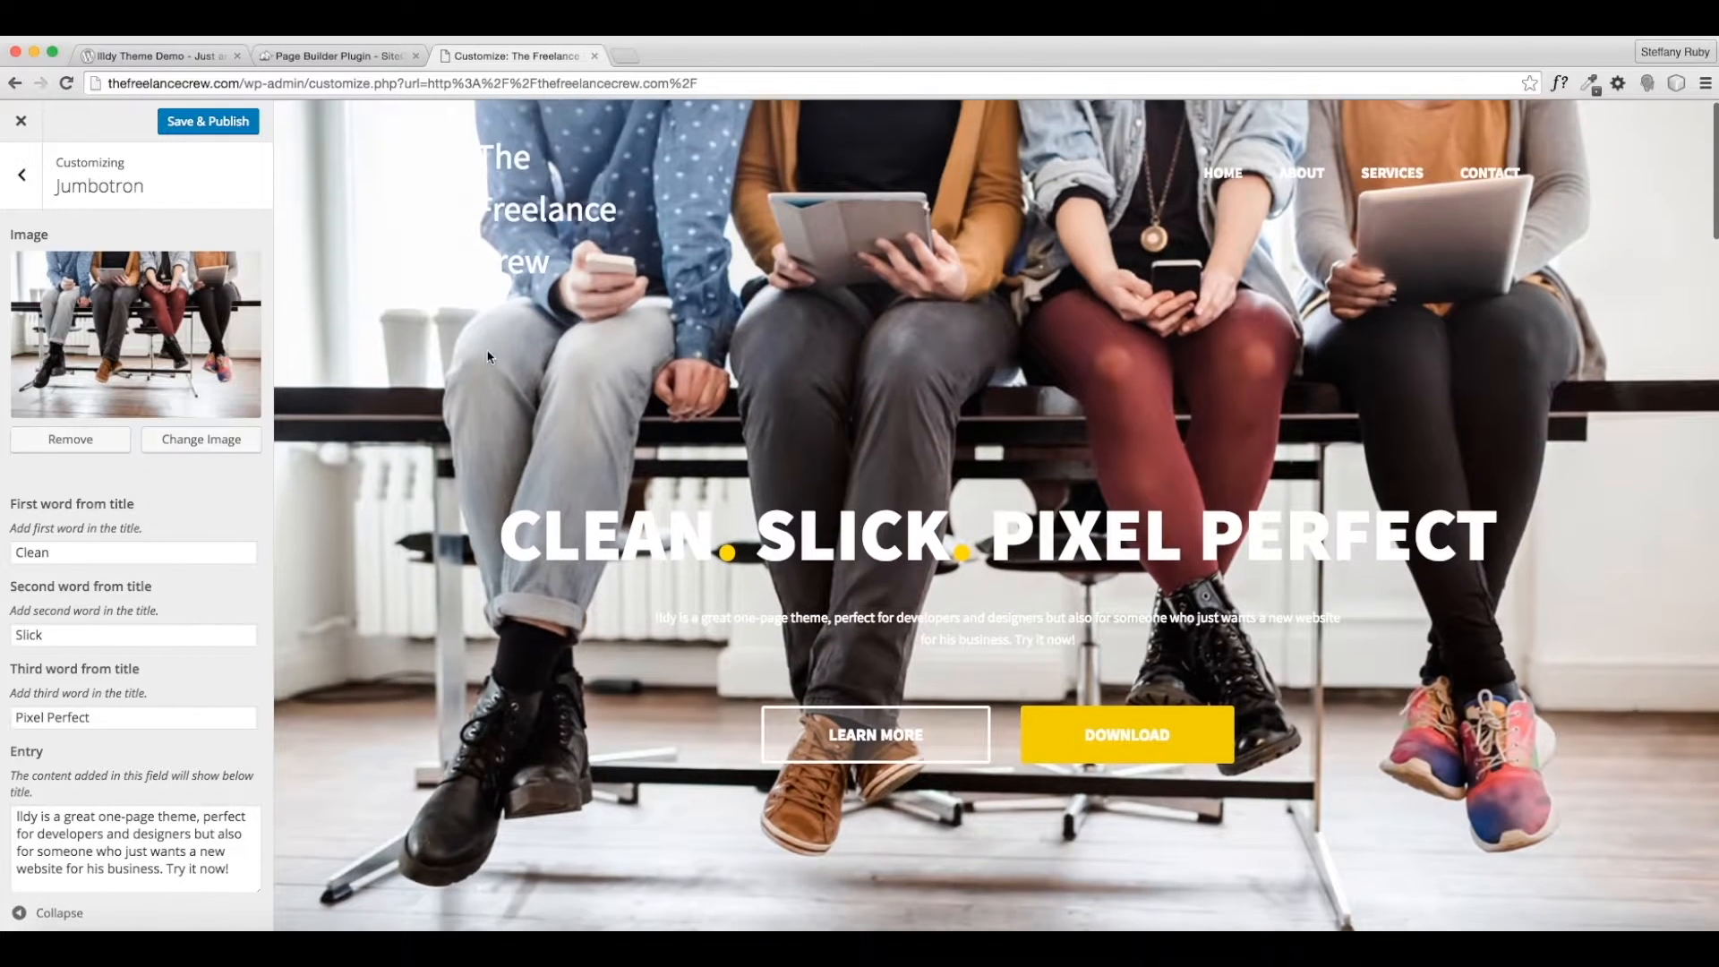
# Try the overhead photo of the computer desk with speakers as the Jumbotron image.
pyautogui.click(170, 441)
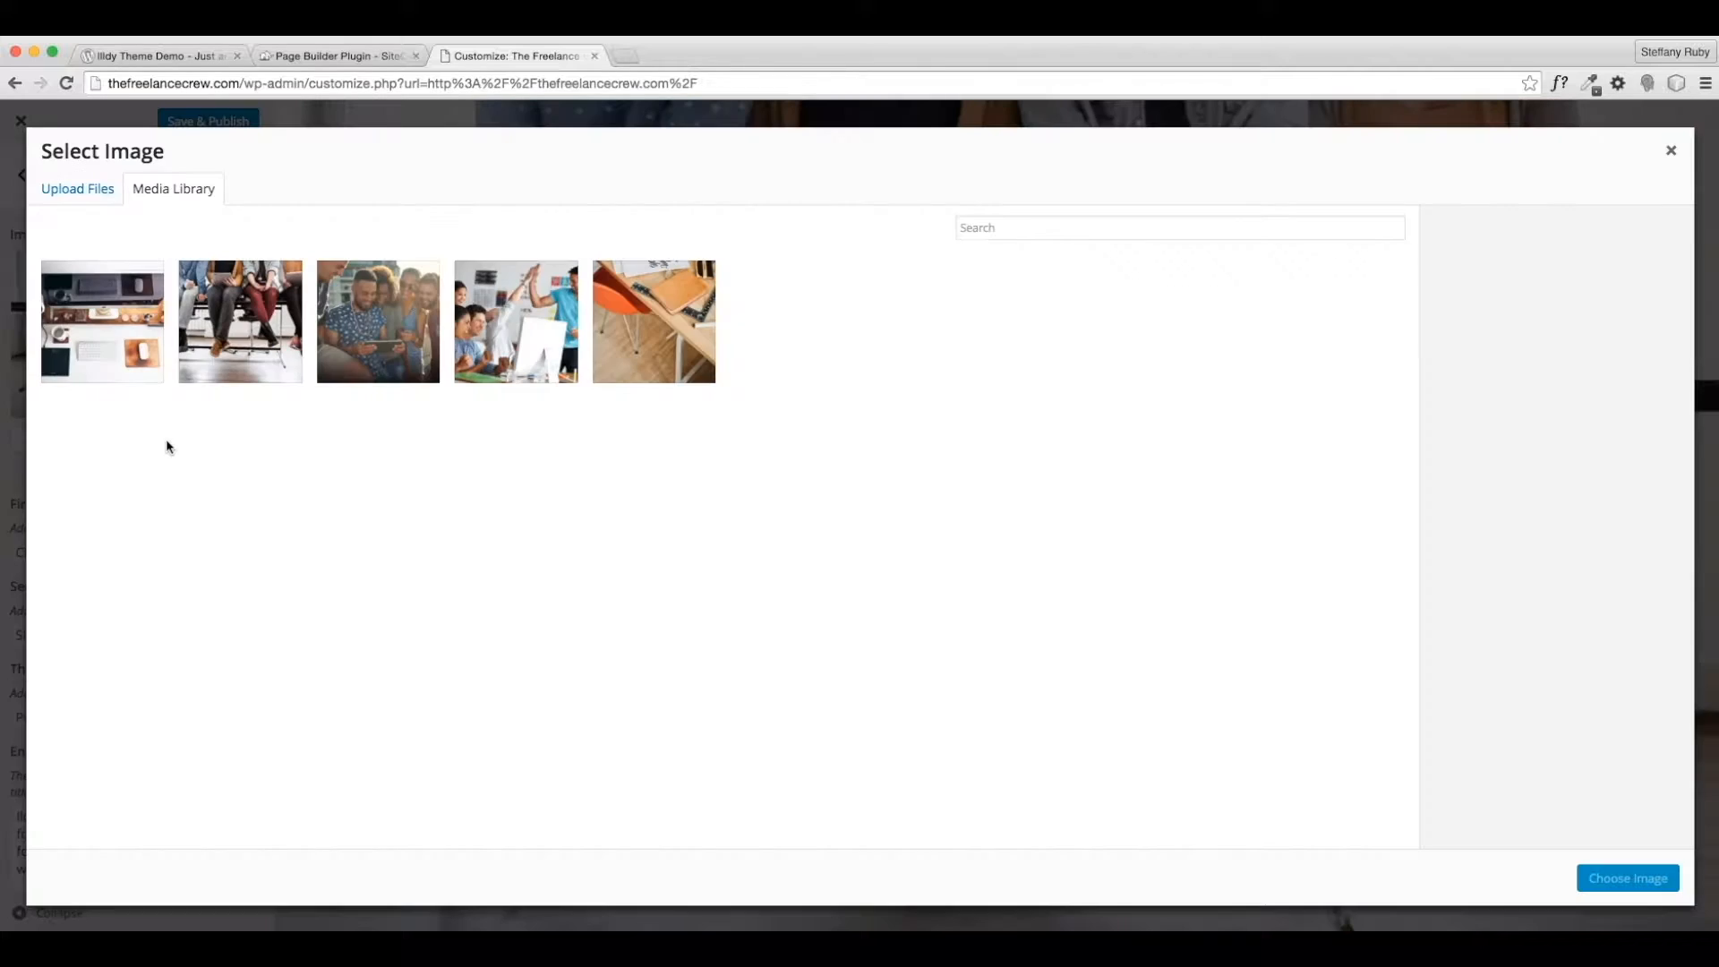
pyautogui.click(677, 336)
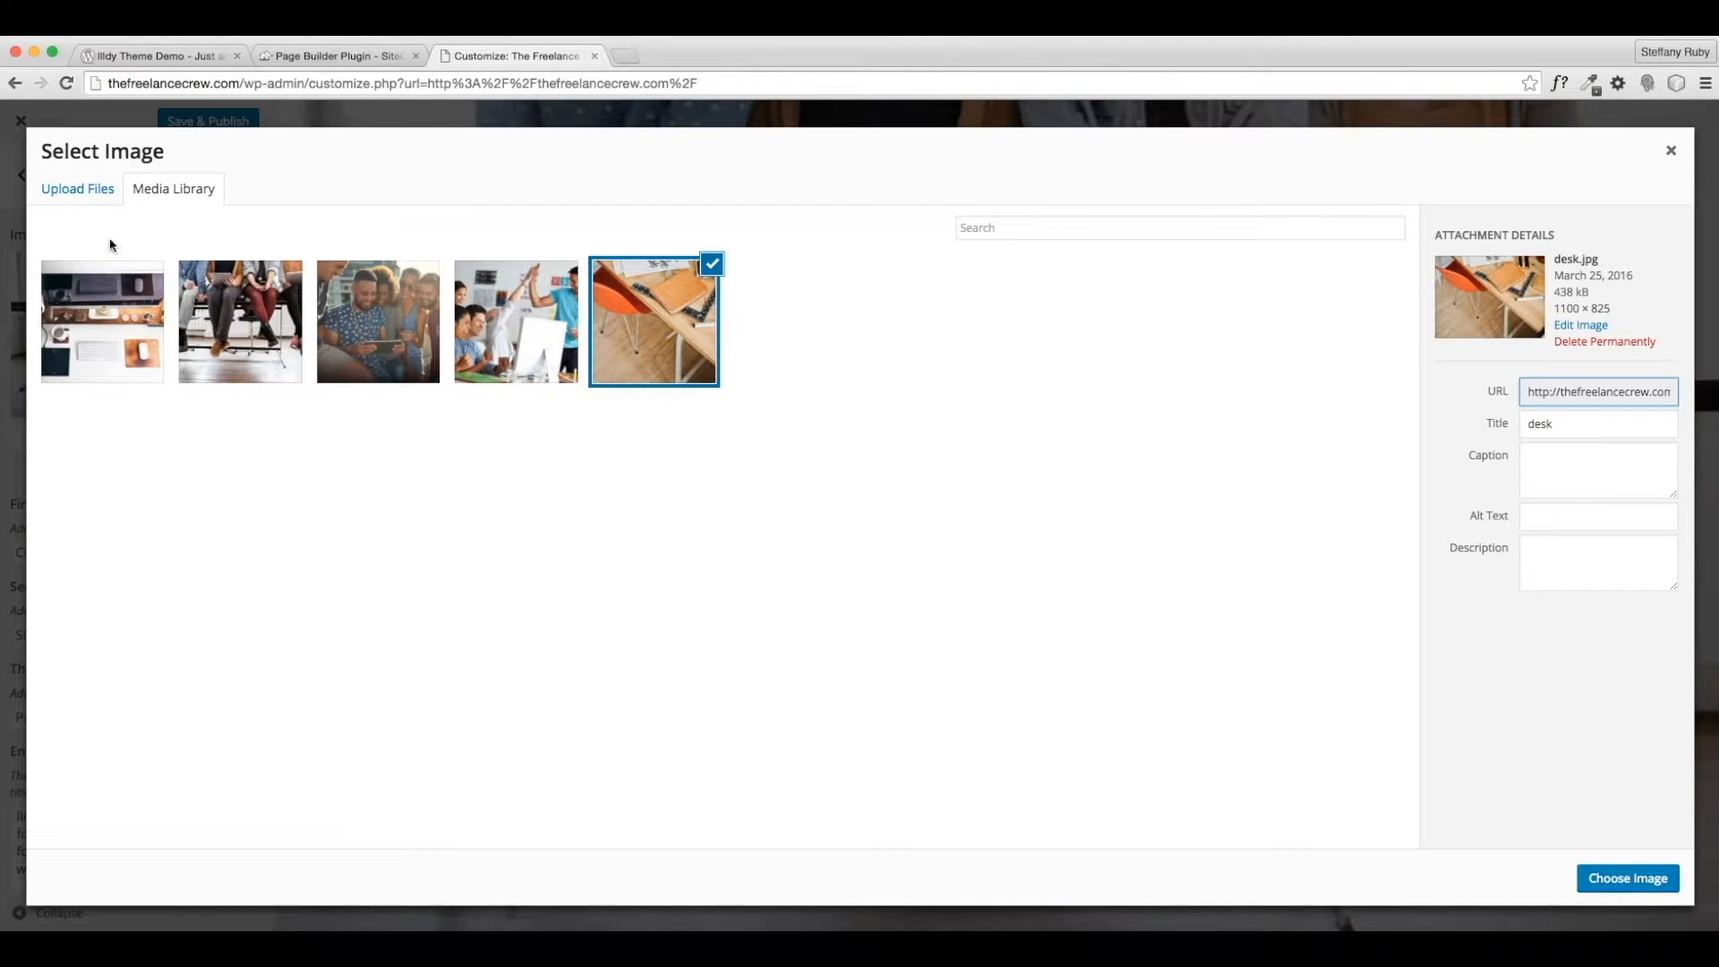
pyautogui.click(108, 268)
pyautogui.click(1640, 874)
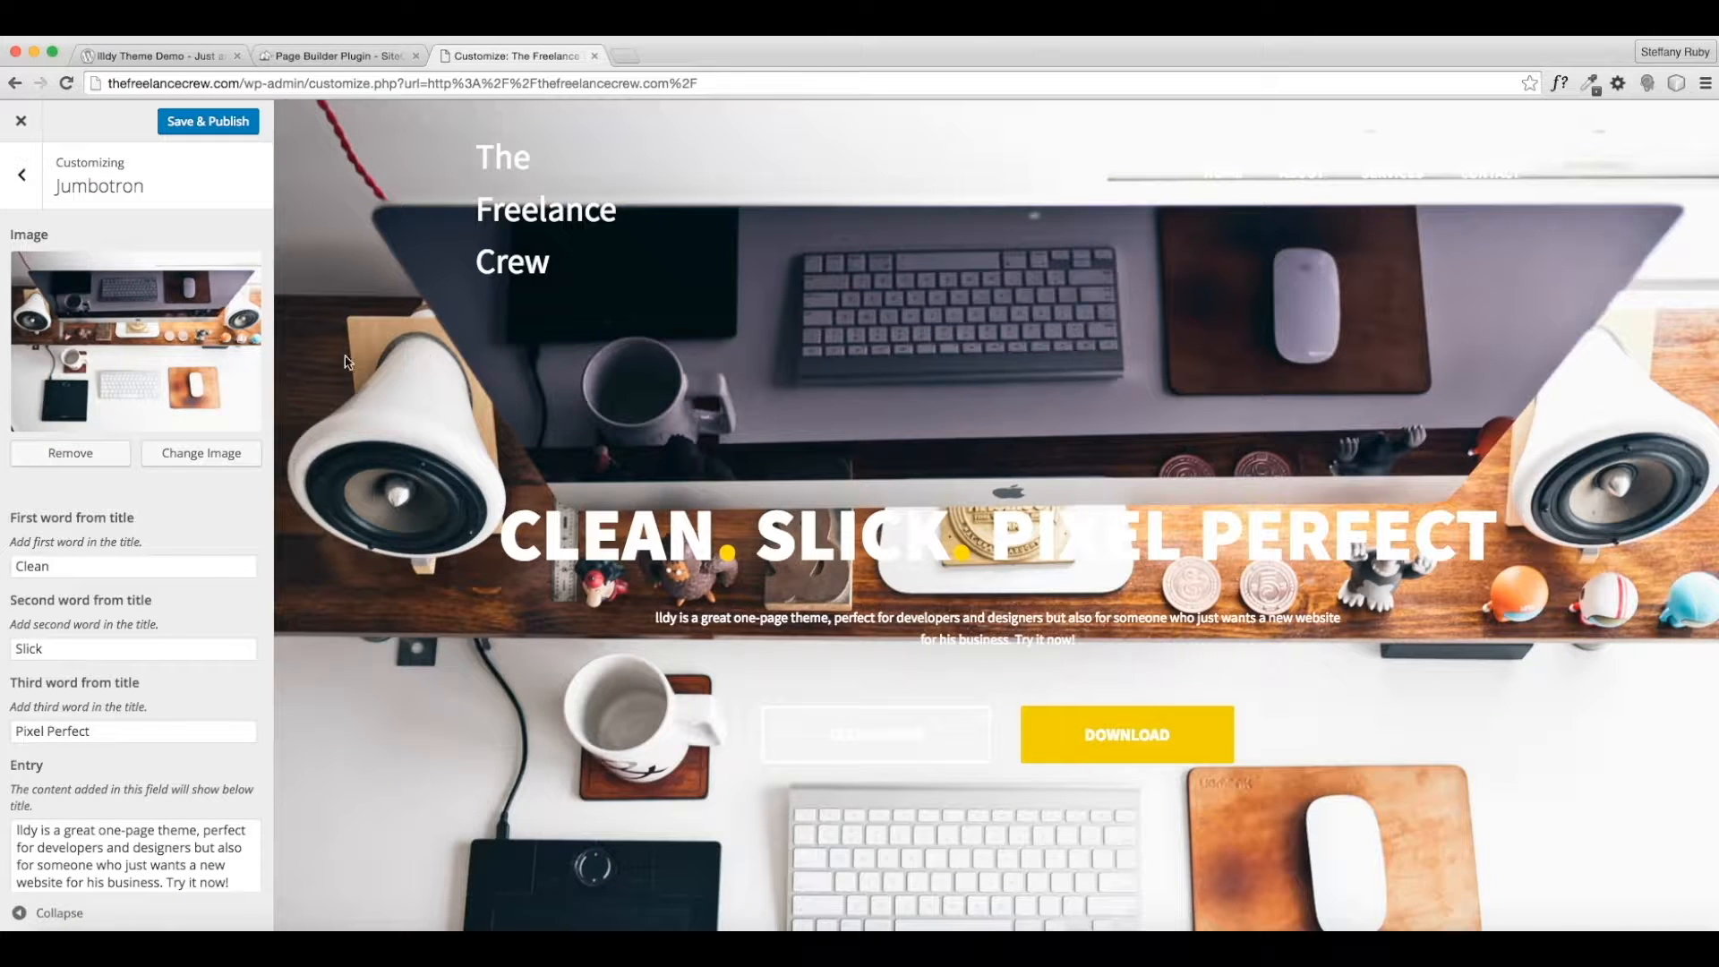
# Change the Jumbotron image to the desk photo with the orange chair and check it in the preview.
pyautogui.click(199, 453)
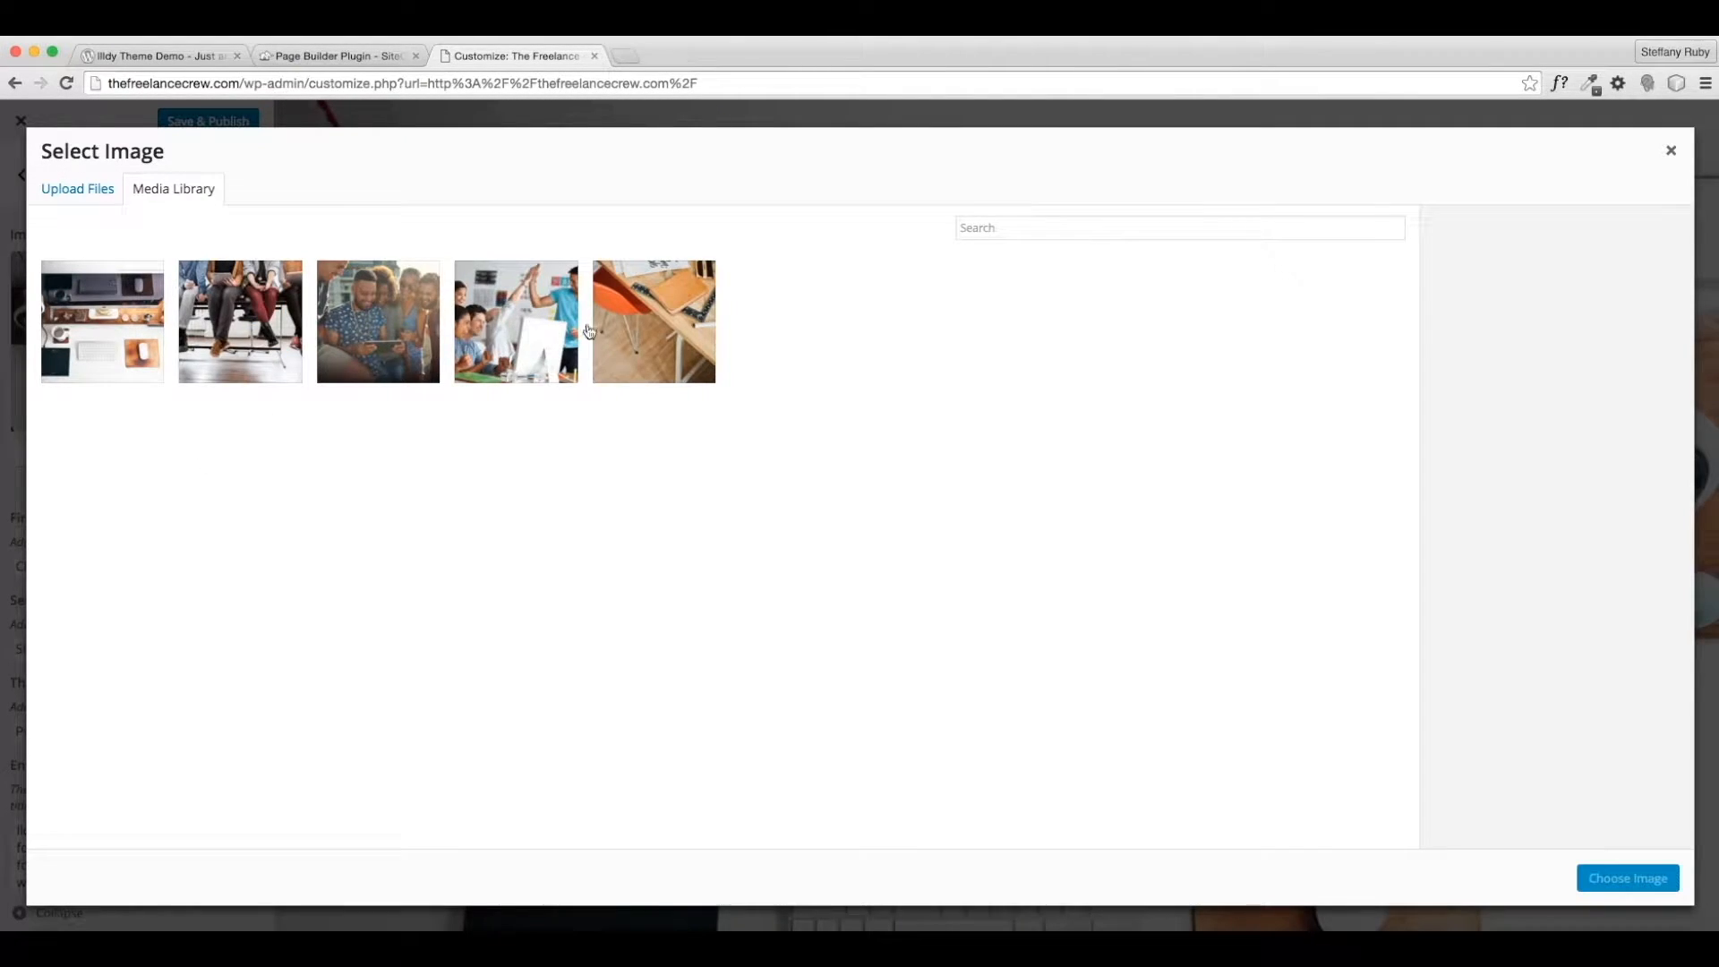
pyautogui.click(667, 355)
pyautogui.click(1587, 875)
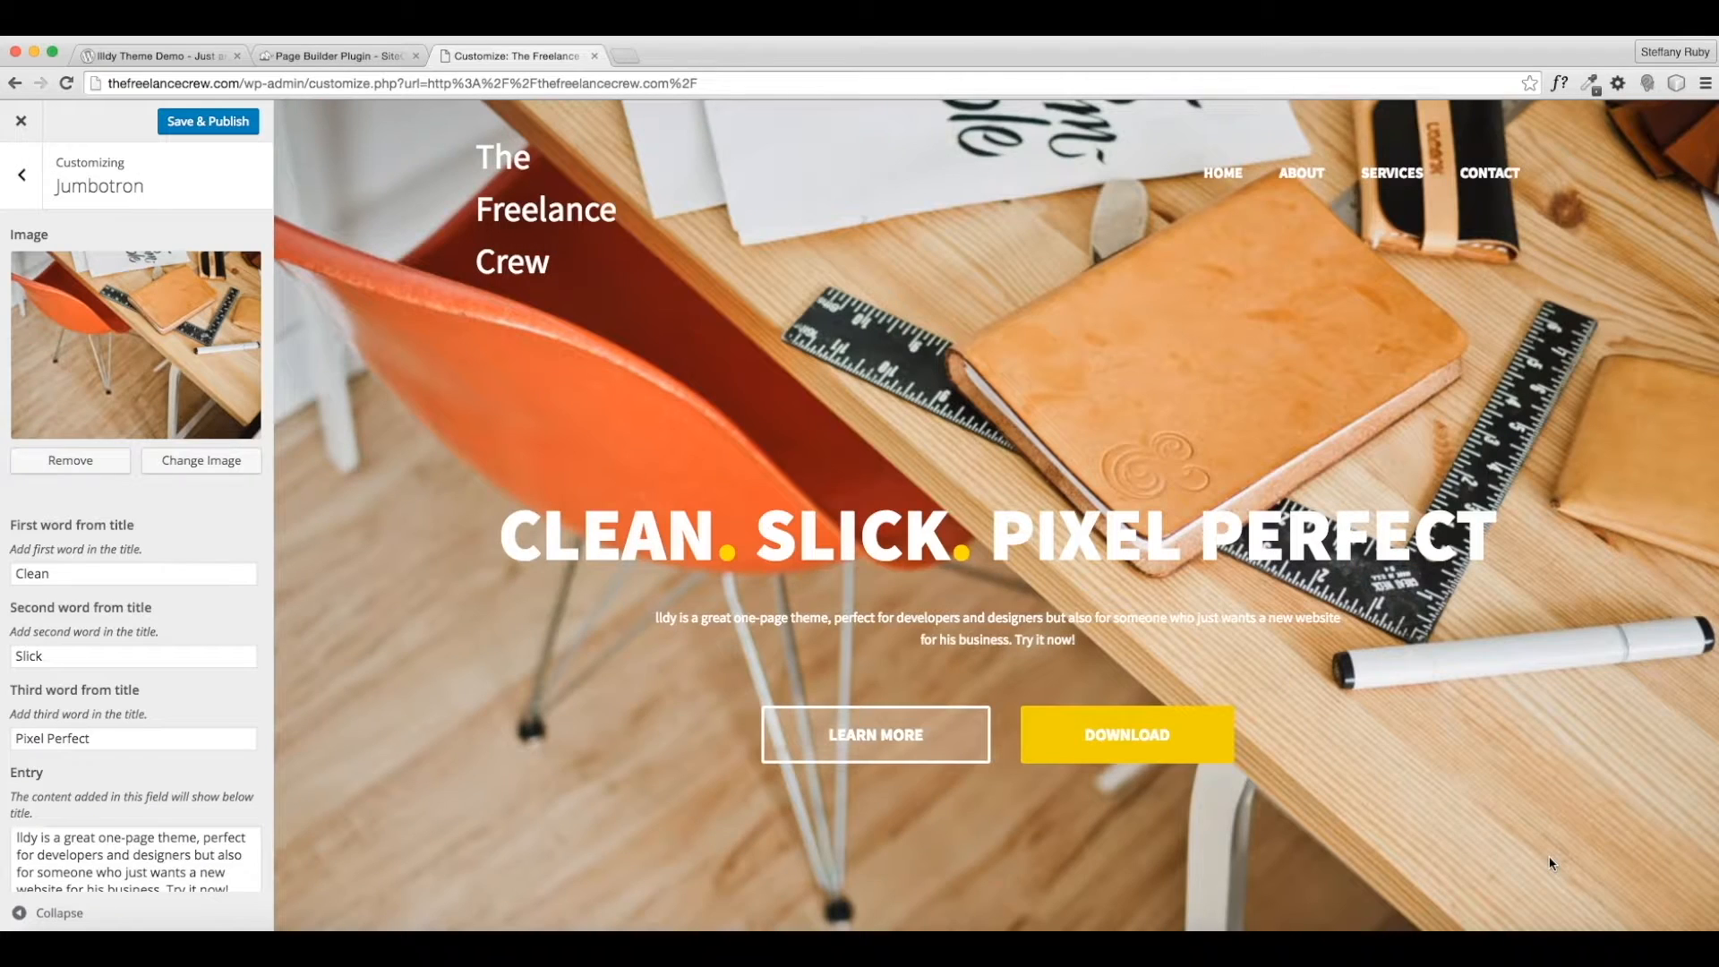
pyautogui.scroll(-3, 1296, 639)
pyautogui.scroll(3, 1296, 643)
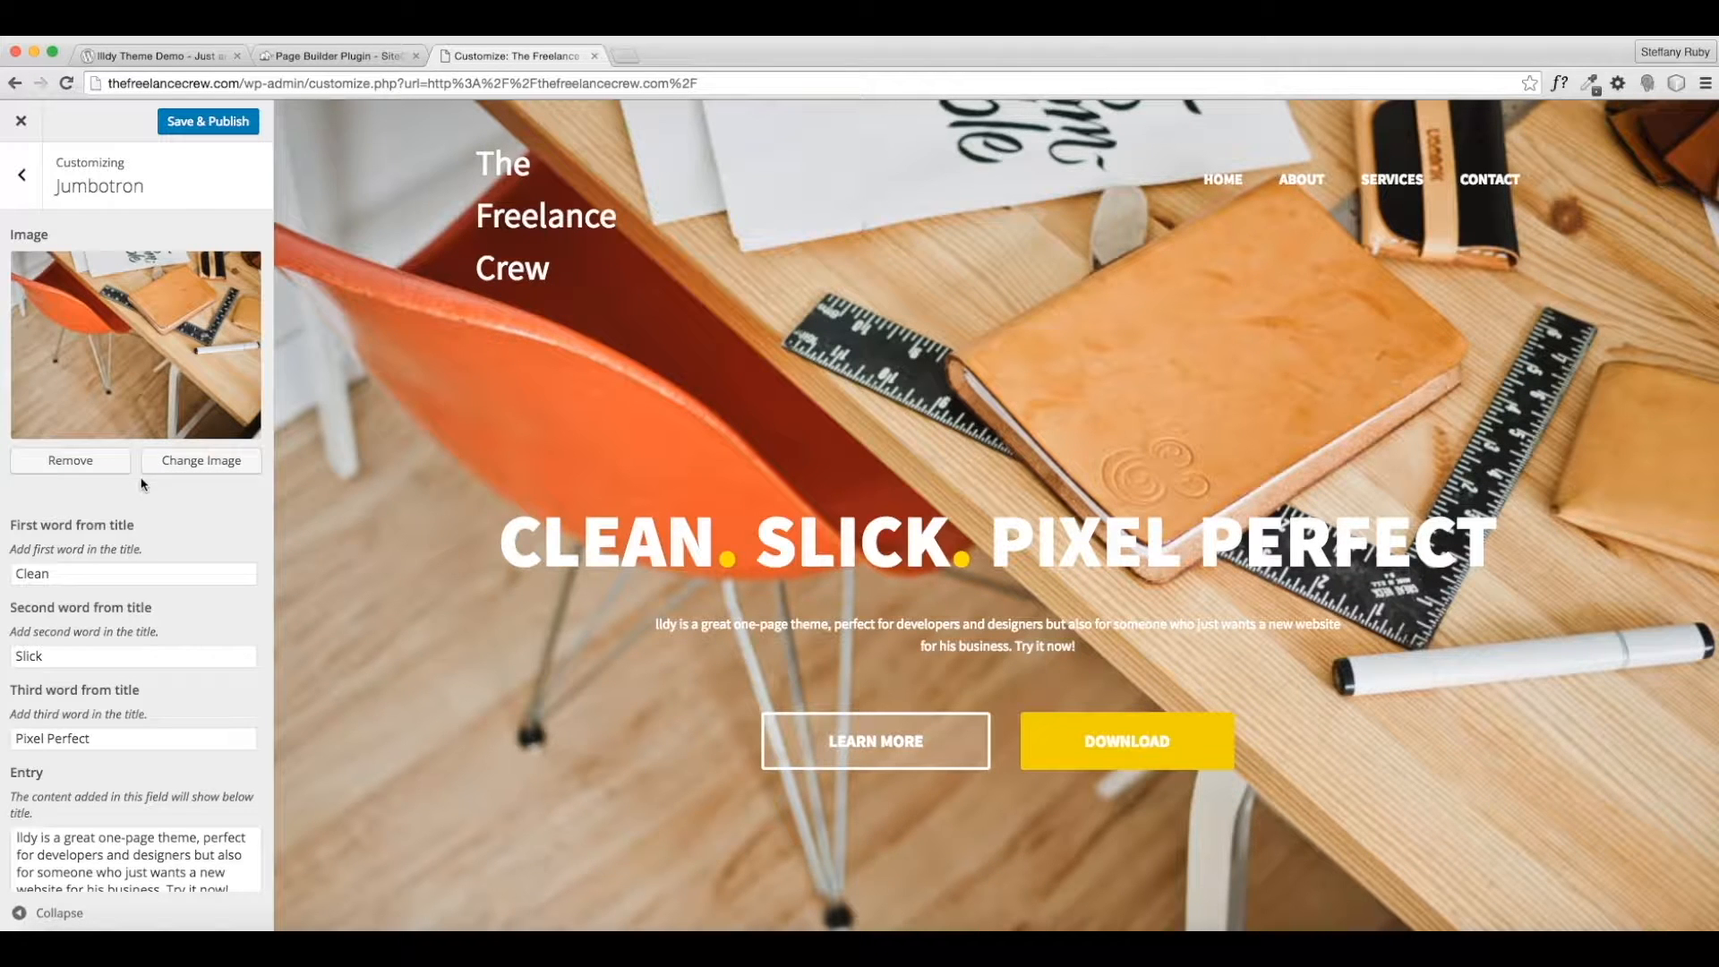
# Clear the first and second words of the Jumbotron title.
pyautogui.moveTo(60, 574); pyautogui.dragTo(3, 543)
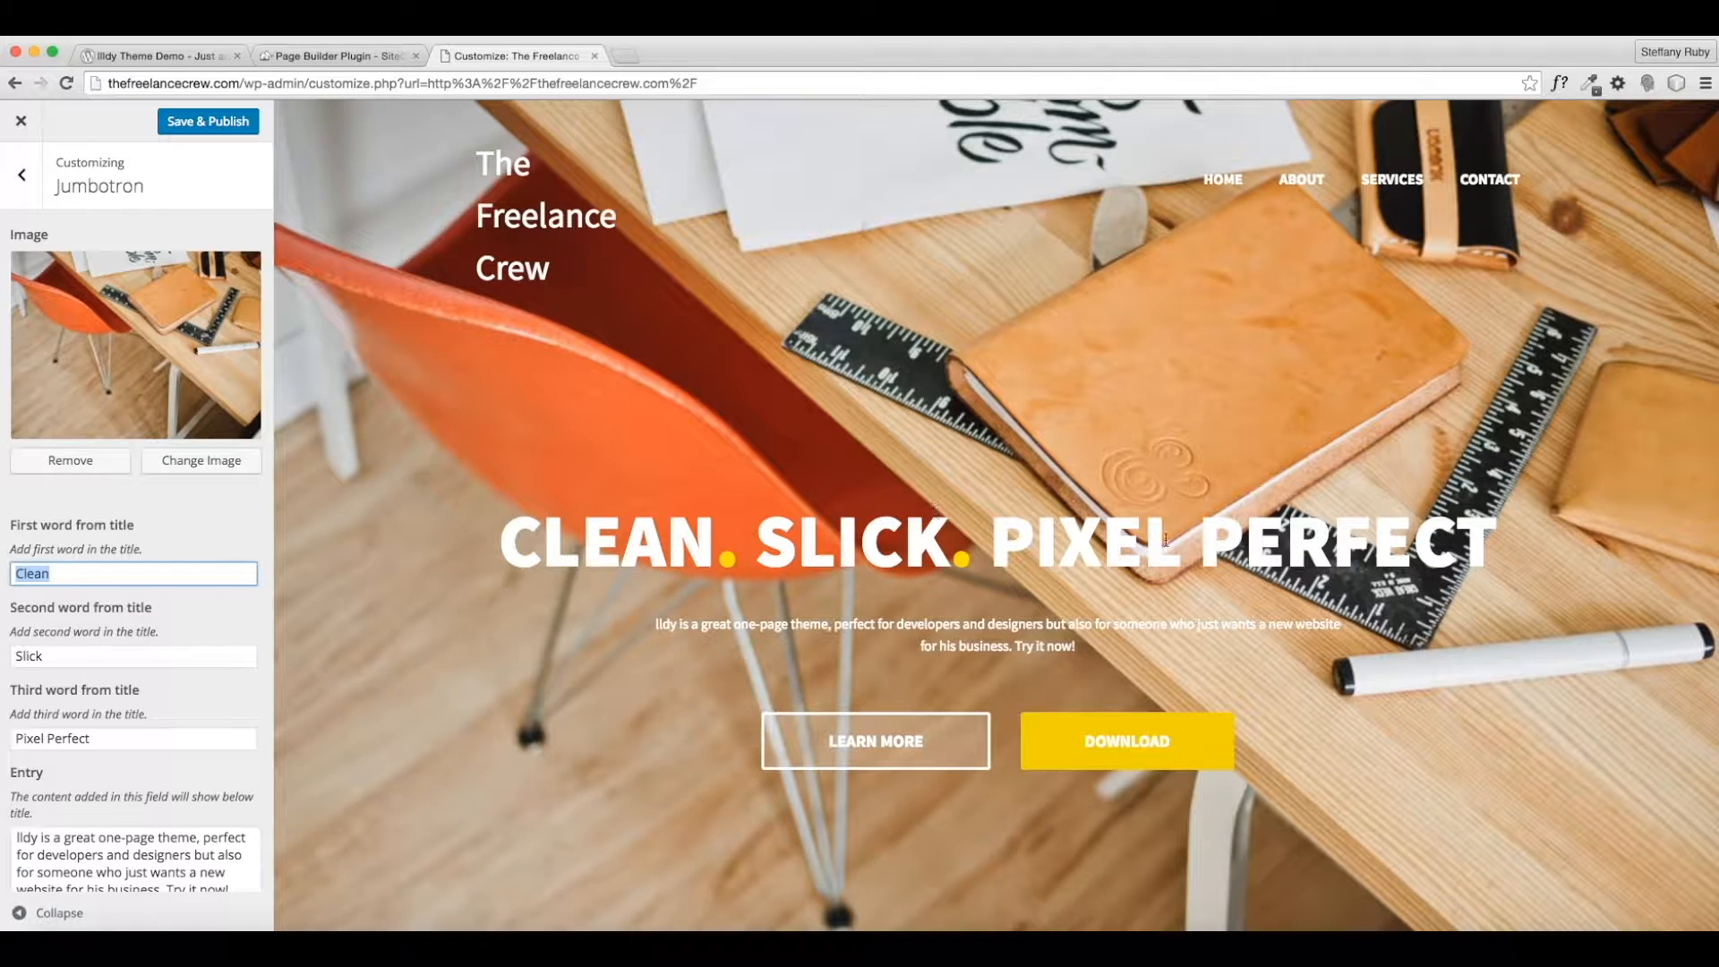
pyautogui.scroll(-2, 255, 618)
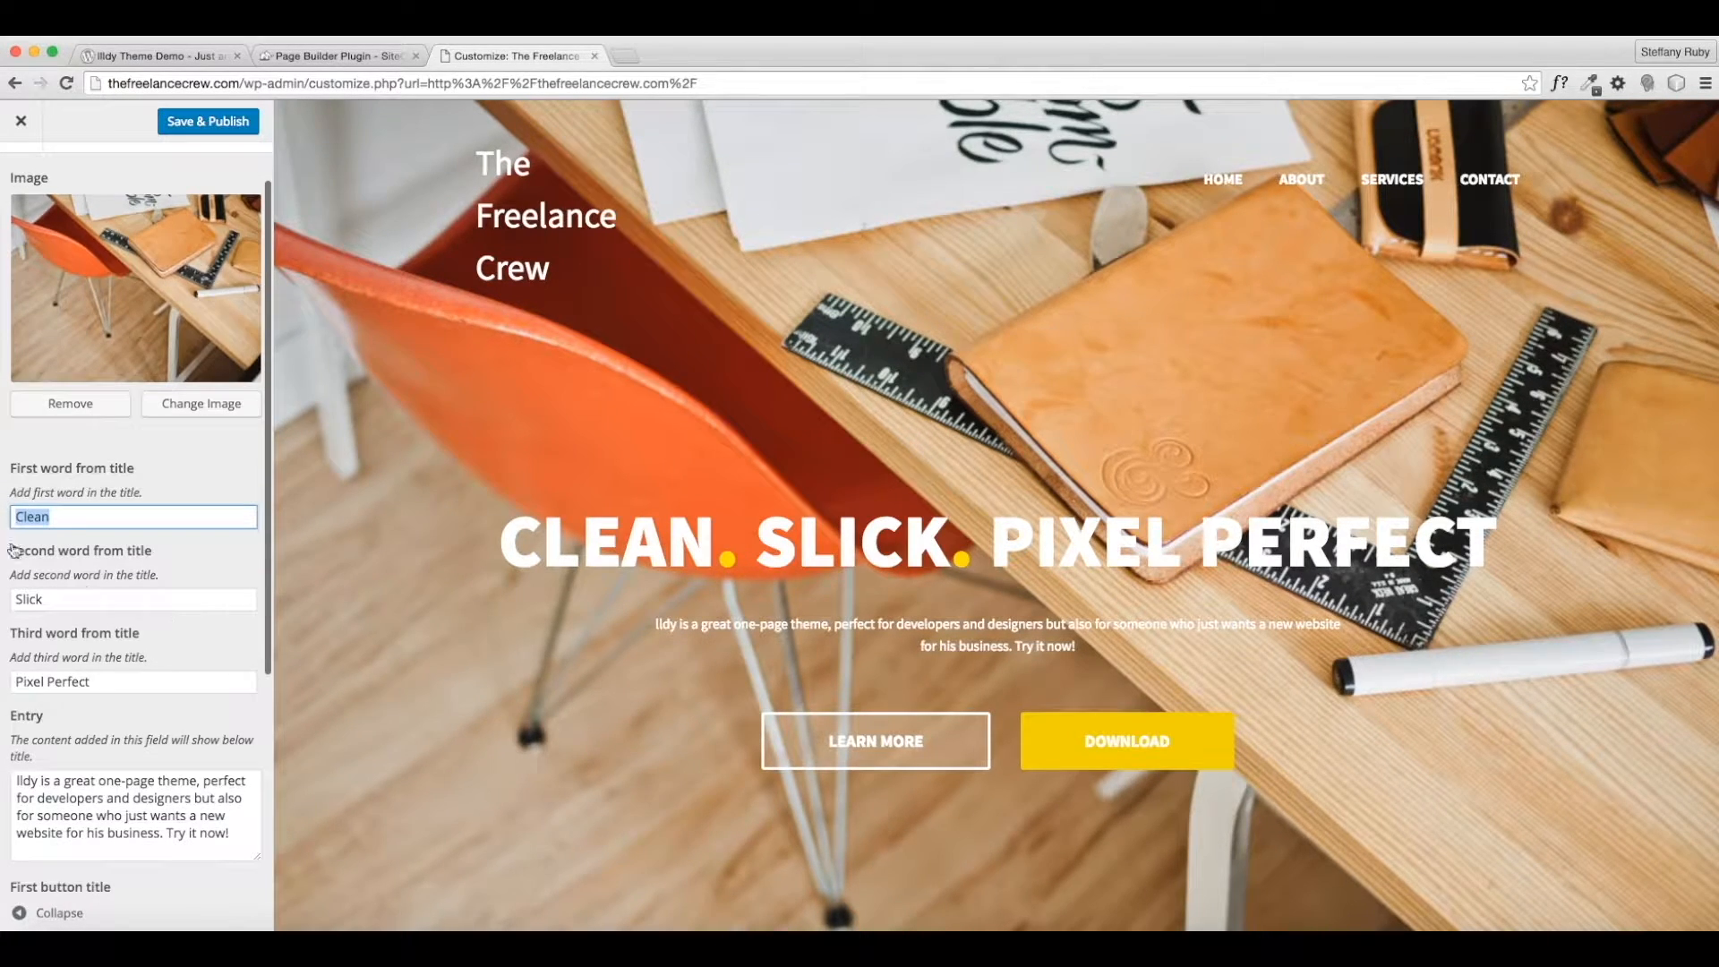
pyautogui.press('BackSpace')
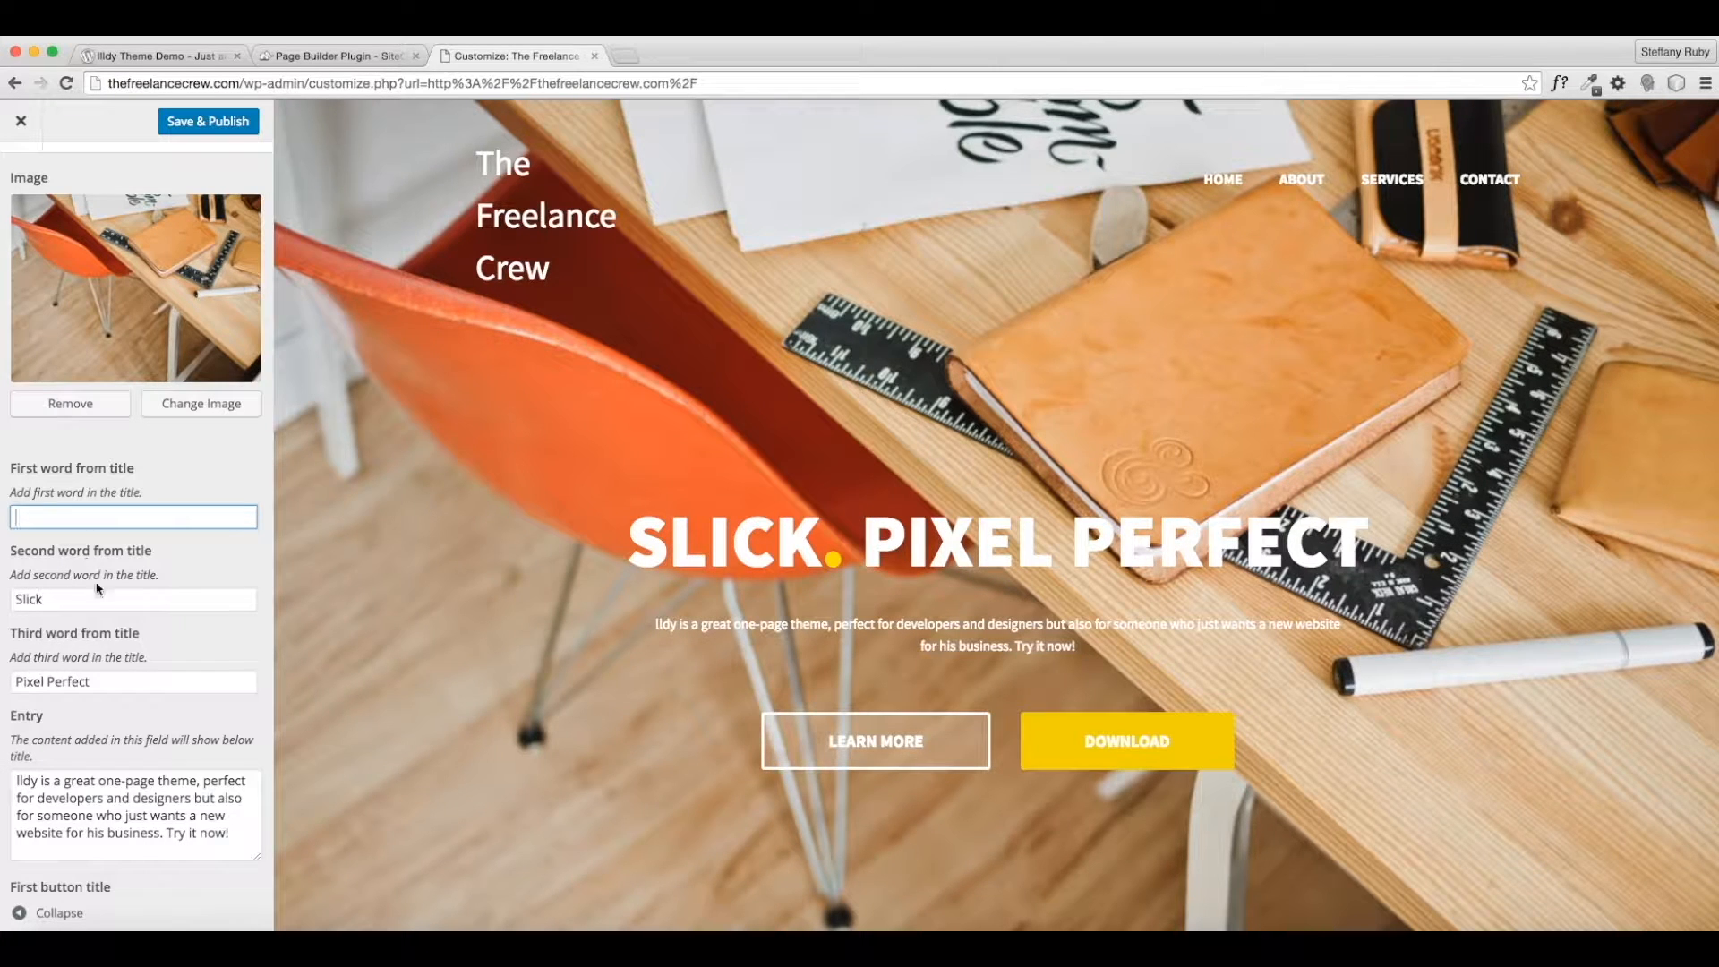
pyautogui.doubleClick(27, 599)
pyautogui.press('BackSpace')
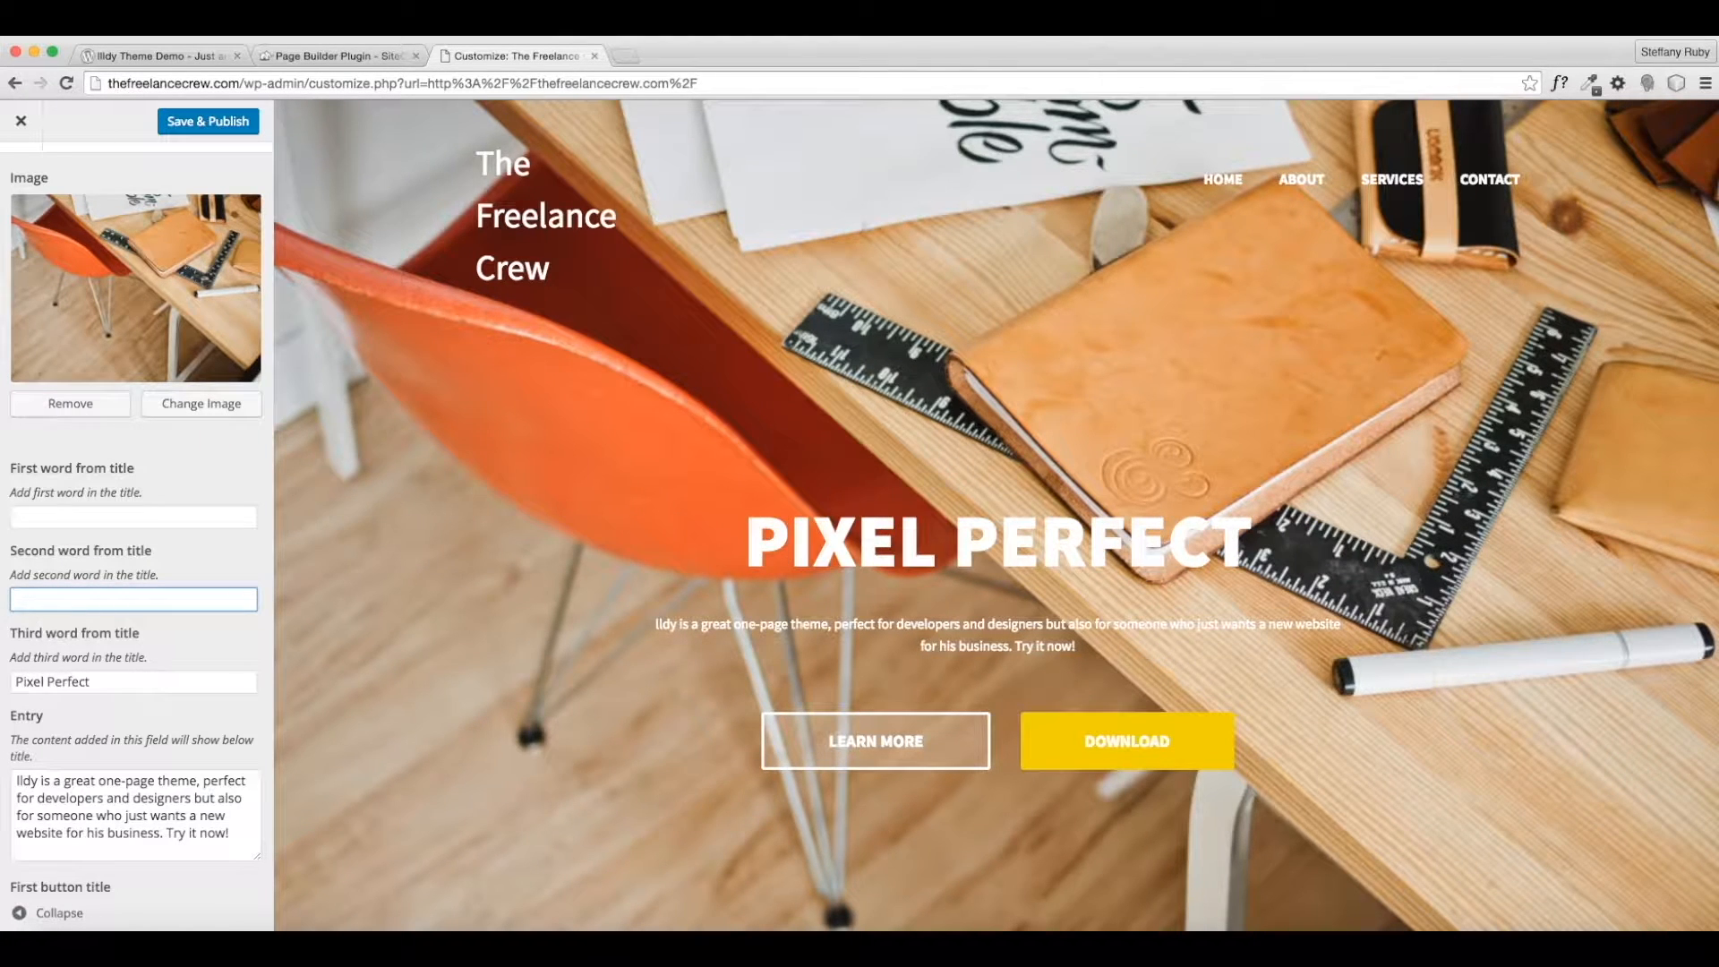
# Replace the third word of the Jumbotron title with "LEARN TO FREELANCE", without a full stop.
pyautogui.press('Tab')
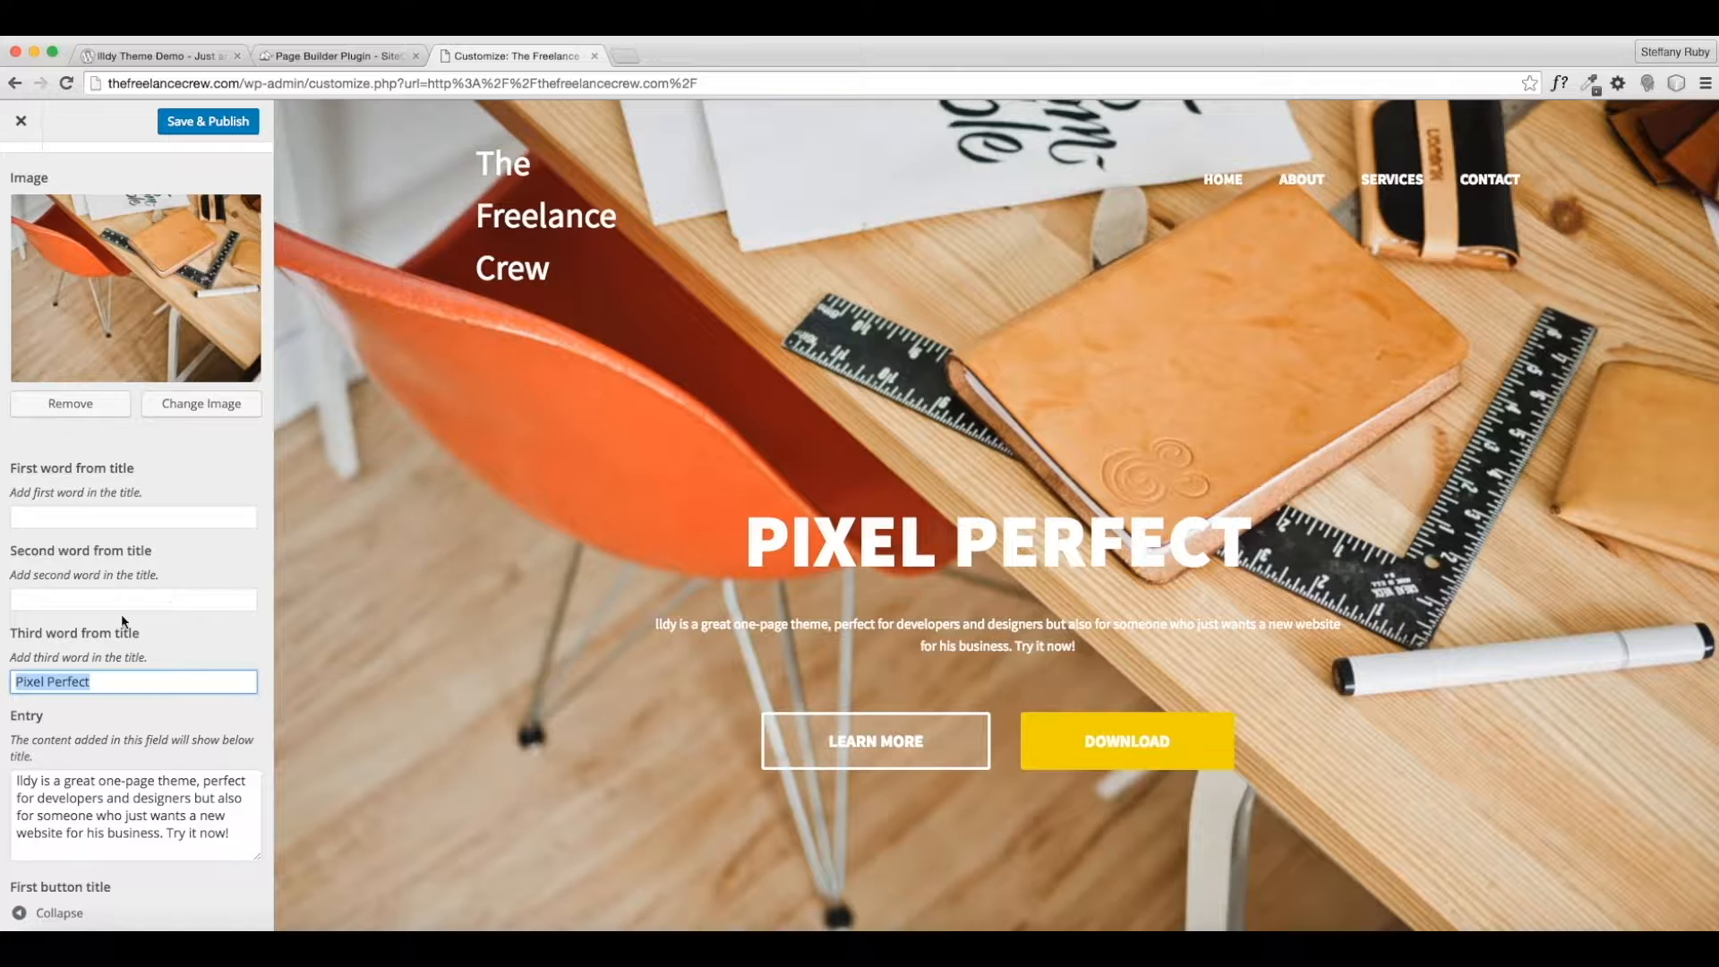
pyautogui.write('LEARN TO FREELAN')
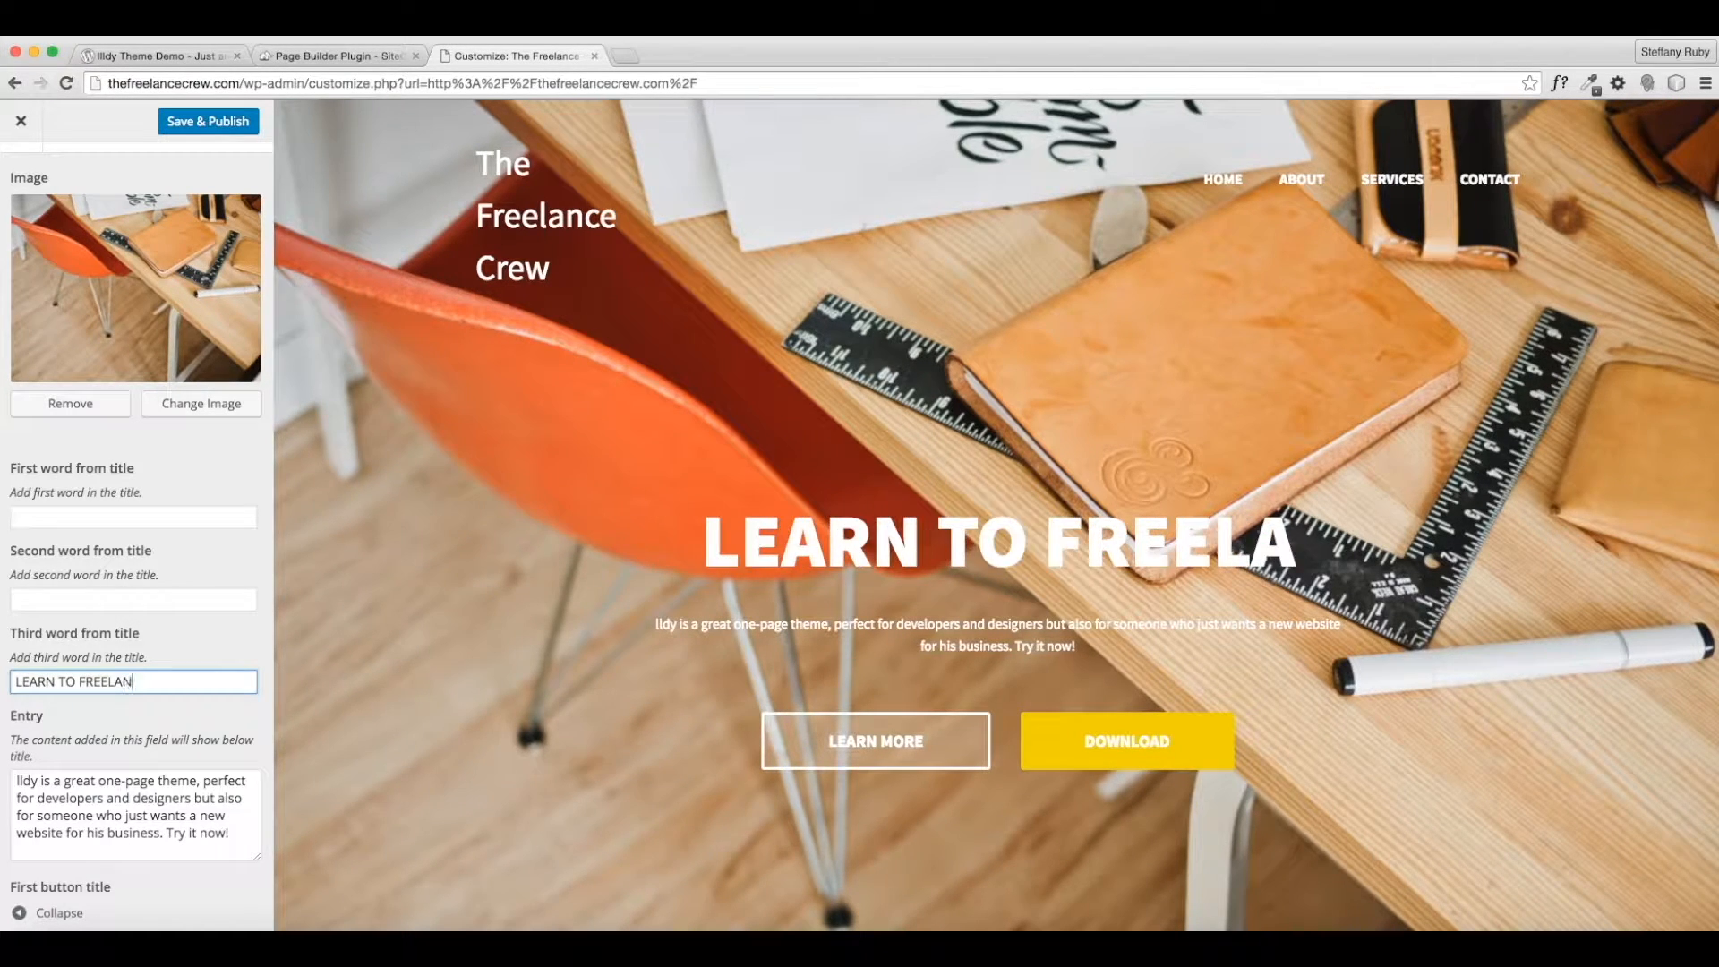
pyautogui.write('CE.')
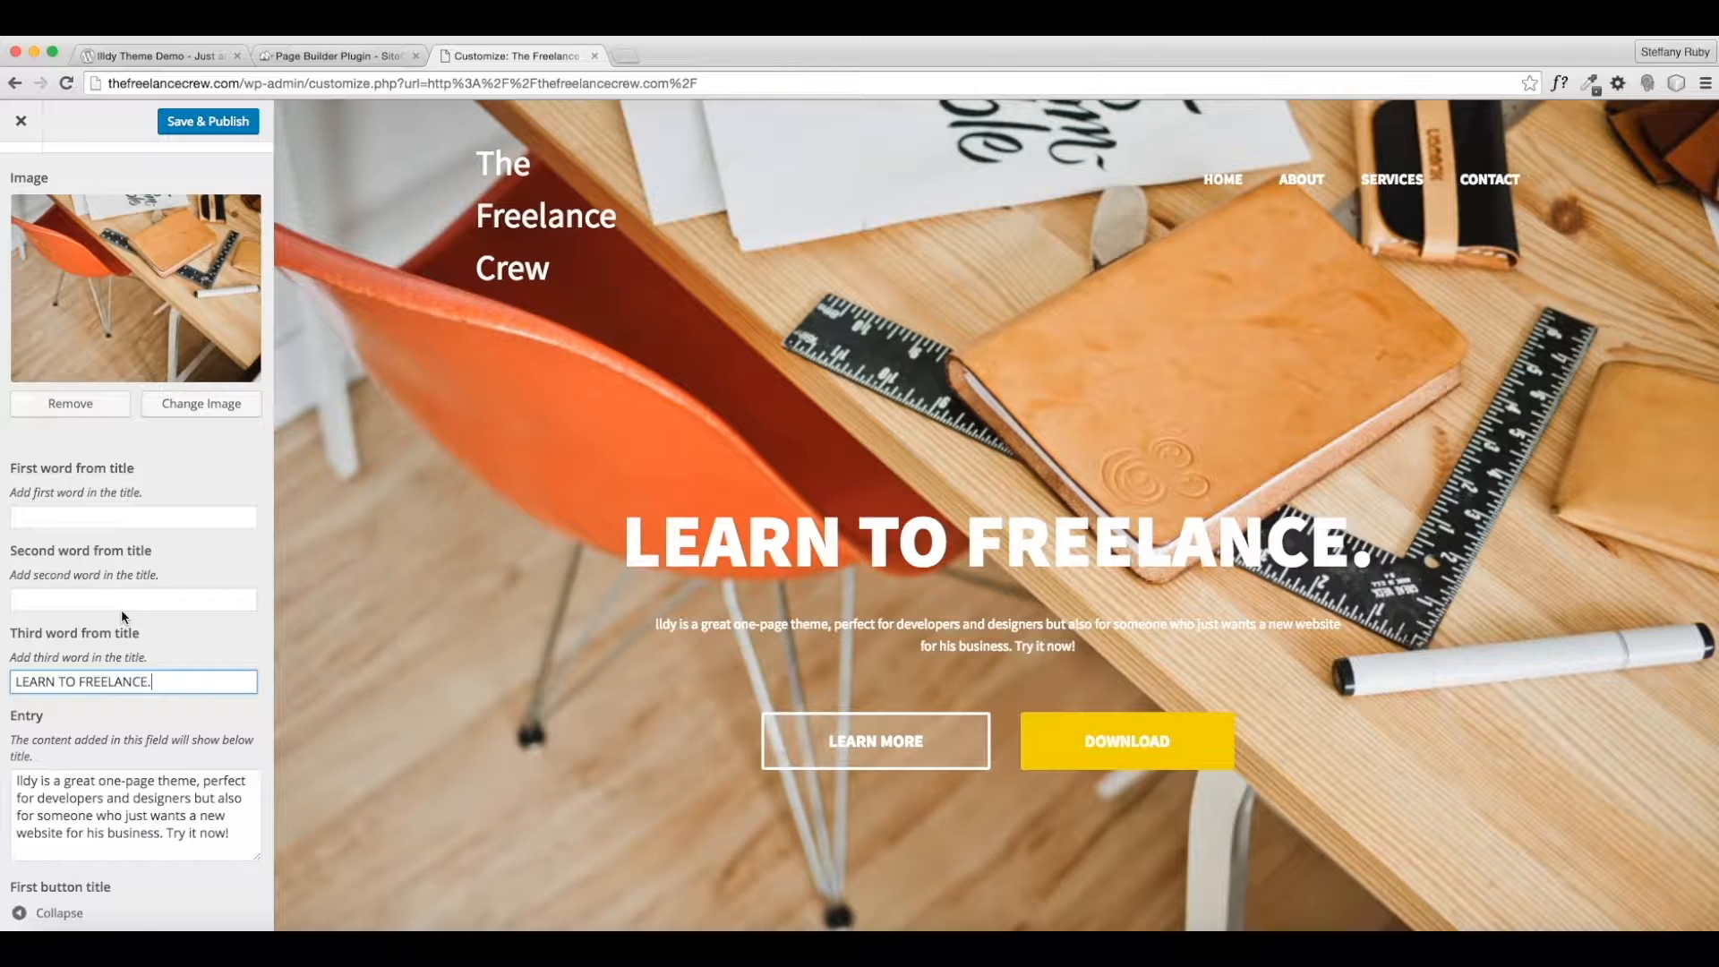
pyautogui.press('BackSpace')
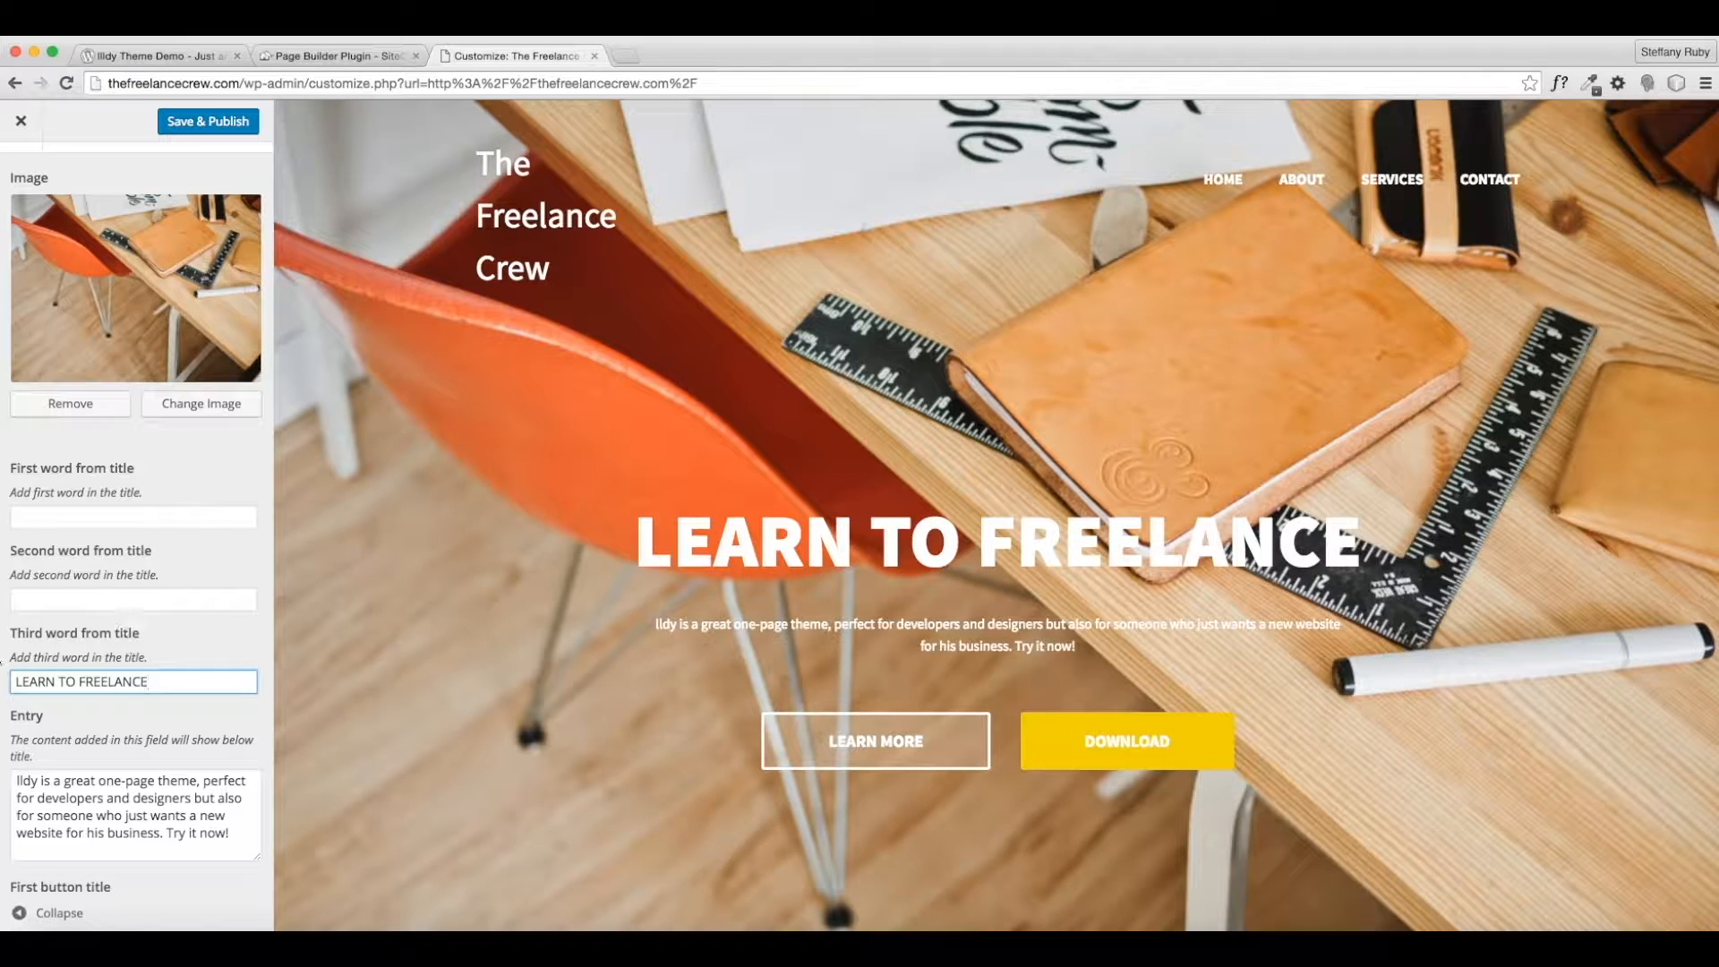
# Move "LEARN TO FREELANCE" from the third title word to the second one and check the heading in the preview.
pyautogui.moveTo(147, 682); pyautogui.dragTo(1, 684)
pyautogui.press('super+c')
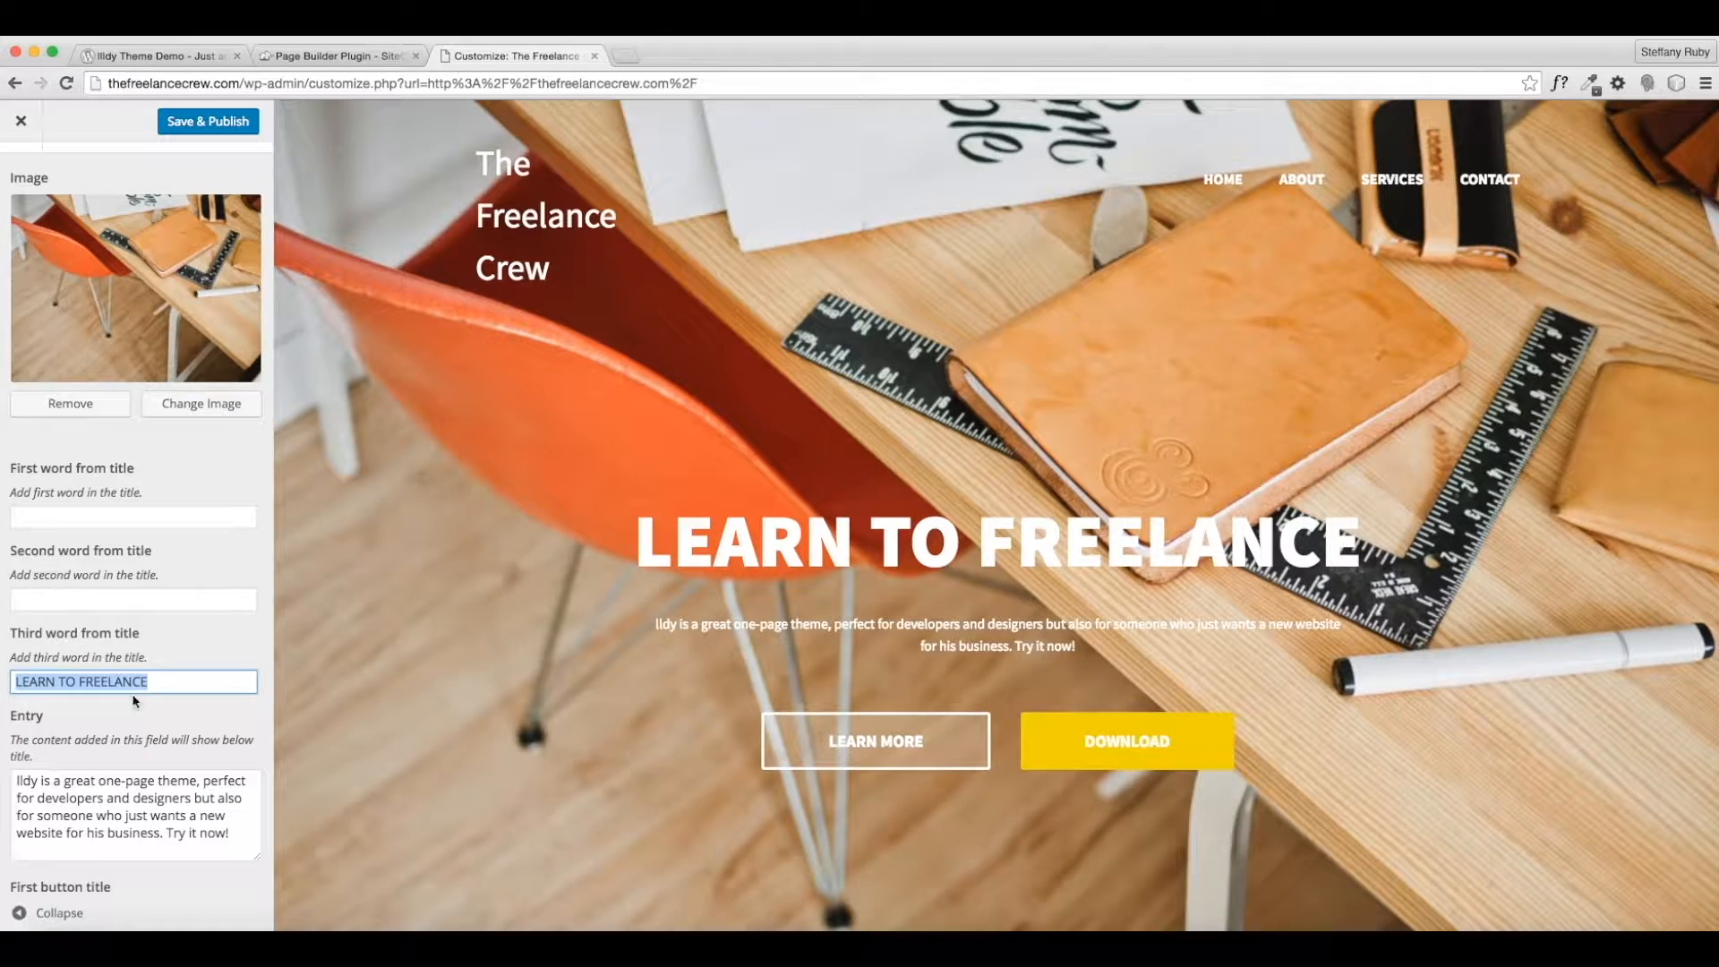
pyautogui.press('BackSpace')
pyautogui.click(89, 602)
pyautogui.press('super+v')
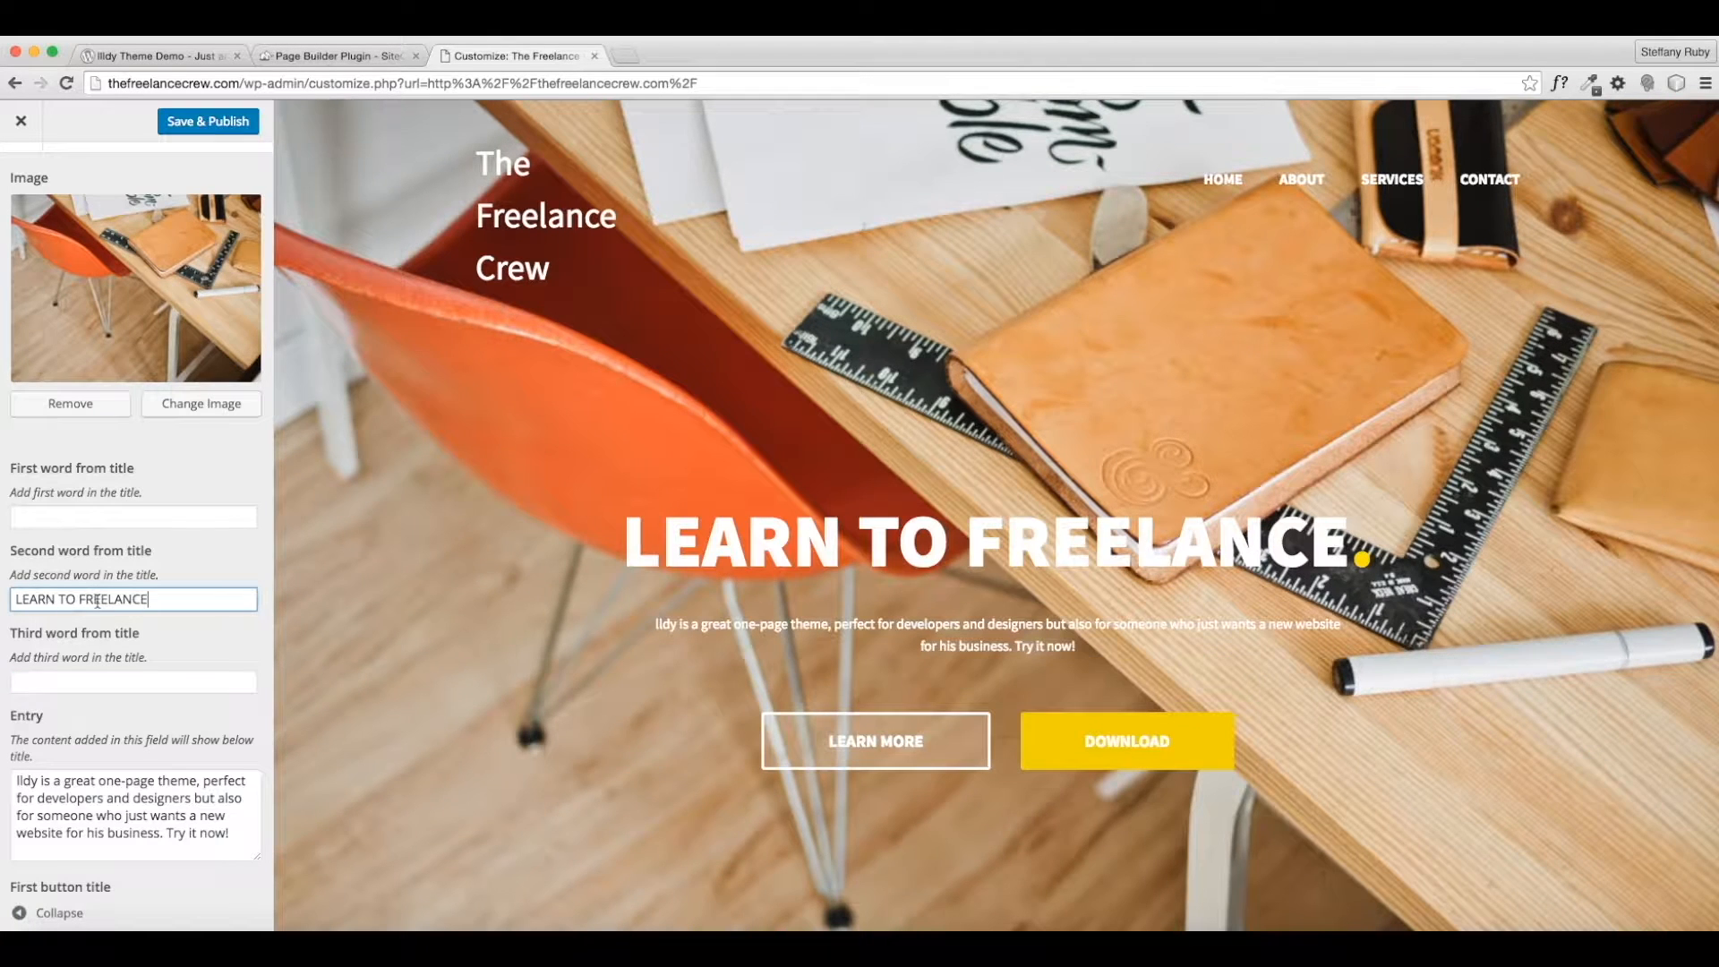
pyautogui.click(1363, 548)
pyautogui.scroll(-3, 658, 598)
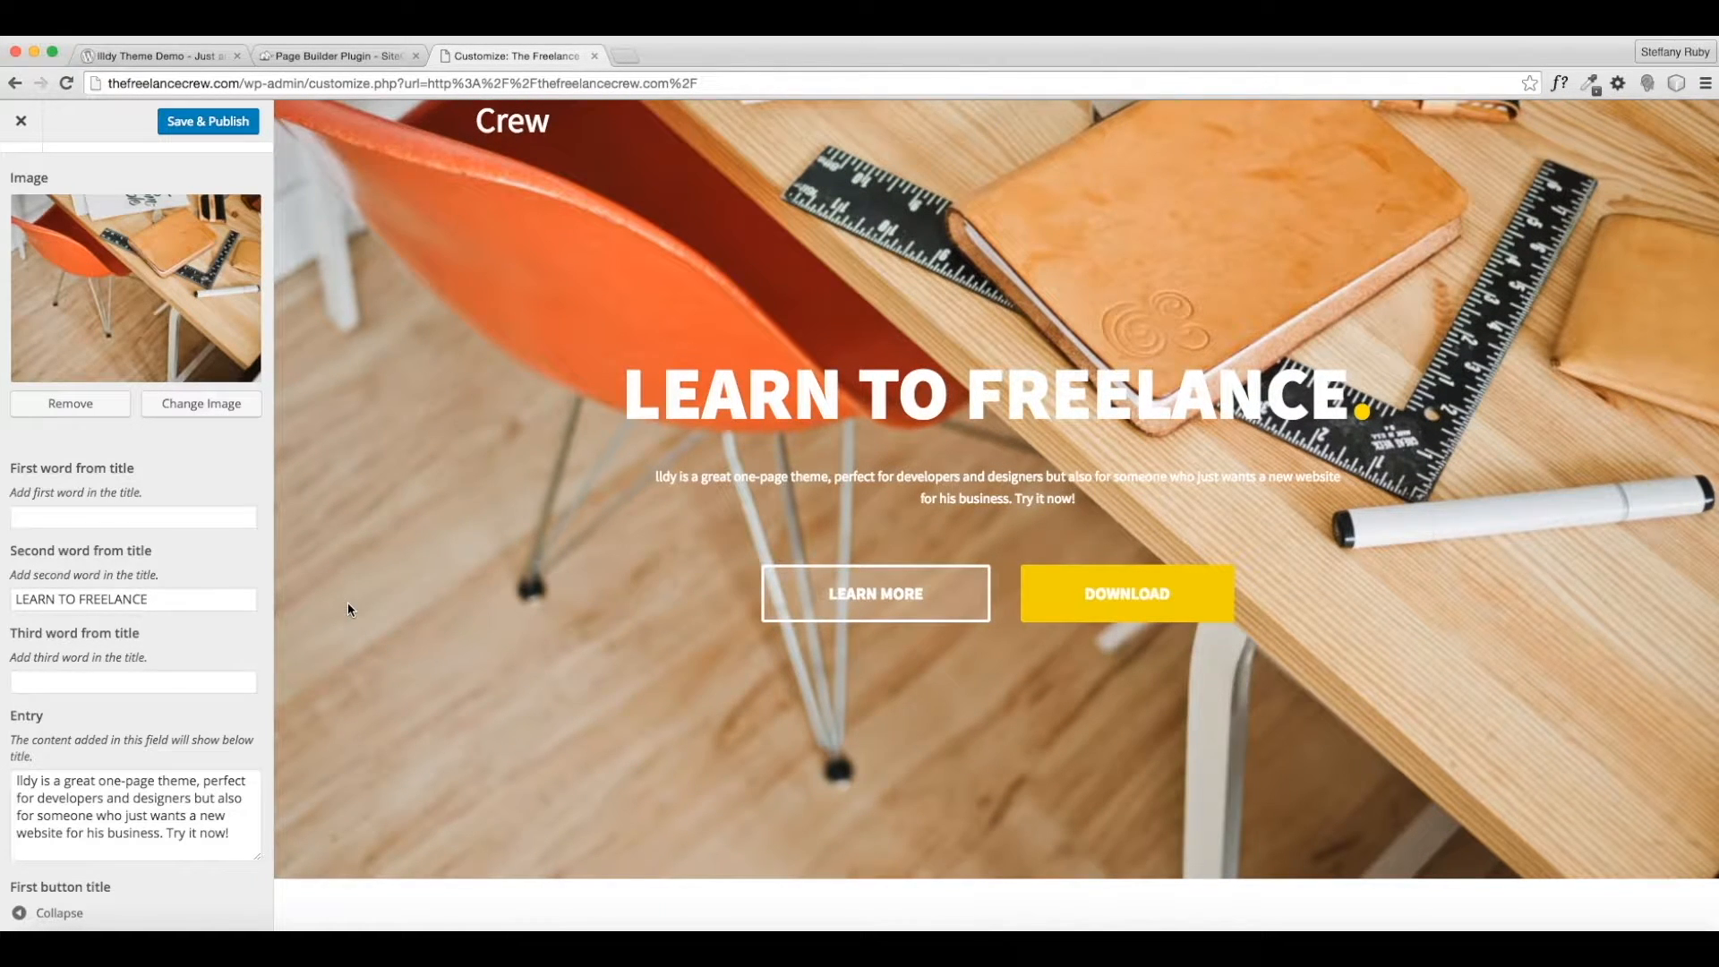
# Replace the Jumbotron entry text with "We are The Freelance Crew and we are teaching others how to create successful freelance businesses.".
pyautogui.scroll(-1, 347, 601)
pyautogui.scroll(1, 239, 848)
pyautogui.moveTo(239, 864); pyautogui.dragTo(2, 791)
pyautogui.write('W')
pyautogui.press('BackSpace')
pyautogui.write('Were the')
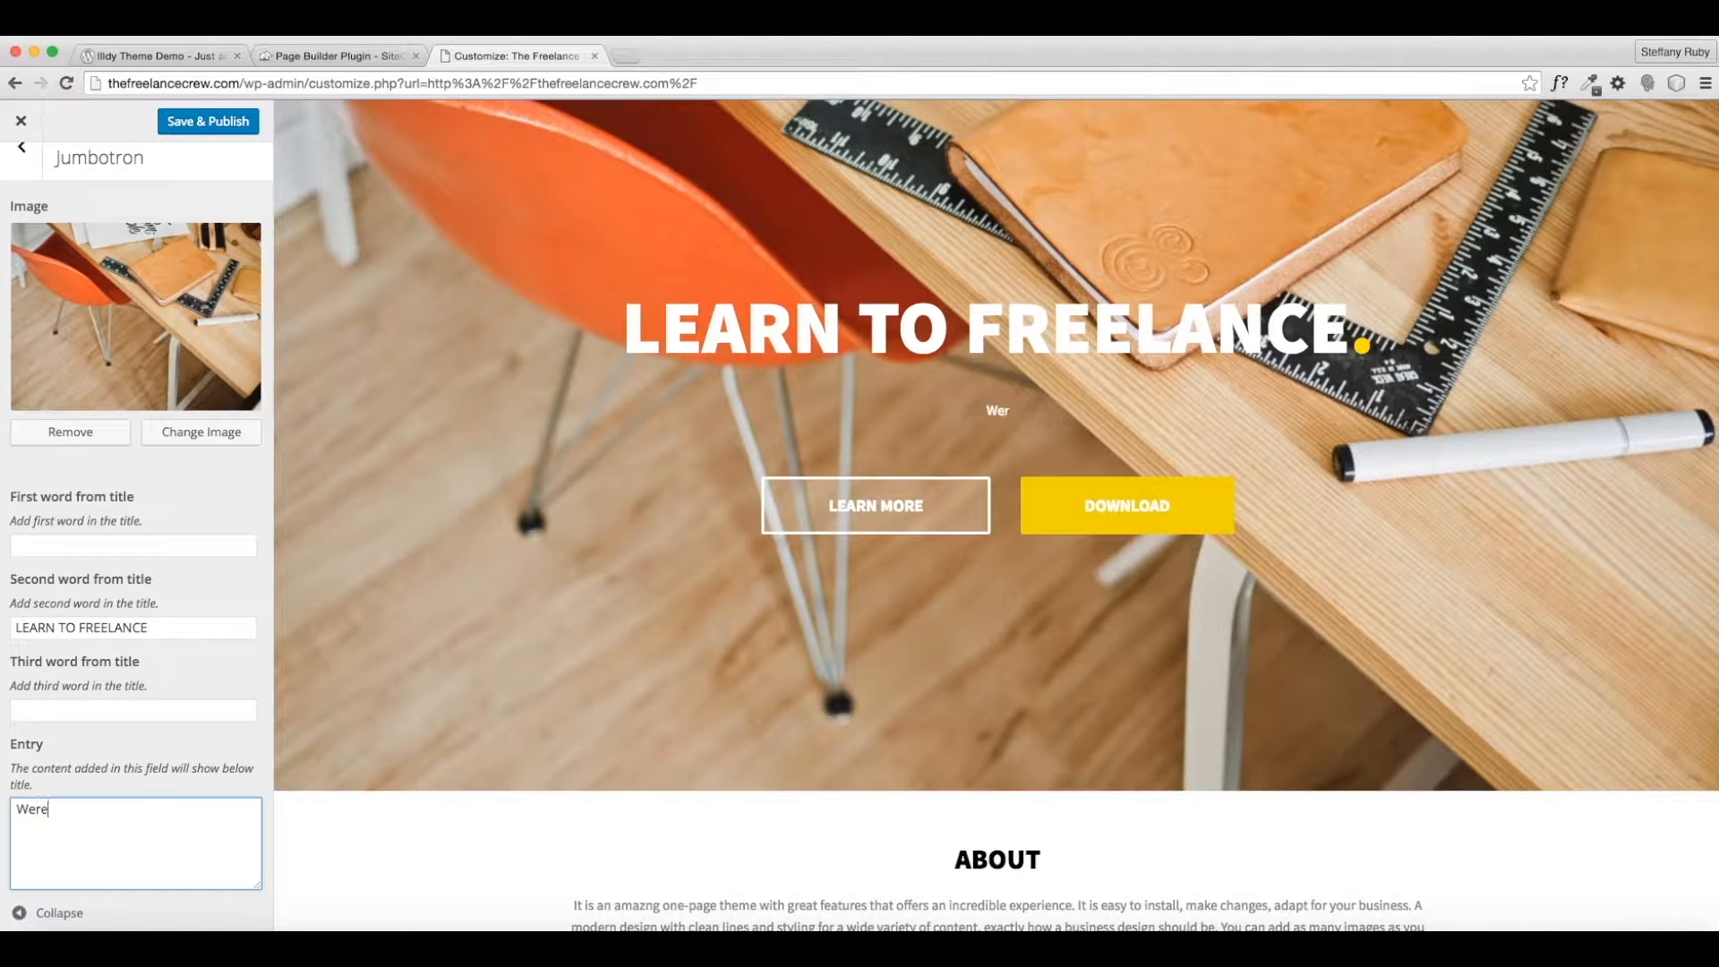
pyautogui.press('BackSpace')
pyautogui.press('BackSpace')
pyautogui.press('BackSpace')
pyautogui.press('BackSpace')
pyautogui.press('BackSpace')
pyautogui.press('BackSpace')
pyautogui.write('re th')
pyautogui.press('BackSpace')
pyautogui.press('BackSpace')
pyautogui.write('are the freela')
pyautogui.press('BackSpace')
pyautogui.press('BackSpace')
pyautogui.press('BackSpace')
pyautogui.press('BackSpace')
pyautogui.press('BackSpace')
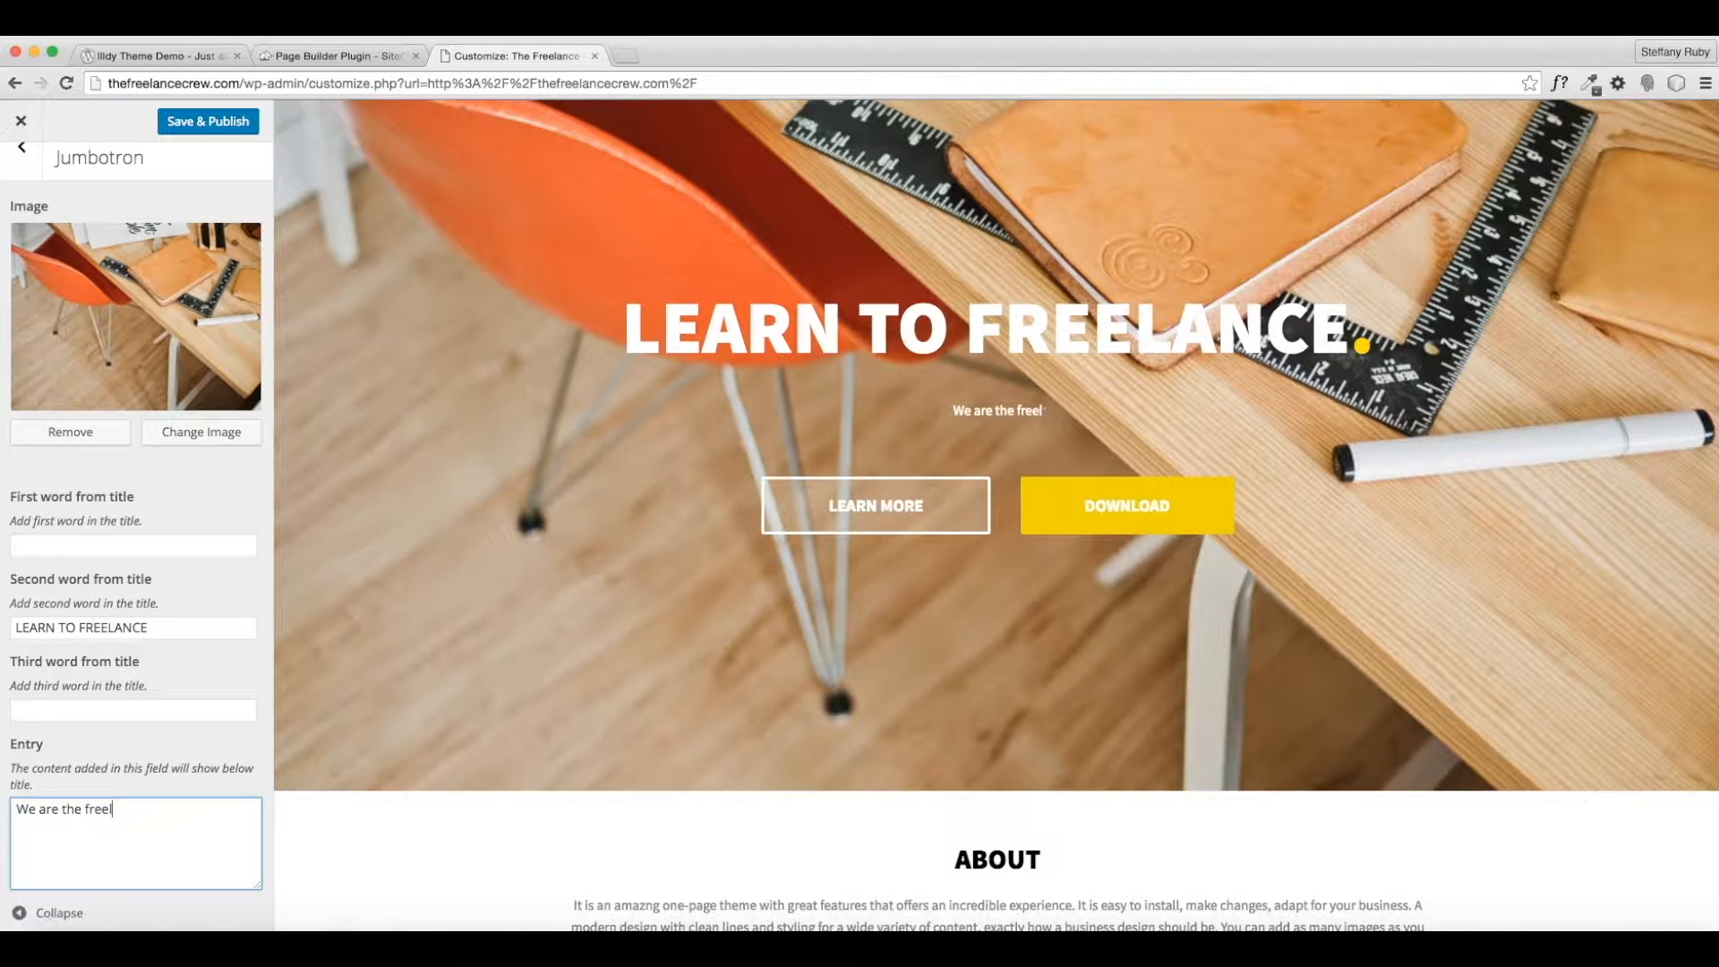
pyautogui.press('BackSpace')
pyautogui.press('BackSpace')
pyautogui.press('BackSpace')
pyautogui.press('BackSpace')
pyautogui.press('BackSpace')
pyautogui.write('tH')
pyautogui.press('BackSpace')
pyautogui.press('BackSpace')
pyautogui.write('The Freelanc')
pyautogui.write('e Crew')
pyautogui.write('nd we ')
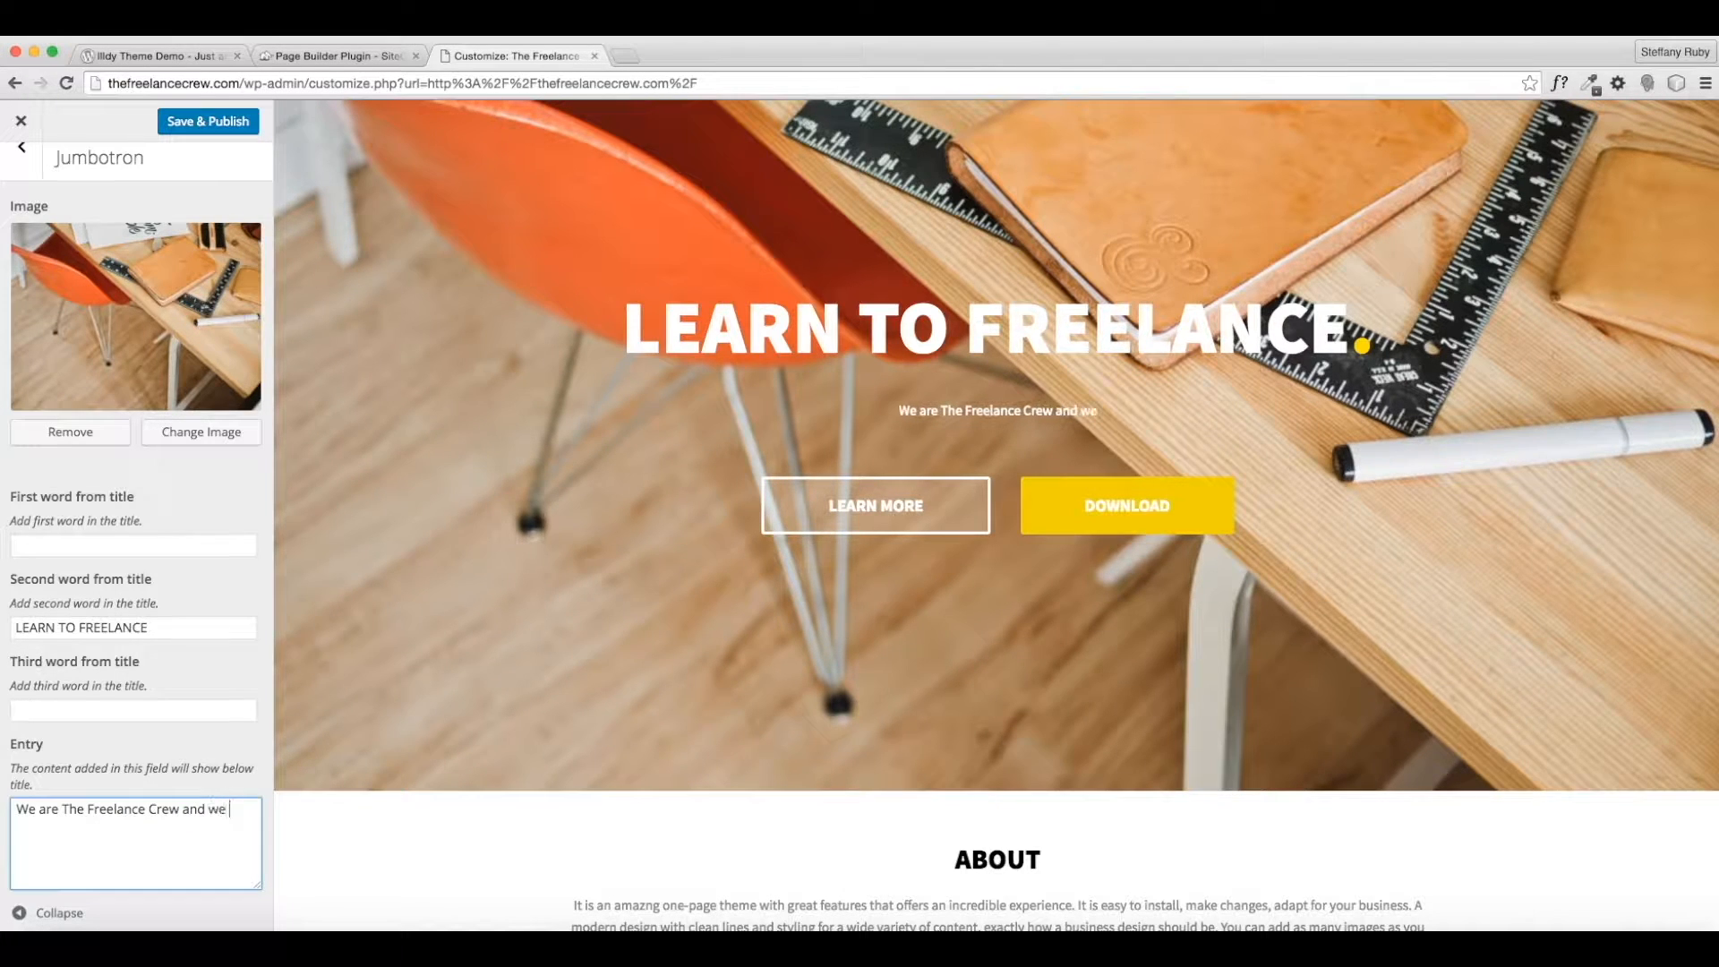
pyautogui.write('are teaching others how t')
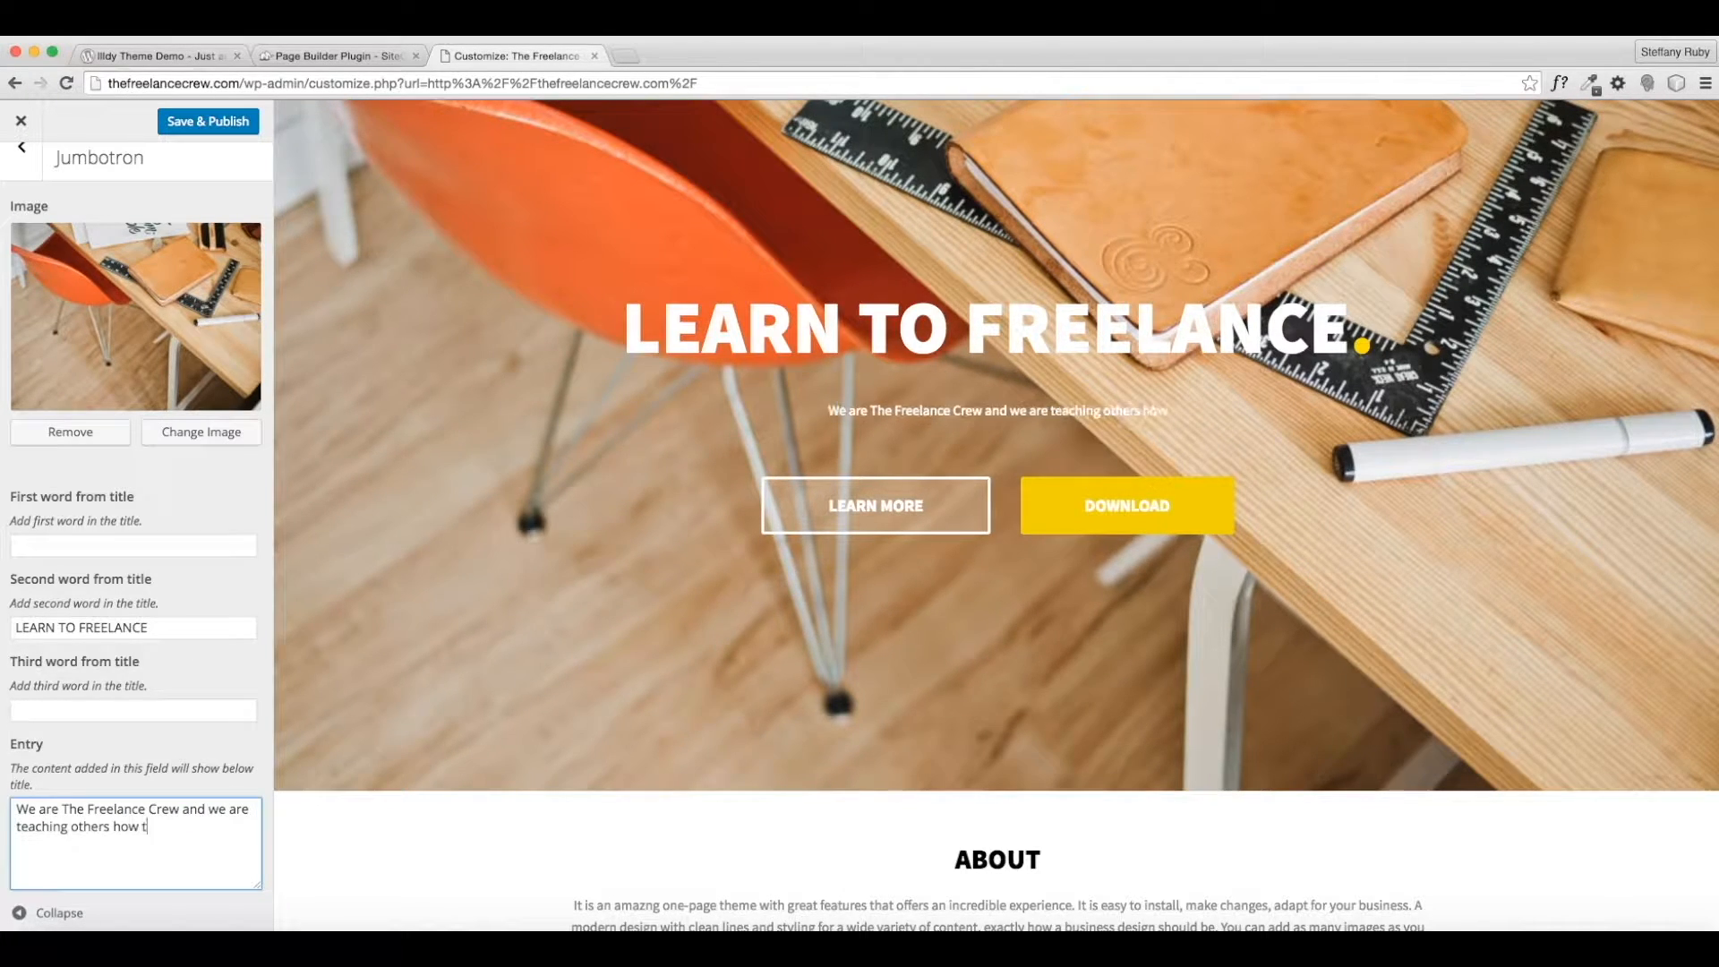
pyautogui.write('o create succes')
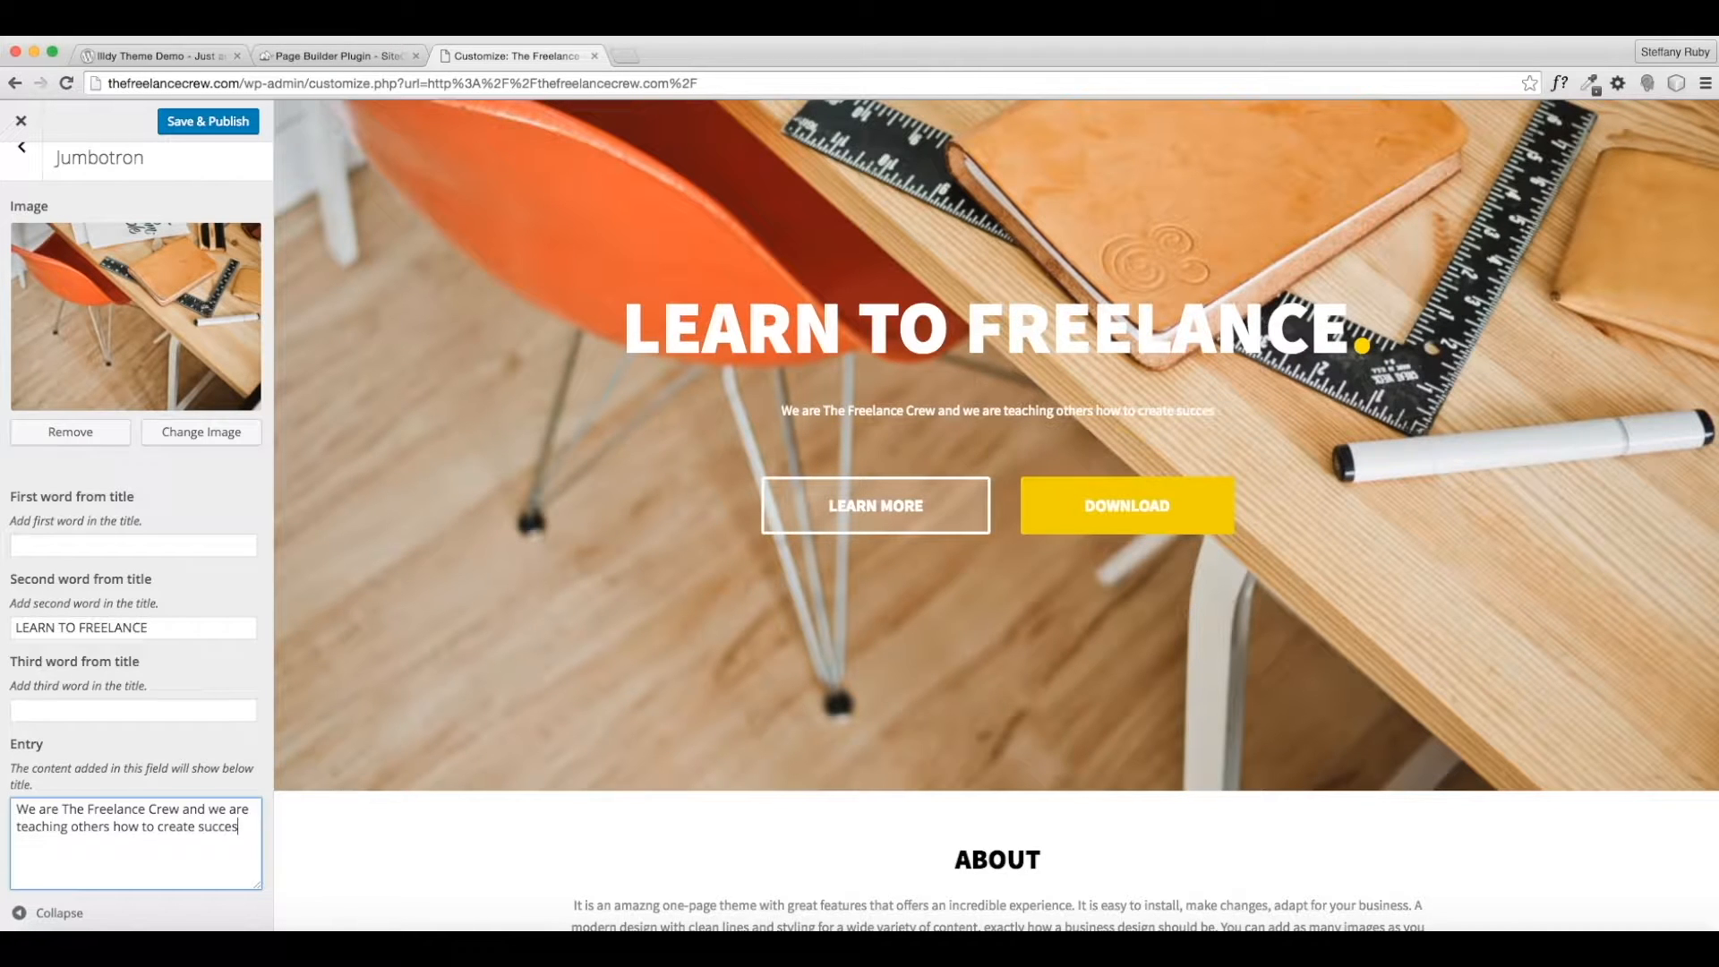
pyautogui.write('sful freelance businesses.')
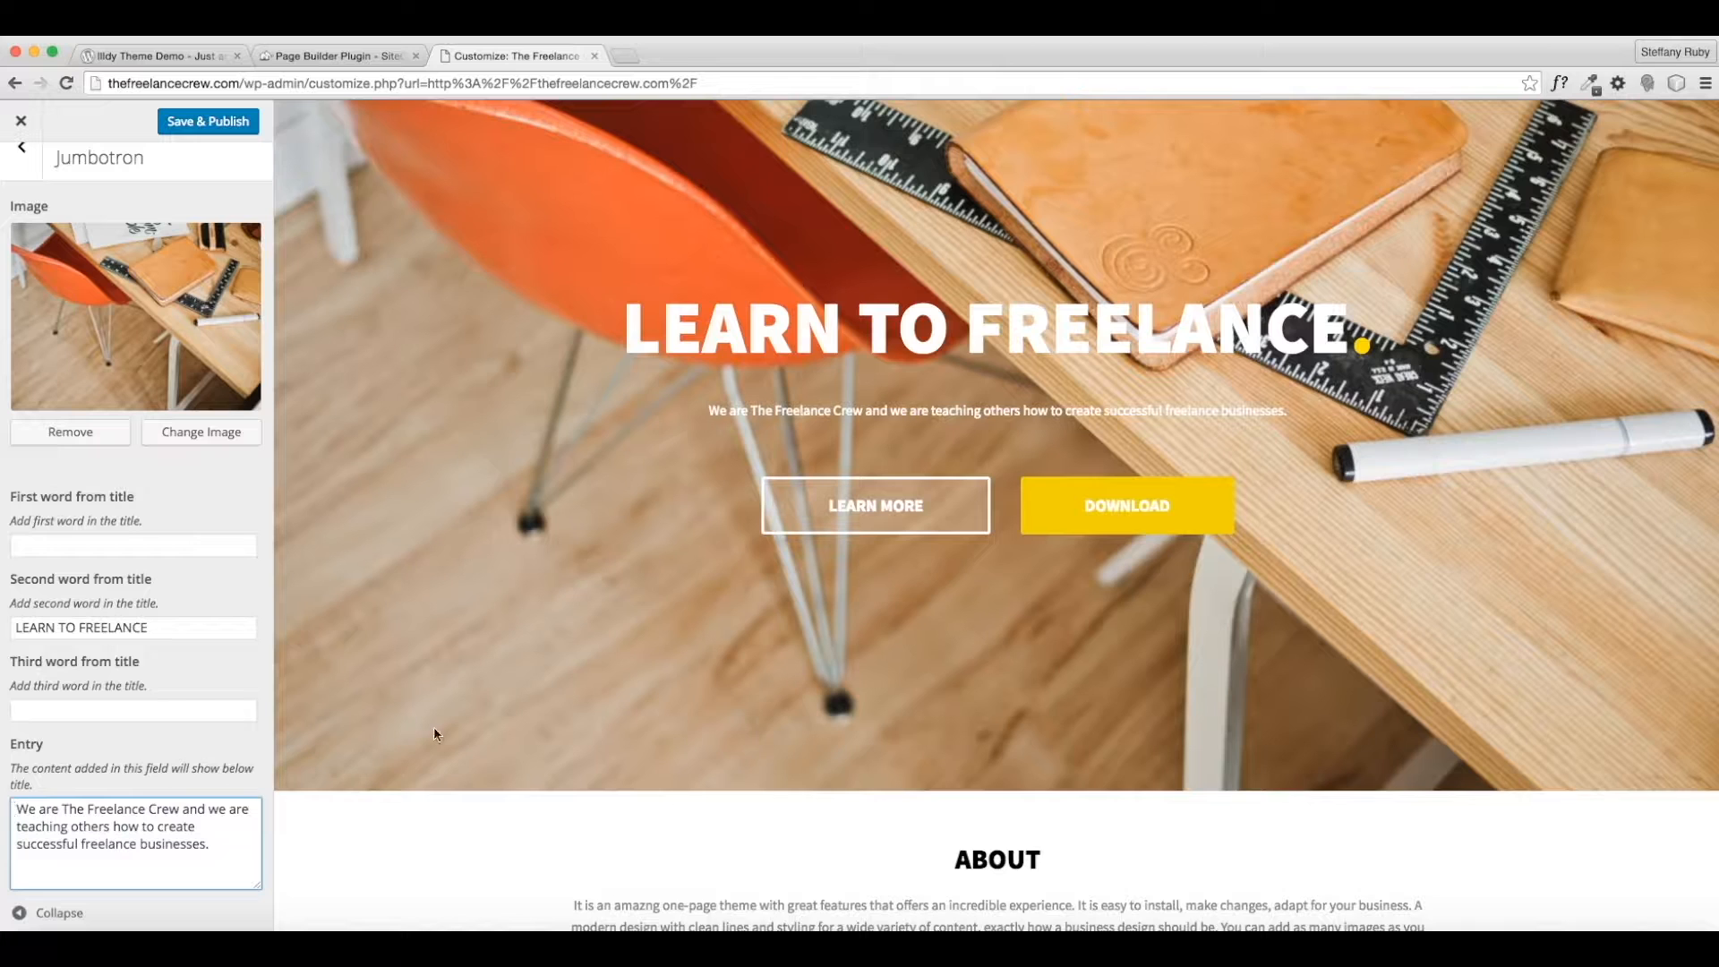
pyautogui.scroll(2, 543, 723)
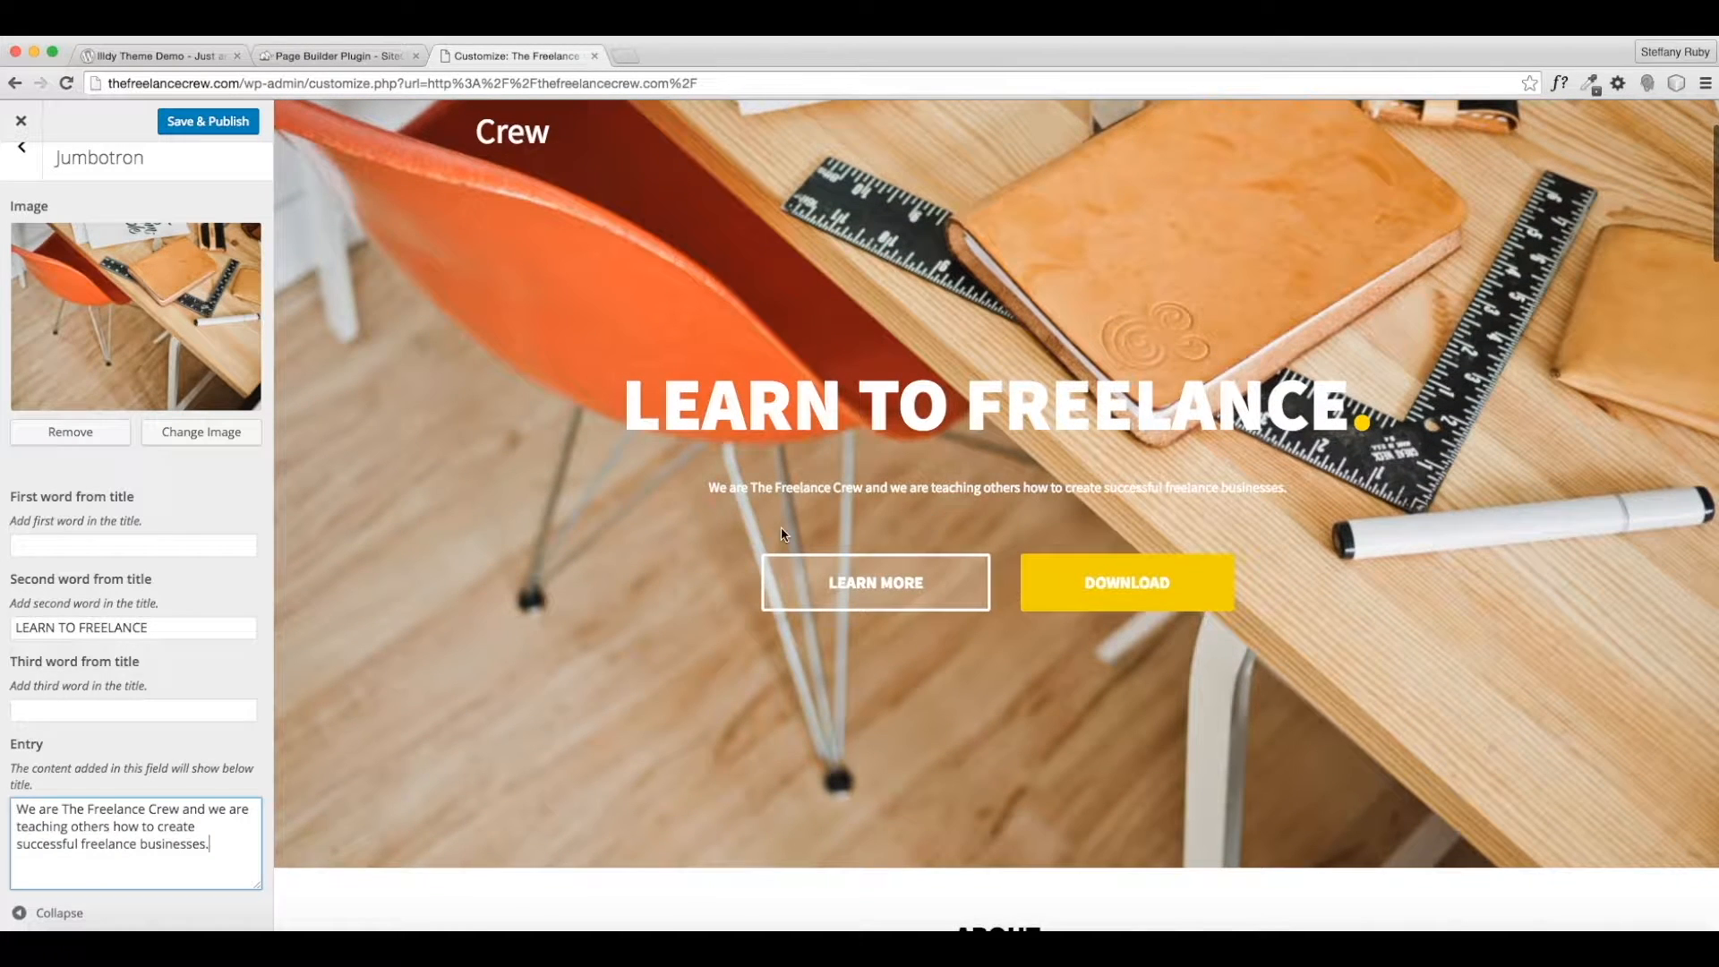
# Try "ABOUT US" as the title of the first Jumbotron button.
pyautogui.scroll(-5, 61, 678)
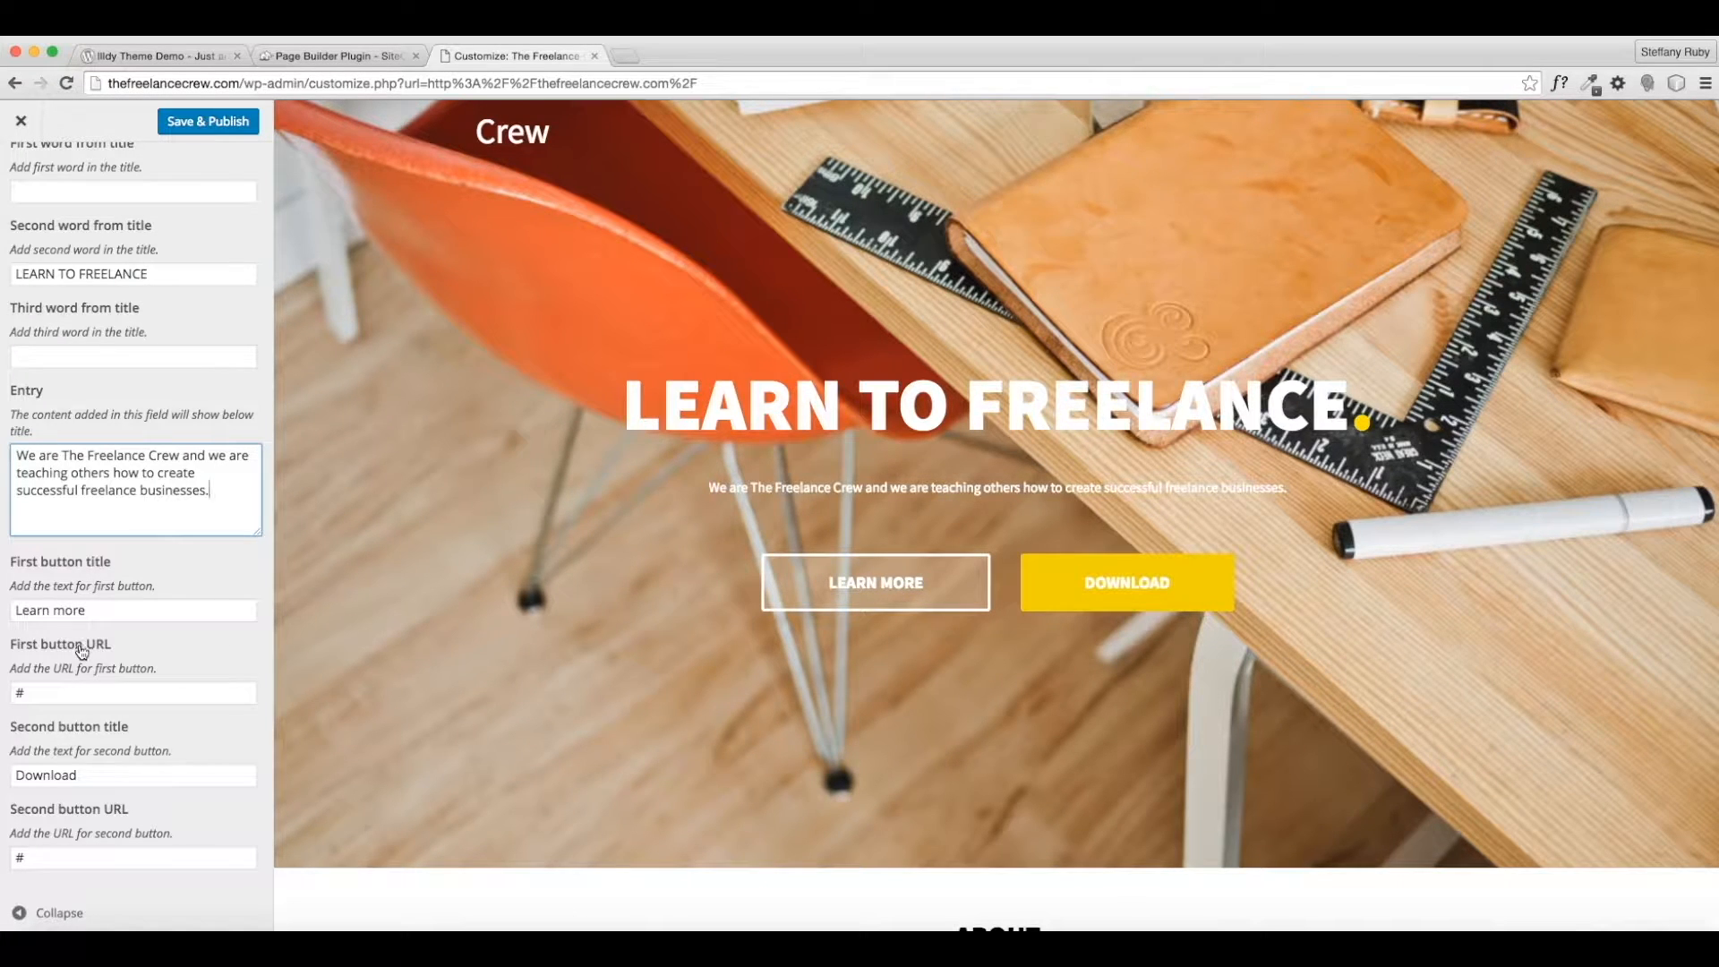
pyautogui.click(12, 694)
pyautogui.click(49, 694)
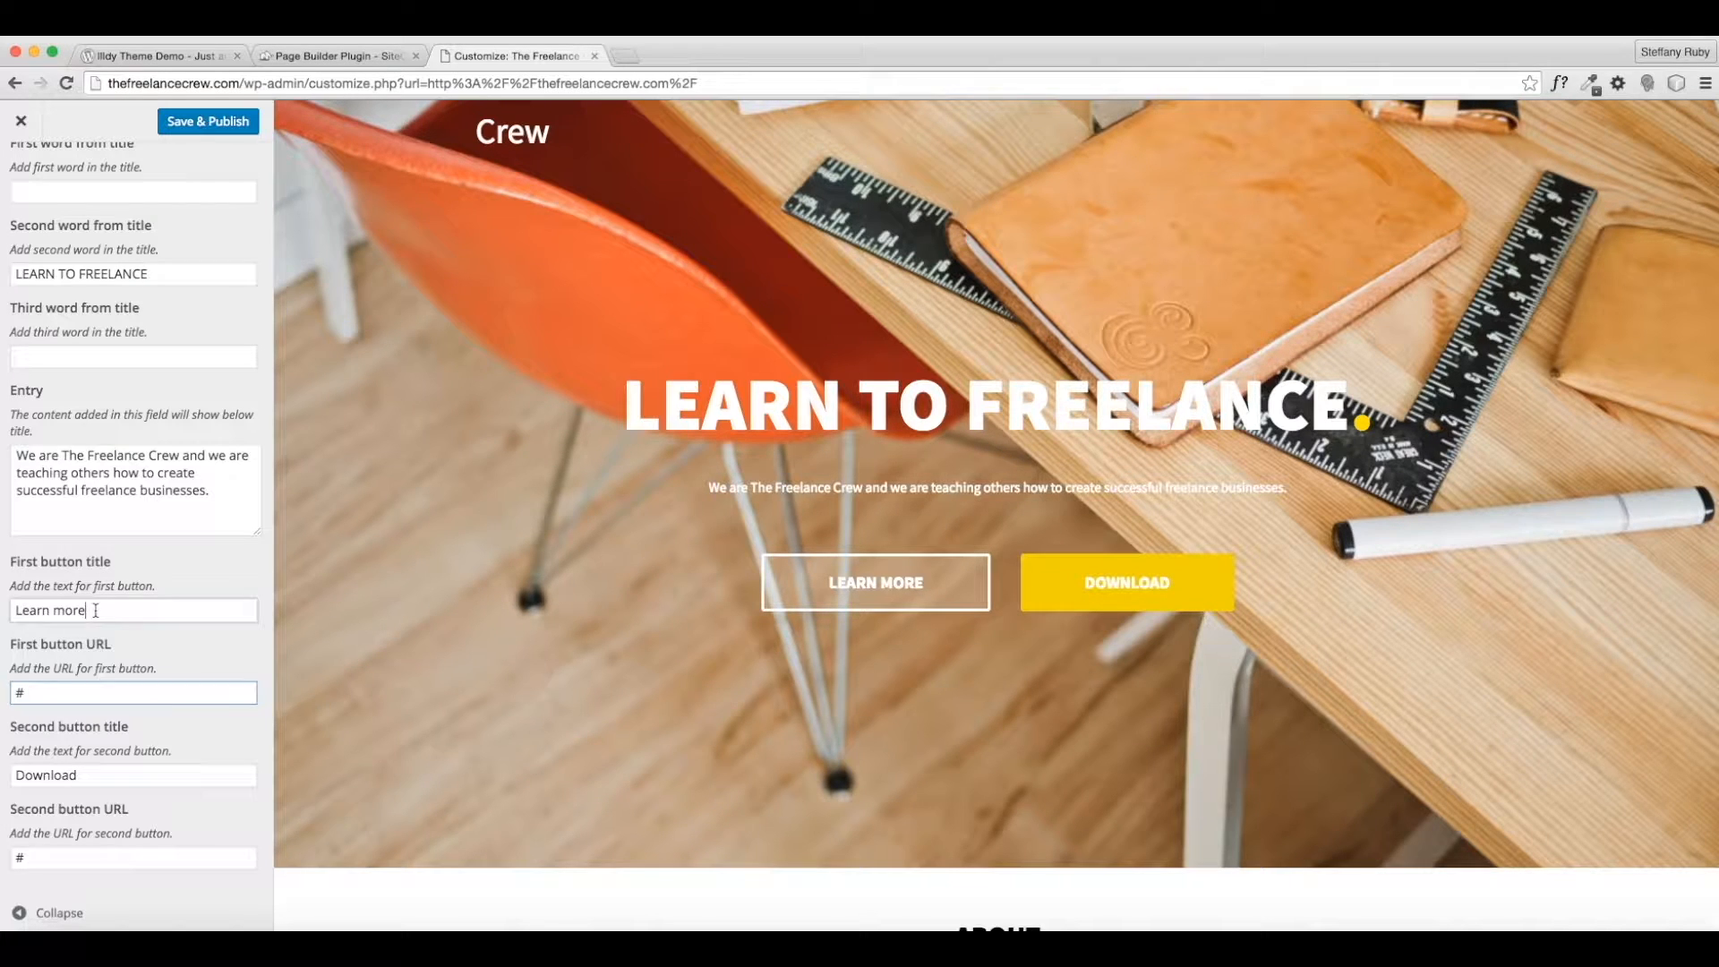
pyautogui.moveTo(90, 610); pyautogui.dragTo(3, 596)
pyautogui.write('ABOUT US')
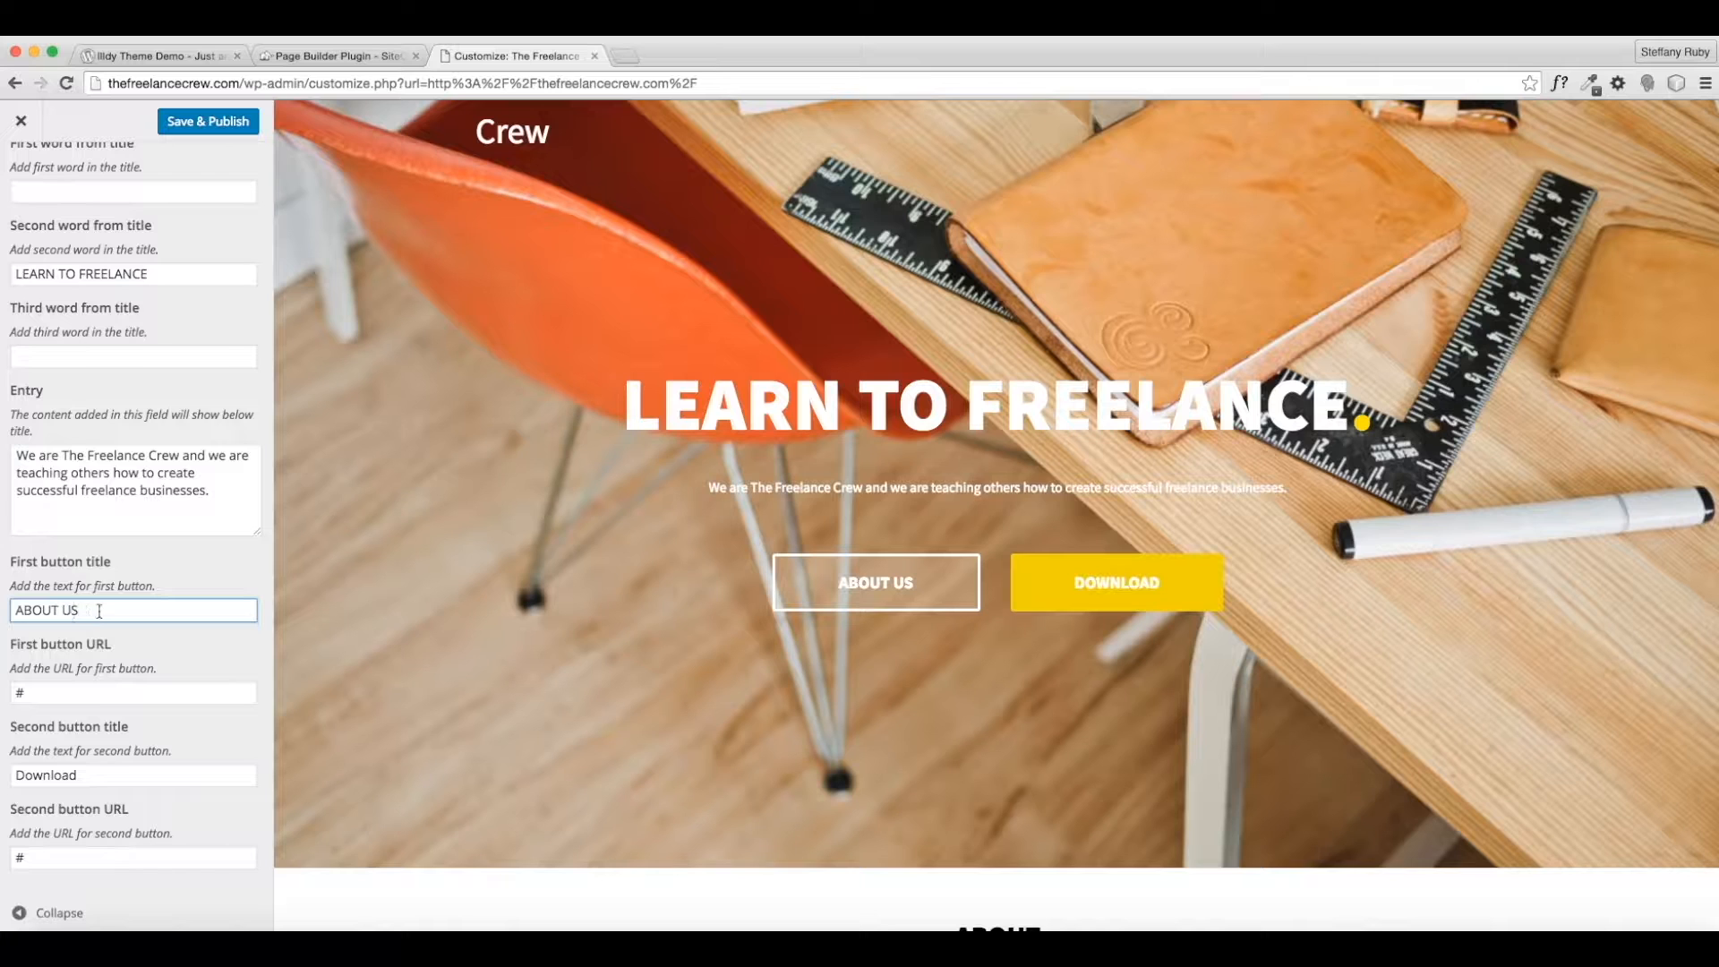
# Set the first button's title to "who we are" and its URL to thefreelancecrew.com/about.
pyautogui.moveTo(100, 612); pyautogui.dragTo(3, 612)
pyautogui.write('who we are')
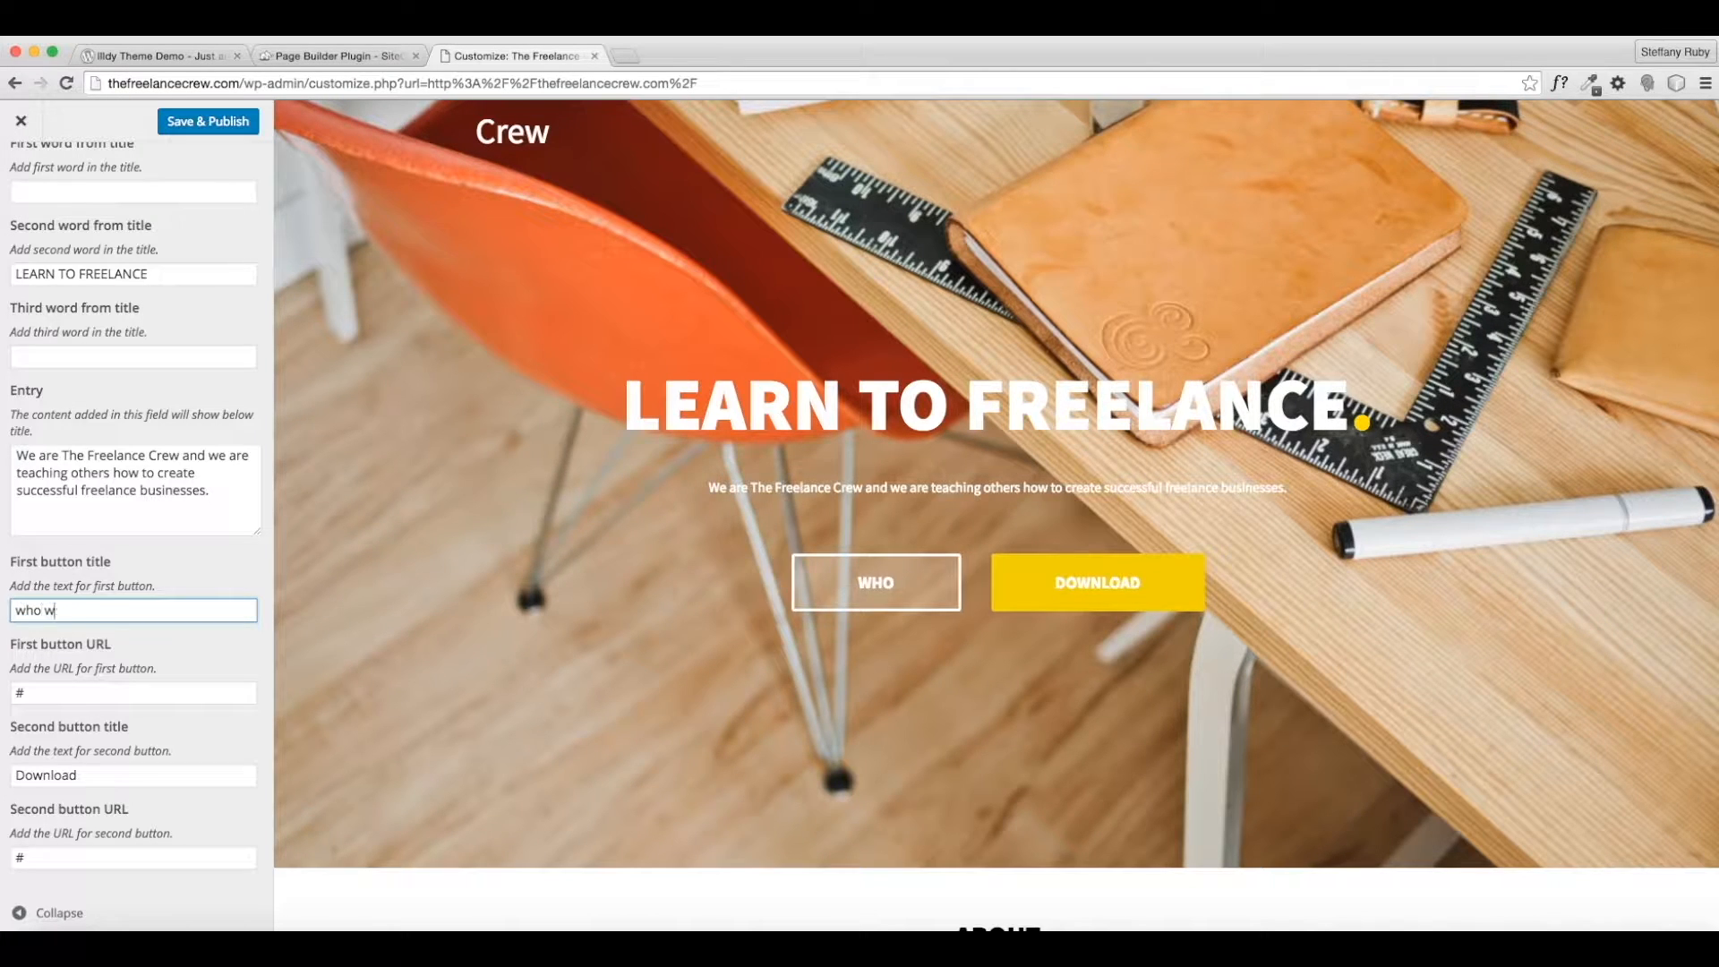
pyautogui.click(37, 701)
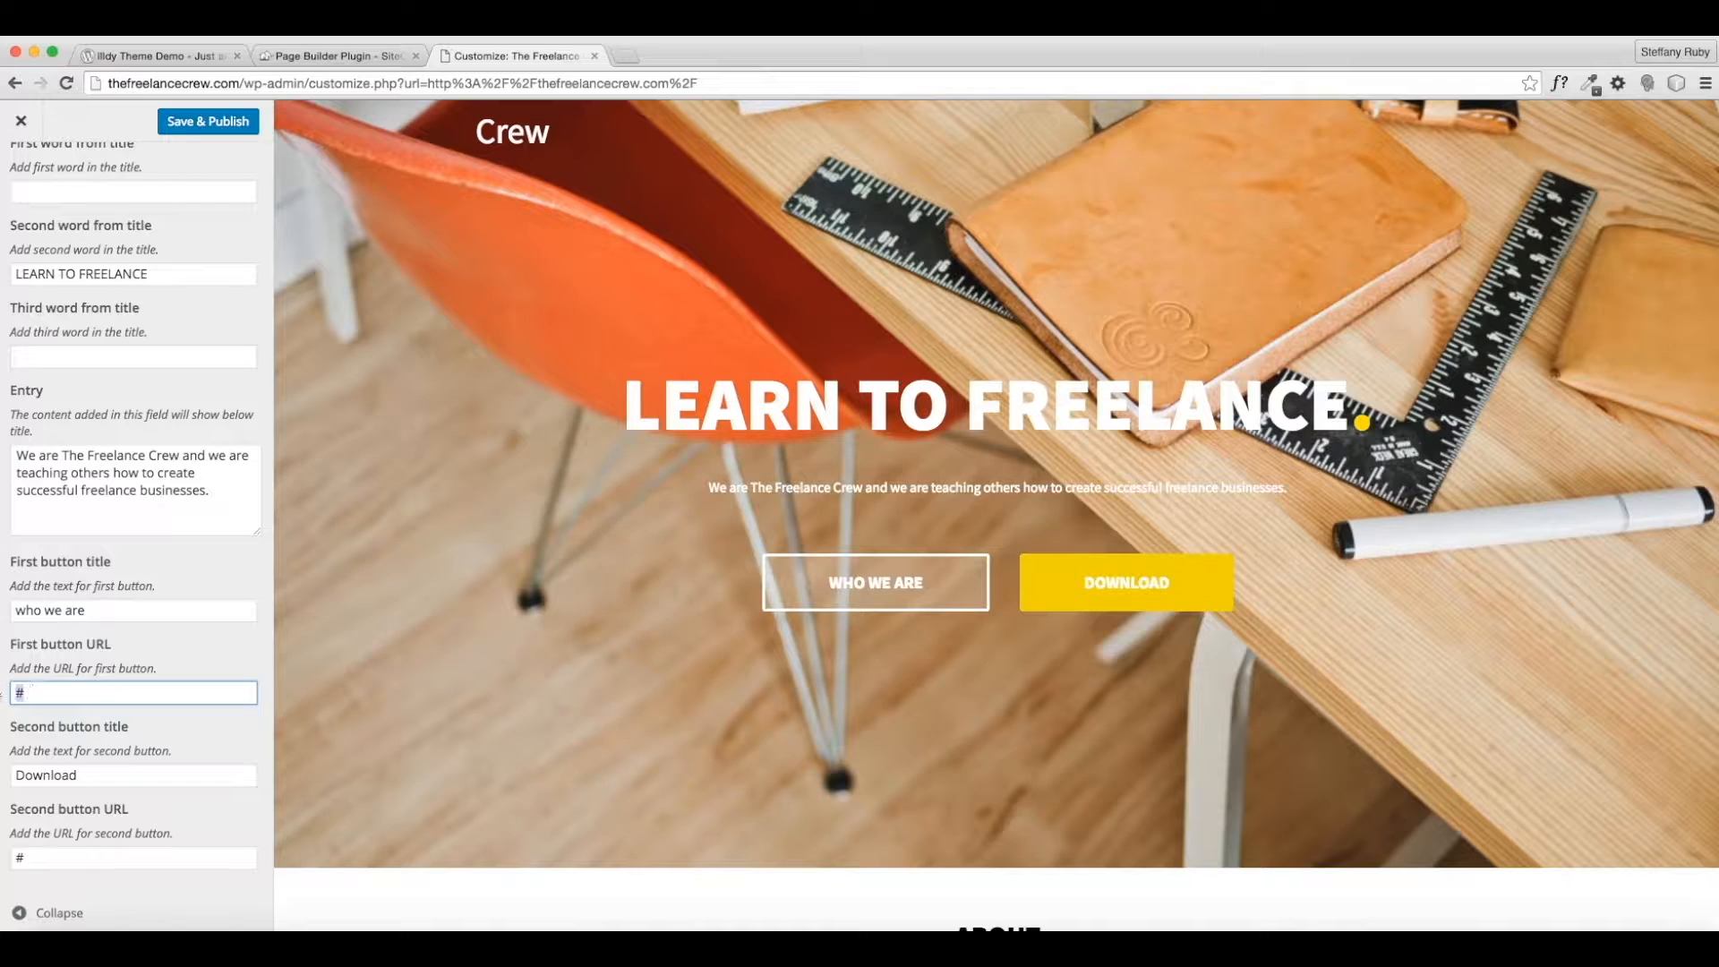
pyautogui.write('thefreelancecrew.com/about')
# Set the title of the second Jumbotron button to "WHAT WE DO".
pyautogui.scroll(3, 127, 762)
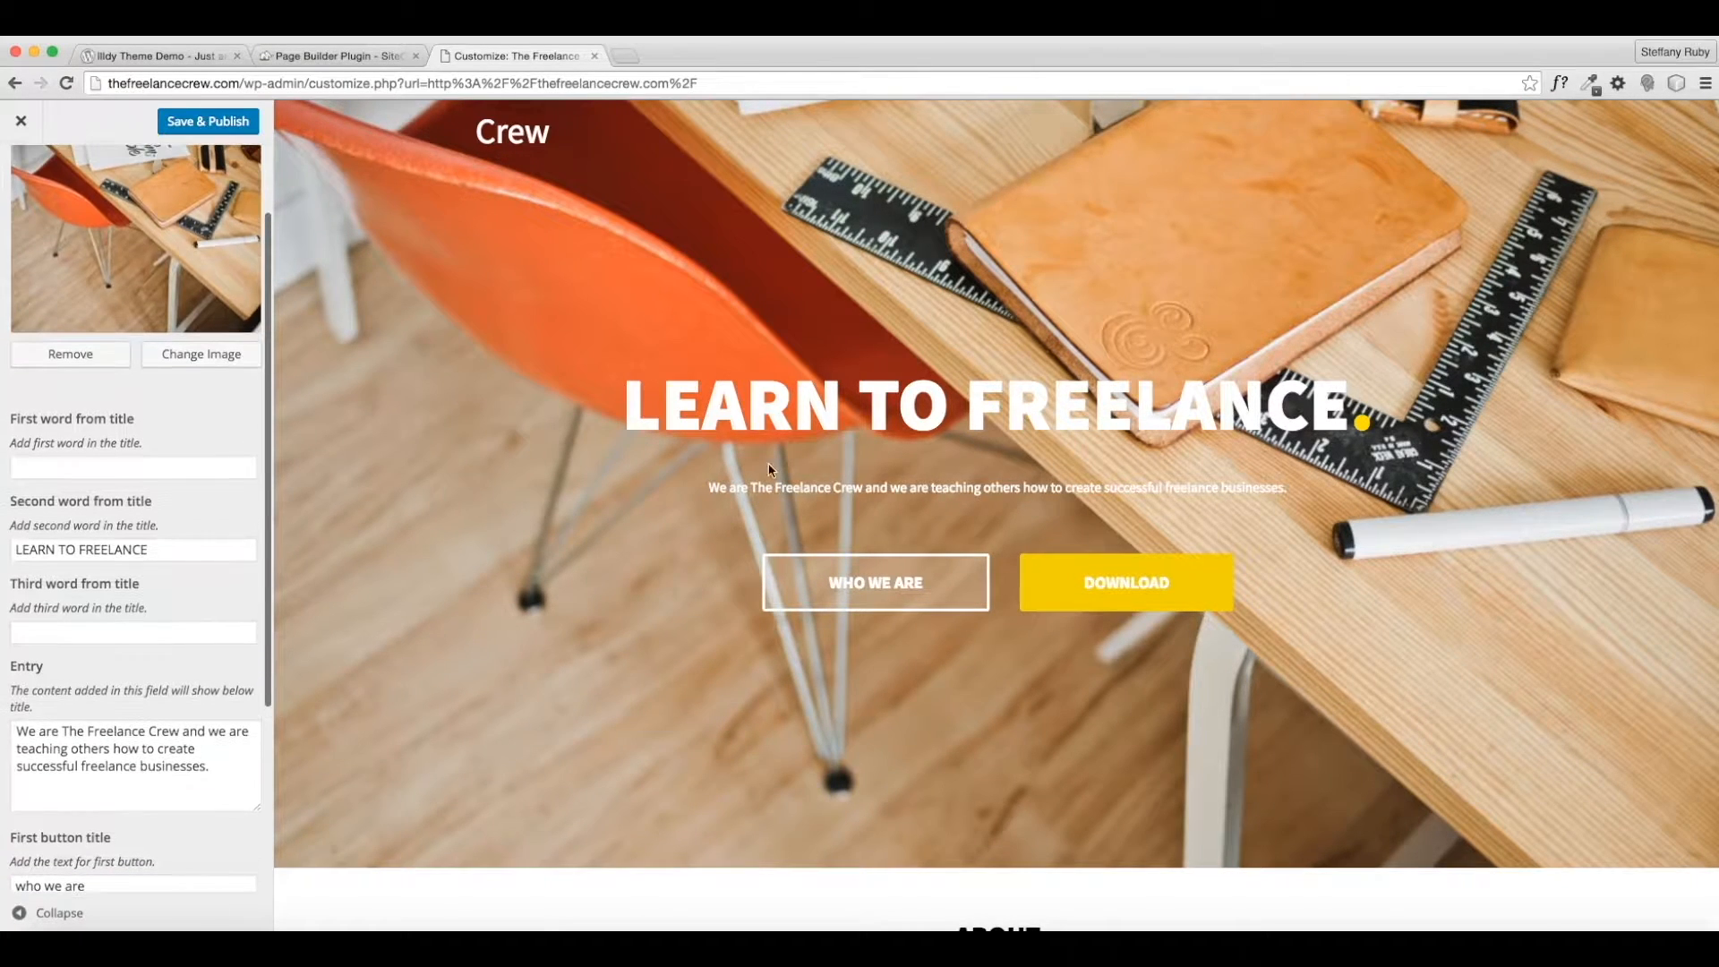
pyautogui.scroll(-1, 403, 717)
pyautogui.scroll(-3, 54, 736)
pyautogui.moveTo(117, 775); pyautogui.dragTo(2, 777)
pyautogui.write('OUR')
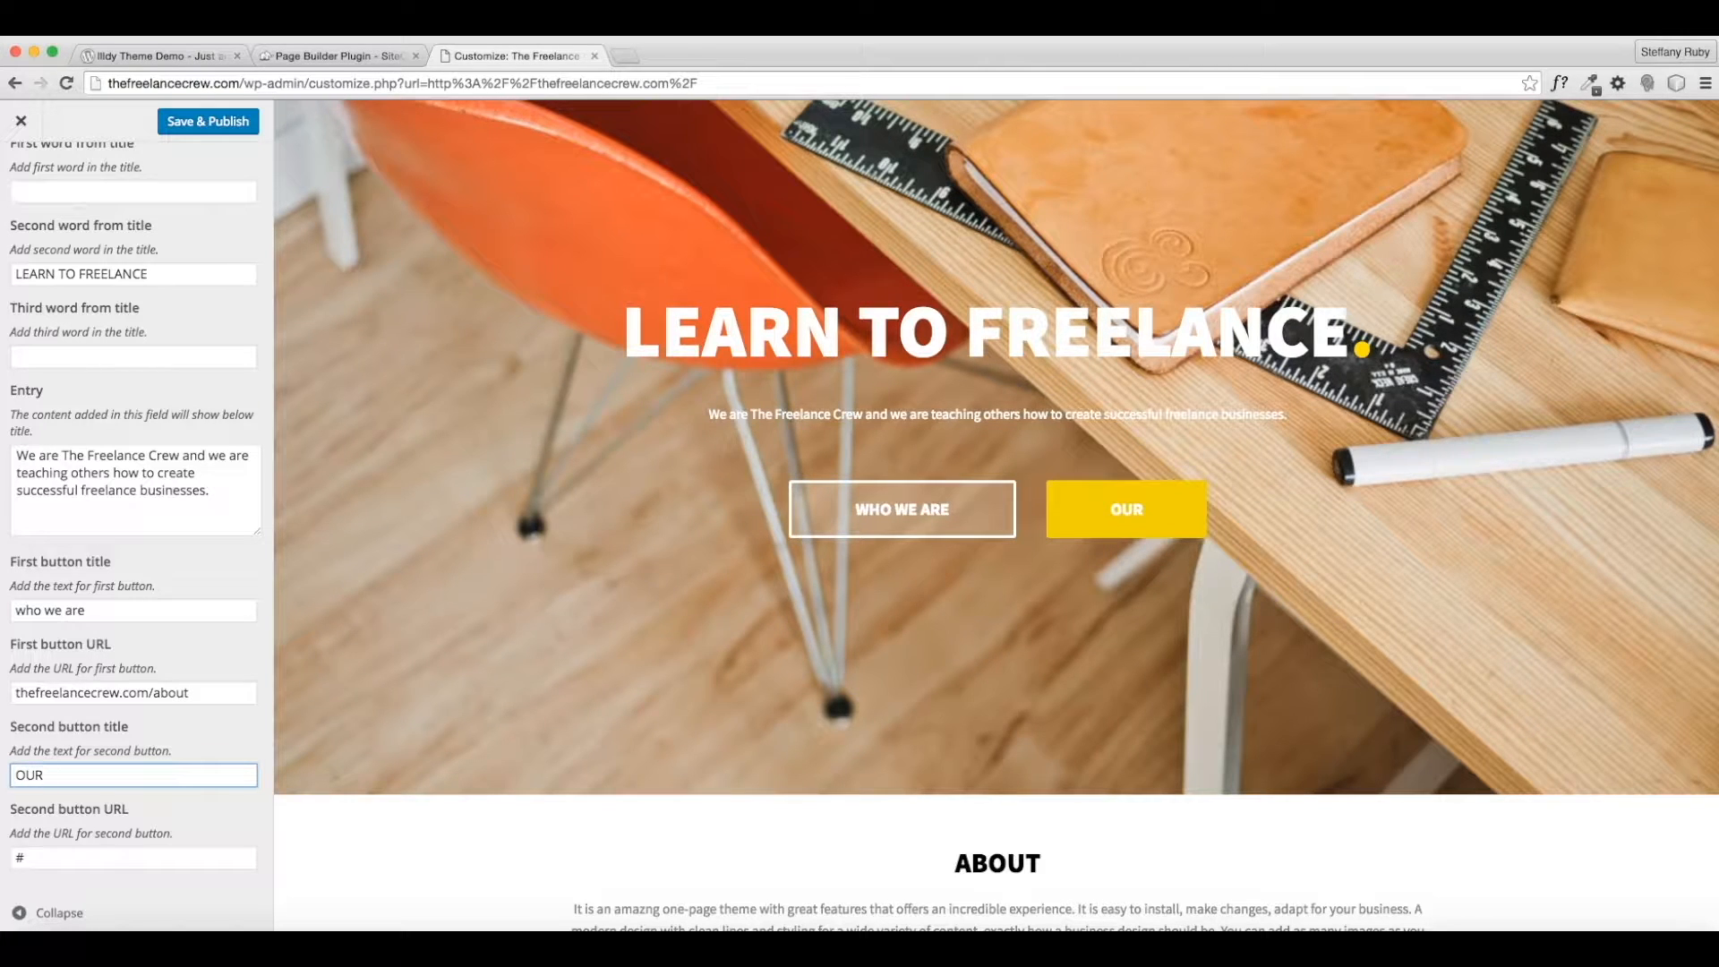
pyautogui.press('BackSpace')
pyautogui.press('BackSpace')
pyautogui.press('BackSpace')
pyautogui.write('WHAT WE DO')
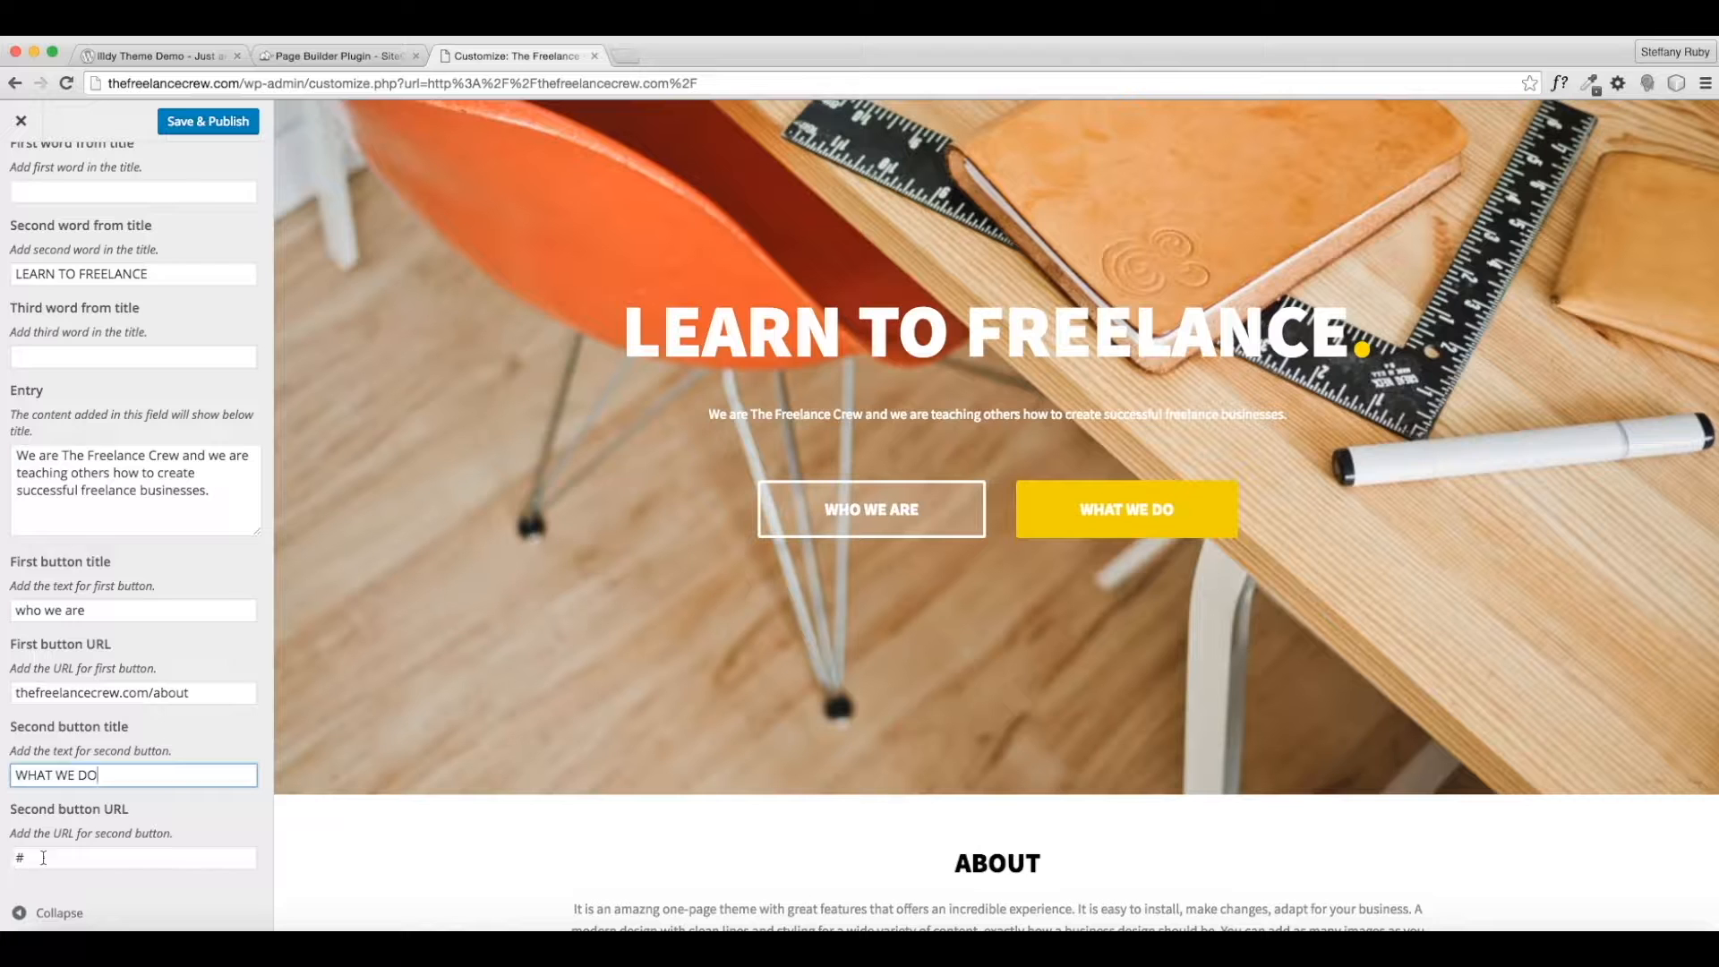
# Set the second button's URL to thefreelancecrew.com/services, and save and publish the Jumbotron changes.
pyautogui.moveTo(42, 858); pyautogui.dragTo(1, 865)
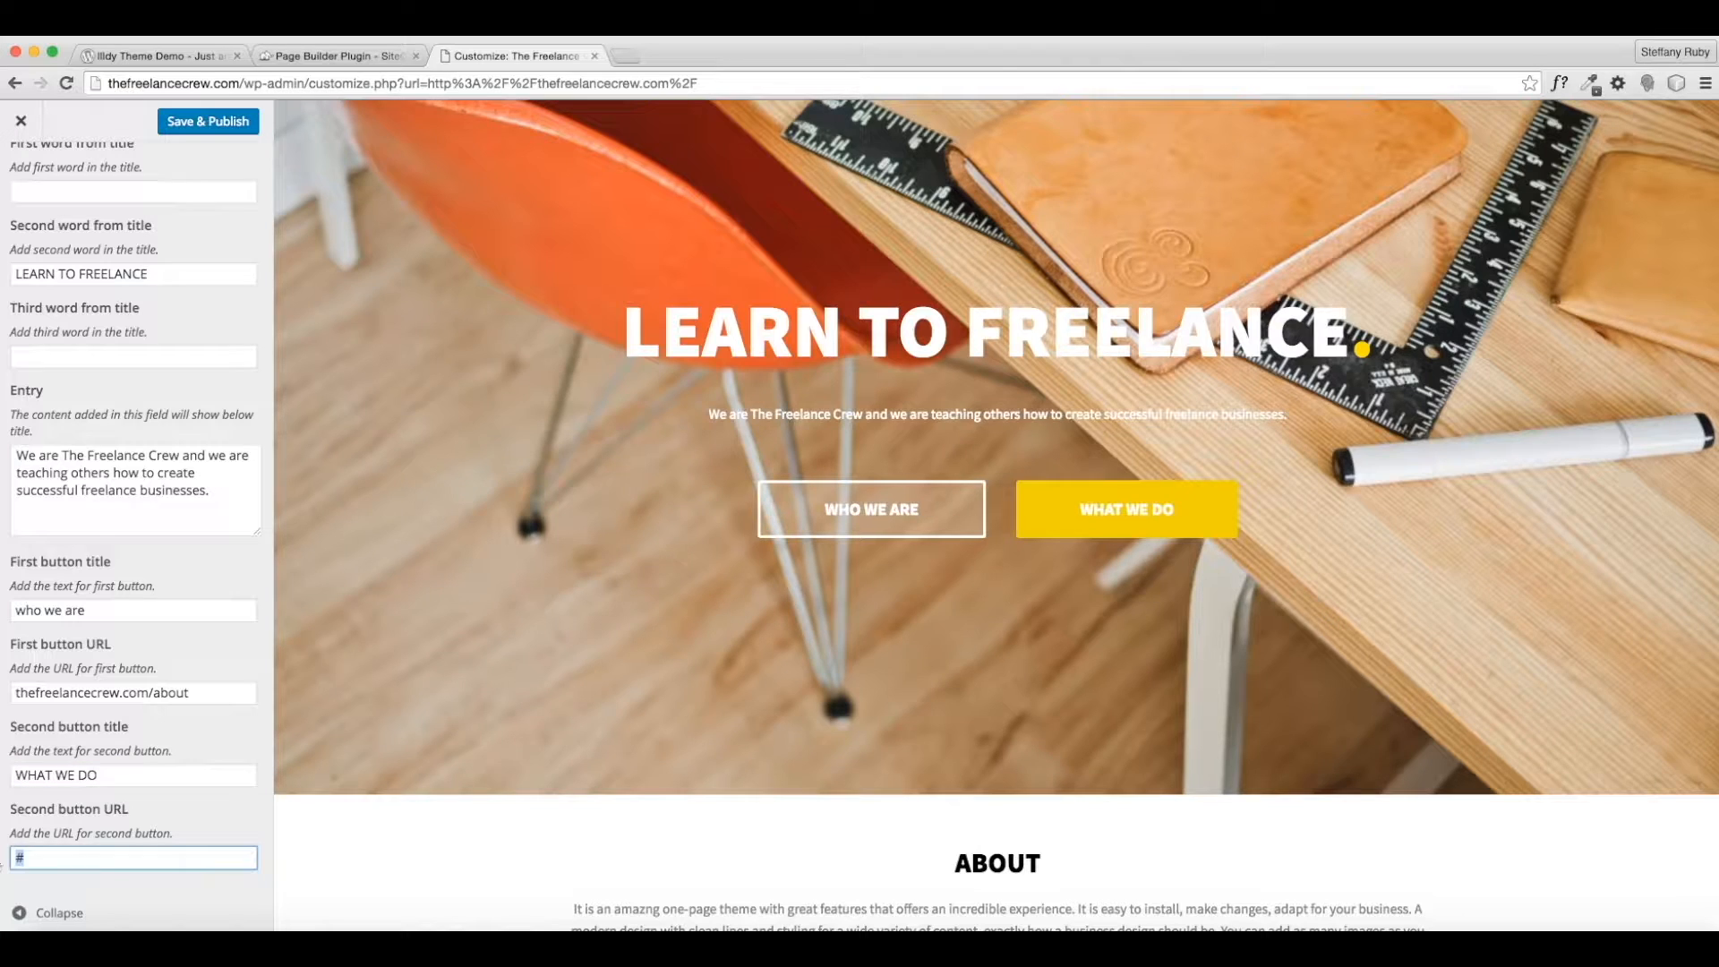
pyautogui.write('thefreelancecrew.com/services')
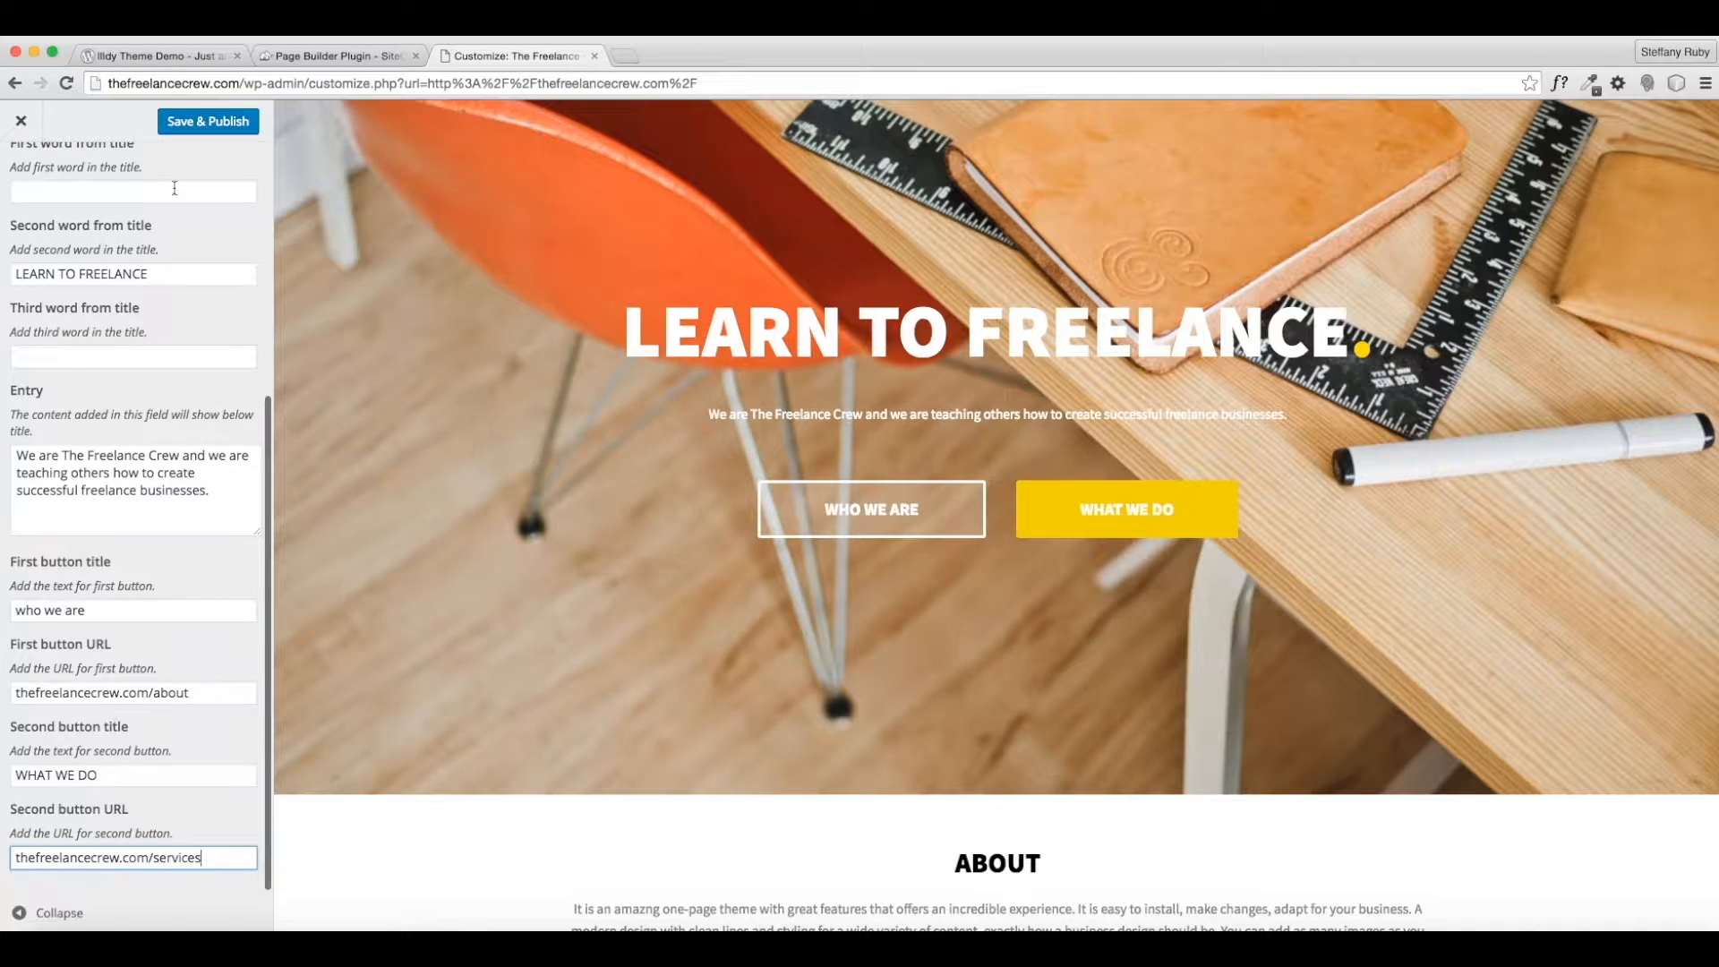
pyautogui.click(200, 121)
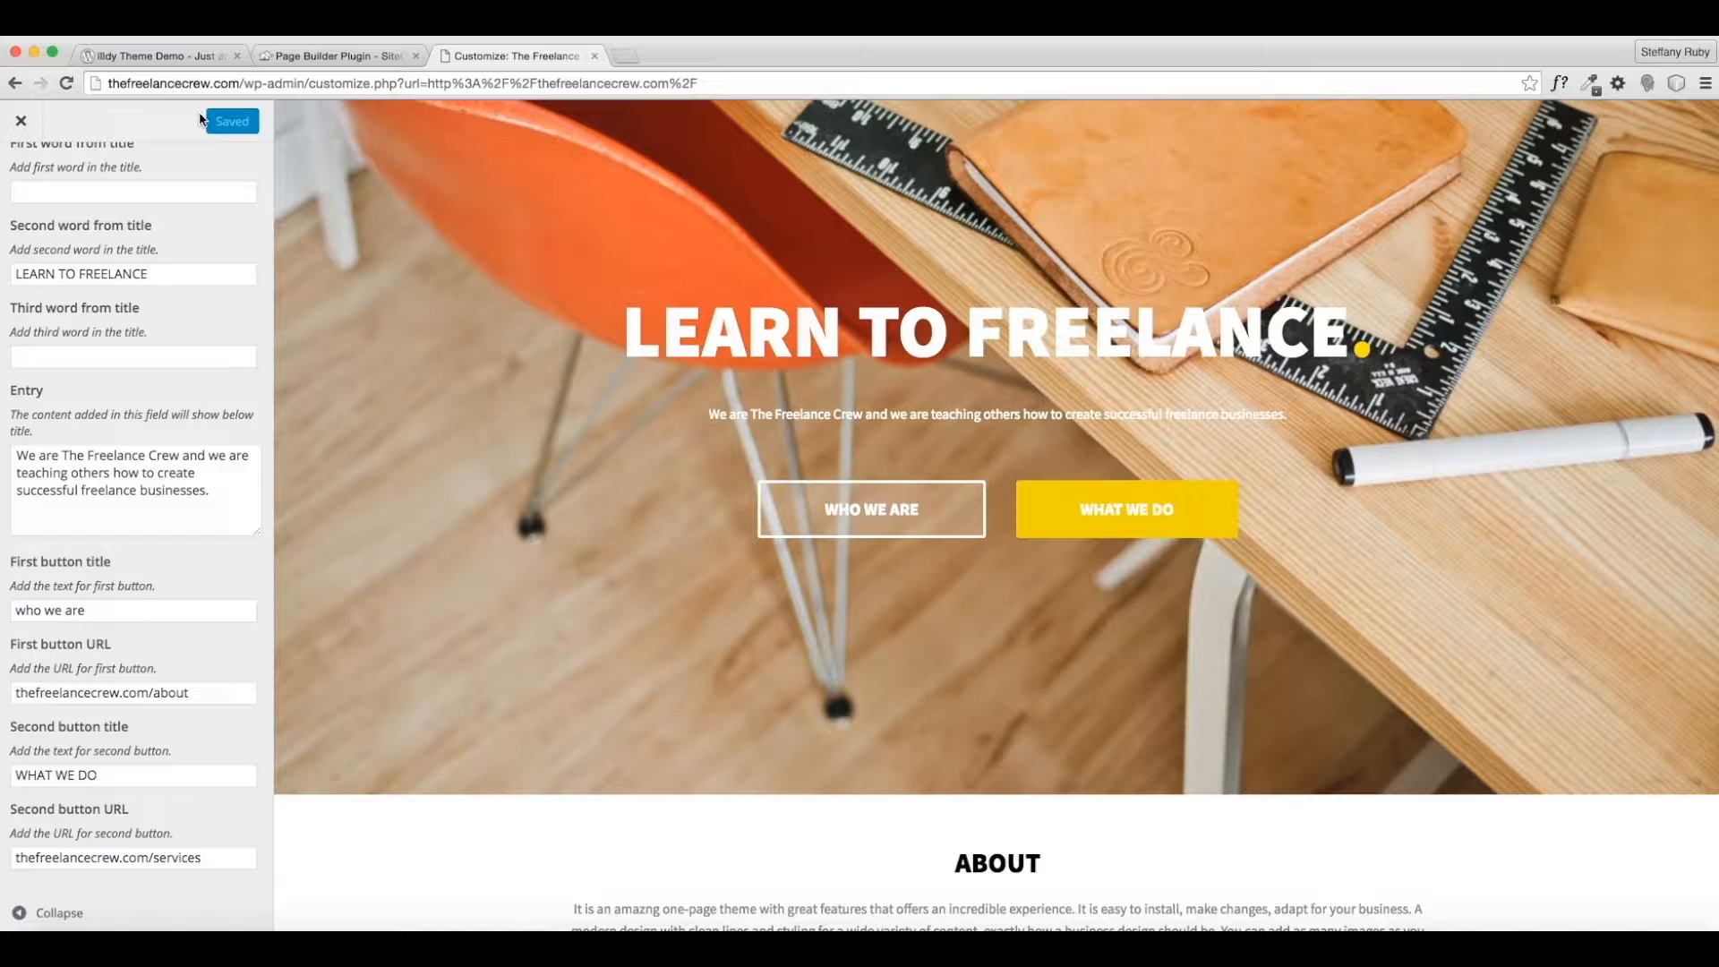
# Open the general settings of the About section and switch the section's display off and back on.
pyautogui.scroll(5, 85, 170)
pyautogui.click(27, 199)
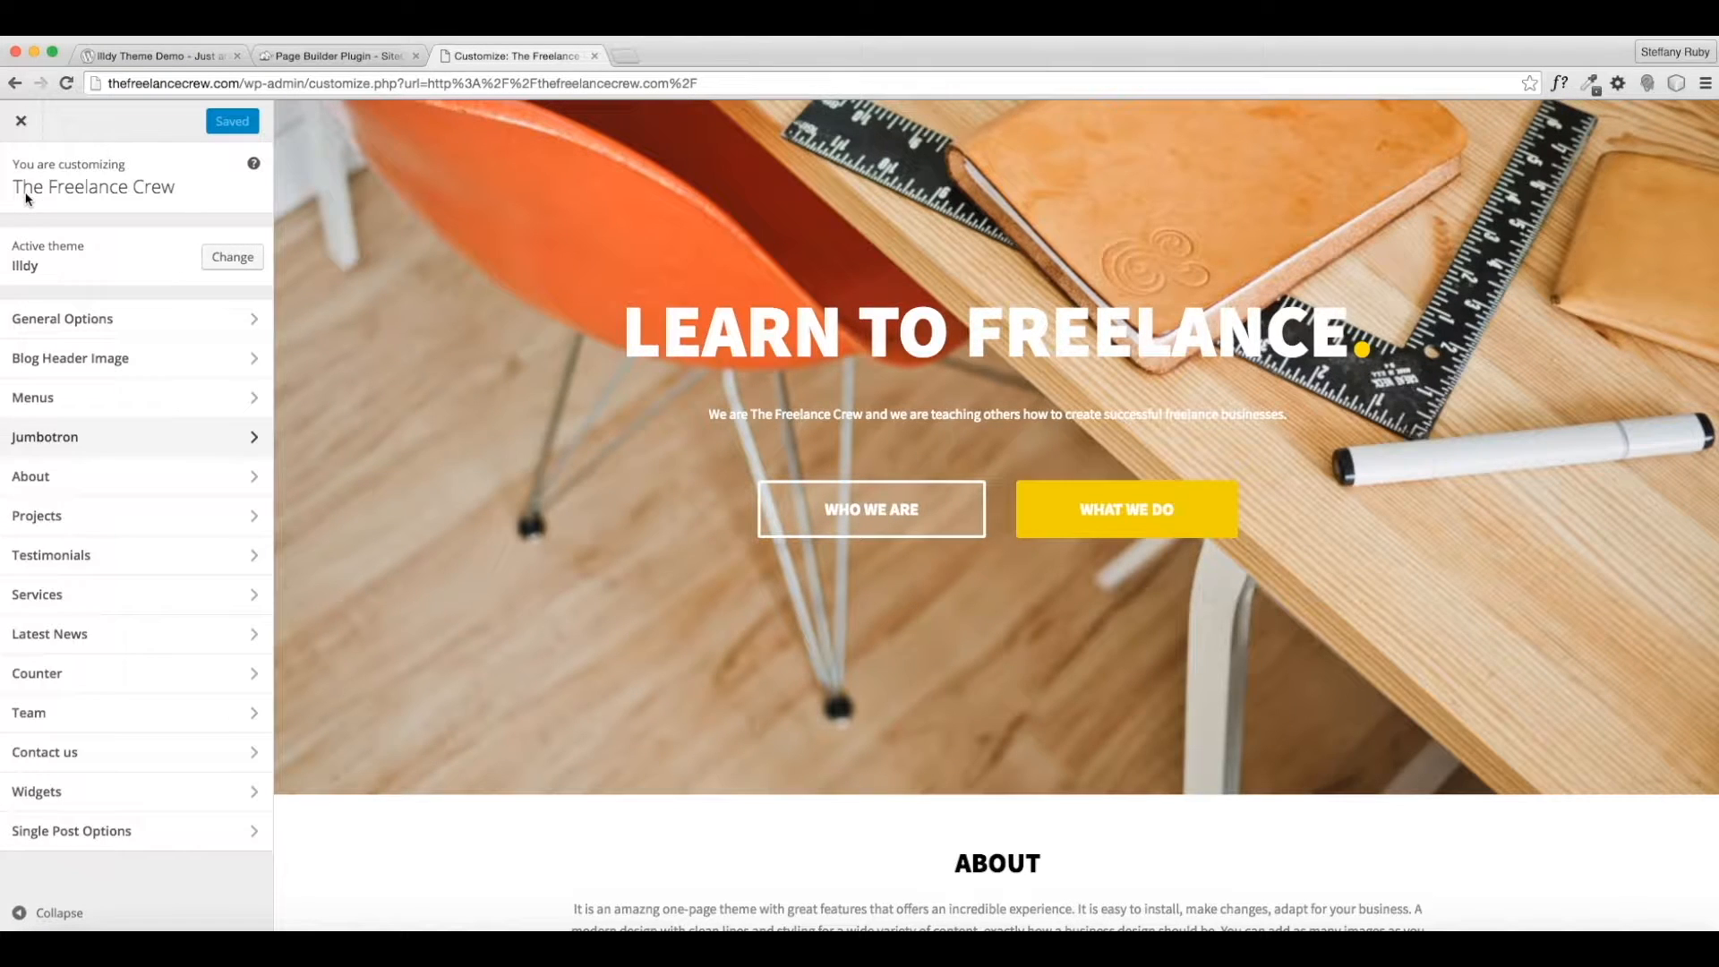
pyautogui.scroll(-6, 1089, 663)
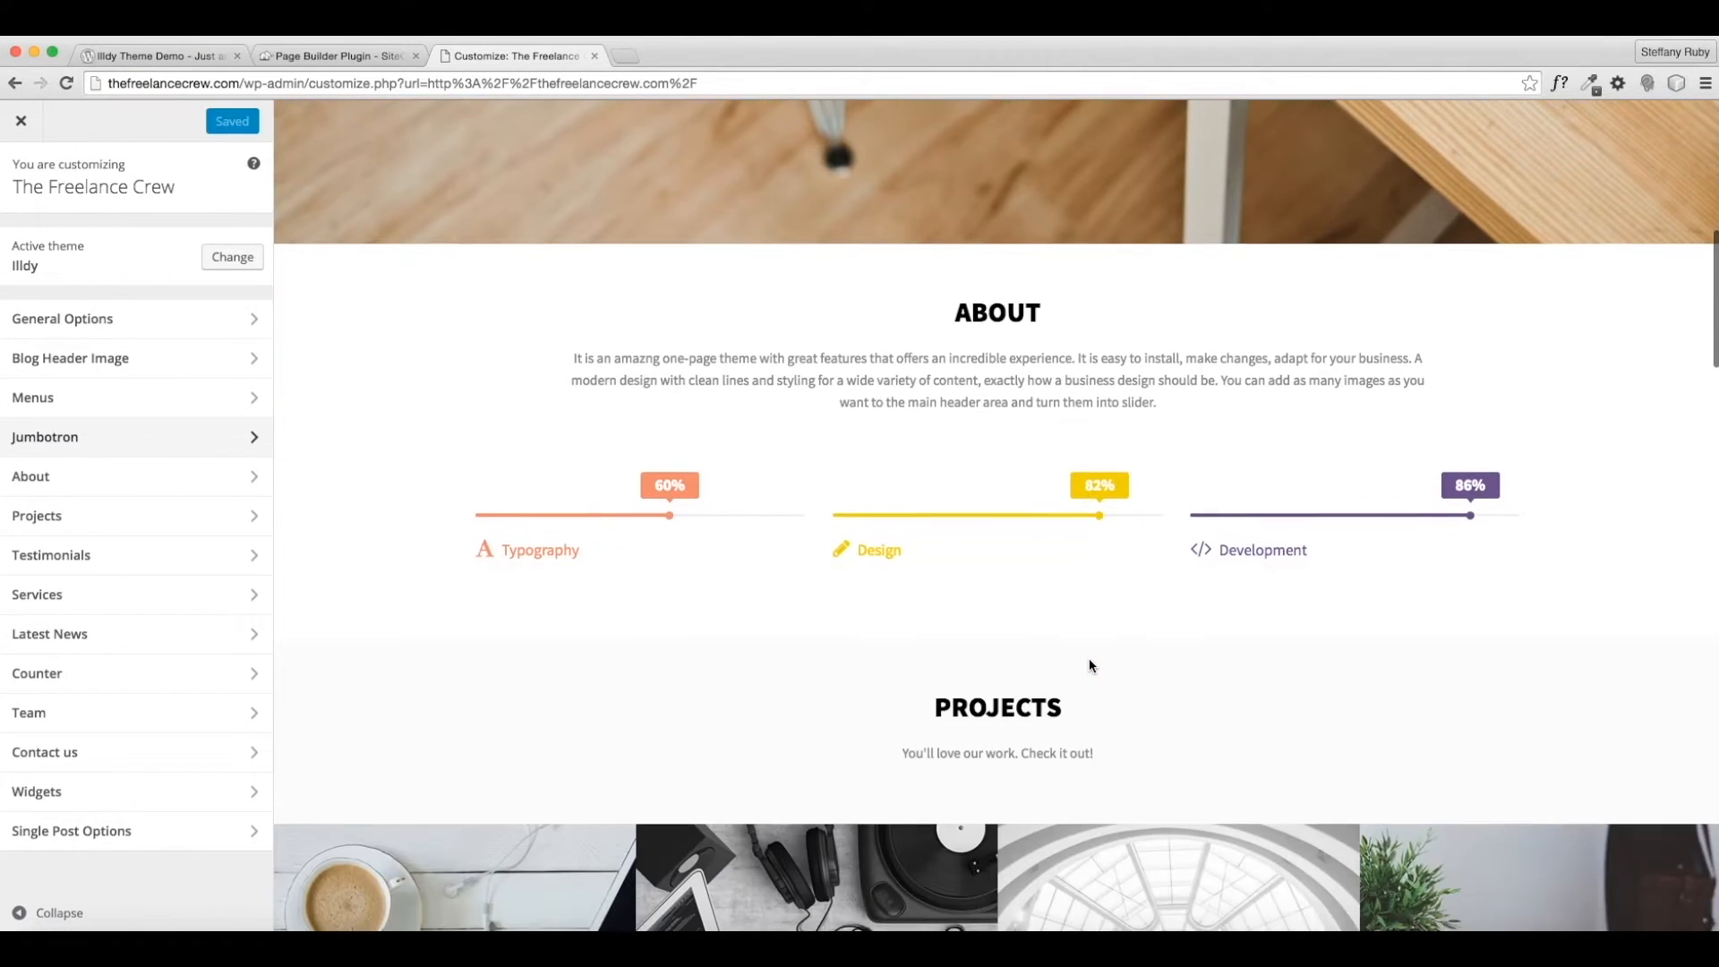
pyautogui.scroll(-3, 1089, 663)
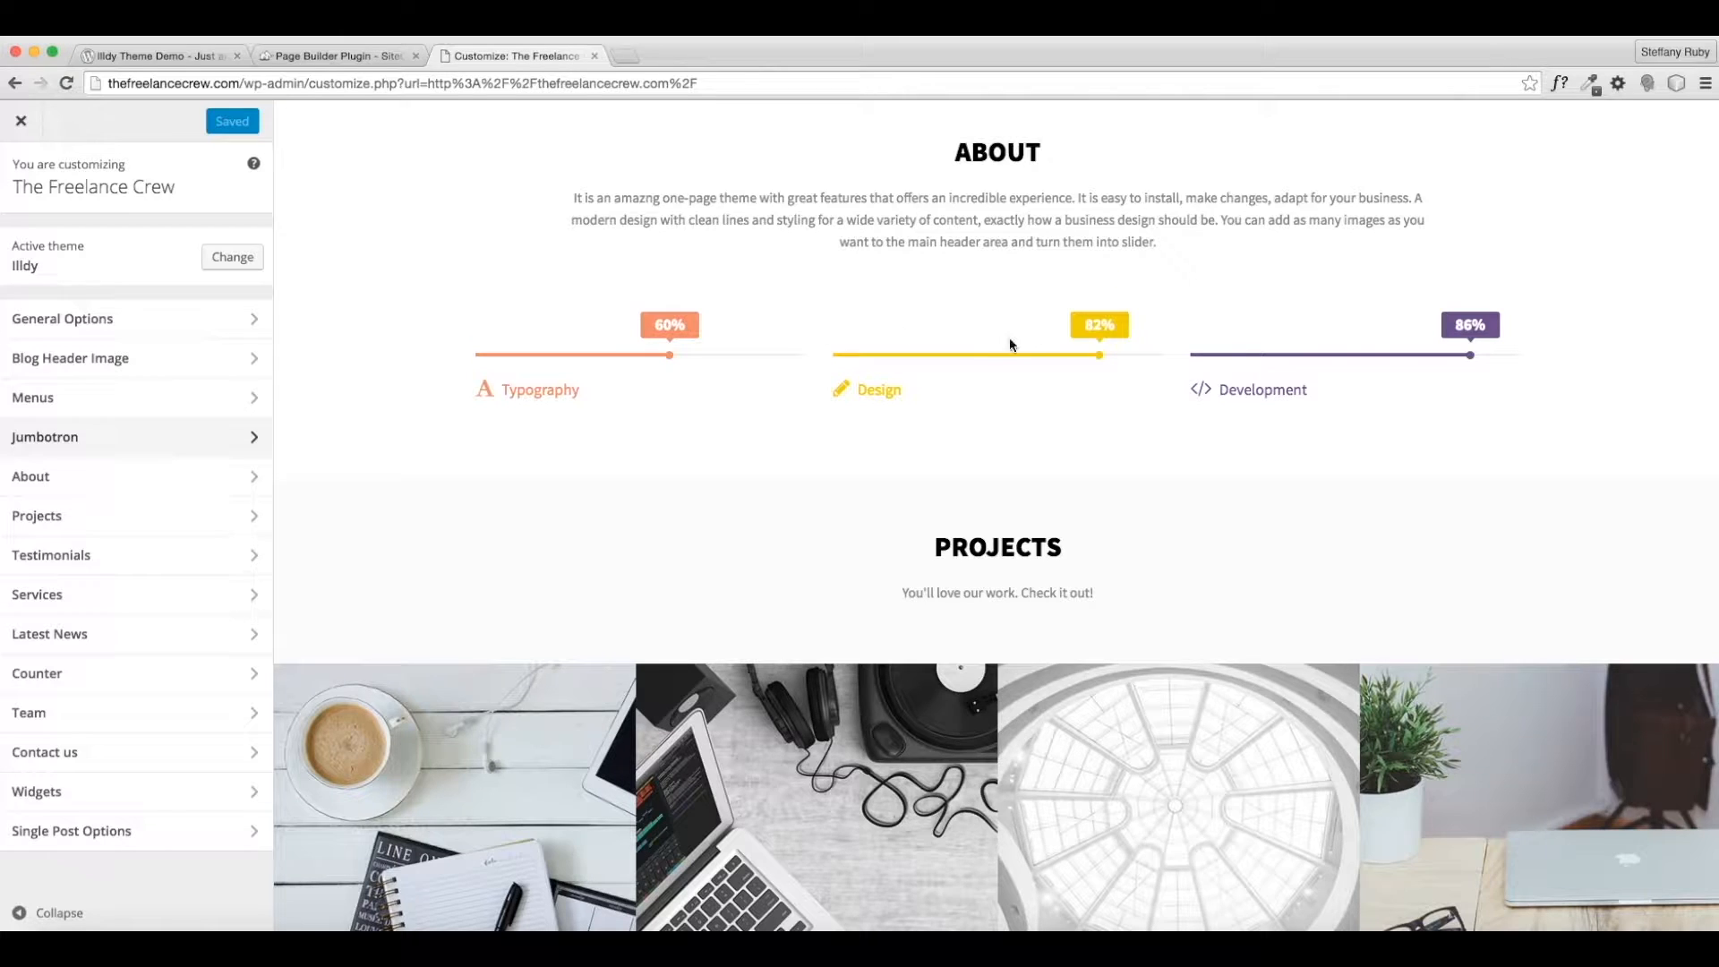
pyautogui.click(202, 476)
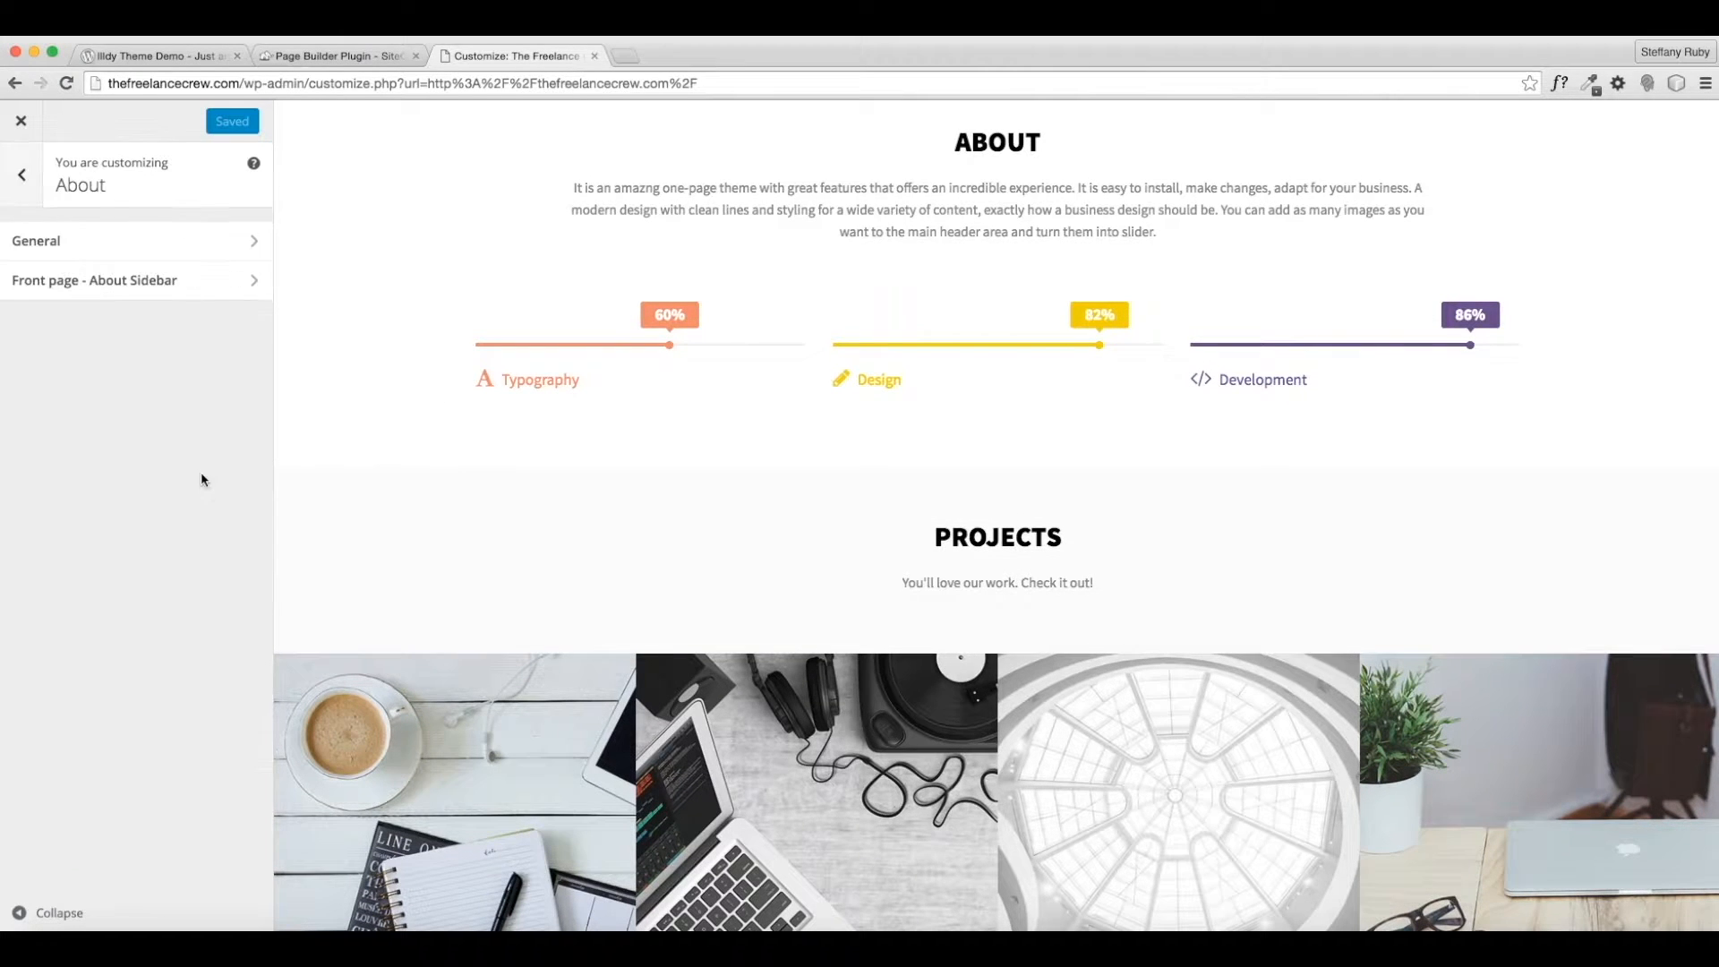
pyautogui.click(62, 240)
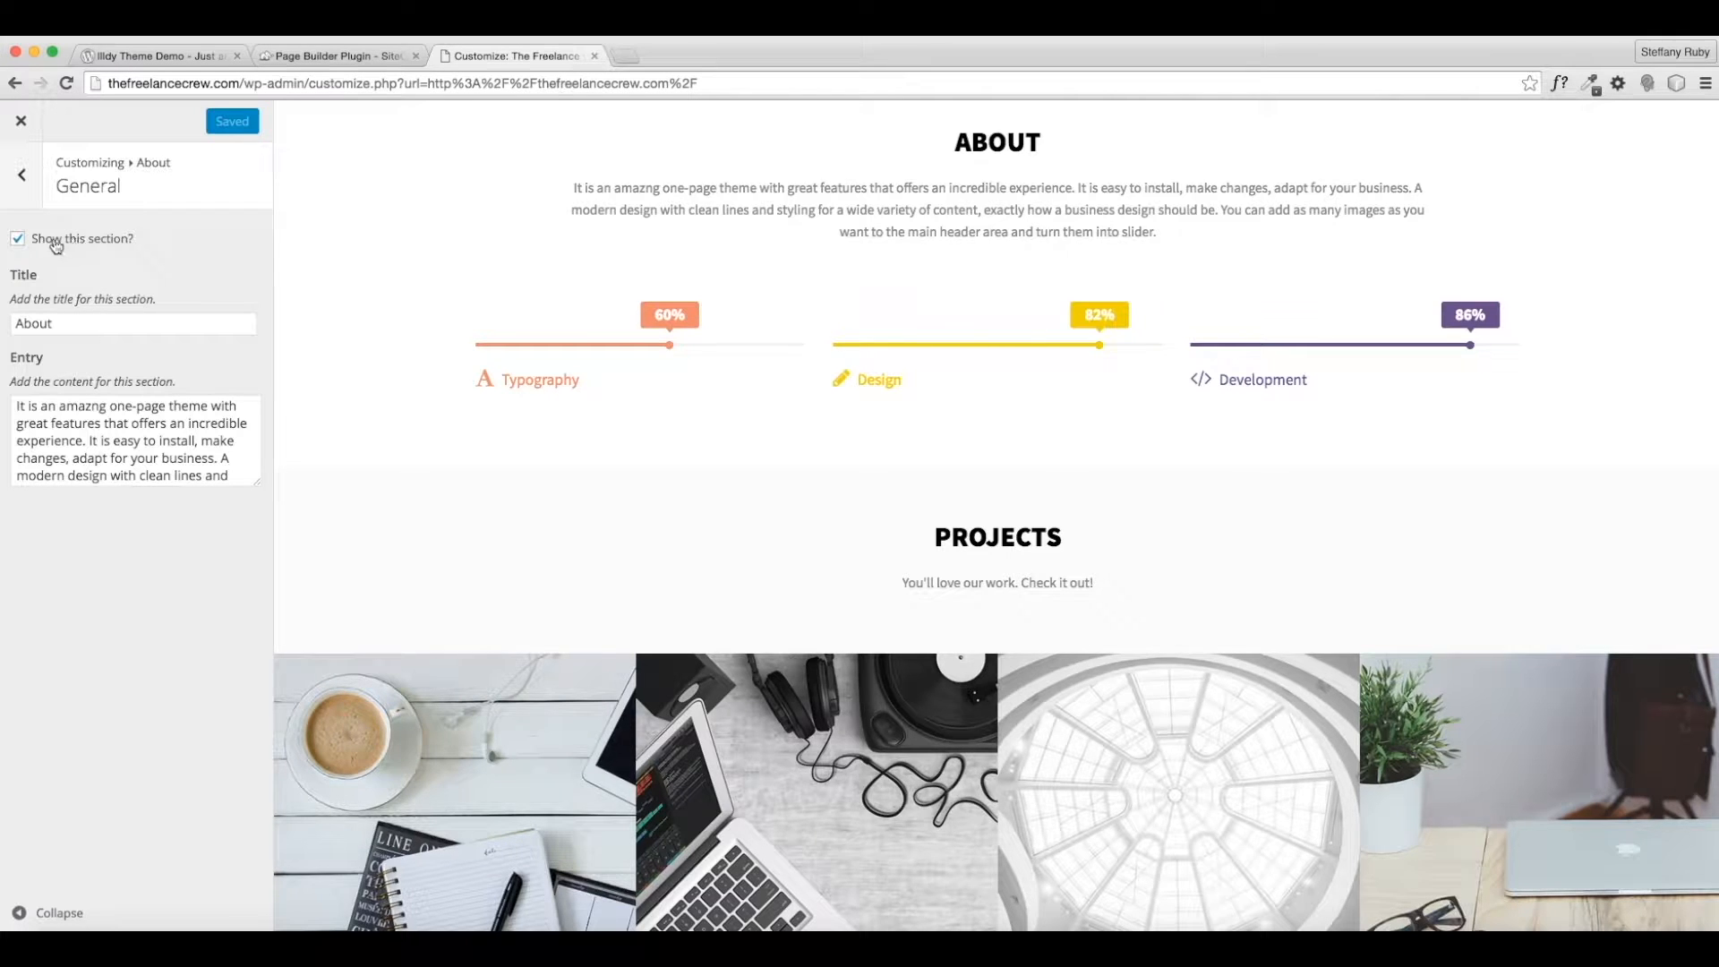
pyautogui.click(55, 246)
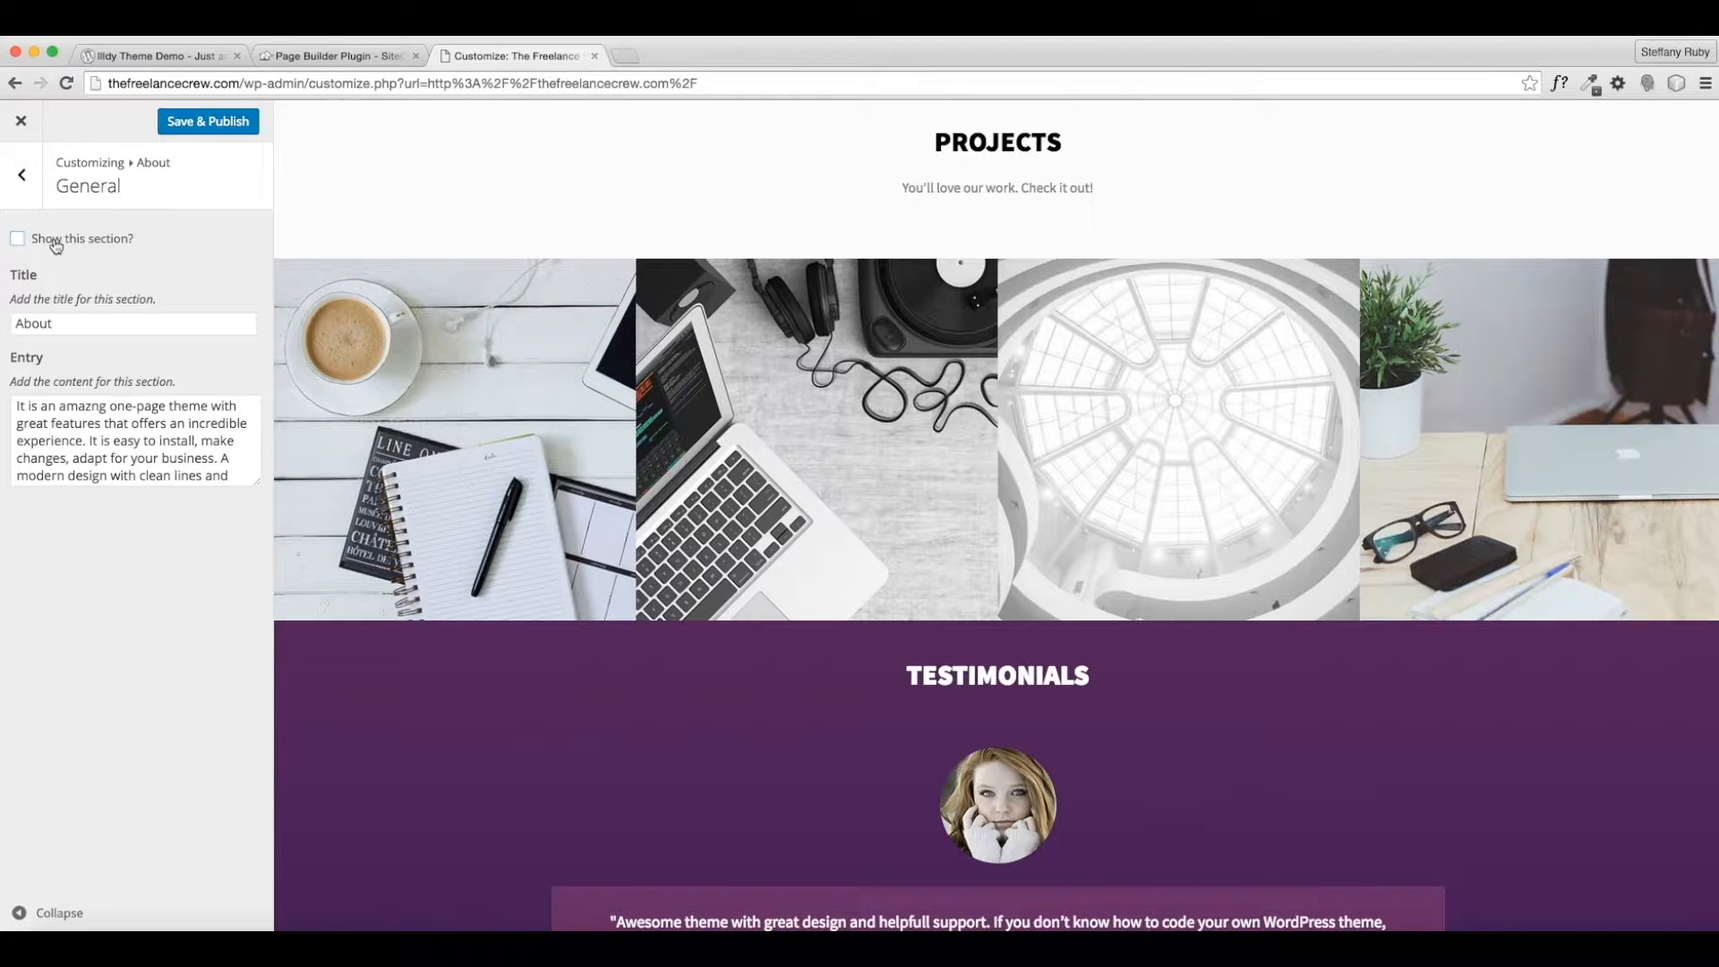
pyautogui.click(55, 246)
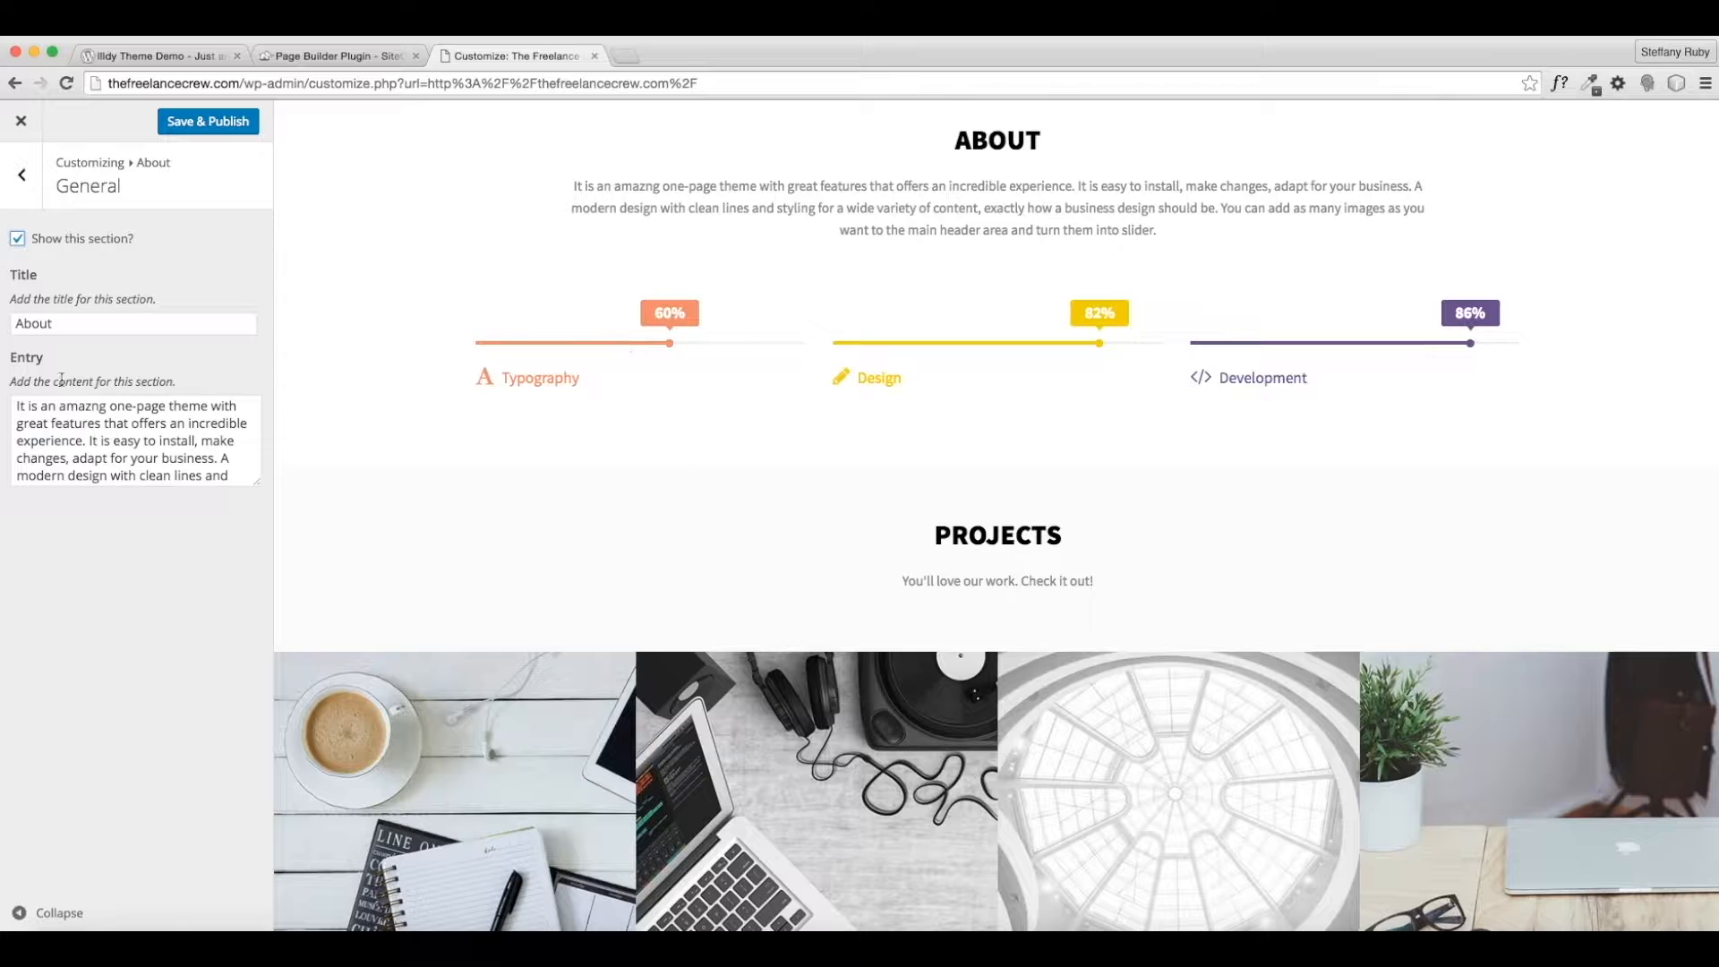
# Try "About Us" and "WHO WE ARE" as the title of the About section.
pyautogui.click(59, 326)
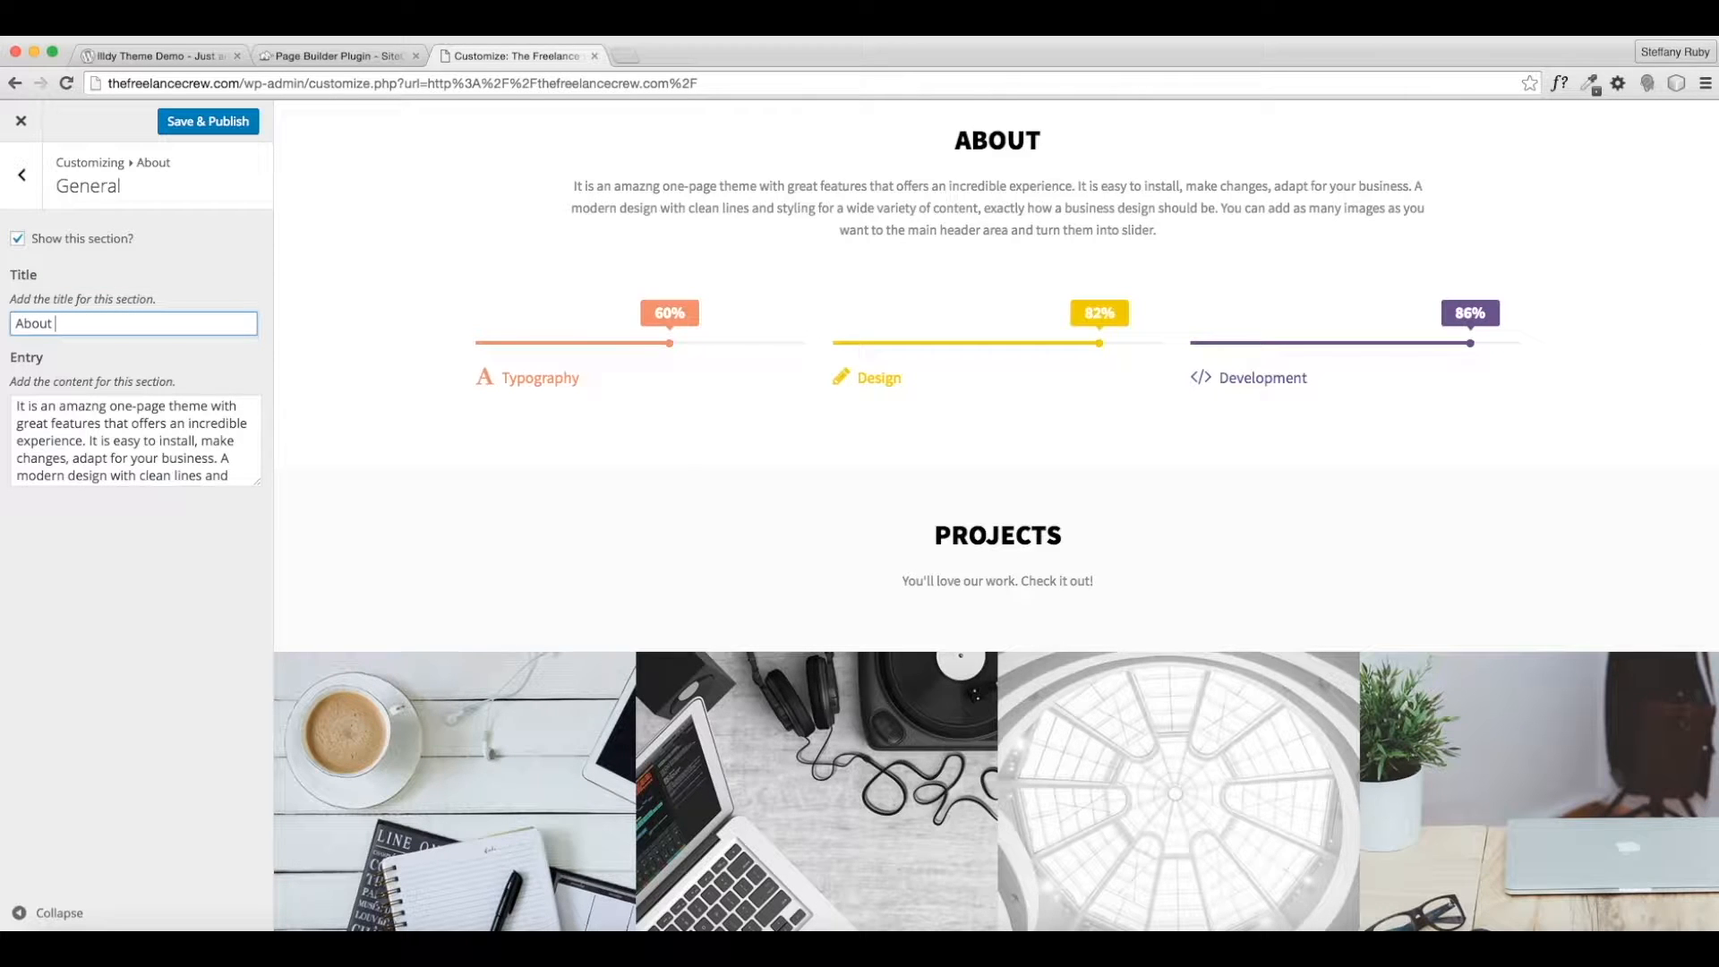
pyautogui.write('Us')
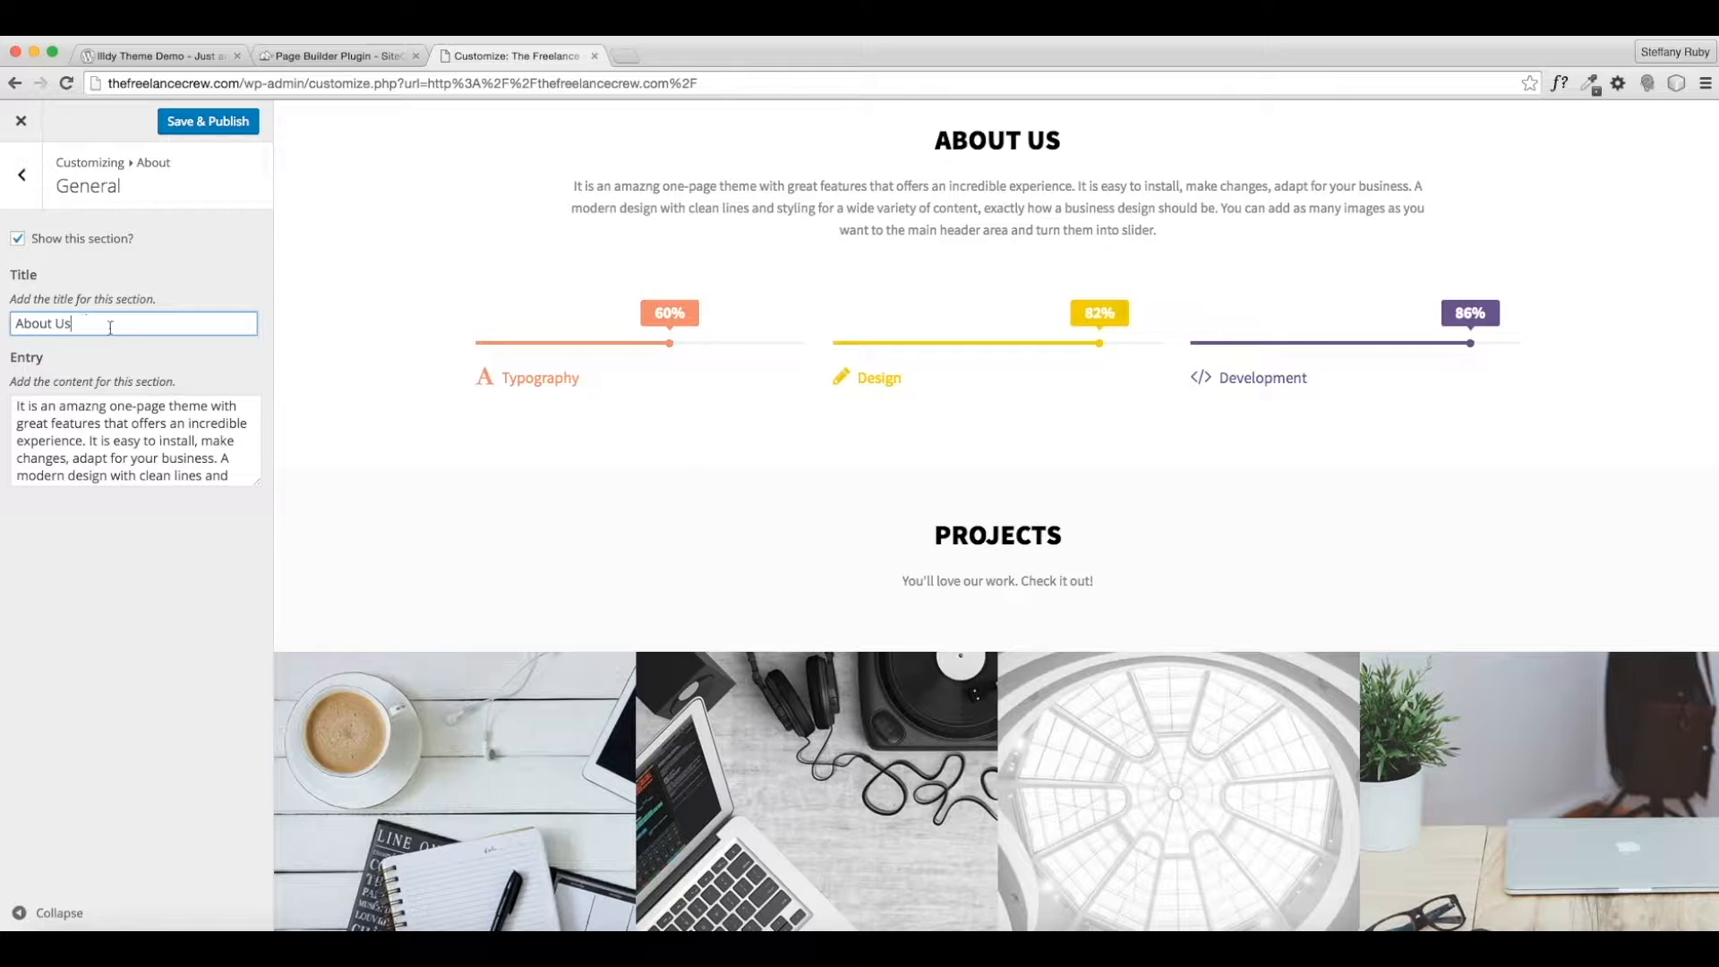
pyautogui.moveTo(110, 327); pyautogui.dragTo(3, 319)
pyautogui.write('WHAT WE DO')
pyautogui.press('BackSpace')
pyautogui.press('BackSpace')
pyautogui.press('BackSpace')
pyautogui.press('BackSpace')
pyautogui.press('BackSpace')
pyautogui.press('BackSpace')
pyautogui.press('BackSpace')
pyautogui.press('BackSpace')
pyautogui.press('BackSpace')
pyautogui.press('BackSpace')
pyautogui.write('WHO WE ARE')
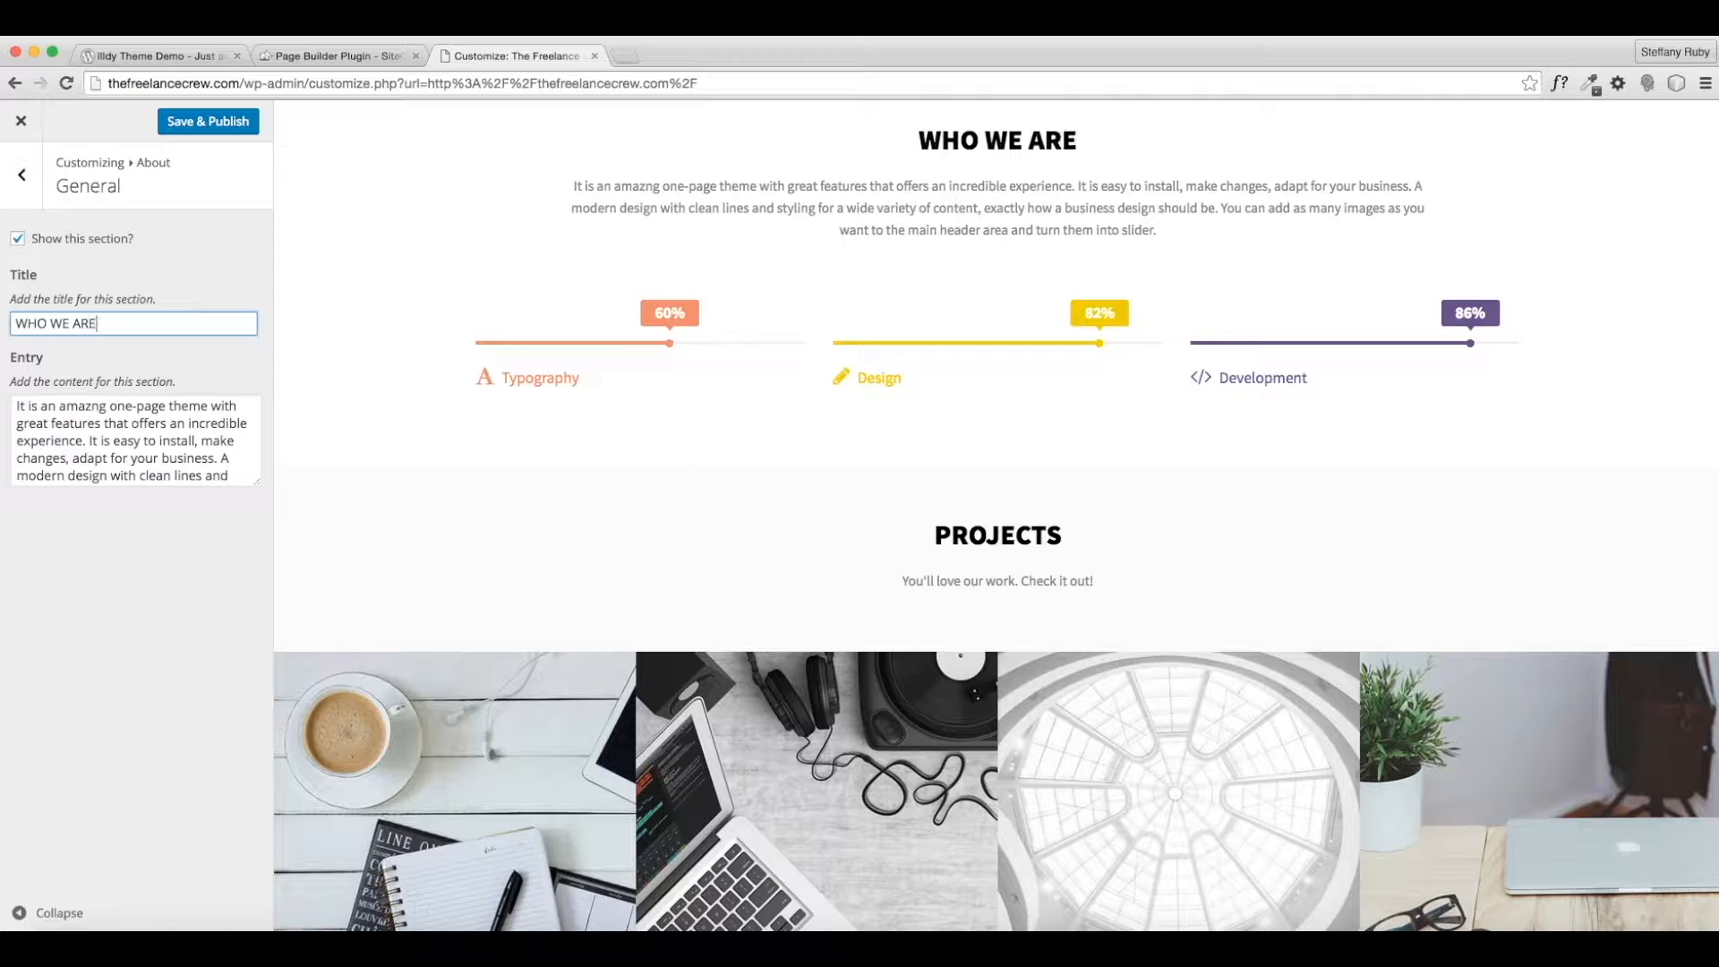
# Set the About section's title to "A LITTLE ABOUT US.".
pyautogui.press('BackSpace')
pyautogui.press('BackSpace')
pyautogui.press('BackSpace')
pyautogui.press('BackSpace')
pyautogui.press('BackSpace')
pyautogui.press('BackSpace')
pyautogui.press('BackSpace')
pyautogui.press('BackSpace')
pyautogui.press('BackSpace')
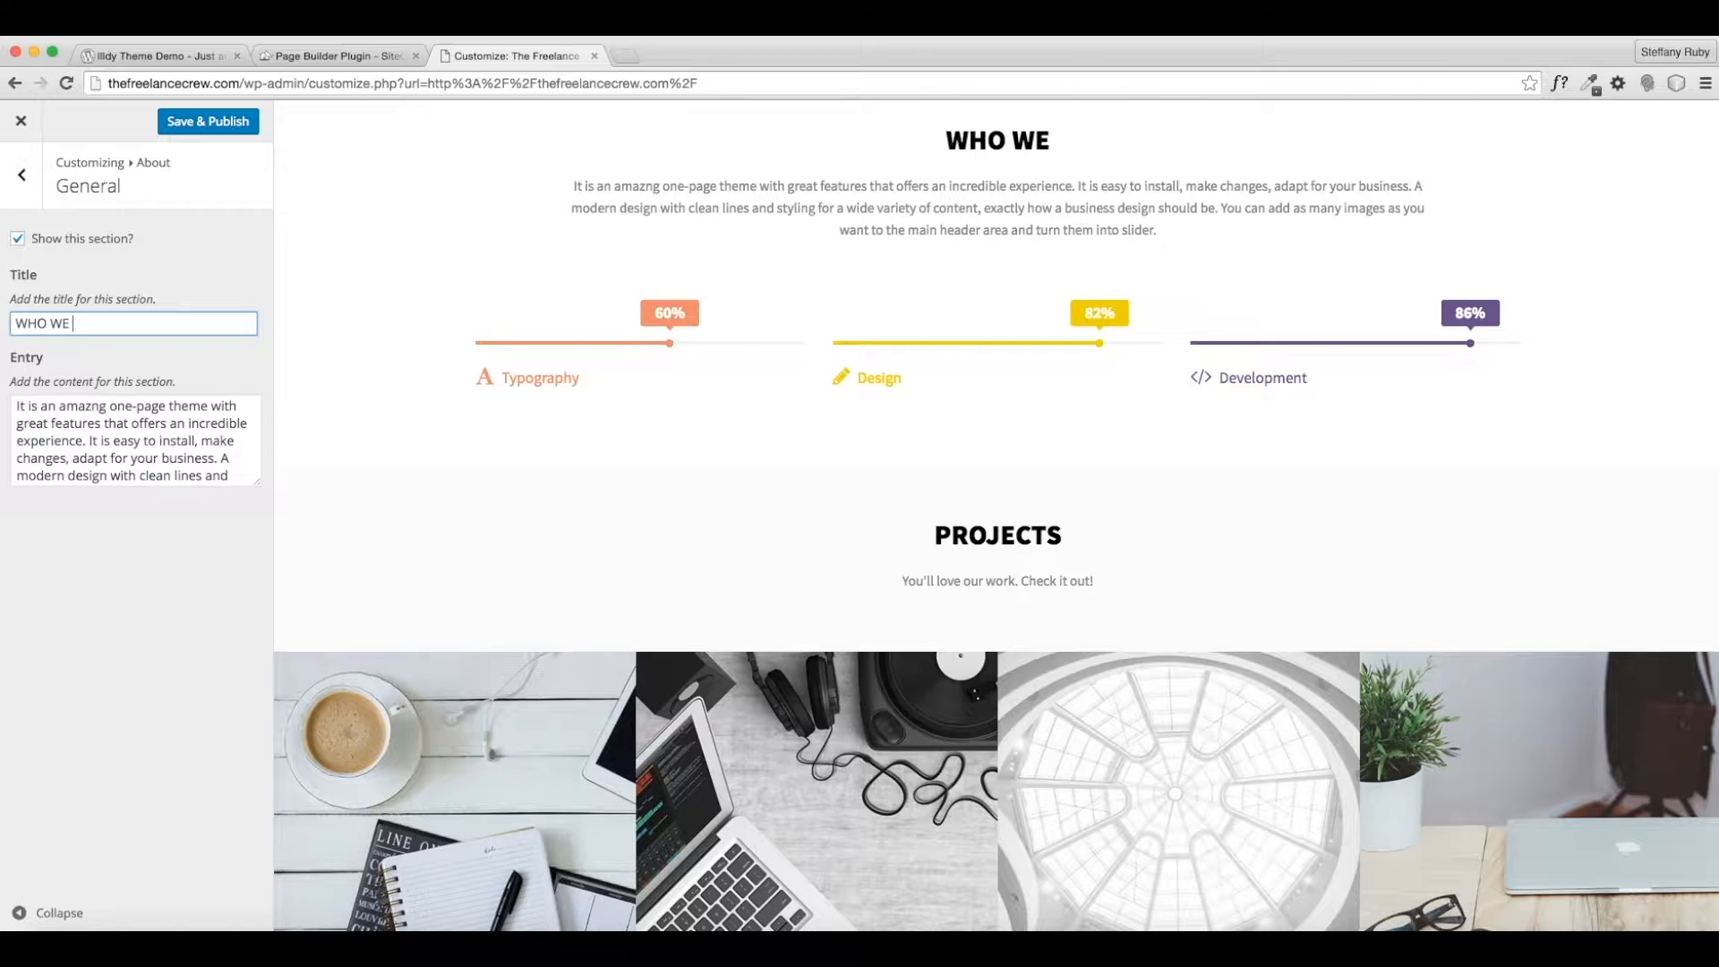
pyautogui.press('BackSpace')
pyautogui.write('A LITT')
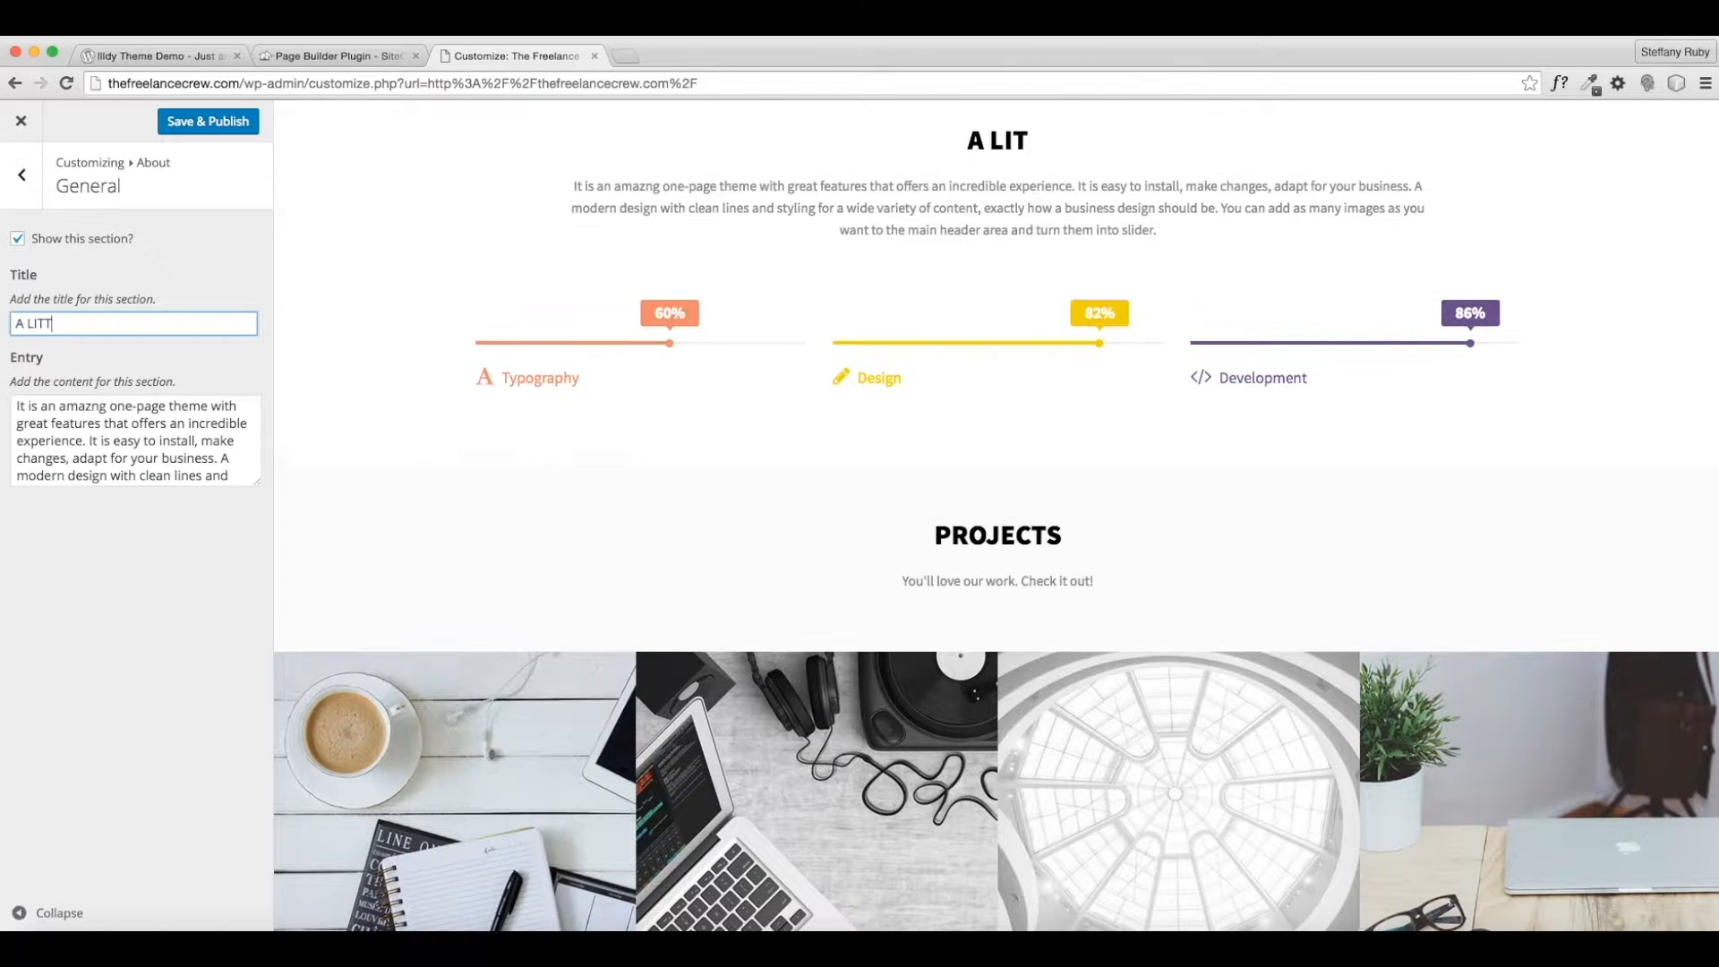
pyautogui.write('LE ABOUT US.')
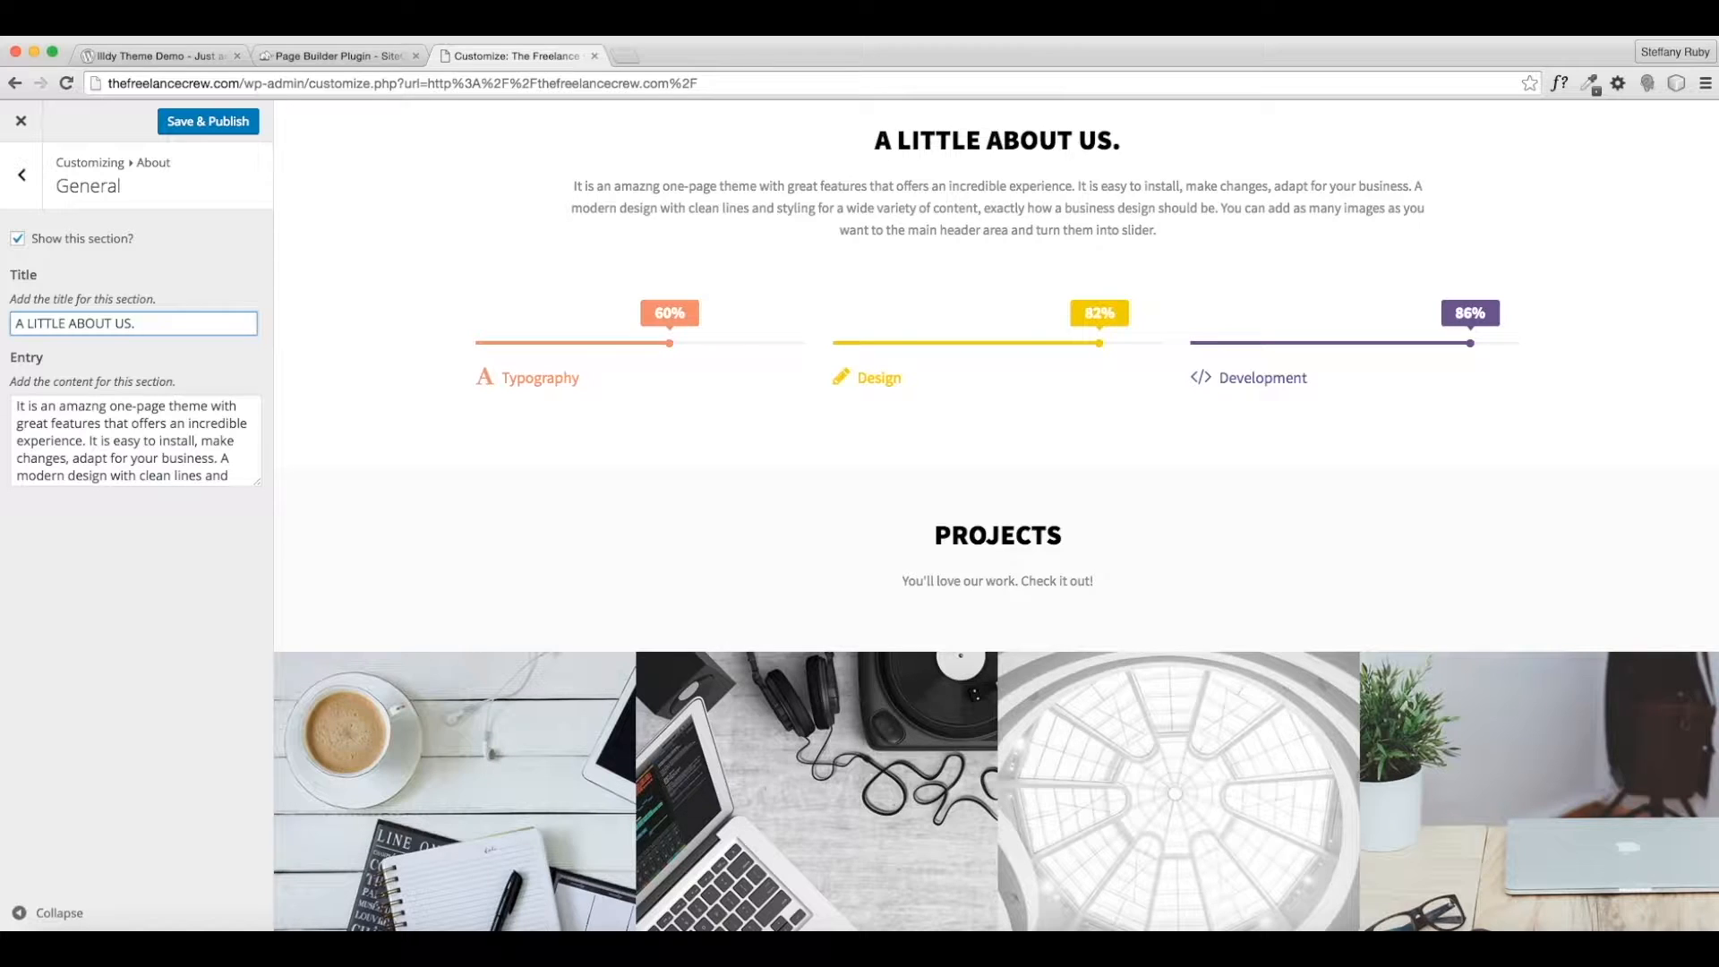
# Replace the About section's entry text with "We are a group of friends that love helping others succeed.".
pyautogui.click(130, 441)
pyautogui.press('super+a')
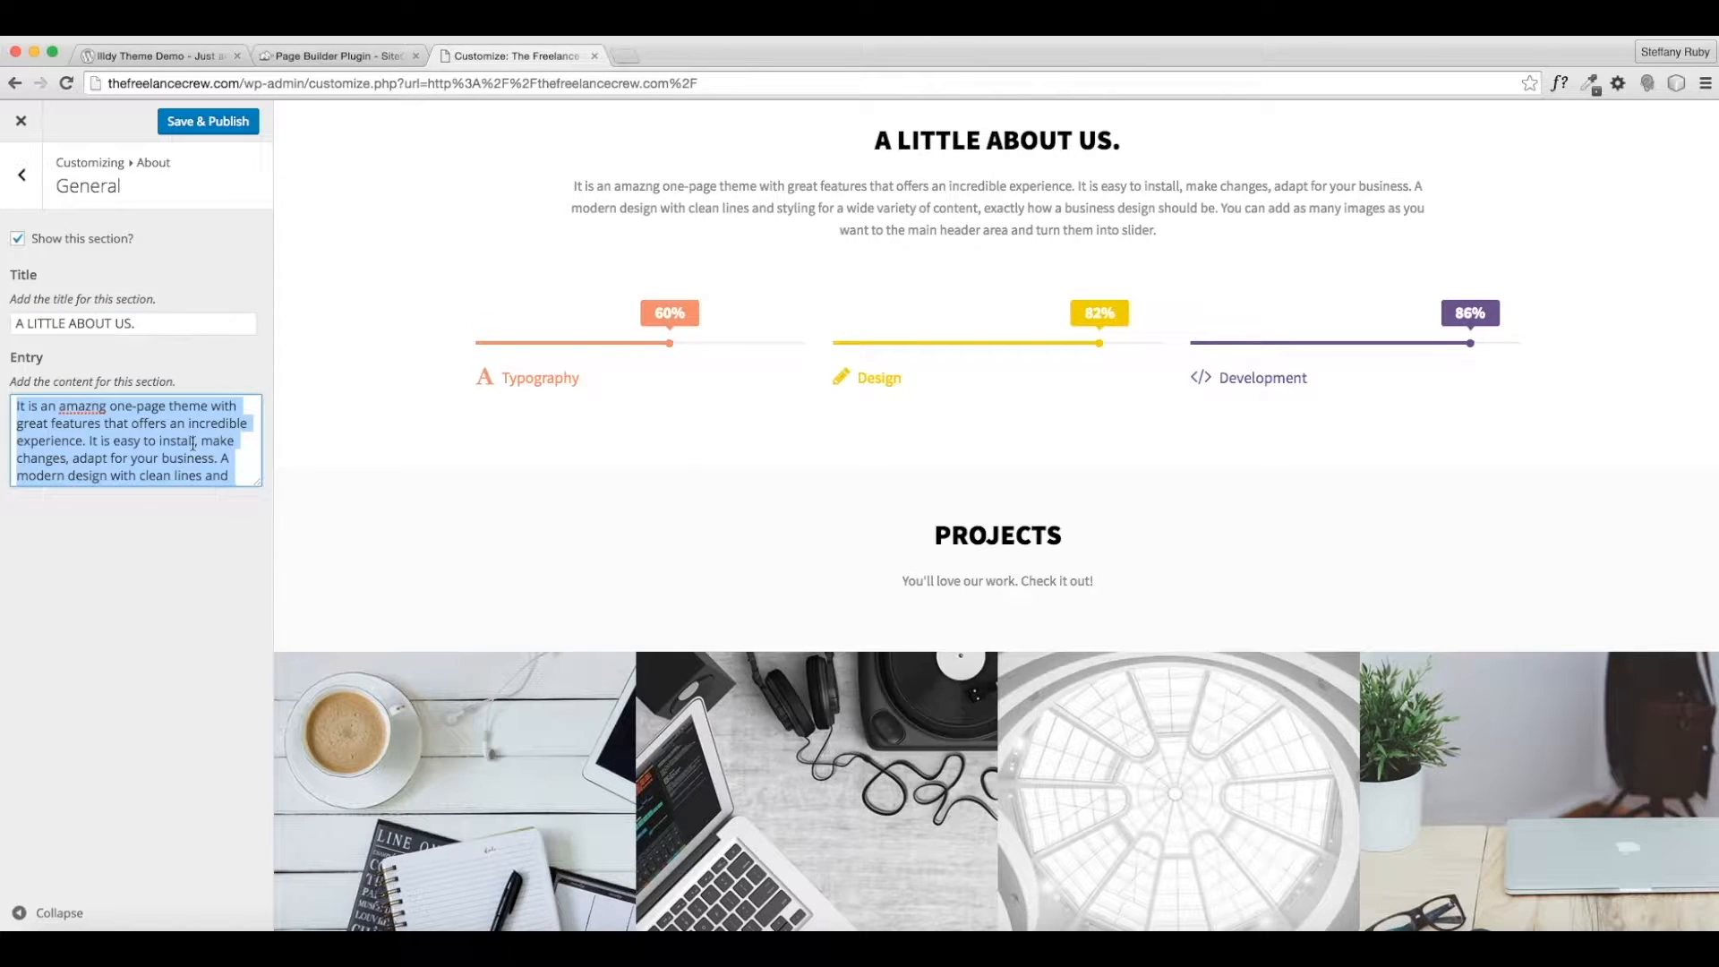
pyautogui.write('We are a ')
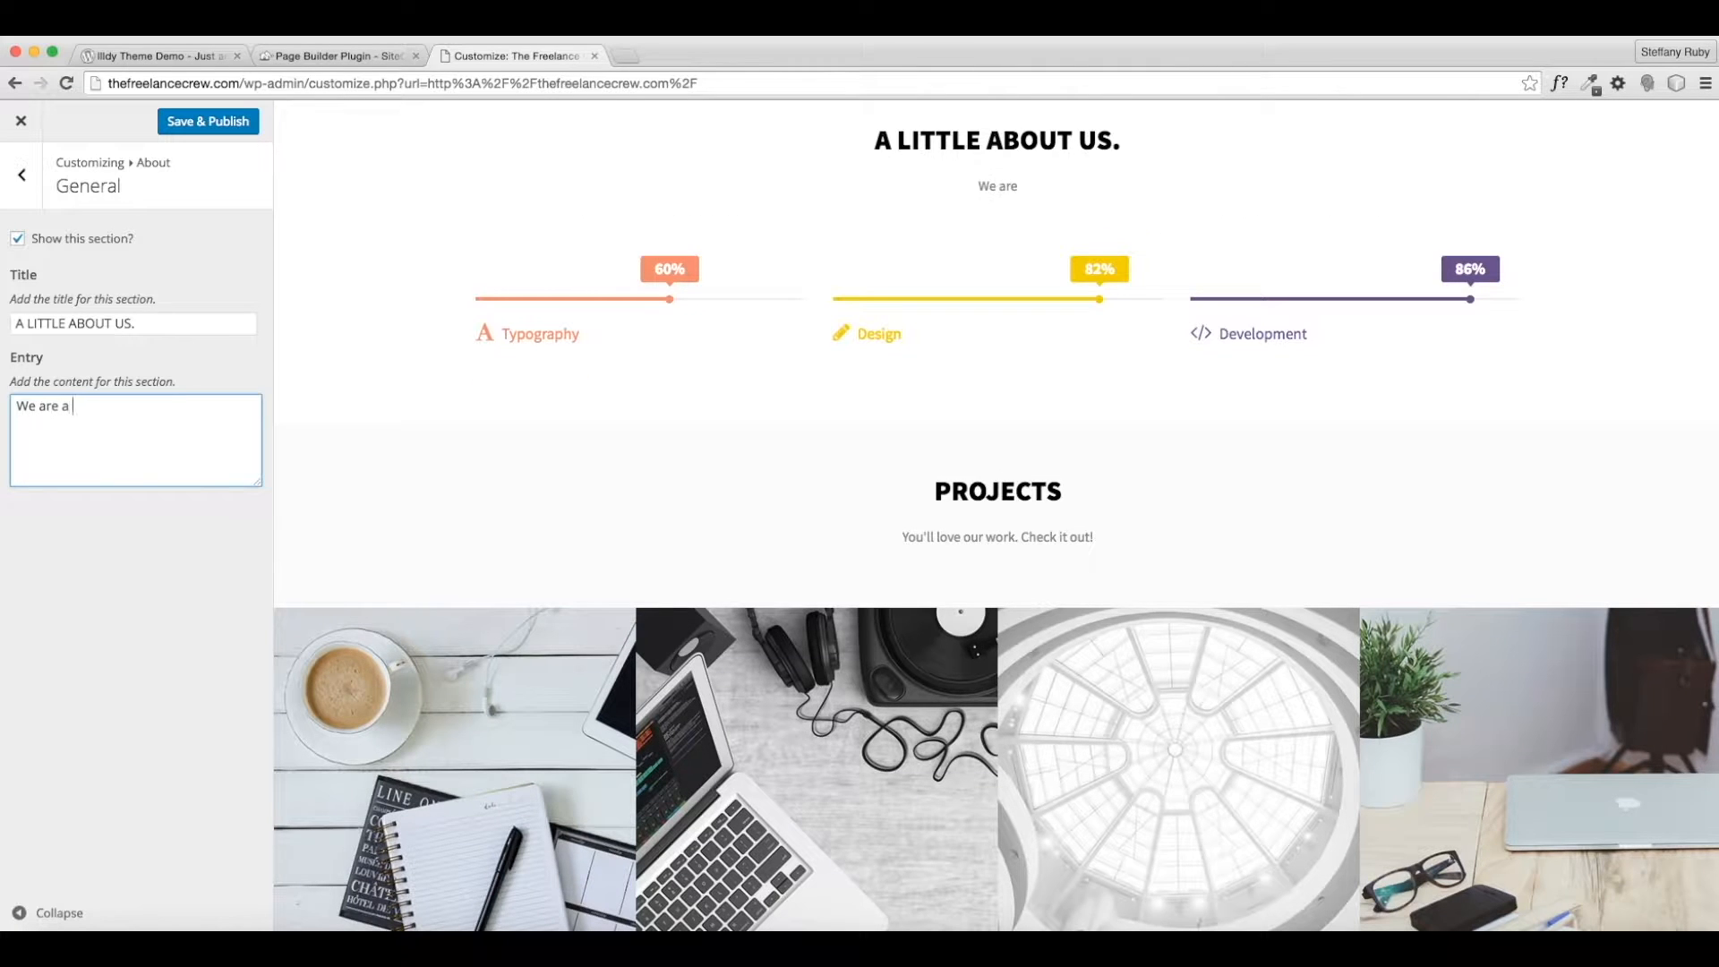
pyautogui.write('group of friend')
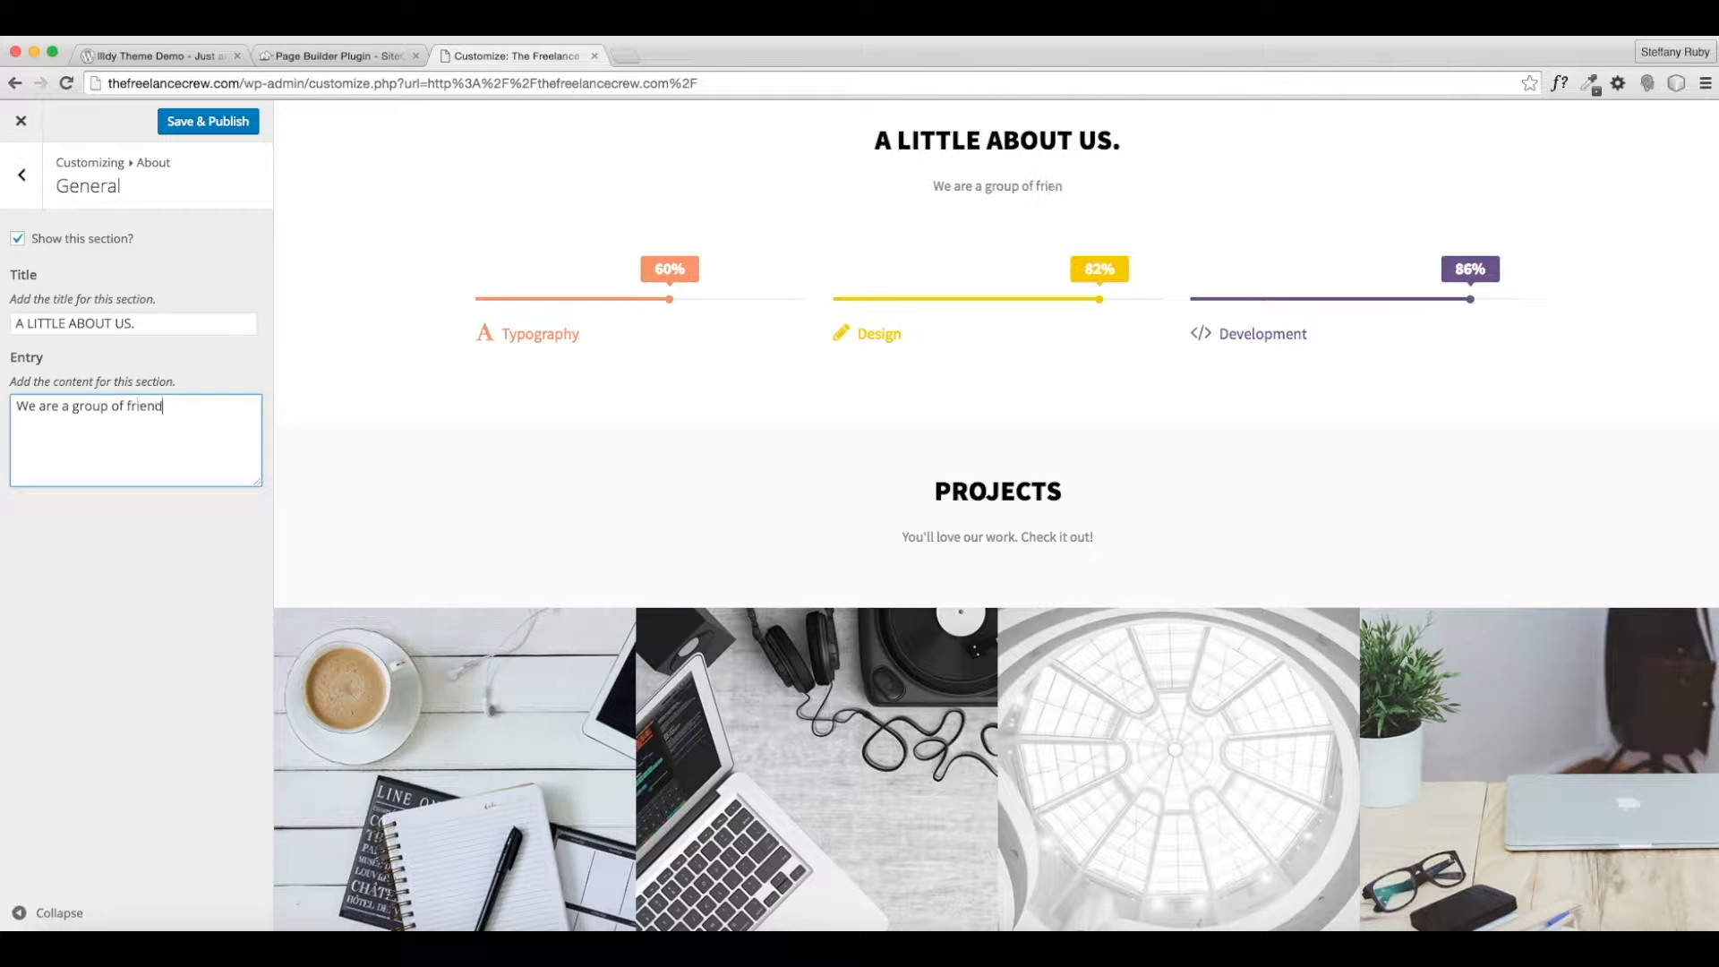
pyautogui.write('s that love helpin')
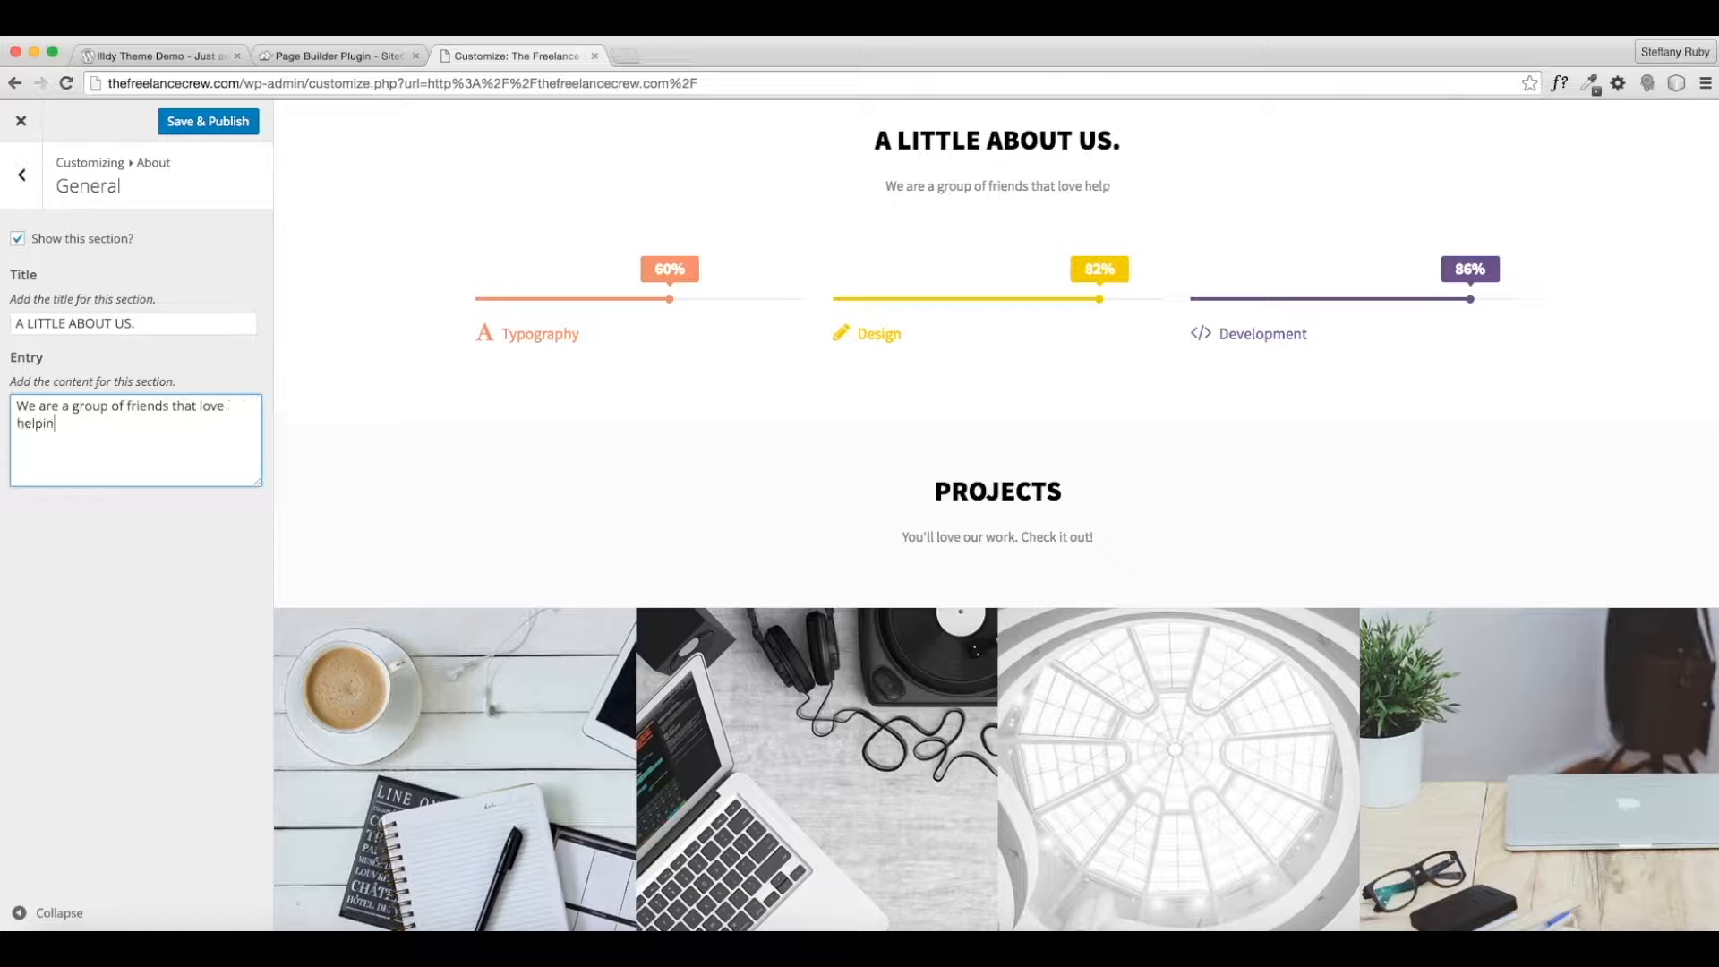
pyautogui.write('g others sucee')
pyautogui.write('ed. Th')
pyautogui.press('BackSpace')
pyautogui.press('BackSpace')
# Add to the About entry: "We have all created successful freelance businesses in many different fields, and would like to help others create their own.".
pyautogui.write('We have all created successful freelance businesses in many areas of')
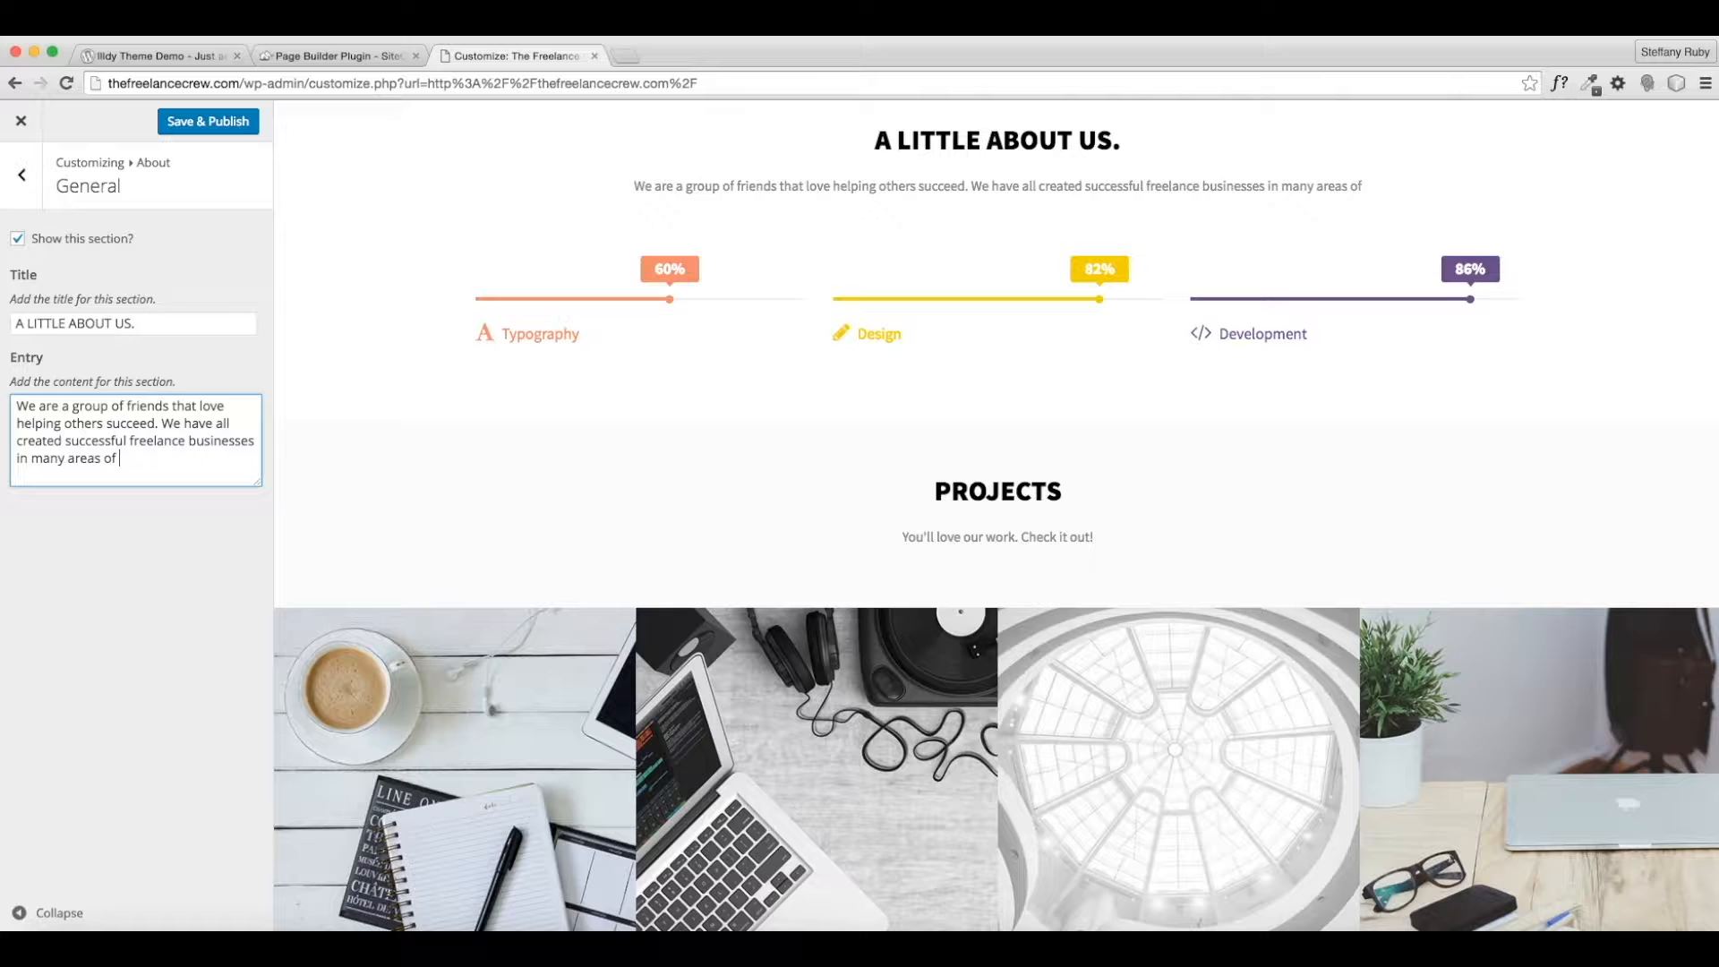
pyautogui.press('BackSpace')
pyautogui.press('BackSpace')
pyautogui.press('BackSpace')
pyautogui.press('BackSpace')
pyautogui.press('BackSpace')
pyautogui.press('BackSpace')
pyautogui.press('BackSpace')
pyautogui.press('BackSpace')
pyautogui.press('BackSpace')
pyautogui.write('d')
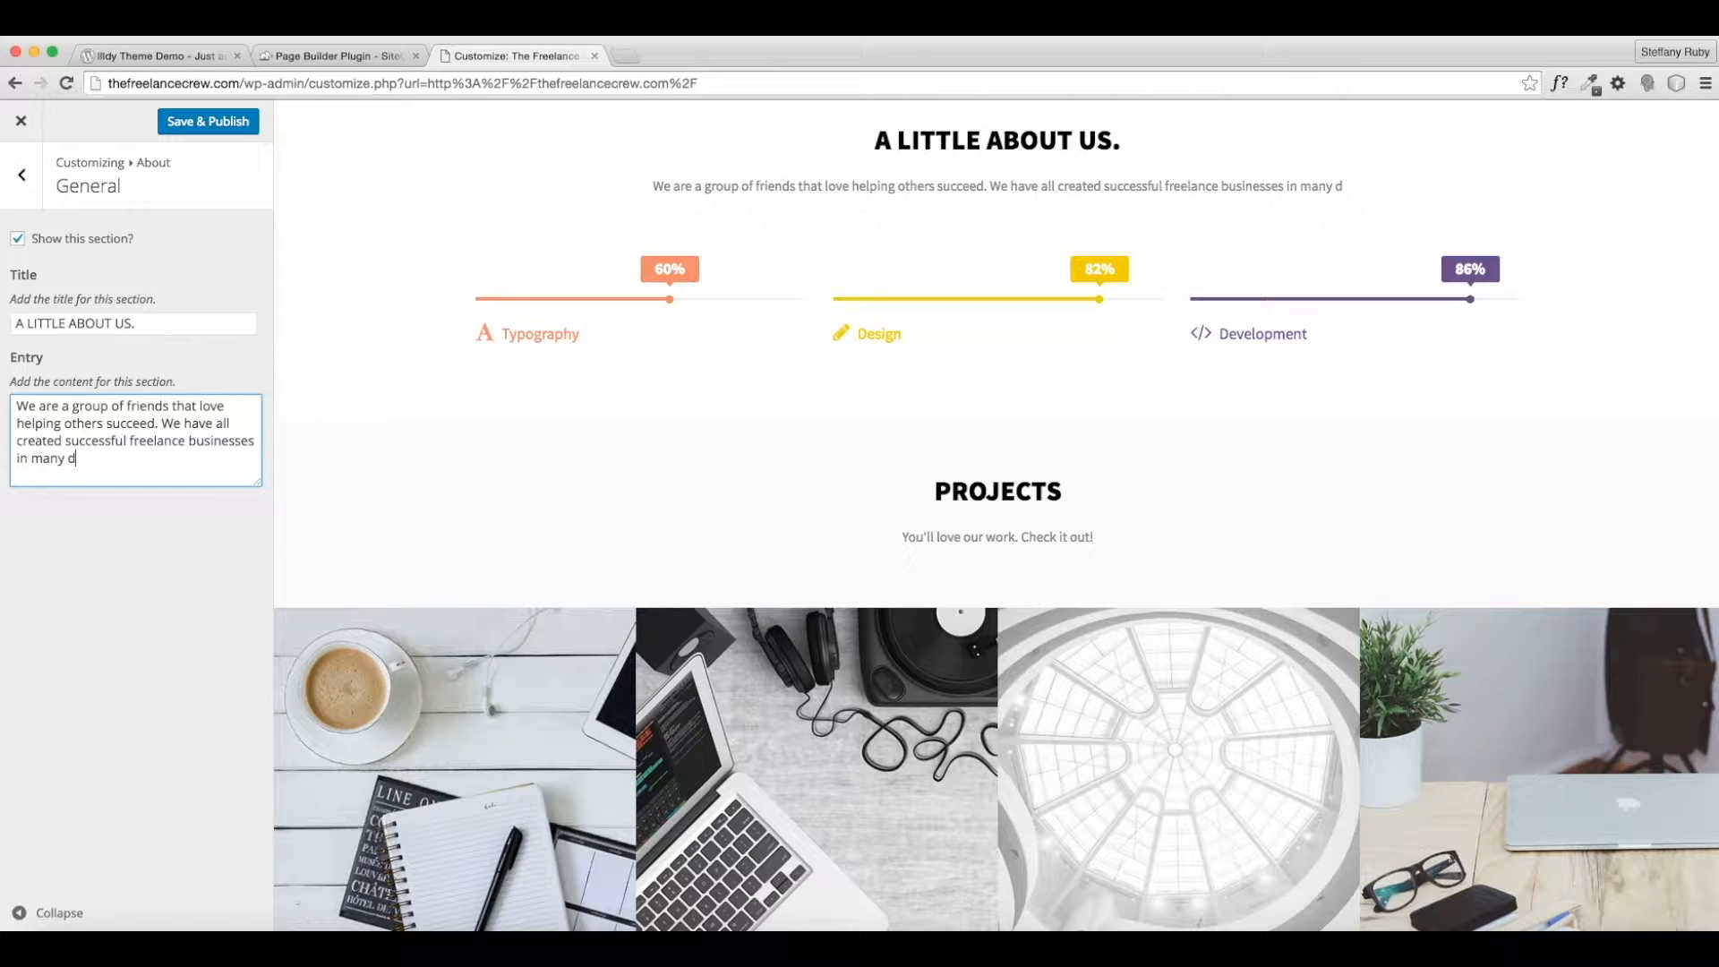
pyautogui.write('ifferent field')
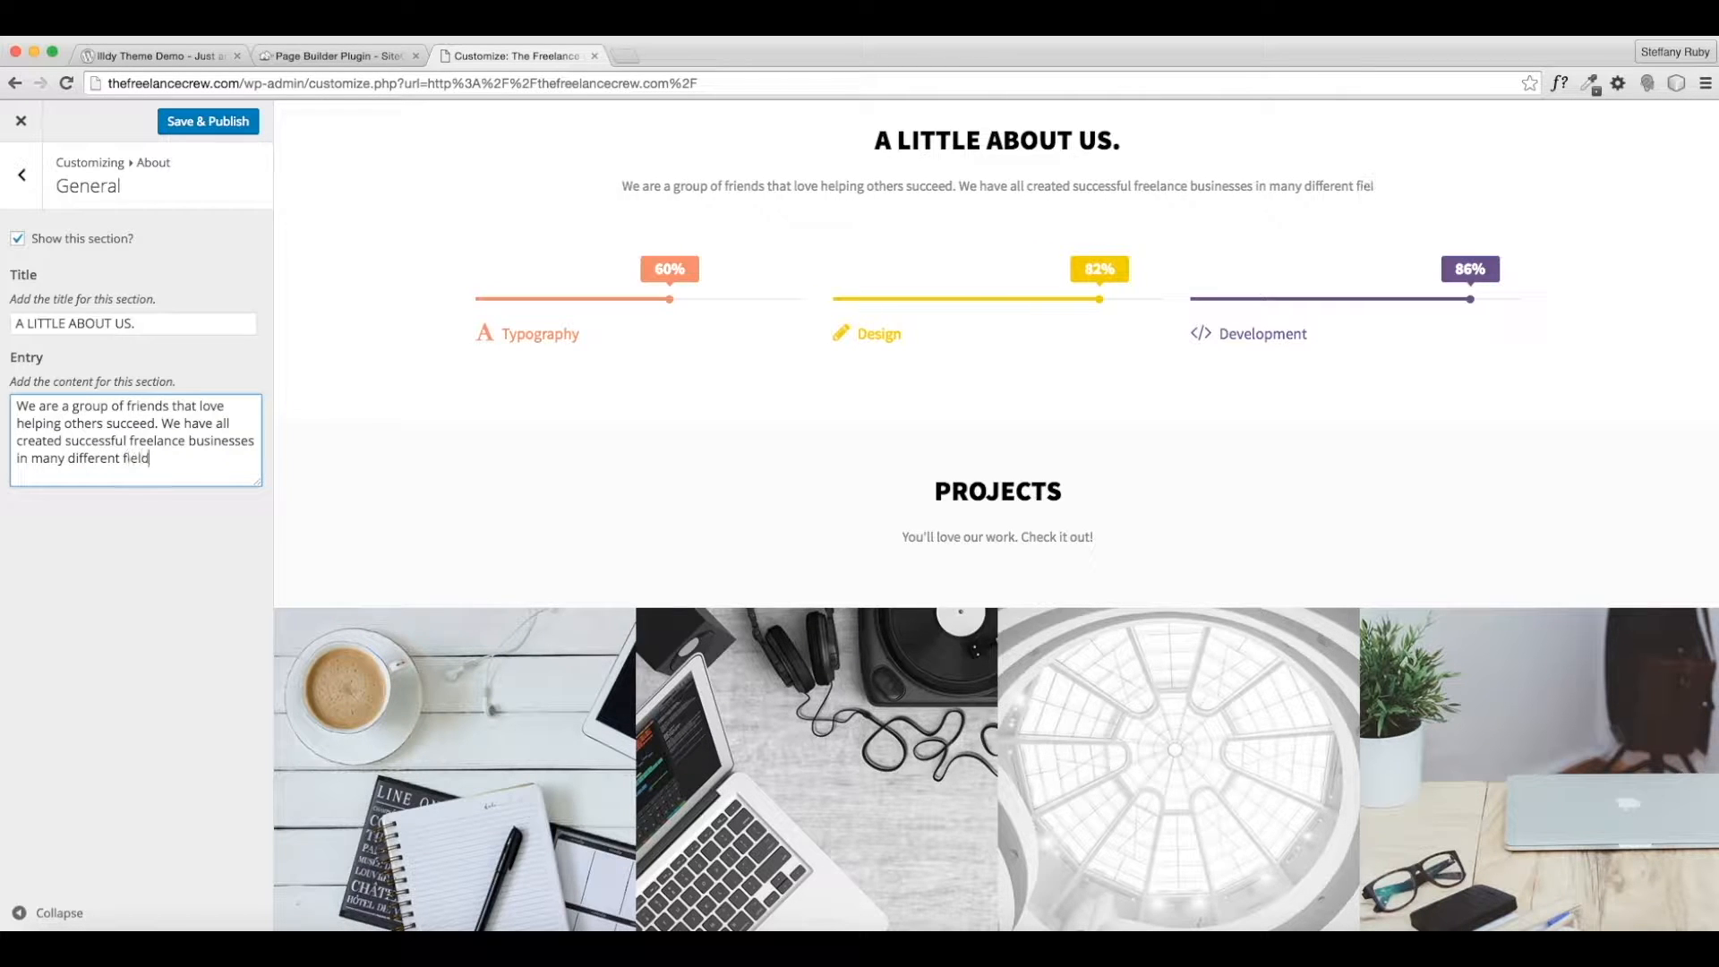
pyautogui.write('s, and would like t')
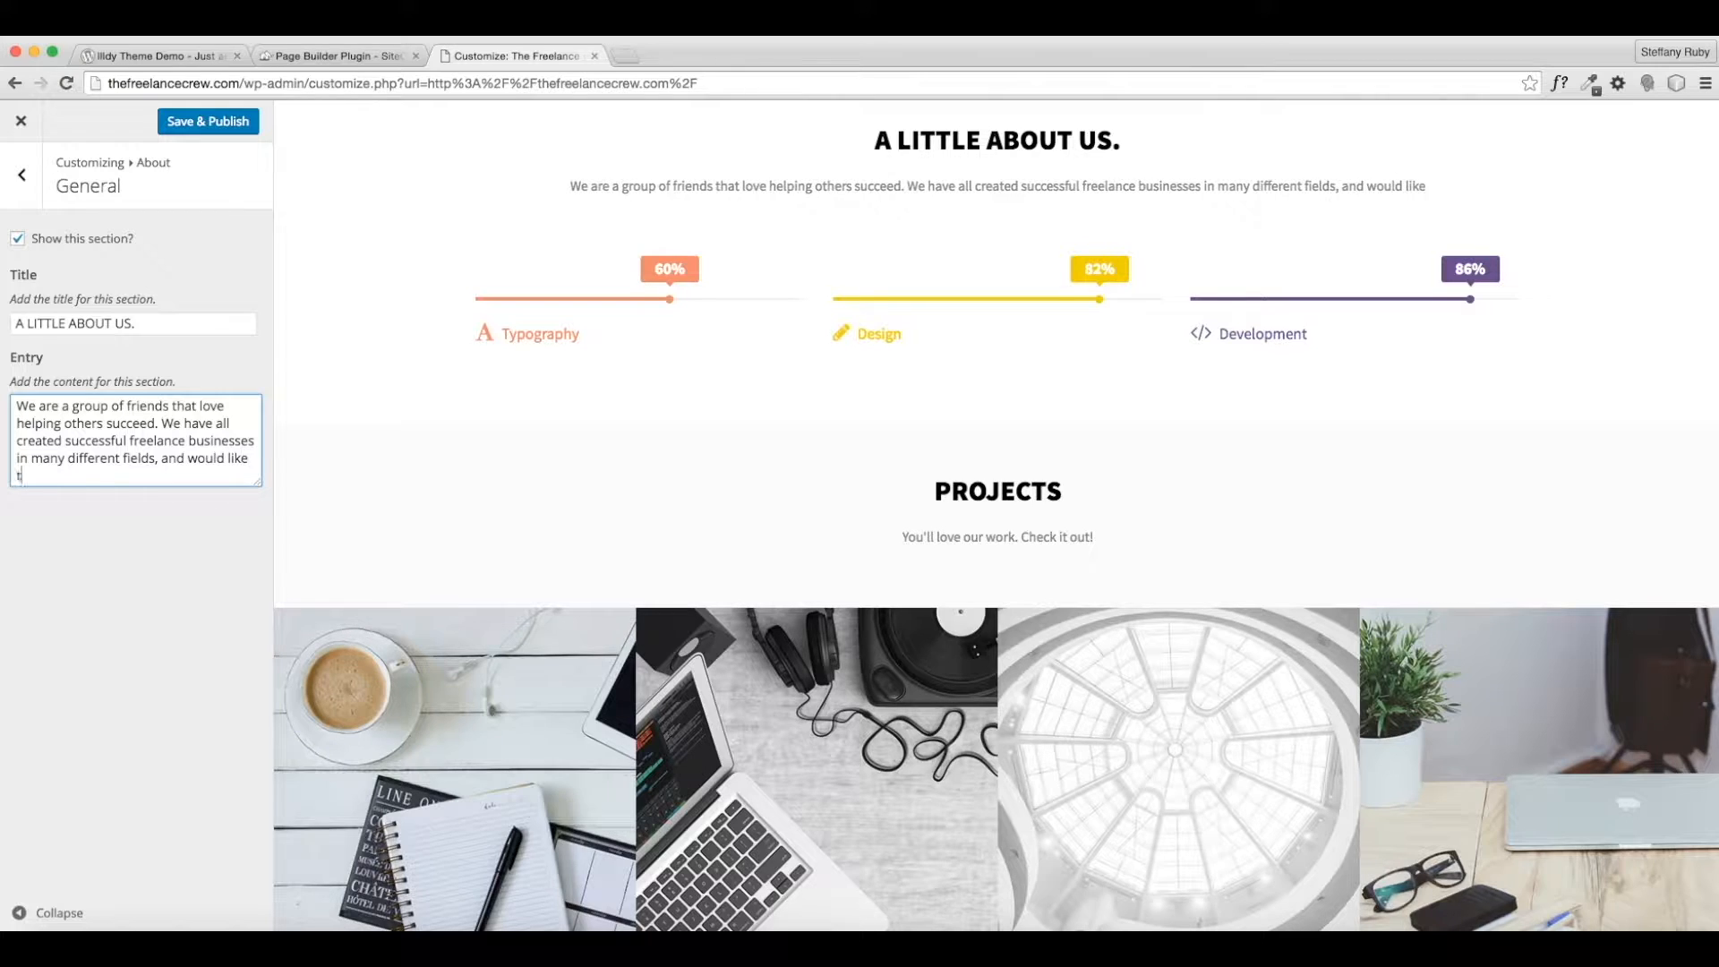
pyautogui.write('o help others')
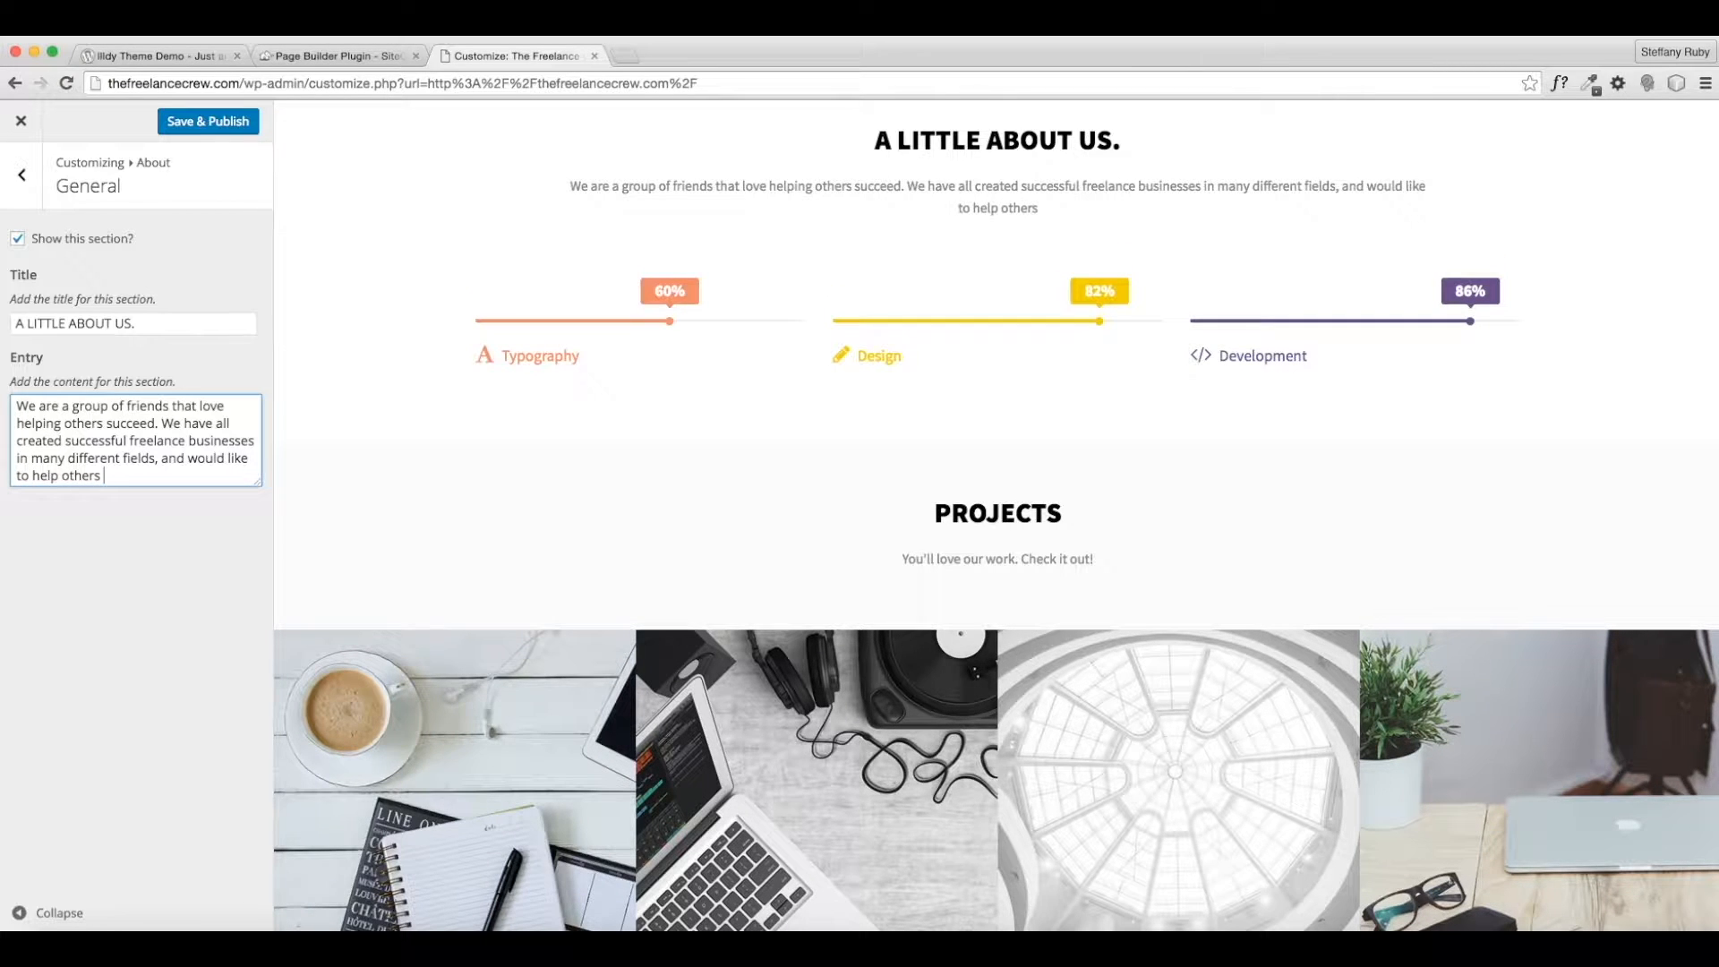
pyautogui.write(' create their own.')
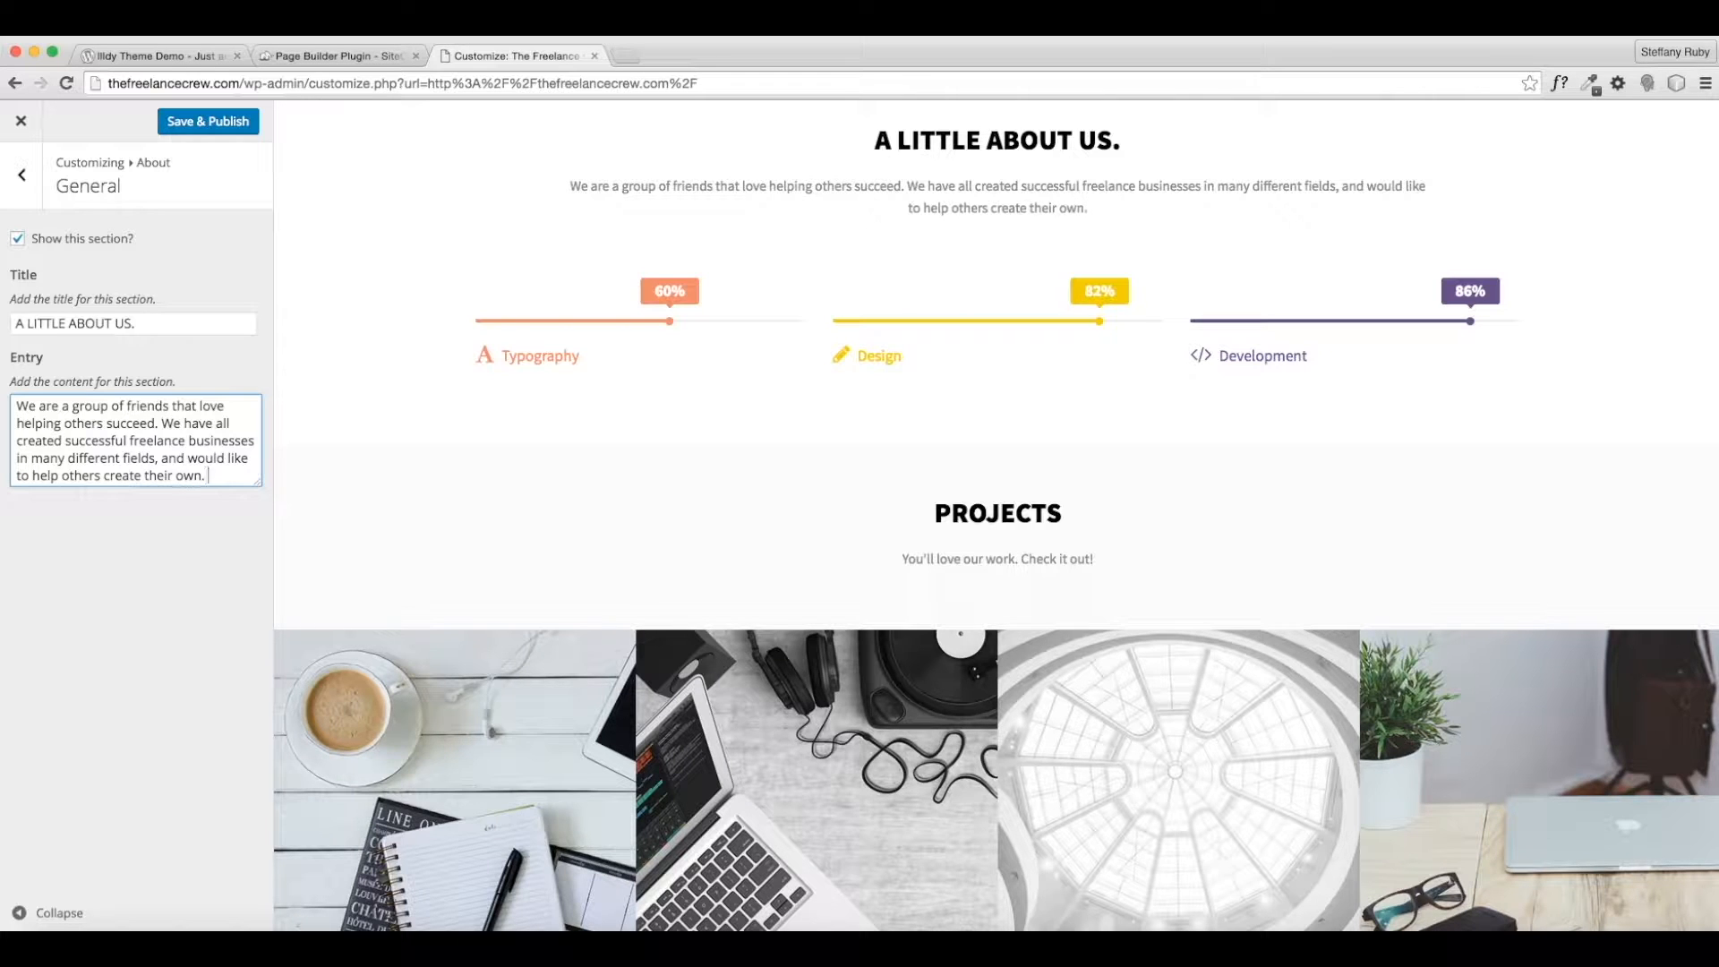
# Finish the About entry with "So we got our crew together and started The Freelance Crew. Welcome to our website.".
pyautogui.write(' Thats wh')
pyautogui.press('BackSpace')
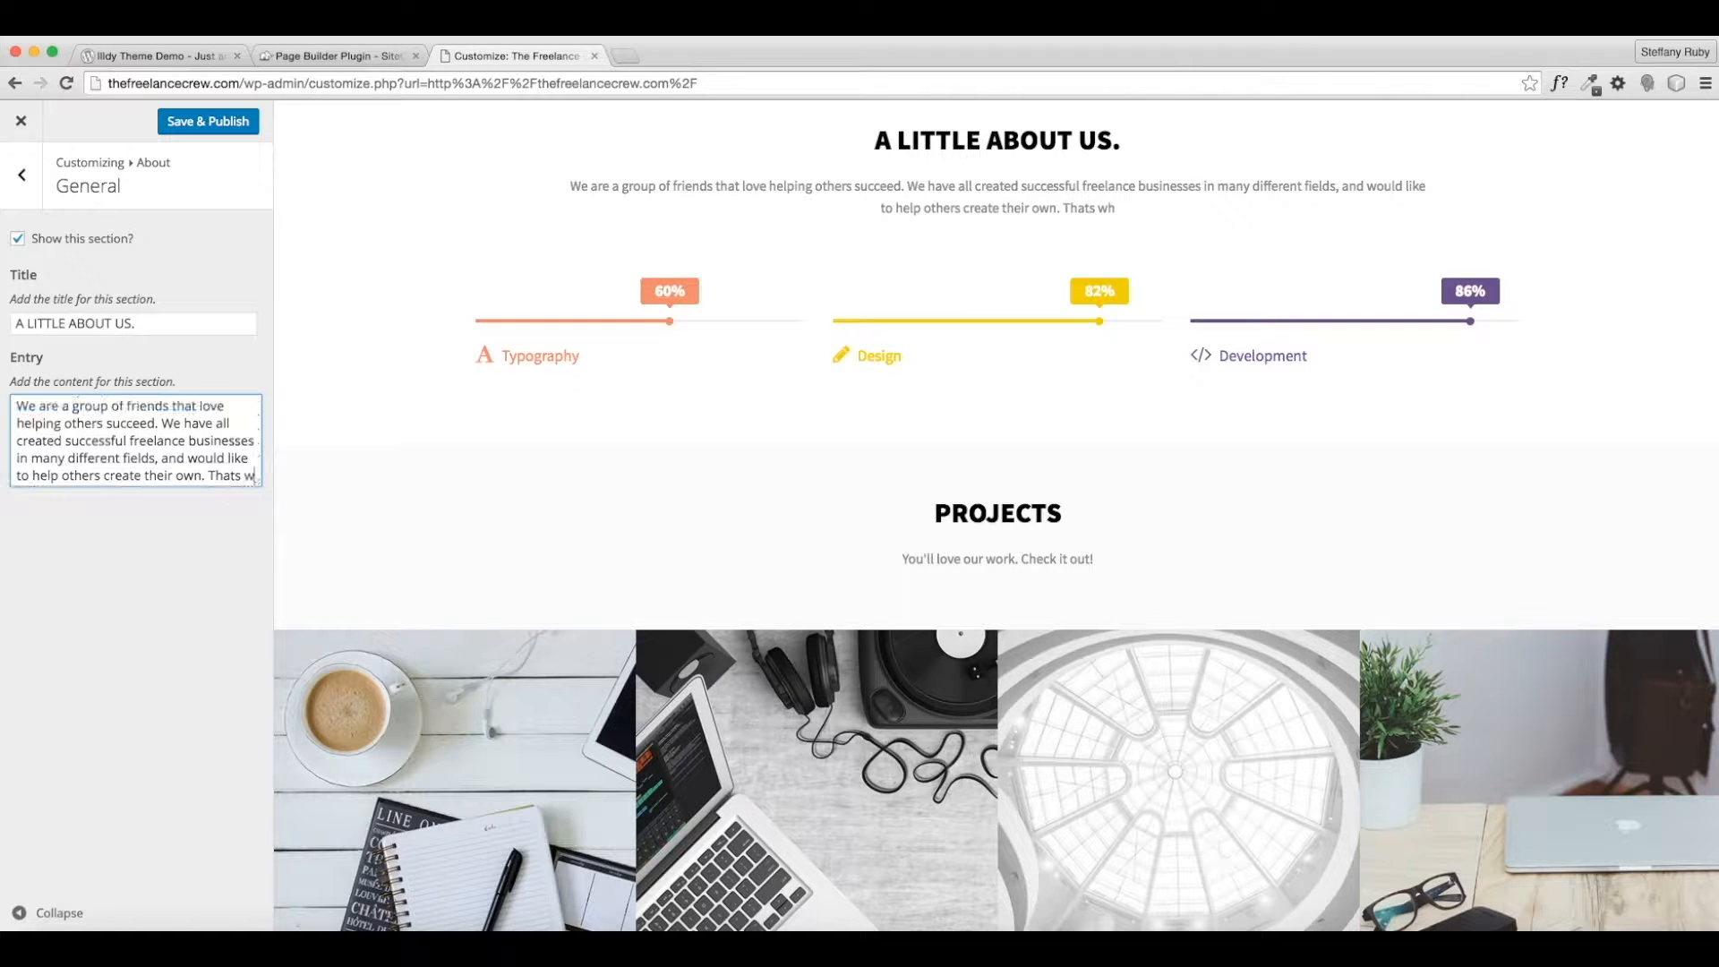
pyautogui.write('So we got our crew together and ')
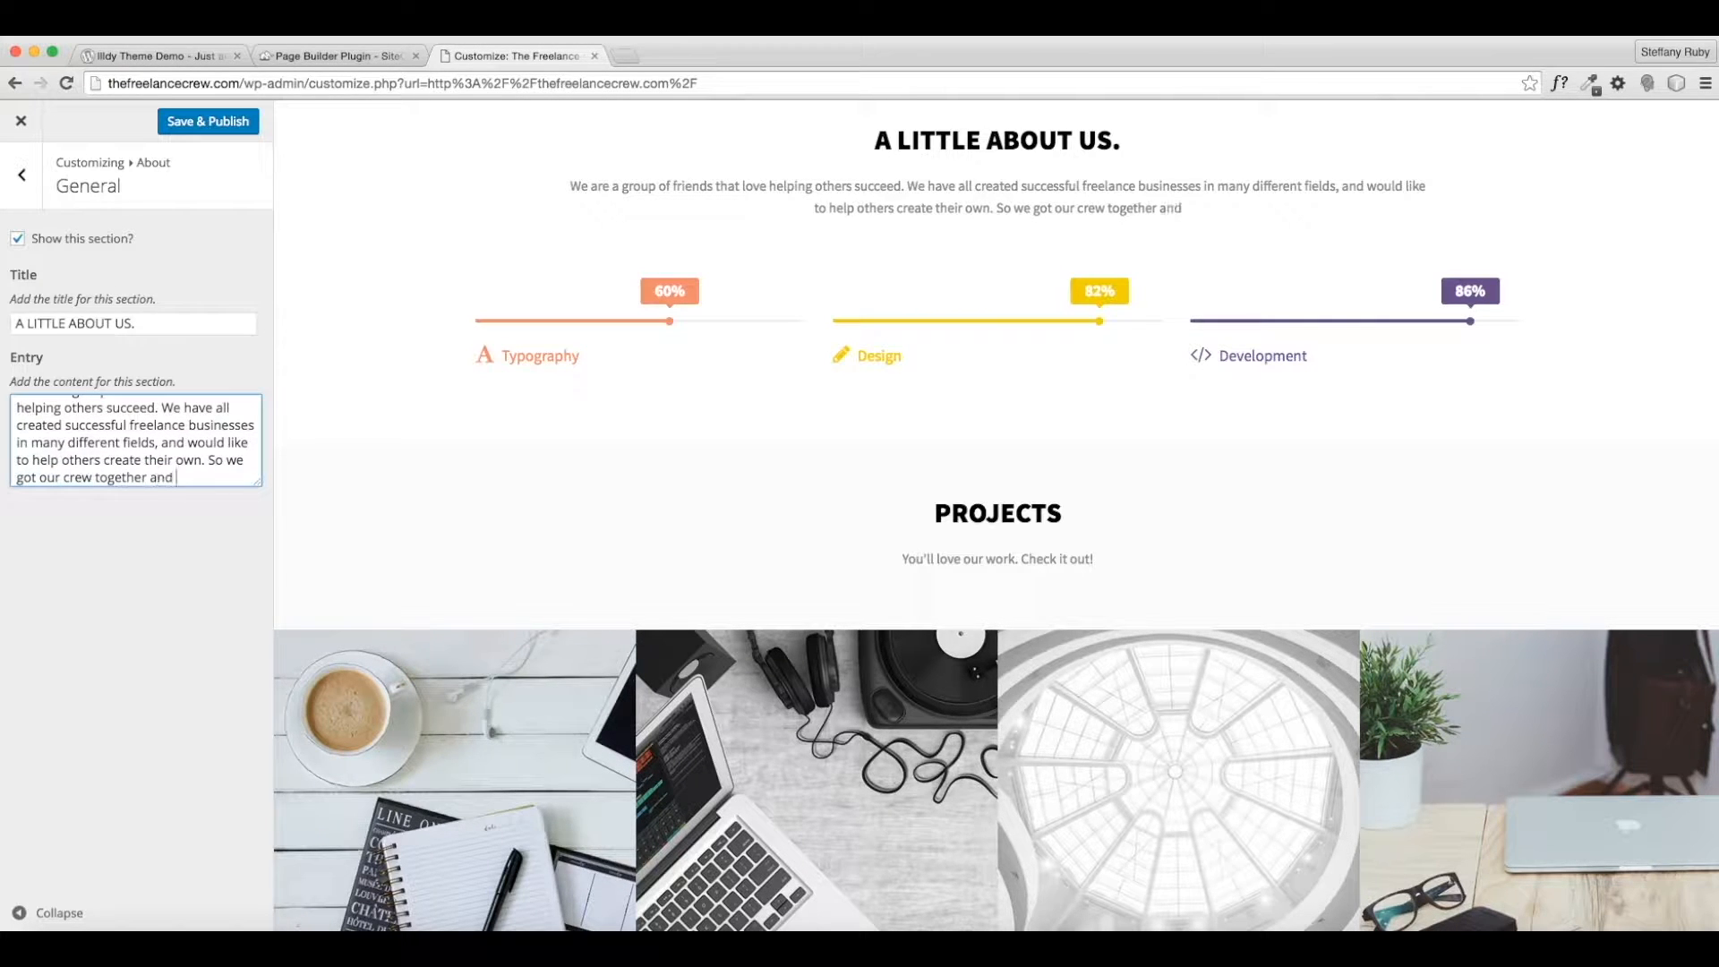
pyautogui.write('started The C')
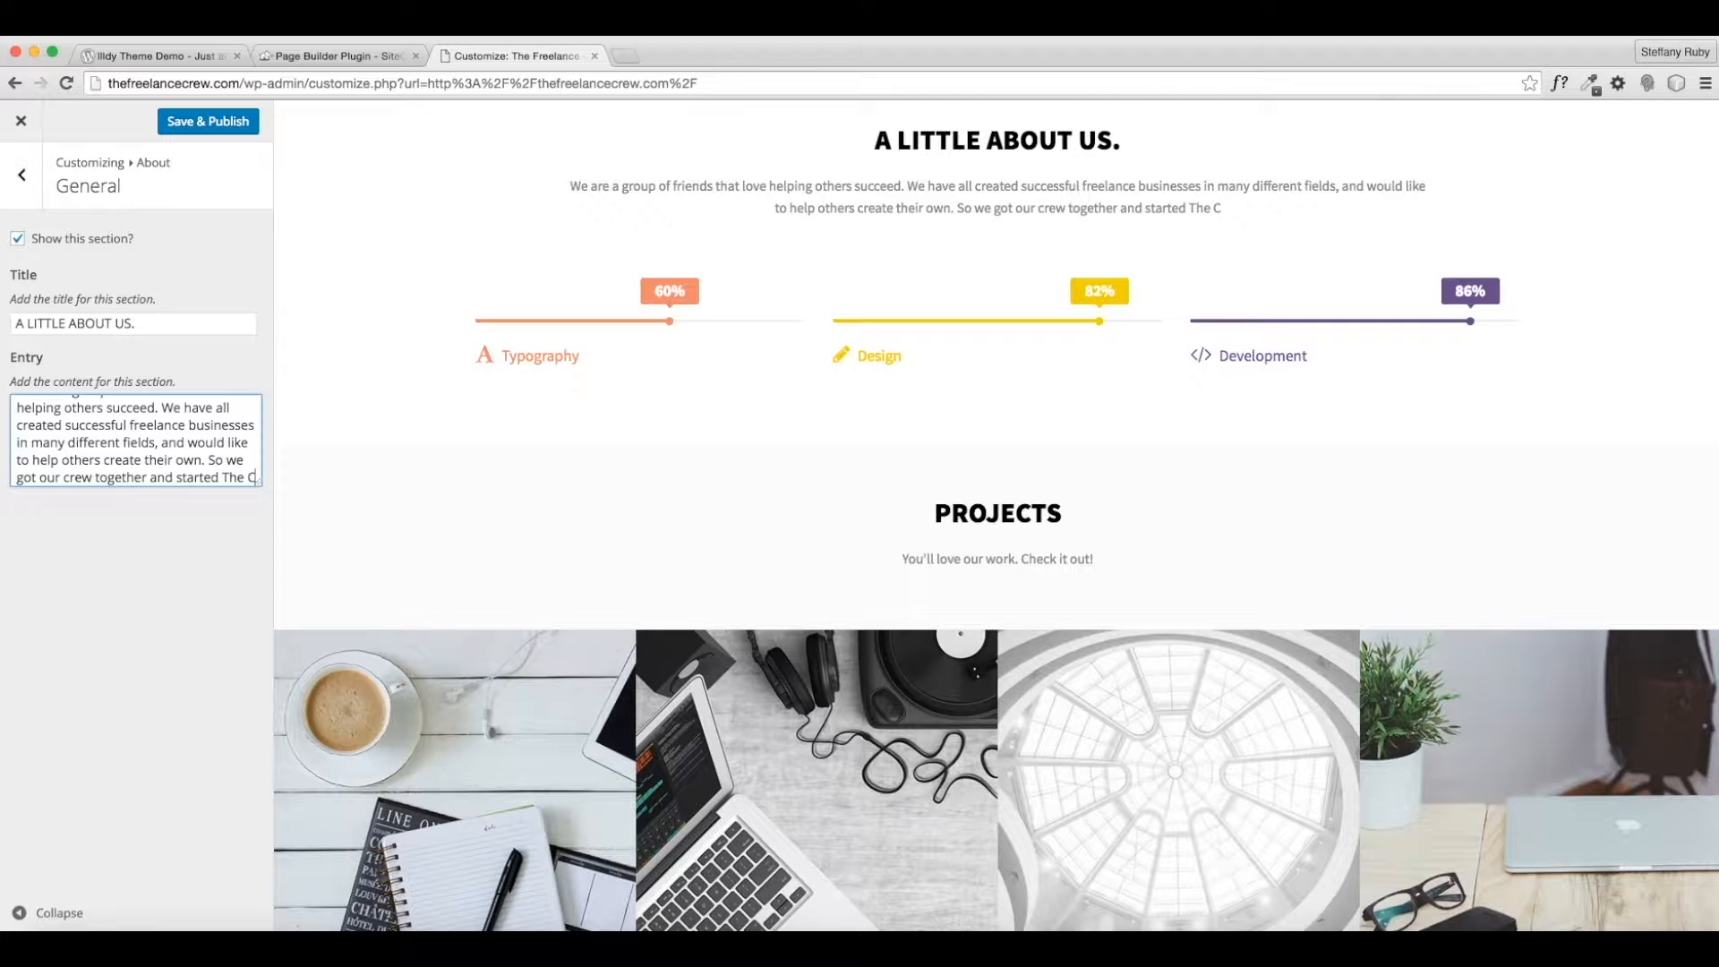
pyautogui.press('BackSpace')
pyautogui.write('Freelan')
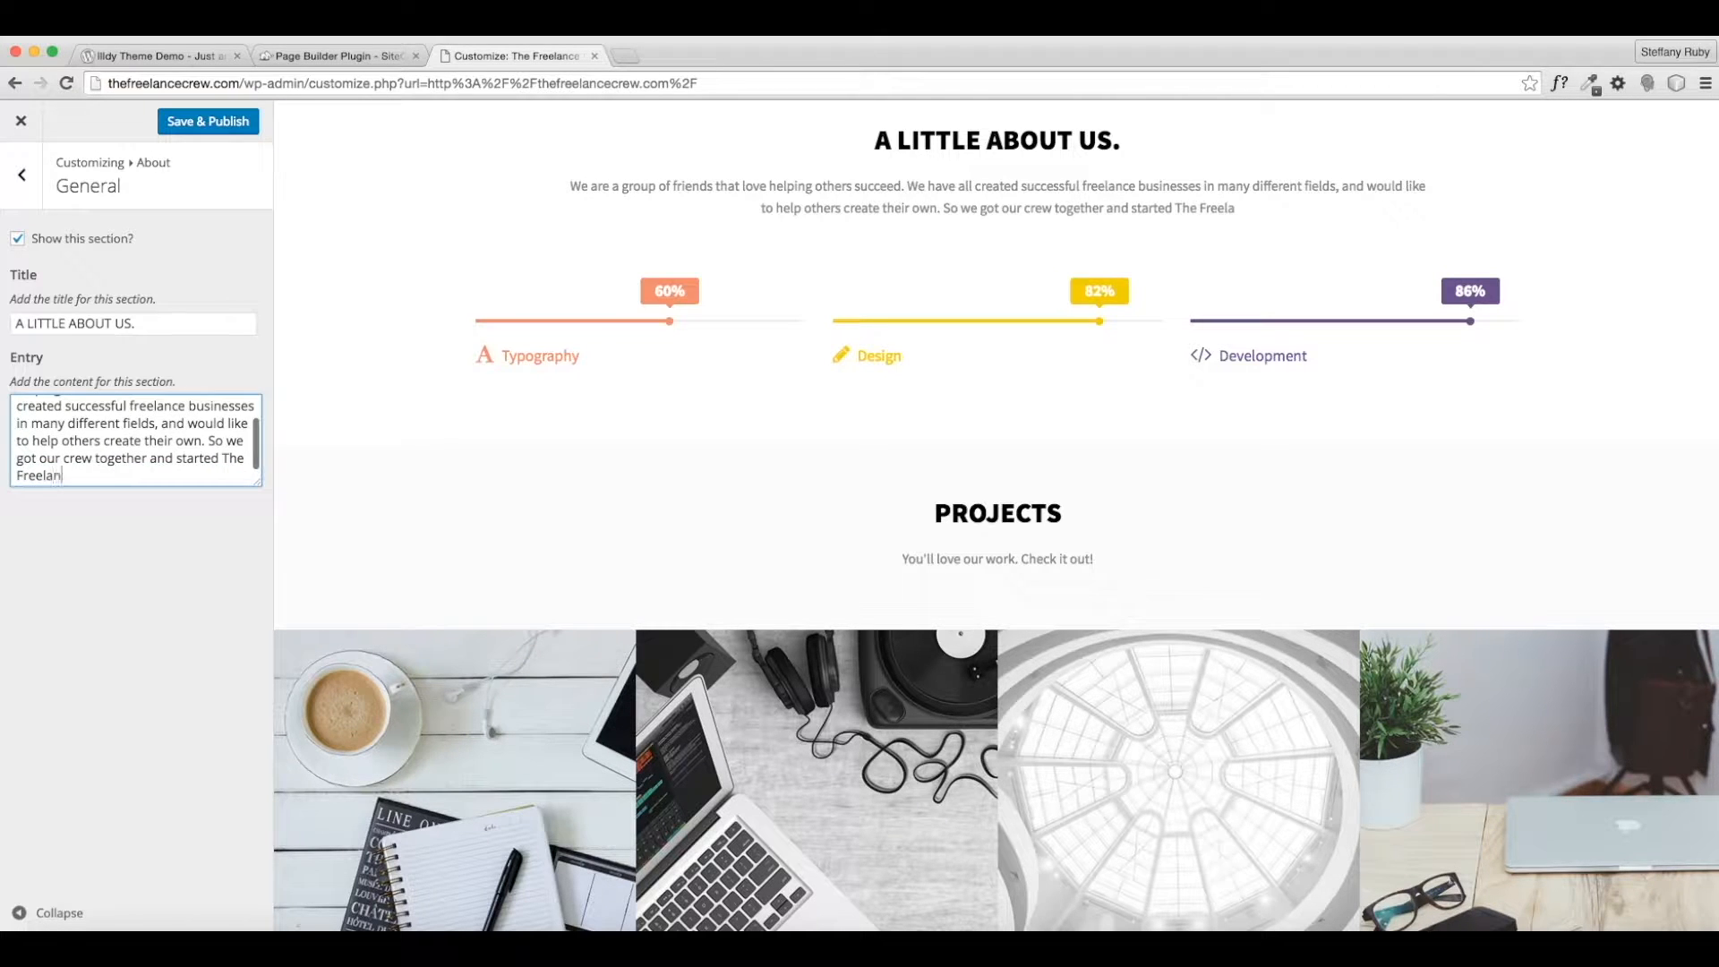
pyautogui.write('ce Crew. Welcome to our we')
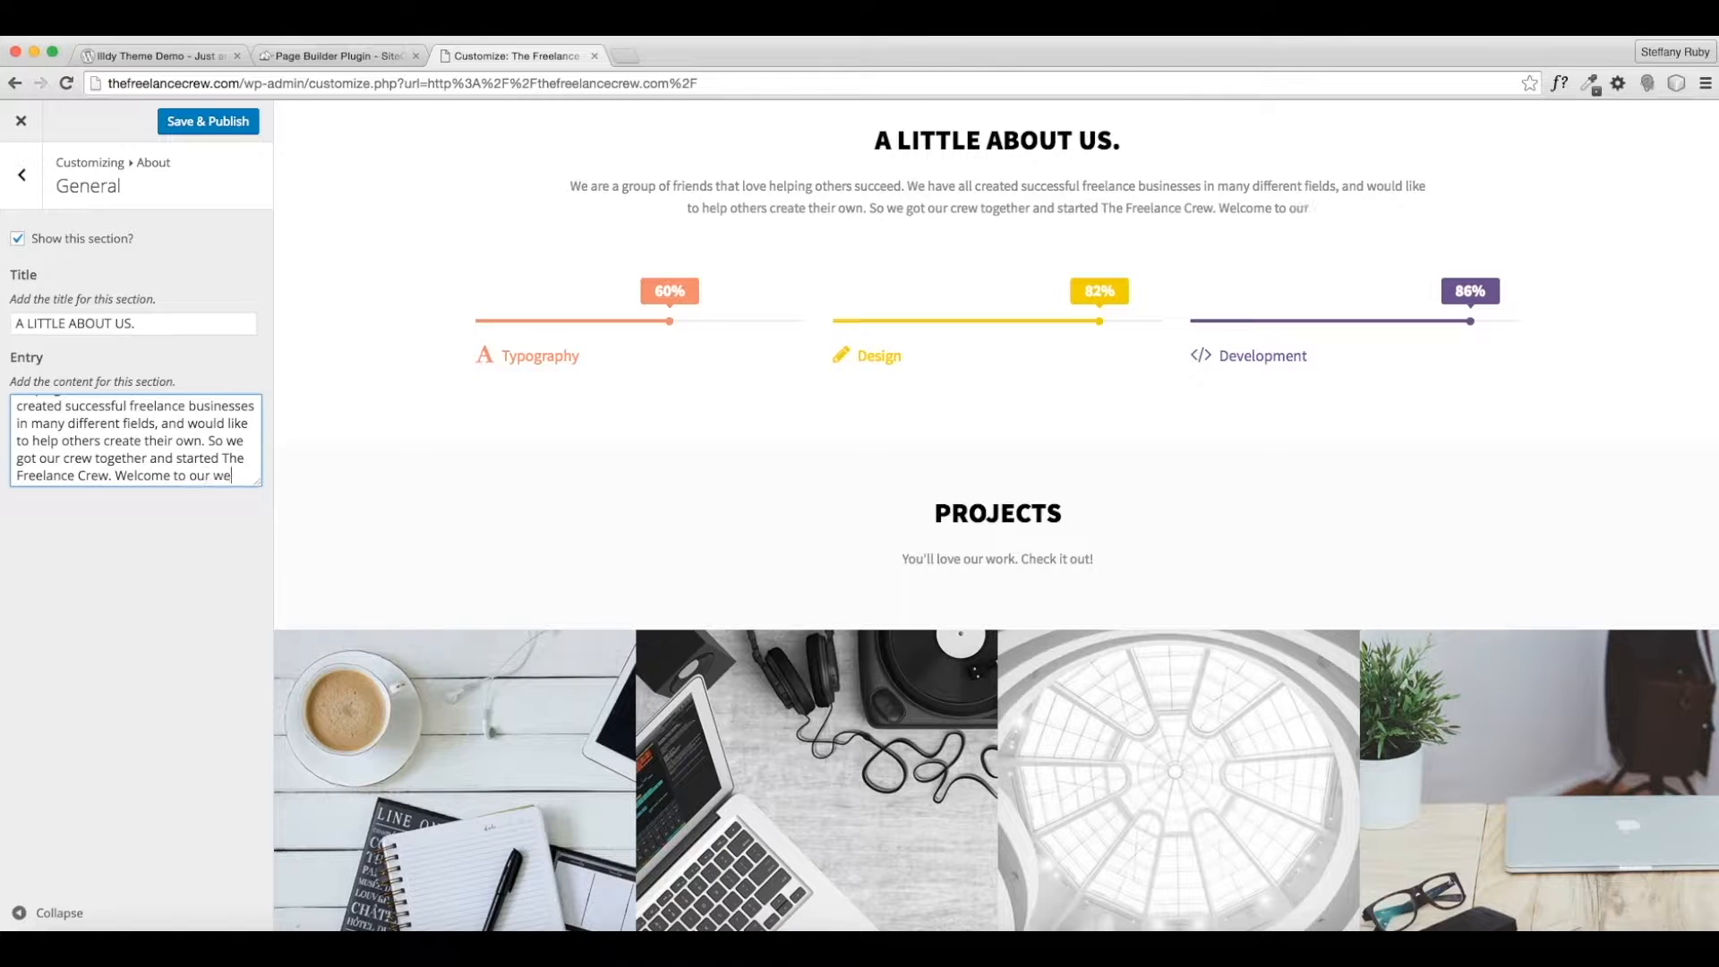
pyautogui.write('bsite.')
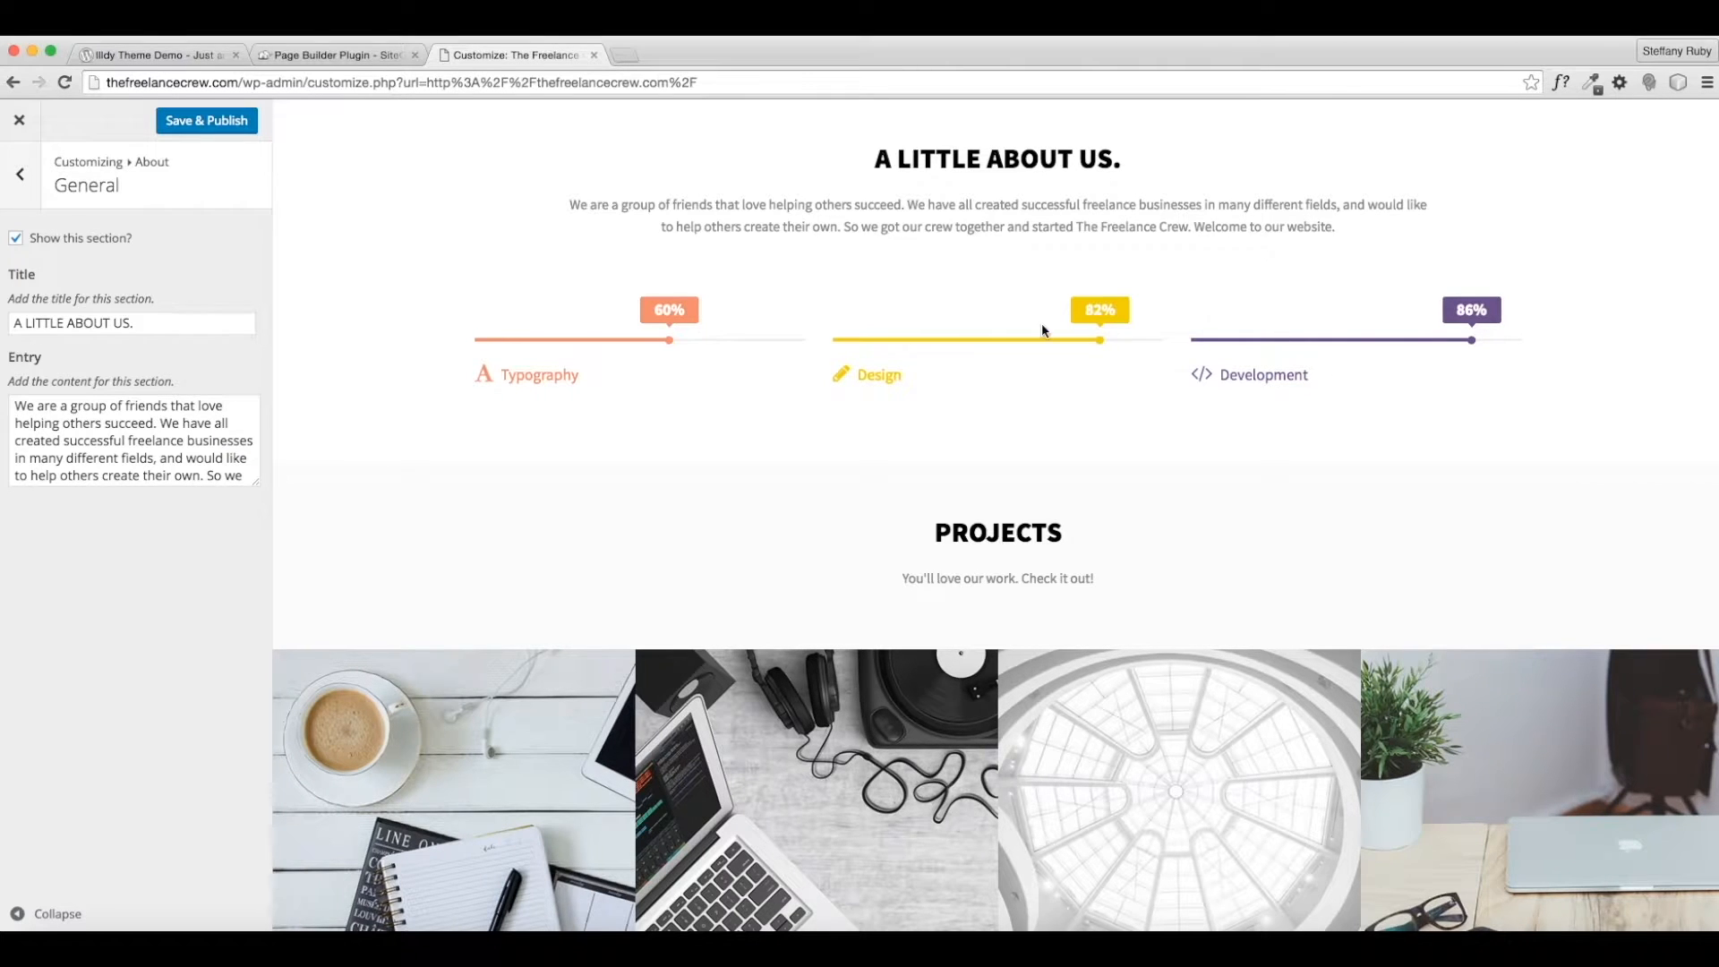
# Add an [Illdy] - Skill widget to the About section's front page sidebar.
pyautogui.scroll(-1, 498, 326)
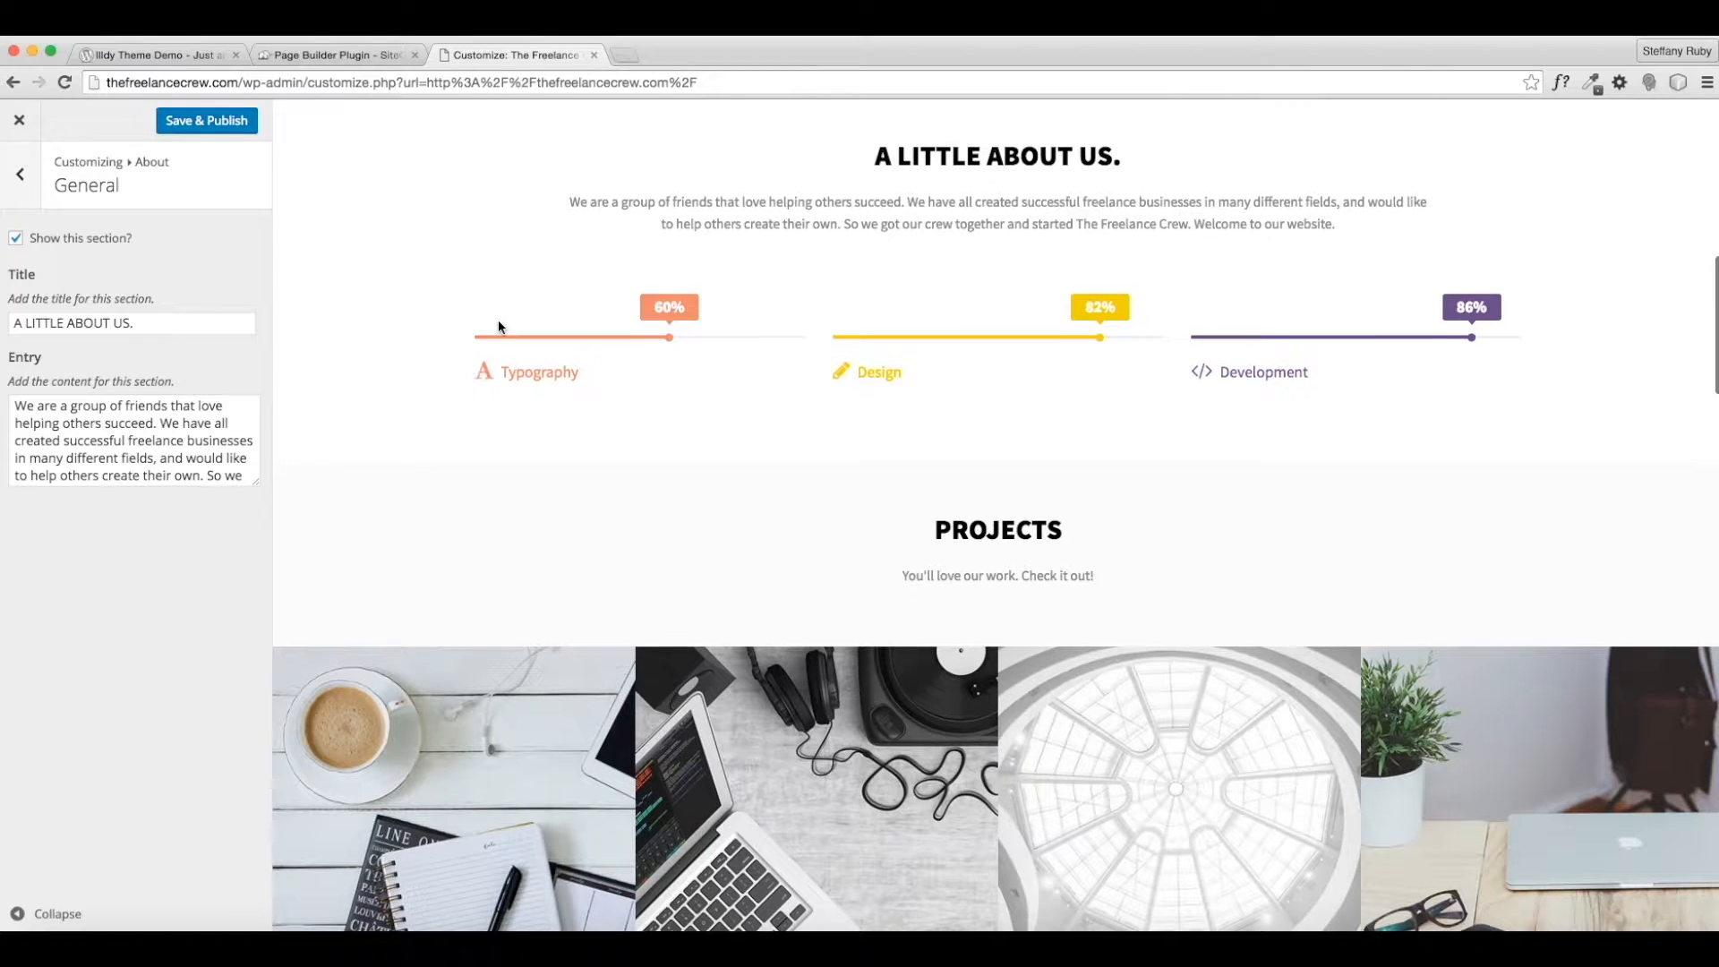
pyautogui.click(20, 179)
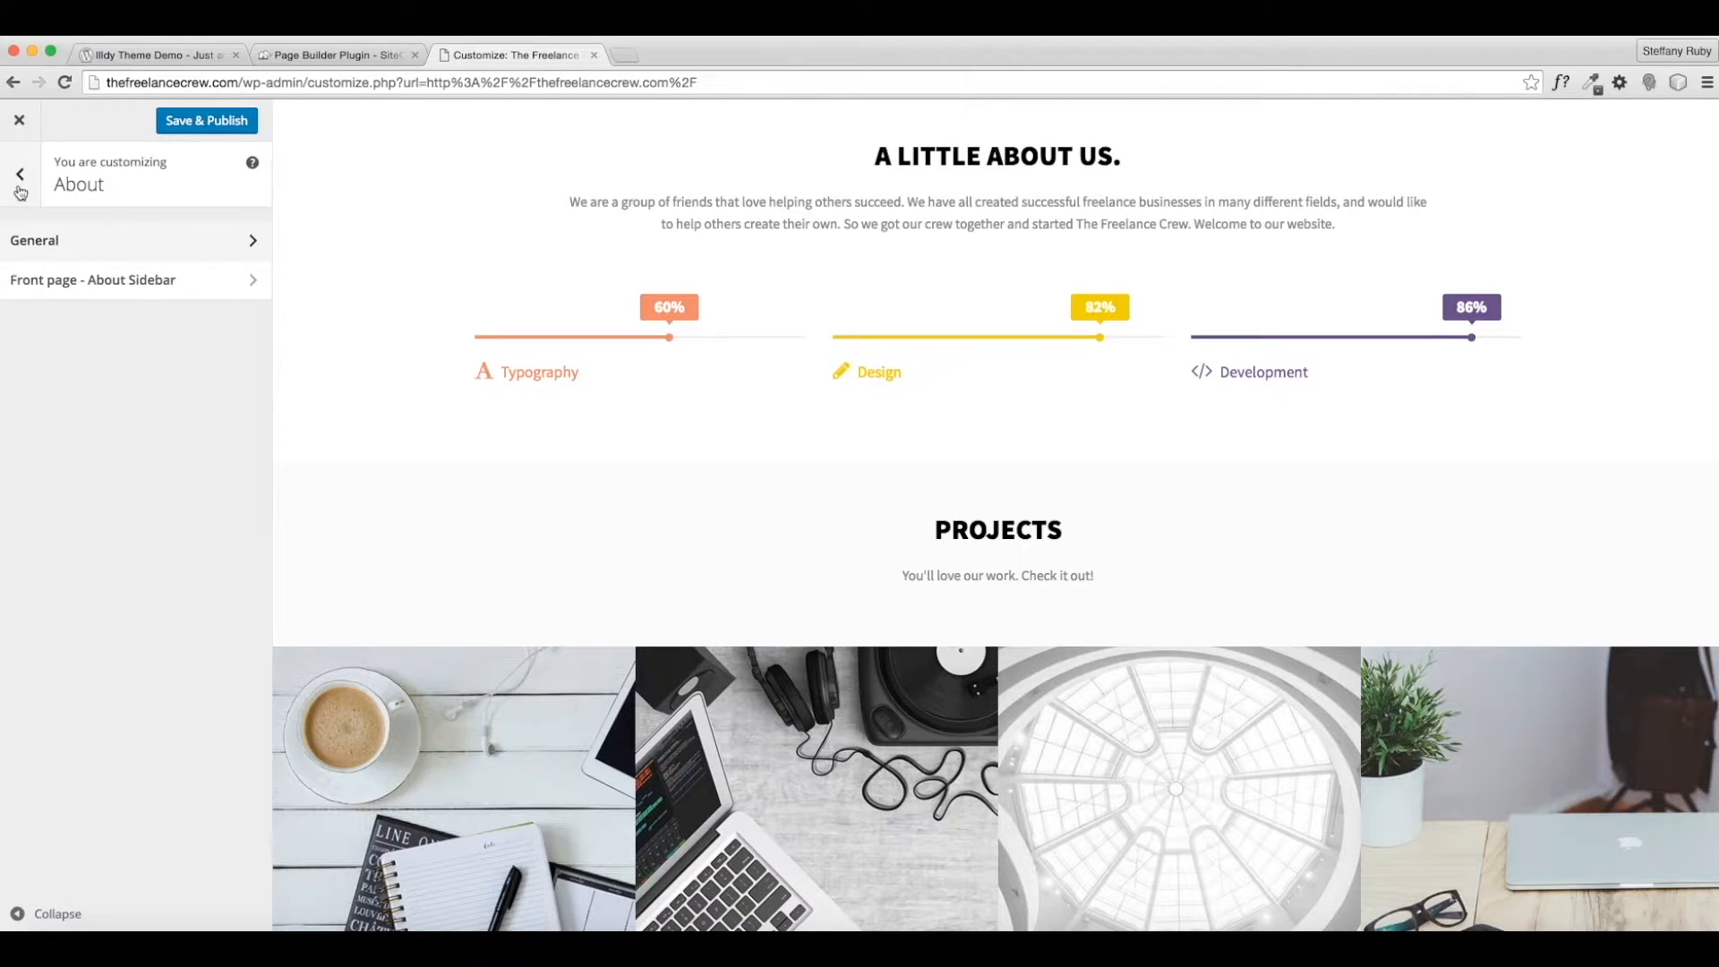
pyautogui.click(134, 281)
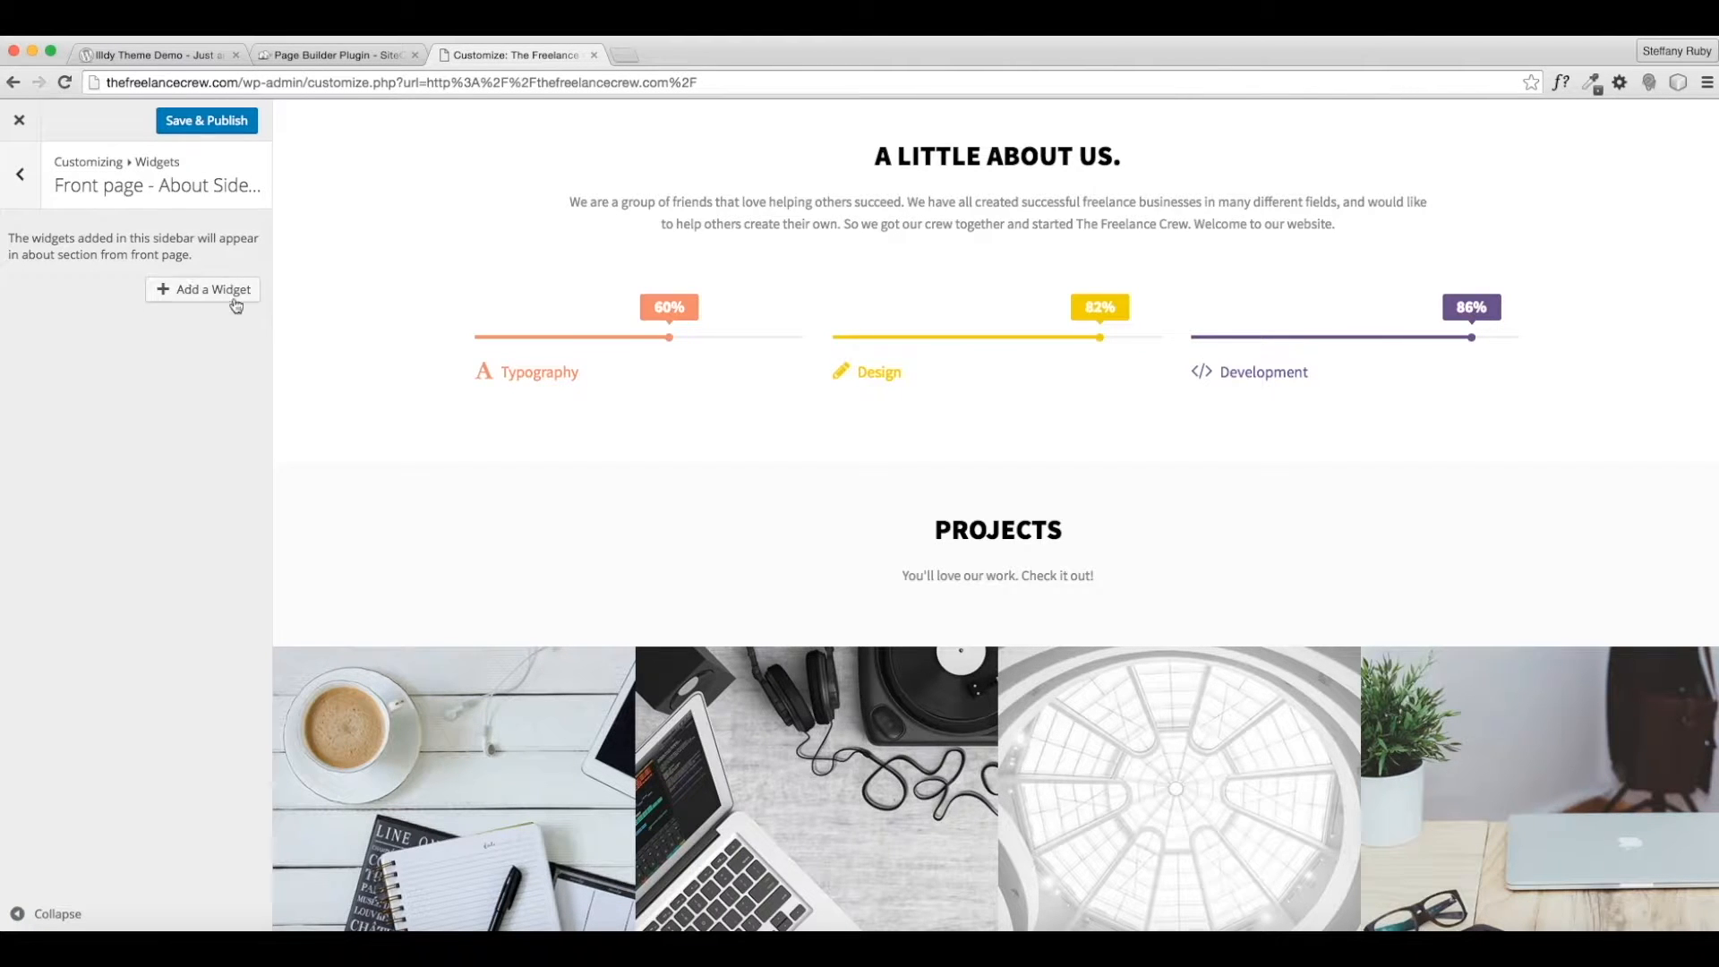
pyautogui.click(196, 294)
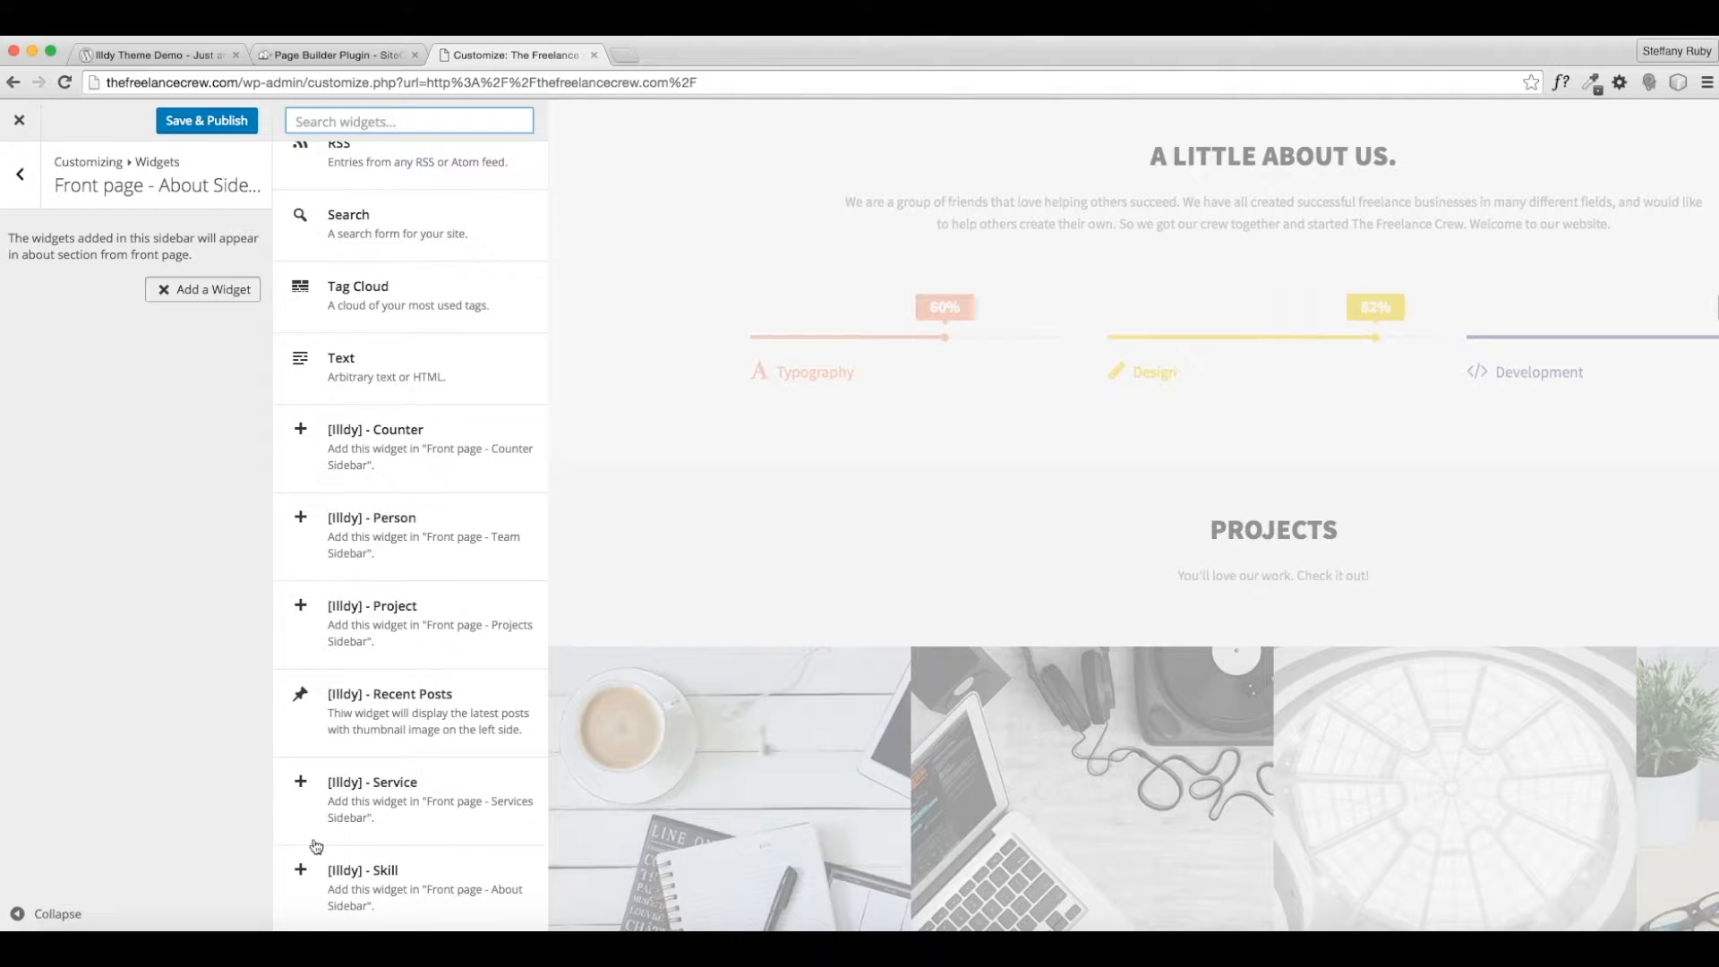
pyautogui.click(404, 895)
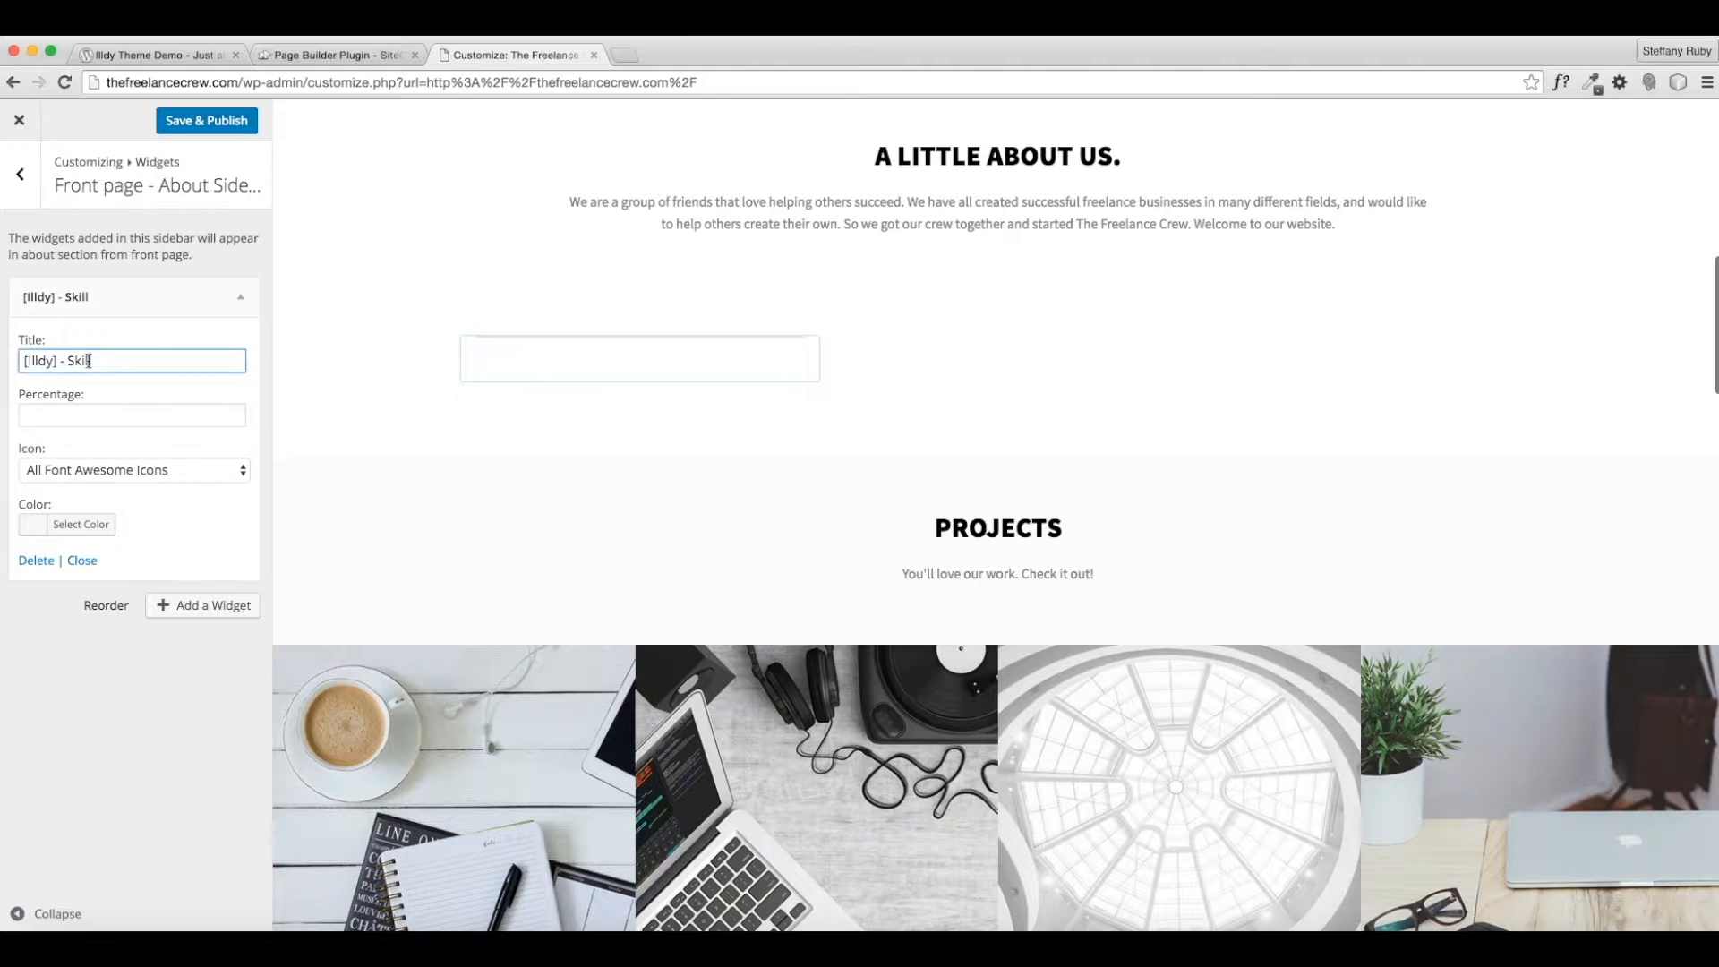
# Title the new skill widget "Business Creation" and set its percentage to 90.
pyautogui.moveTo(123, 359); pyautogui.dragTo(25, 351)
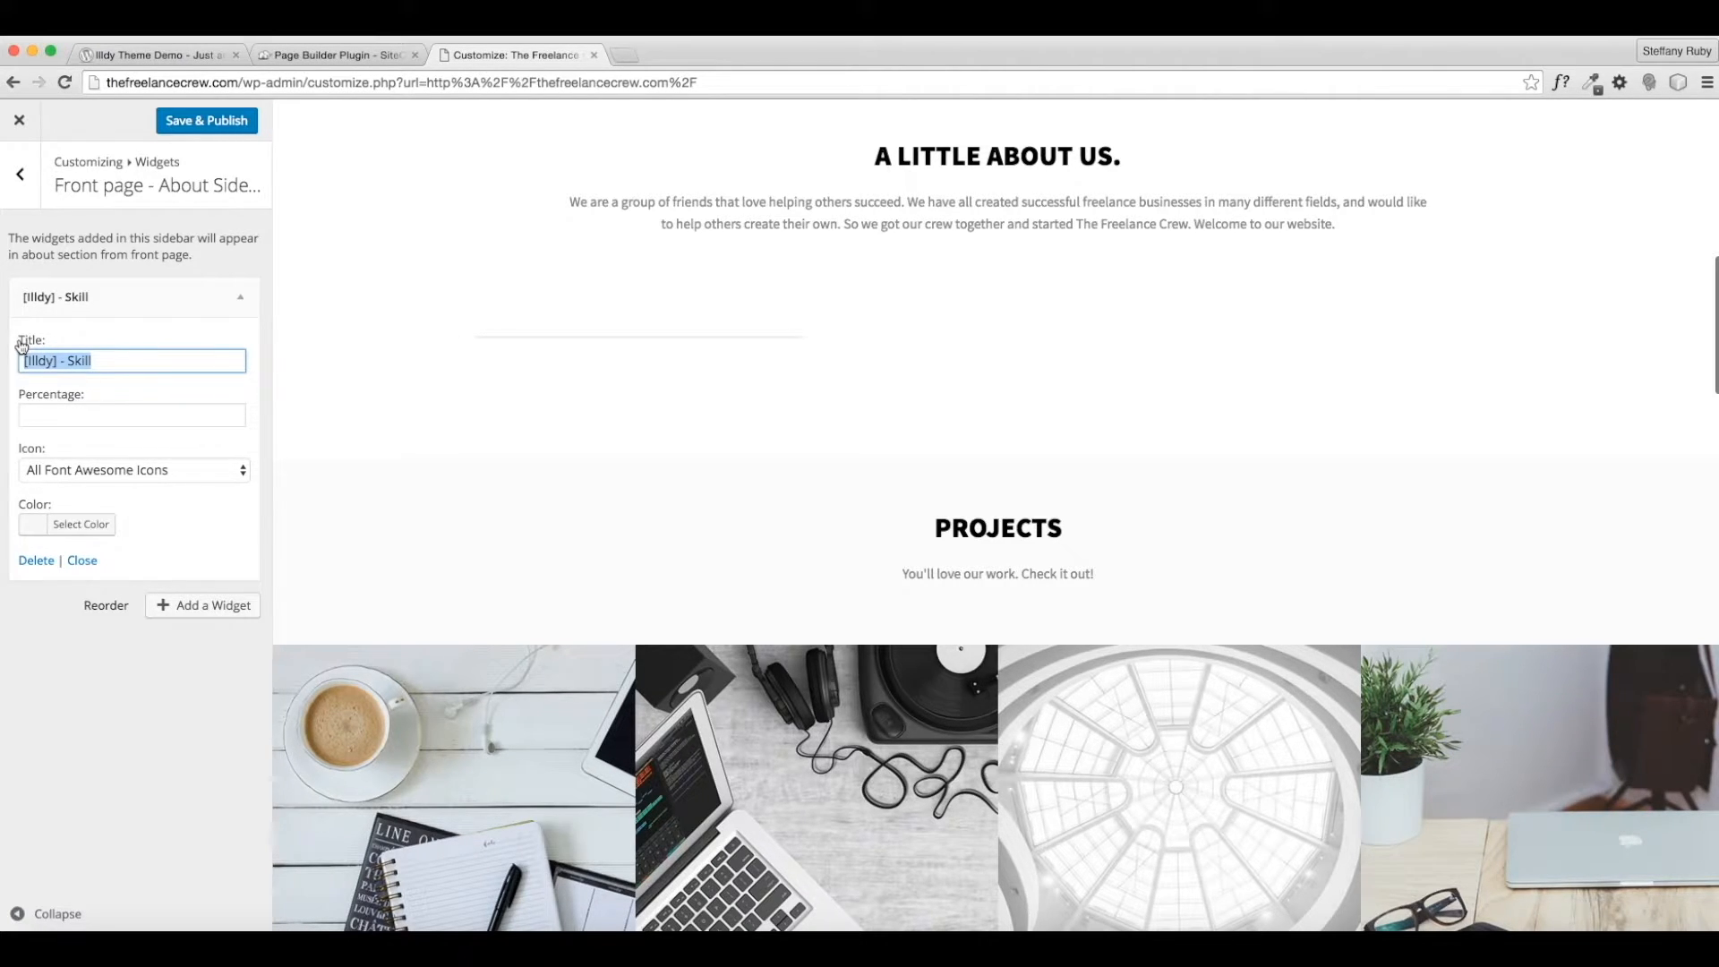
pyautogui.write('Business Creation')
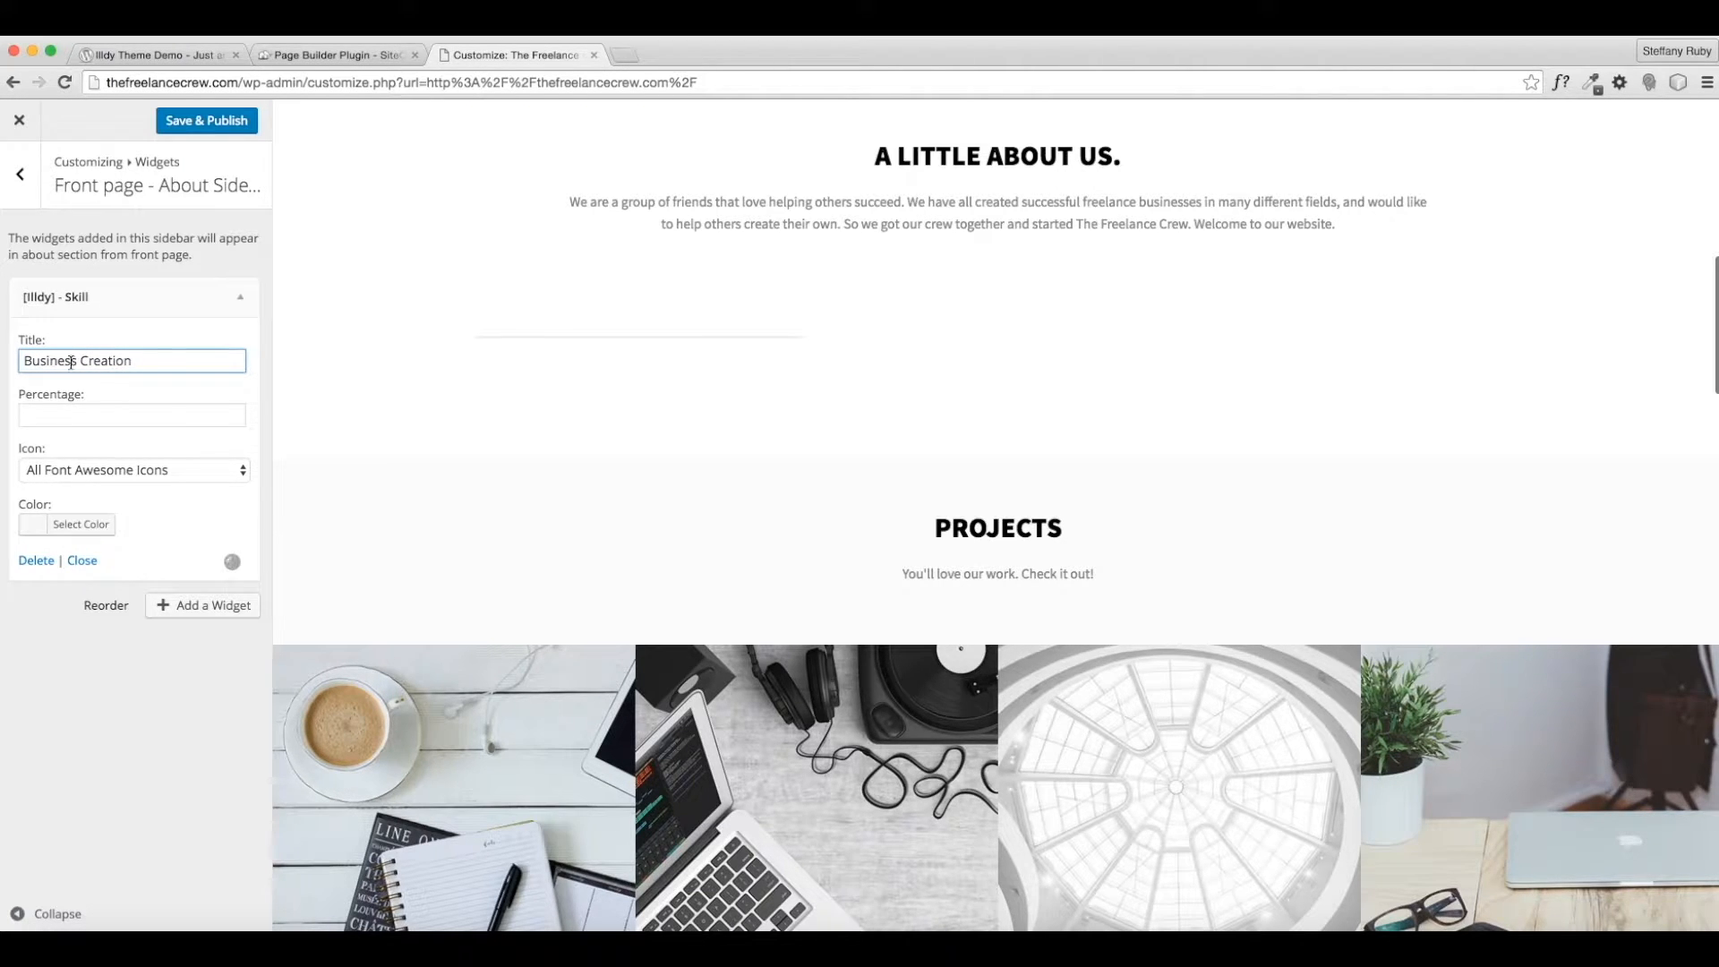
pyautogui.click(81, 414)
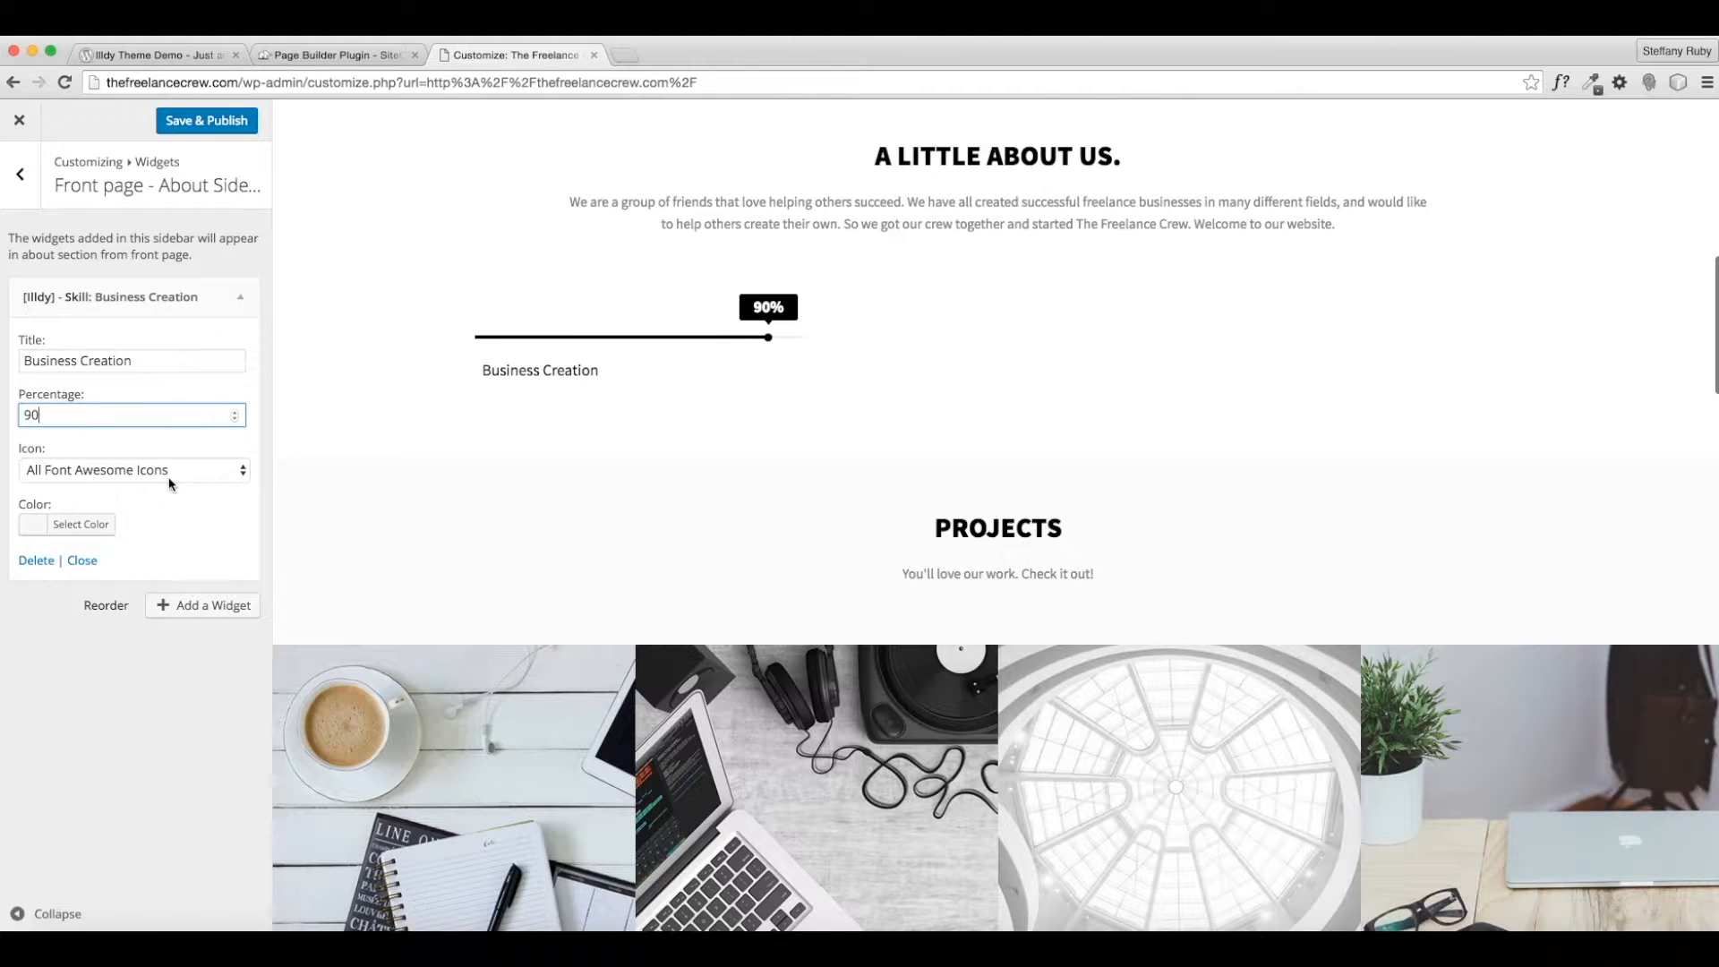
# Try the fa-angle-left icon and the fa-briefcase icon on the Business Creation skill.
pyautogui.click(169, 478)
pyautogui.click(138, 749)
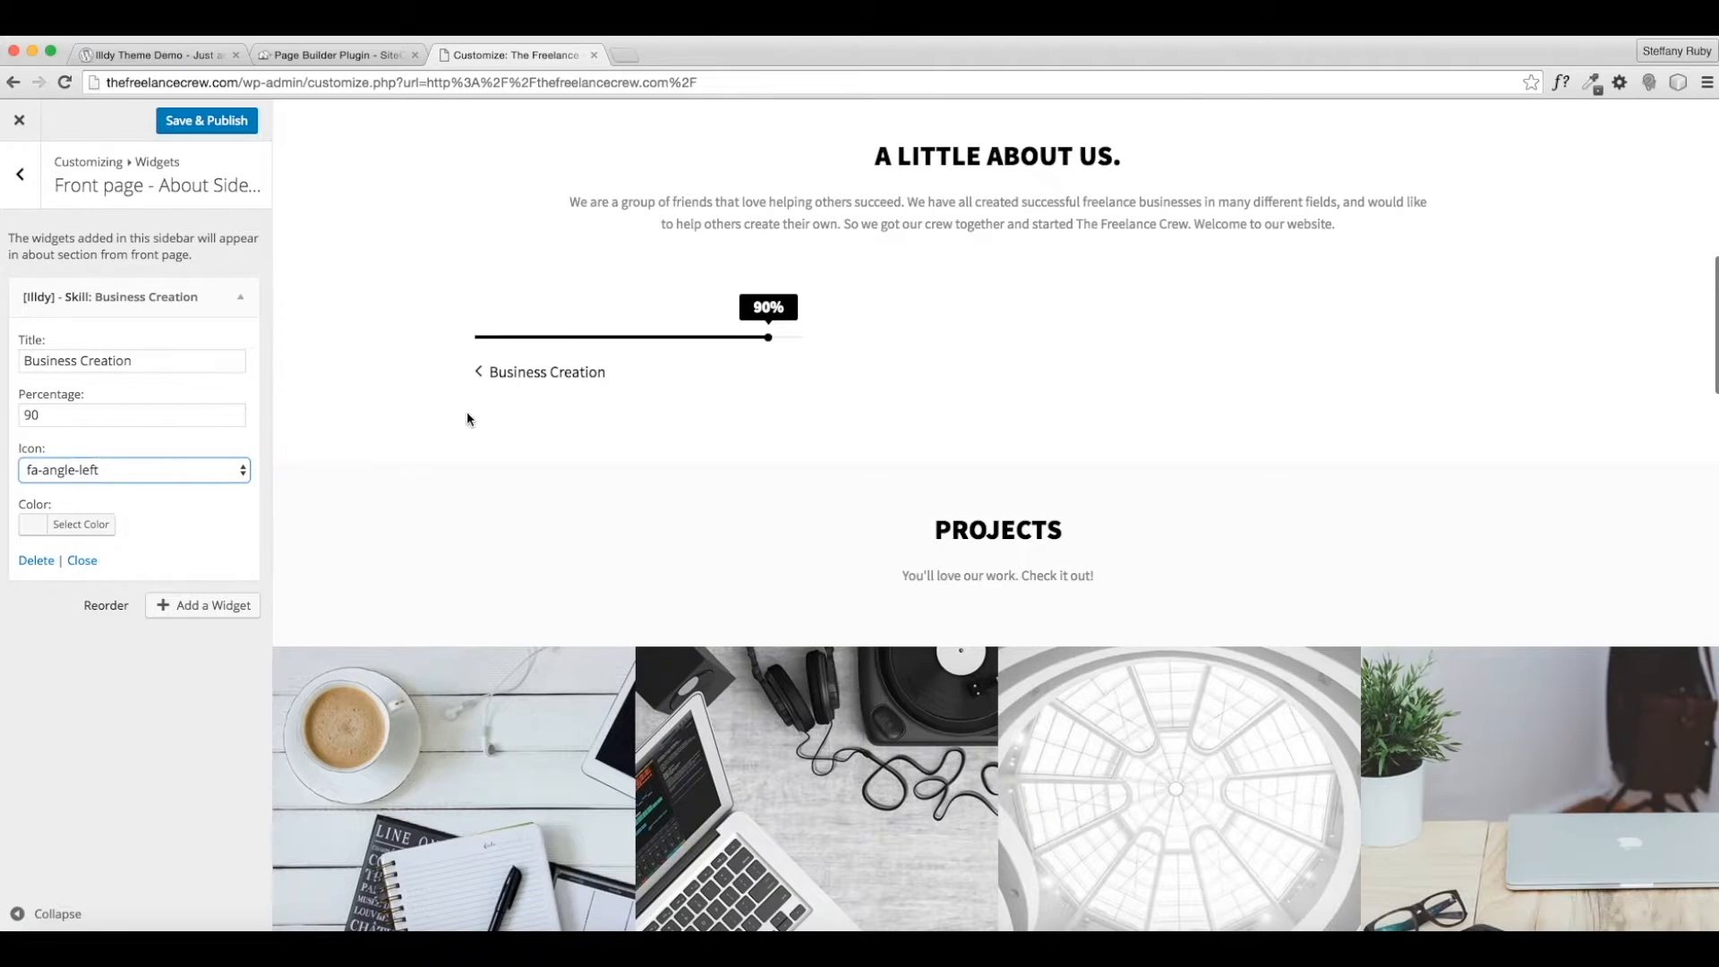
pyautogui.click(143, 470)
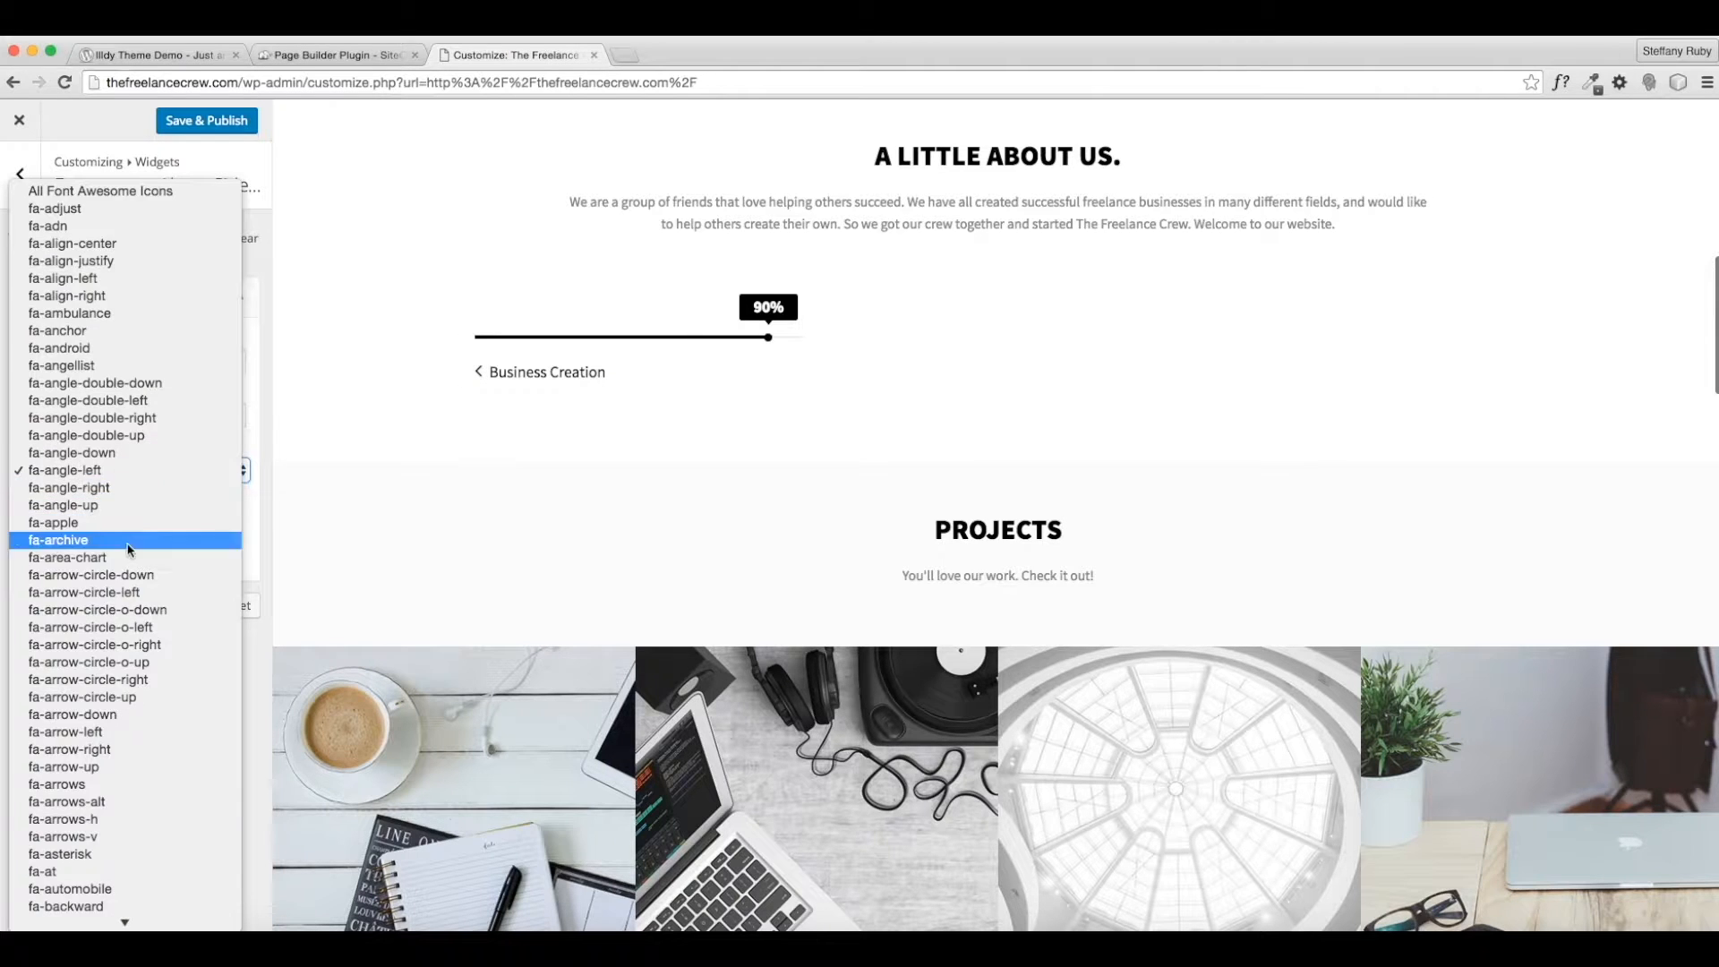
pyautogui.scroll(-15, 143, 506)
pyautogui.scroll(4, 126, 555)
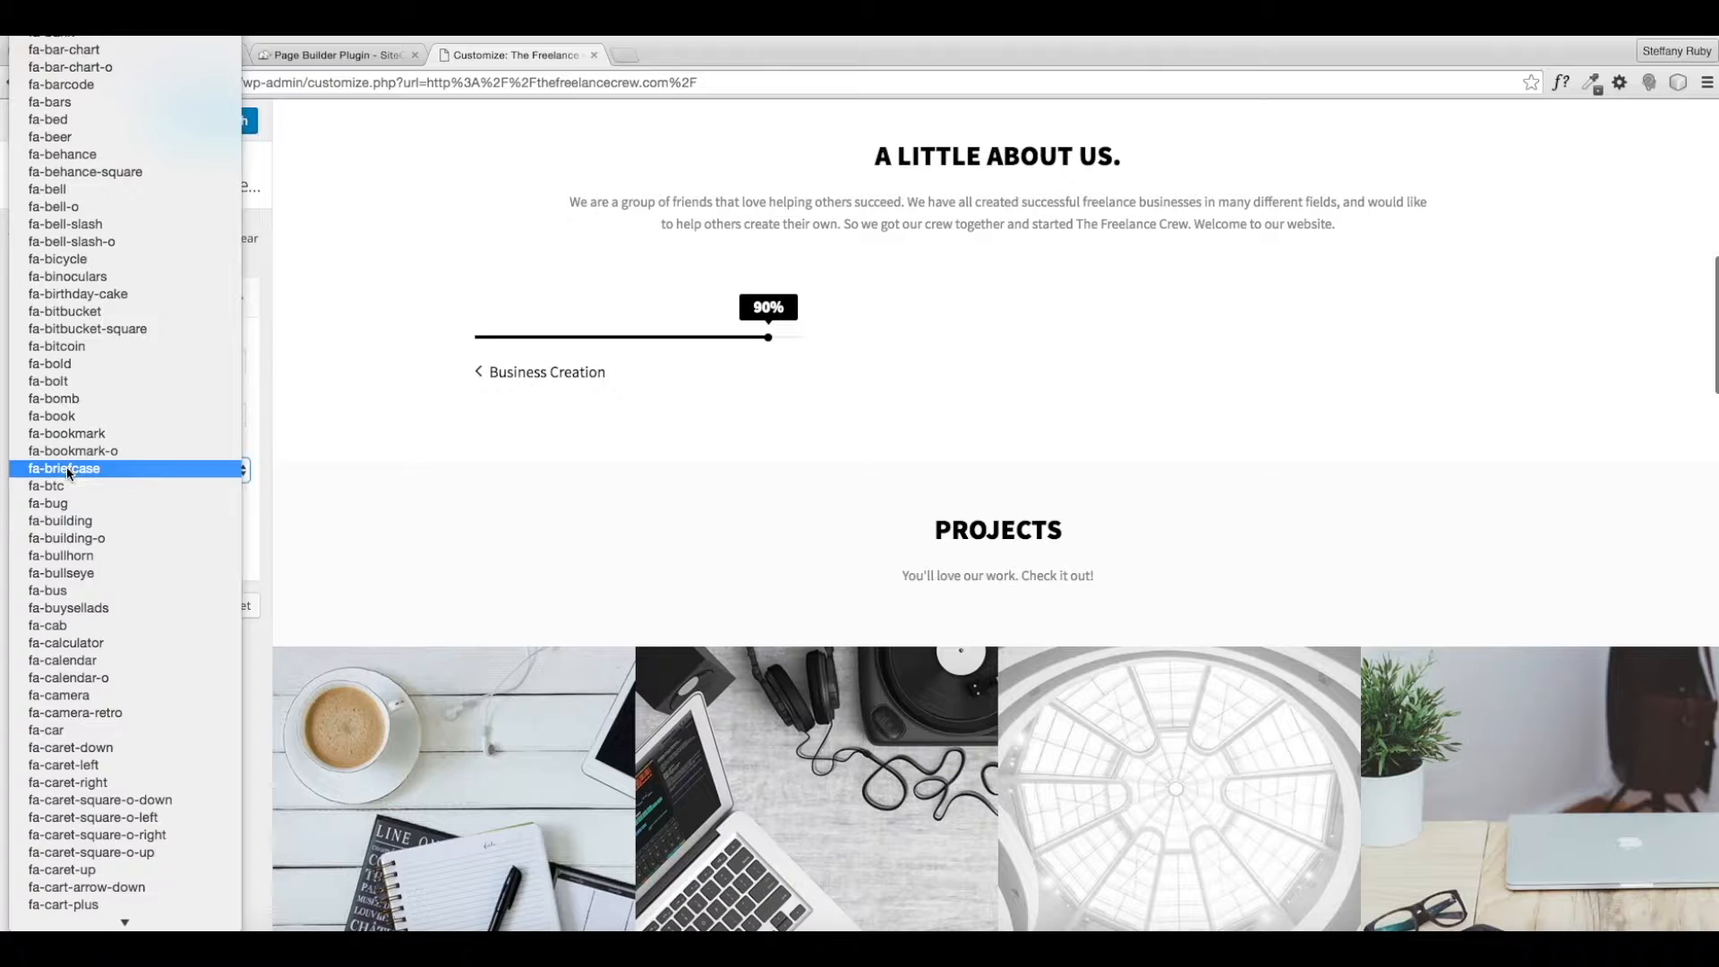
pyautogui.click(66, 469)
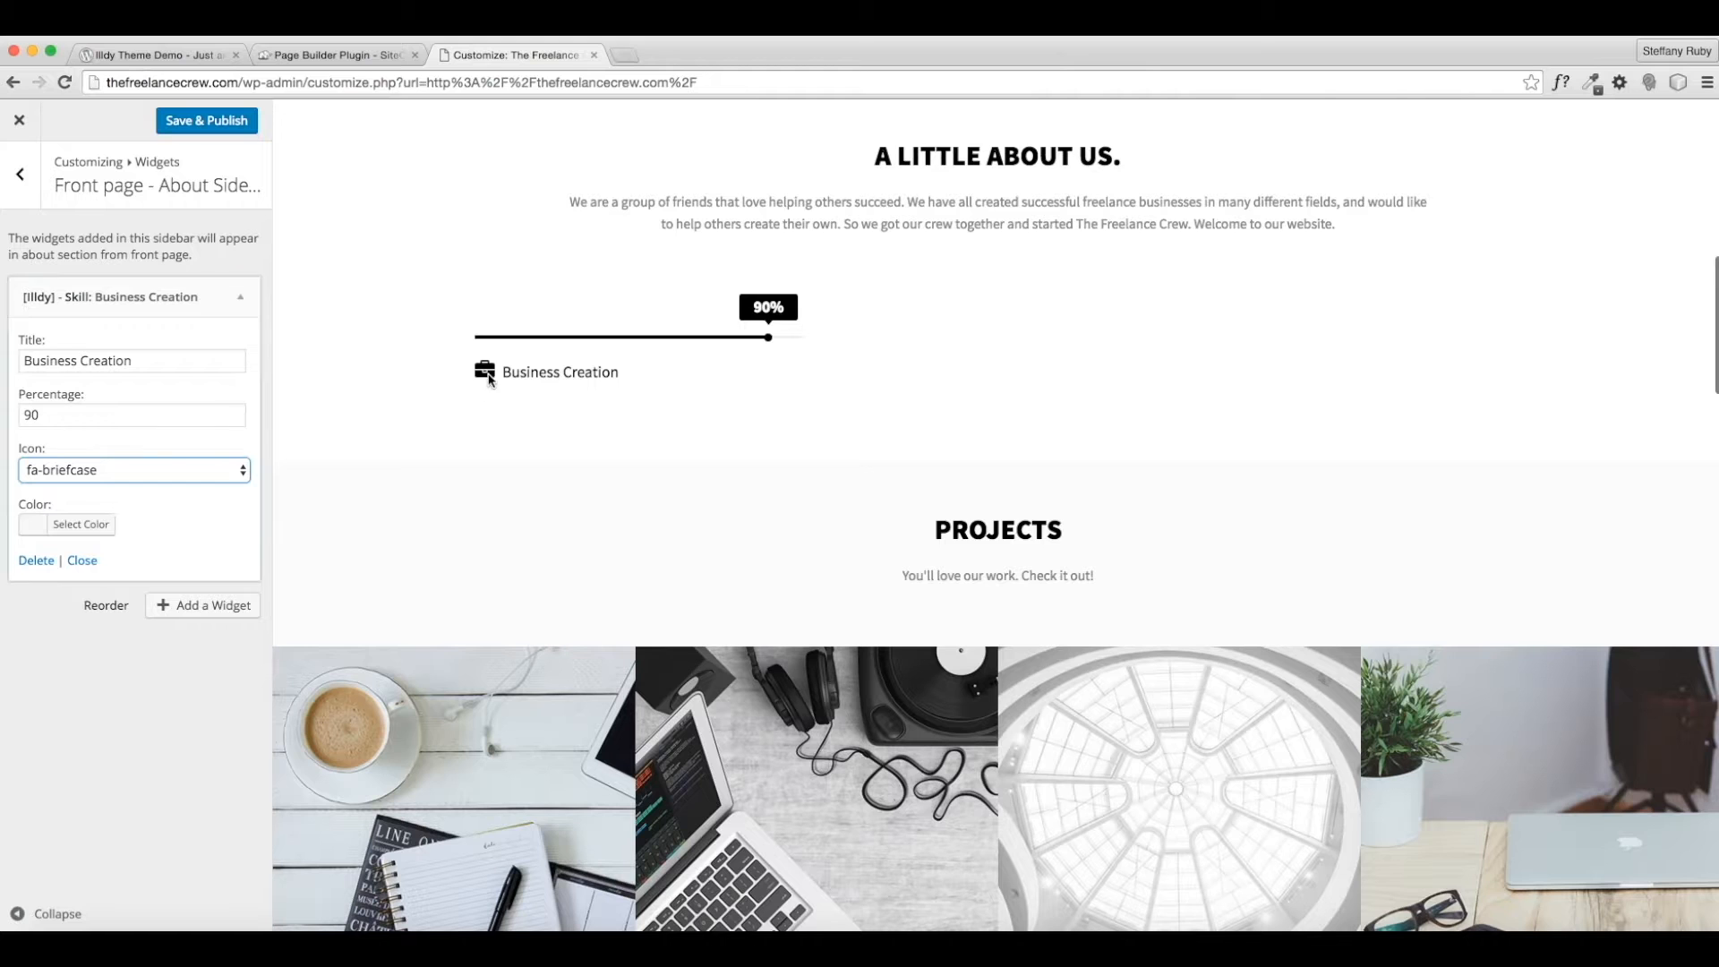
# Reset the Business Creation skill's icon to the All Font Awesome Icons option.
pyautogui.click(135, 471)
pyautogui.scroll(3, 141, 423)
pyautogui.click(65, 39)
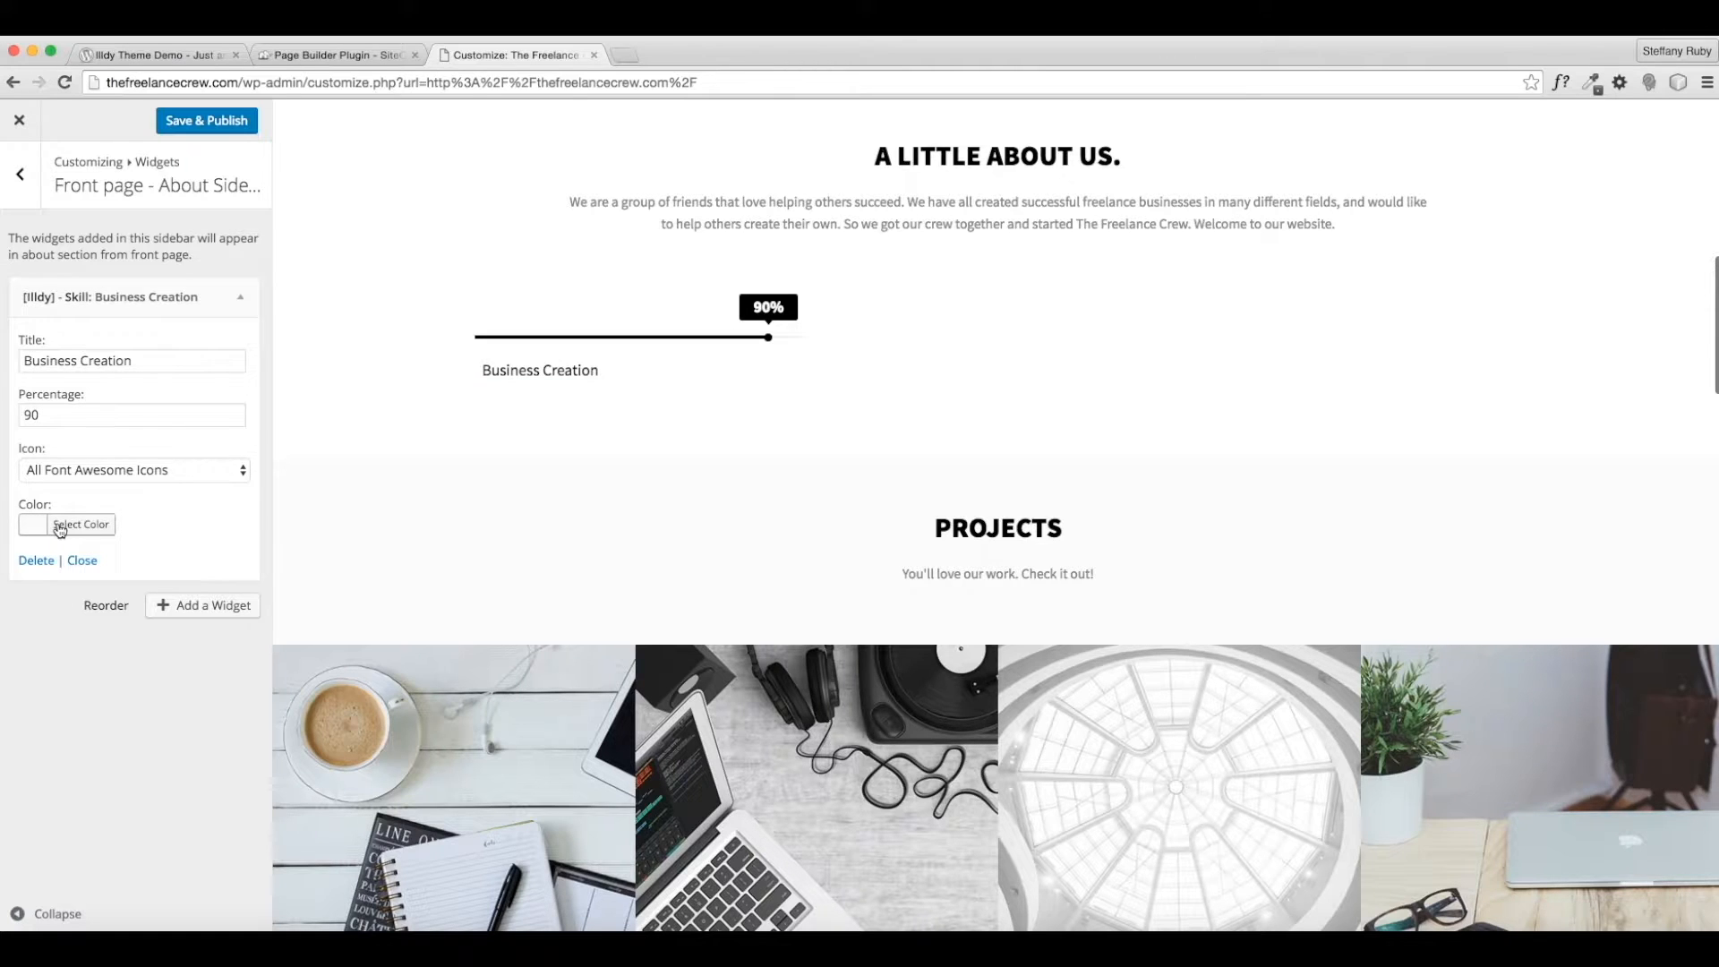
# Set the Business Creation skill's color to the preset blue #1e73be.
pyautogui.click(60, 527)
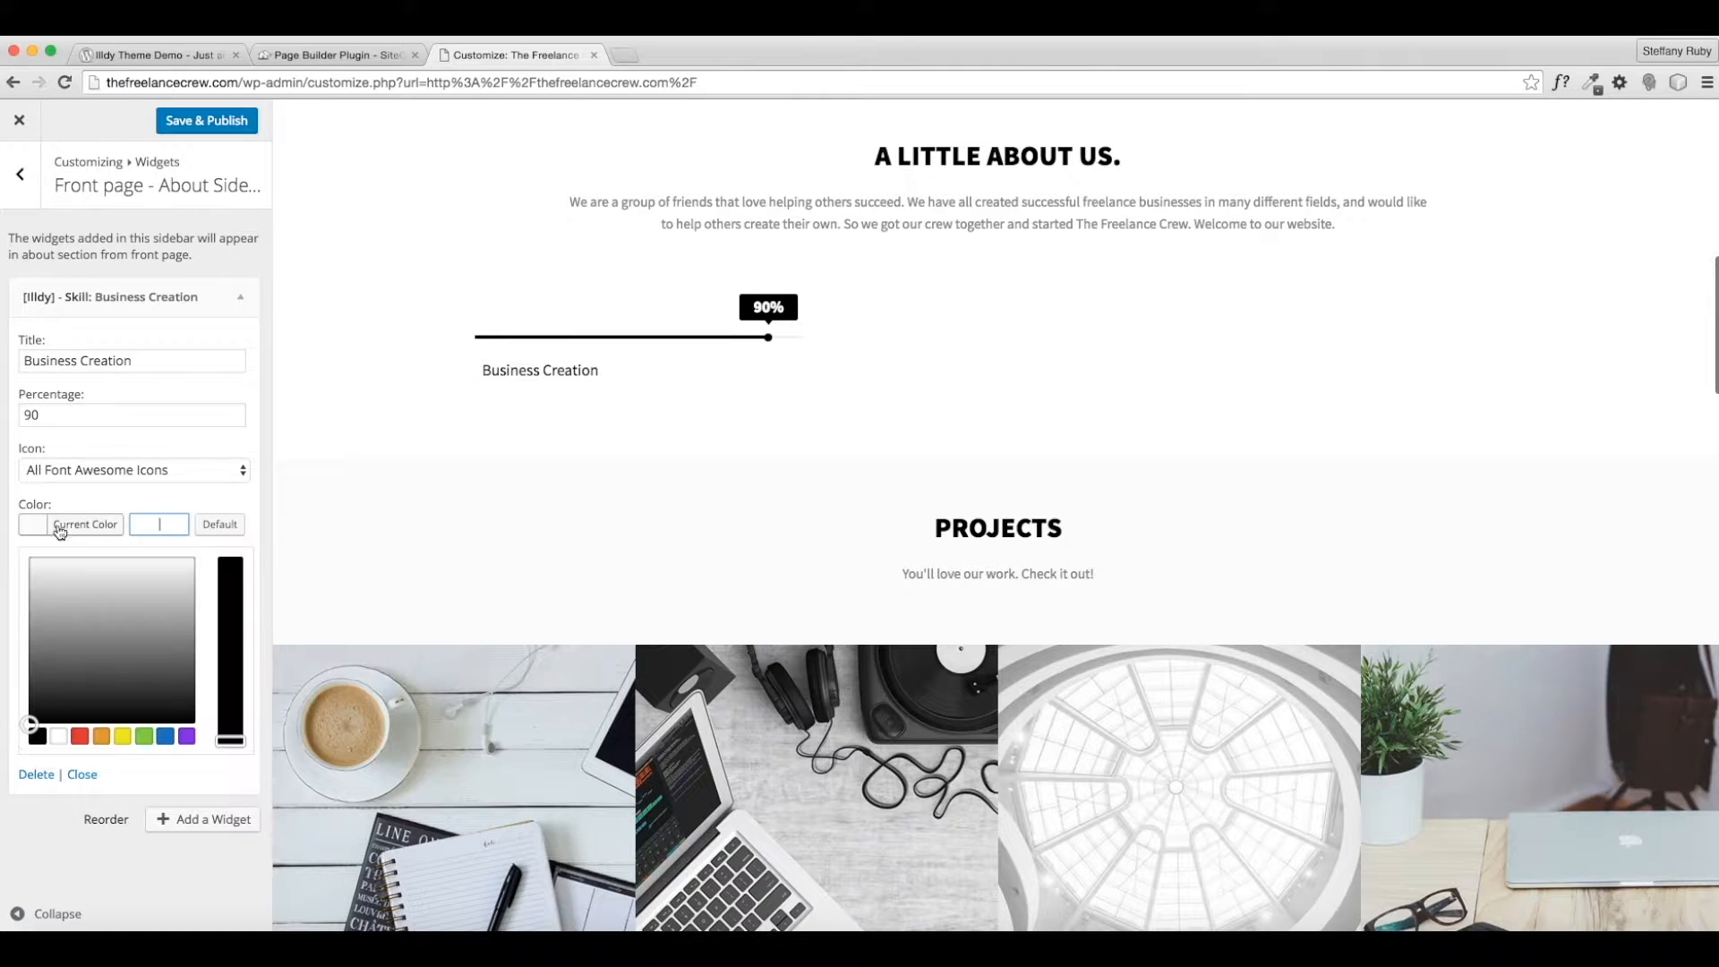
pyautogui.click(165, 736)
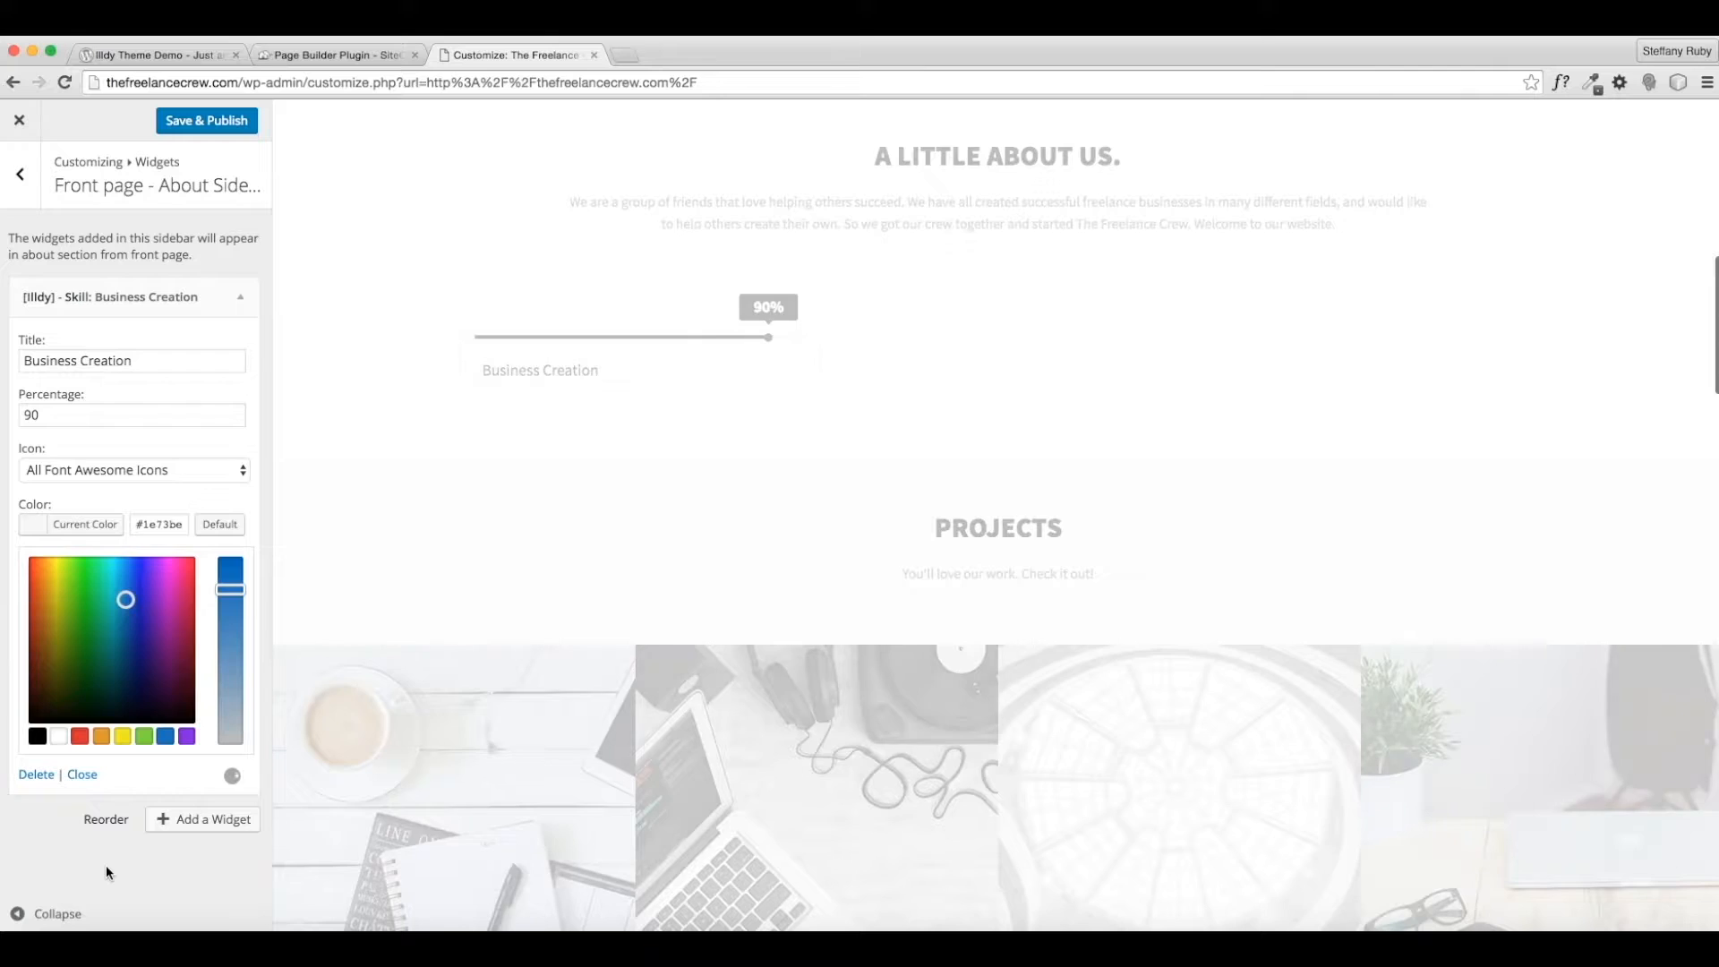
pyautogui.click(106, 867)
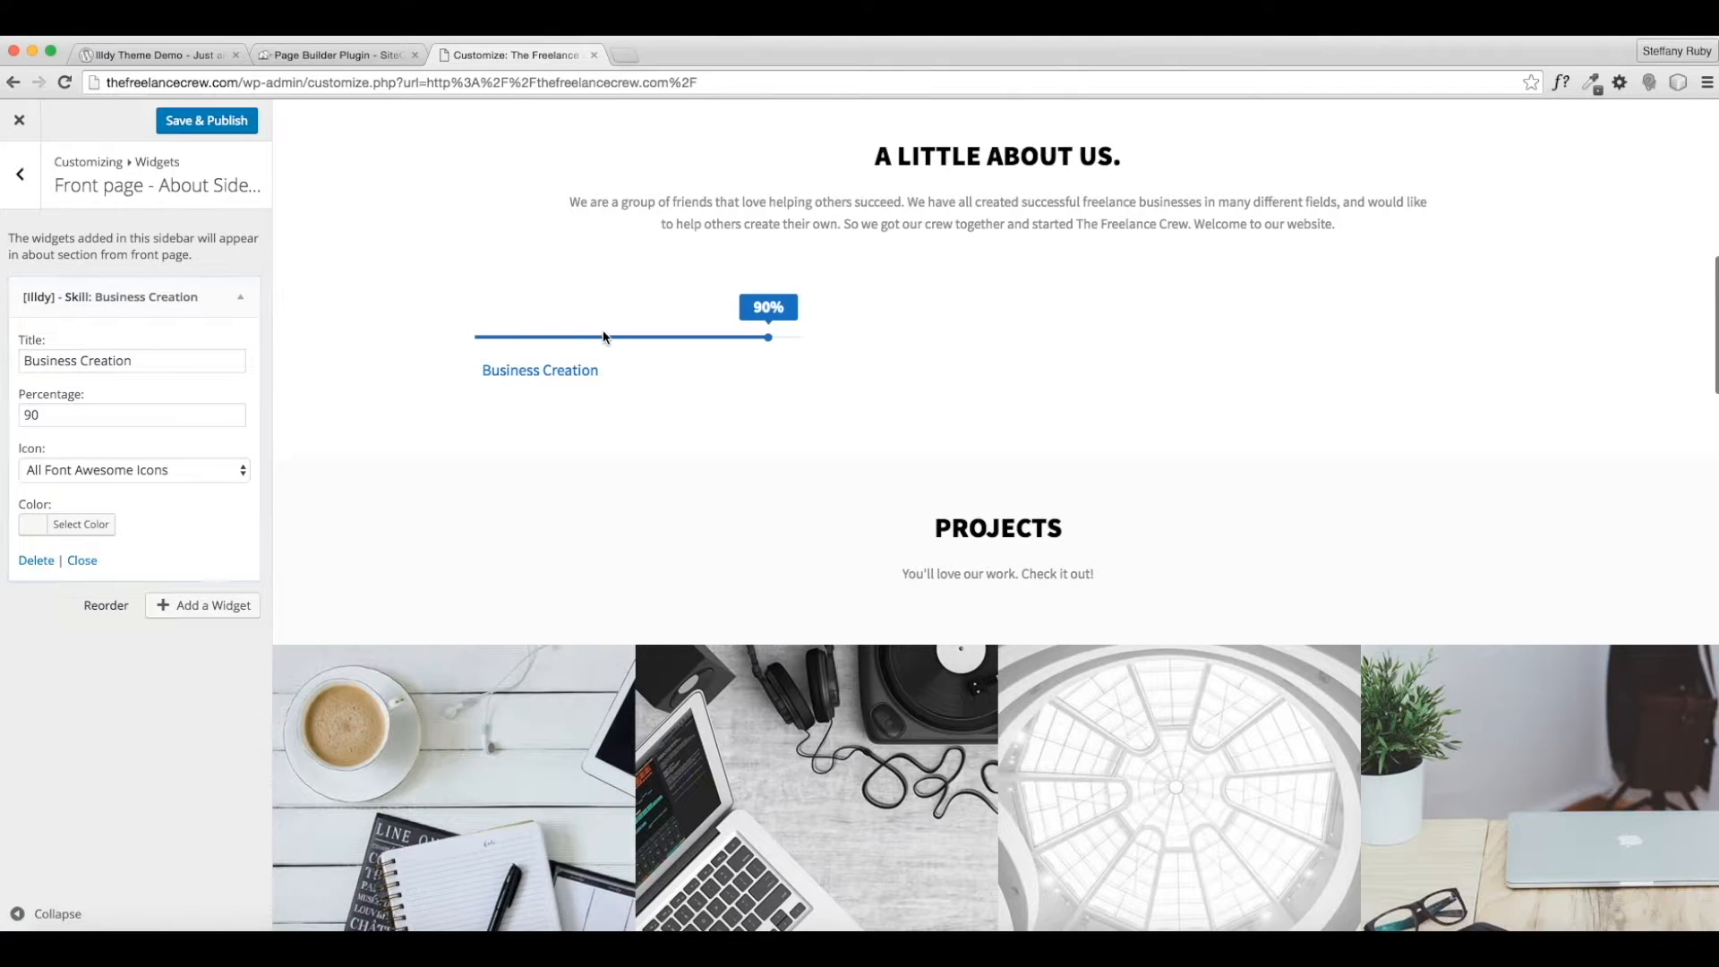
pyautogui.scroll(2, 522, 394)
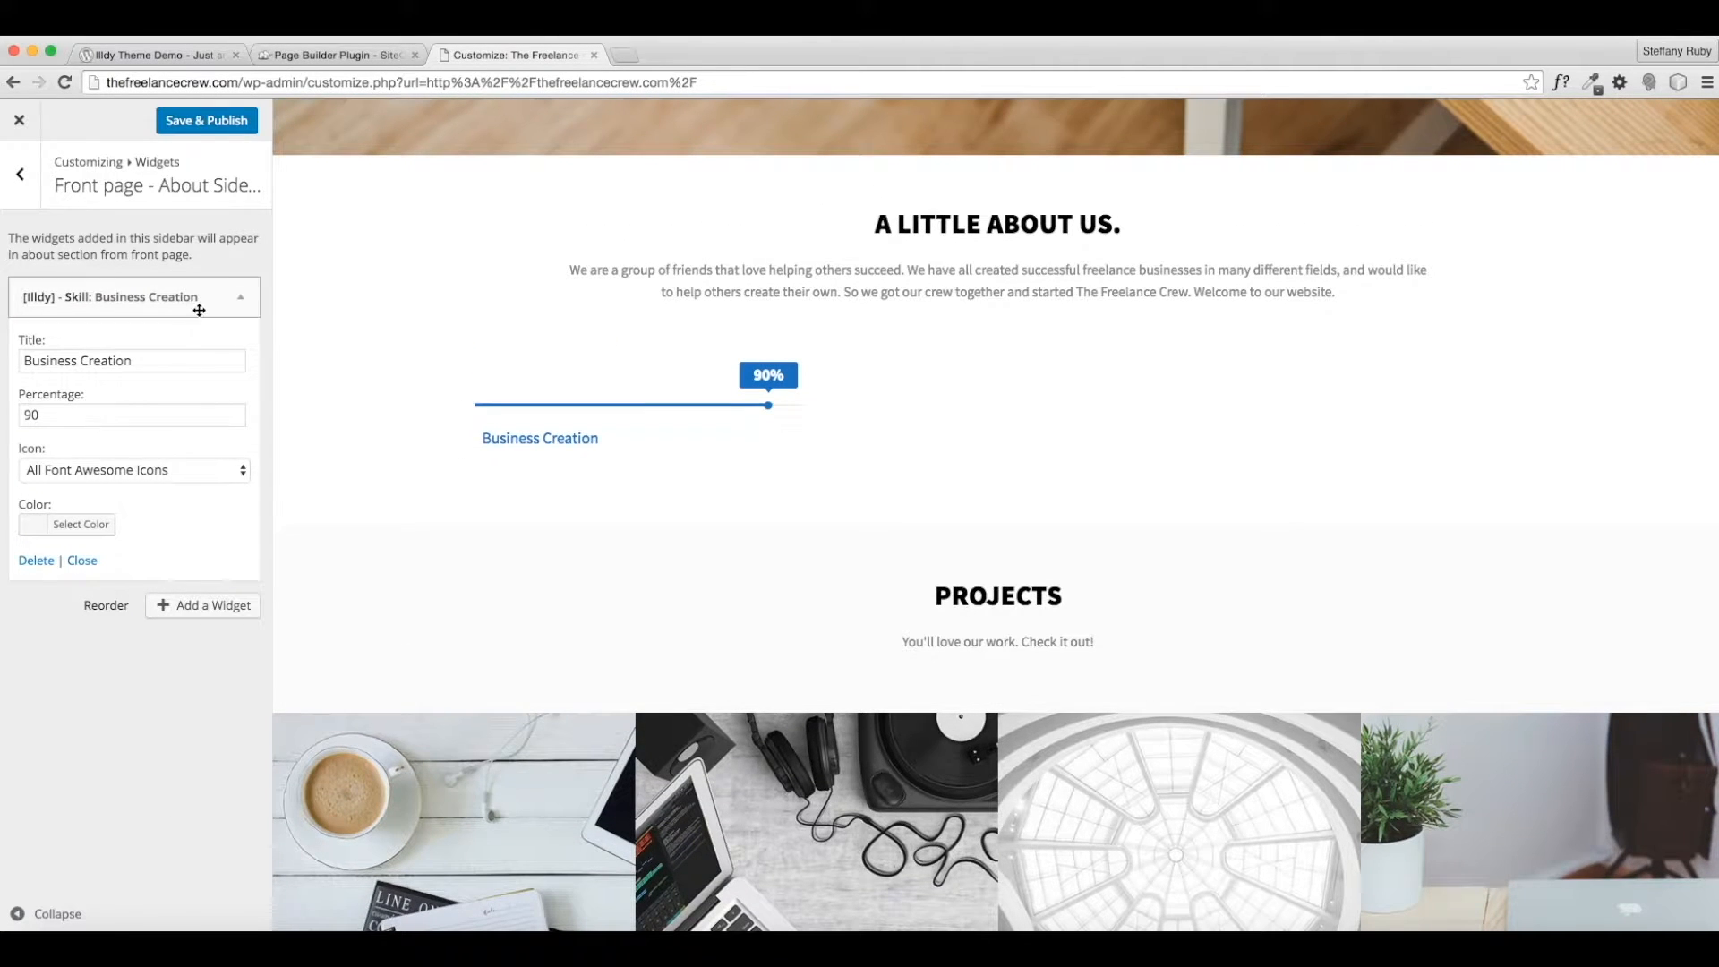
# Add a second [Illdy] - Skill widget titled "Customer Service" with a percentage of 65.
pyautogui.click(197, 608)
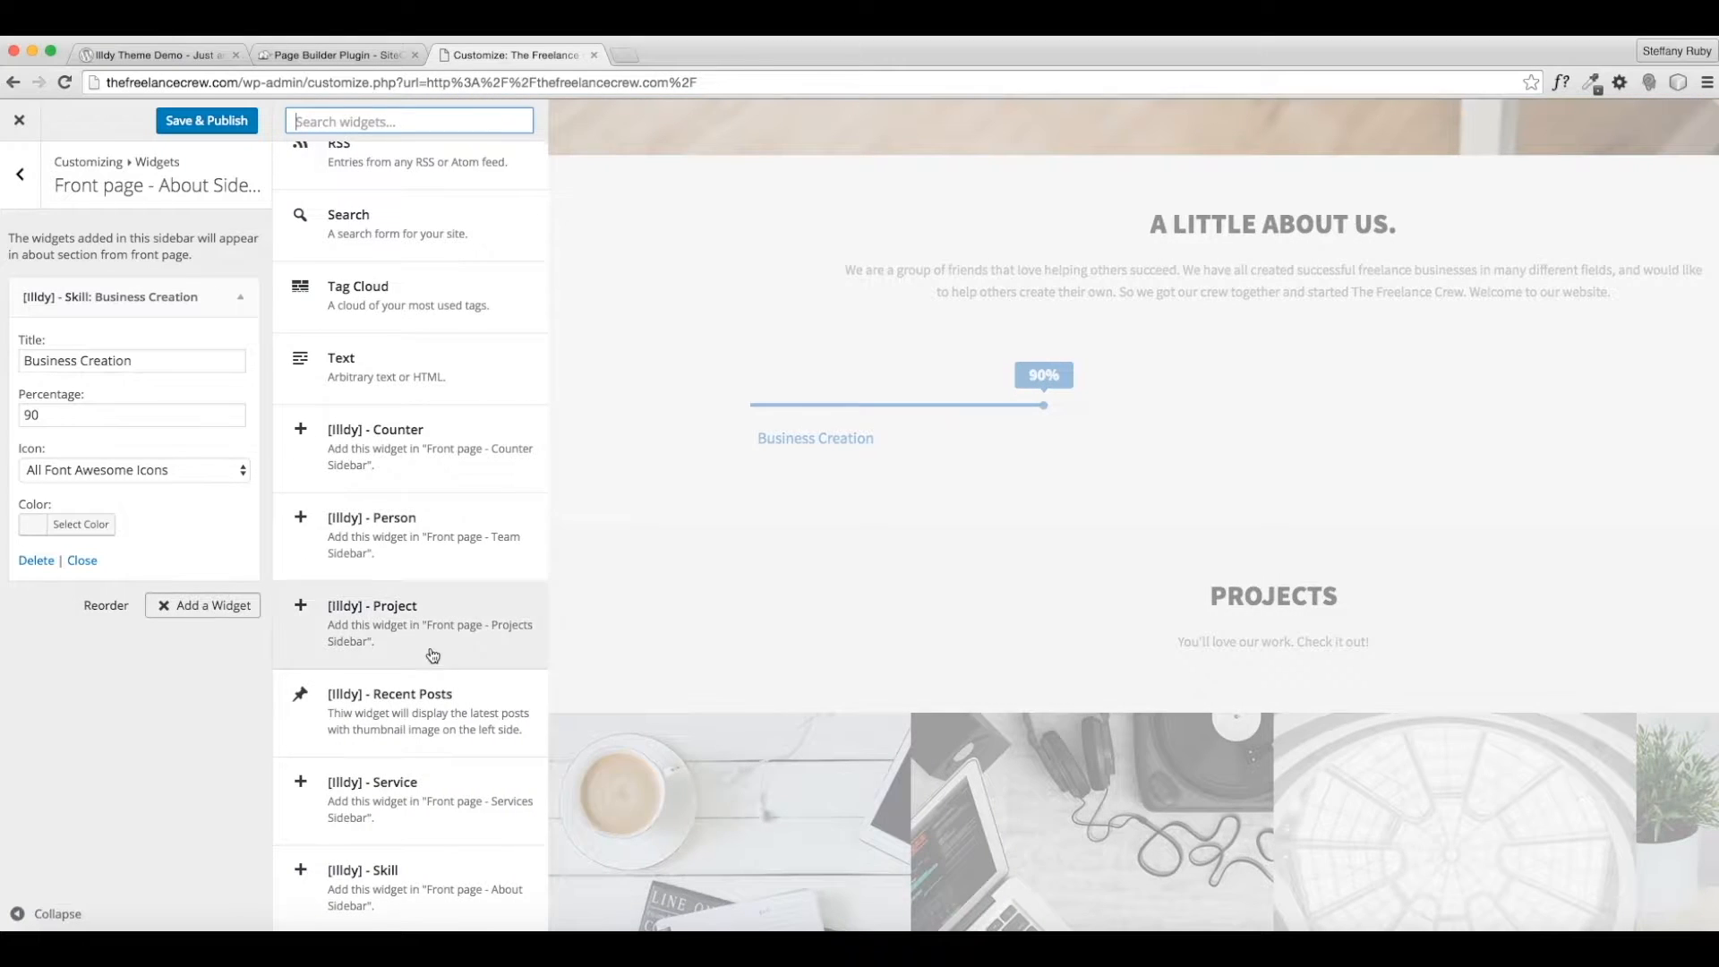
pyautogui.click(395, 874)
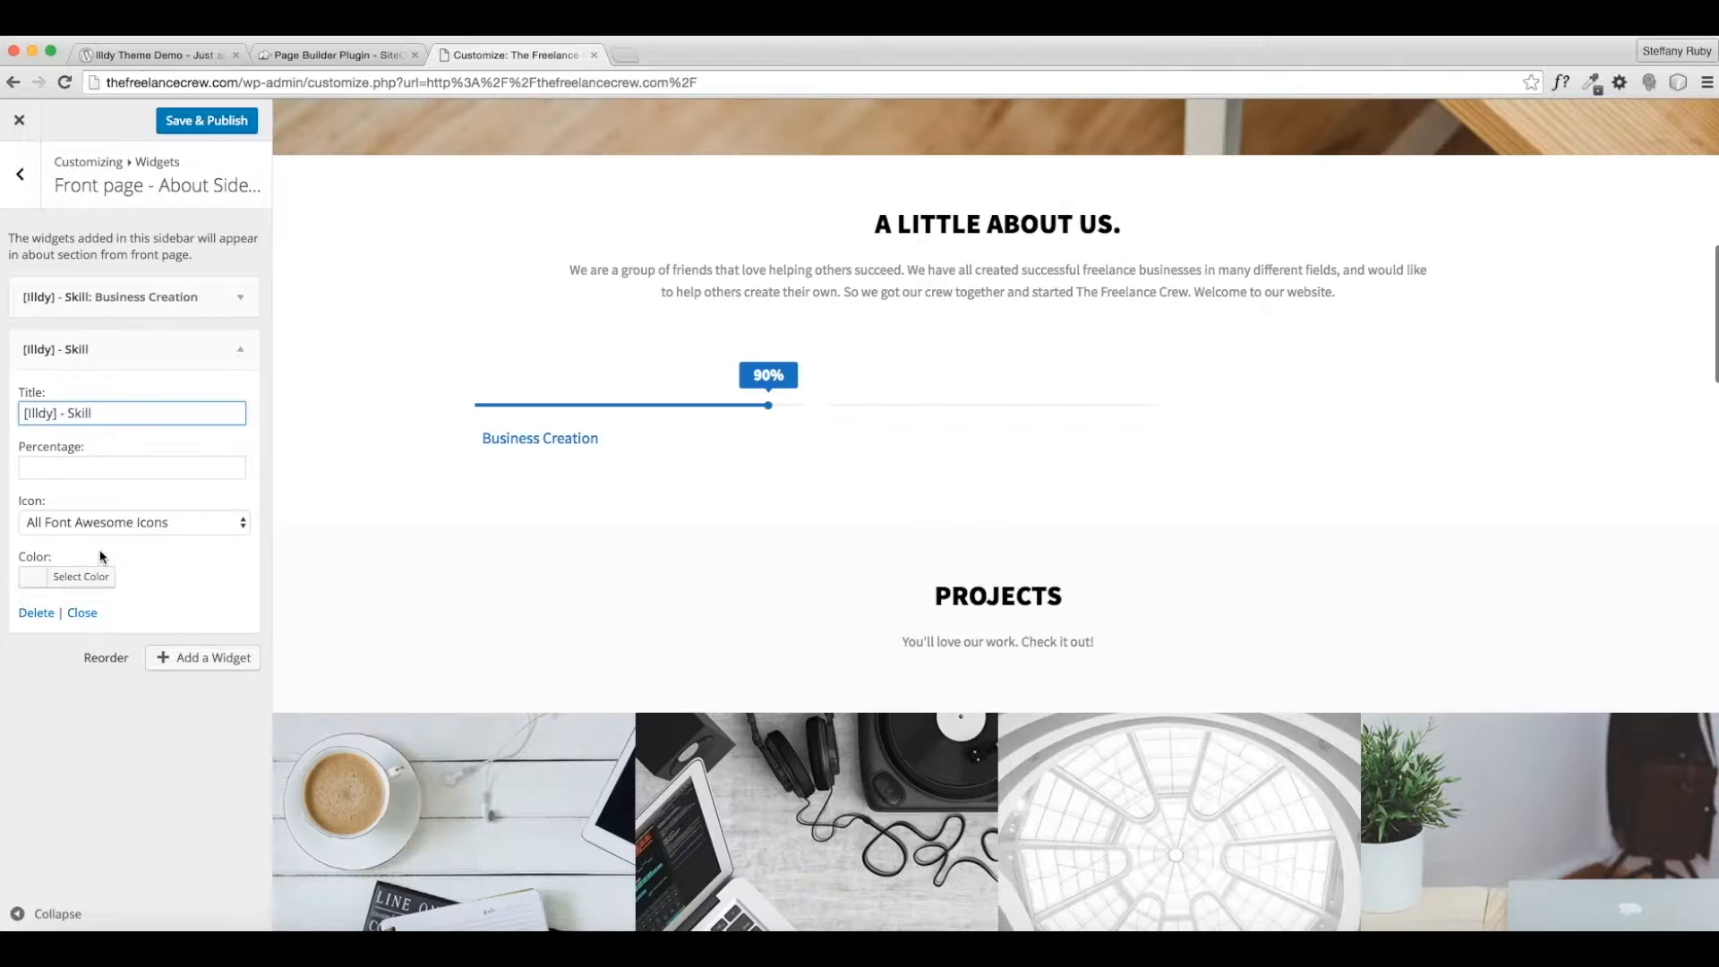
pyautogui.tripleClick(114, 412)
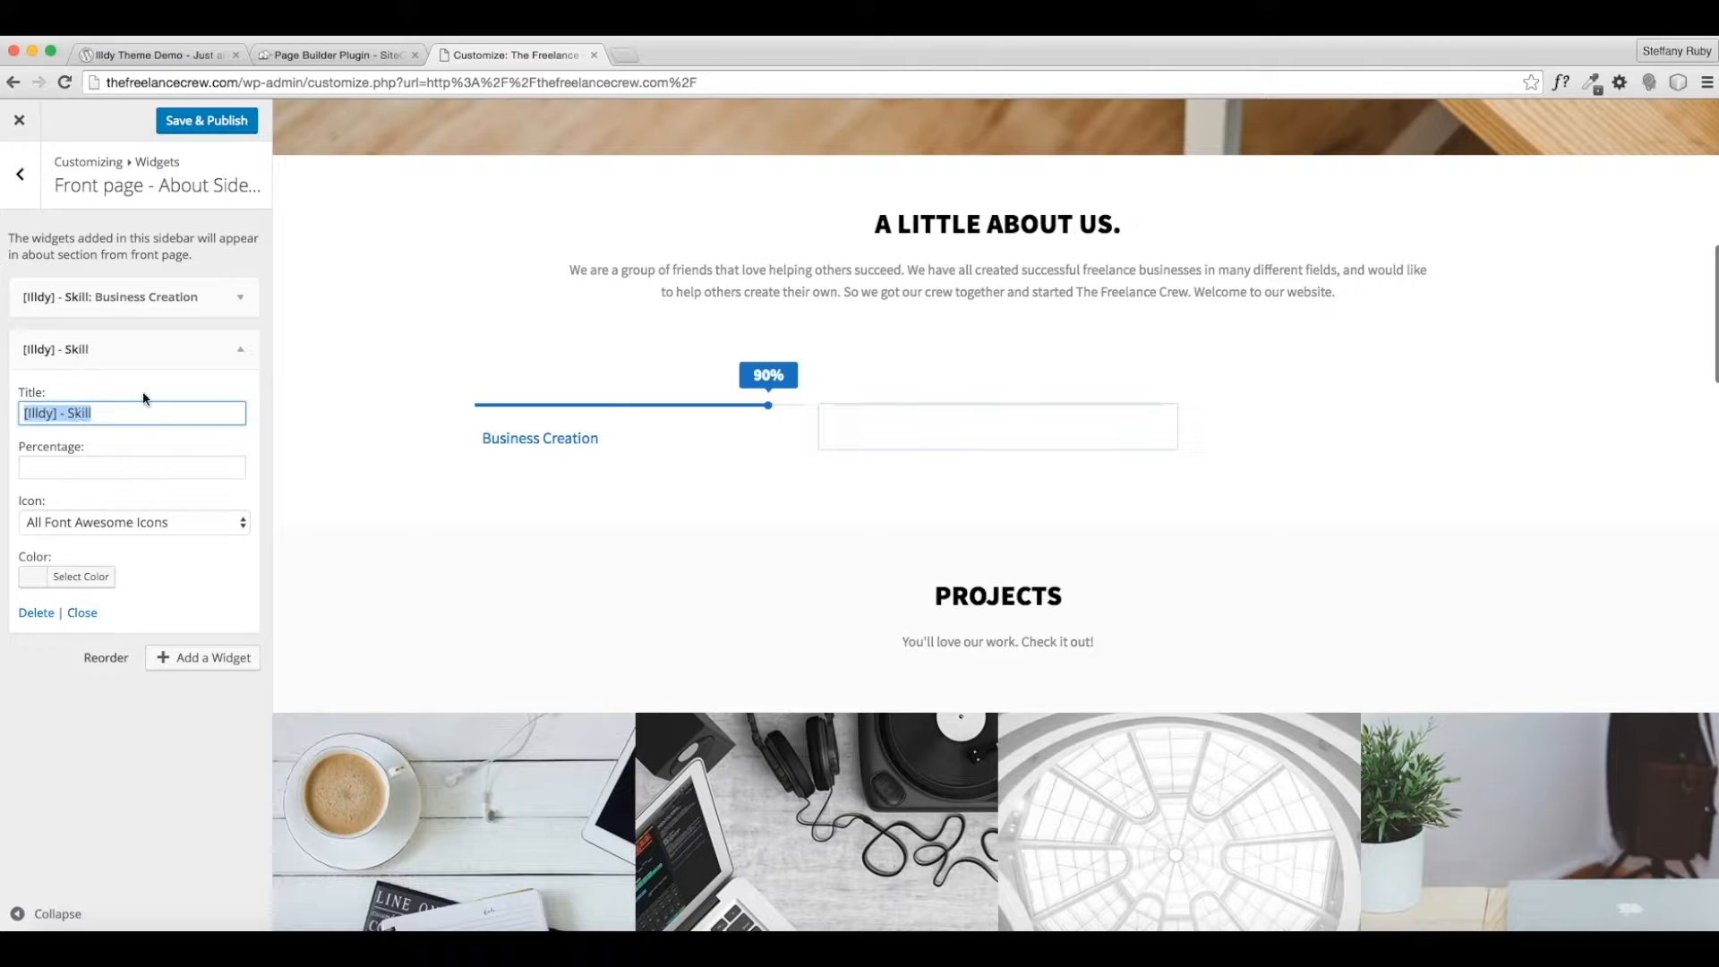
pyautogui.write('Customer Service')
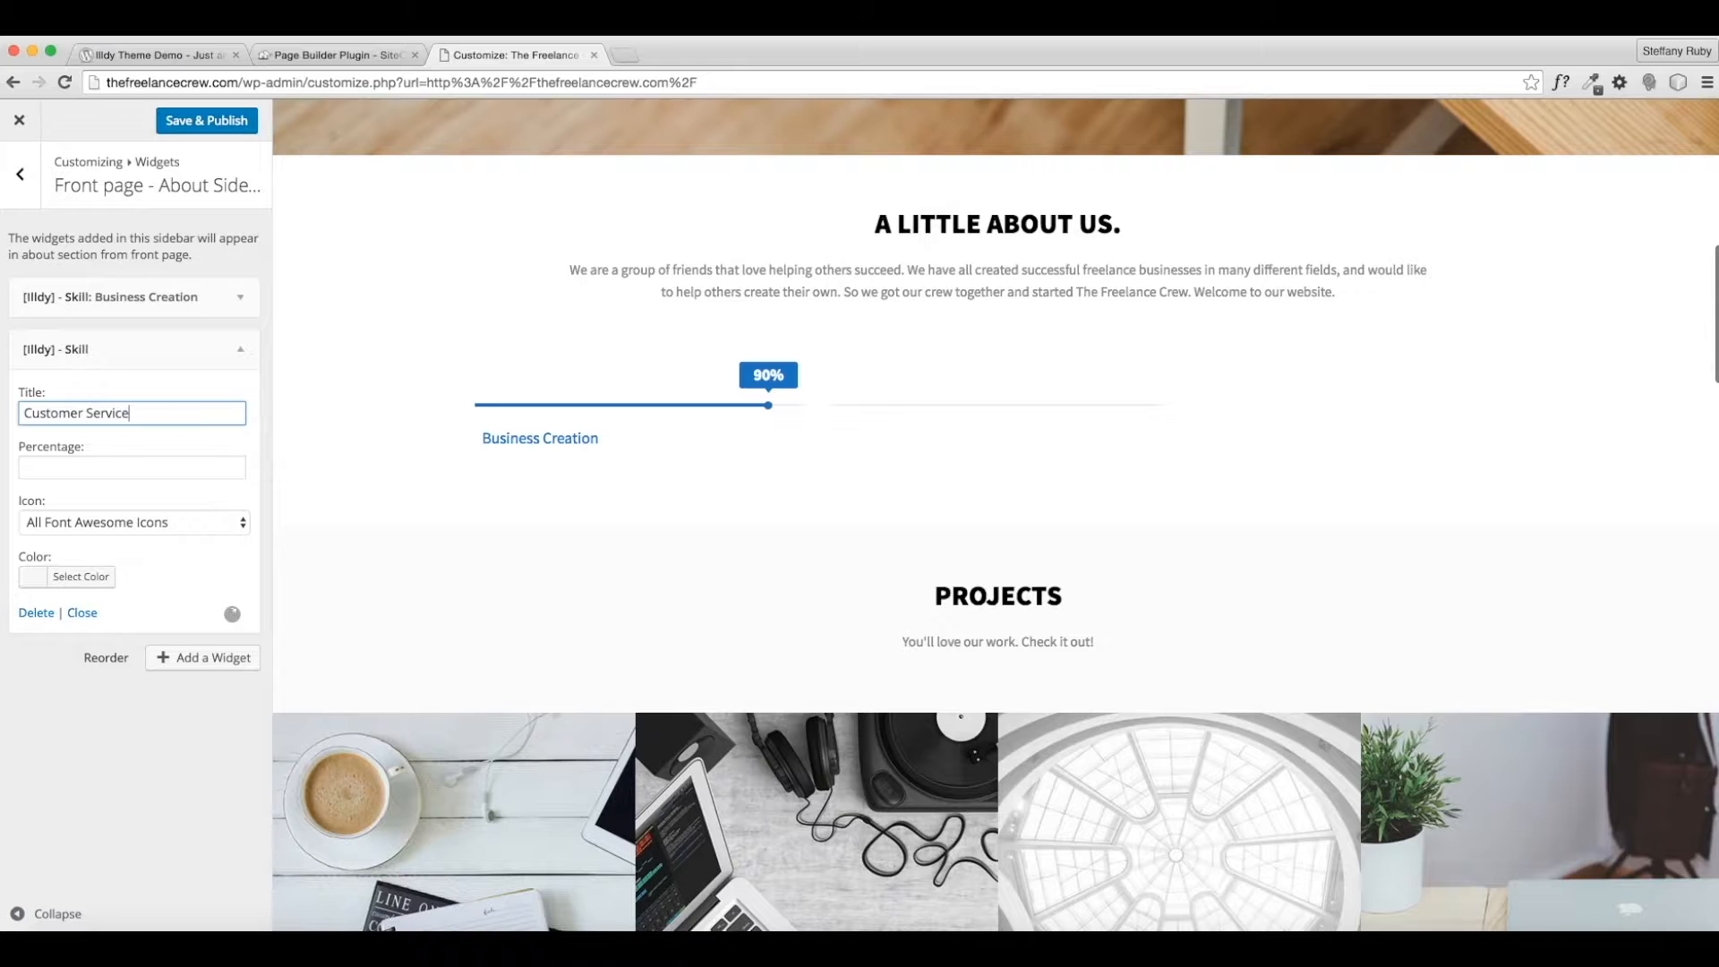
pyautogui.click(173, 461)
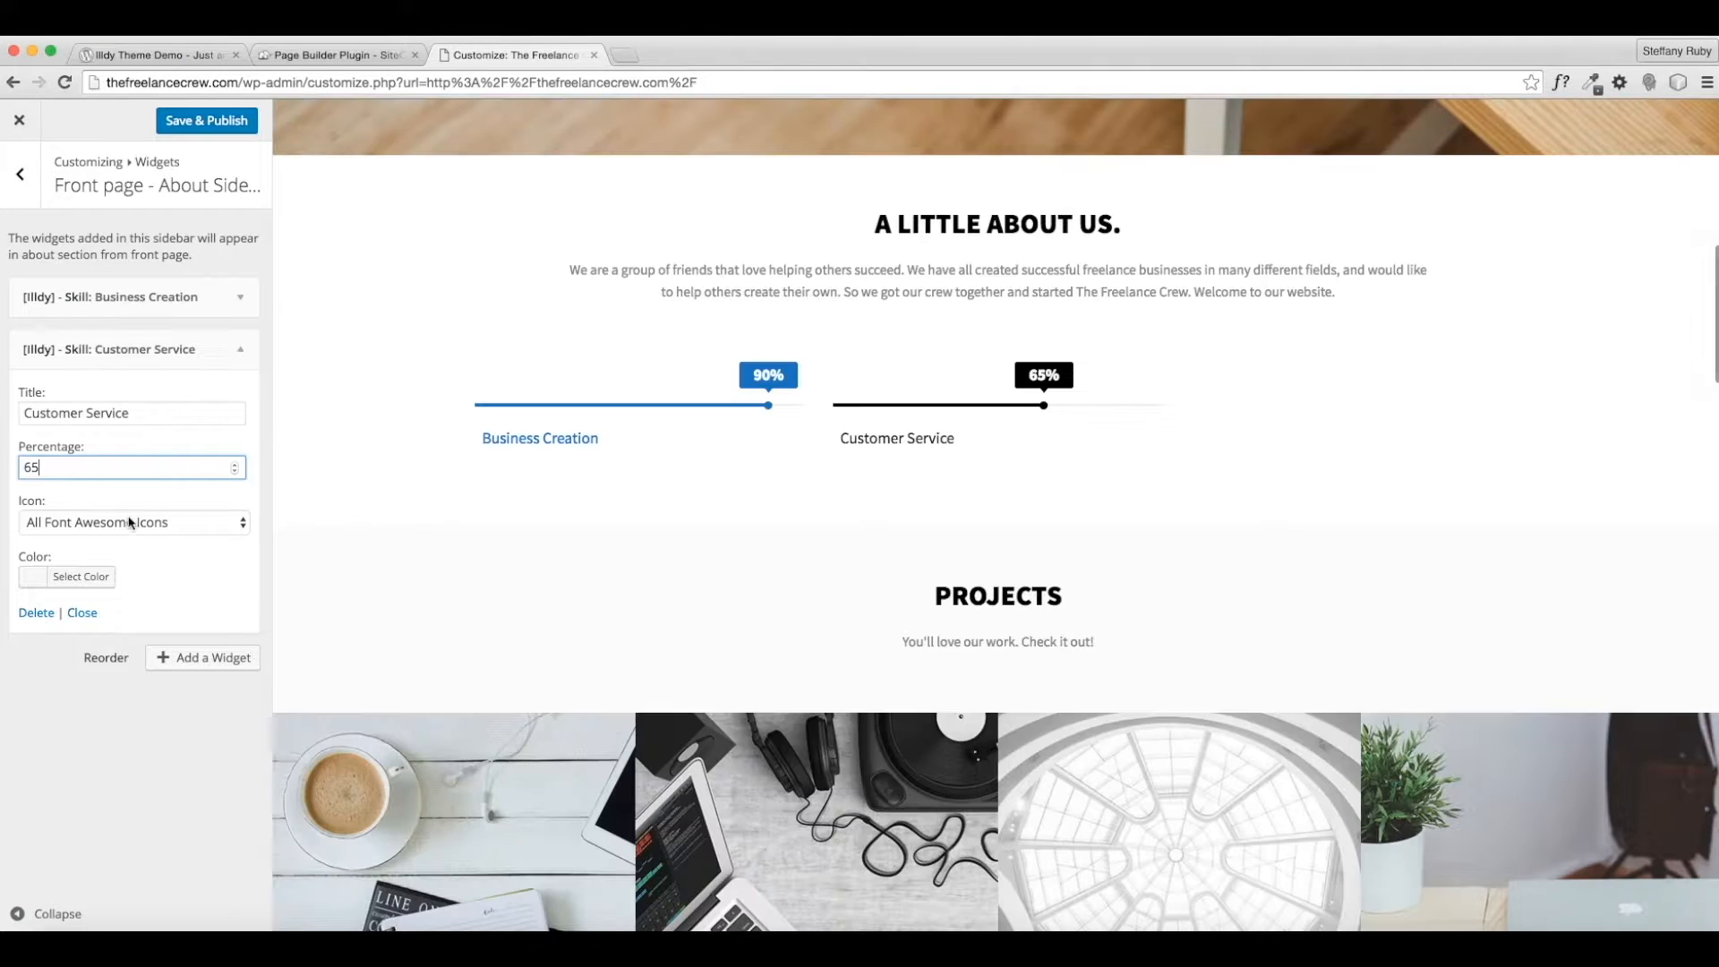
# Set the Customer Service skill's color to golden yellow #eac220, similar to the header's What We Do button.
pyautogui.click(97, 578)
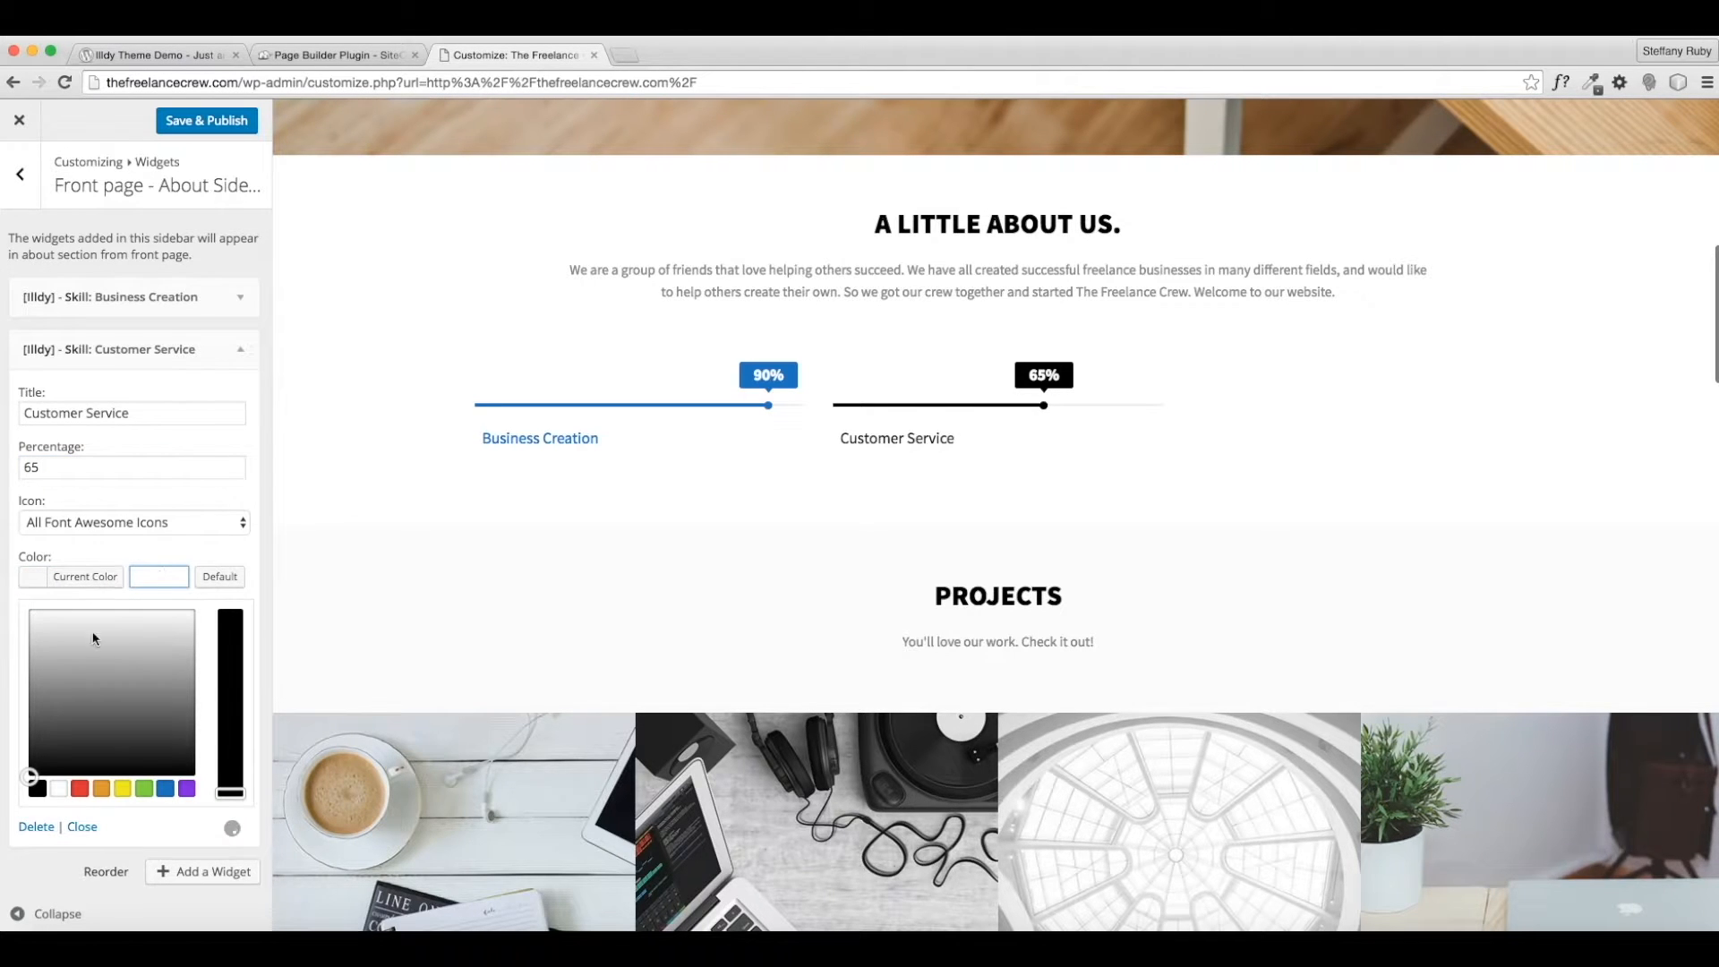
pyautogui.scroll(2, 556, 532)
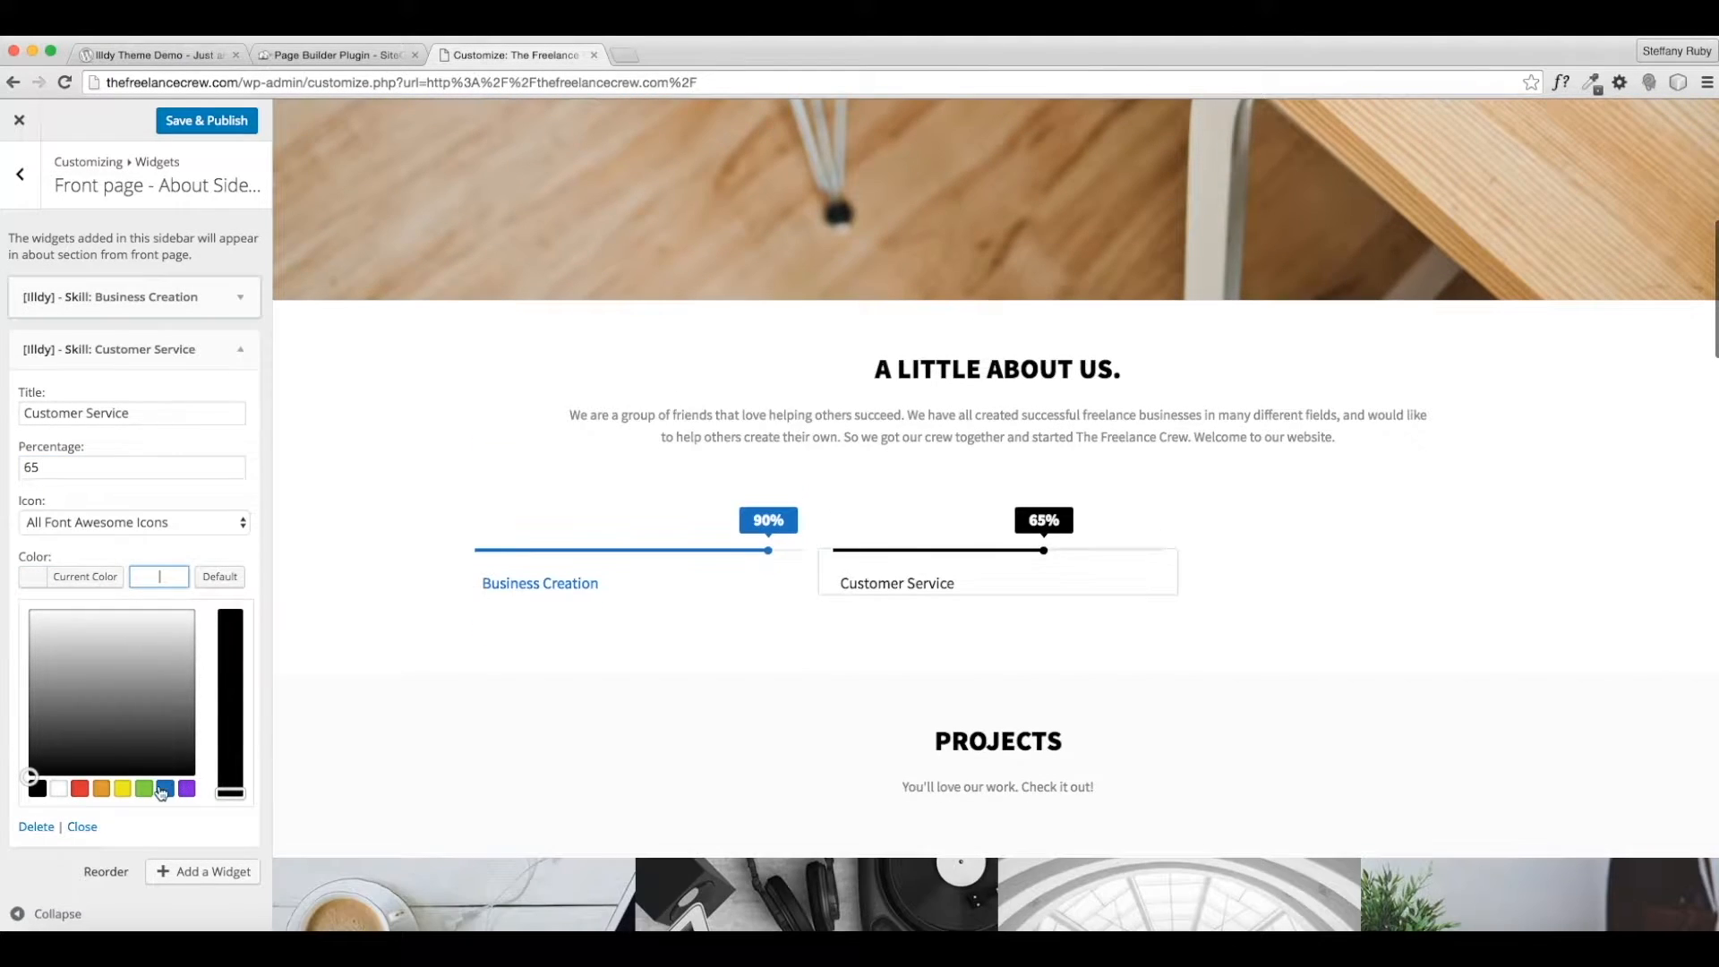
pyautogui.click(128, 789)
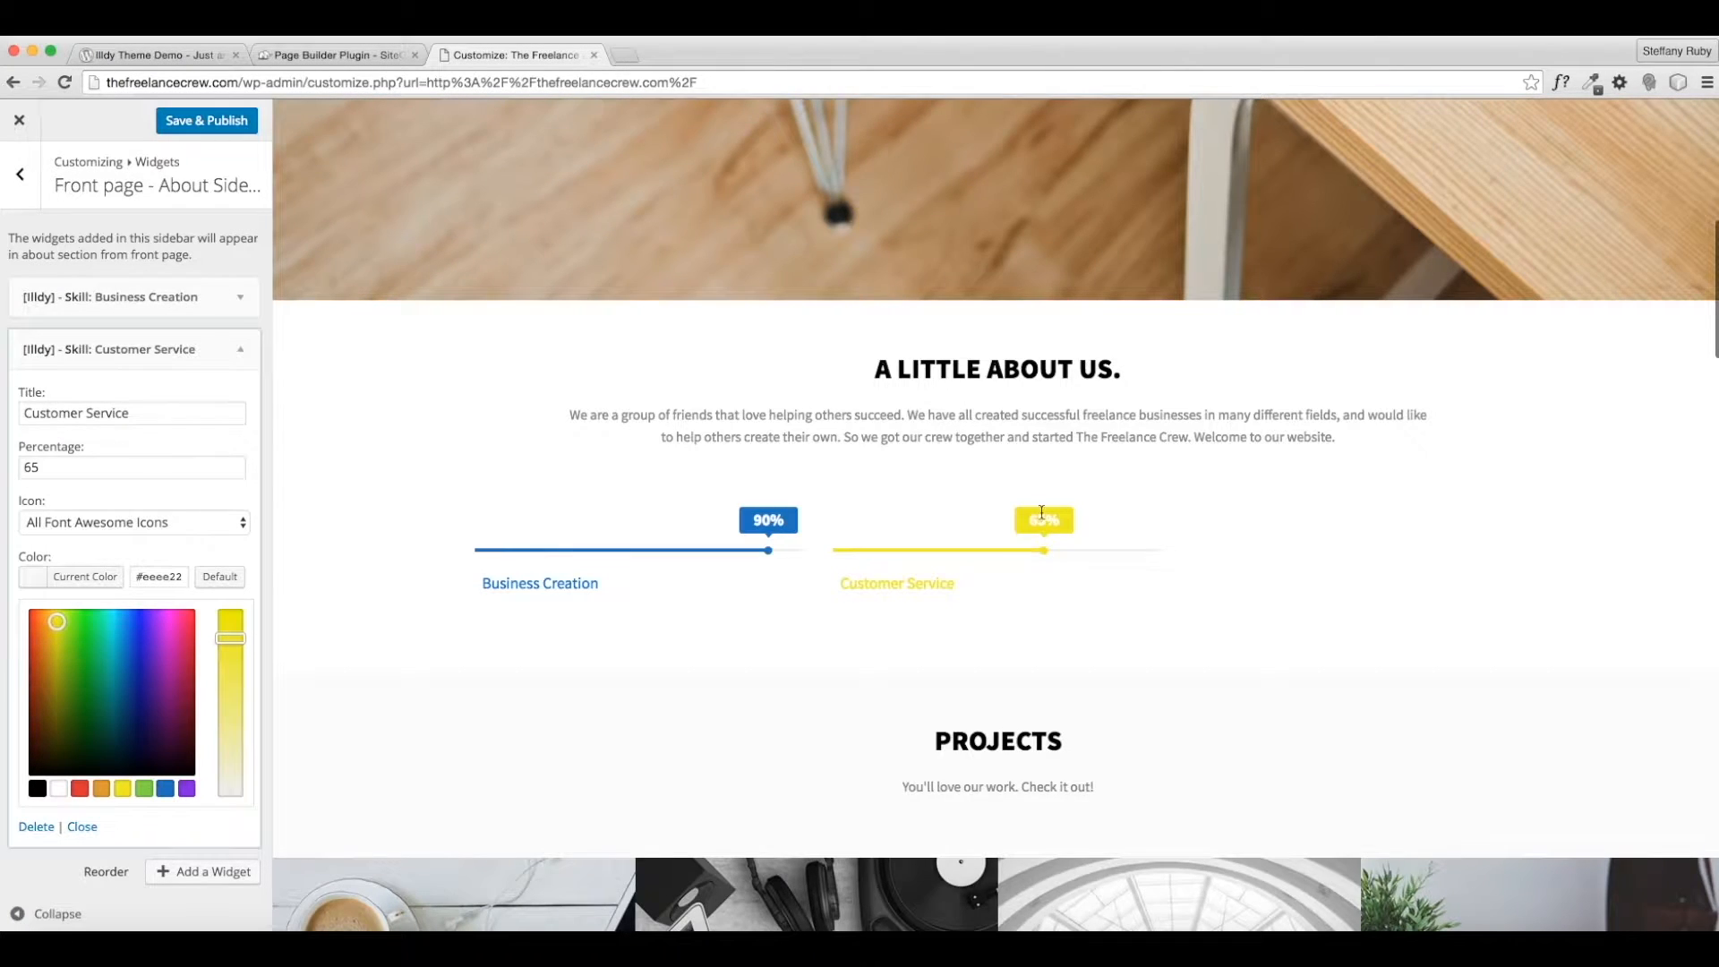
pyautogui.scroll(4, 1058, 298)
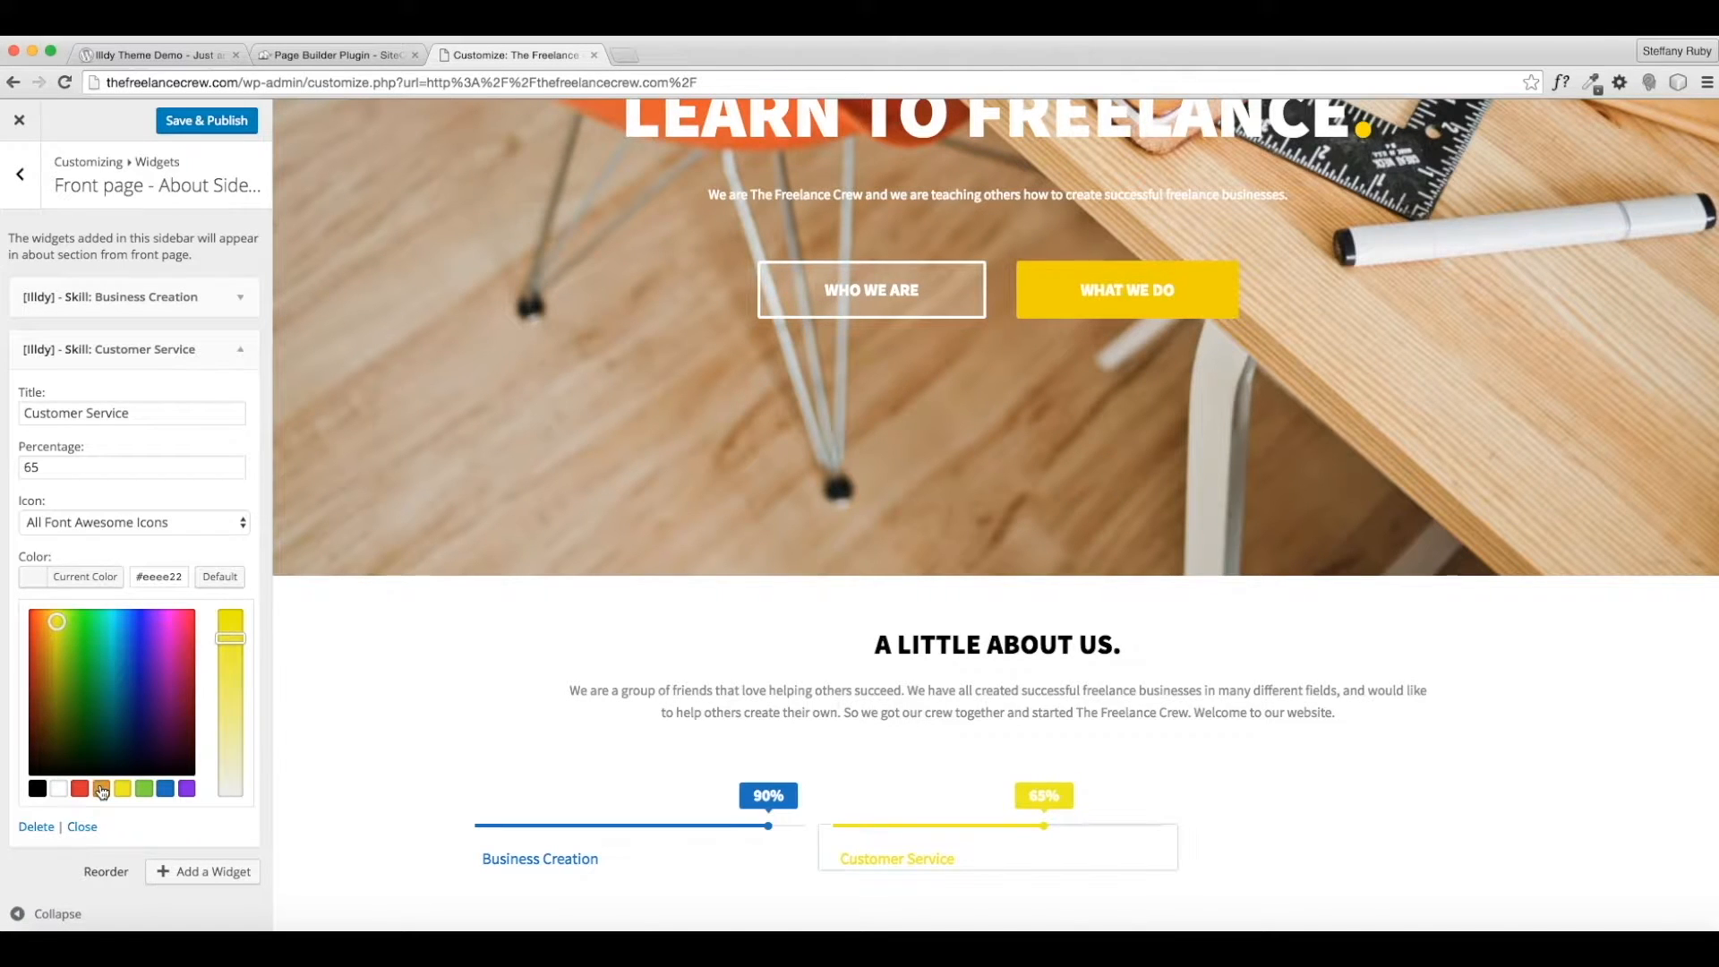
pyautogui.click(51, 627)
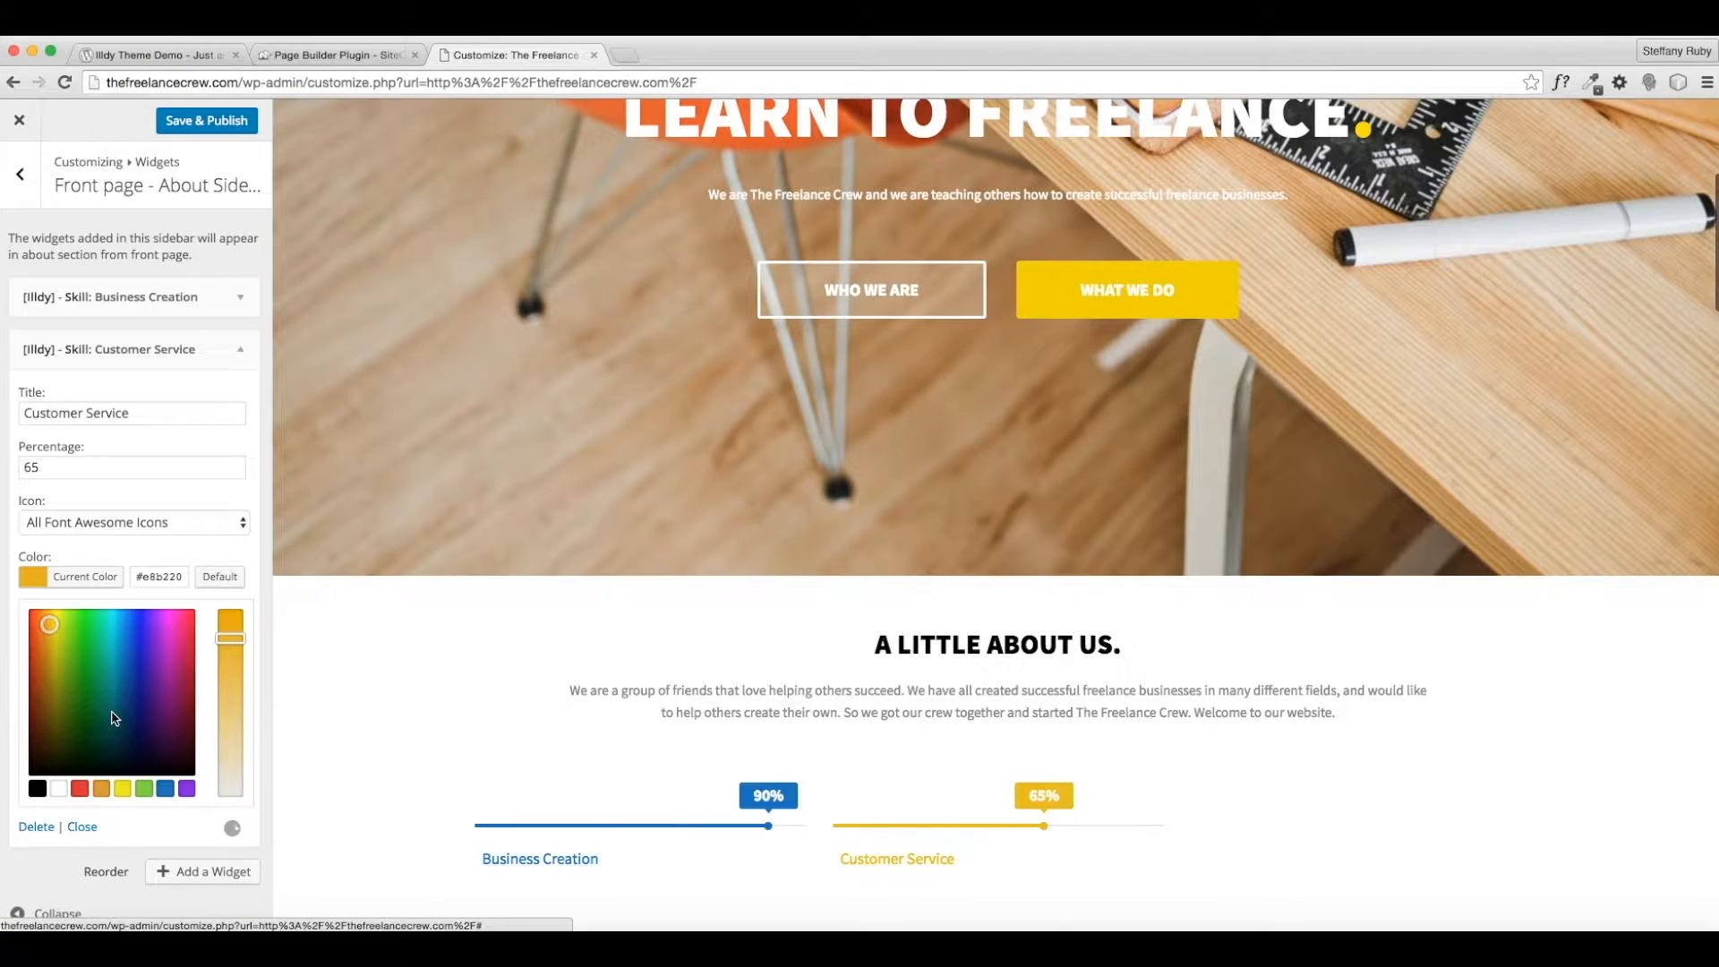
pyautogui.click(47, 622)
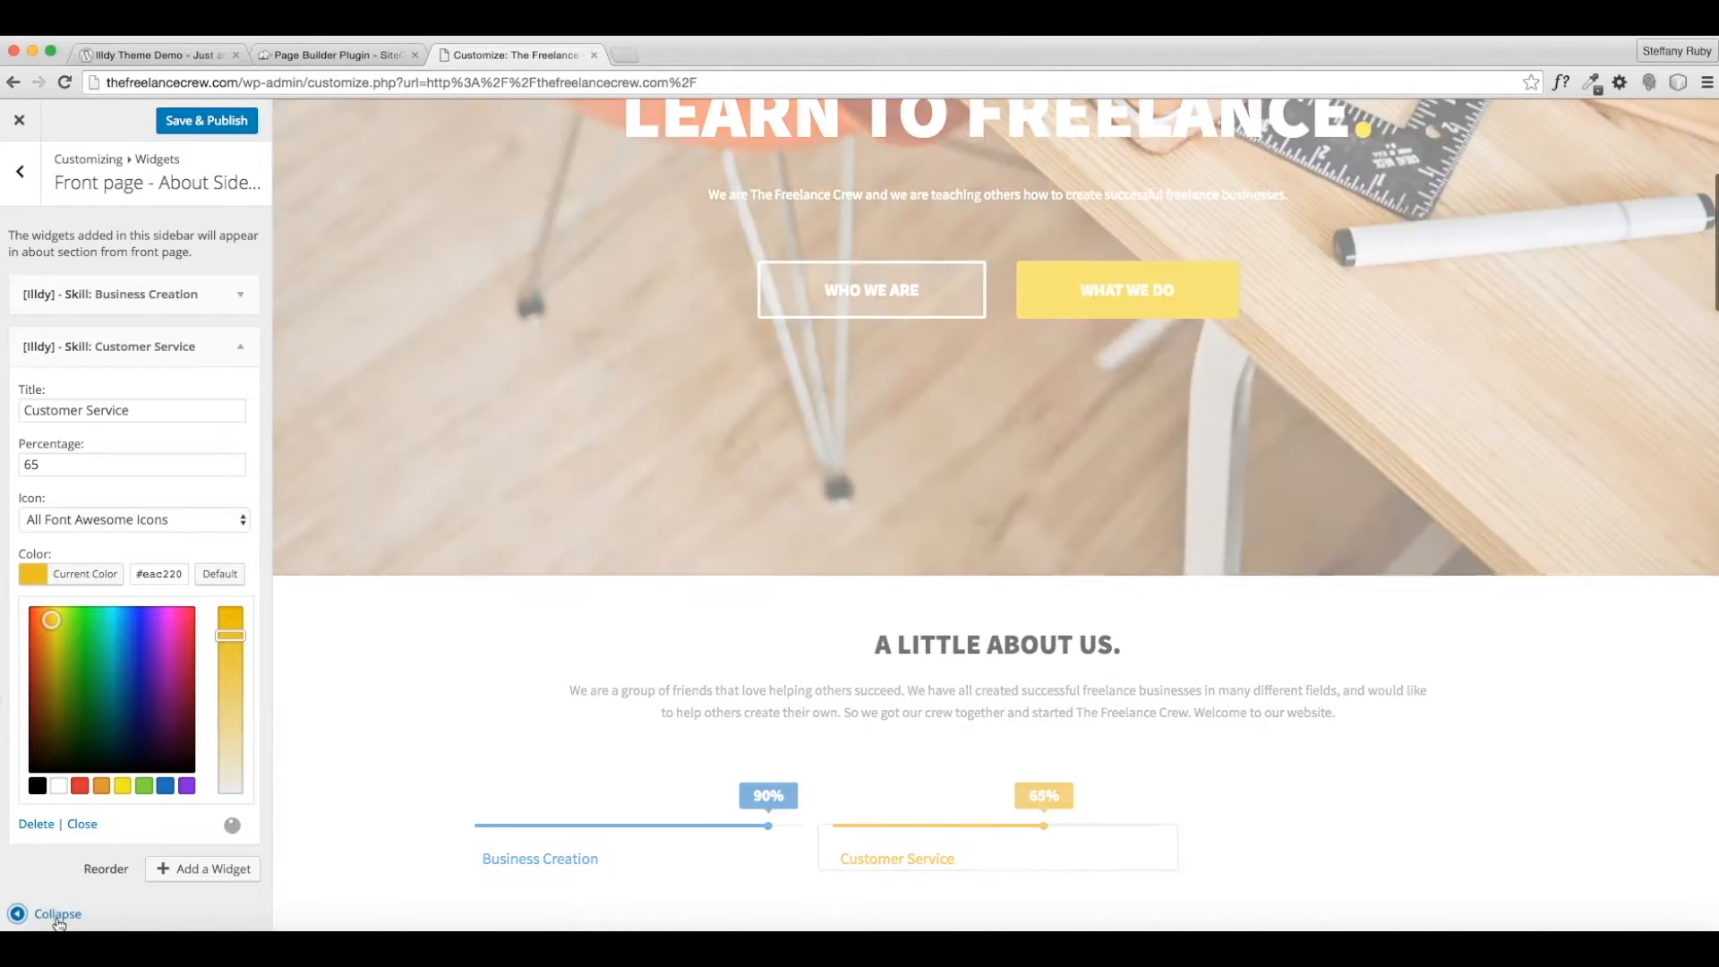
# Add a third [Illdy] - Skill widget to the About sidebar and title it "Freelance Work".
pyautogui.scroll(-1, 173, 873)
pyautogui.scroll(-1, 569, 673)
pyautogui.scroll(-5, 569, 673)
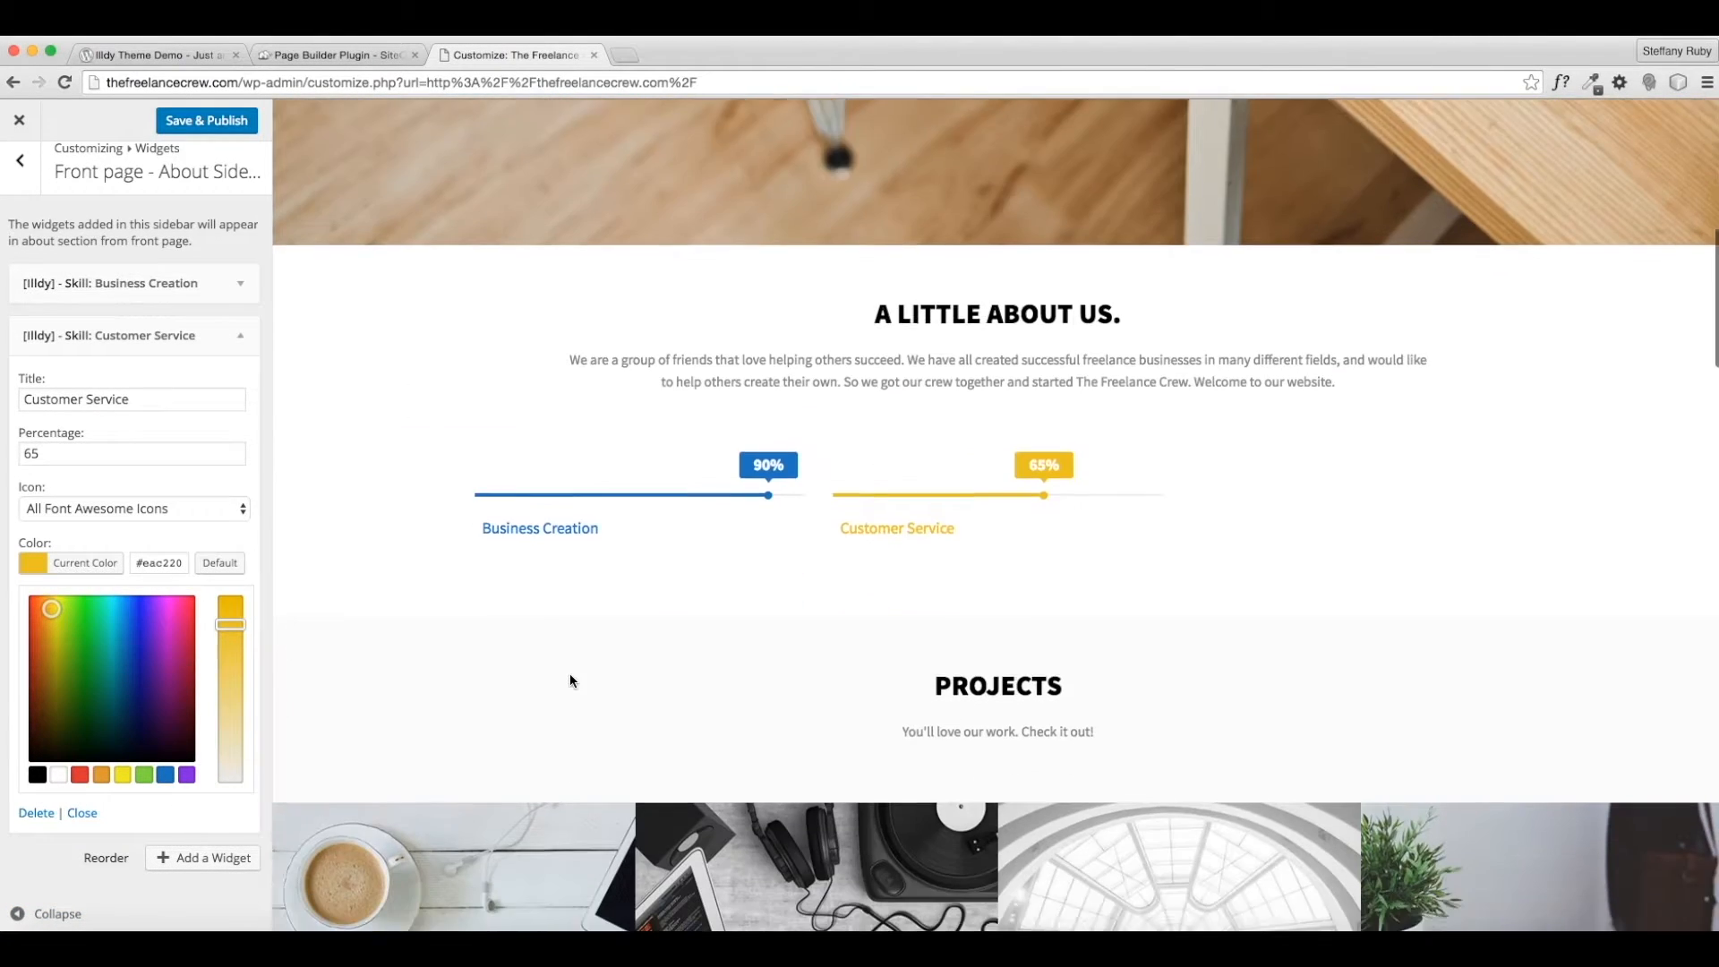
pyautogui.click(172, 857)
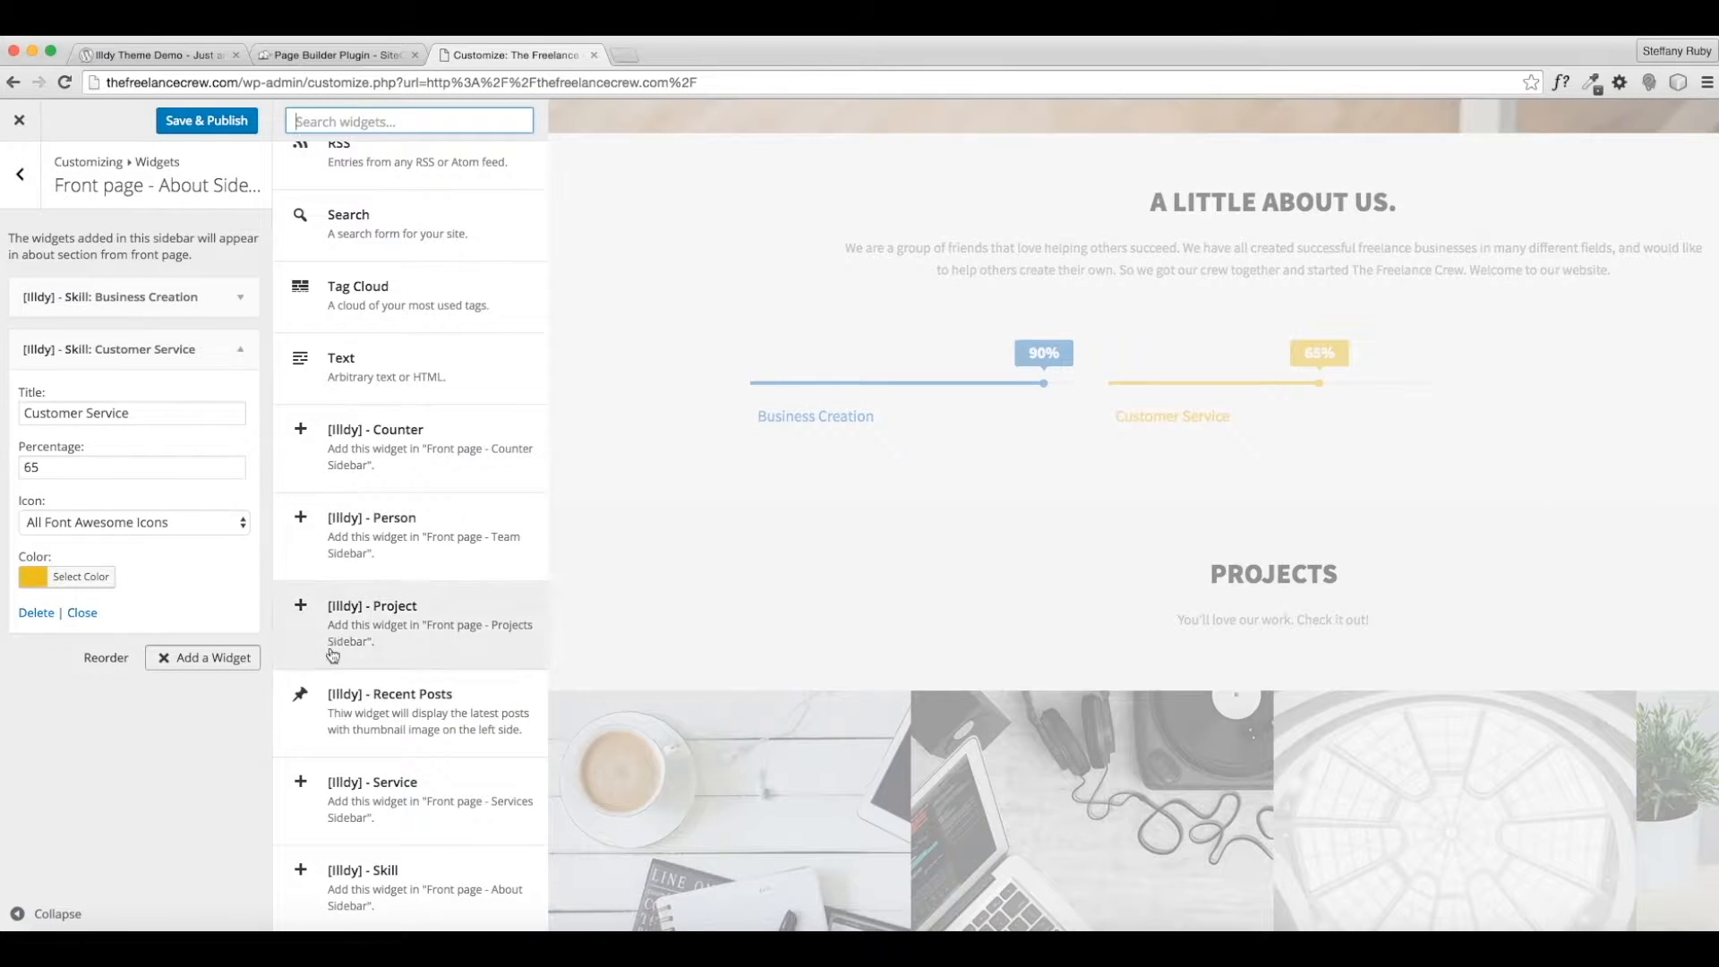
pyautogui.click(394, 882)
pyautogui.tripleClick(96, 459)
pyautogui.write('Freelance Work')
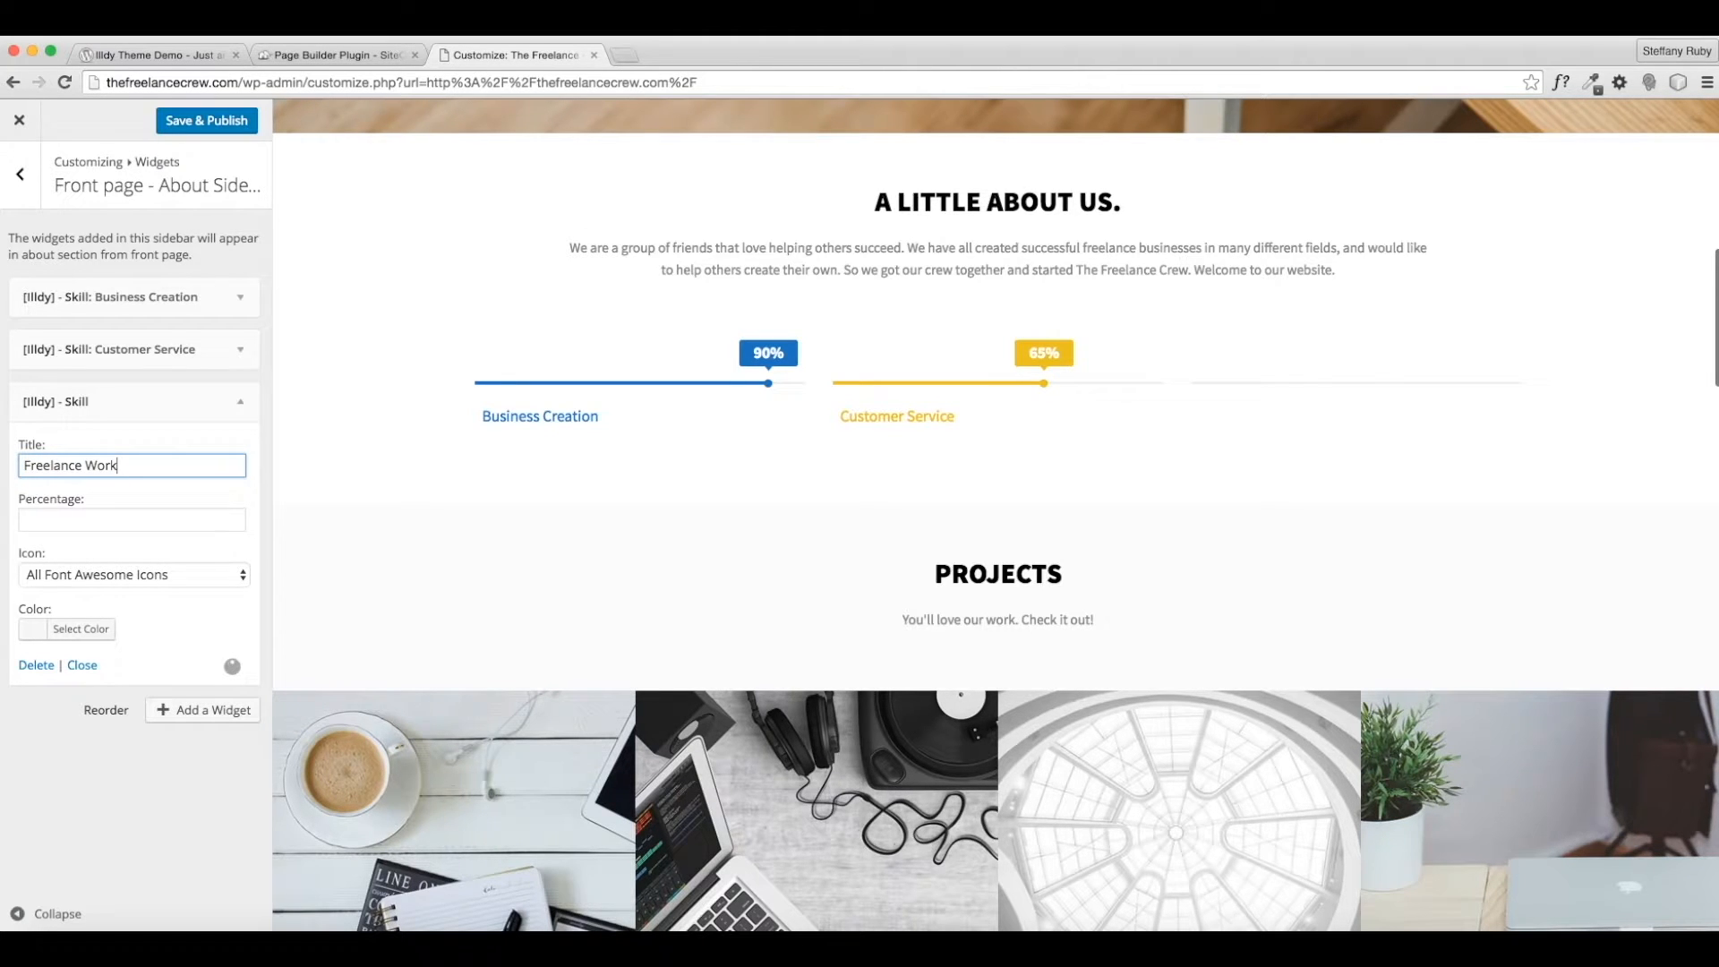
# Set the Freelance Work skill's percentage to 80.
pyautogui.click(85, 523)
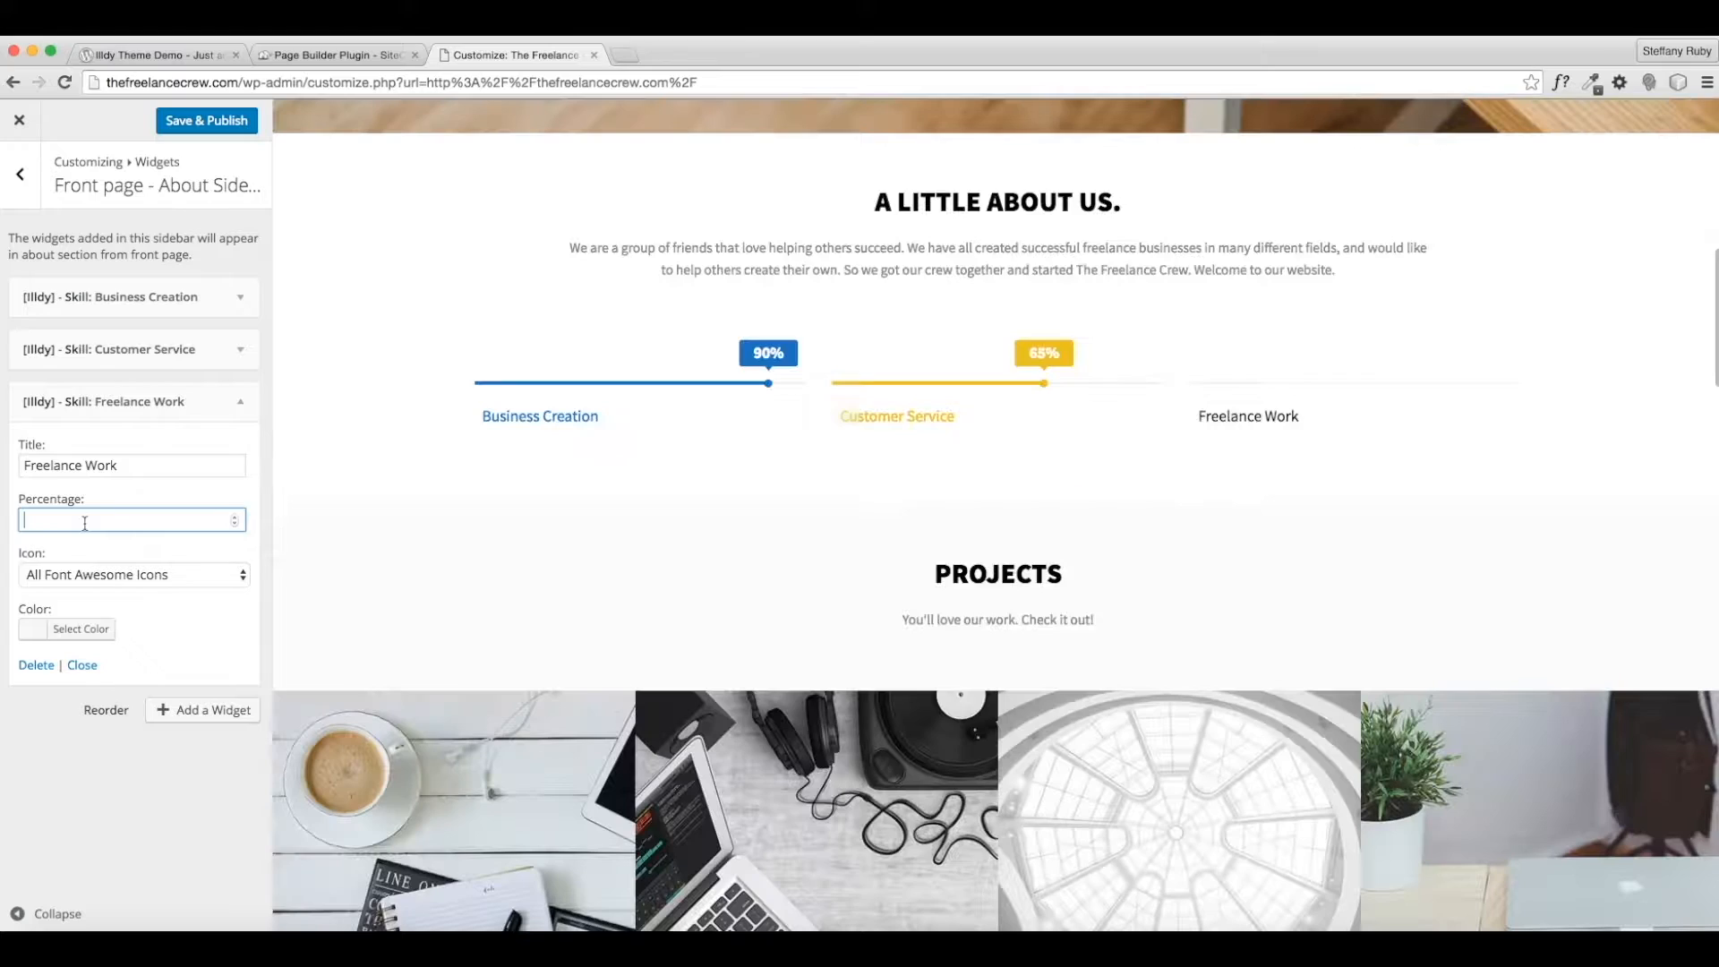
pyautogui.write('75')
pyautogui.press('BackSpace')
pyautogui.press('BackSpace')
pyautogui.write('80')
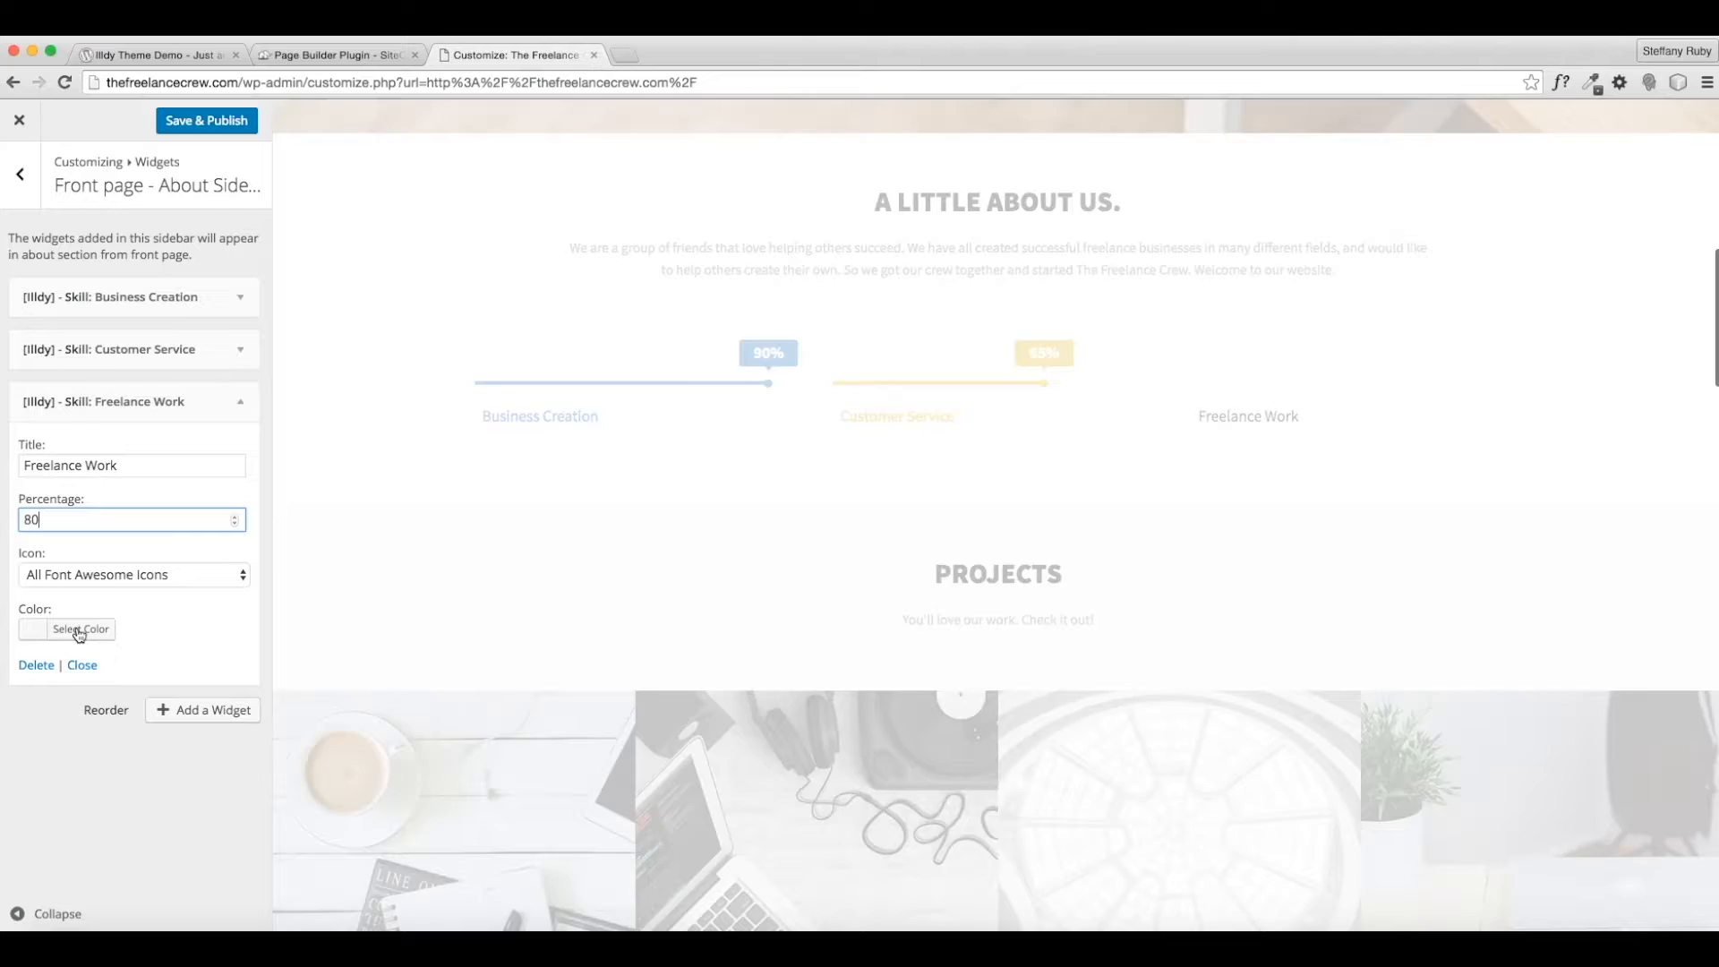
# Set the Freelance Work skill's color to the preset red #dd3333.
pyautogui.click(79, 631)
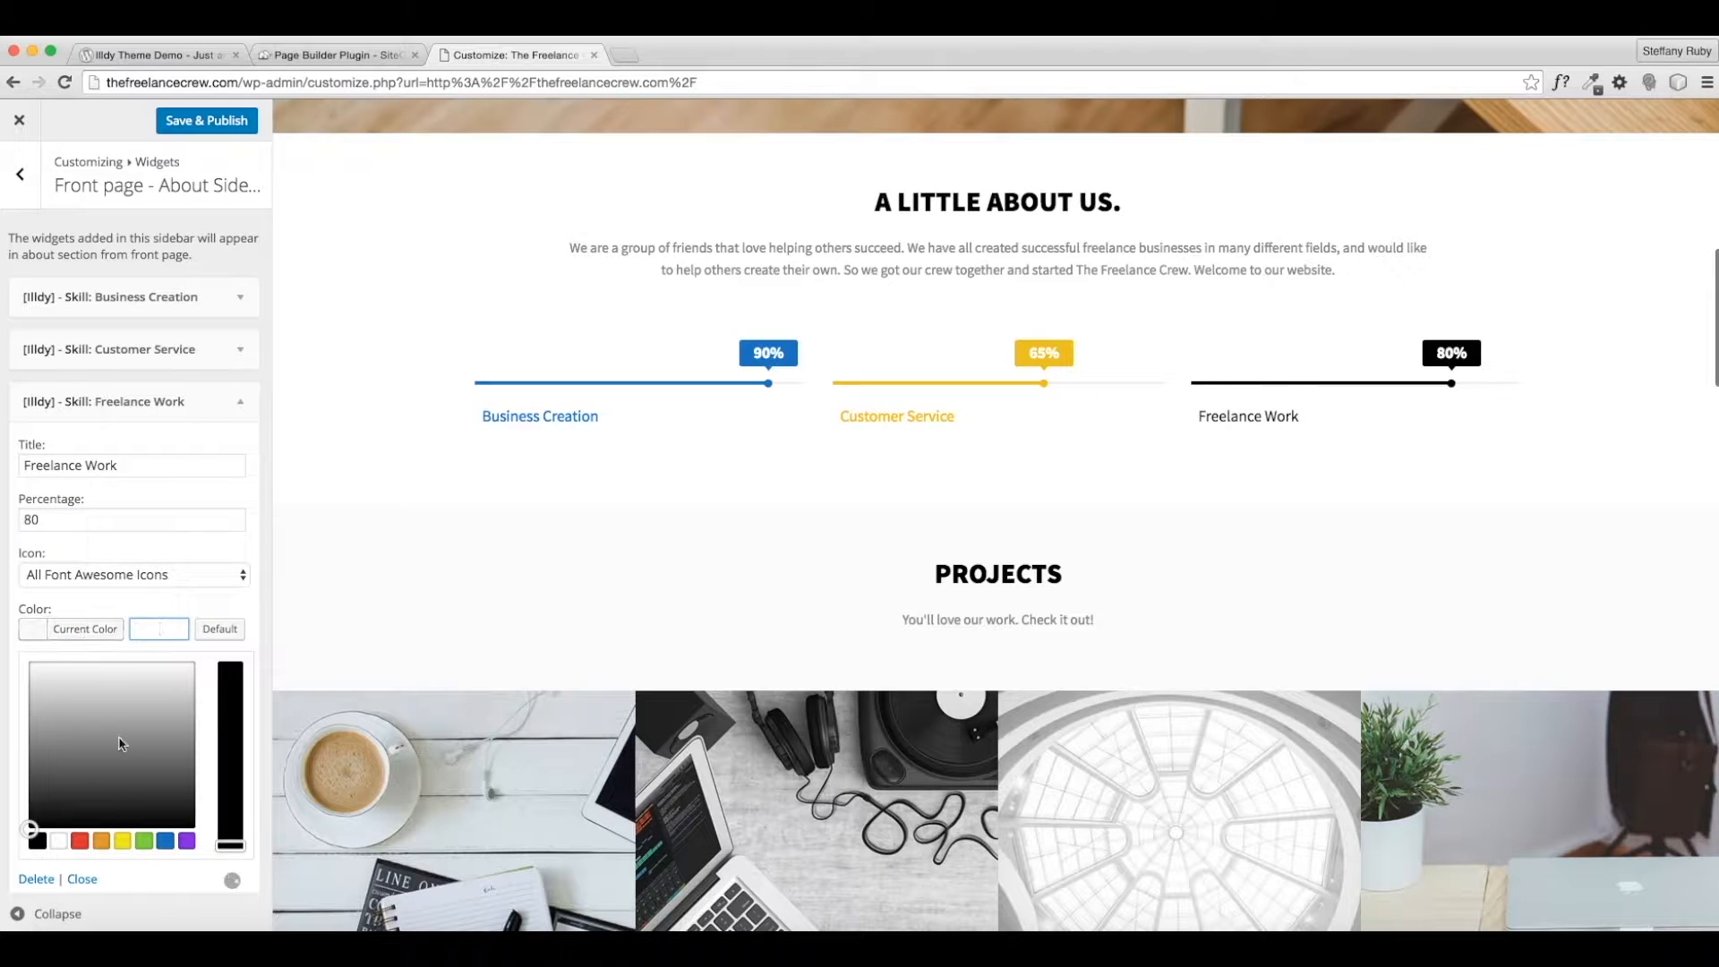
pyautogui.click(187, 842)
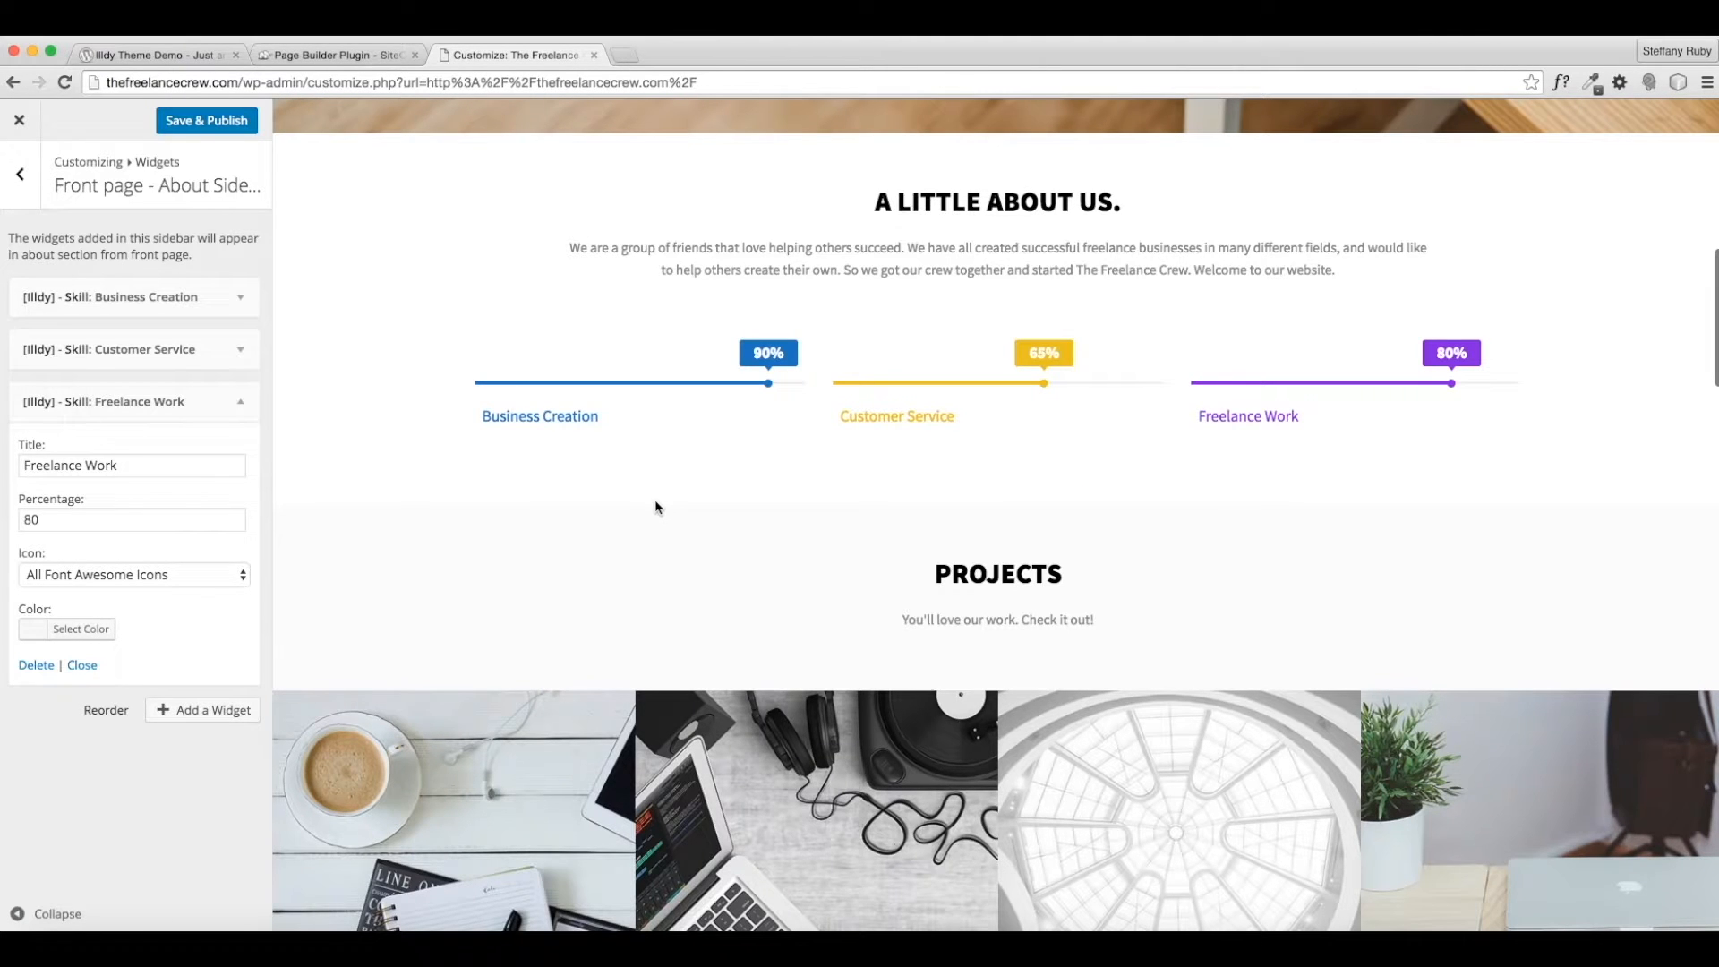
pyautogui.click(80, 630)
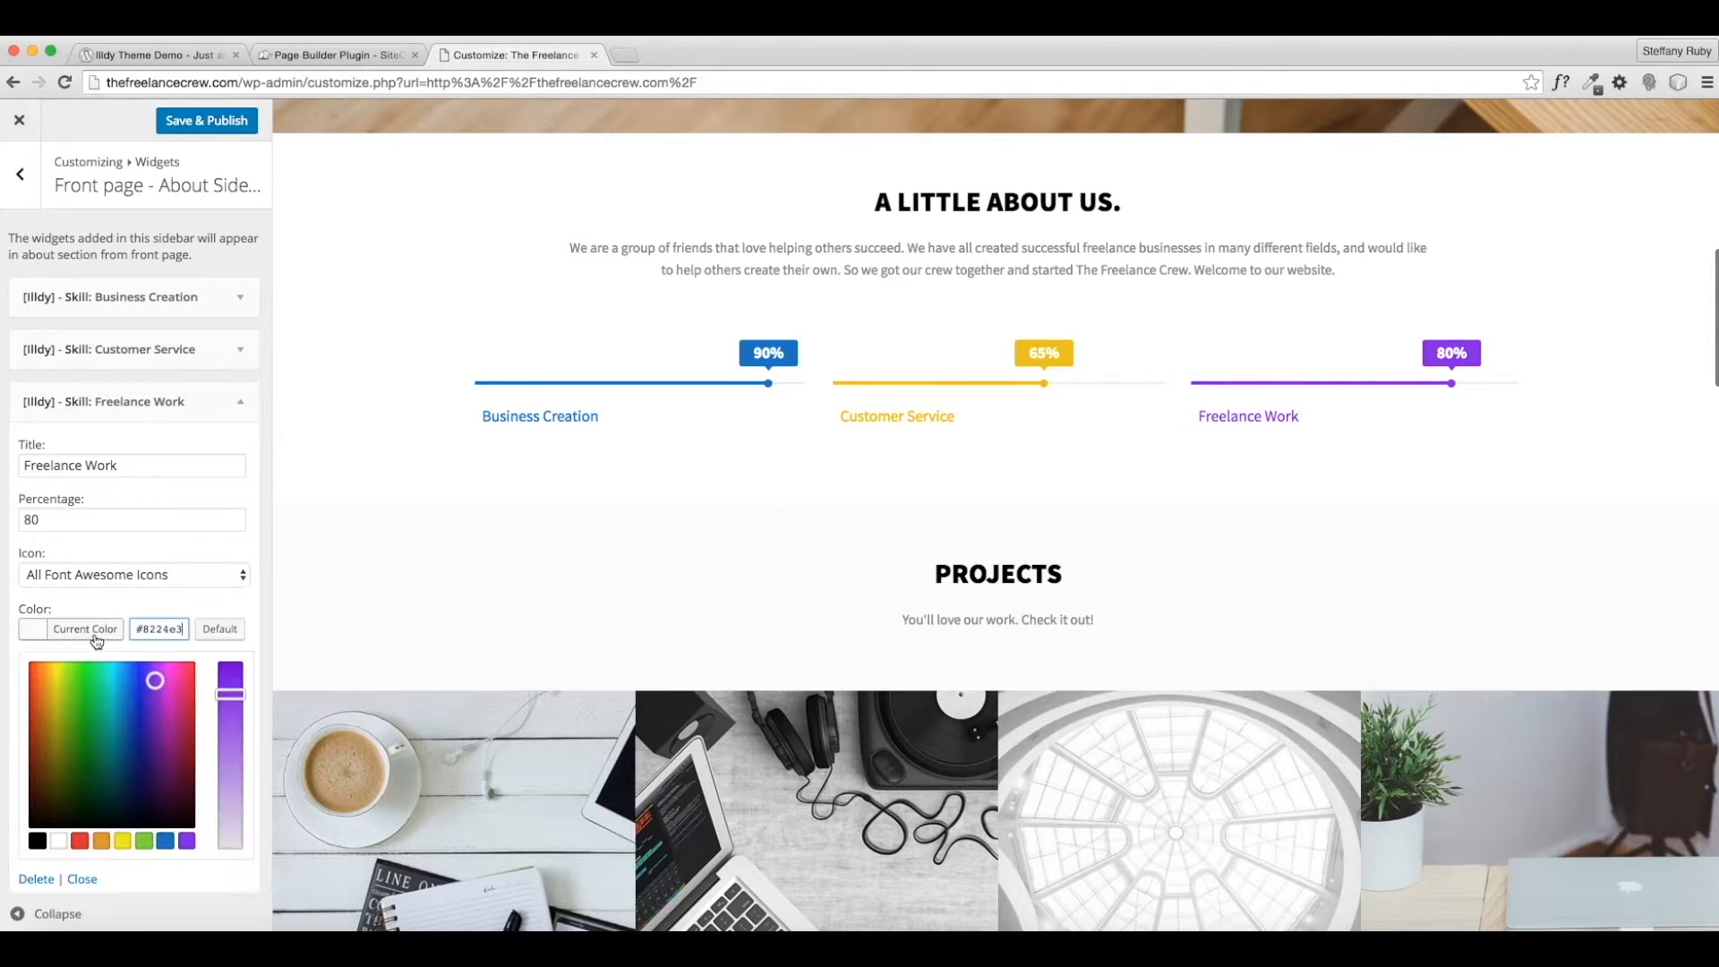
pyautogui.click(77, 842)
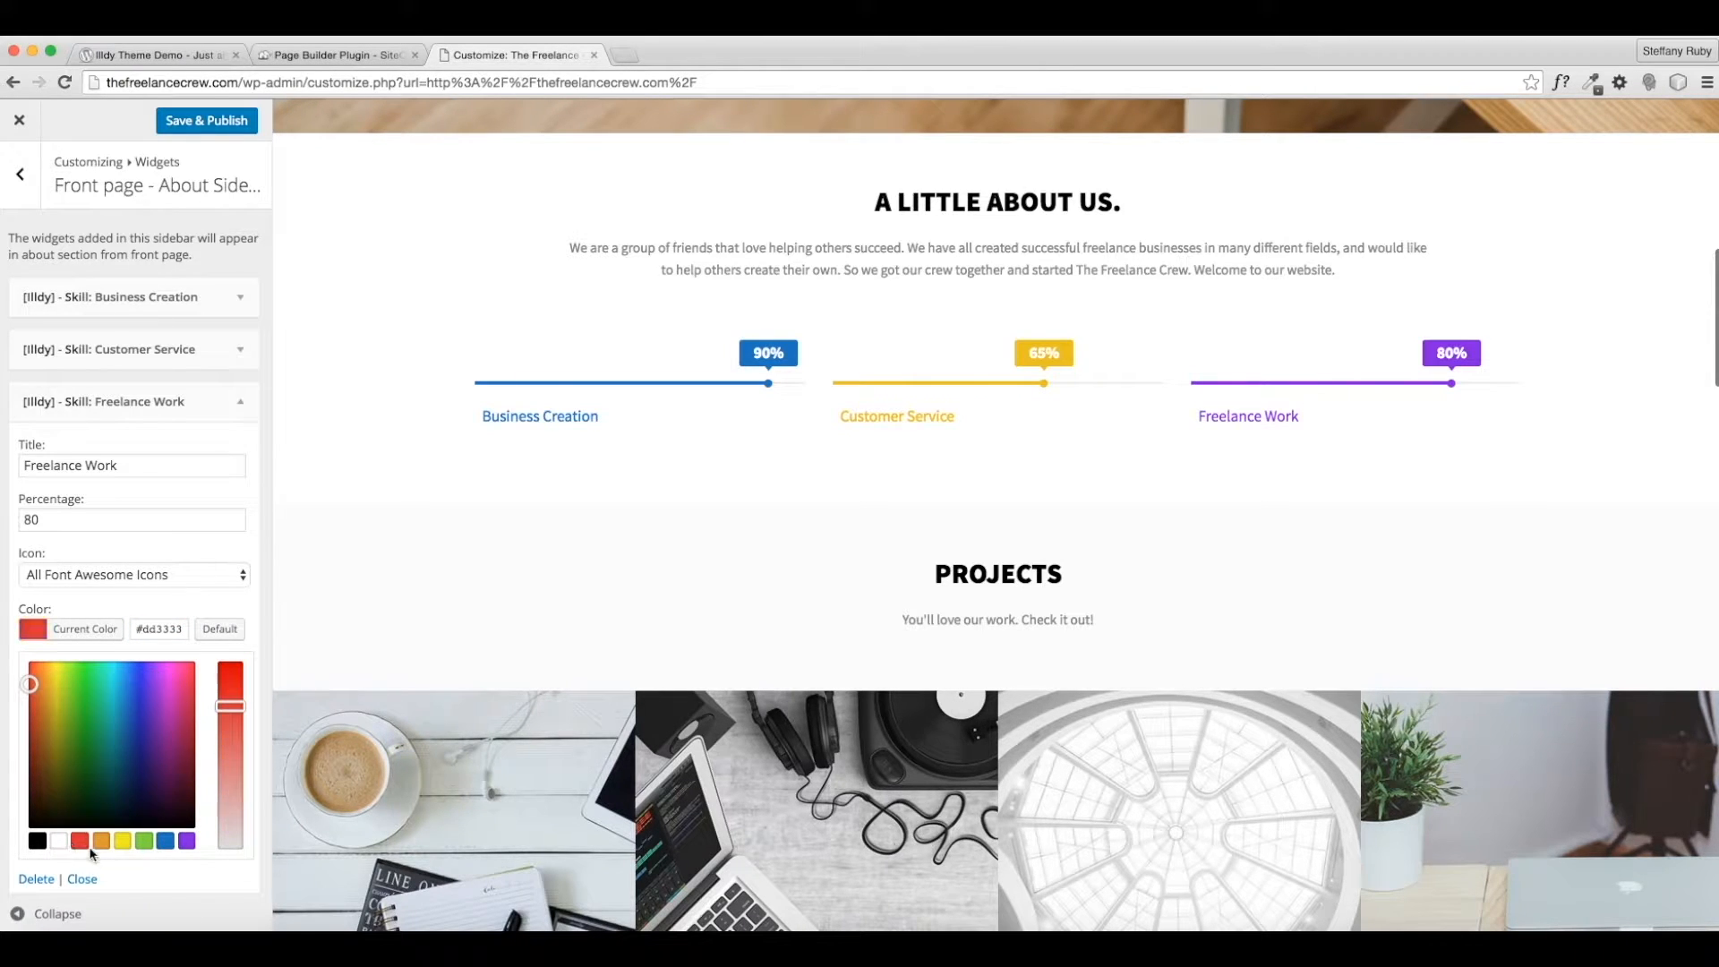
pyautogui.click(215, 891)
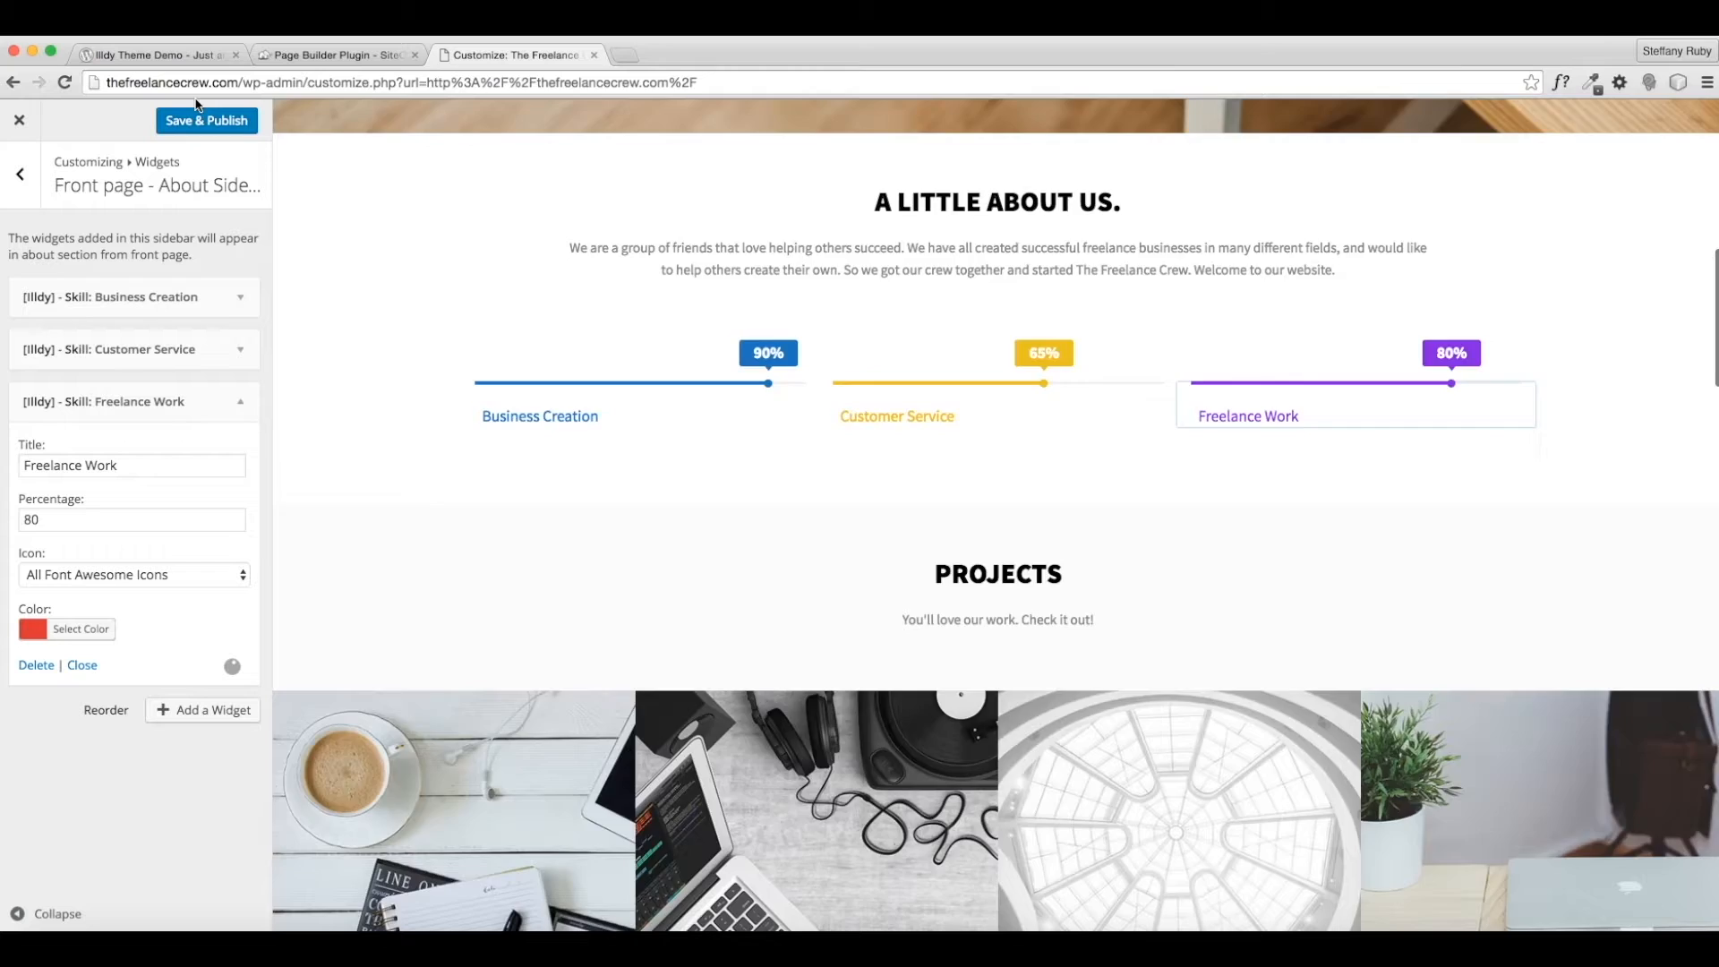
# Save and publish the changes, and review the About section and header in the preview.
pyautogui.click(192, 126)
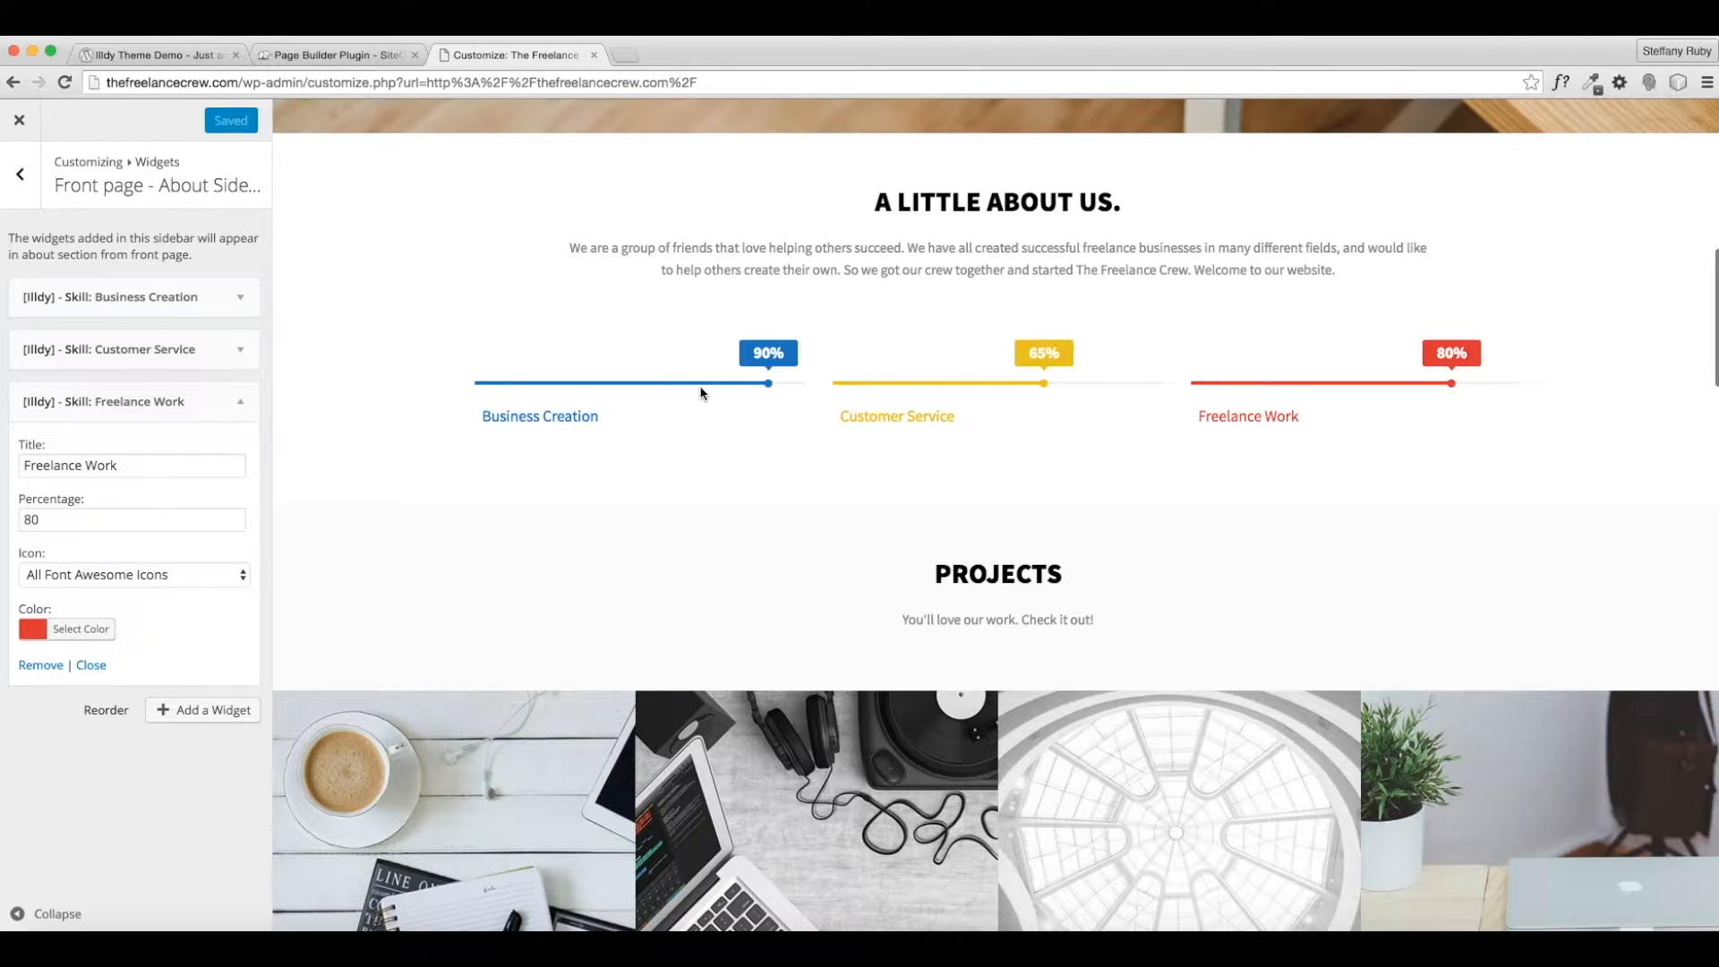
pyautogui.scroll(3, 1097, 394)
pyautogui.scroll(-5, 985, 340)
pyautogui.scroll(1, 886, 288)
pyautogui.scroll(7, 885, 295)
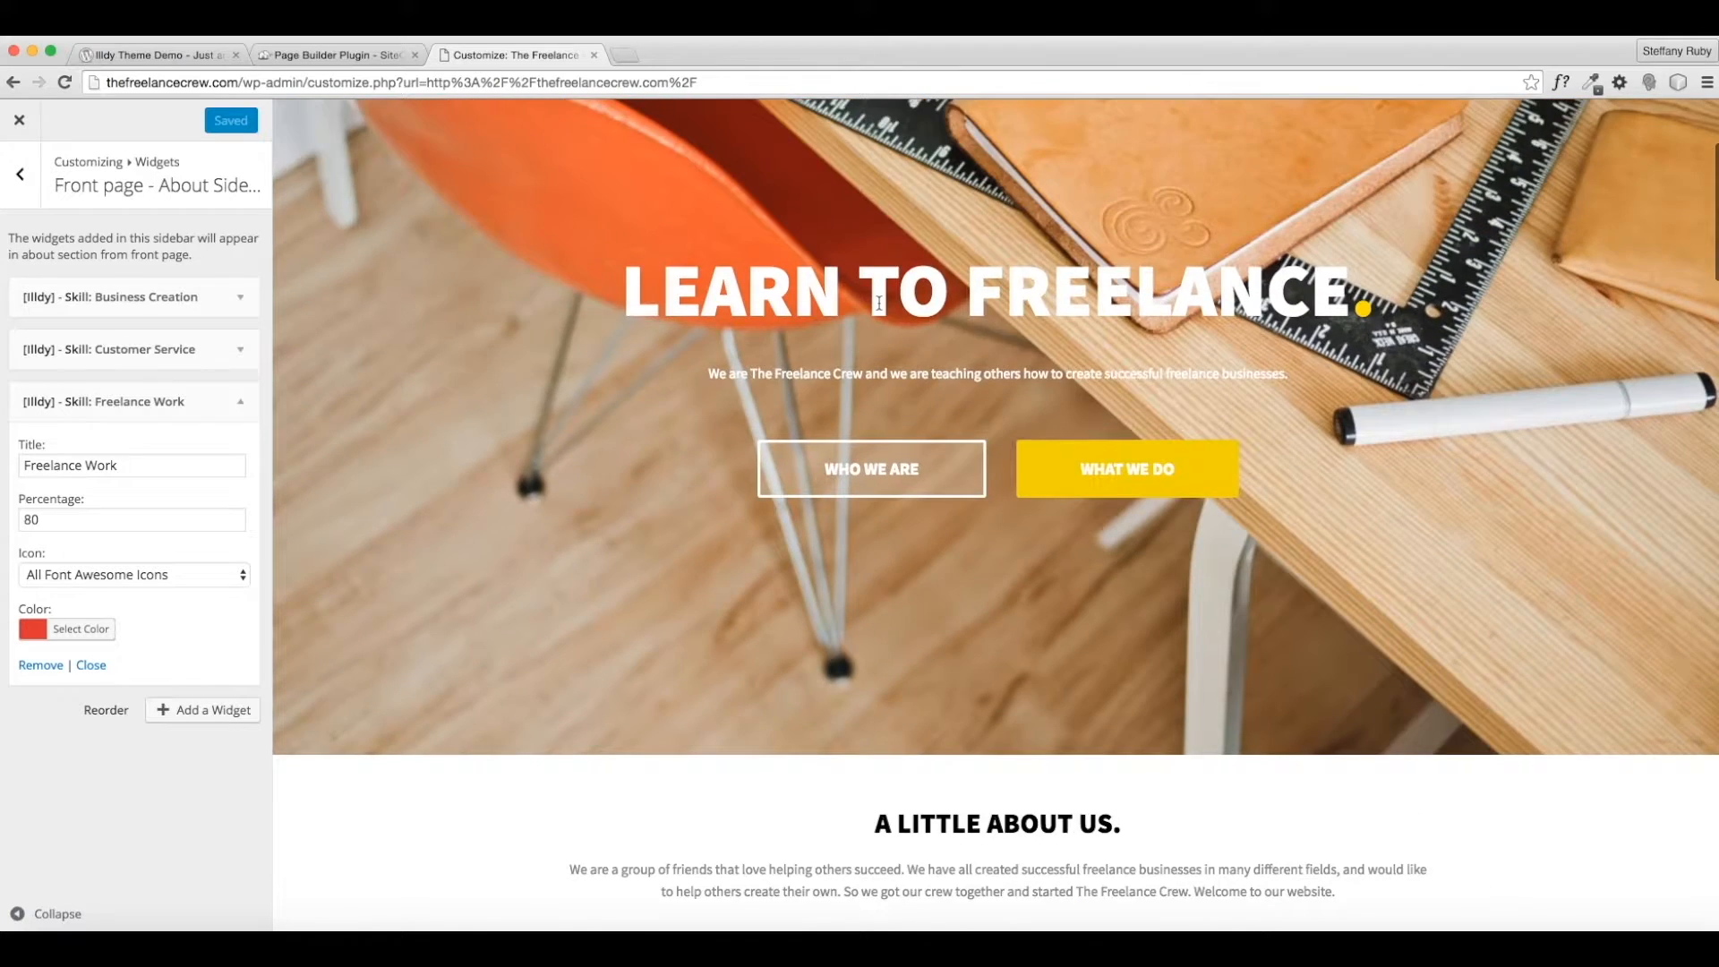
# Set the Customer Service skill's color to the preset orange #dd9933, and save and publish the change.
pyautogui.scroll(-4, 881, 309)
pyautogui.click(174, 351)
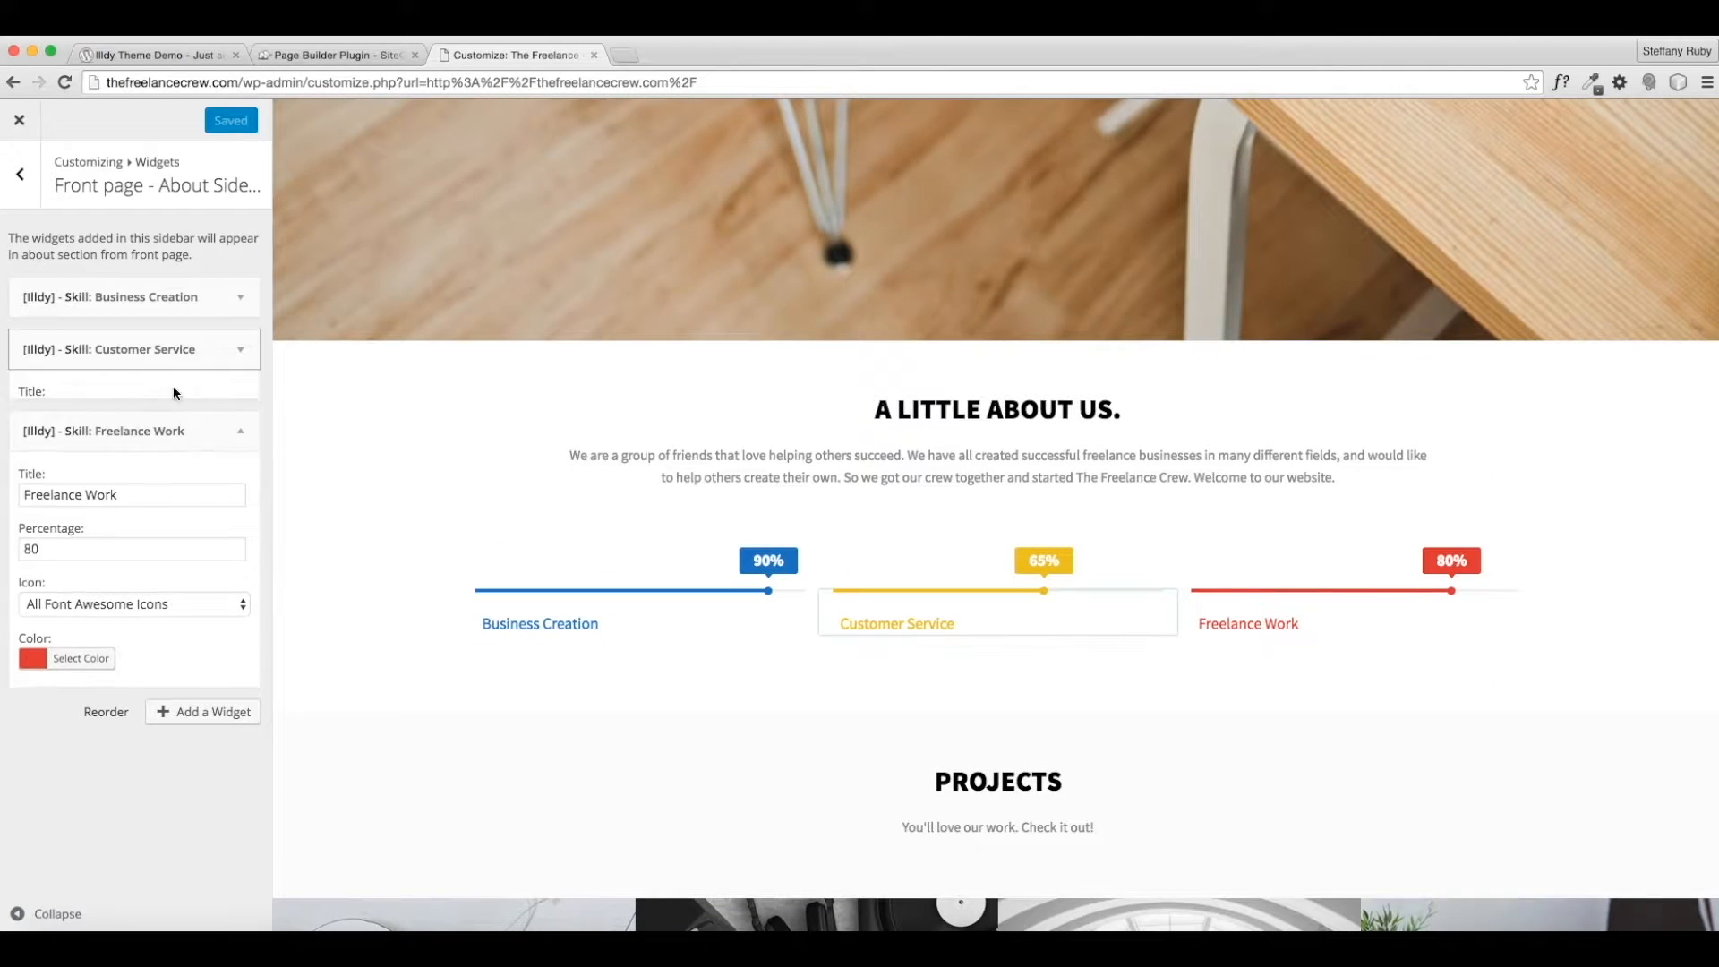
pyautogui.click(95, 580)
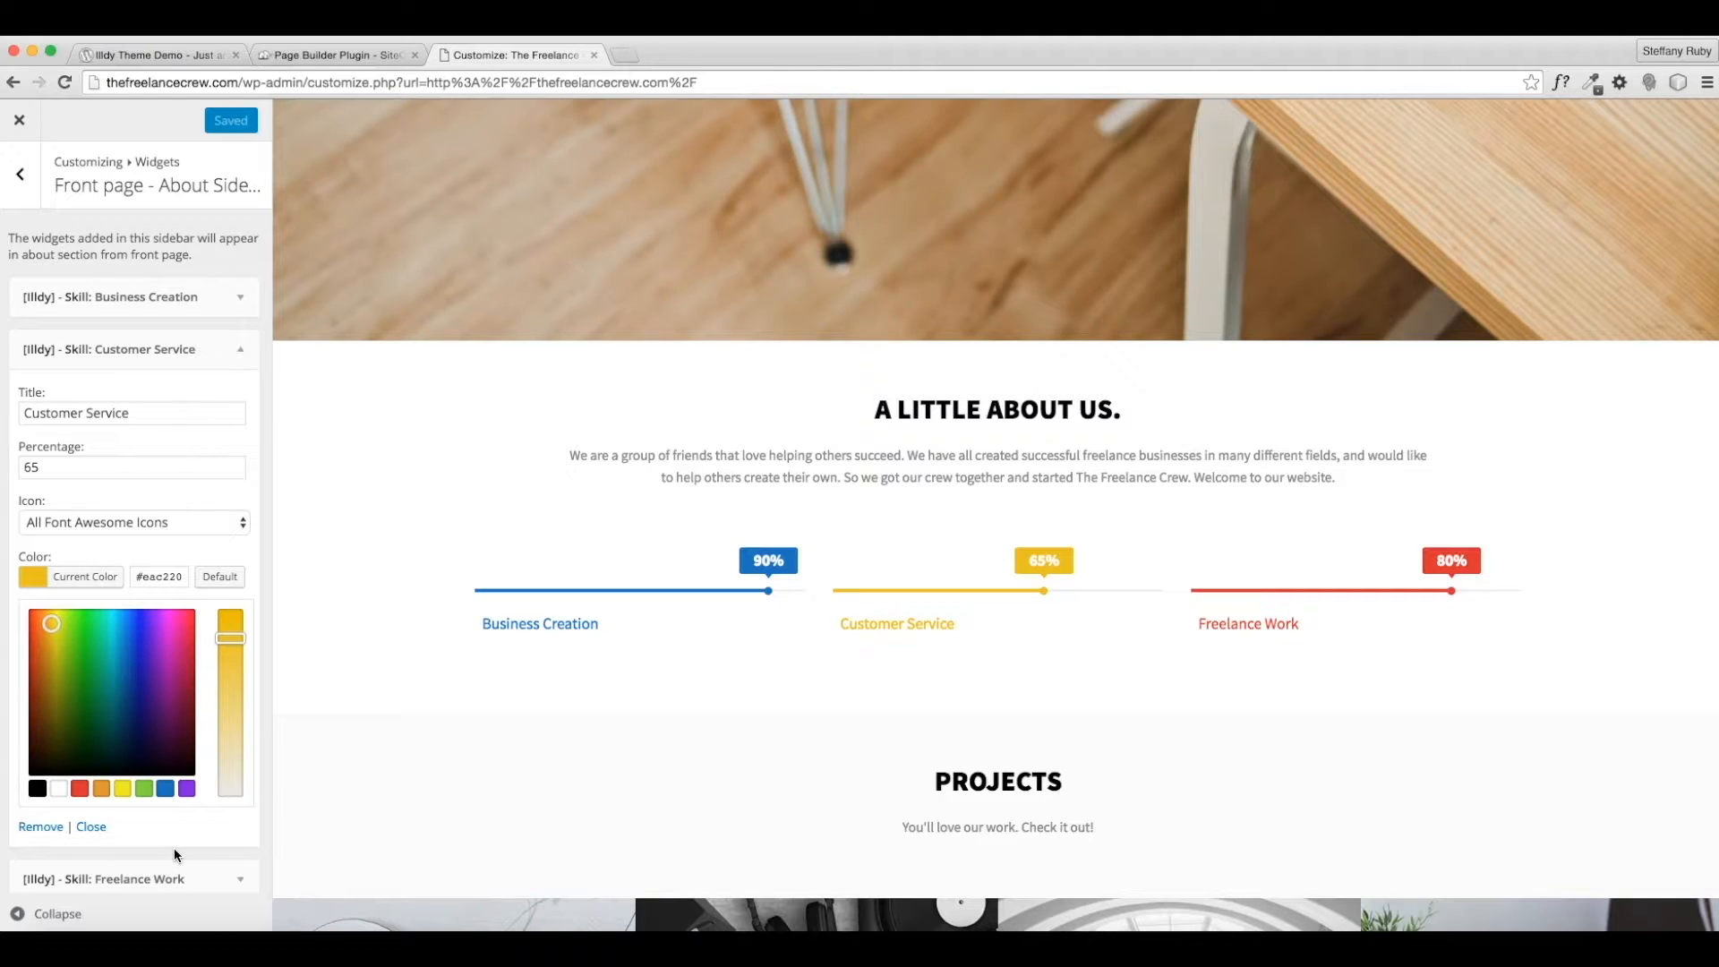
pyautogui.moveTo(234, 663); pyautogui.dragTo(237, 598)
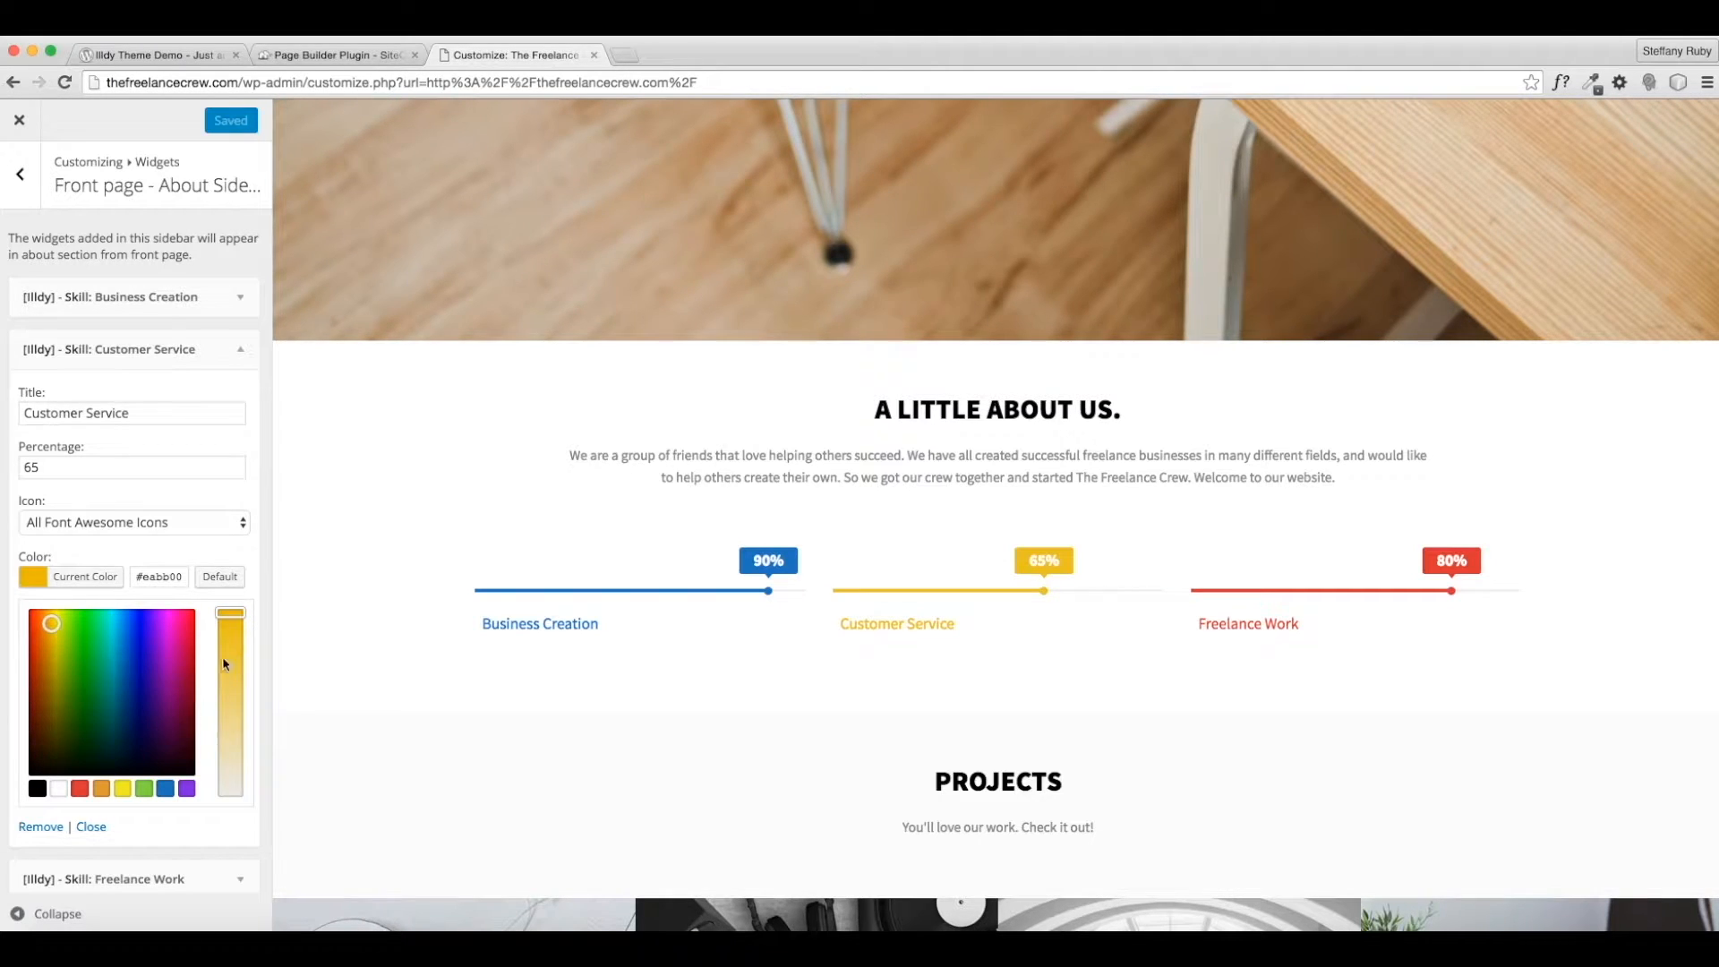
pyautogui.click(103, 792)
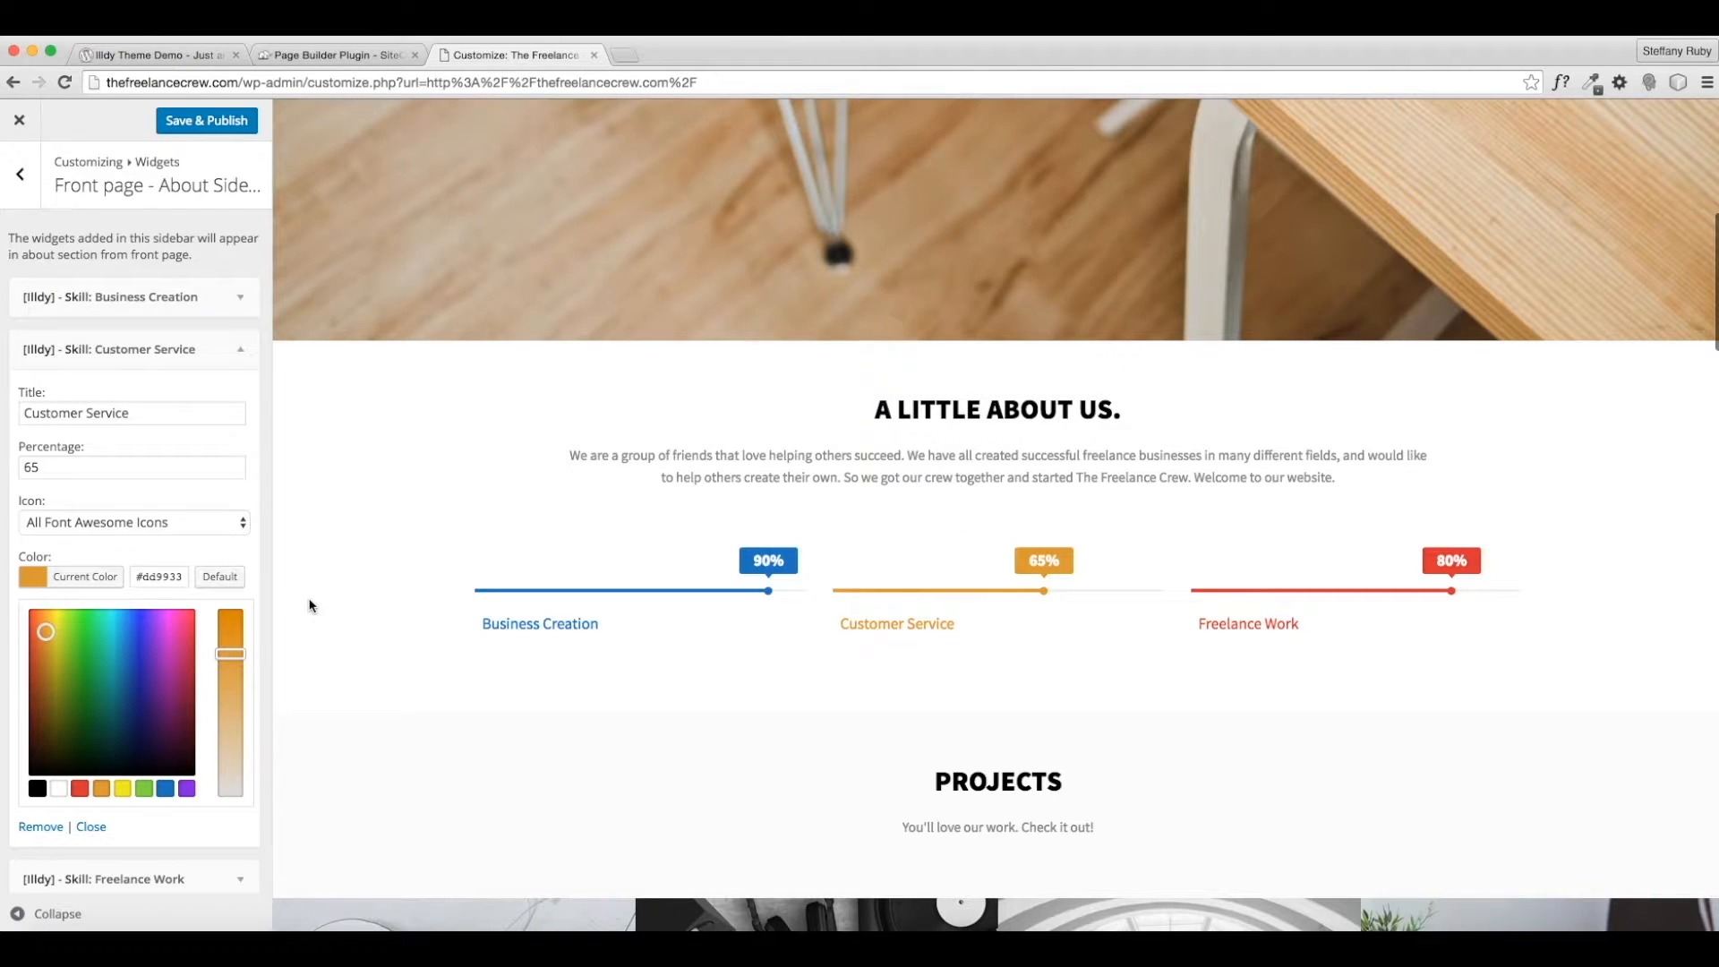
pyautogui.click(192, 130)
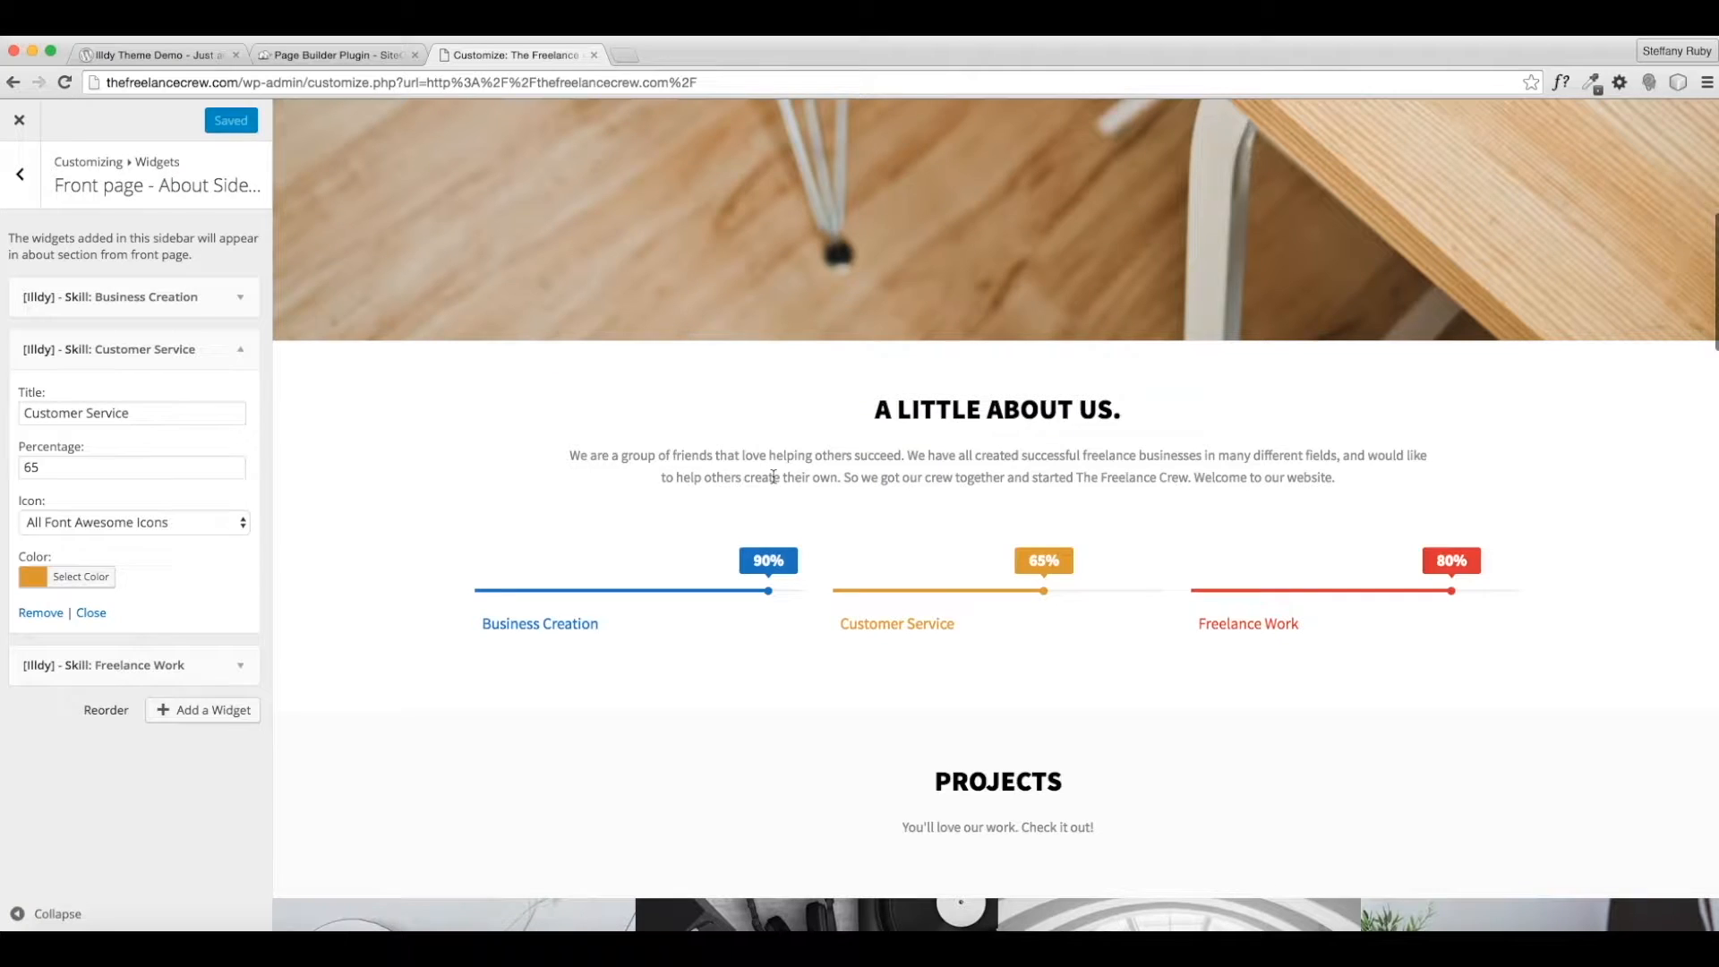
# Hide the Projects section from the front page in its general settings.
pyautogui.click(34, 192)
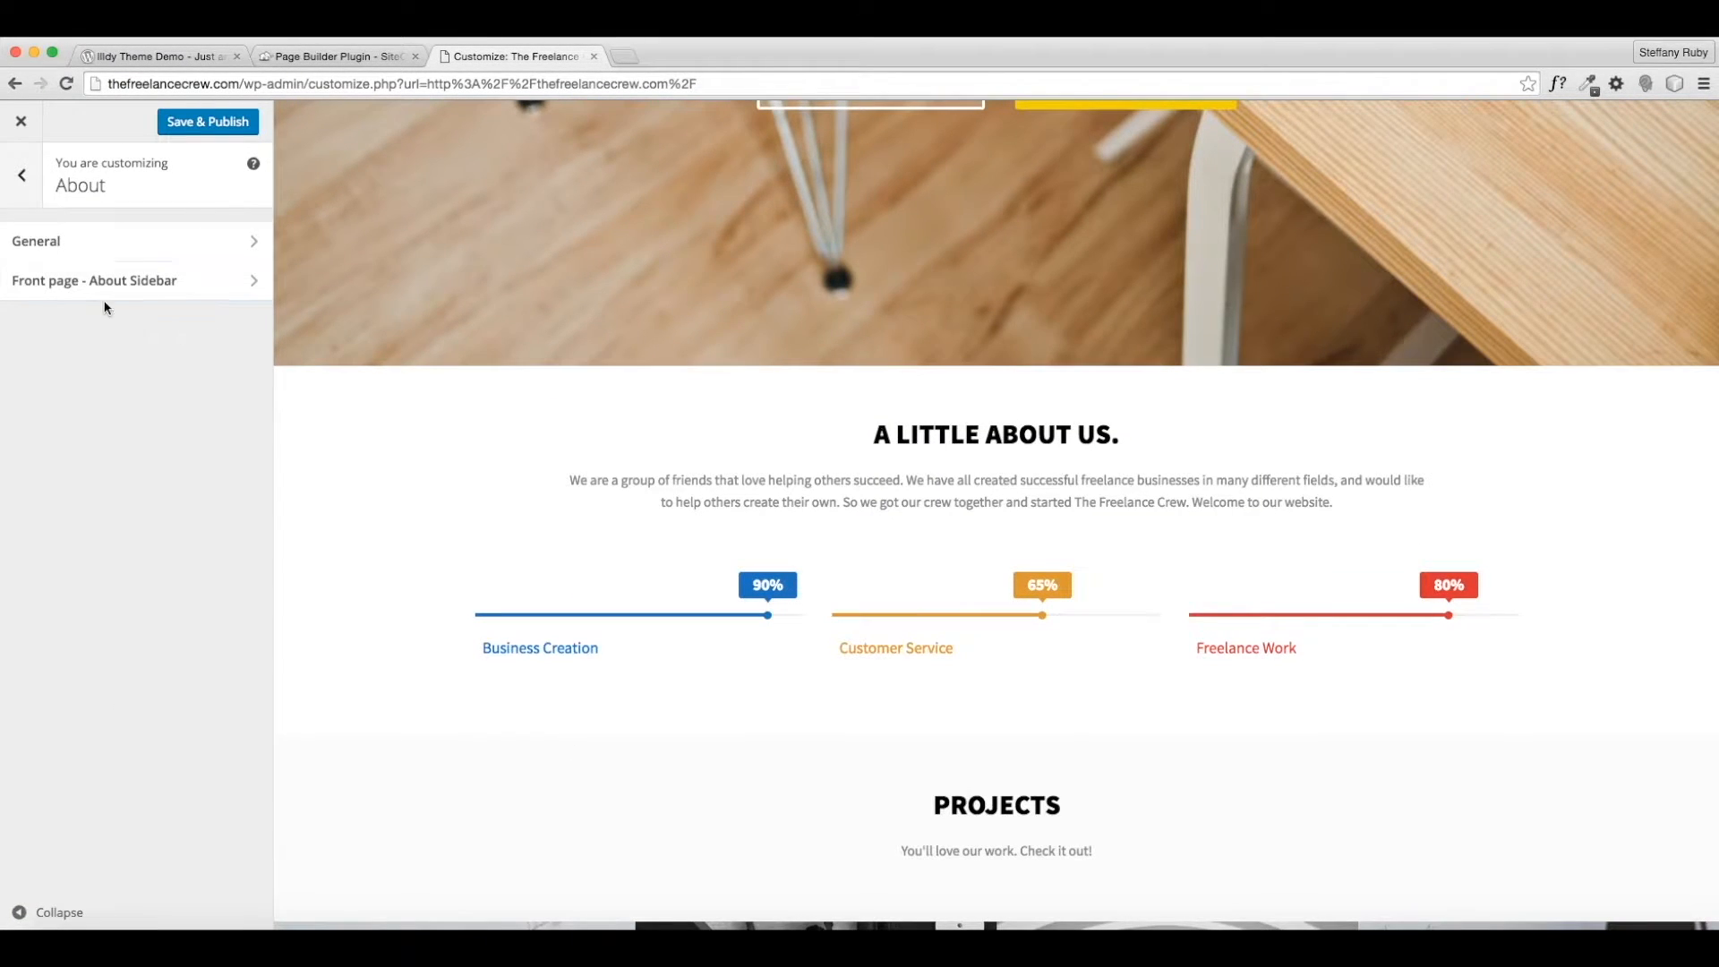
pyautogui.click(25, 195)
pyautogui.scroll(-7, 601, 467)
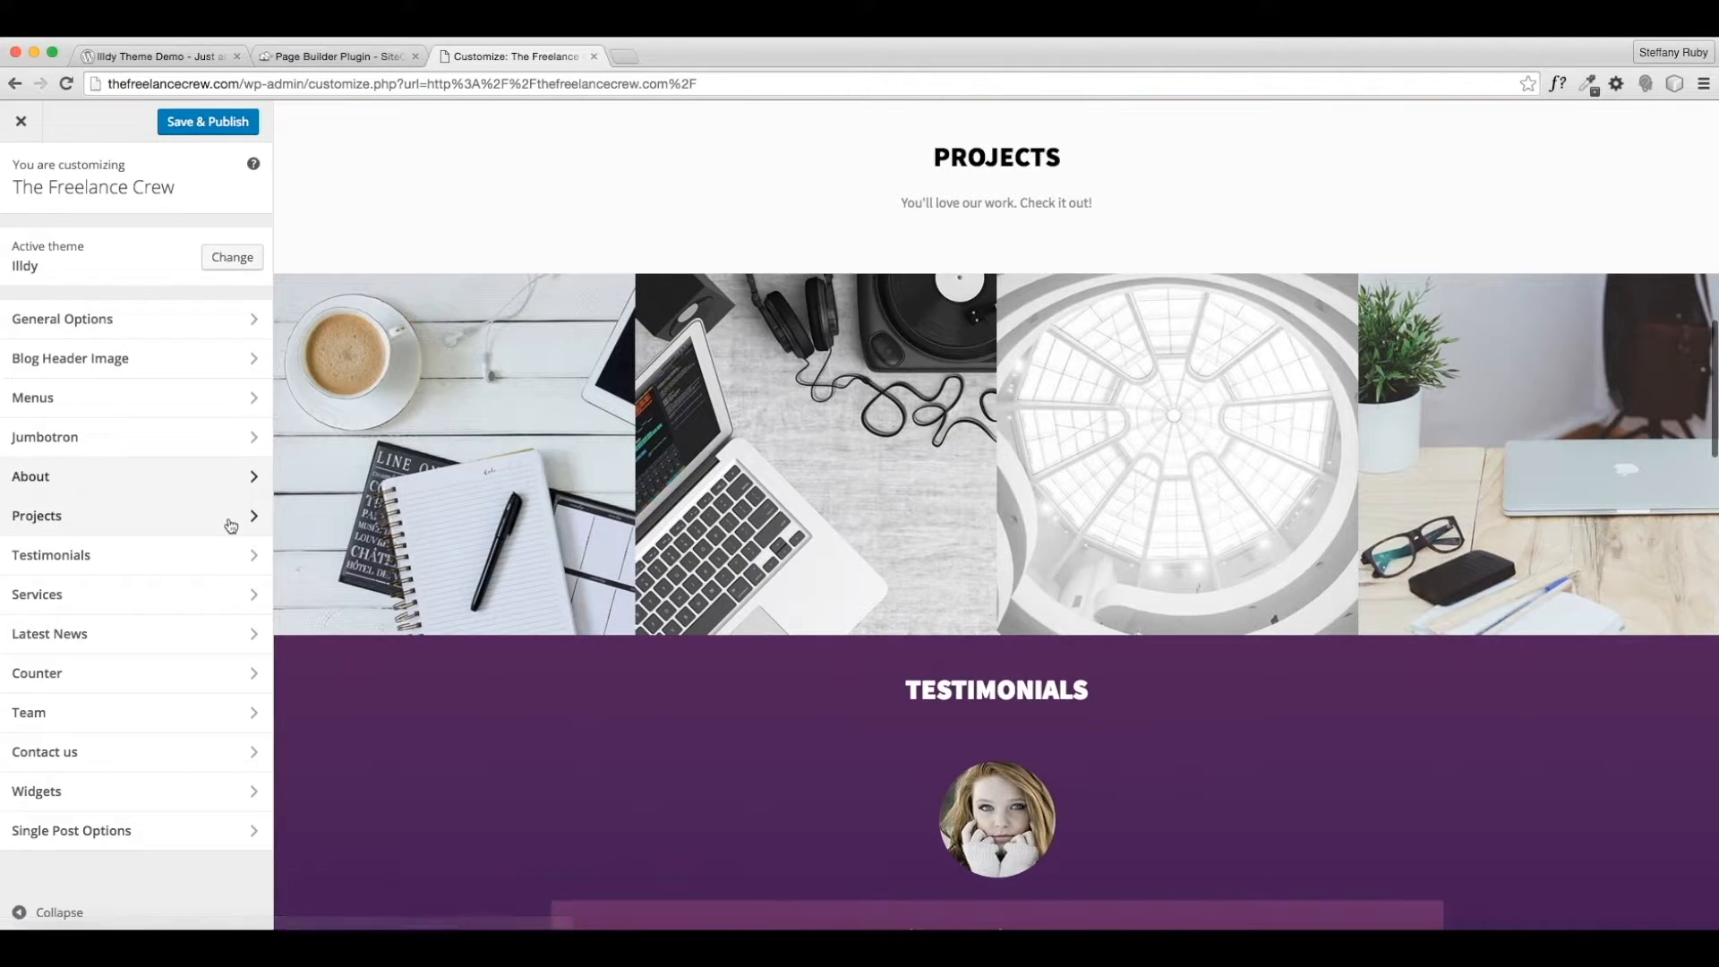
pyautogui.click(226, 517)
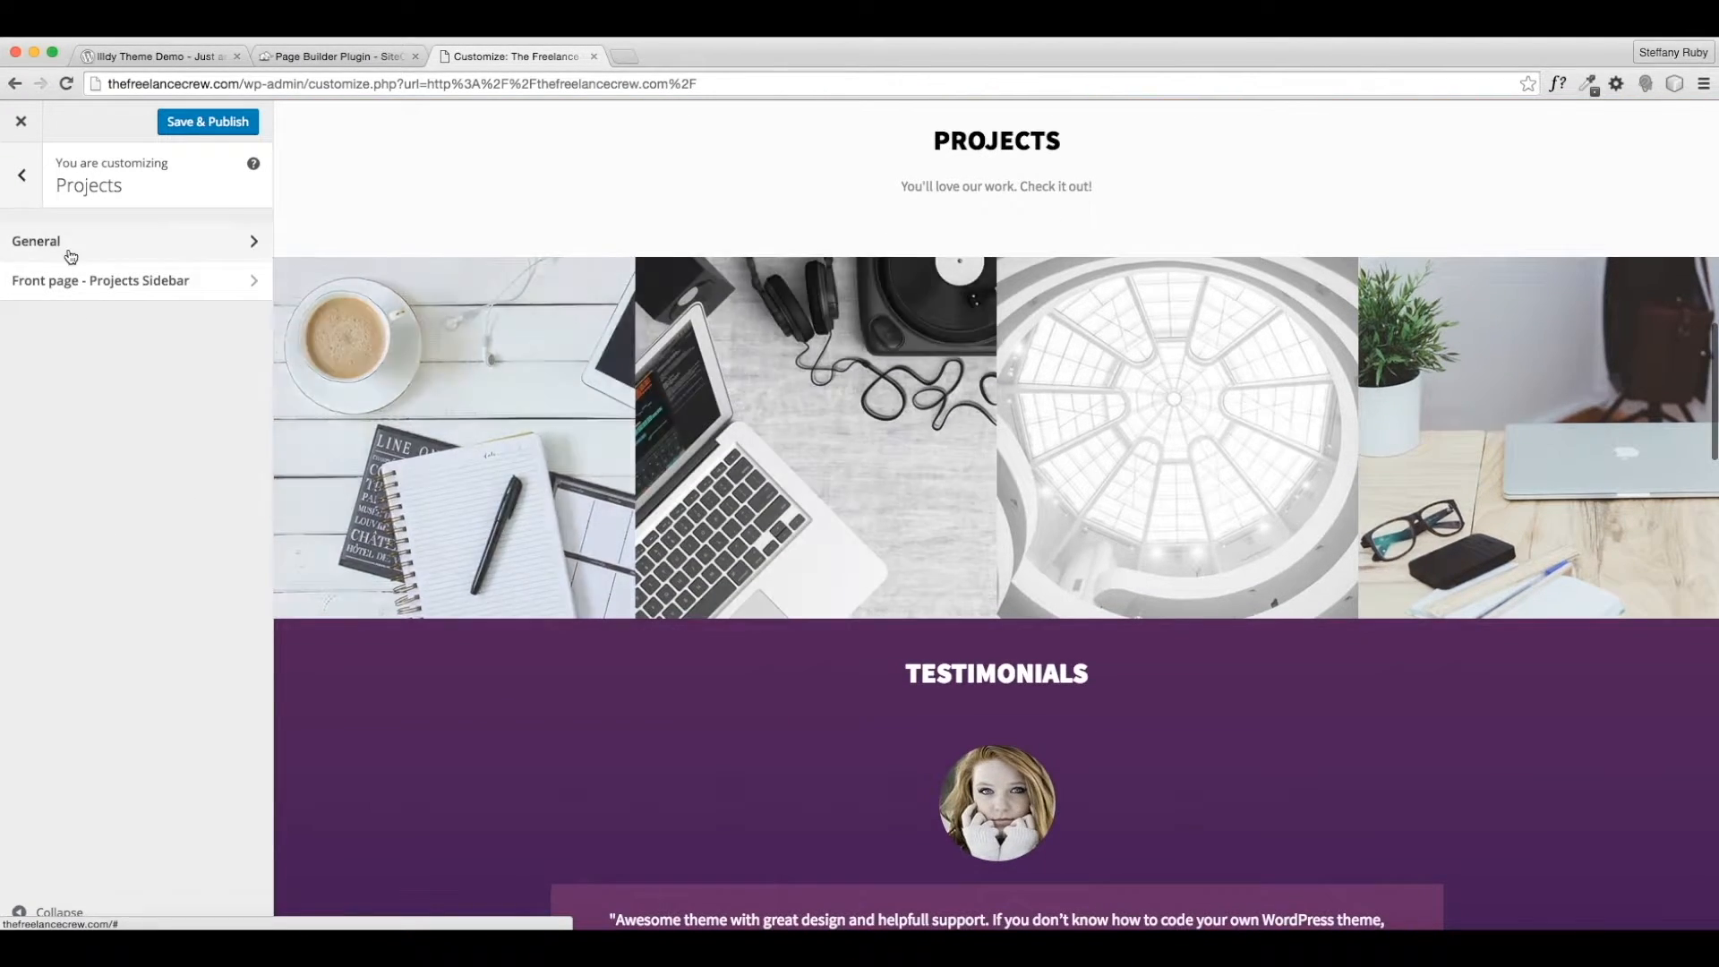
pyautogui.click(58, 244)
pyautogui.click(78, 247)
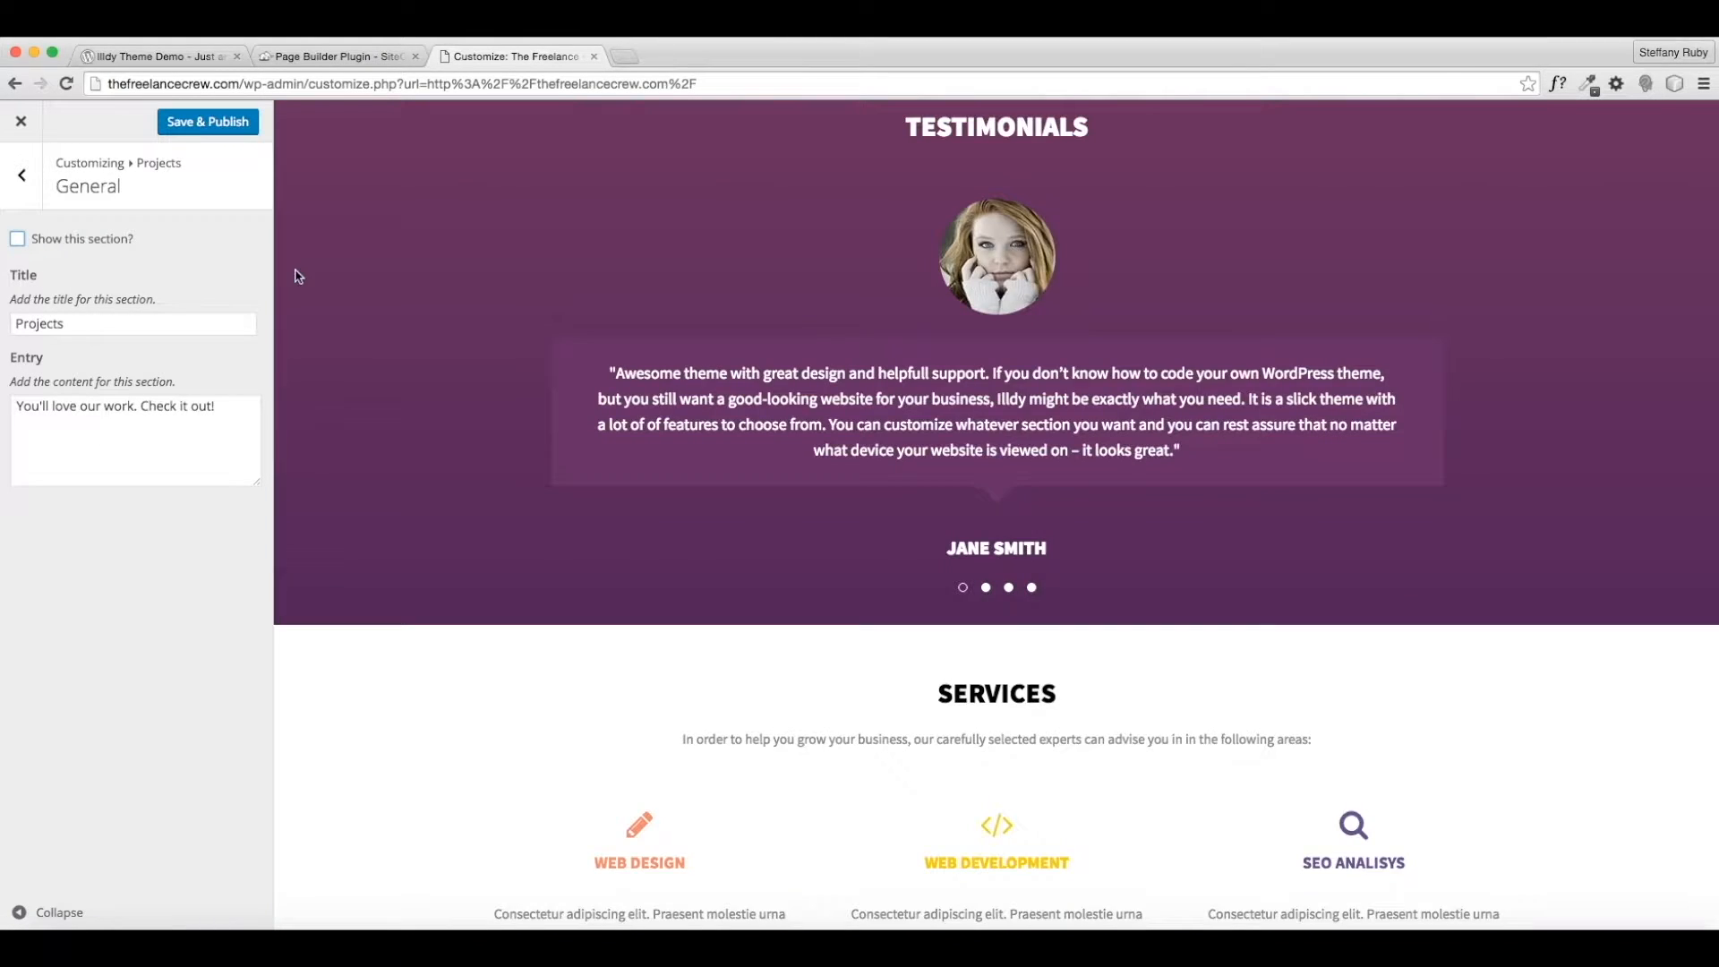
# Look through the testimonials in the preview and hide the Testimonials section from the front page.
pyautogui.click(21, 176)
pyautogui.click(20, 178)
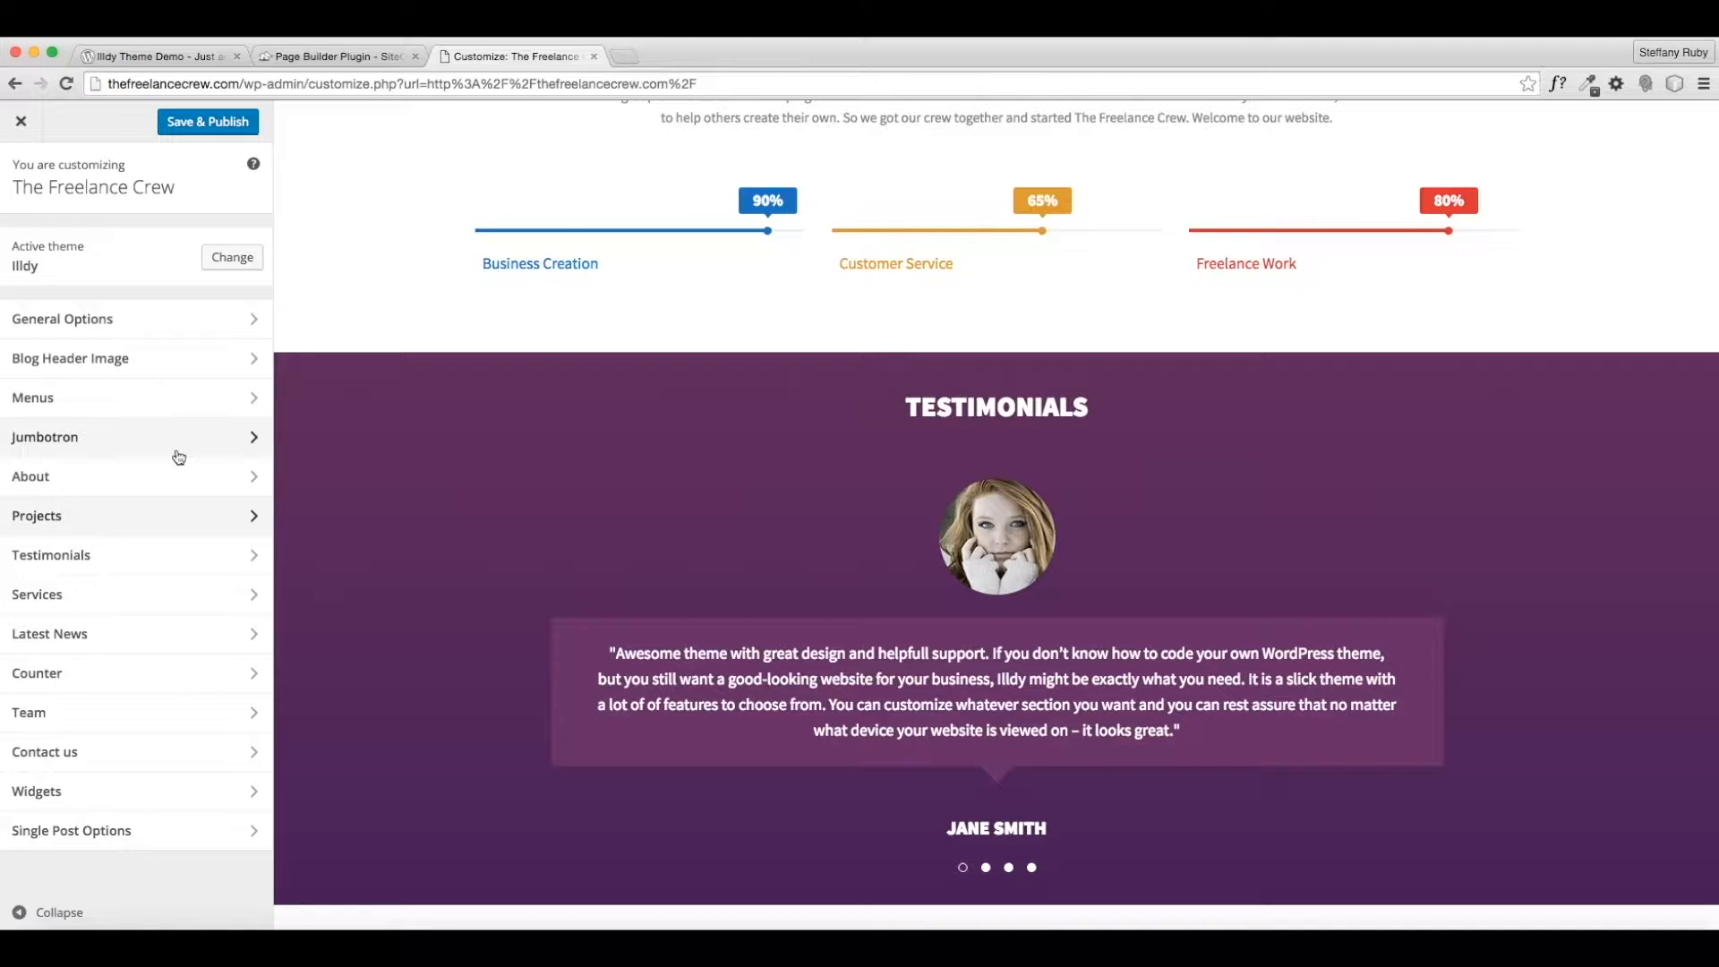
pyautogui.click(134, 562)
pyautogui.scroll(-2, 576, 518)
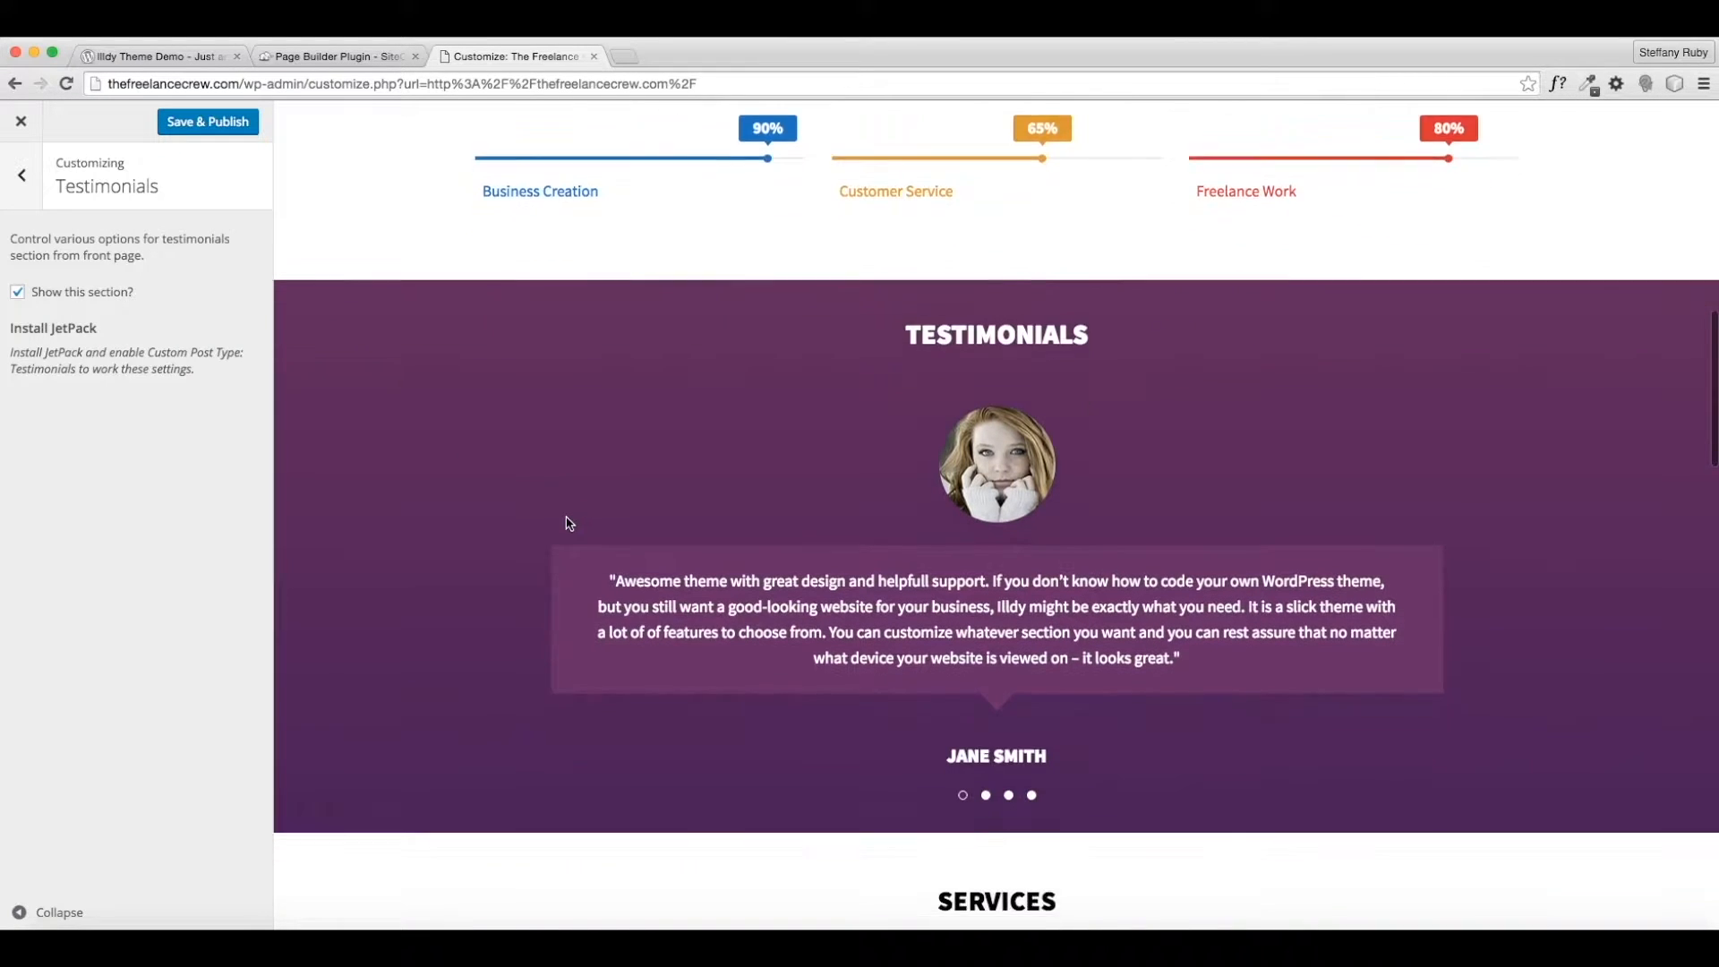
pyautogui.click(986, 702)
pyautogui.click(1010, 702)
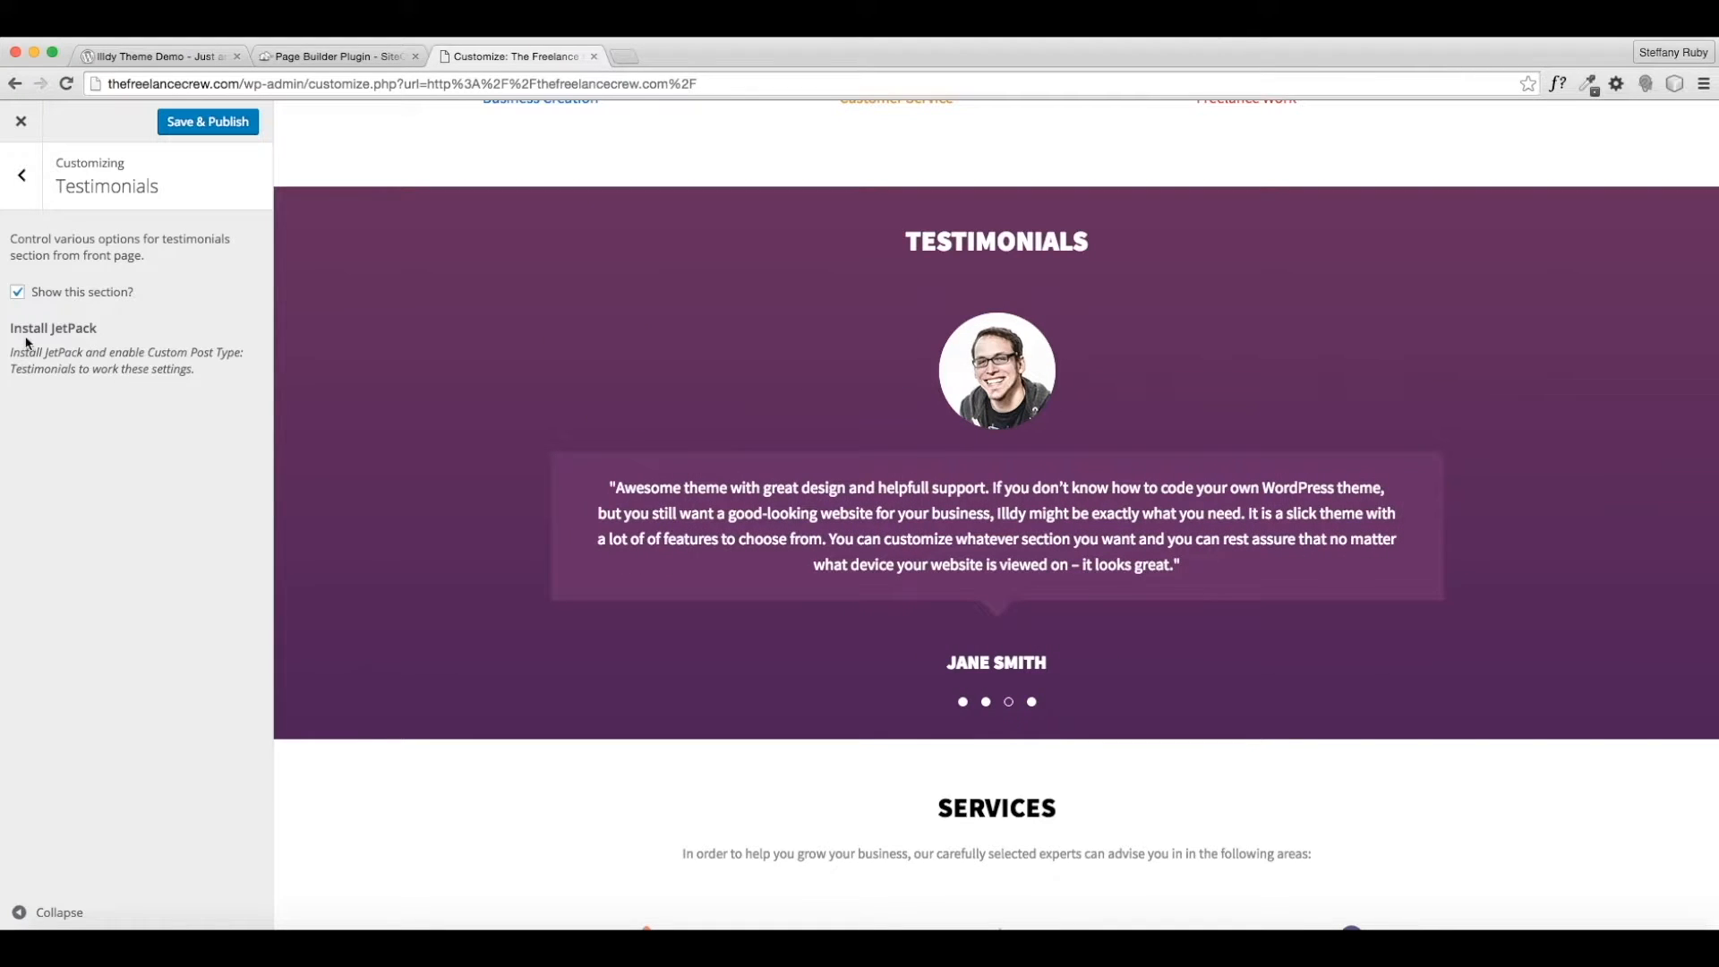
pyautogui.moveTo(12, 330); pyautogui.dragTo(80, 328)
pyautogui.click(169, 331)
pyautogui.click(18, 293)
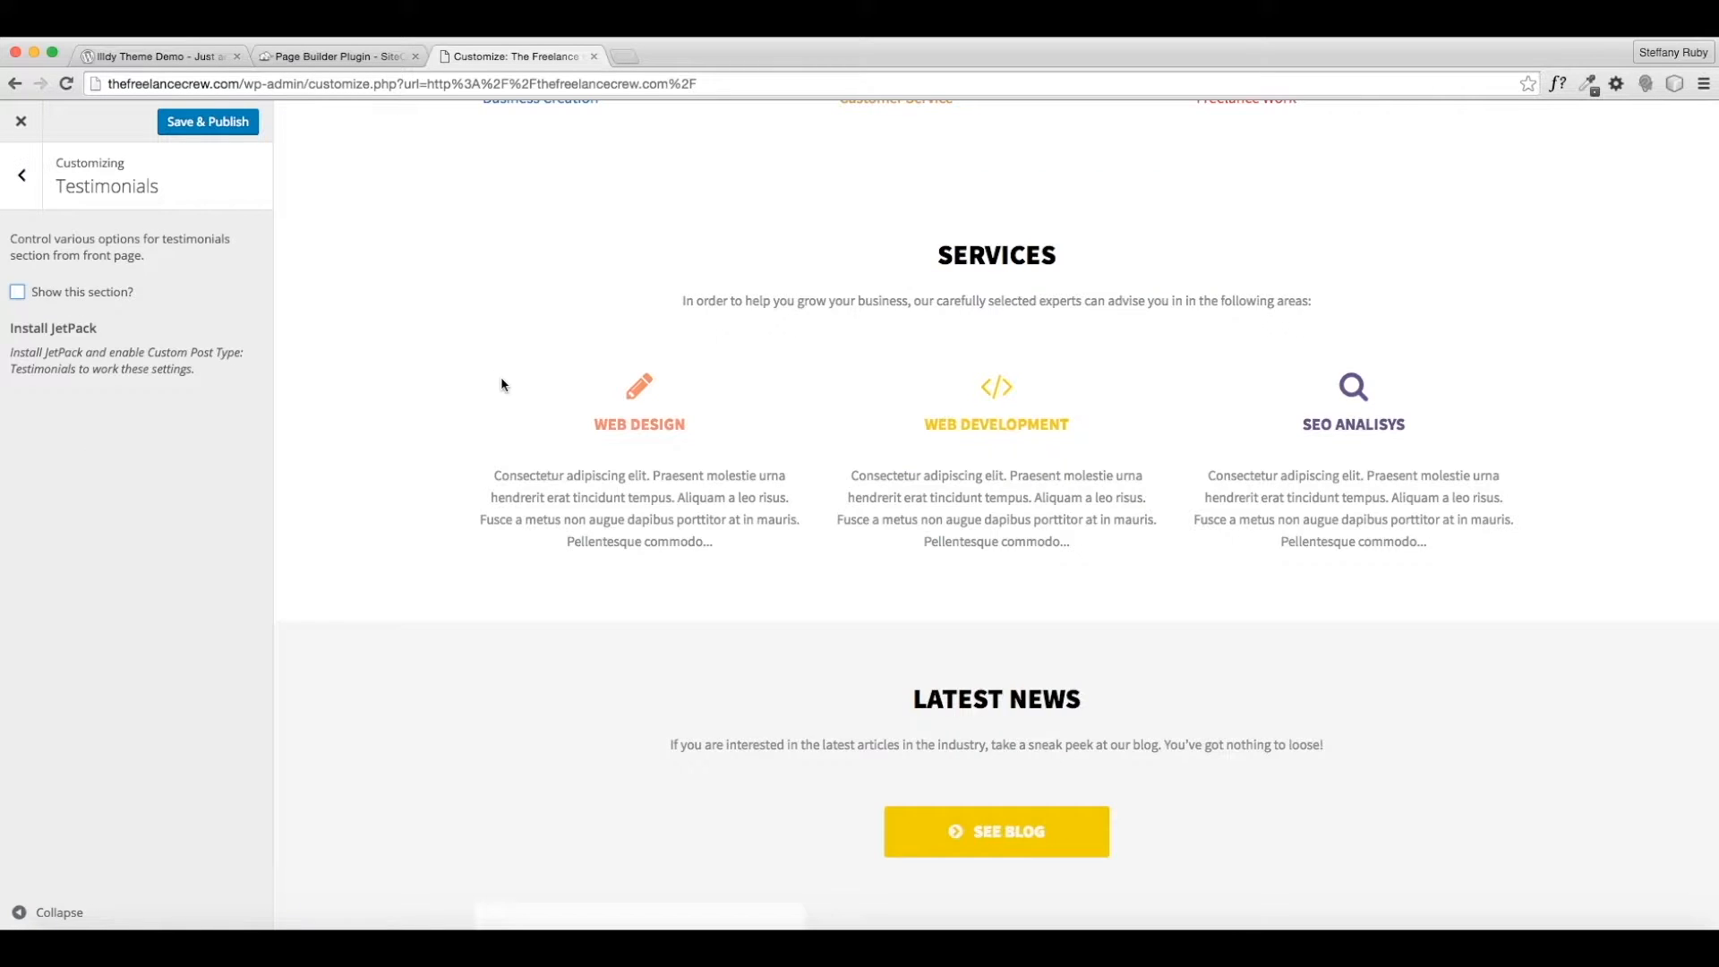
# Set the Services section's title to "HERE'S SOME OF WHAT WE DO." in its general settings.
pyautogui.click(22, 175)
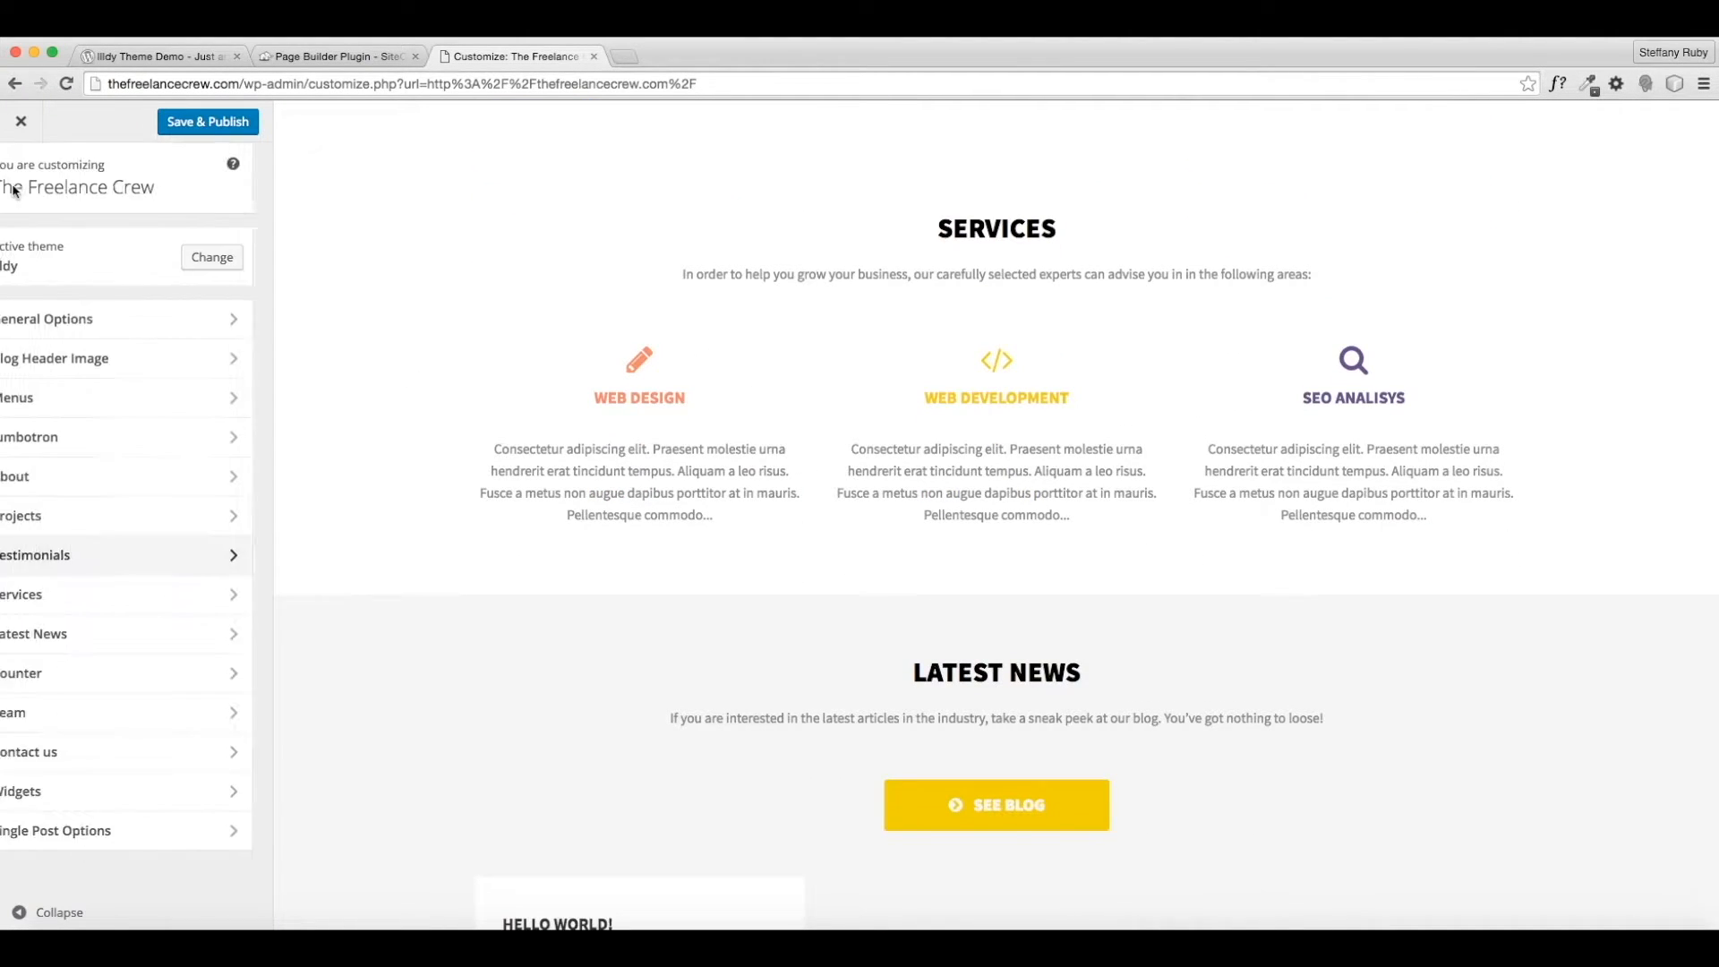
pyautogui.click(138, 595)
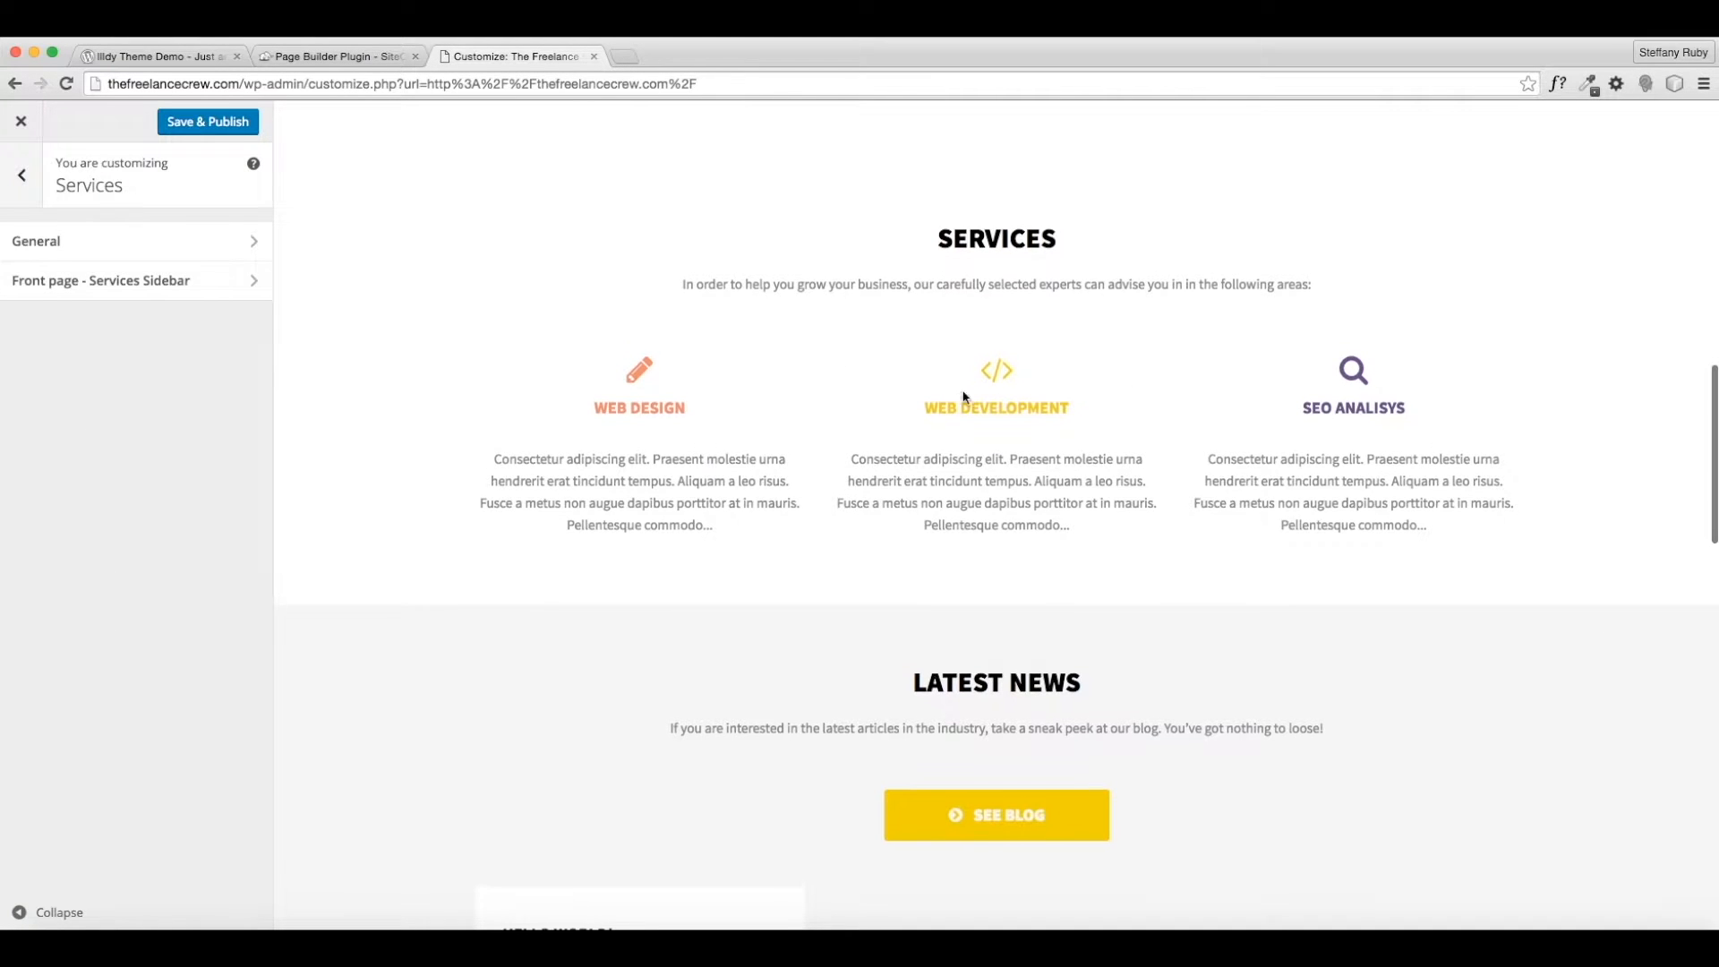
pyautogui.scroll(4, 819, 348)
pyautogui.scroll(-4, 818, 356)
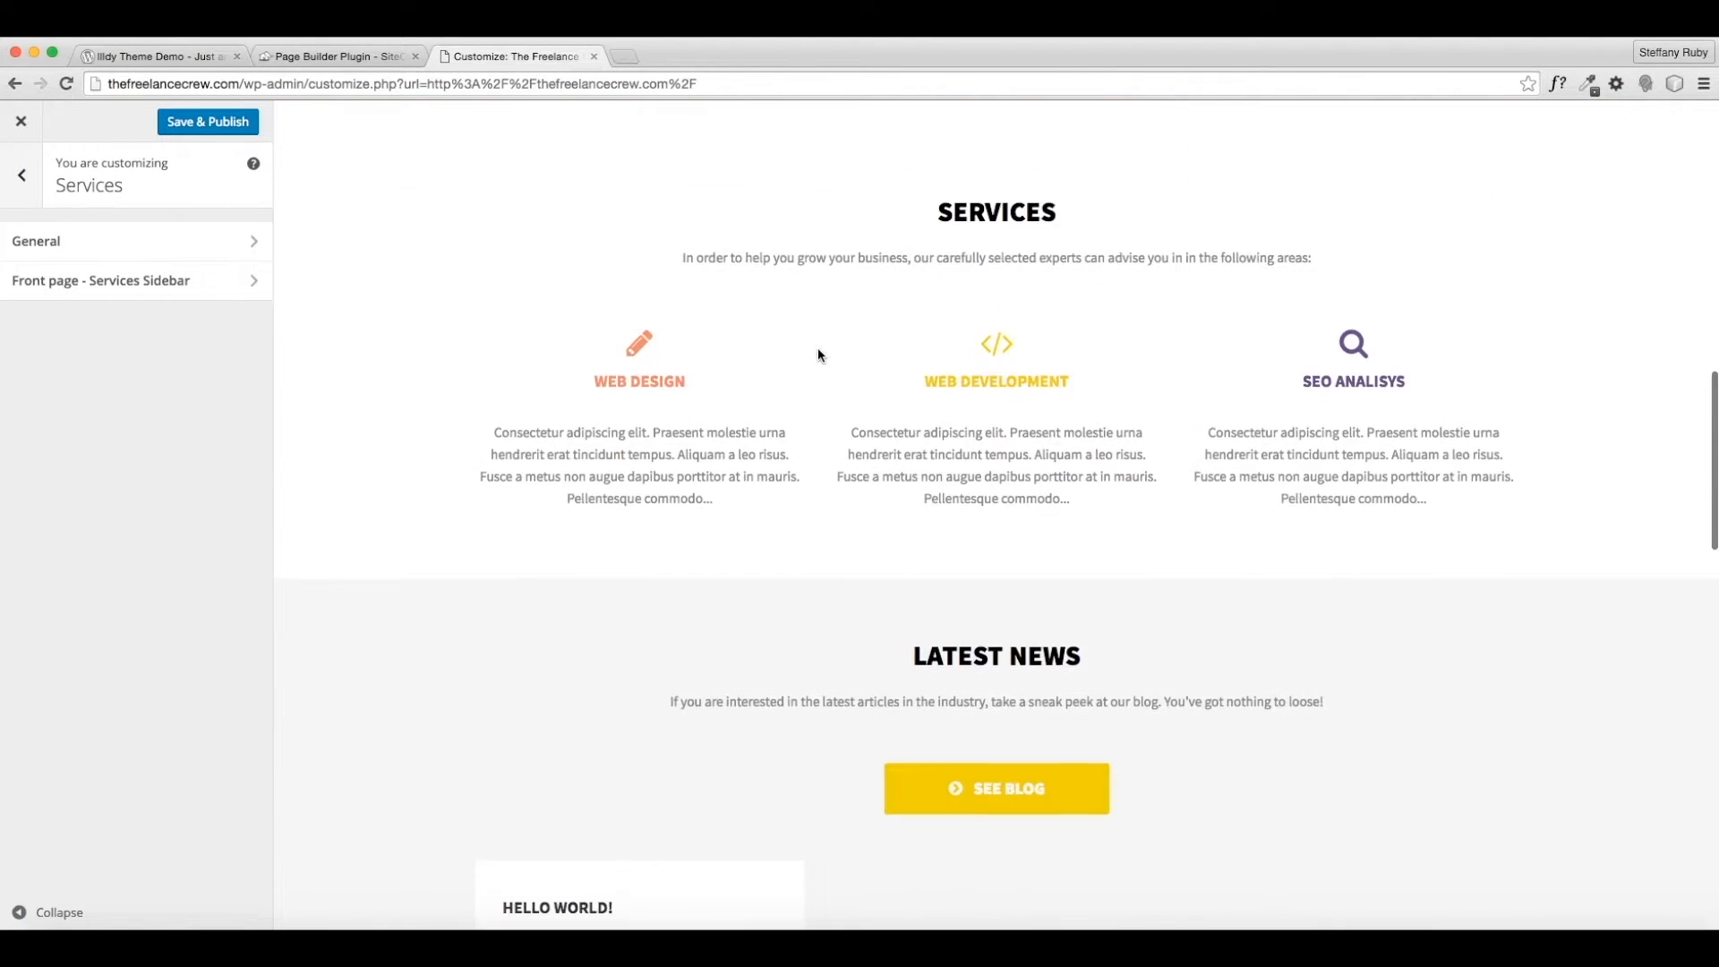
pyautogui.click(121, 251)
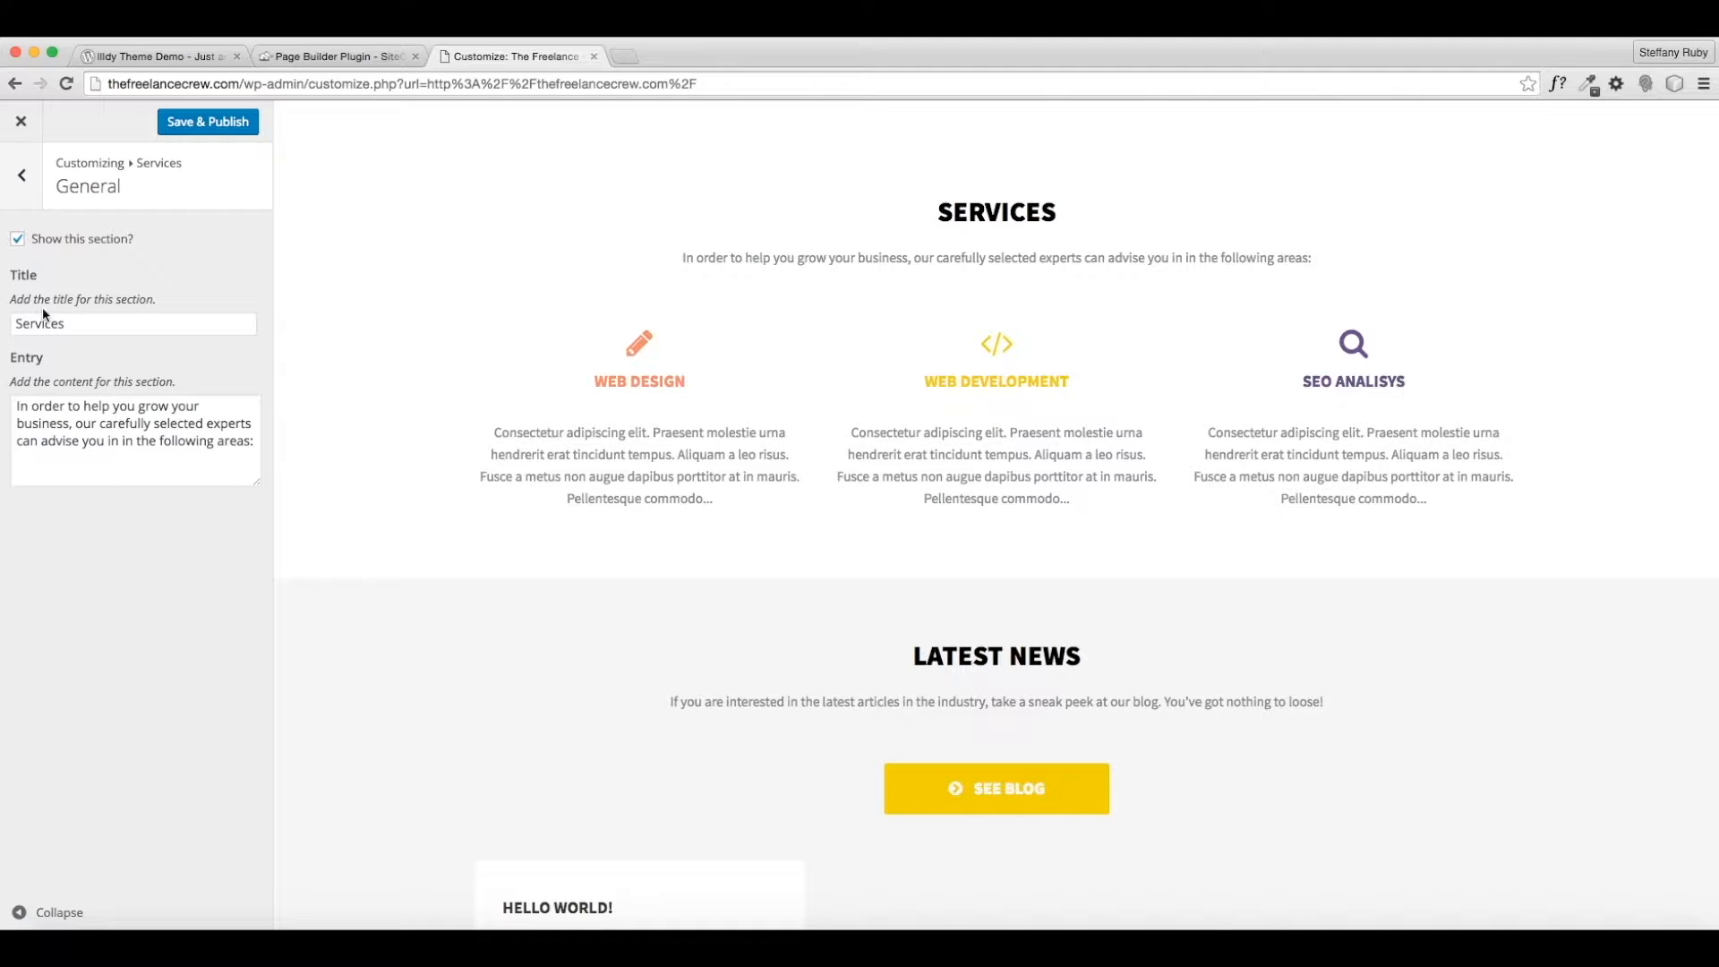
pyautogui.doubleClick(91, 325)
pyautogui.write("HERE'S SOME OF WHAT WE DO.")
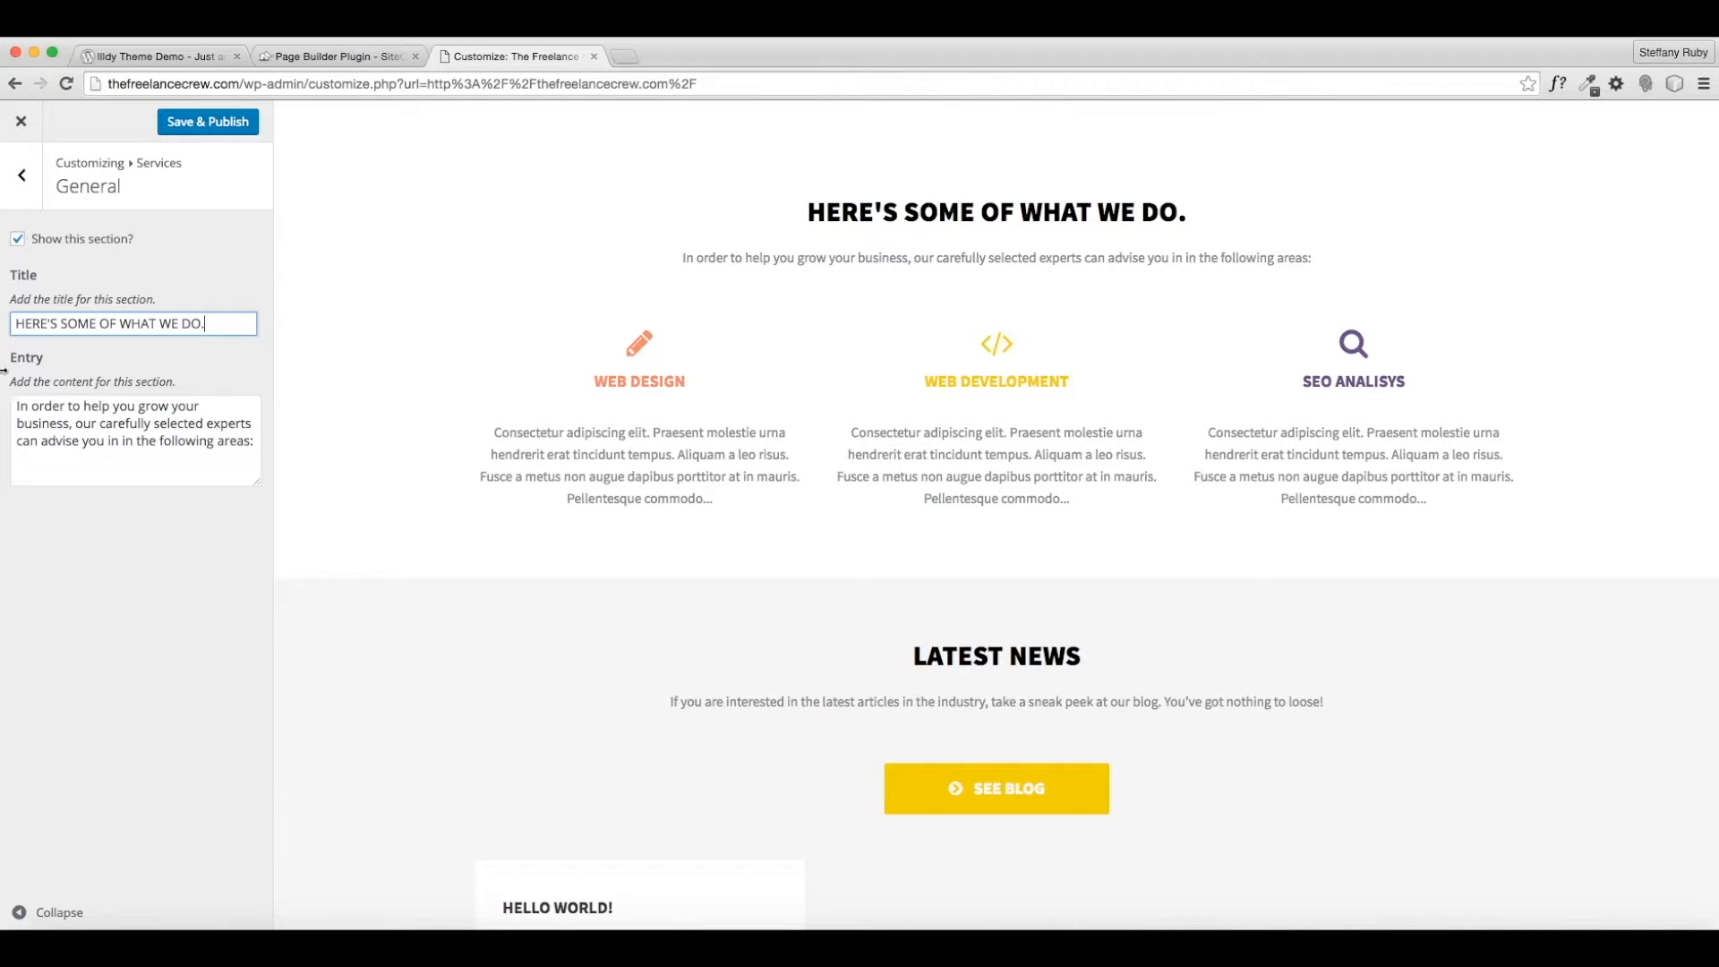
# Follow the site's Services menu link in the preview and review the Services section and its entry text.
pyautogui.scroll(15, 866, 362)
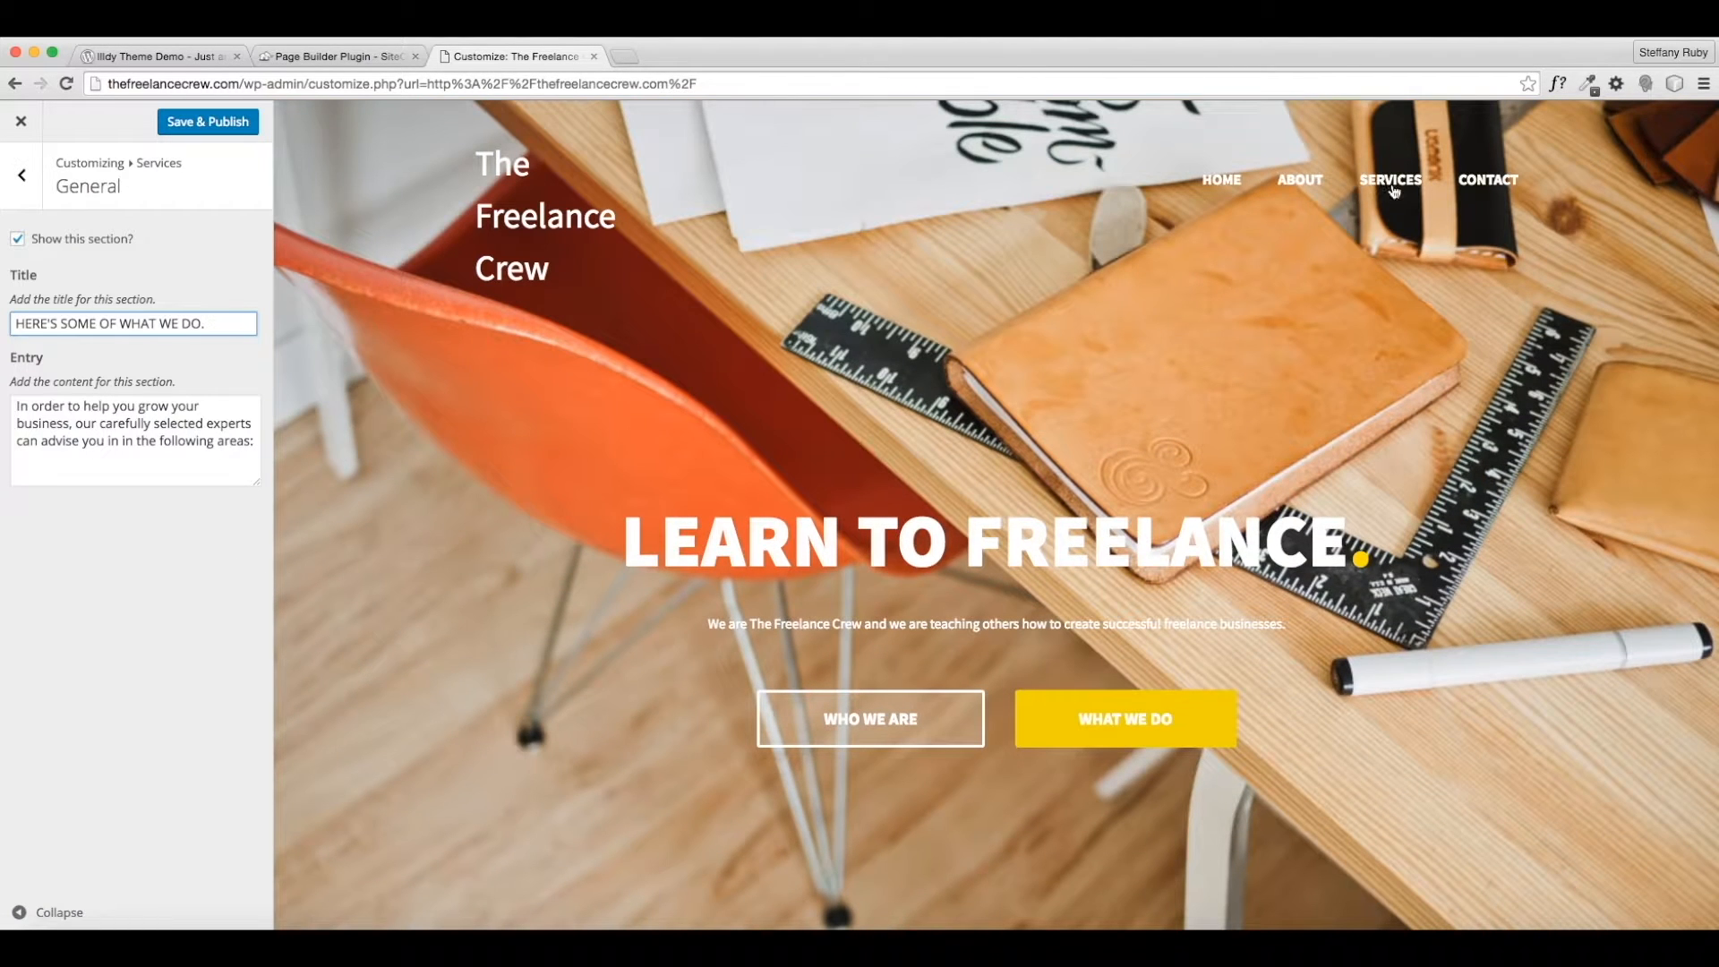
pyautogui.click(1391, 181)
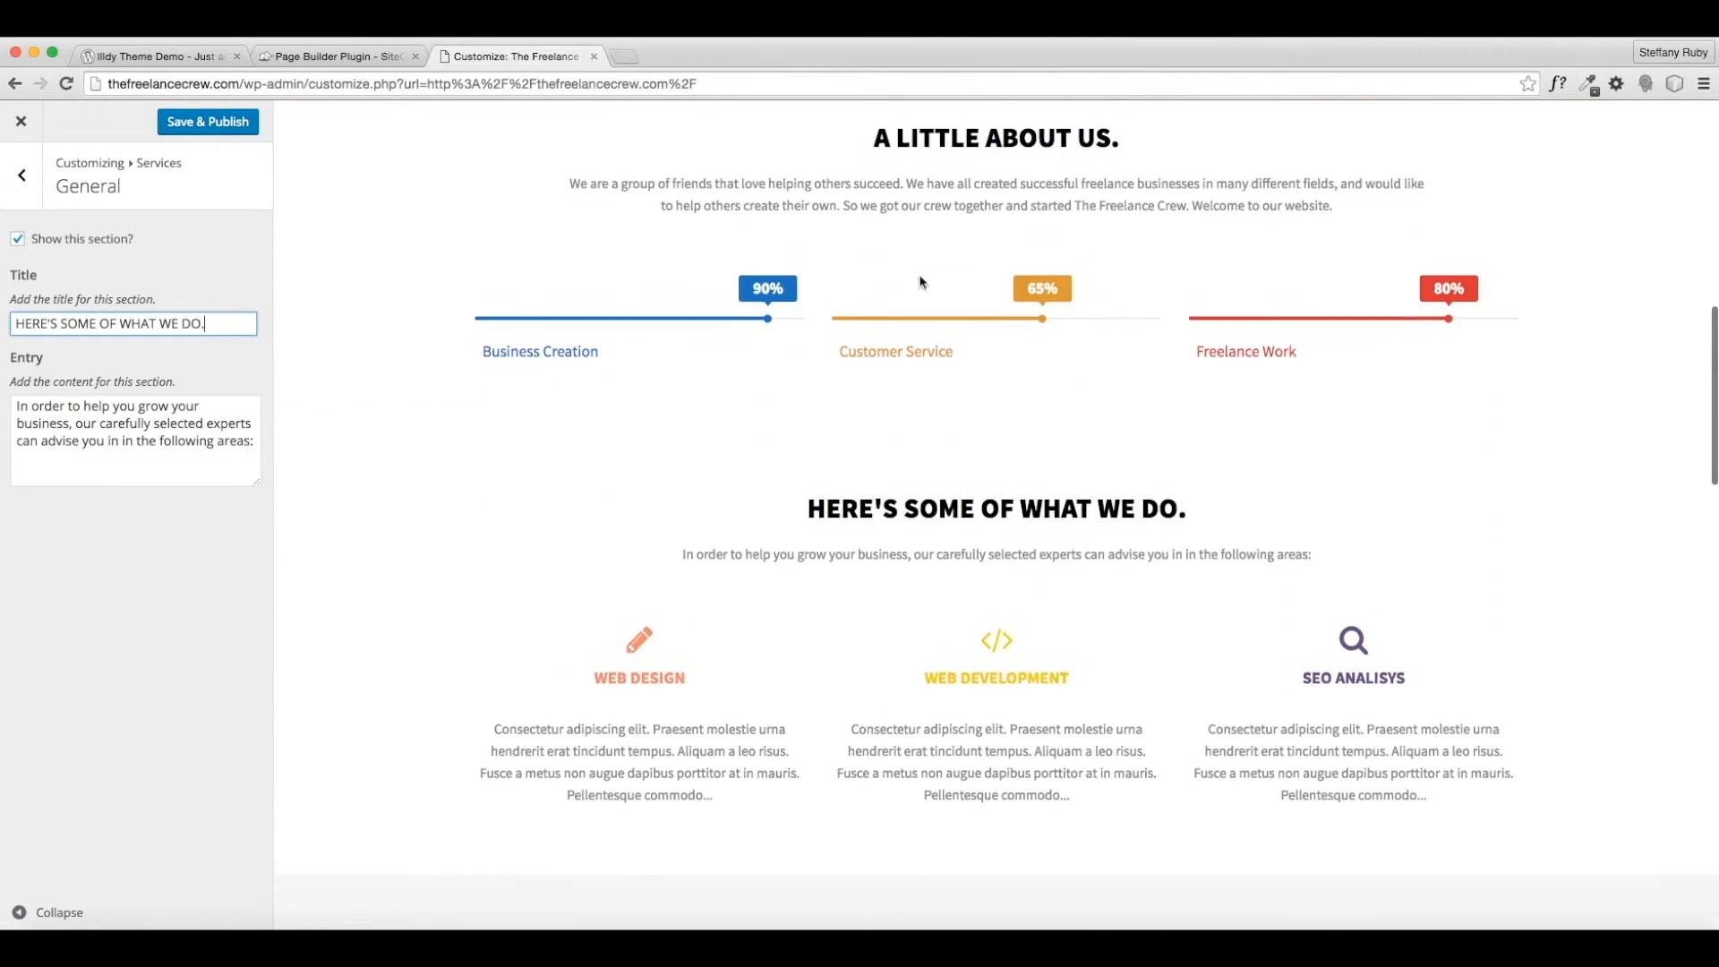
pyautogui.scroll(-4, 962, 314)
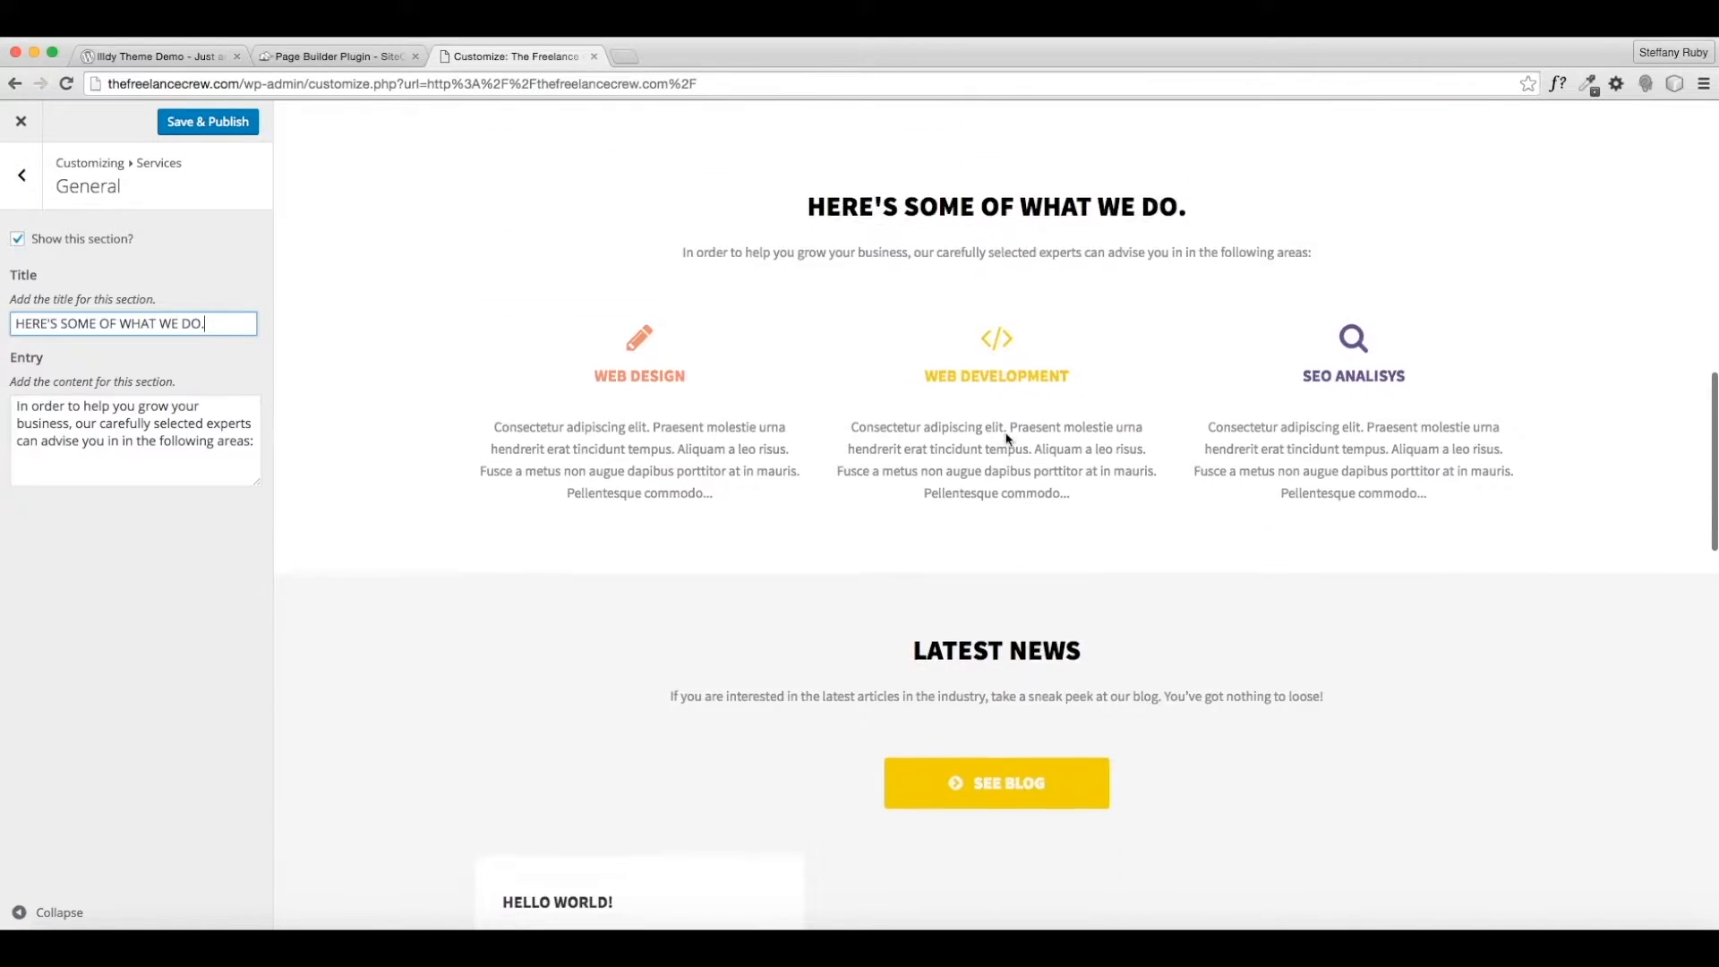
pyautogui.moveTo(256, 442); pyautogui.dragTo(3, 403)
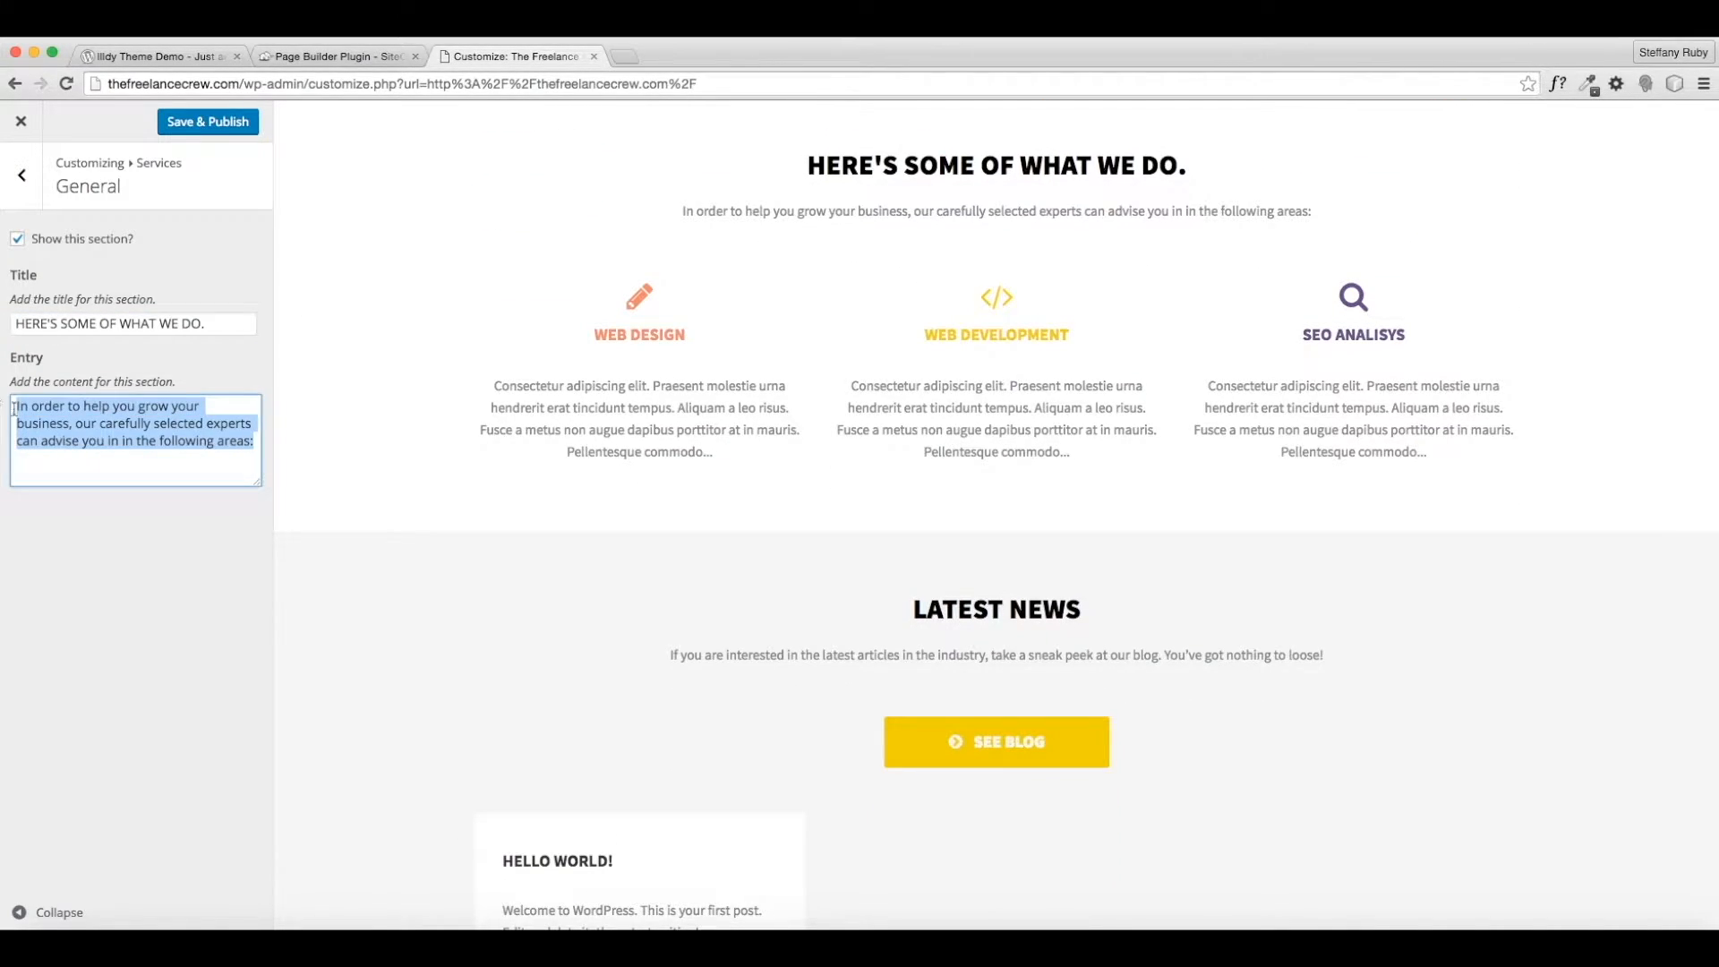
pyautogui.click(139, 457)
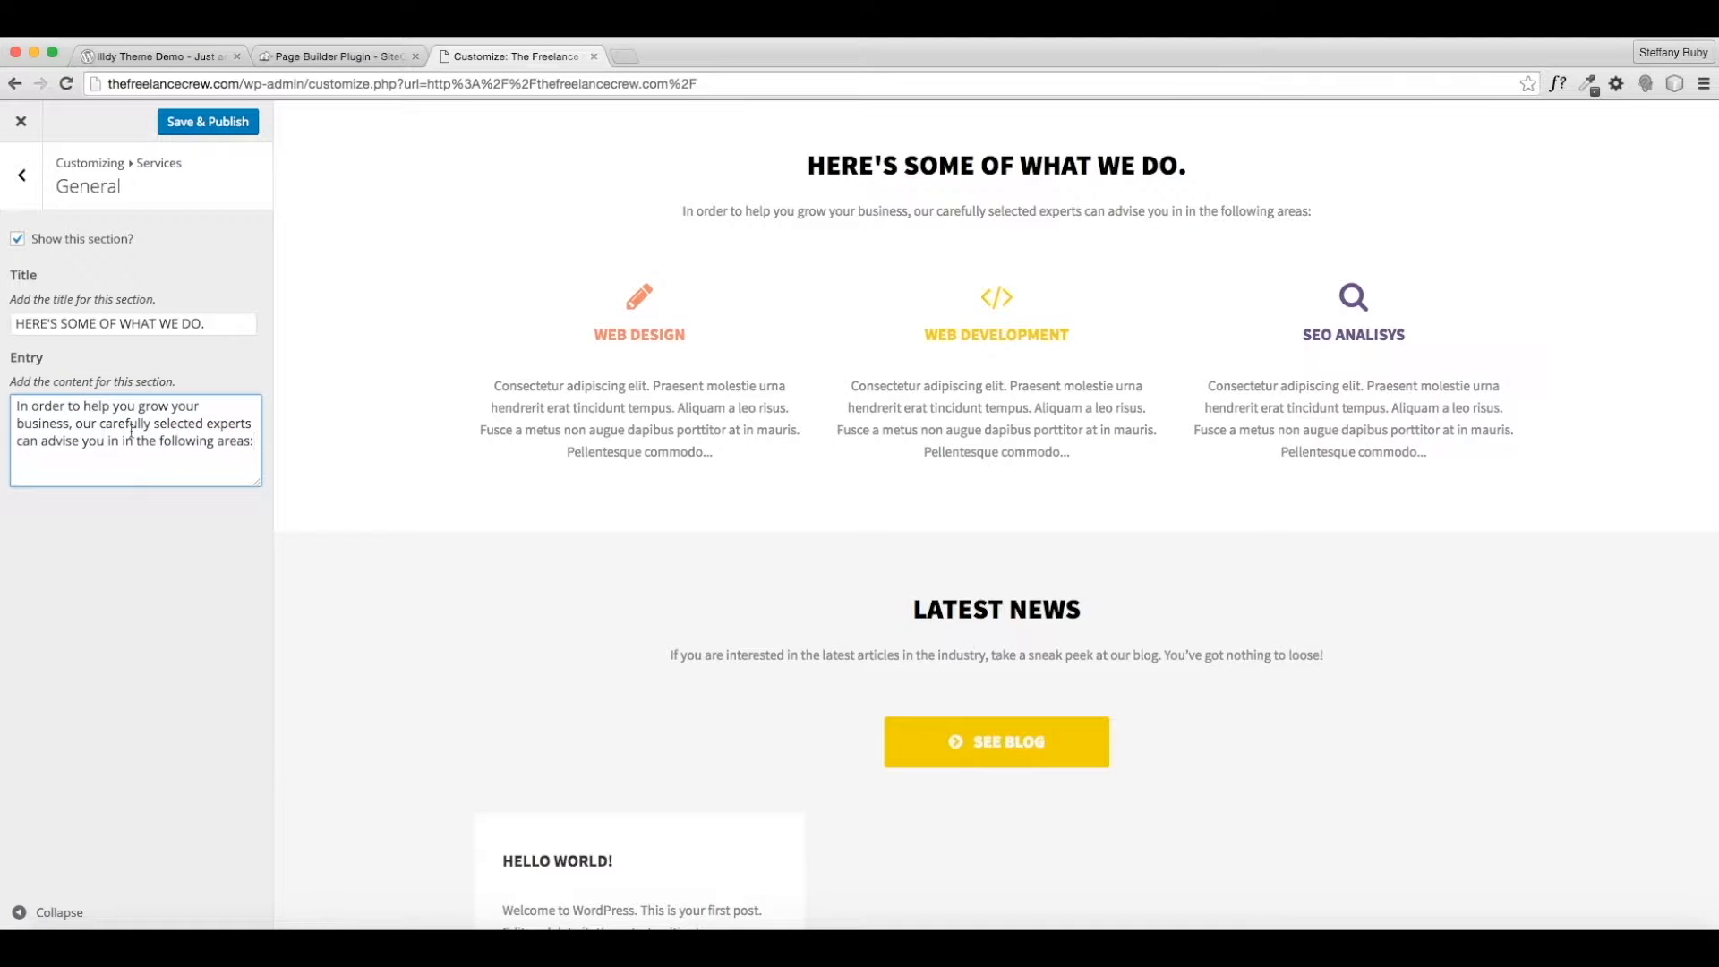
# Add an [Illdy] - Service widget to the front page's Services sidebar and title it "CONSULTING".
pyautogui.click(20, 202)
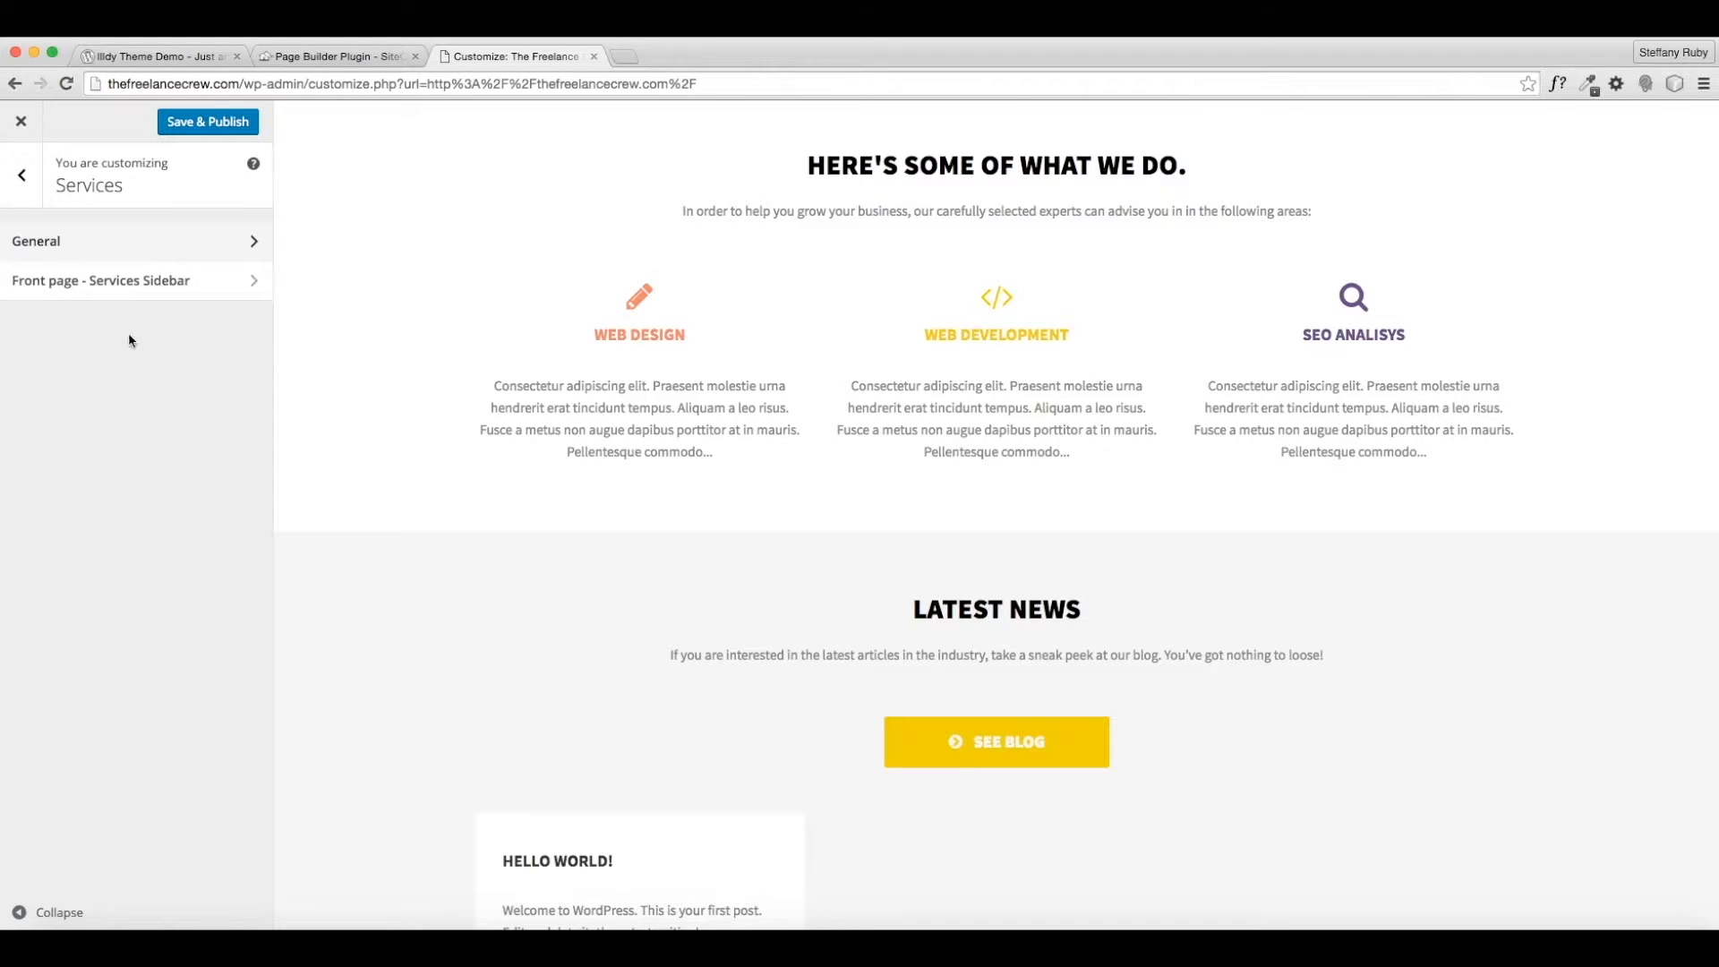
pyautogui.click(148, 280)
pyautogui.click(217, 303)
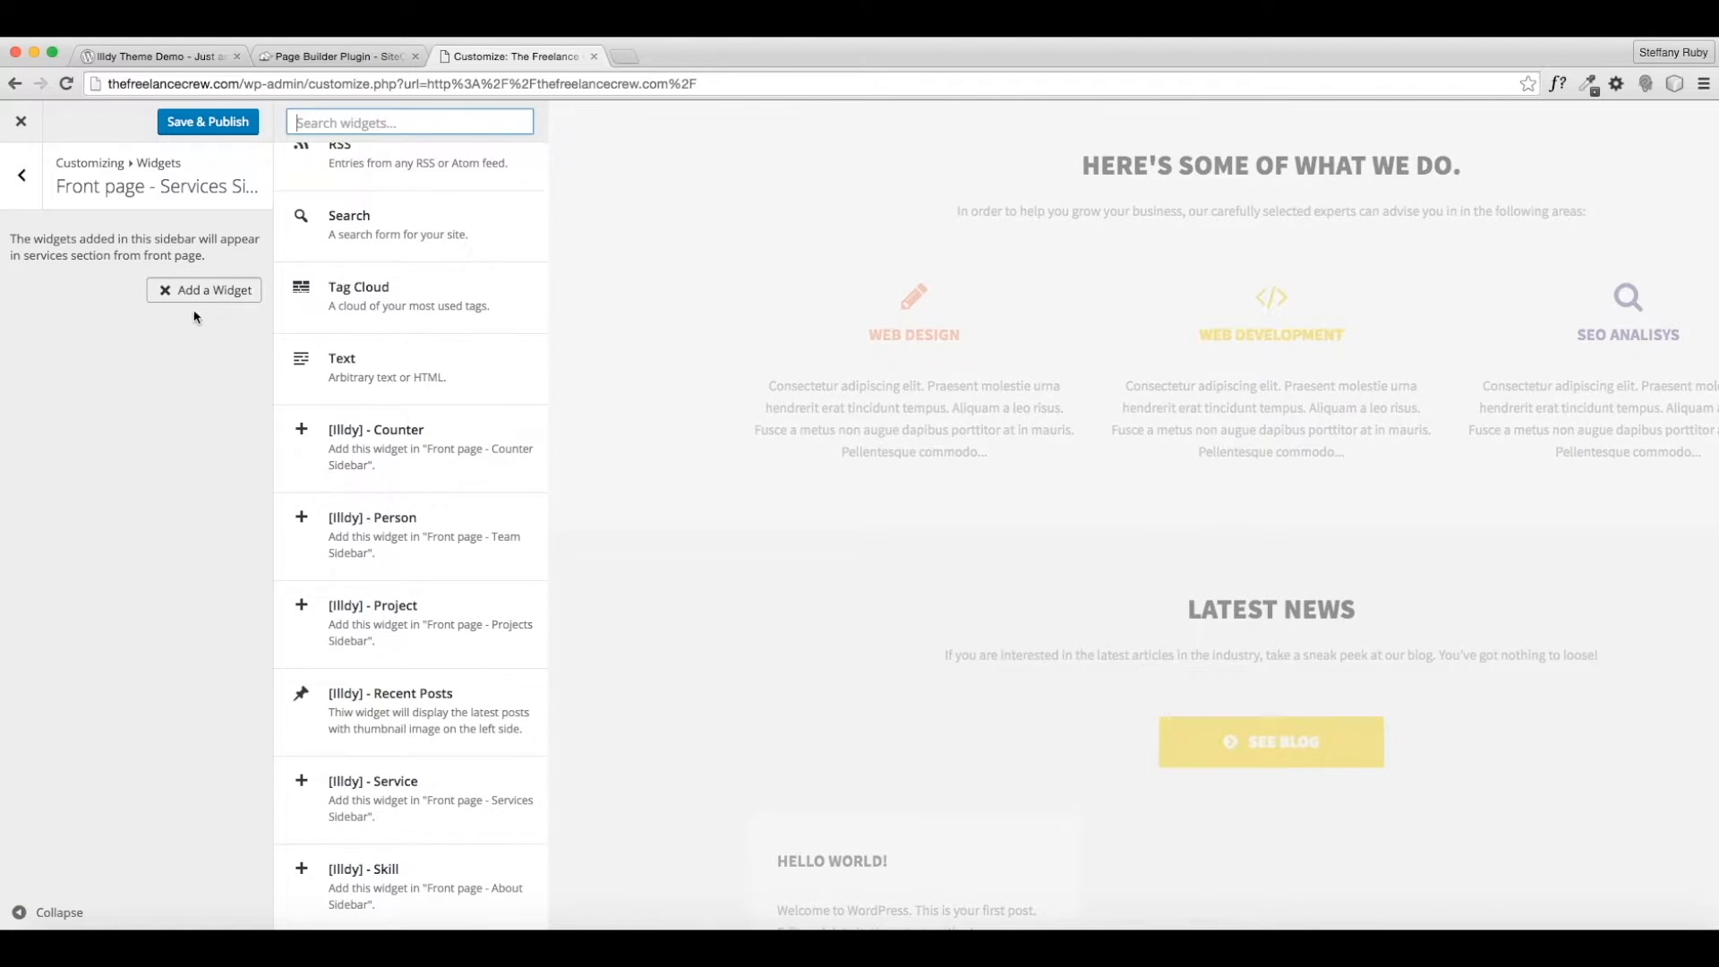
pyautogui.click(448, 794)
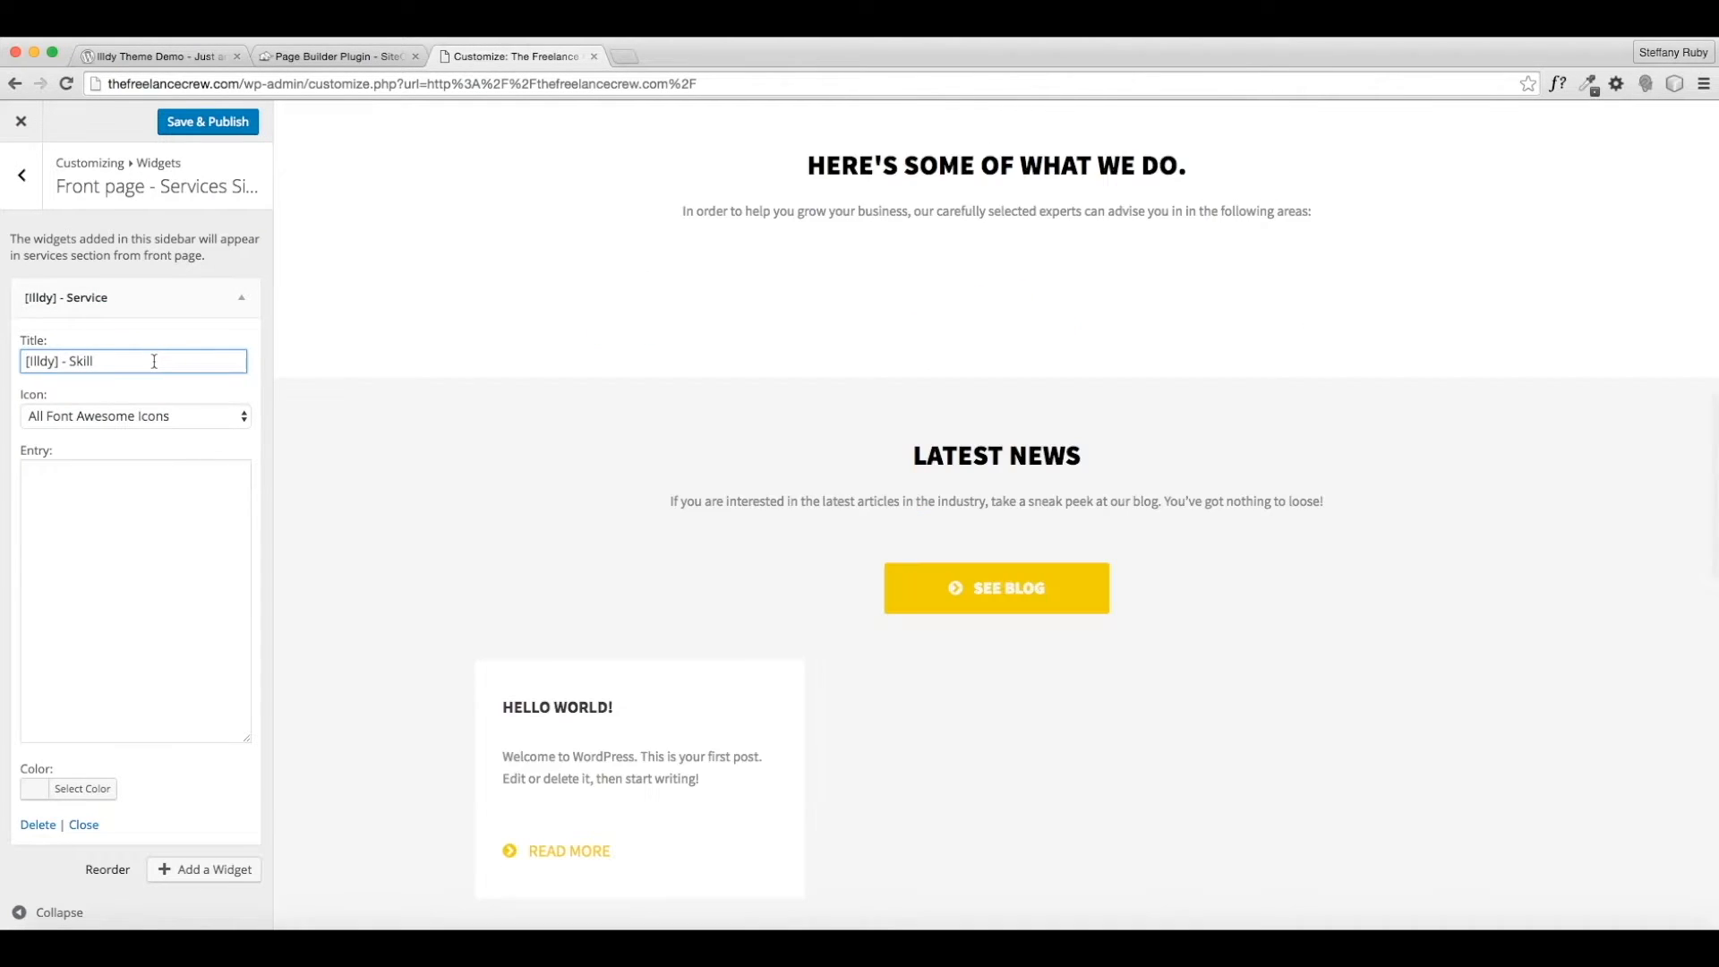
pyautogui.scroll(-1, 443, 394)
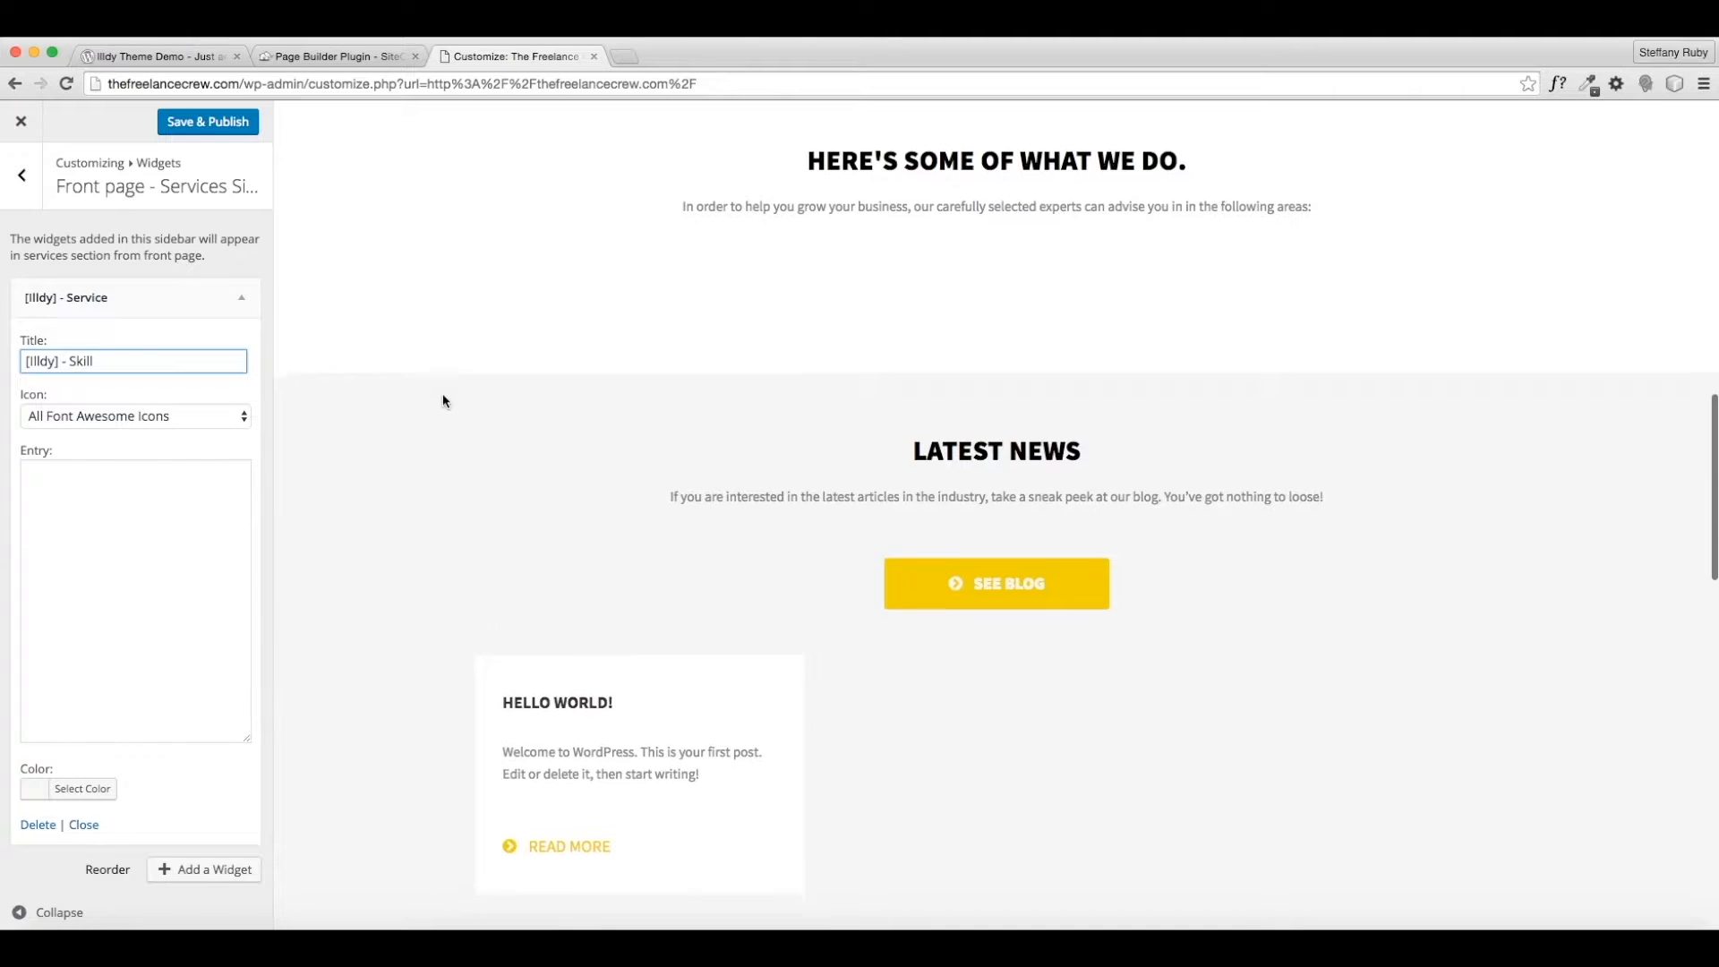
pyautogui.scroll(5, 542, 335)
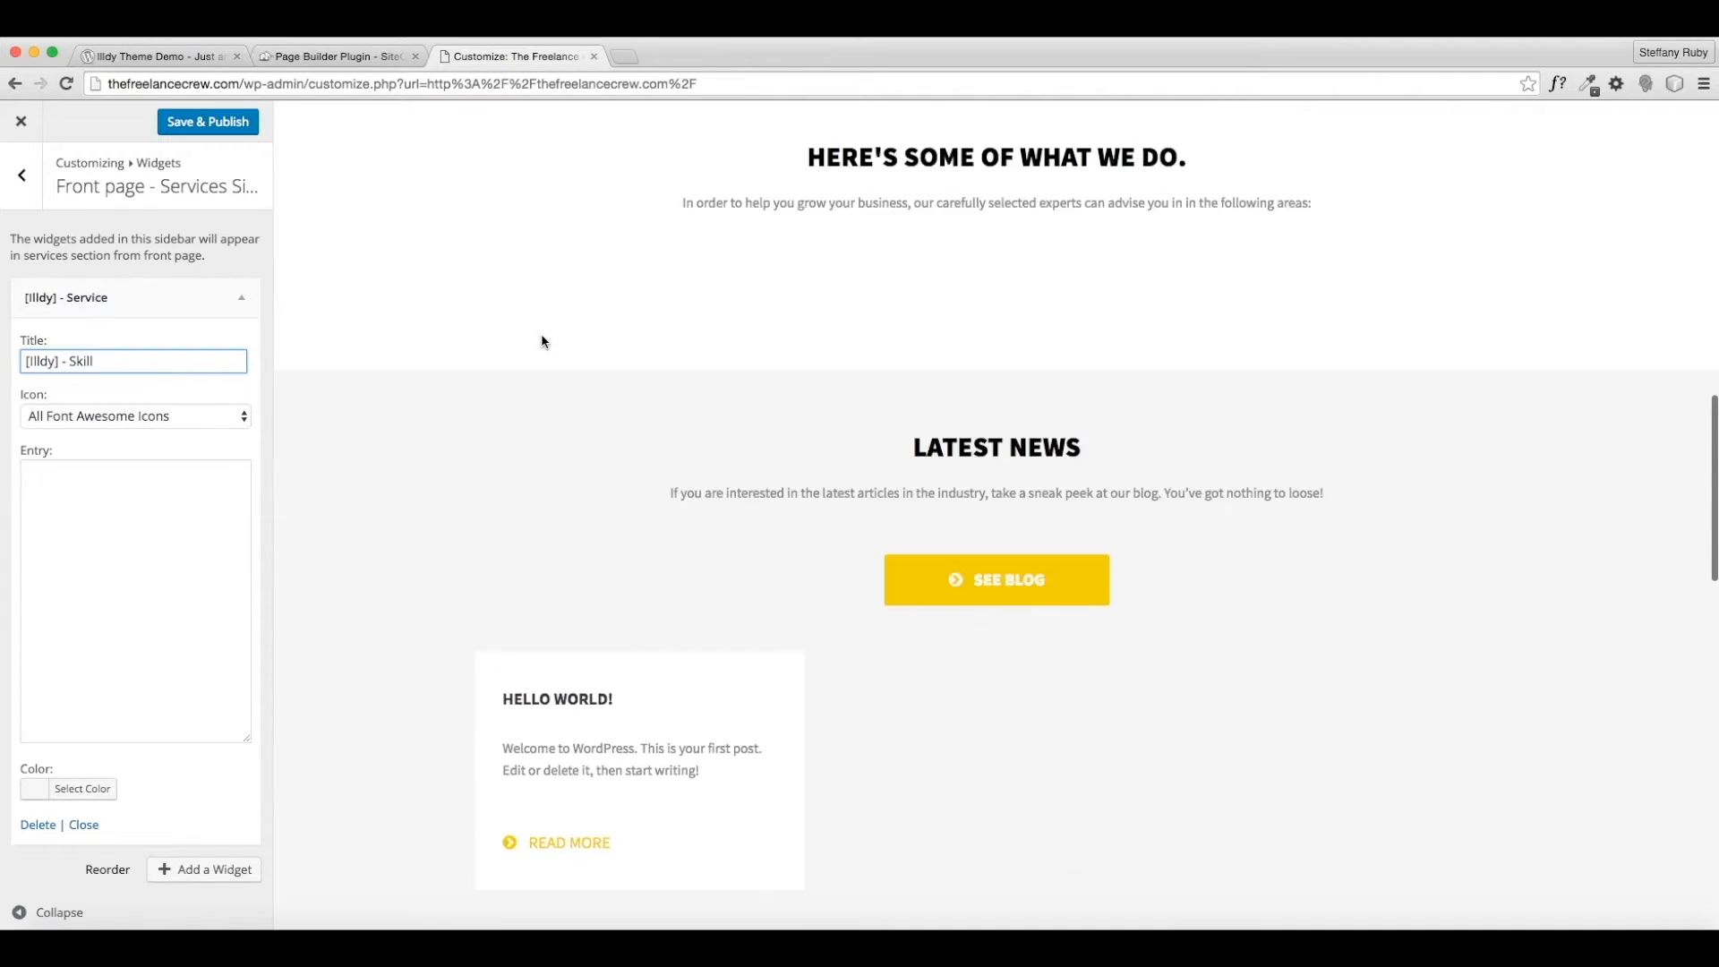
pyautogui.tripleClick(126, 368)
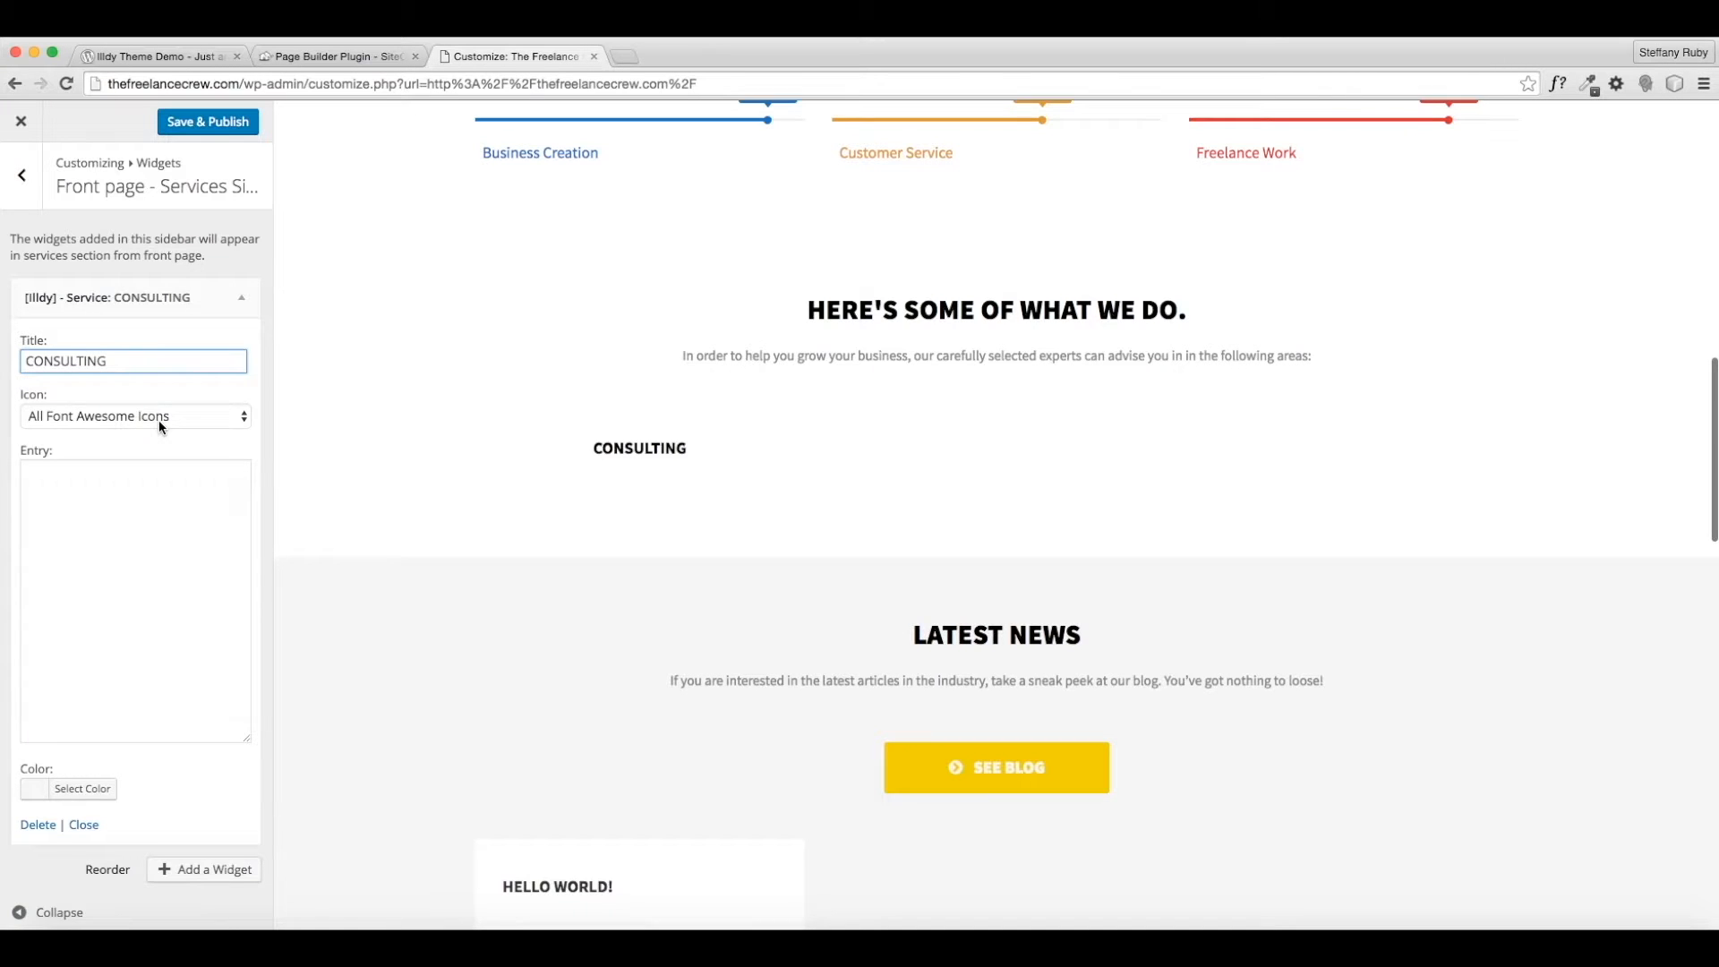
# Choose the fa-user icon for the CONSULTING service widget.
pyautogui.click(158, 421)
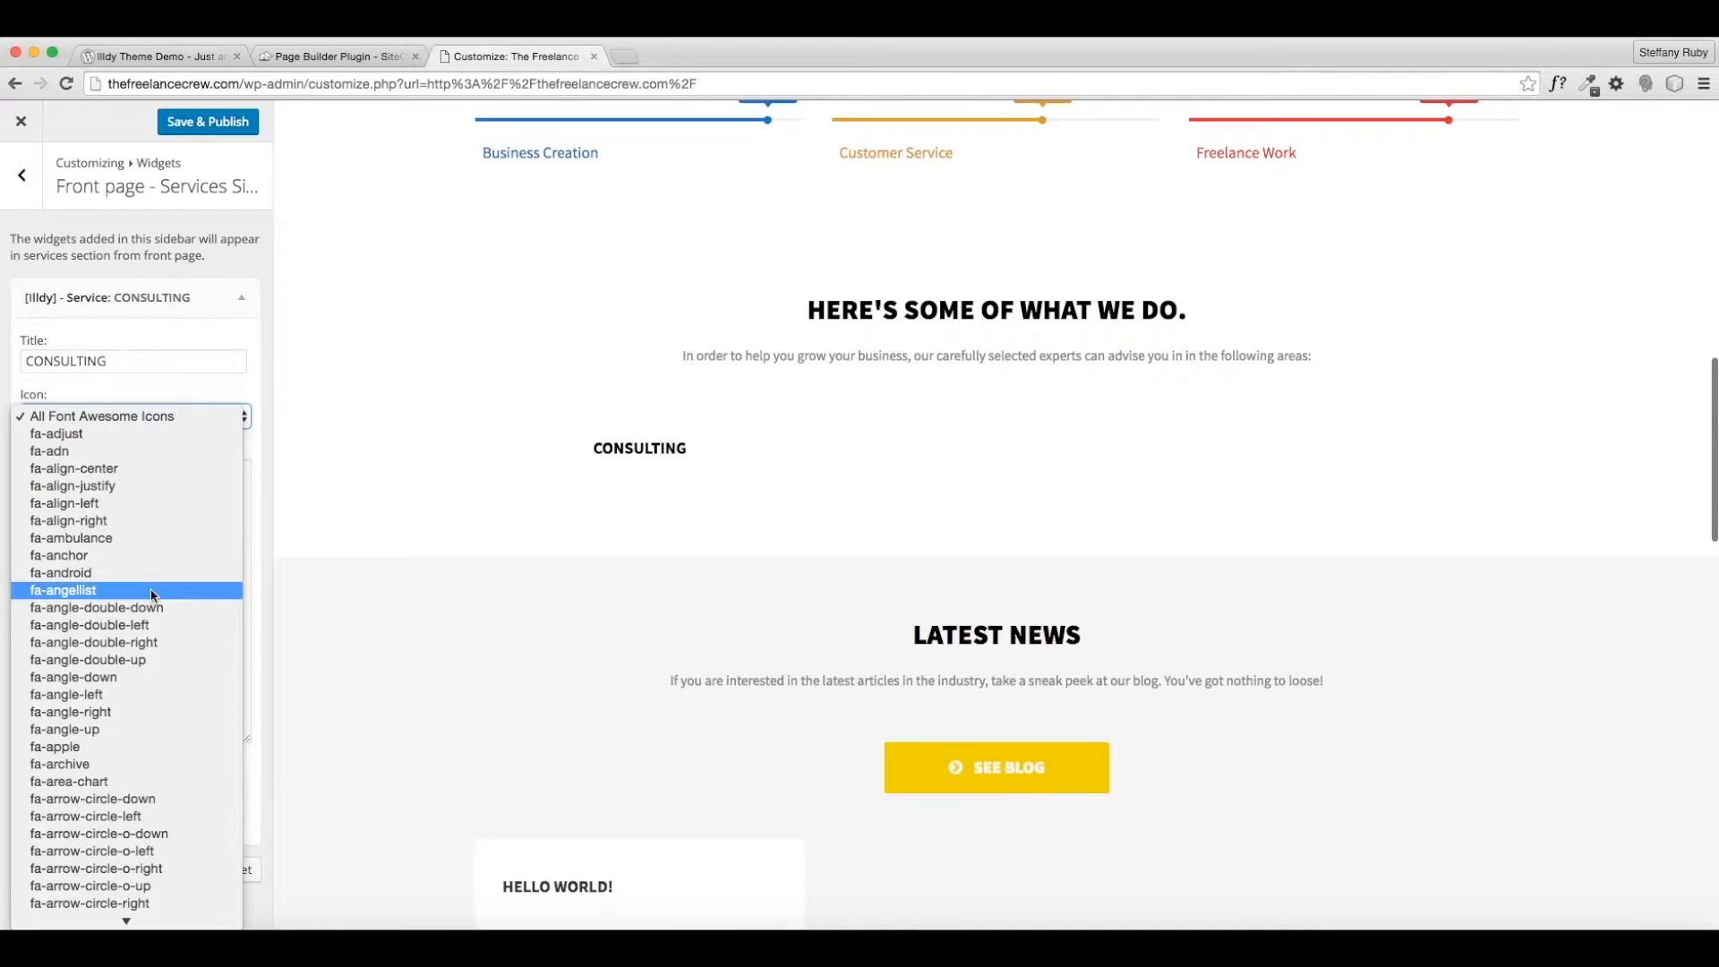
pyautogui.scroll(-5, 148, 640)
pyautogui.scroll(-10, 149, 652)
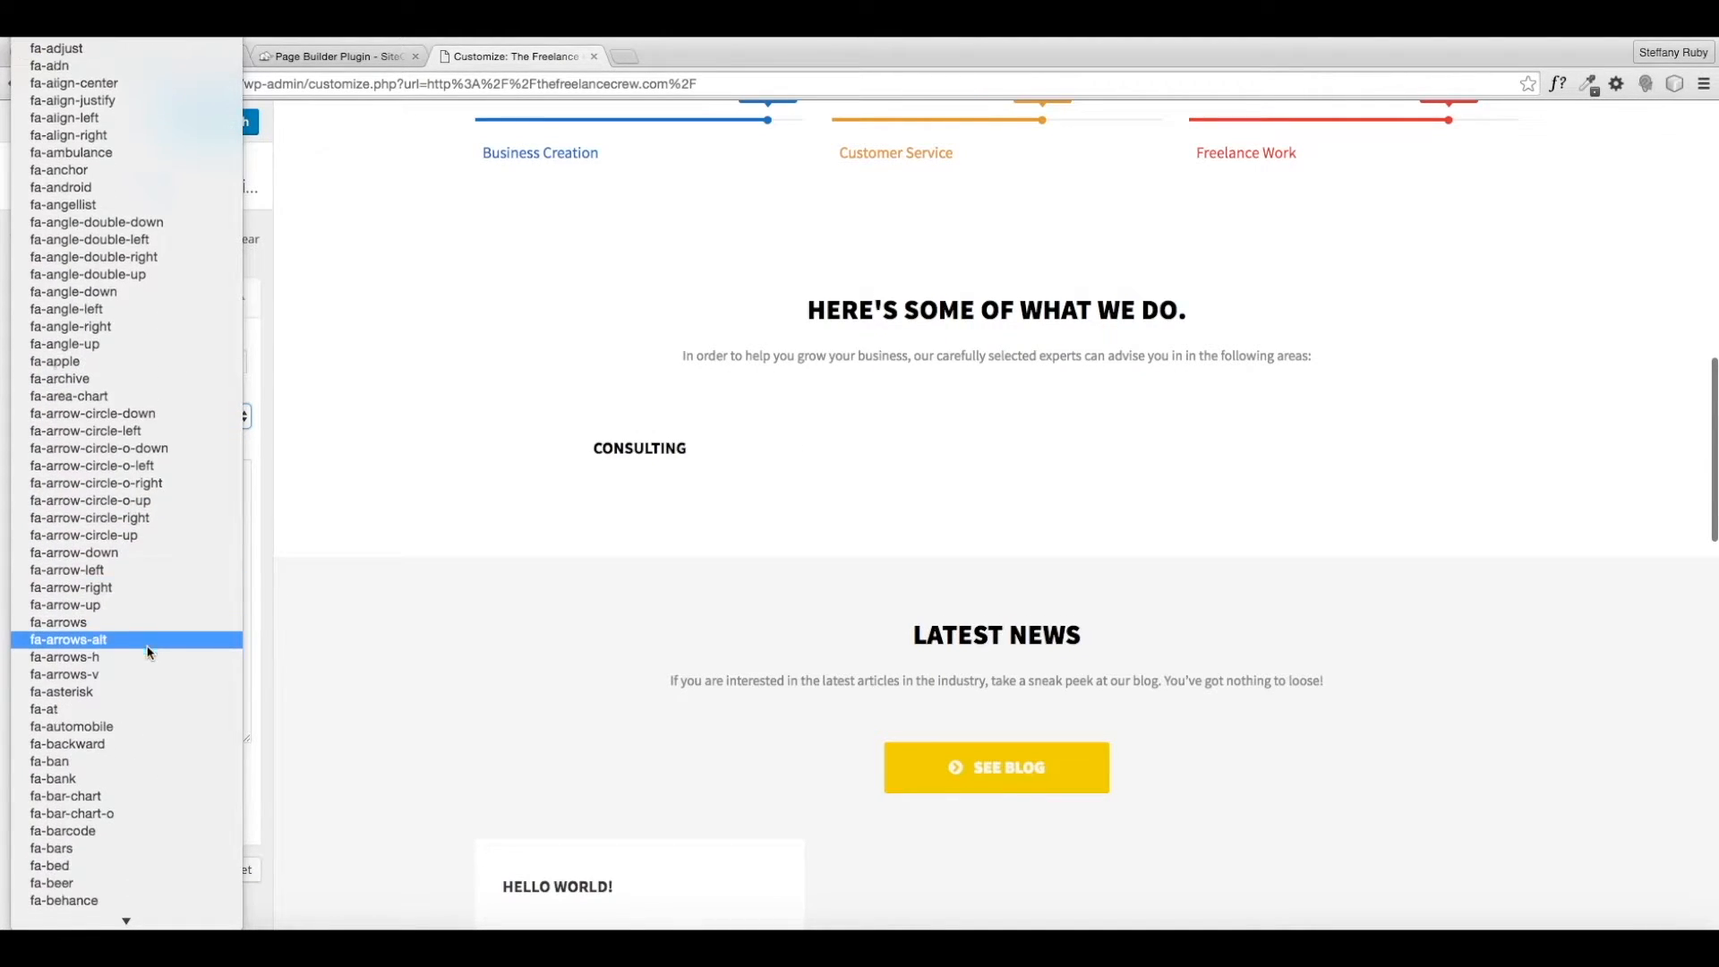
pyautogui.scroll(-10, 148, 652)
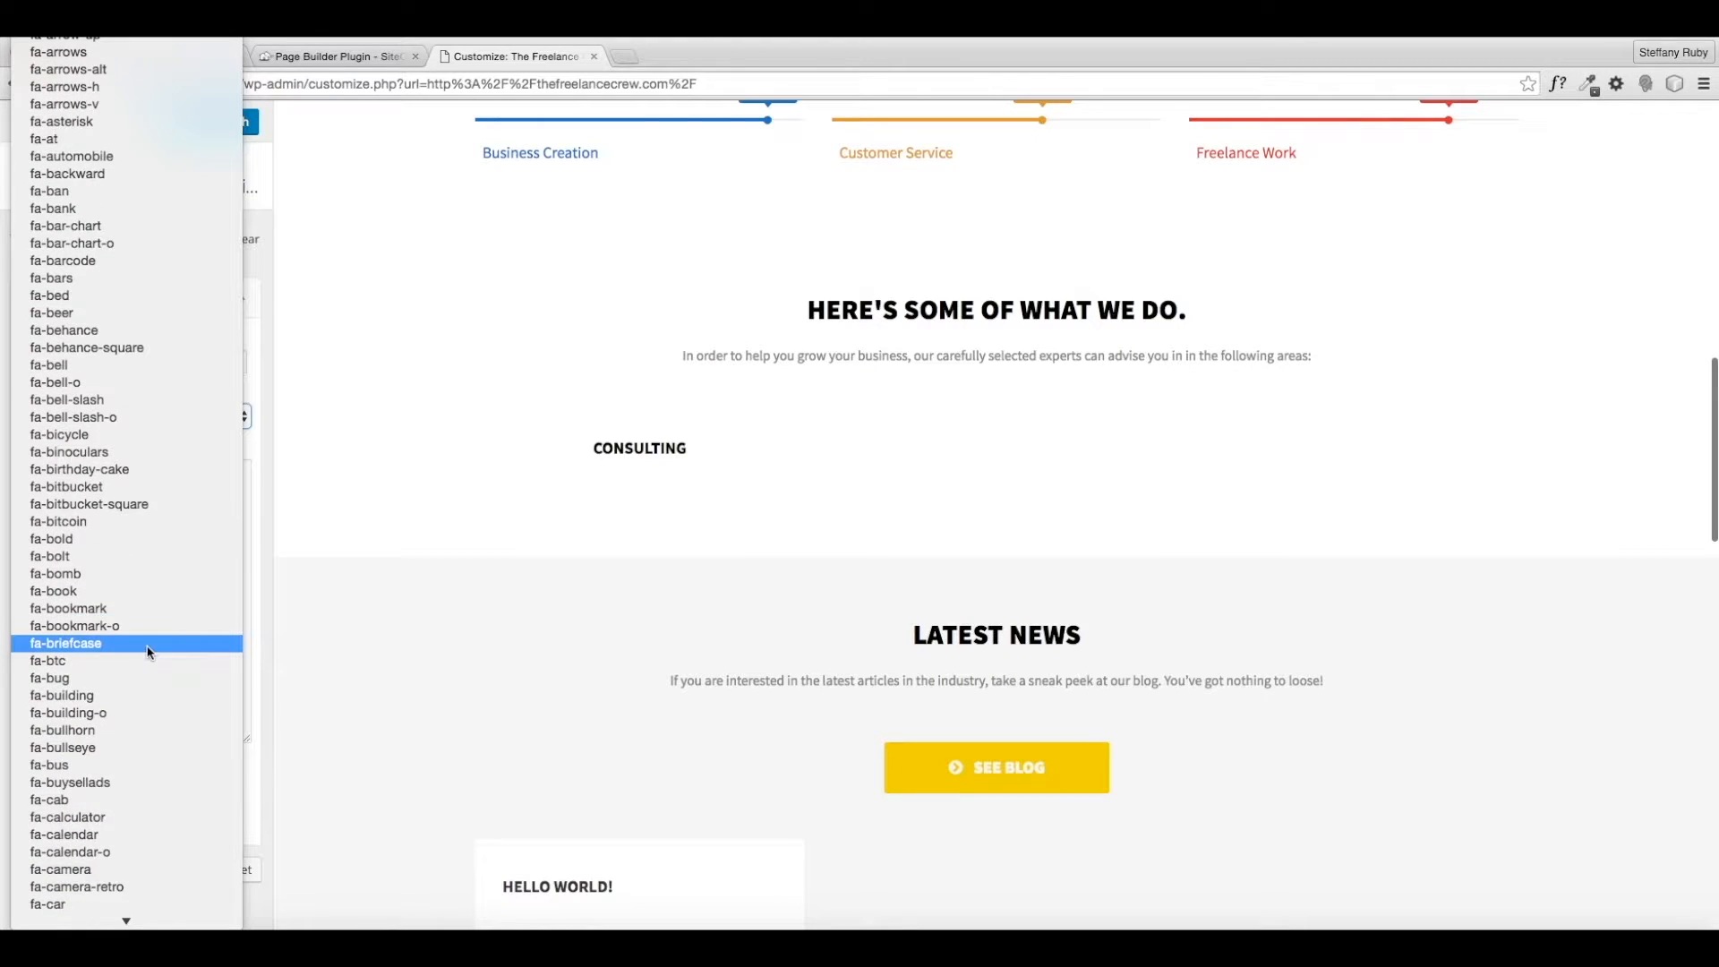
pyautogui.scroll(-18, 149, 652)
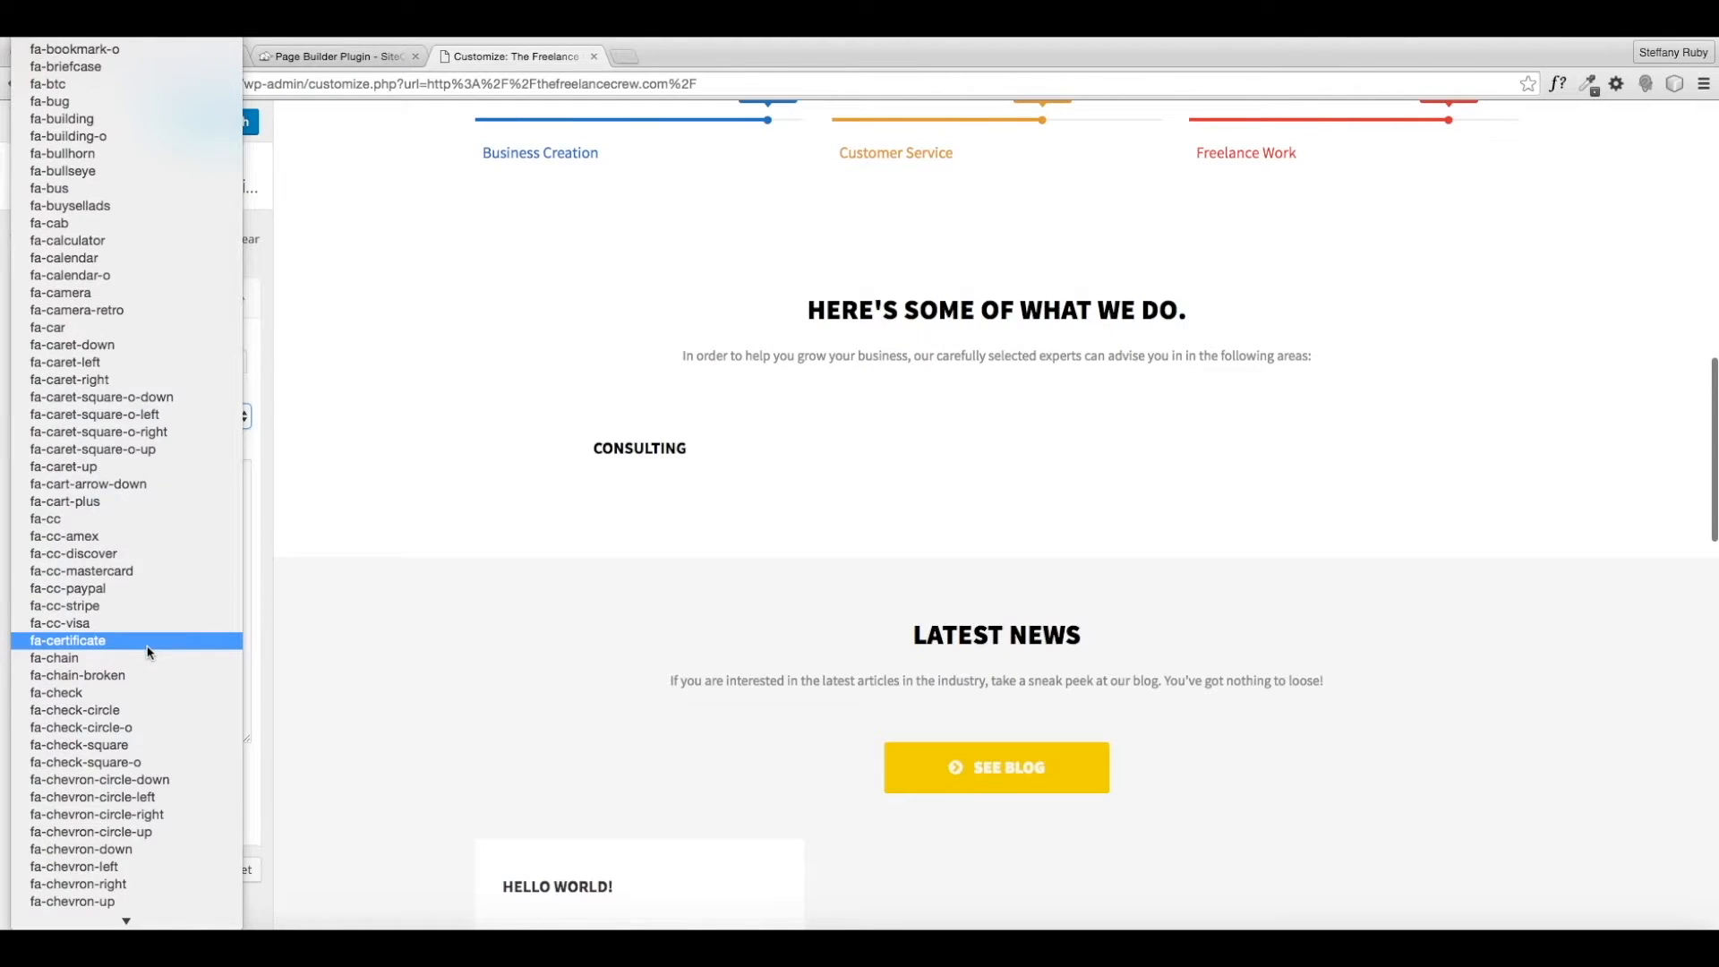
pyautogui.scroll(-20, 149, 652)
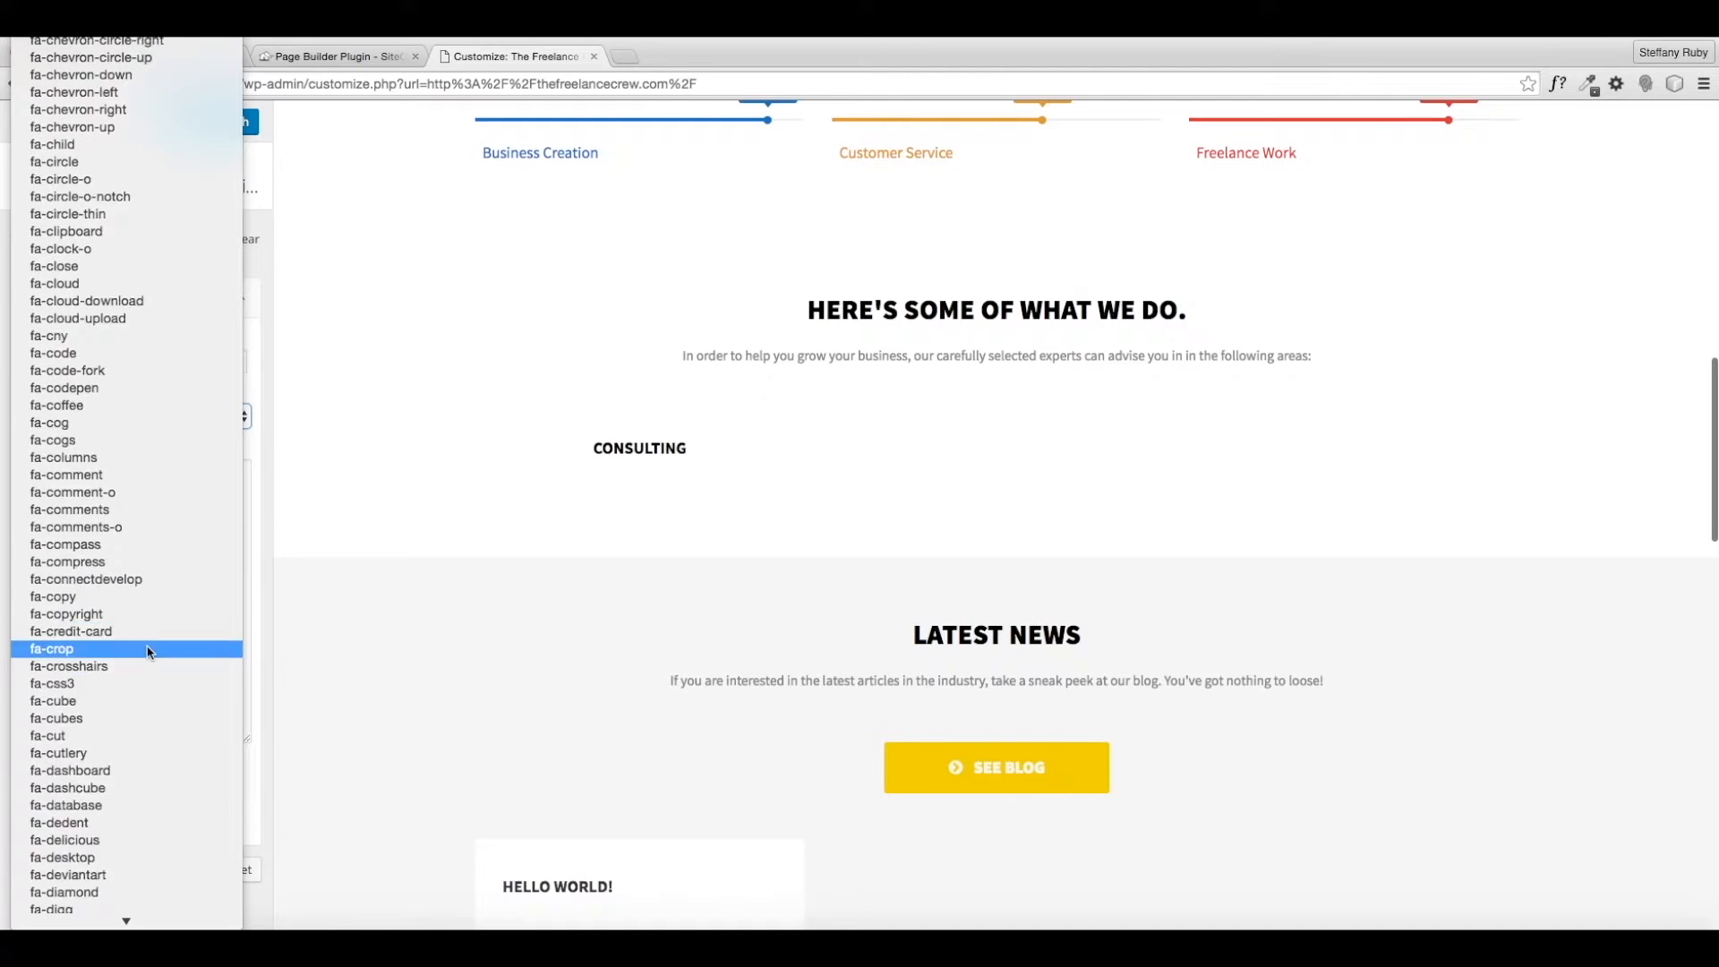
pyautogui.scroll(-20, 149, 652)
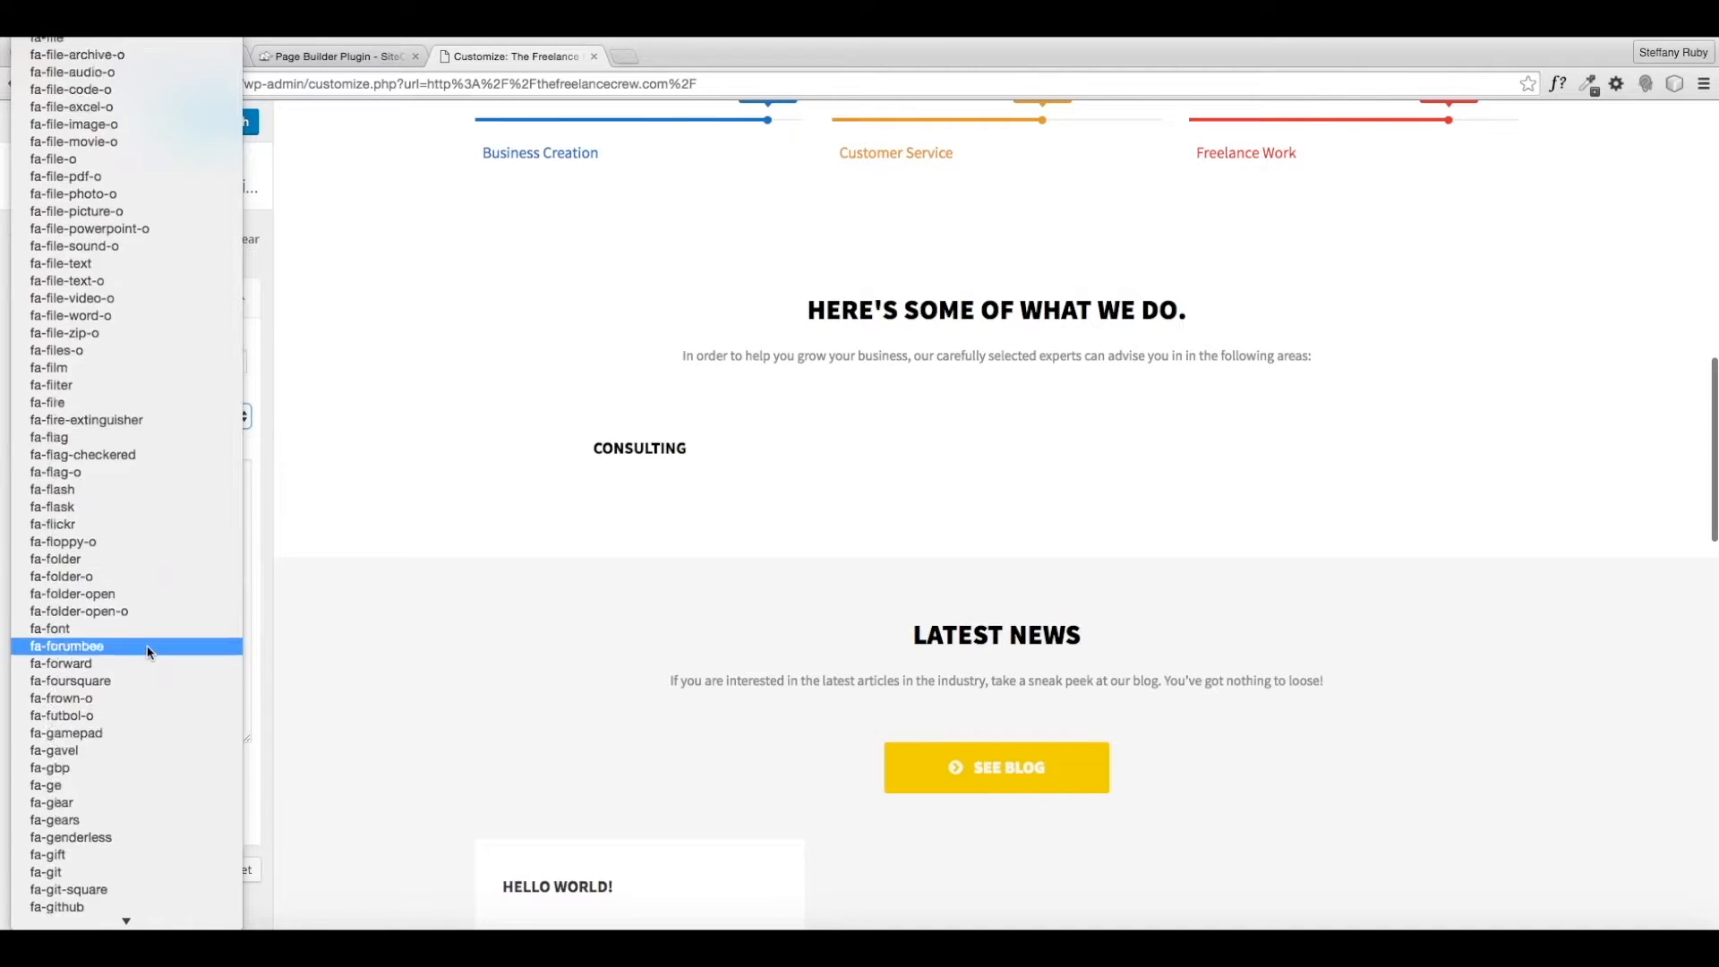
pyautogui.scroll(-18, 149, 652)
pyautogui.scroll(-14, 148, 652)
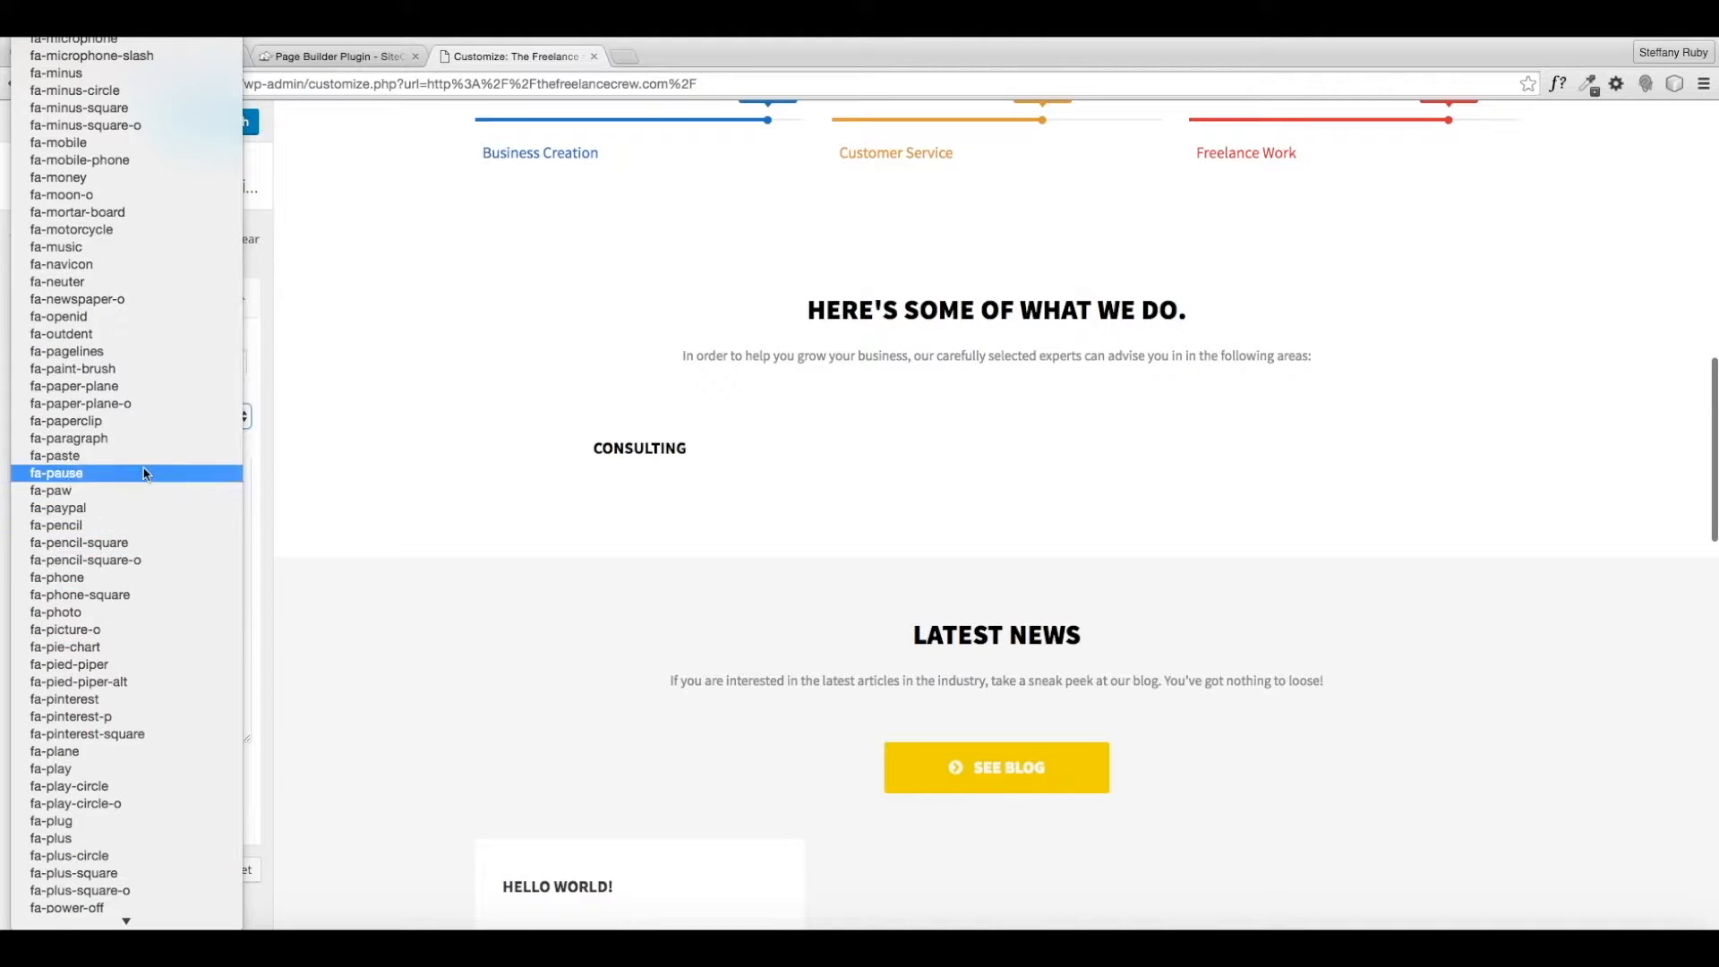
pyautogui.scroll(-8, 130, 638)
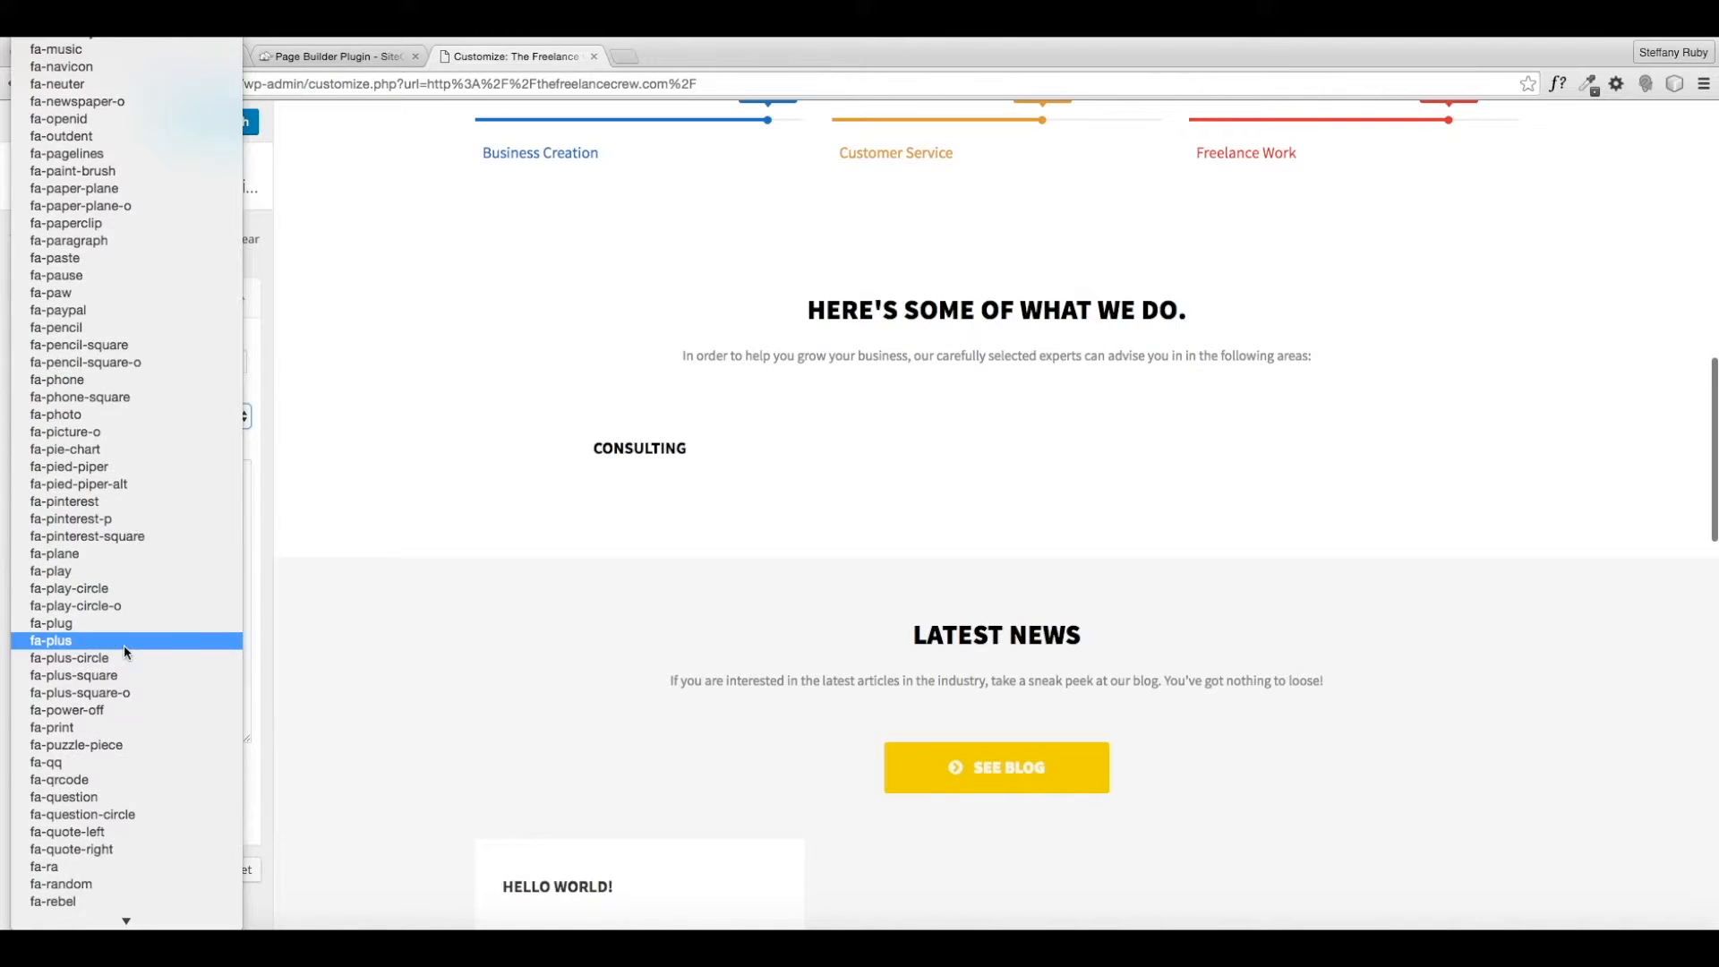
pyautogui.scroll(-20, 123, 645)
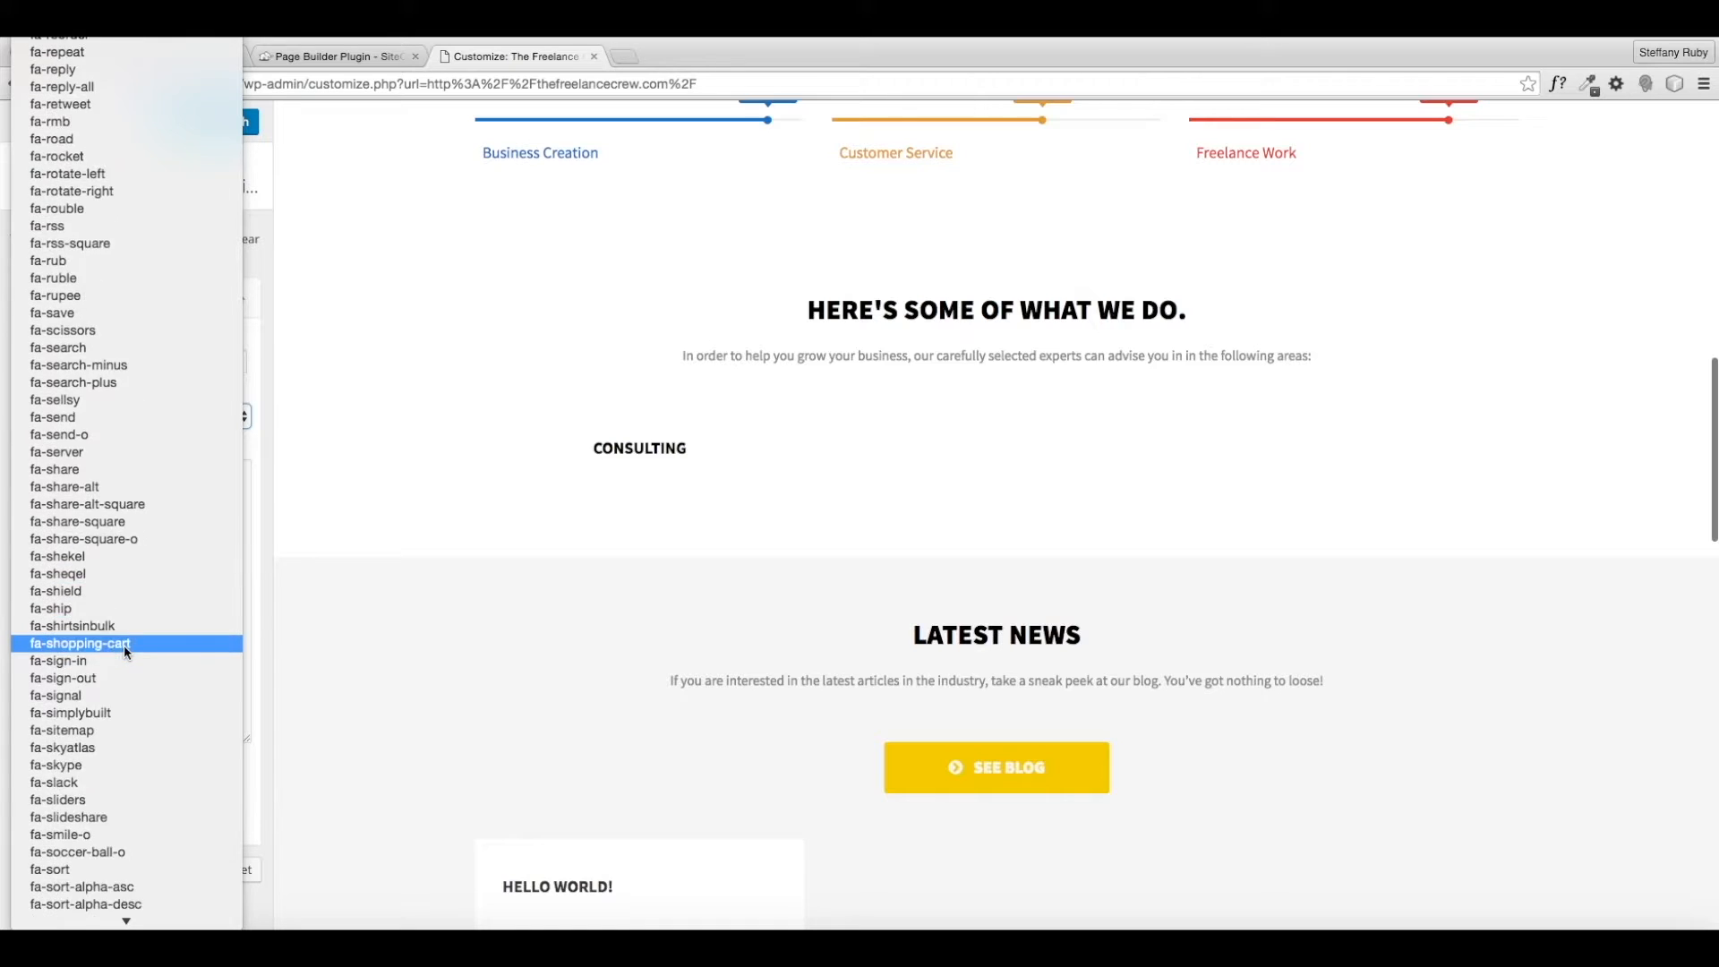
pyautogui.scroll(-20, 124, 646)
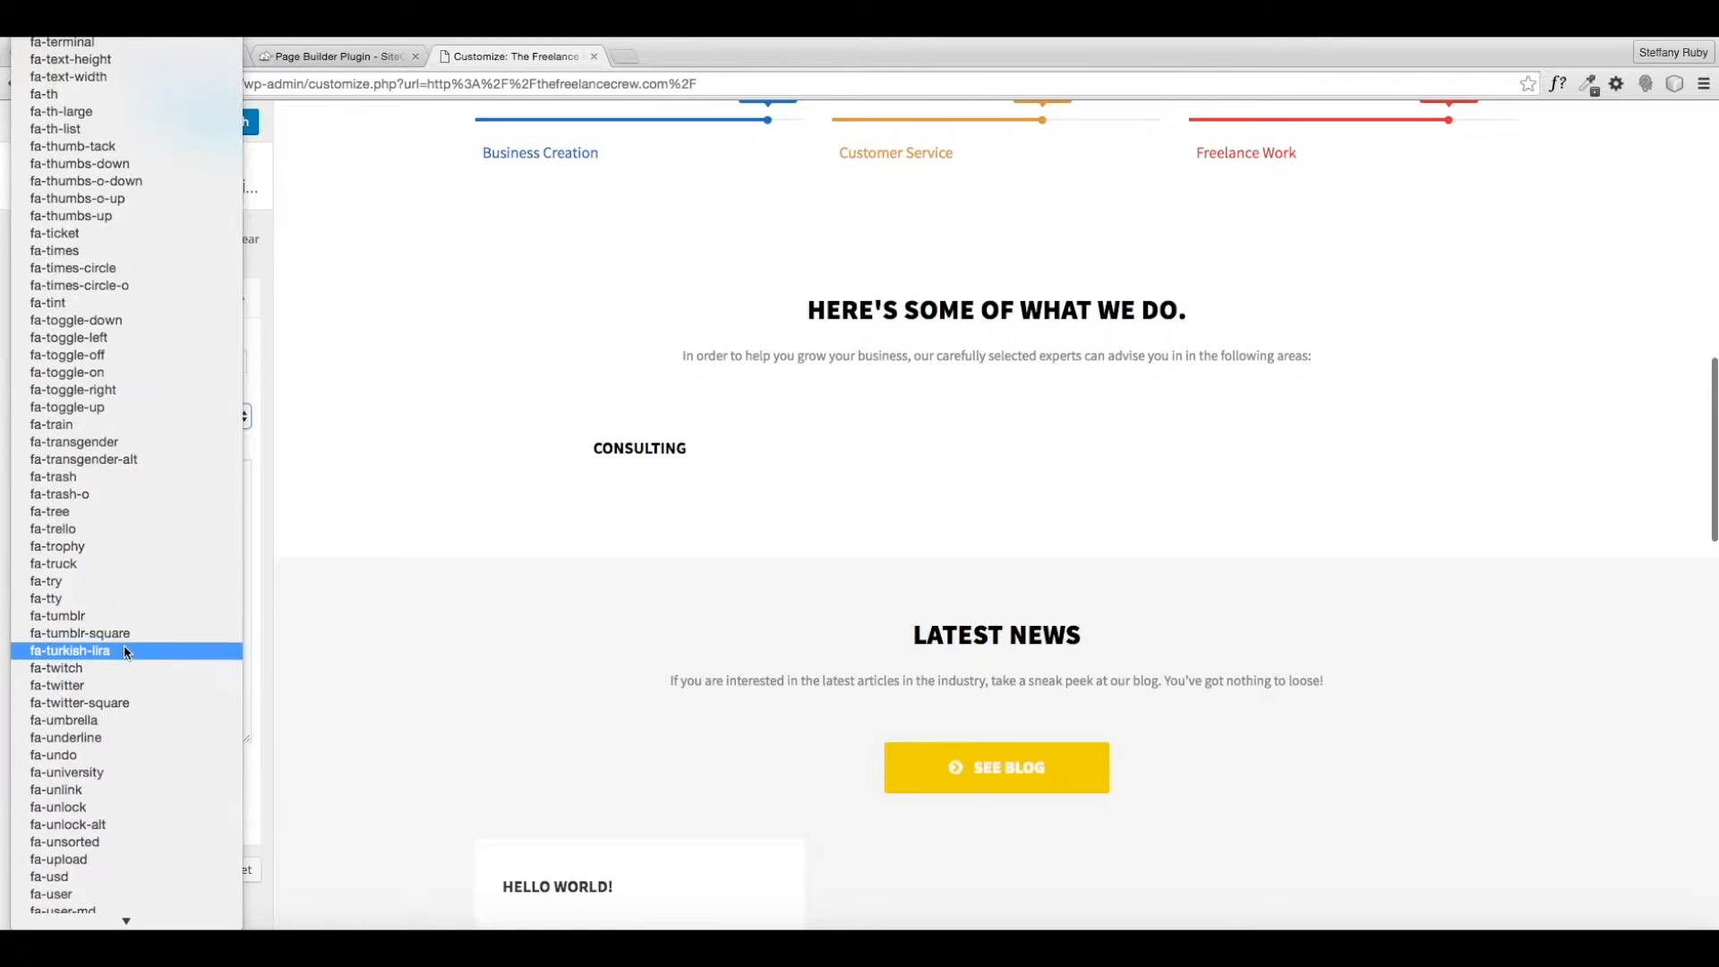
pyautogui.click(119, 639)
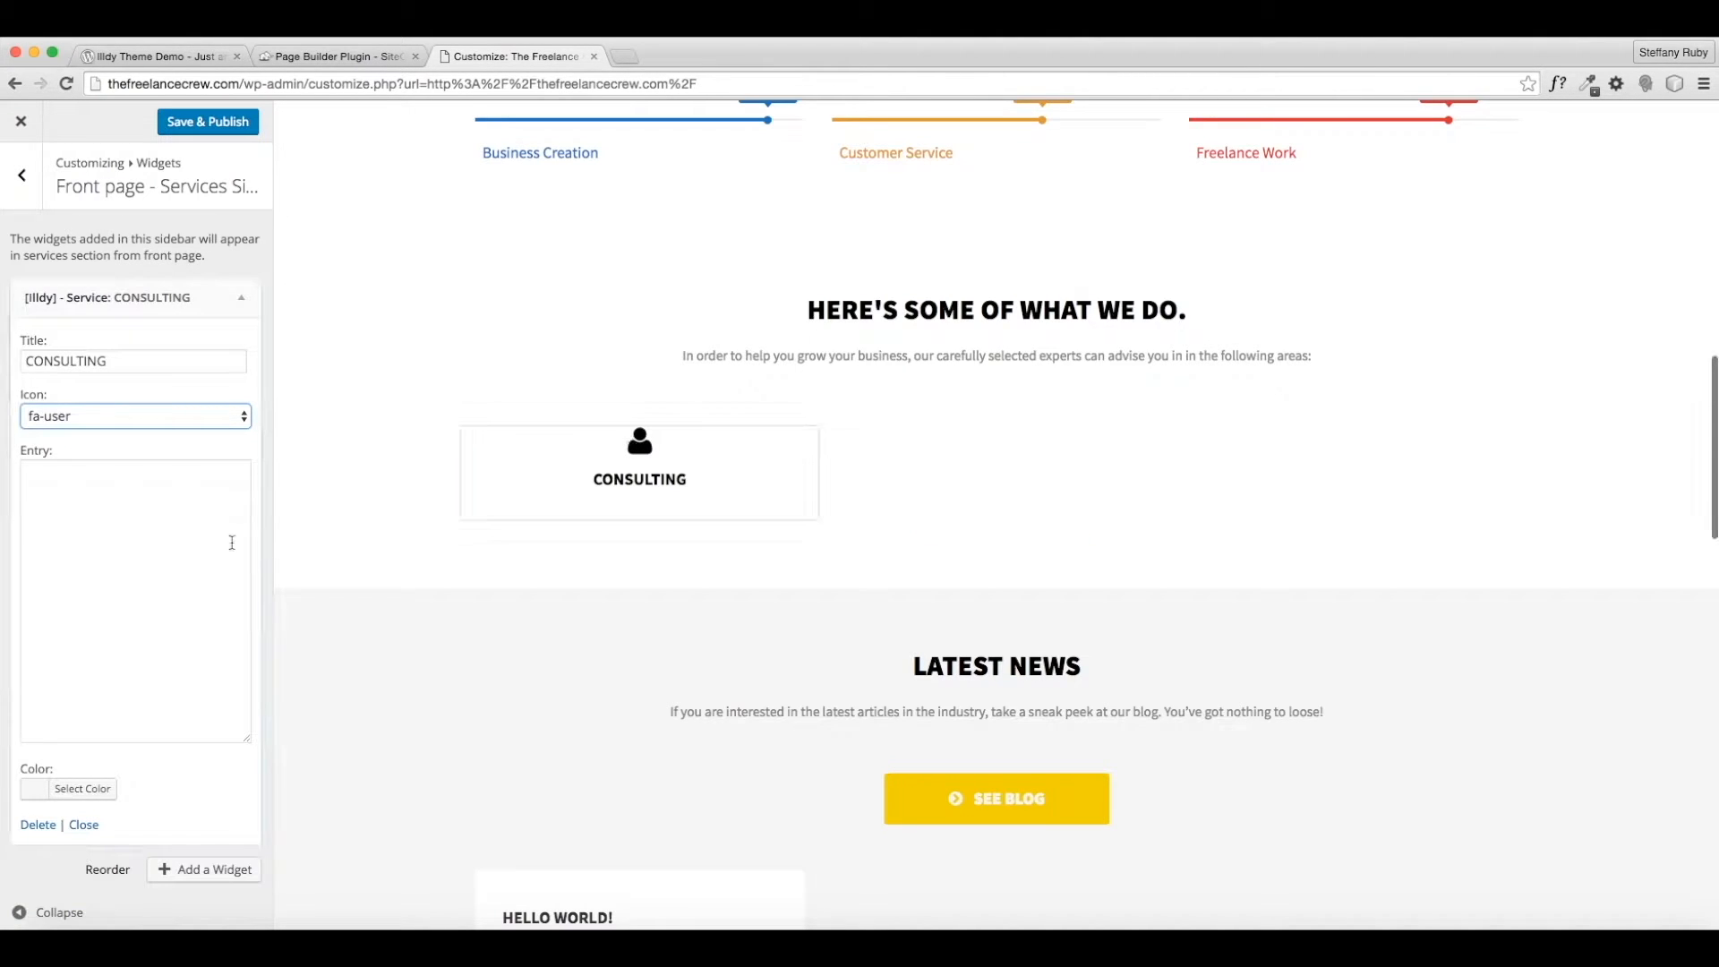
# Enter "We can help you discover what it is you love to do and how to make money doing it." as the CONSULTING service's entry.
pyautogui.click(162, 590)
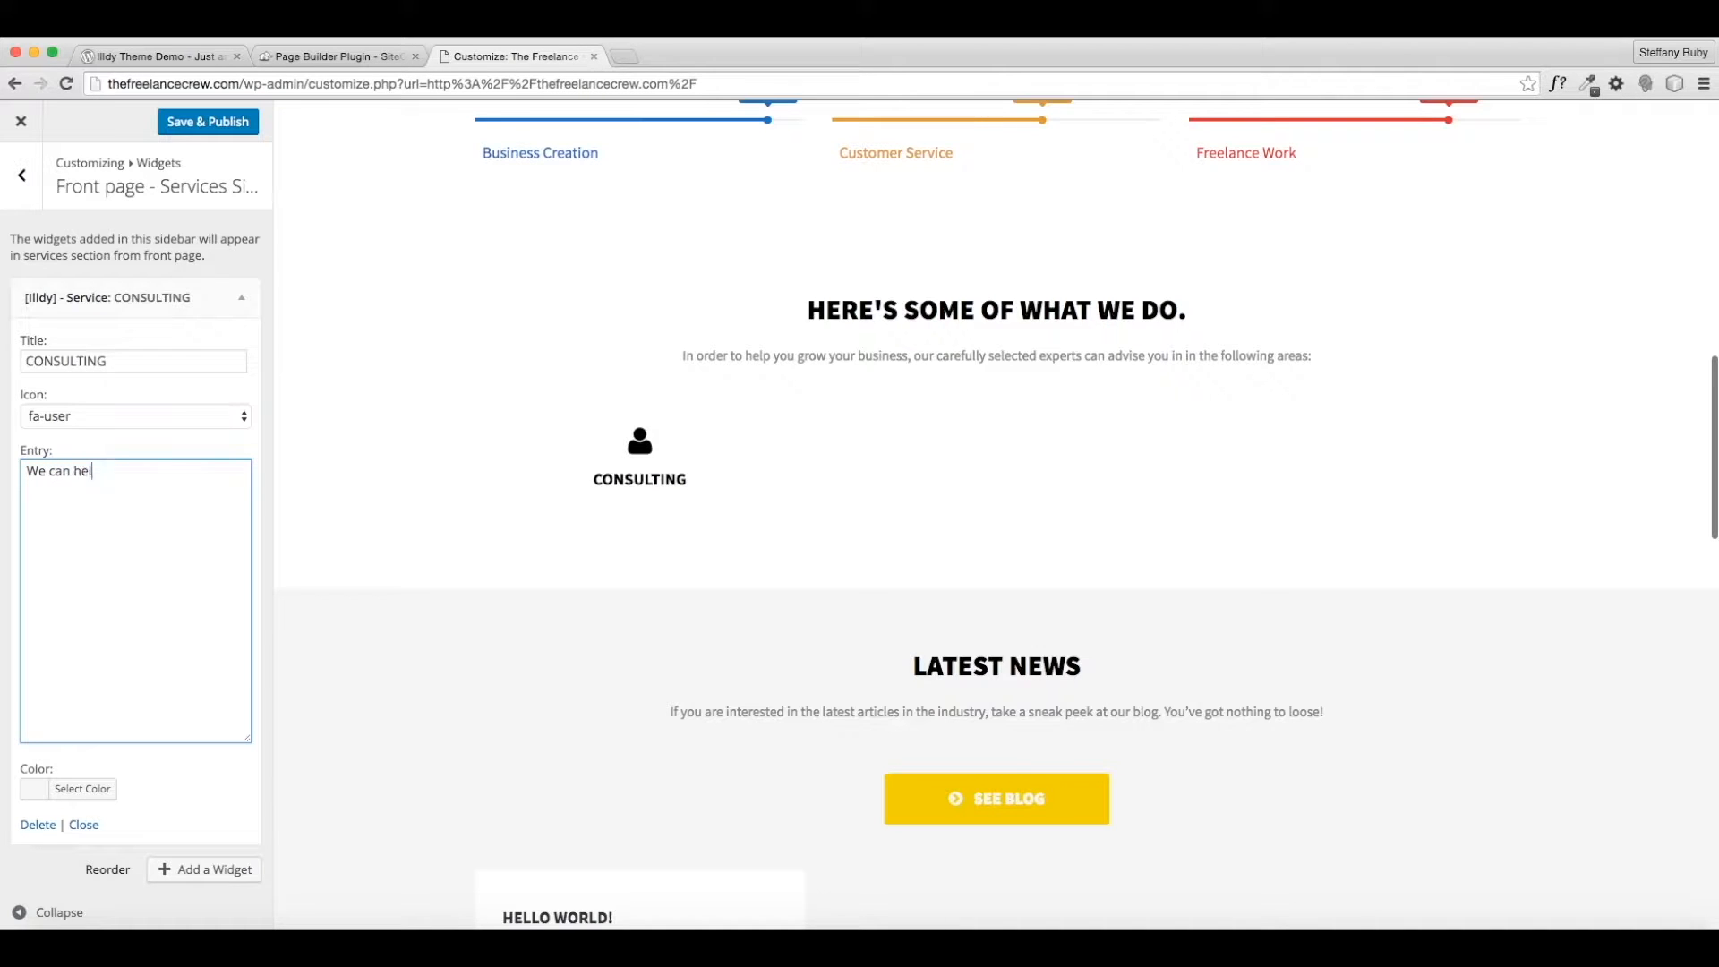
pyautogui.write('We can help you disco')
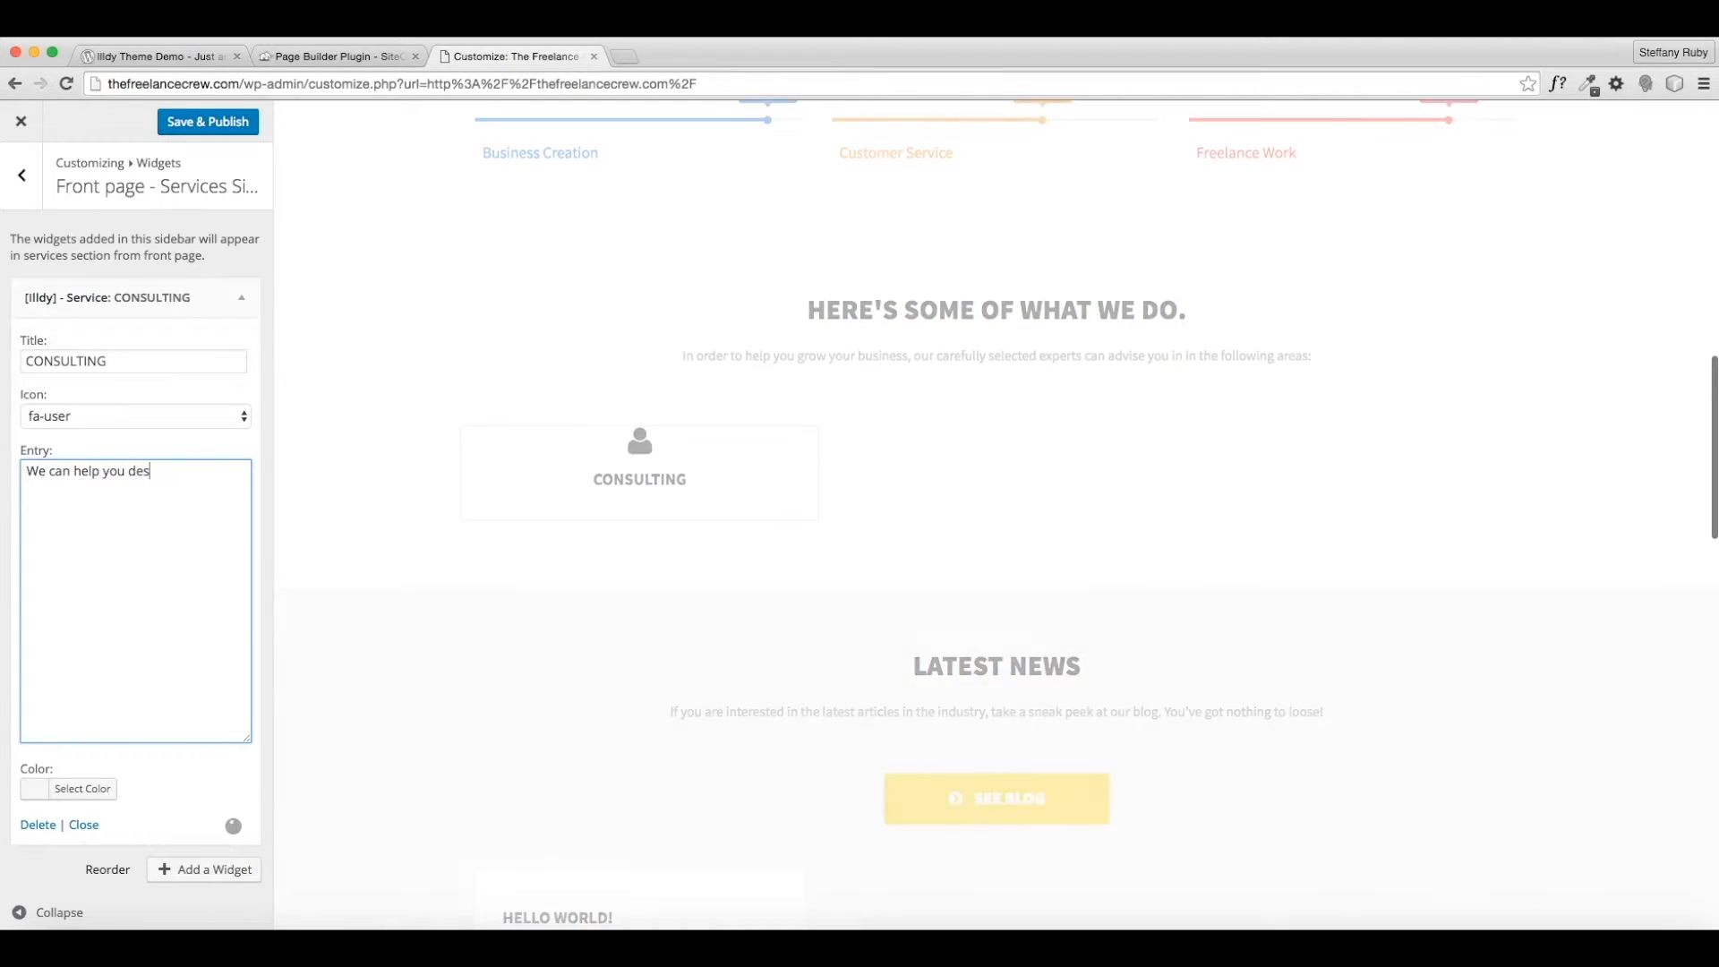
pyautogui.write('ver ')
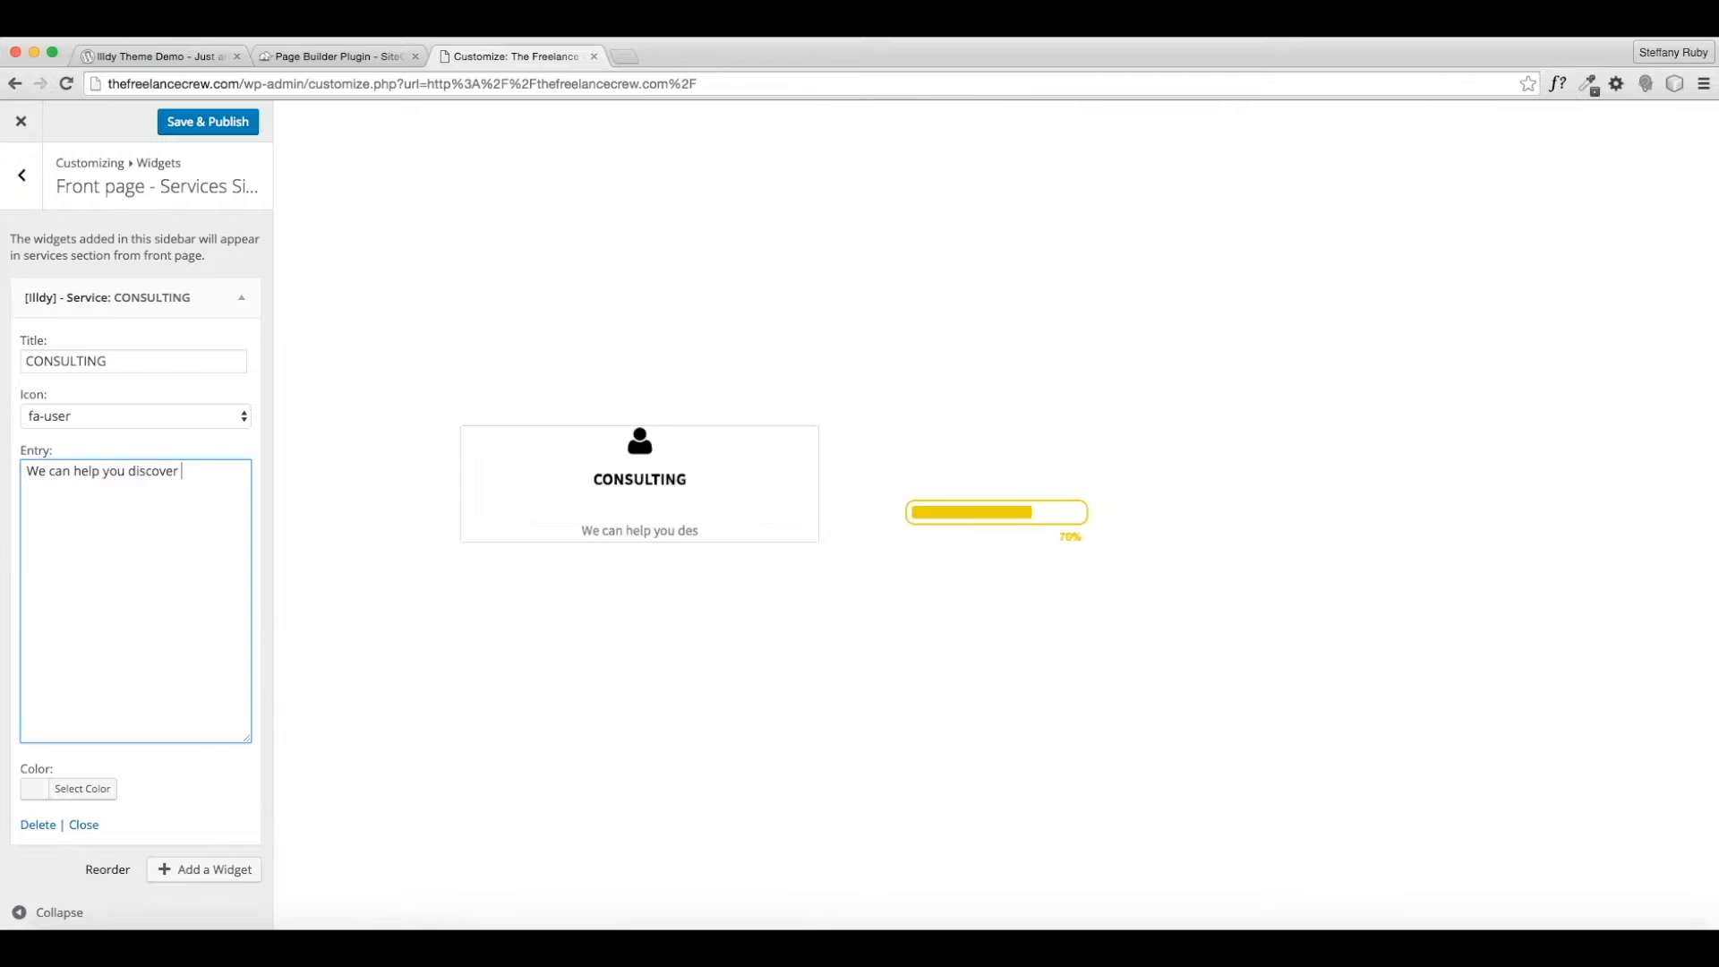
pyautogui.write('what it is you love to do and how t')
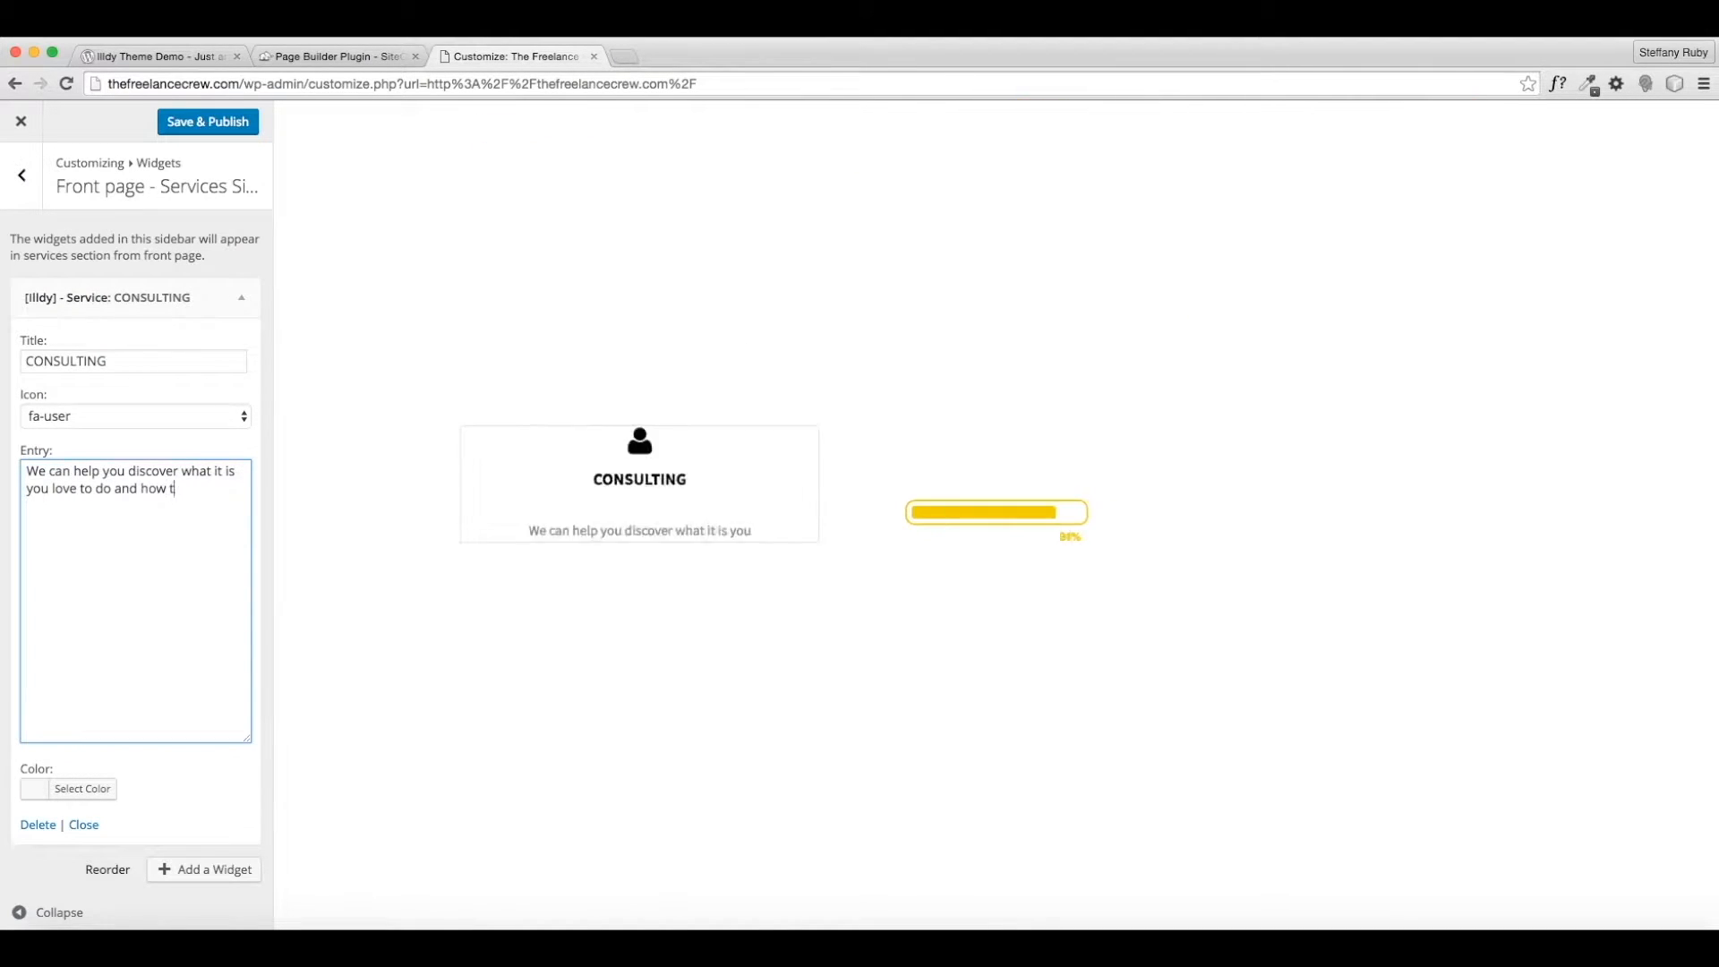
pyautogui.write('o make money doing it.')
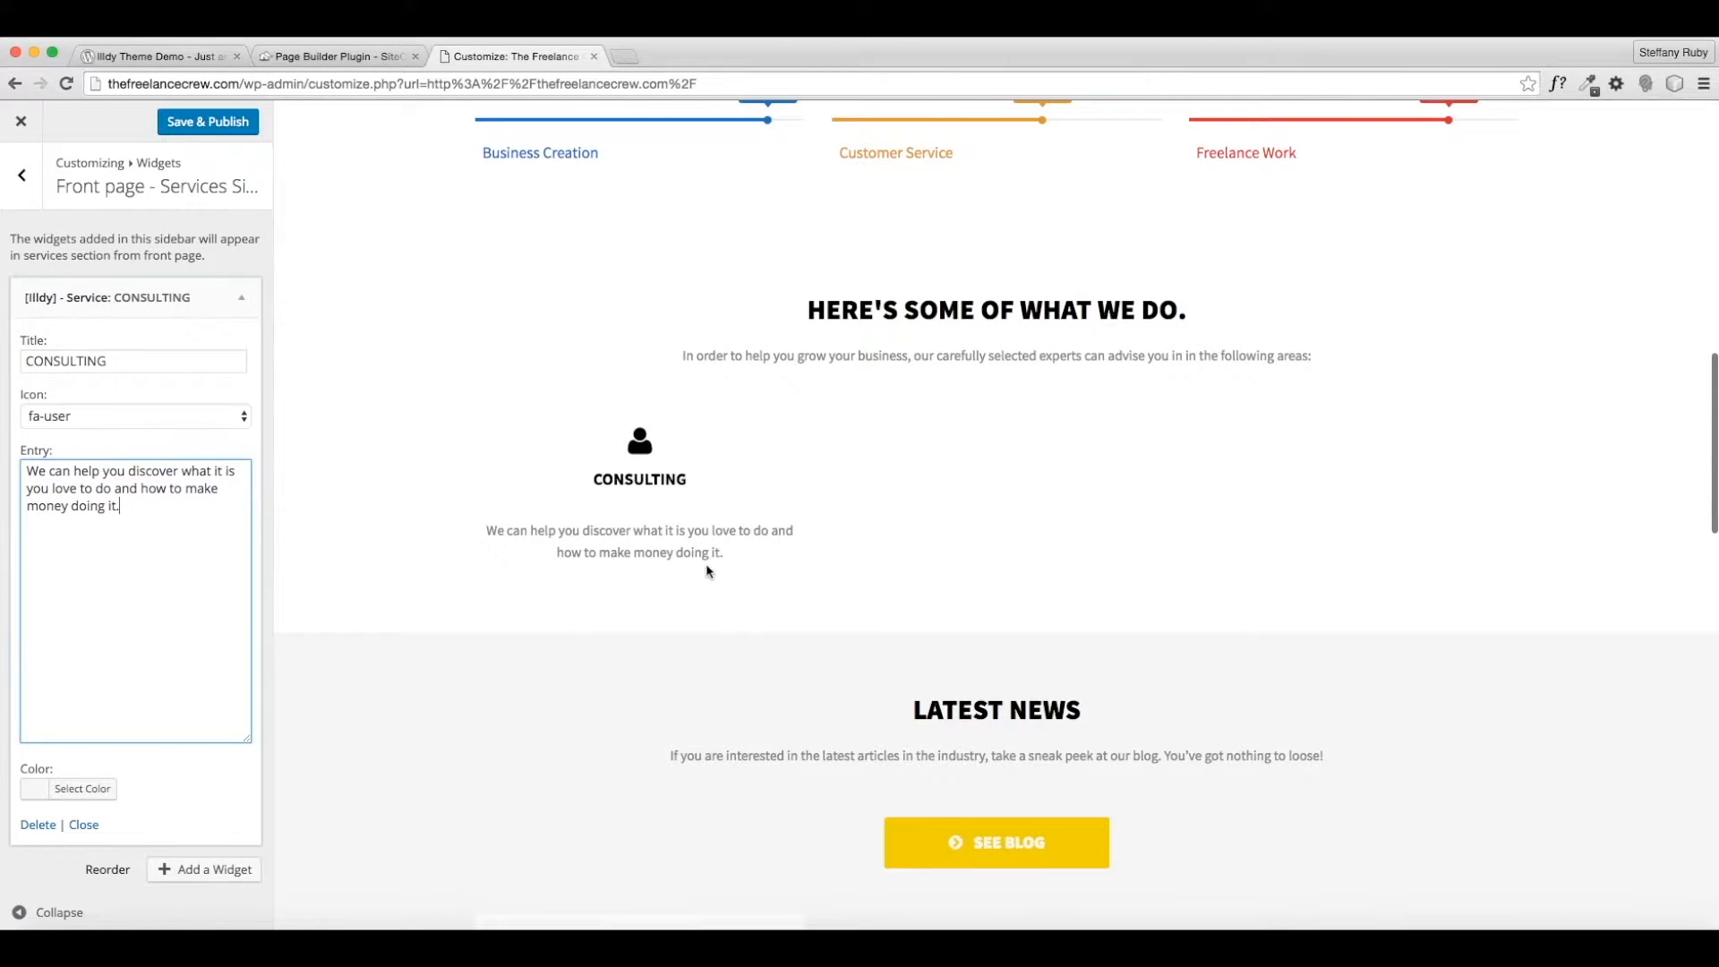
# Set the CONSULTING service widget's color to the preset red #dd3333.
pyautogui.click(67, 794)
pyautogui.scroll(-3, 113, 730)
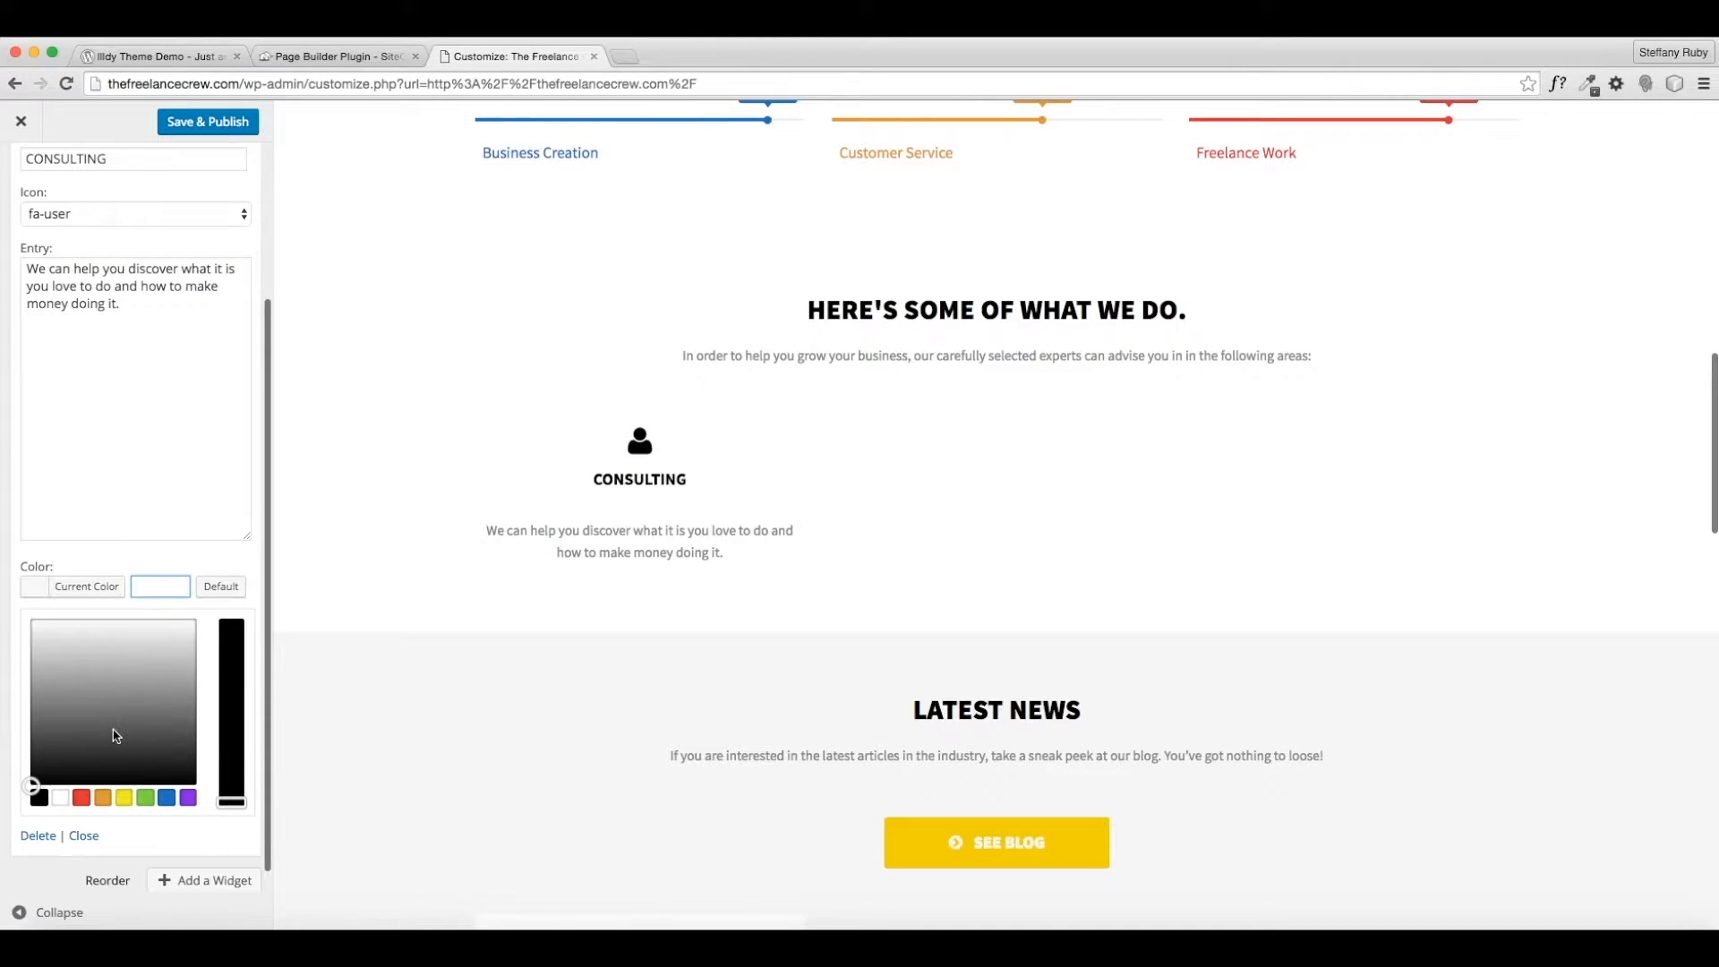
pyautogui.click(80, 798)
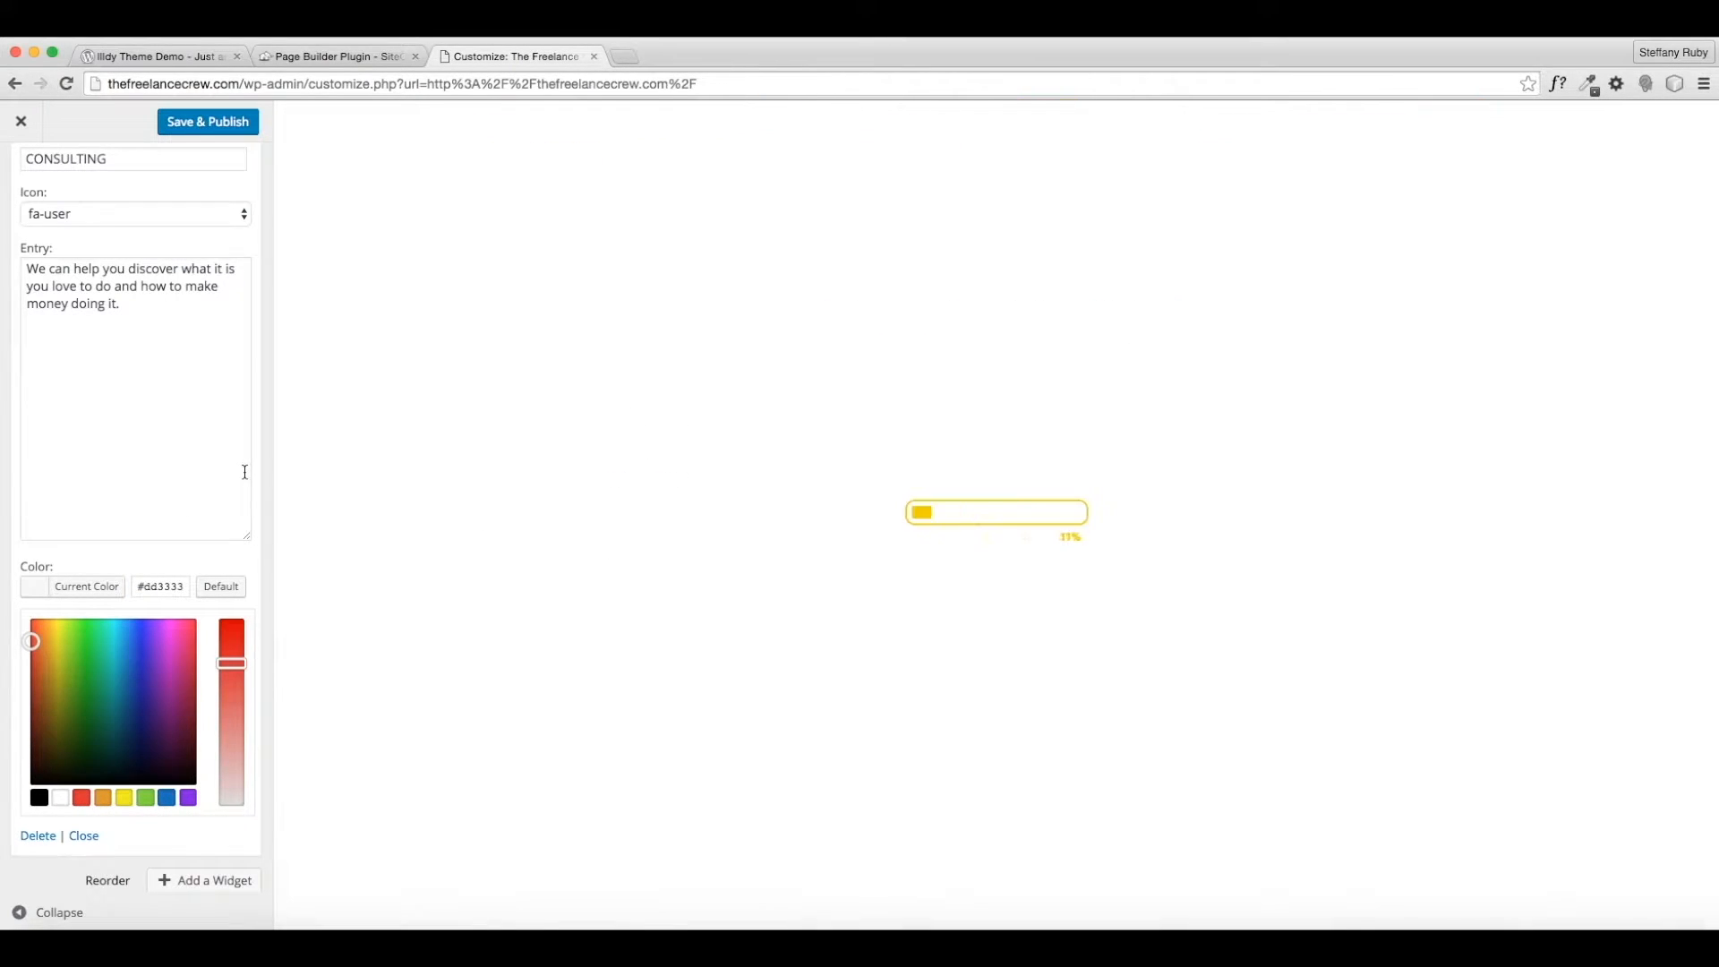
pyautogui.scroll(-1, 199, 477)
pyautogui.scroll(2, 199, 476)
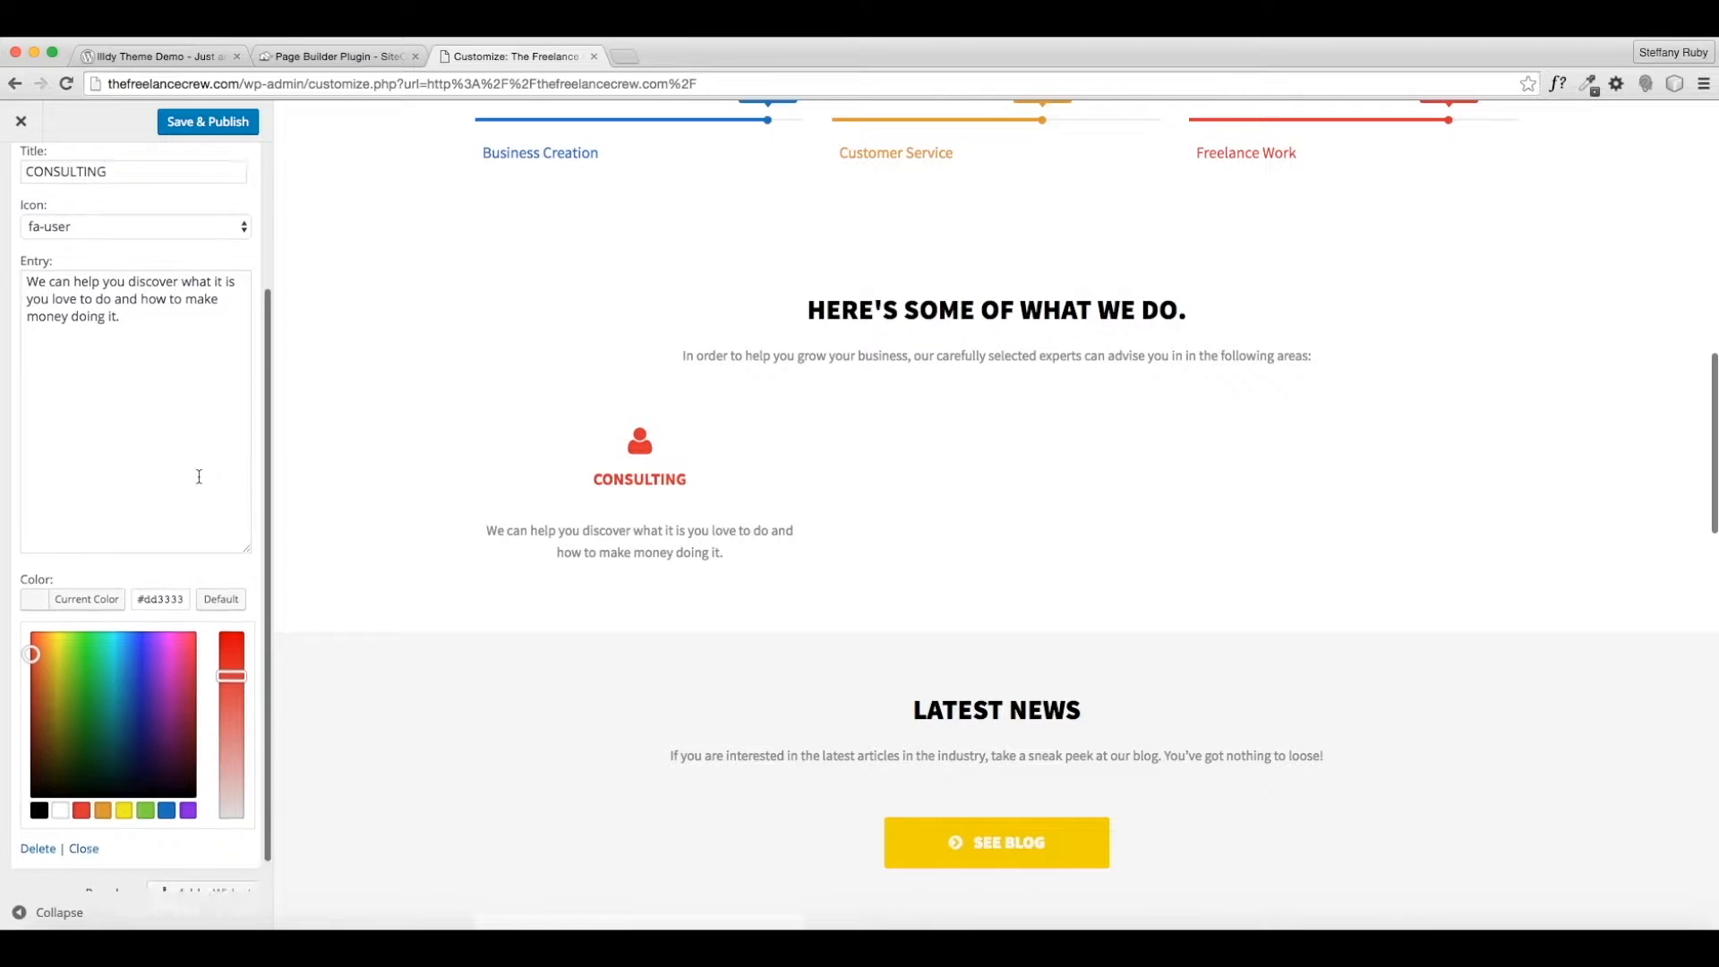
pyautogui.scroll(-3, 199, 476)
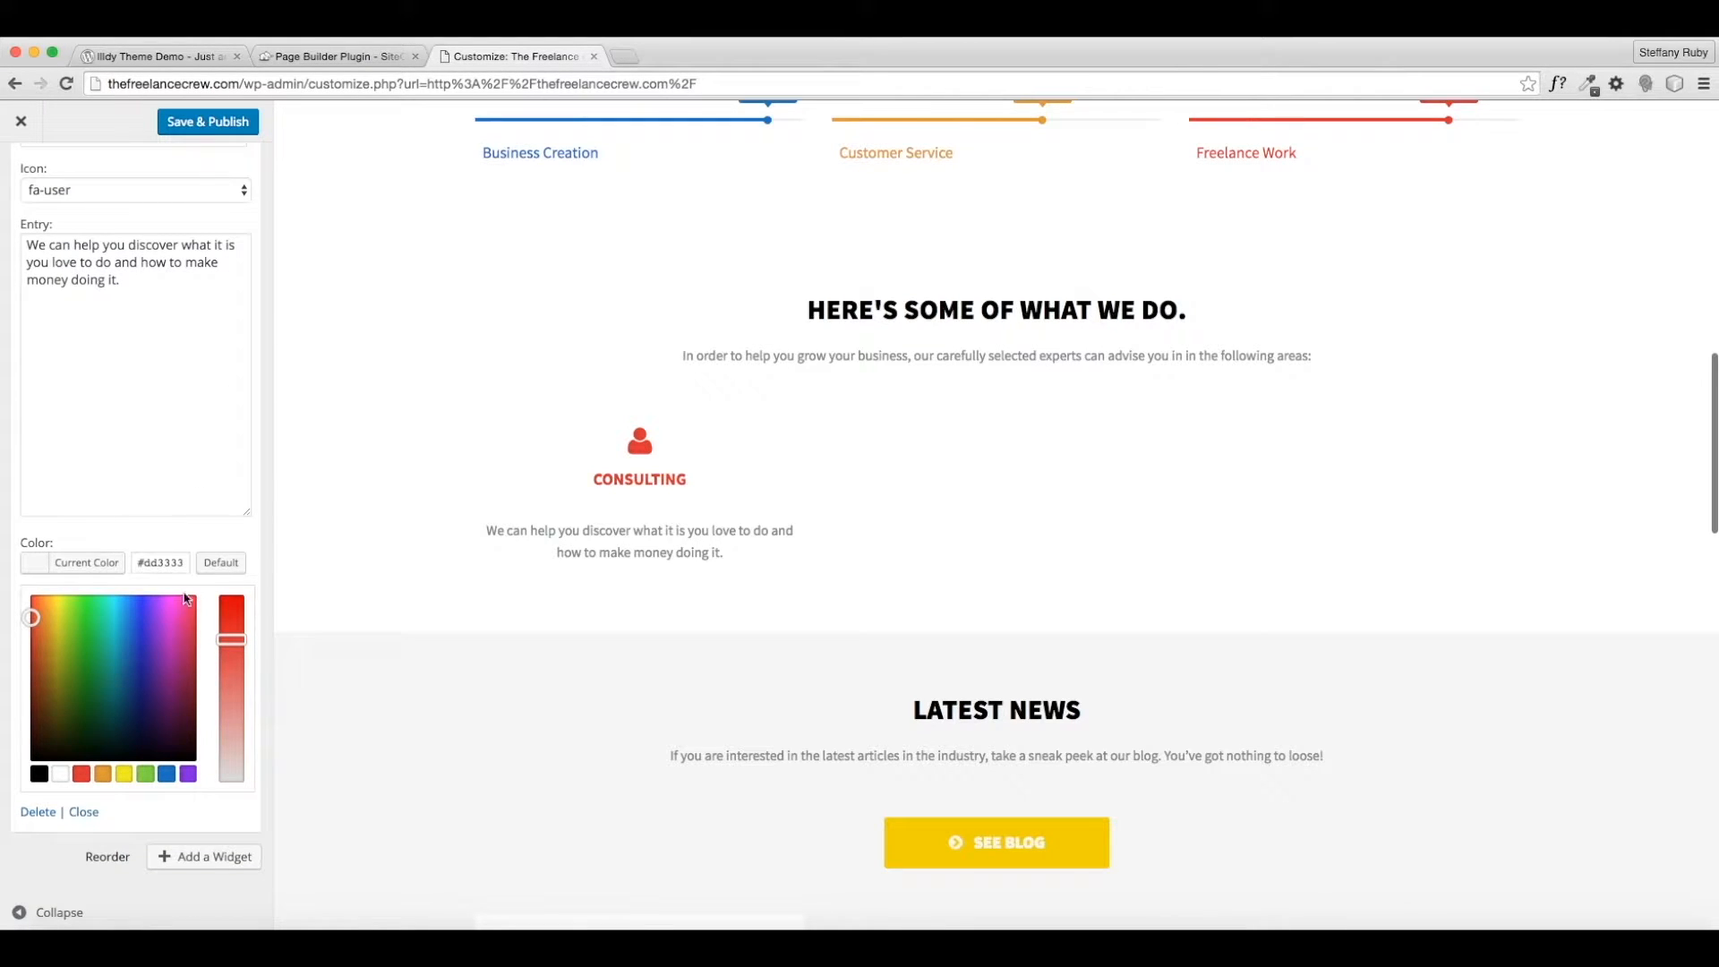
# Add a second [Illdy] - Service widget to the front page's Services sidebar and title it "ONLINE SERVICES".
pyautogui.click(155, 855)
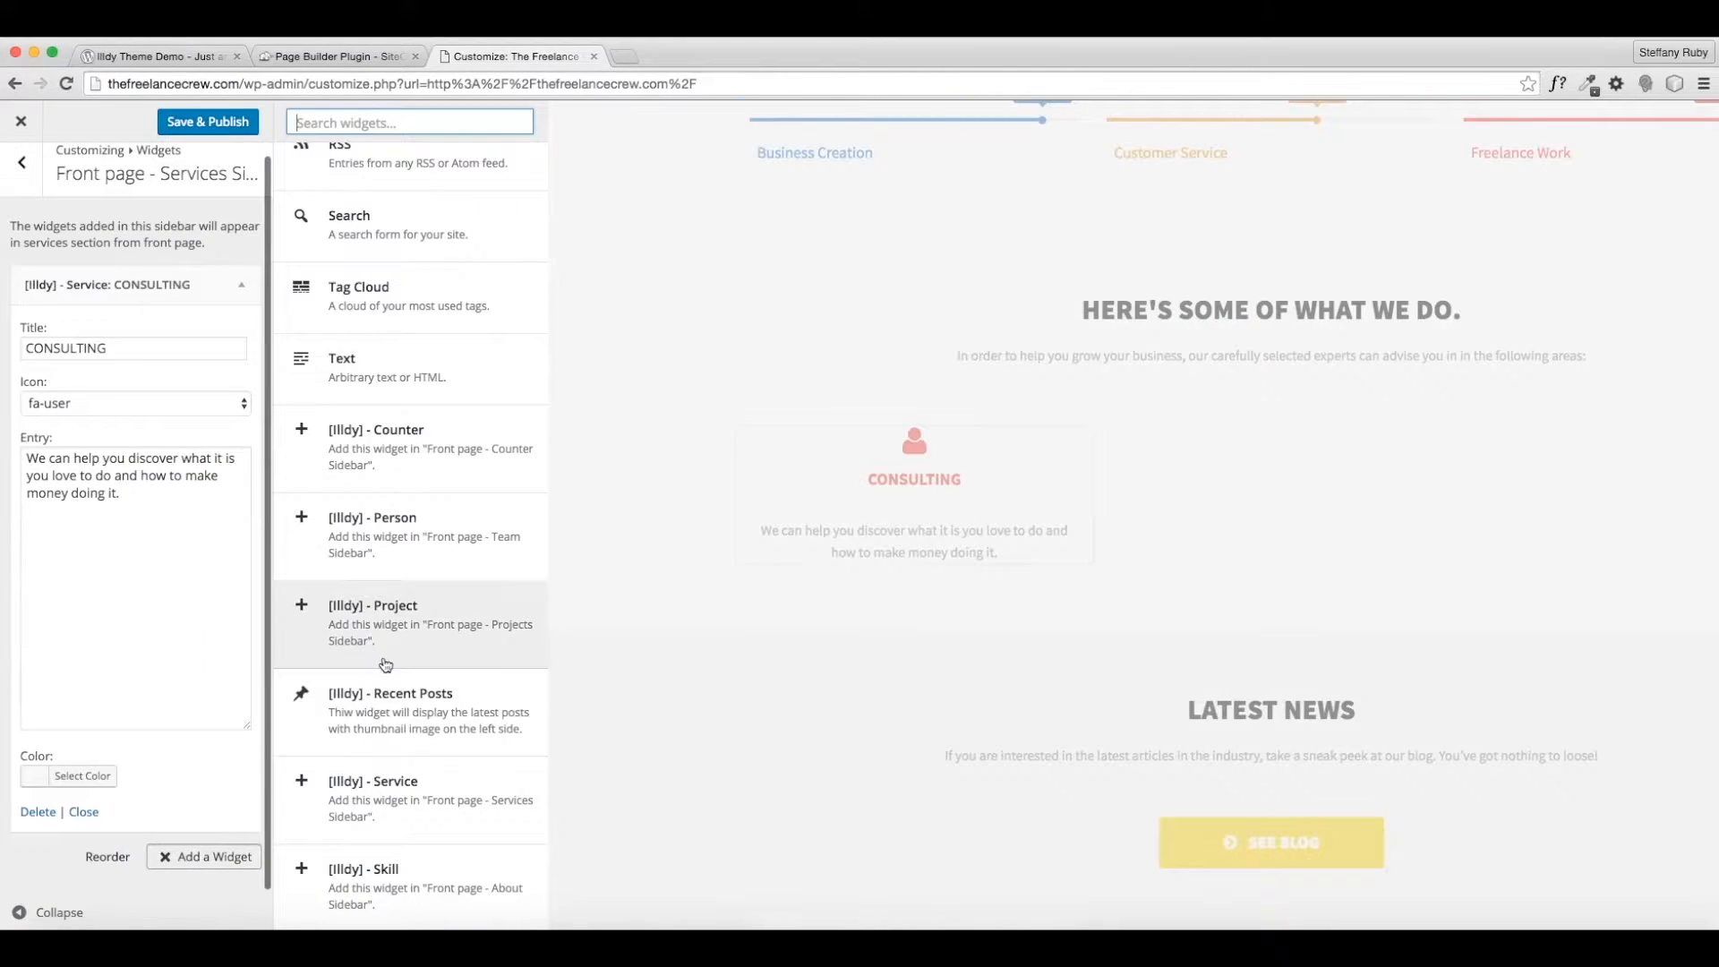
pyautogui.click(376, 793)
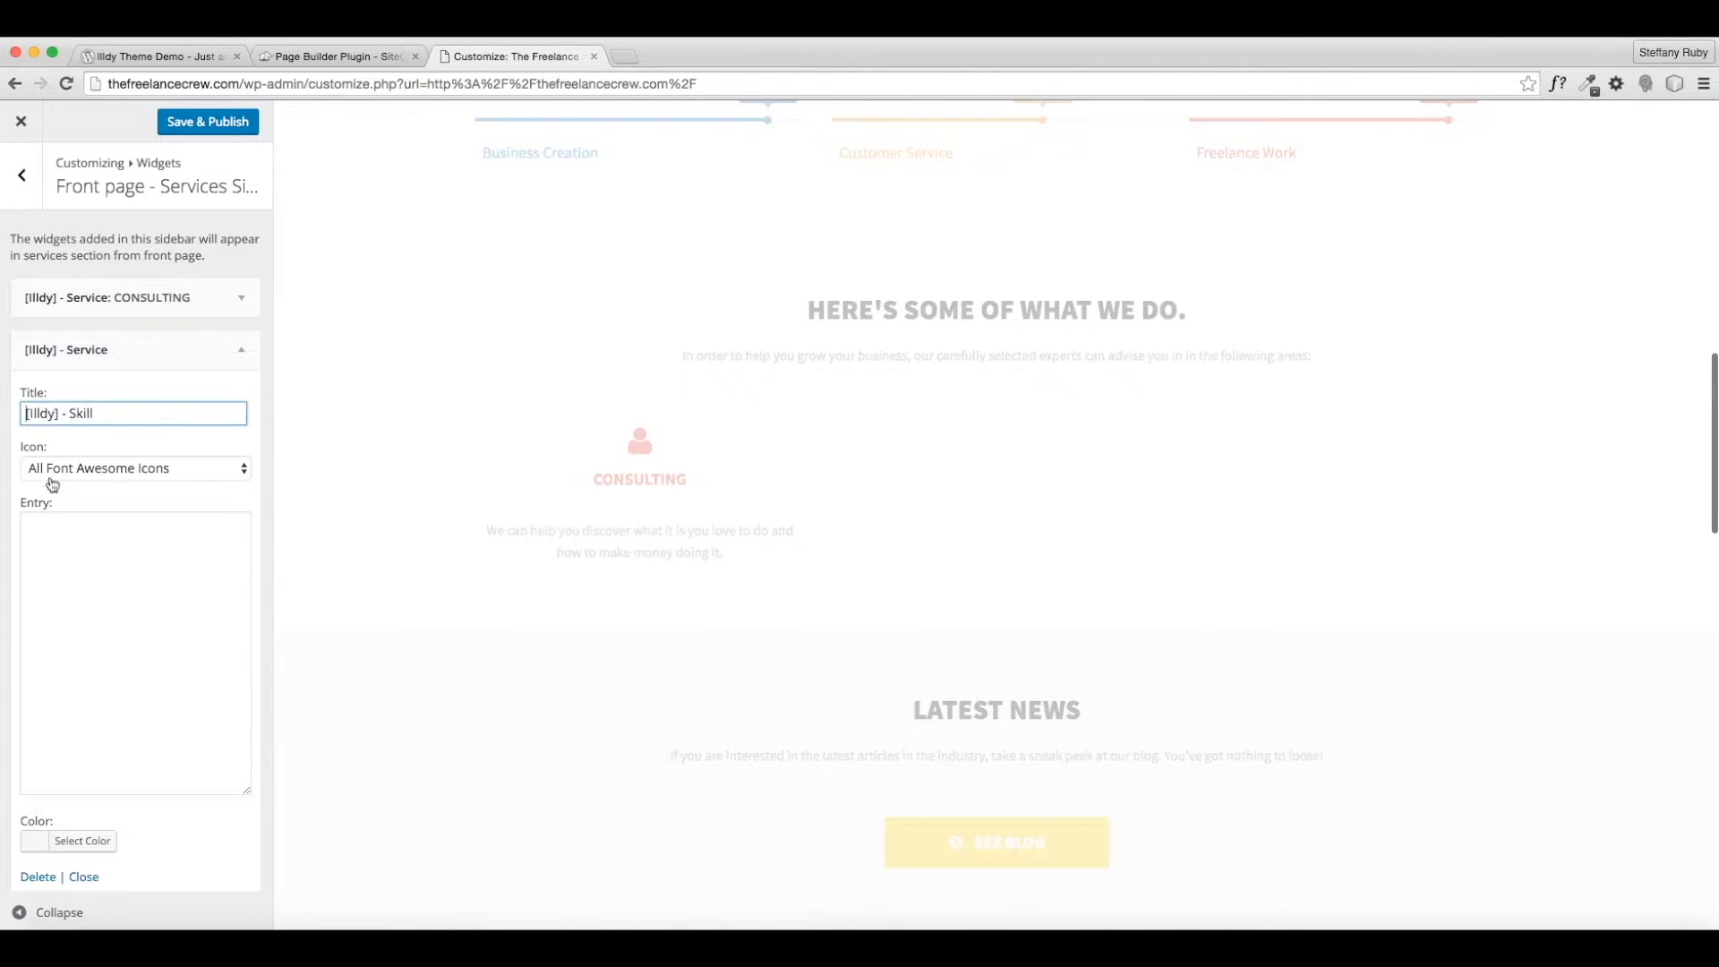
pyautogui.moveTo(115, 413); pyautogui.dragTo(25, 413)
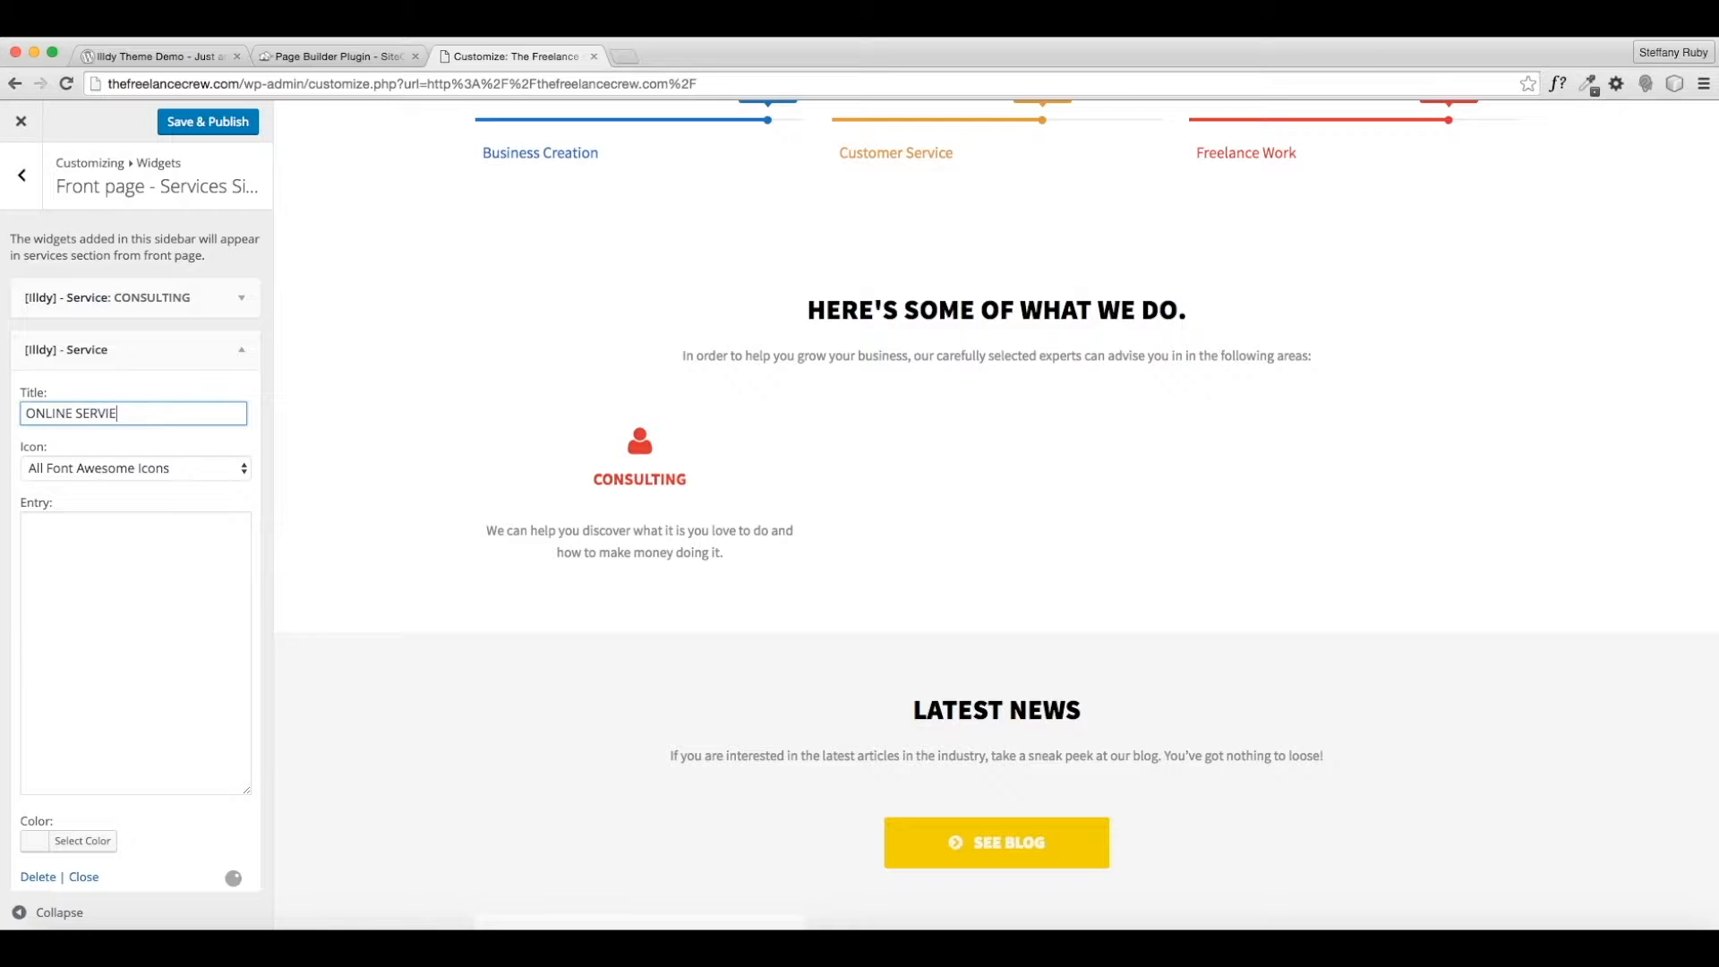
# Choose the fa-laptop icon for the ONLINE SERVICES widget.
pyautogui.click(197, 471)
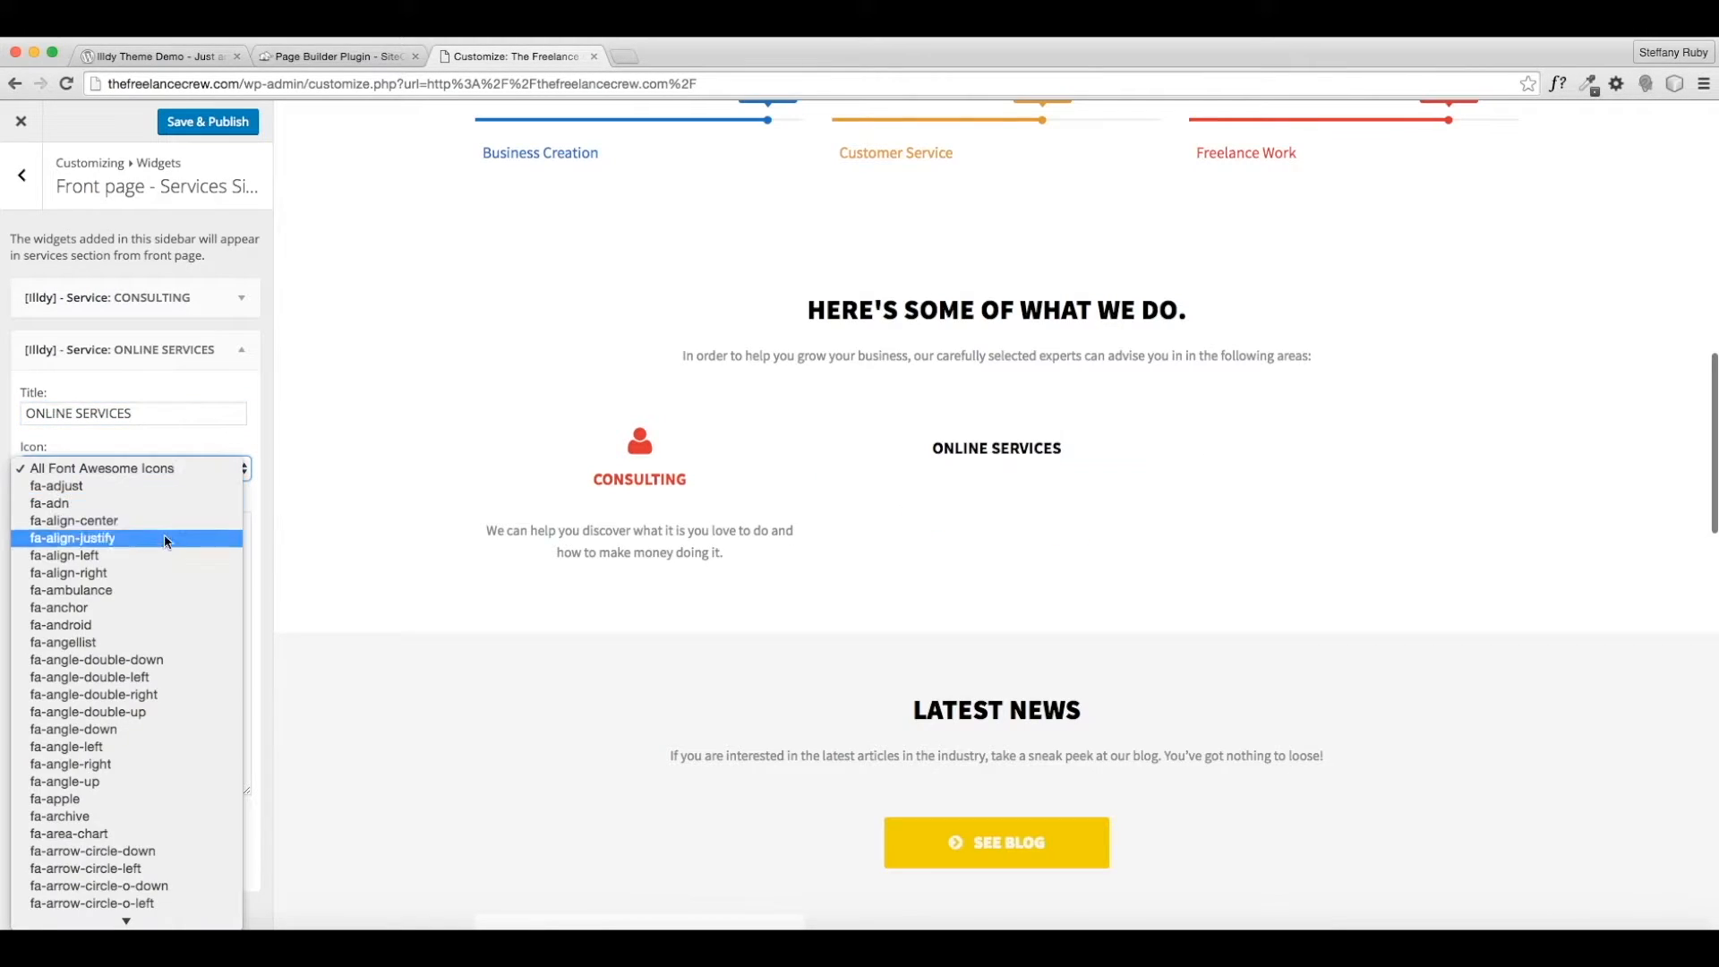
pyautogui.scroll(-15, 140, 645)
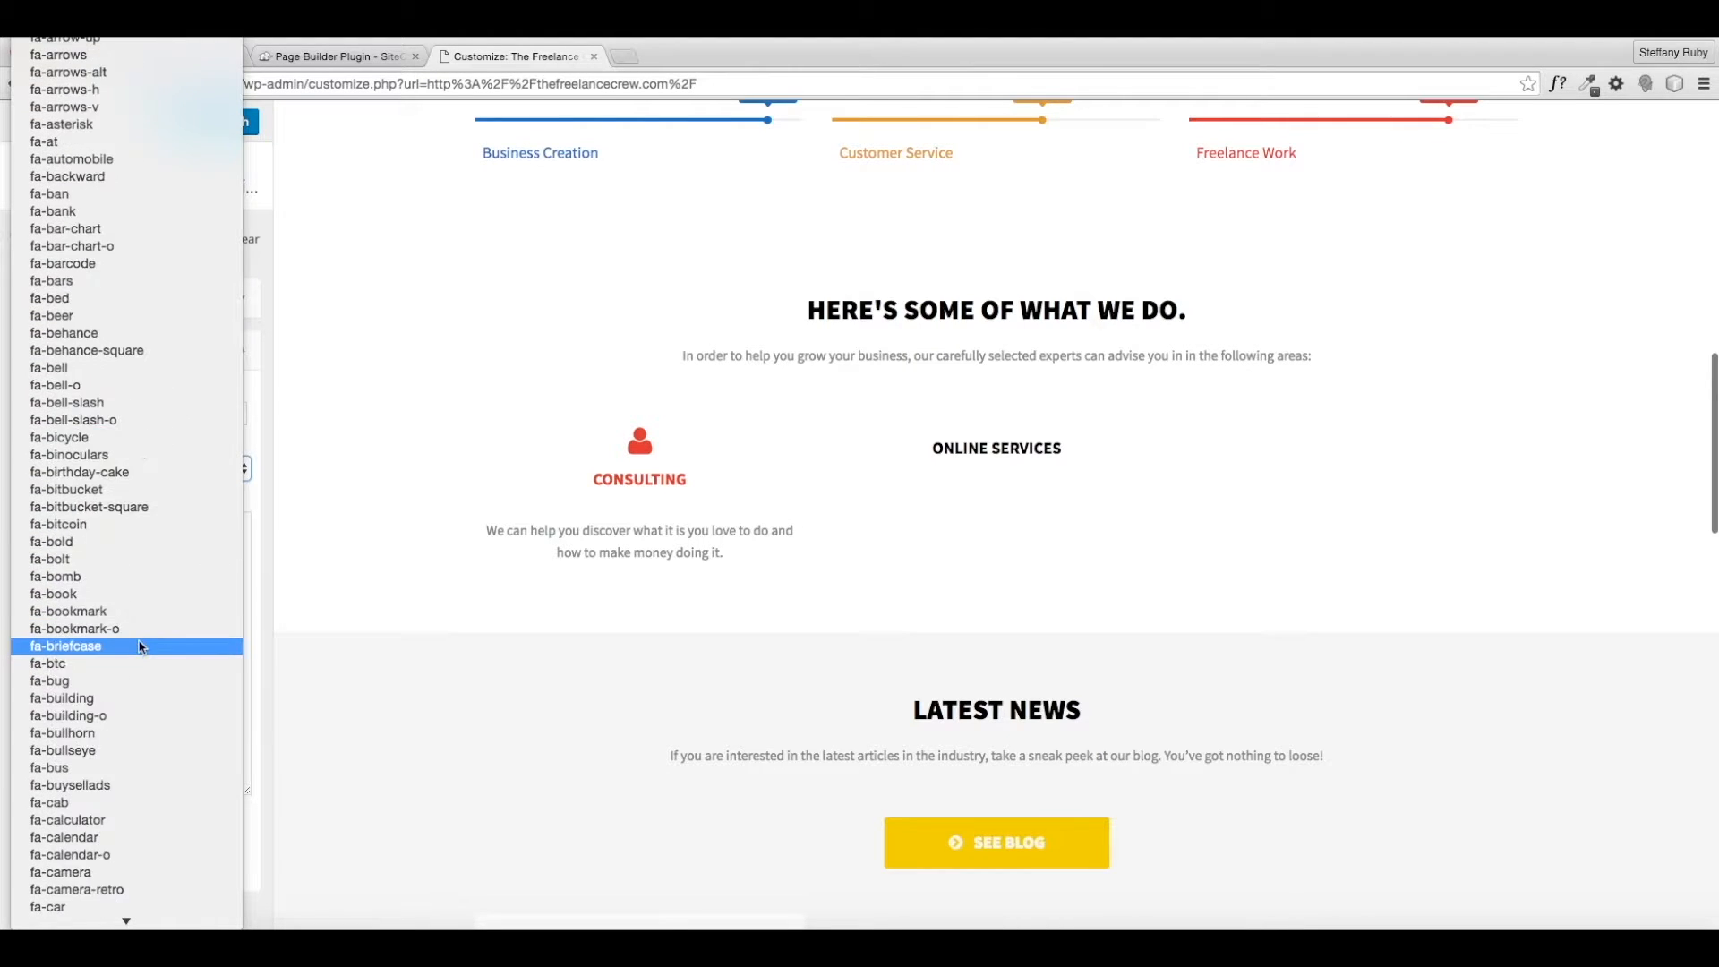
pyautogui.scroll(-9, 141, 646)
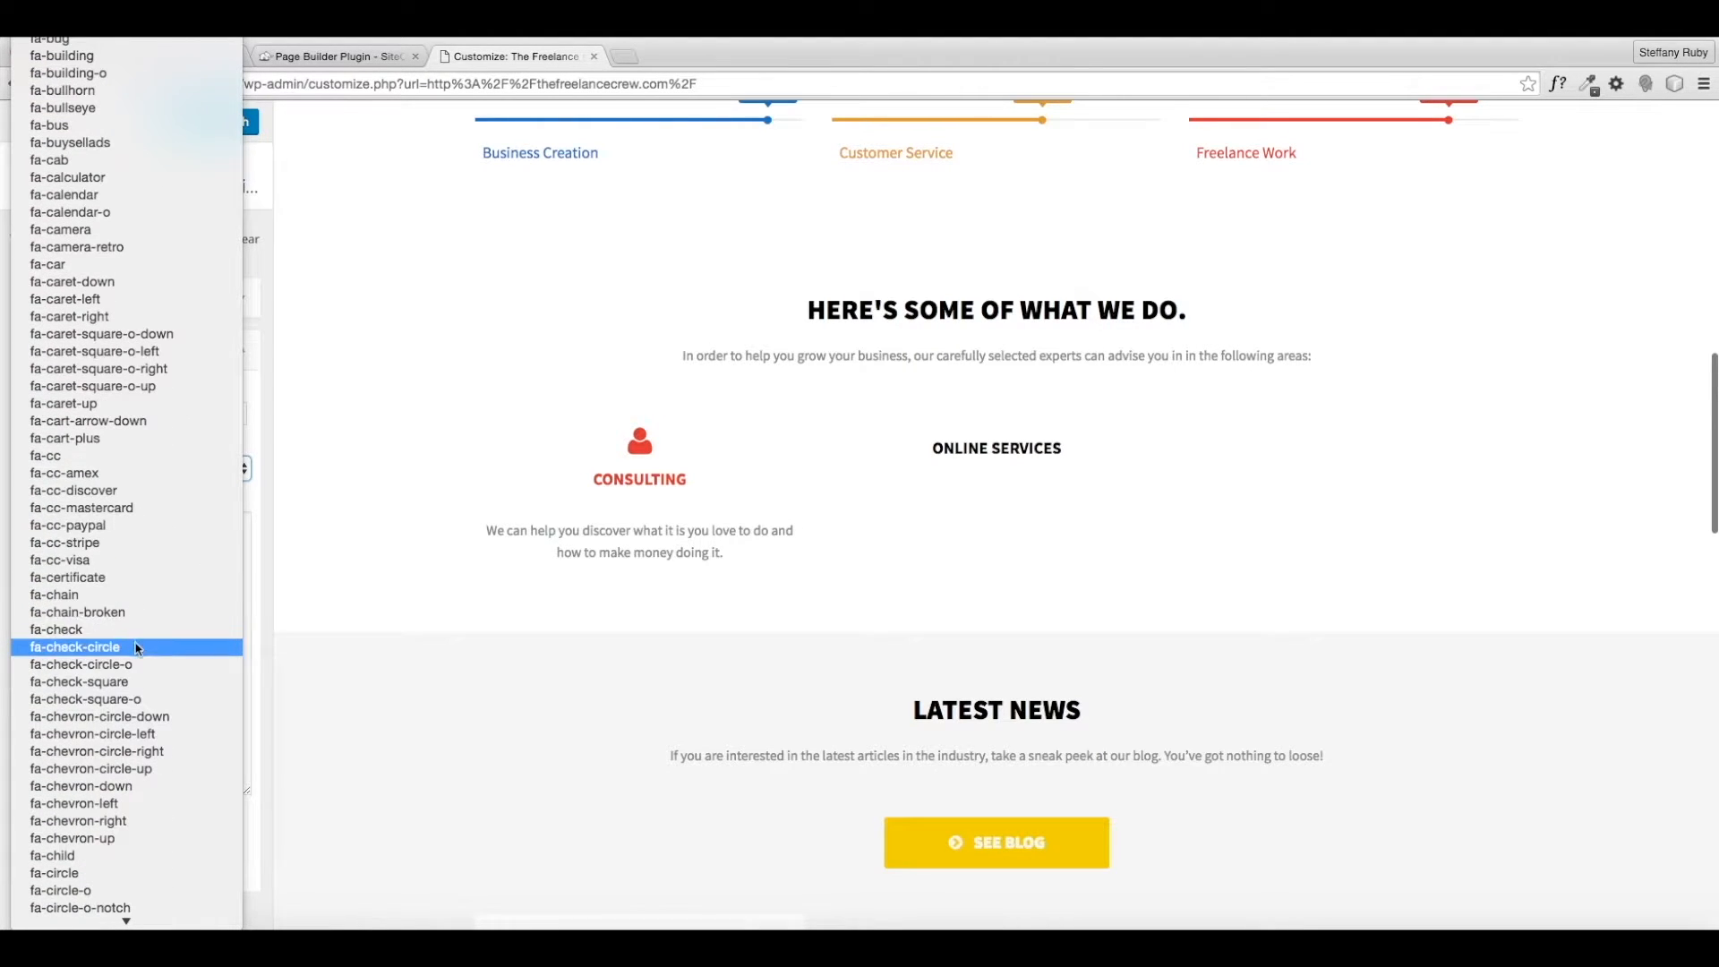
pyautogui.scroll(-5, 136, 674)
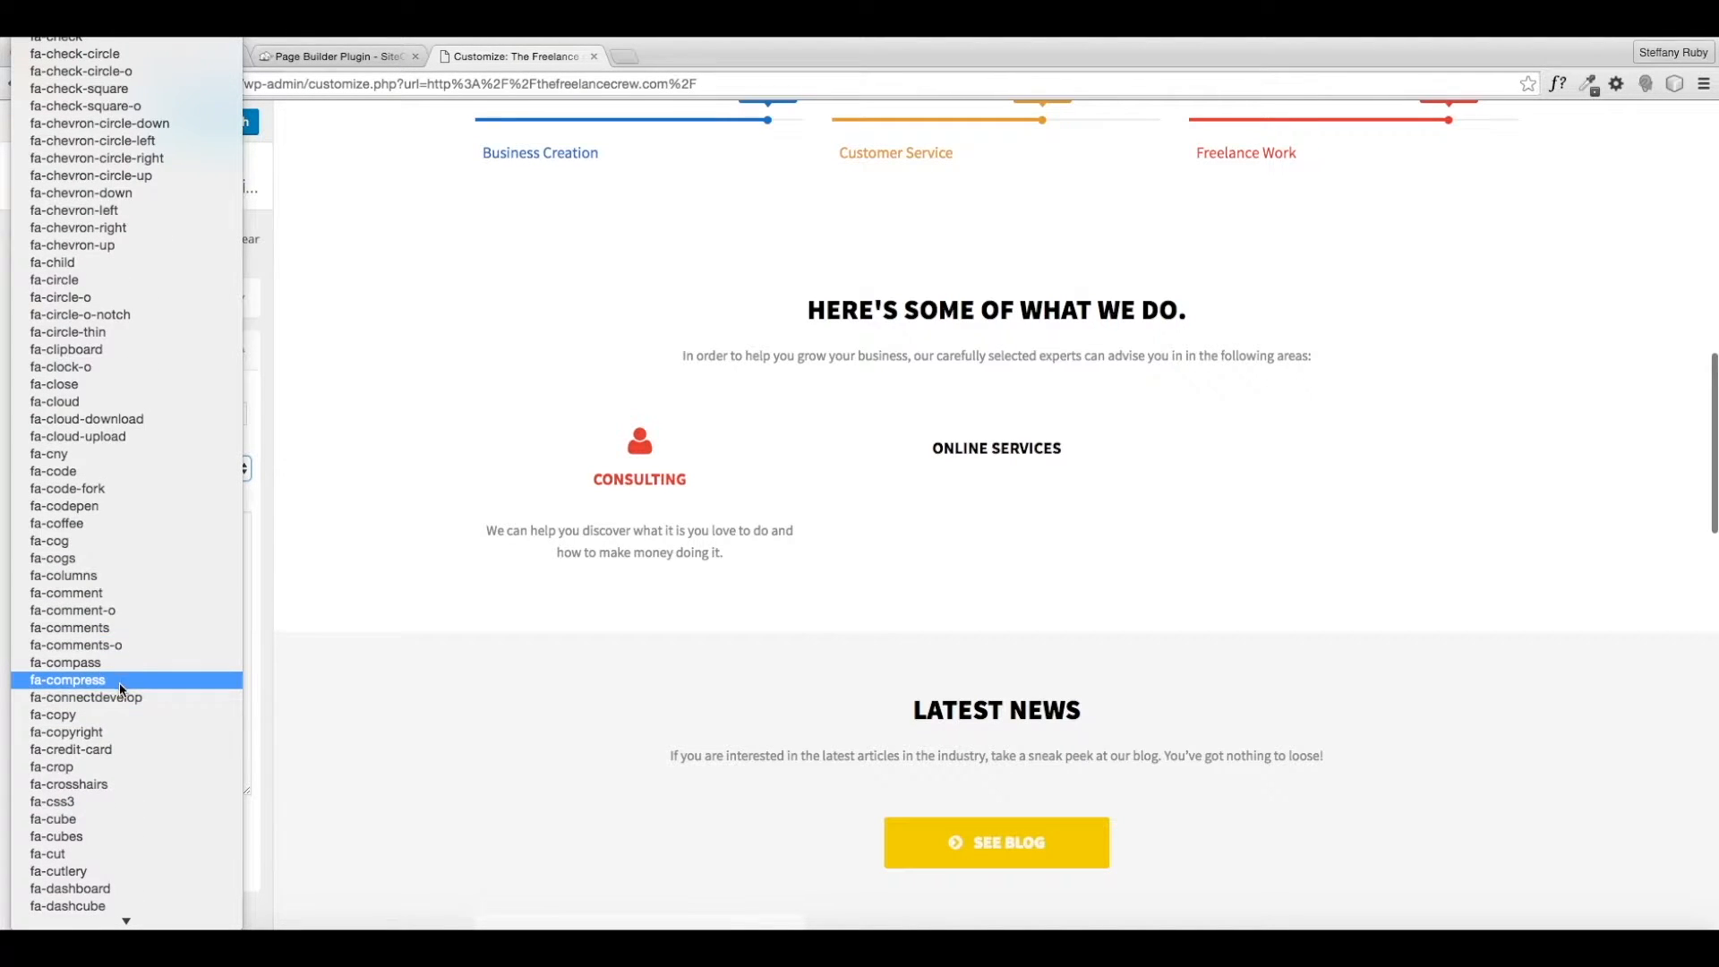
pyautogui.scroll(-2, 121, 685)
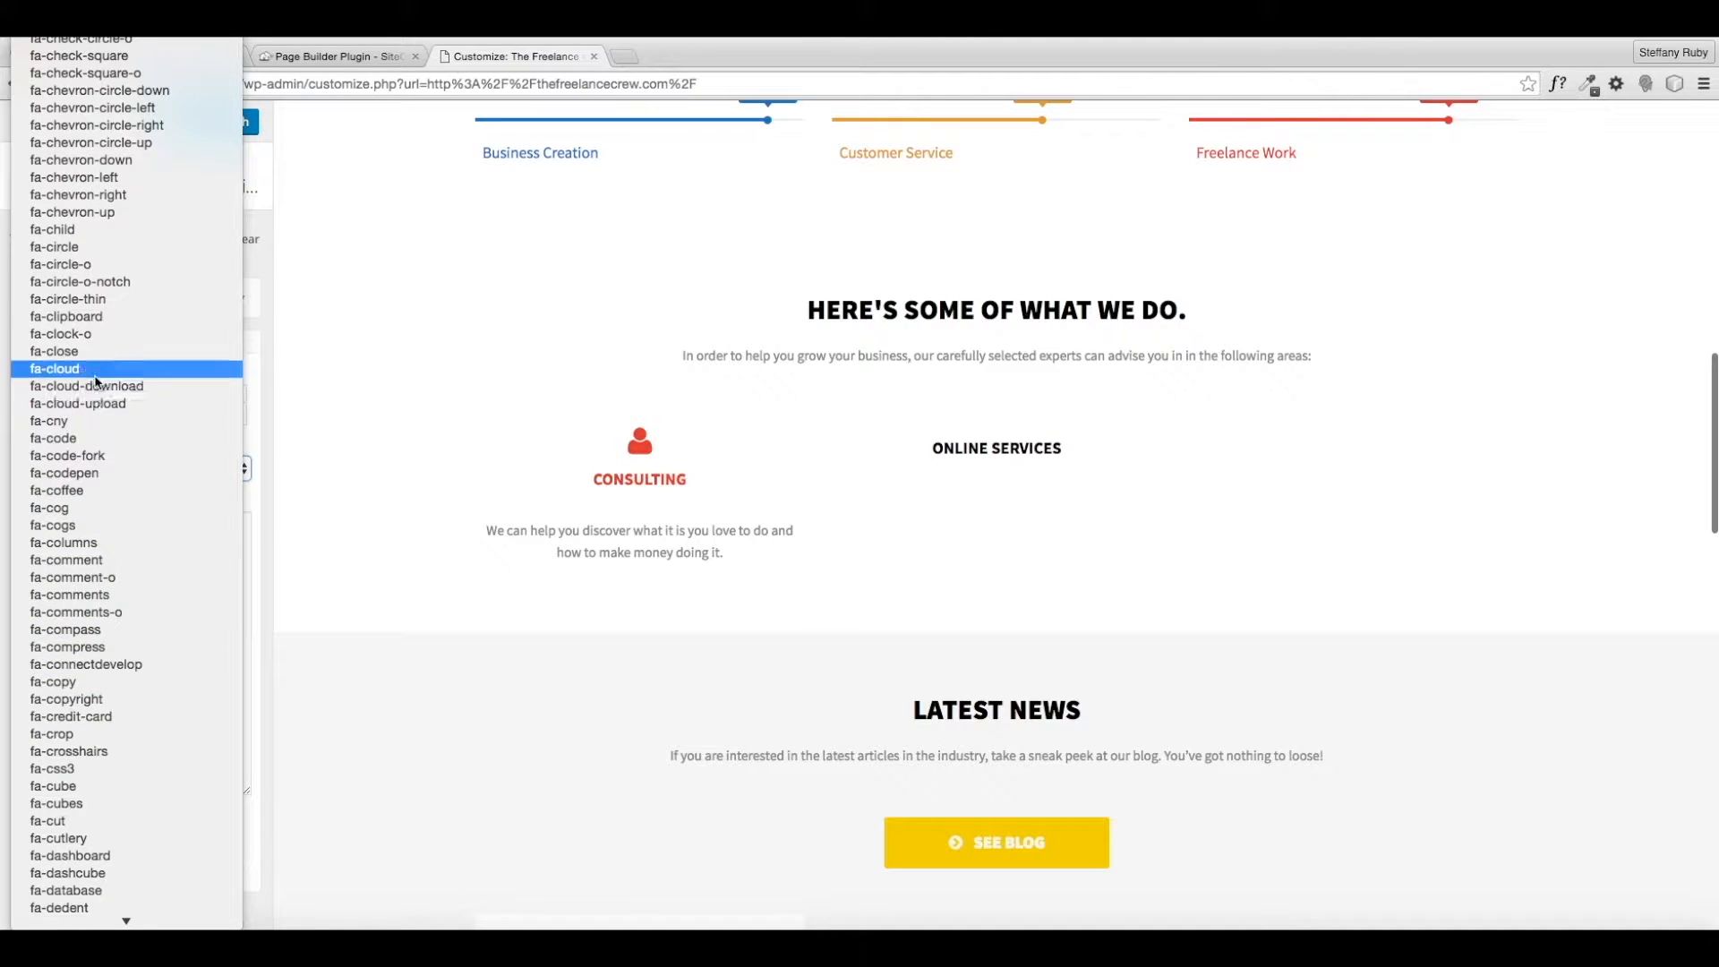
pyautogui.scroll(5, 113, 278)
pyautogui.scroll(2, 114, 279)
pyautogui.scroll(-20, 108, 287)
pyautogui.scroll(-20, 103, 304)
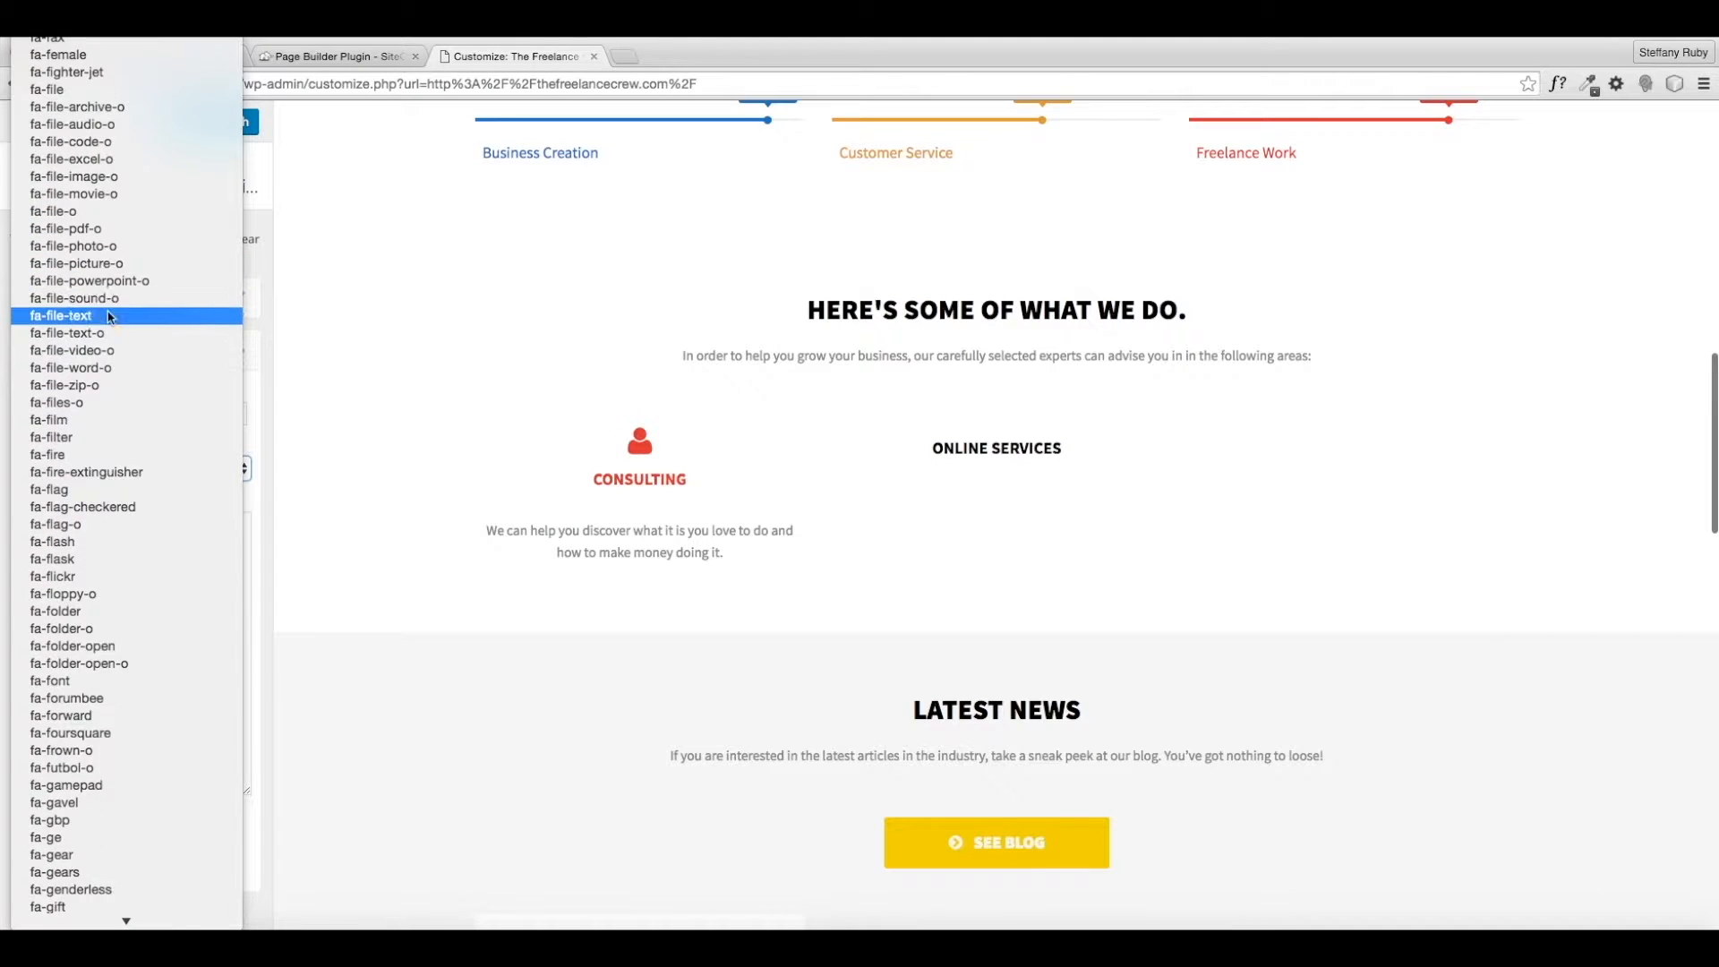
pyautogui.scroll(-4, 108, 338)
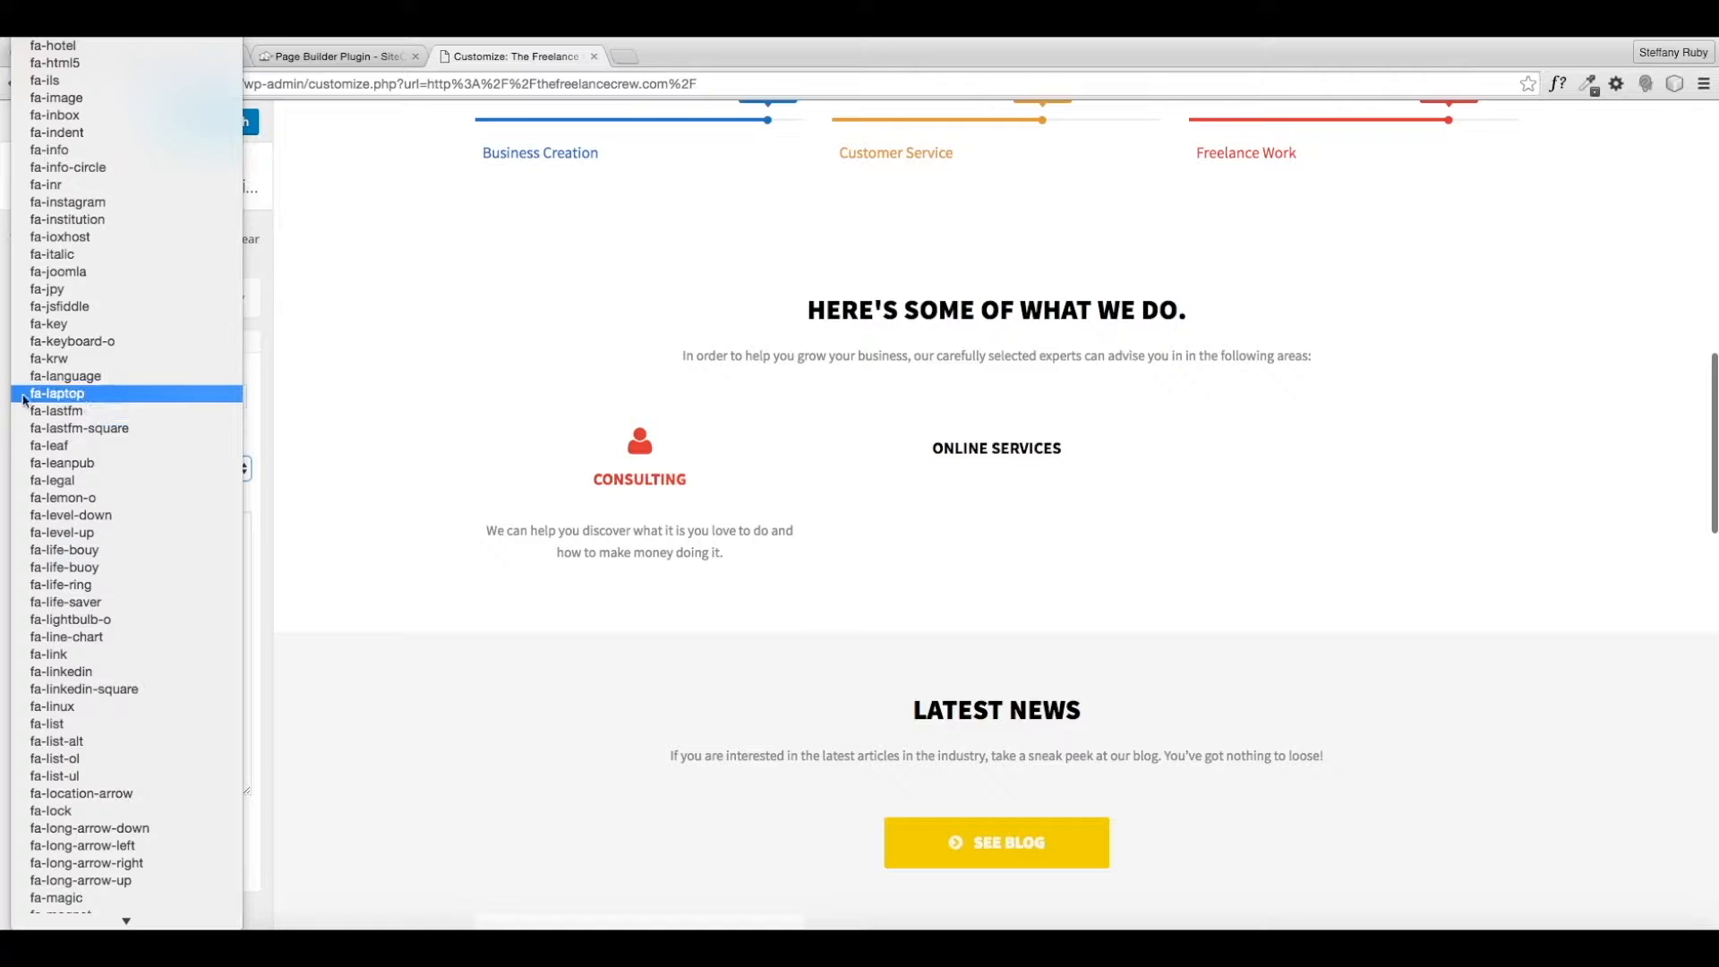
pyautogui.click(68, 395)
# Enter "A presence online is one of the most important aspects of your business. We can help create one for you." as the ONLINE SERVICES entry.
pyautogui.click(102, 543)
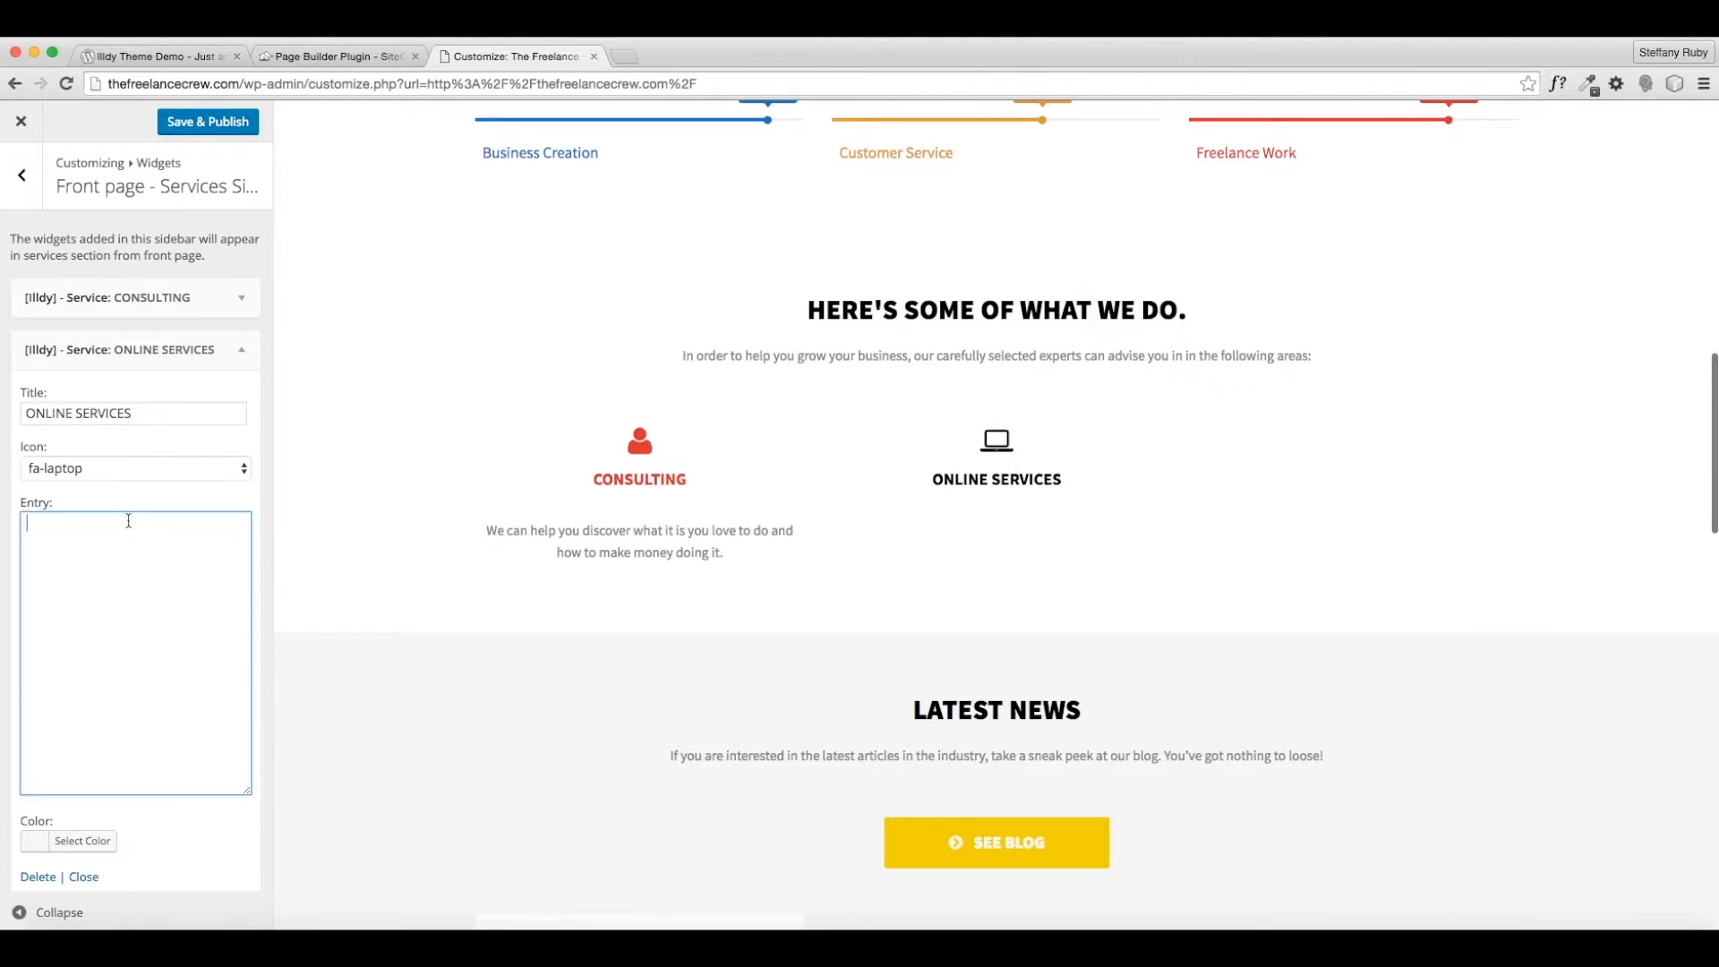
pyautogui.write('A pre')
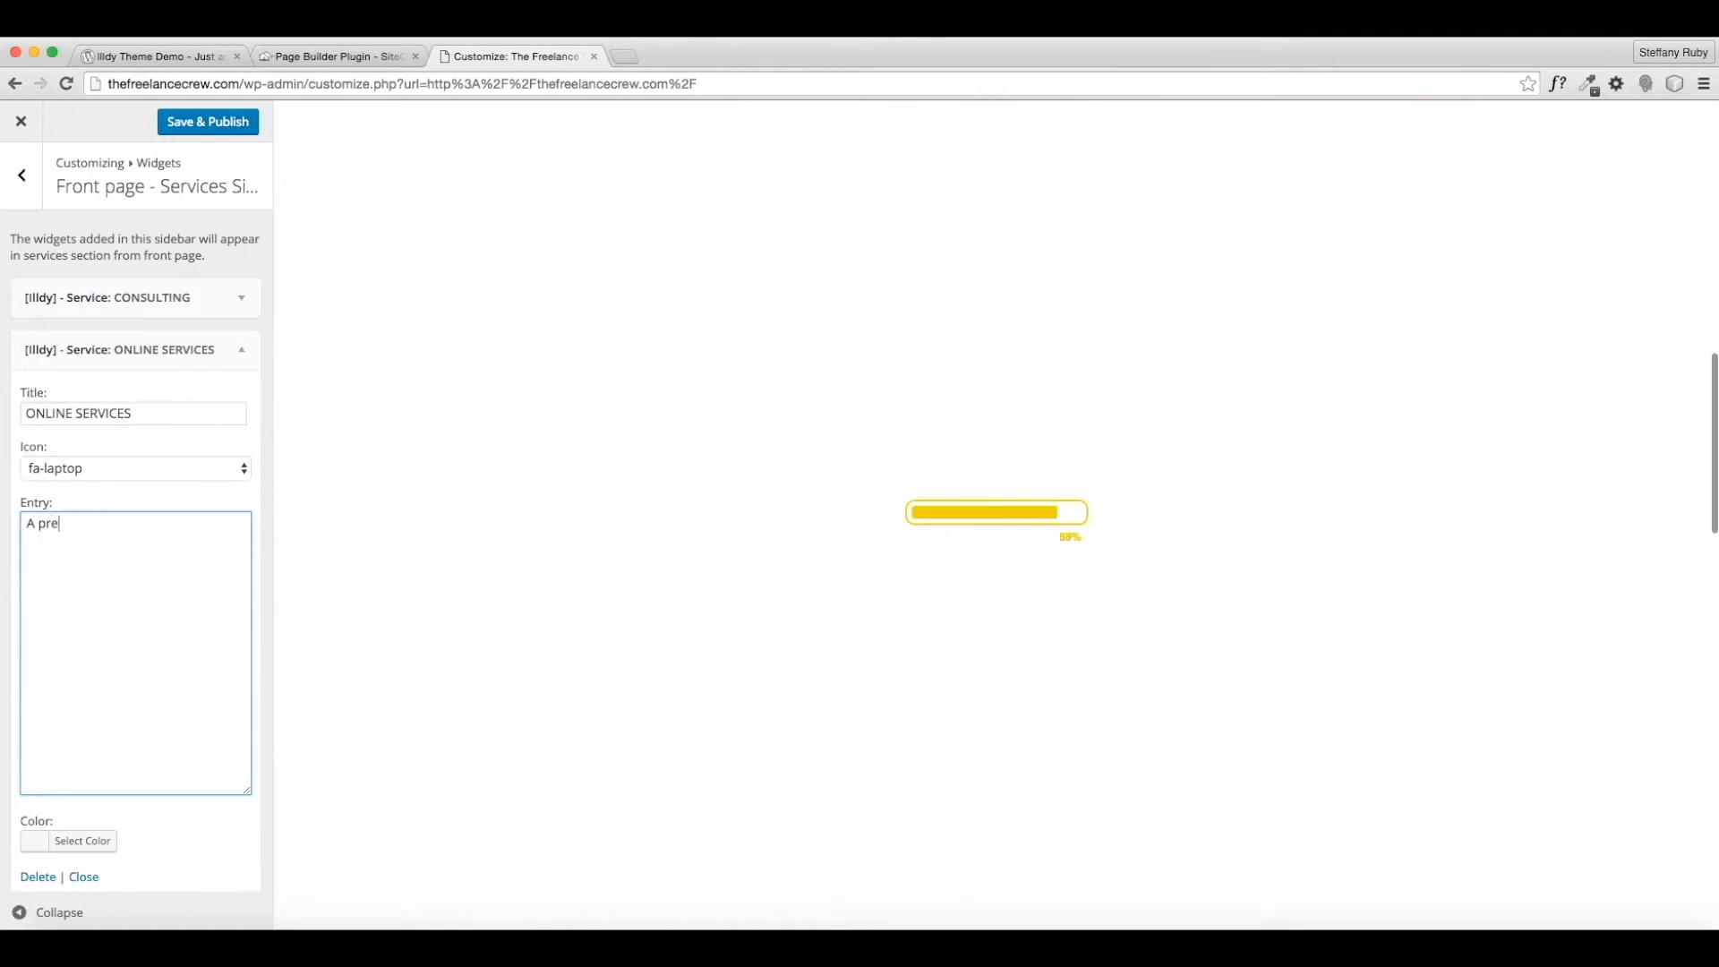
pyautogui.write('seense onl')
pyautogui.press('BackSpace')
pyautogui.press('BackSpace')
pyautogui.press('BackSpace')
pyautogui.press('BackSpace')
pyautogui.press('BackSpace')
pyautogui.press('BackSpace')
pyautogui.press('BackSpace')
pyautogui.press('BackSpace')
pyautogui.press('BackSpace')
pyautogui.write('sence')
pyautogui.press('BackSpace')
pyautogui.press('BackSpace')
pyautogui.press('BackSpace')
pyautogui.press('BackSpace')
pyautogui.press('BackSpace')
pyautogui.press('BackSpace')
pyautogui.write('ence')
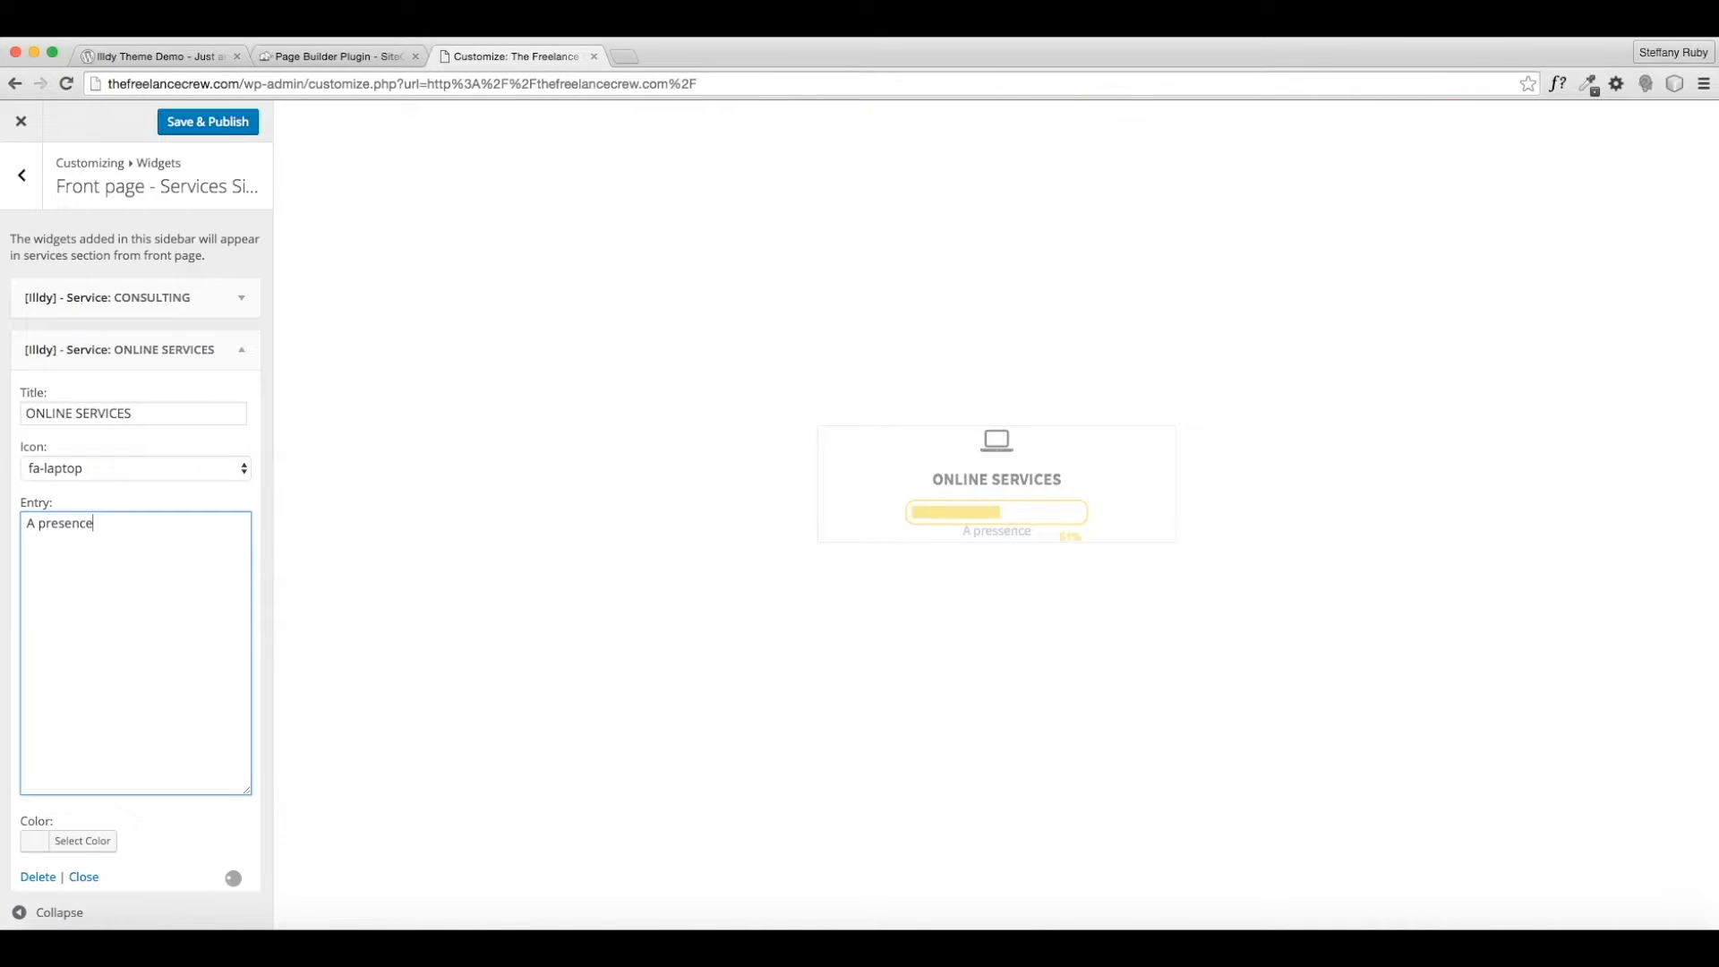
pyautogui.write(' online is o')
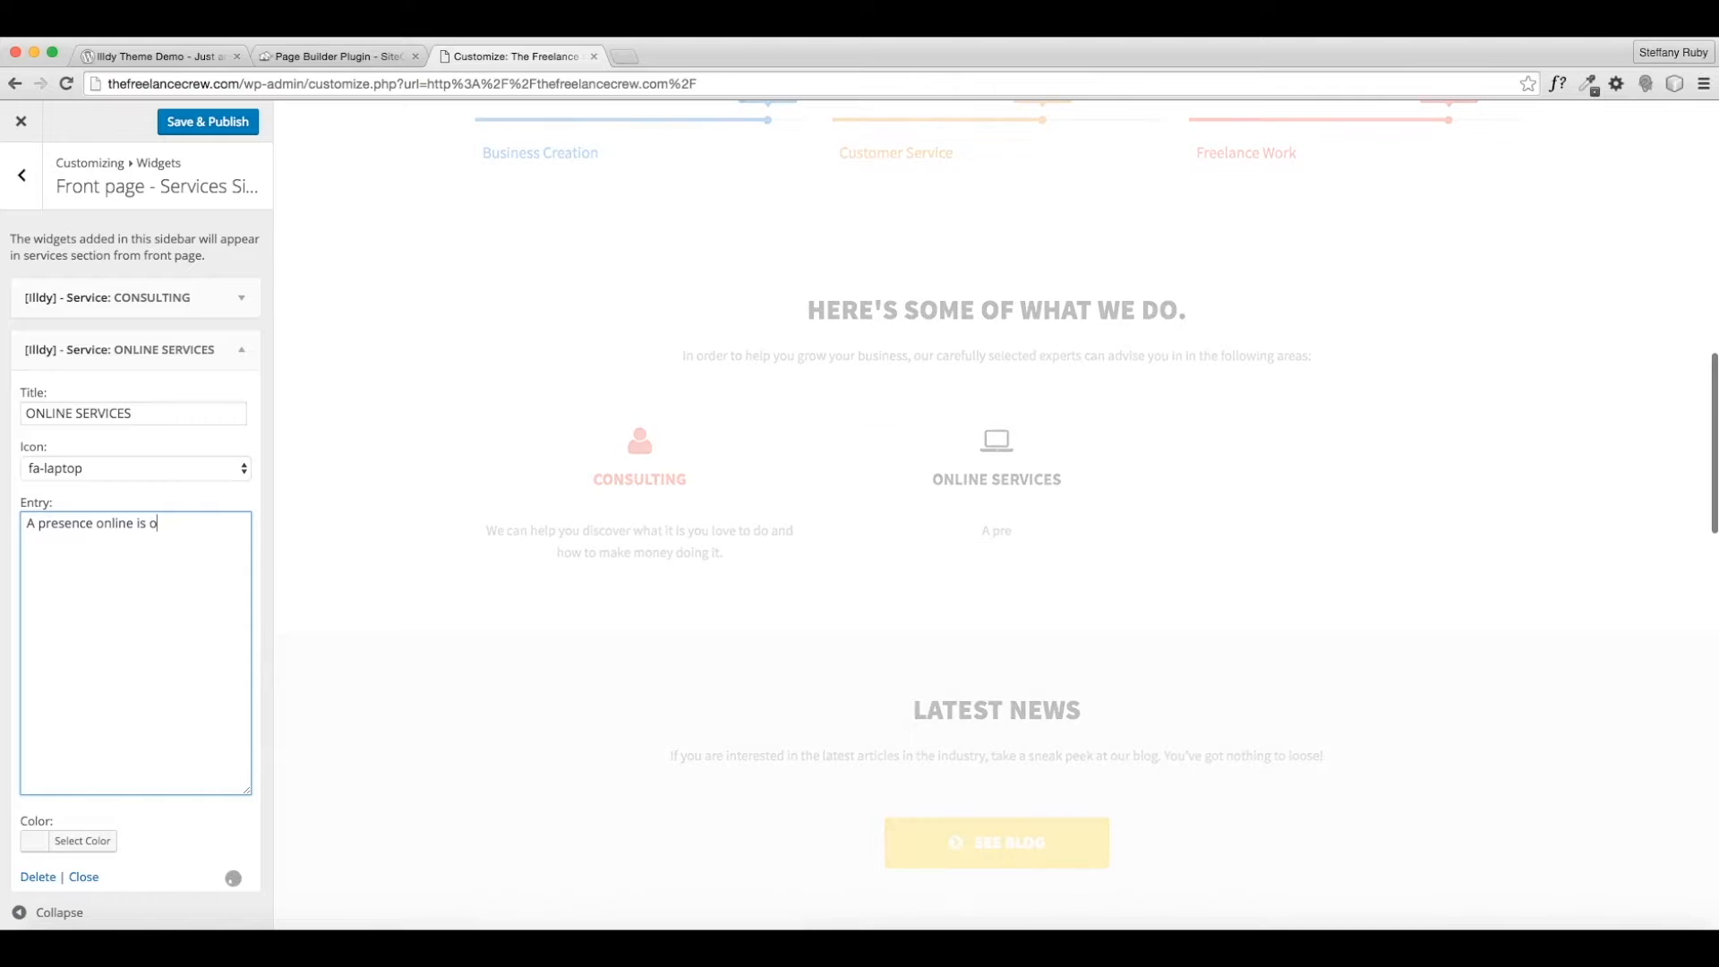
pyautogui.write('ne of the most important ')
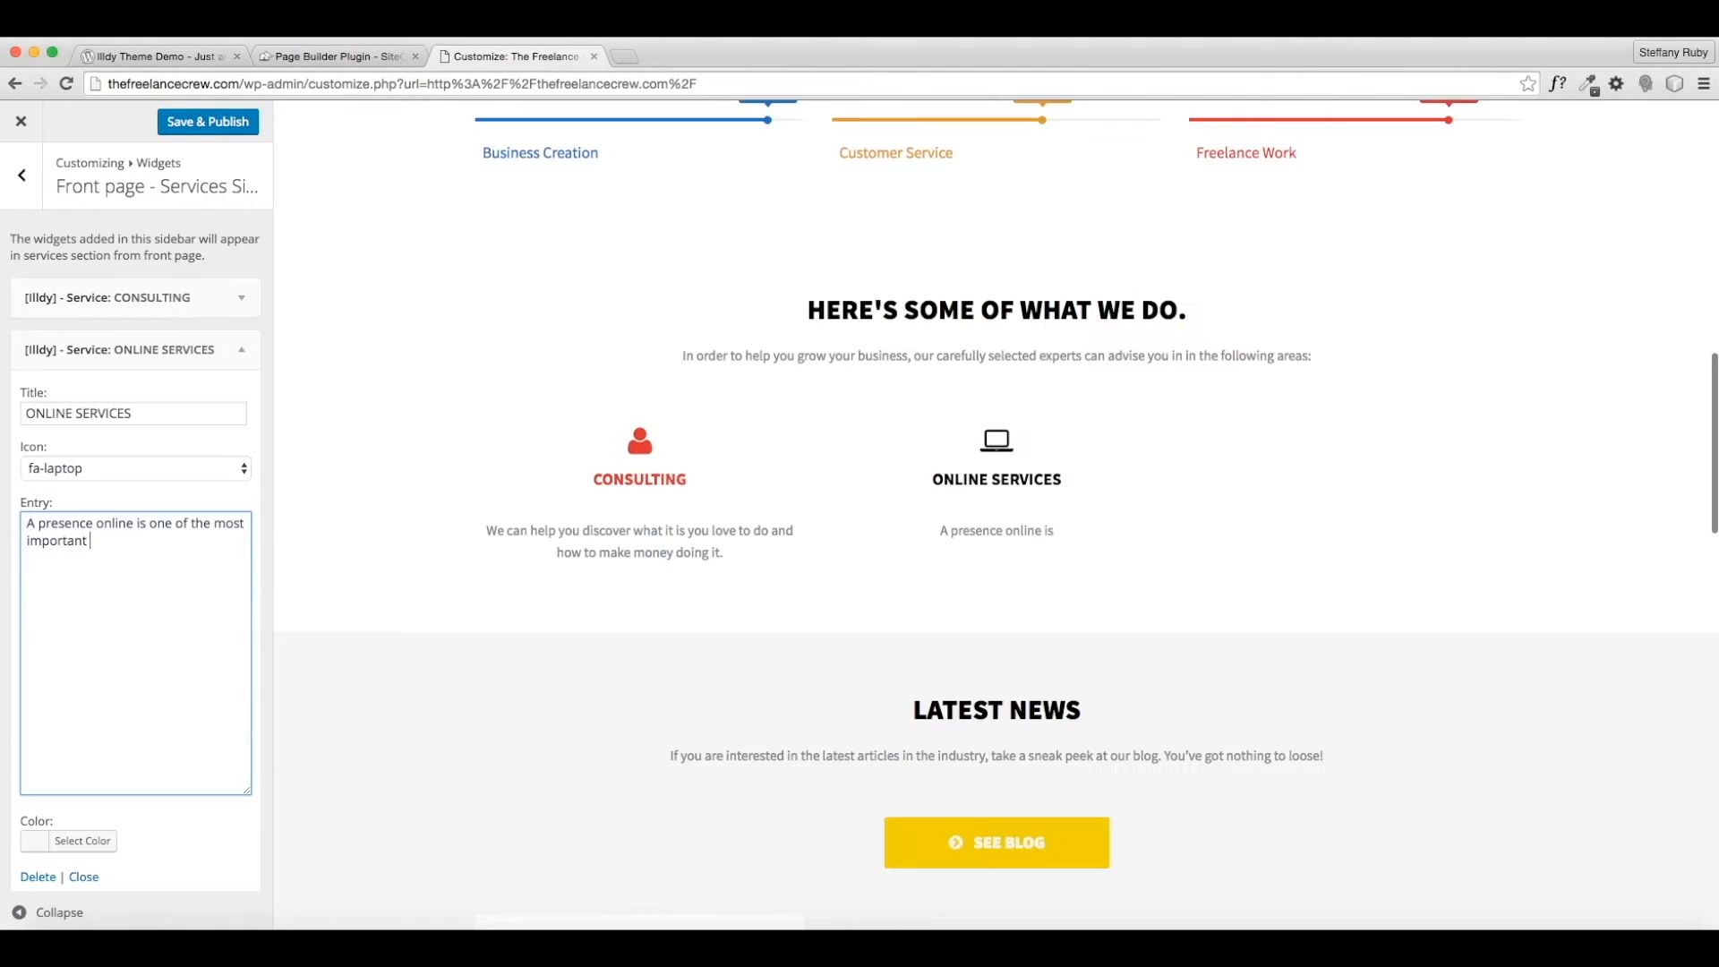
pyautogui.write('aspects of your bu')
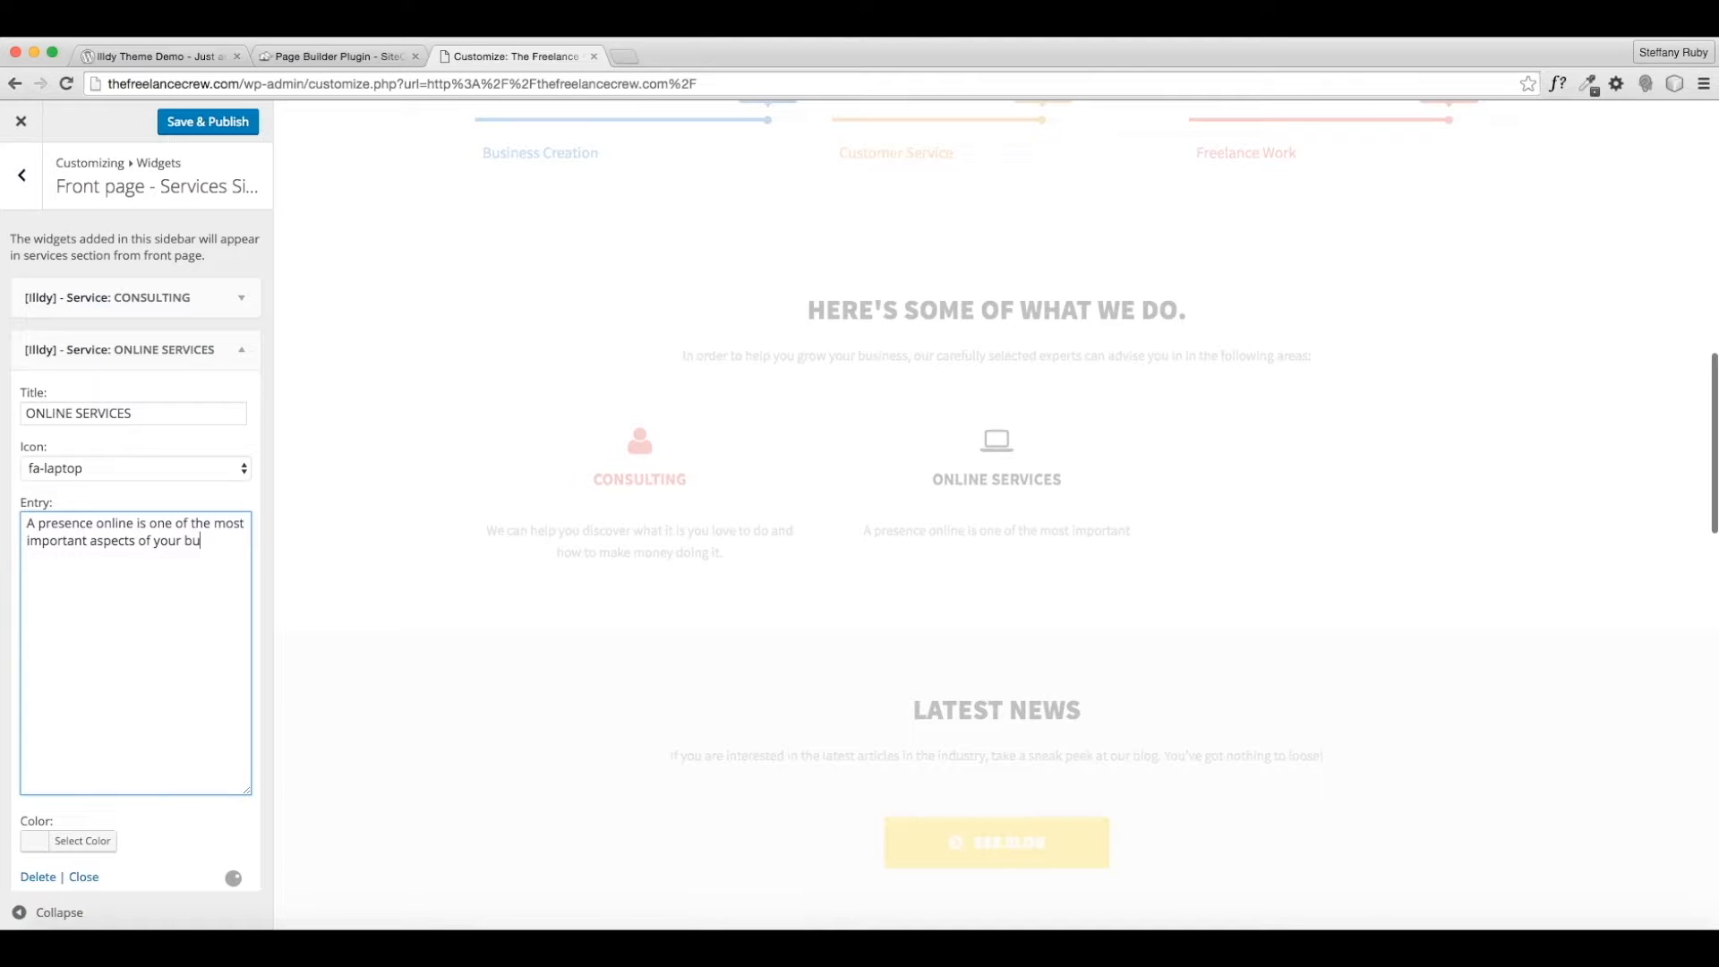
pyautogui.write('siness. We can help')
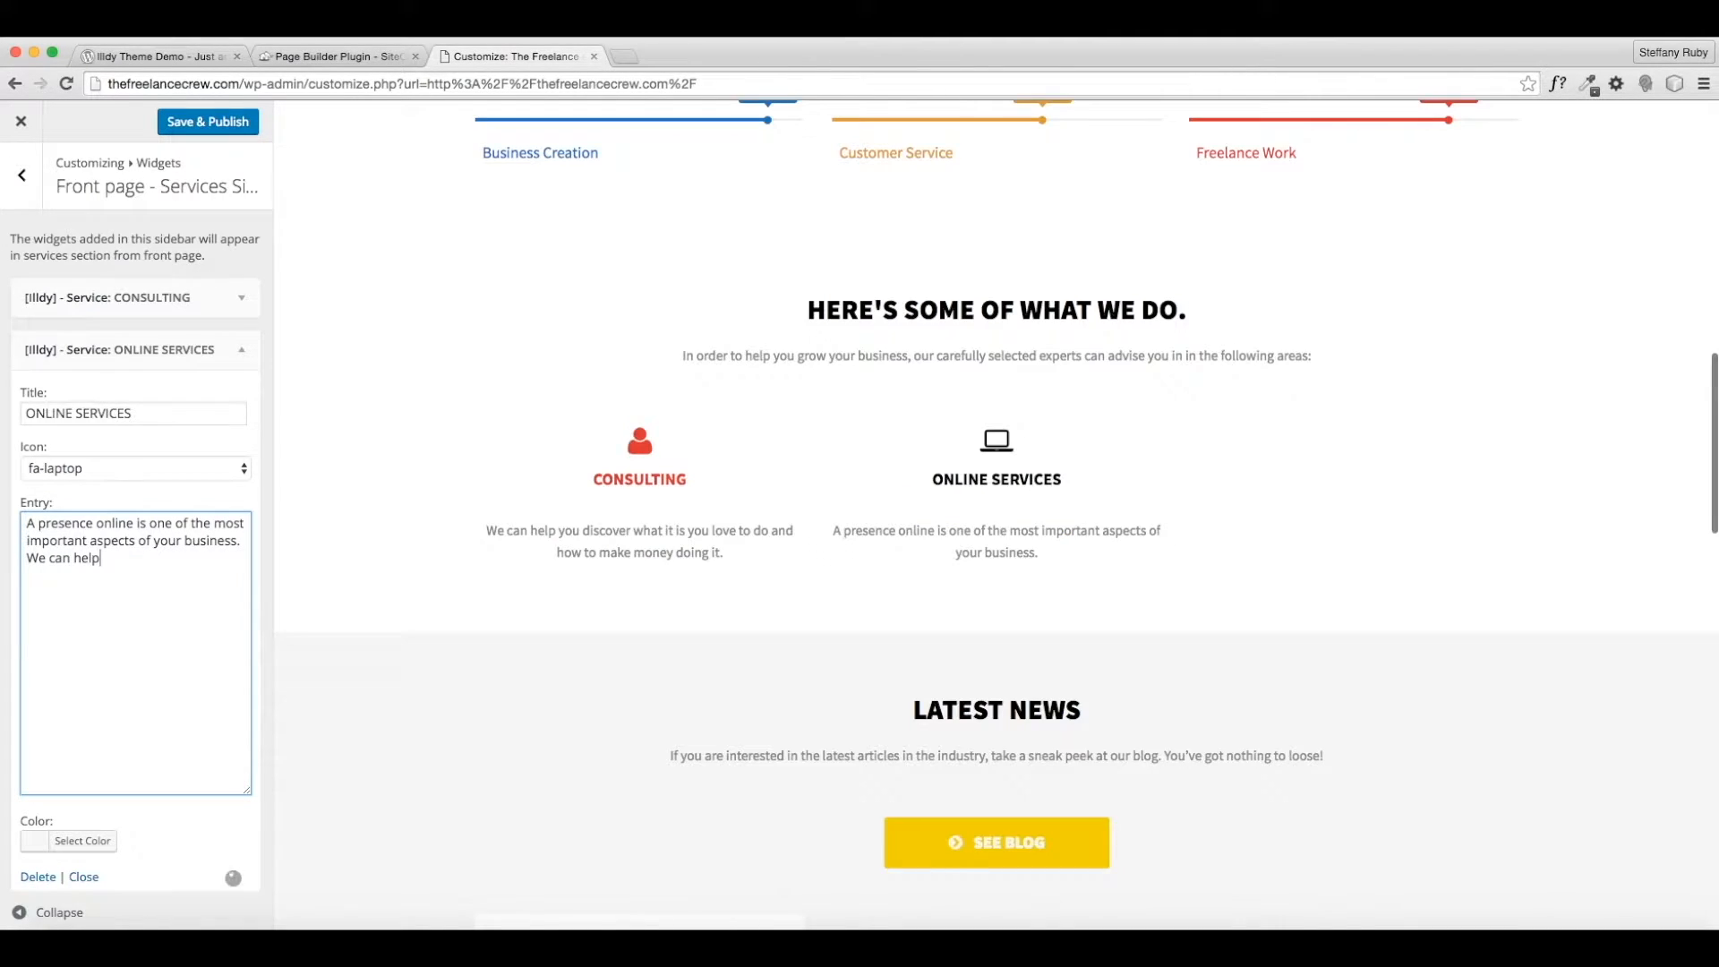
pyautogui.write(' creat eone')
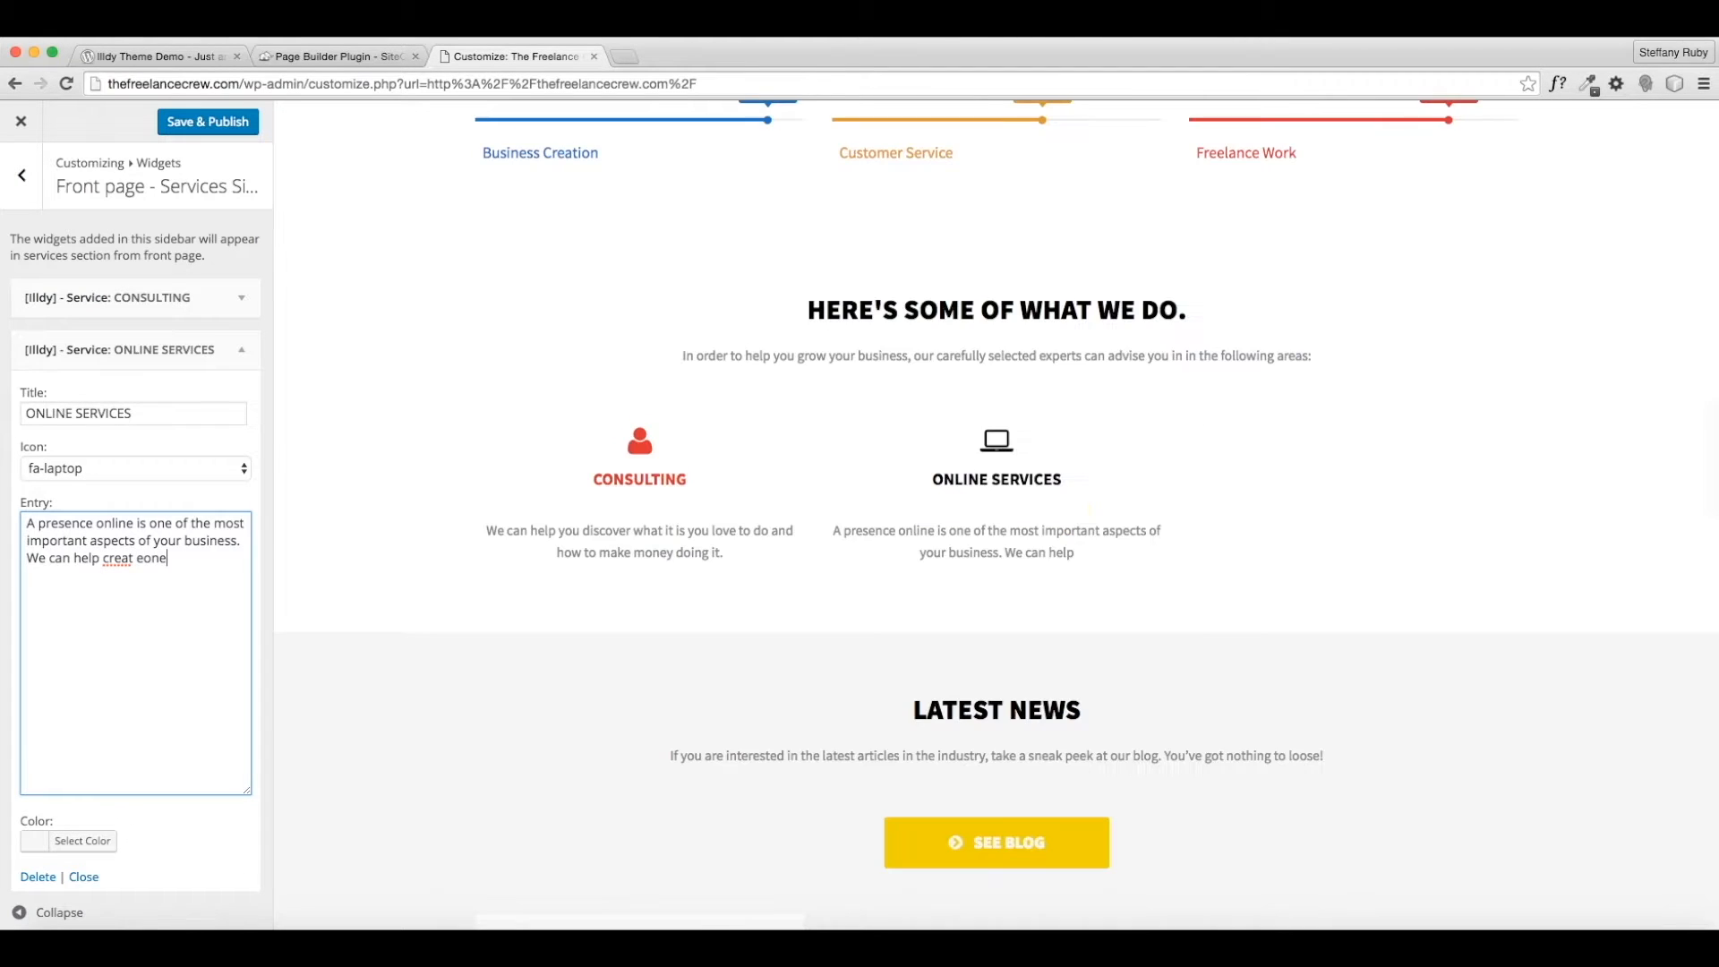
pyautogui.press('BackSpace')
pyautogui.press('BackSpace')
pyautogui.press('BackSpace')
pyautogui.press('BackSpace')
pyautogui.press('BackSpace')
pyautogui.write('e one for you.')
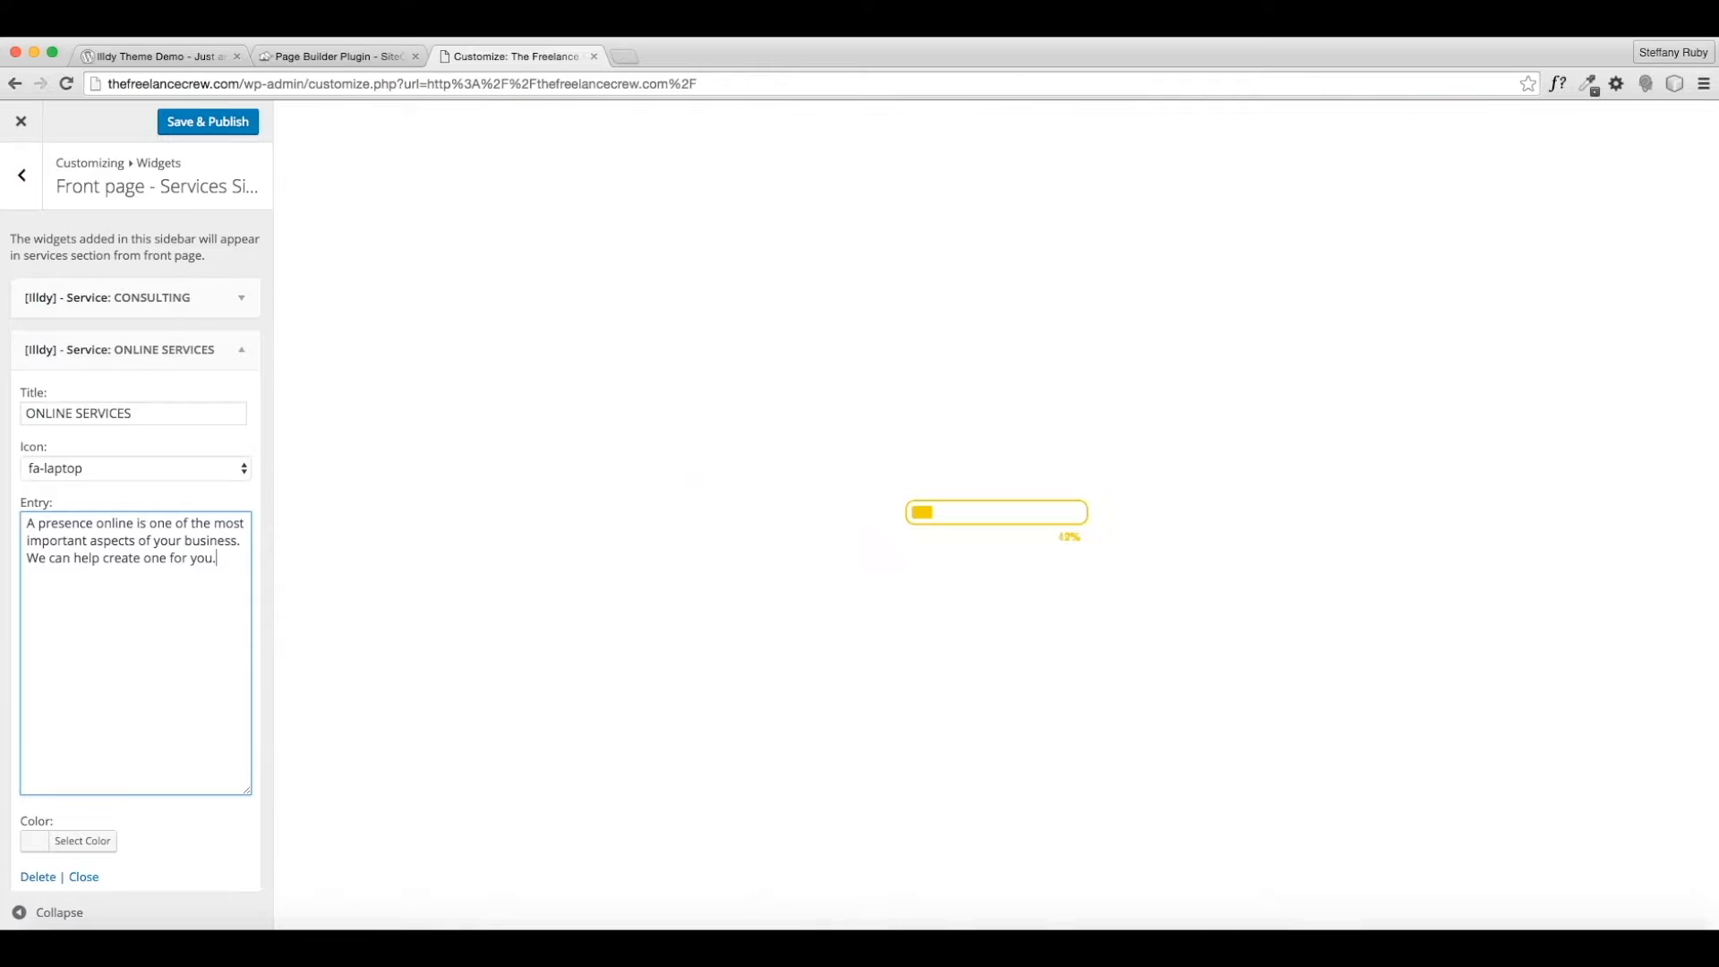
# Set the ONLINE SERVICES widget's color to the preset blue #1e73be.
pyautogui.scroll(-2, 88, 601)
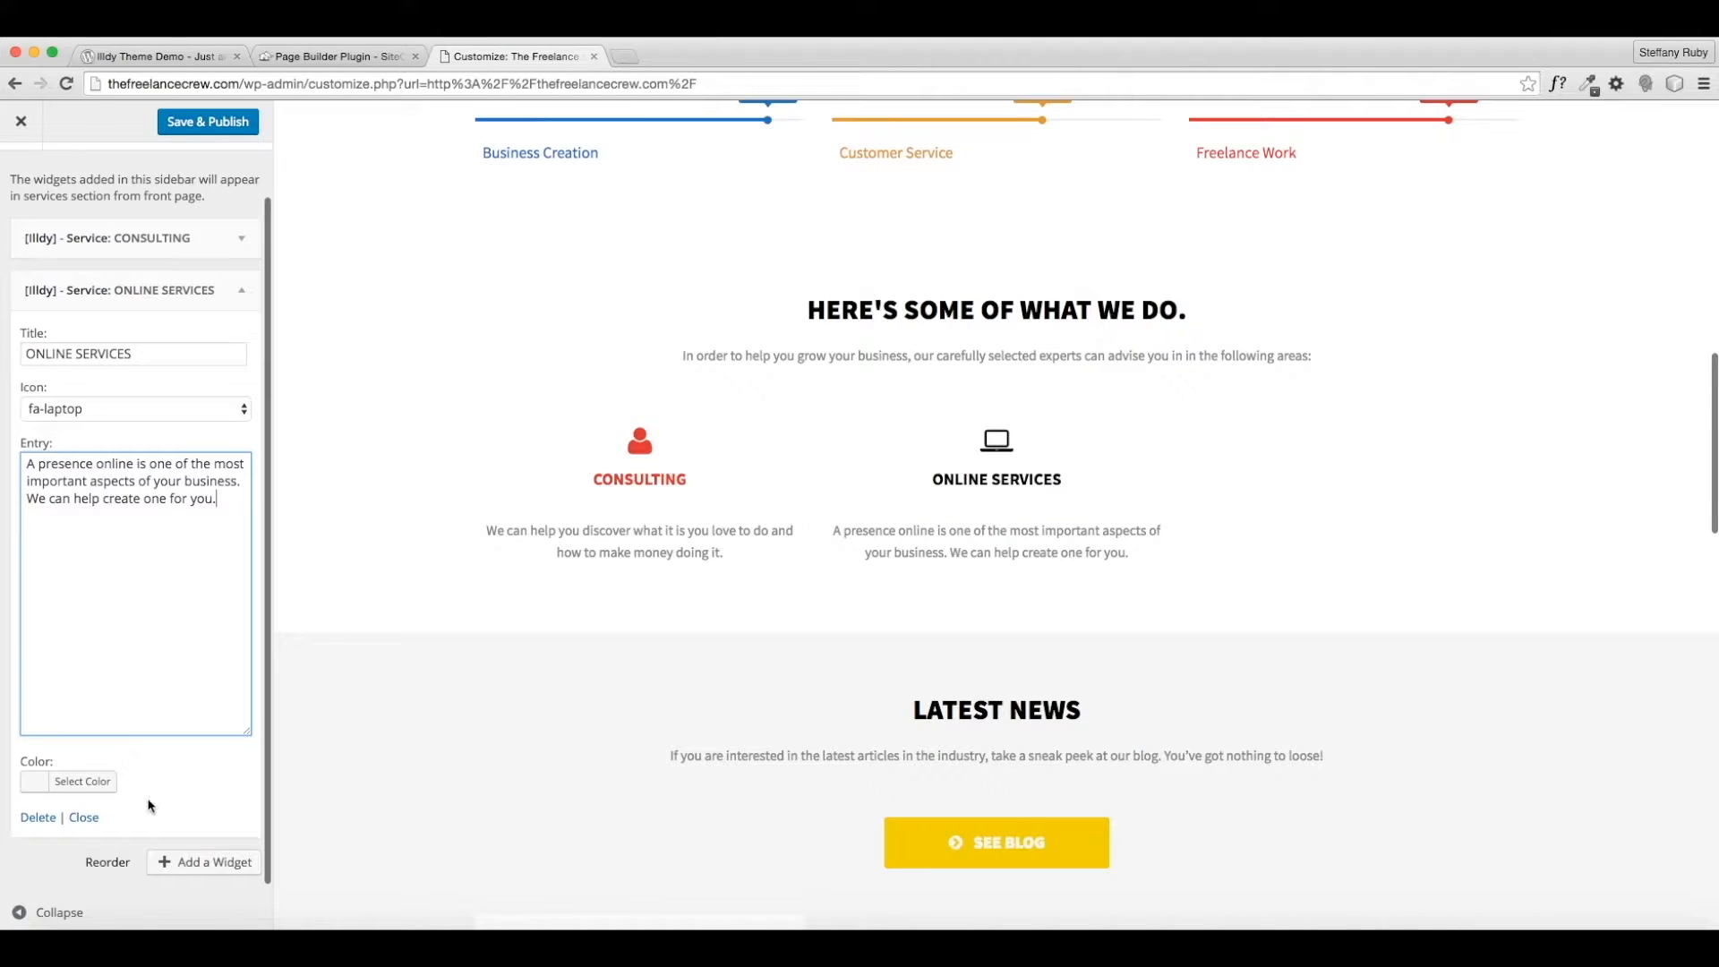
pyautogui.click(114, 794)
pyautogui.scroll(-3, 129, 763)
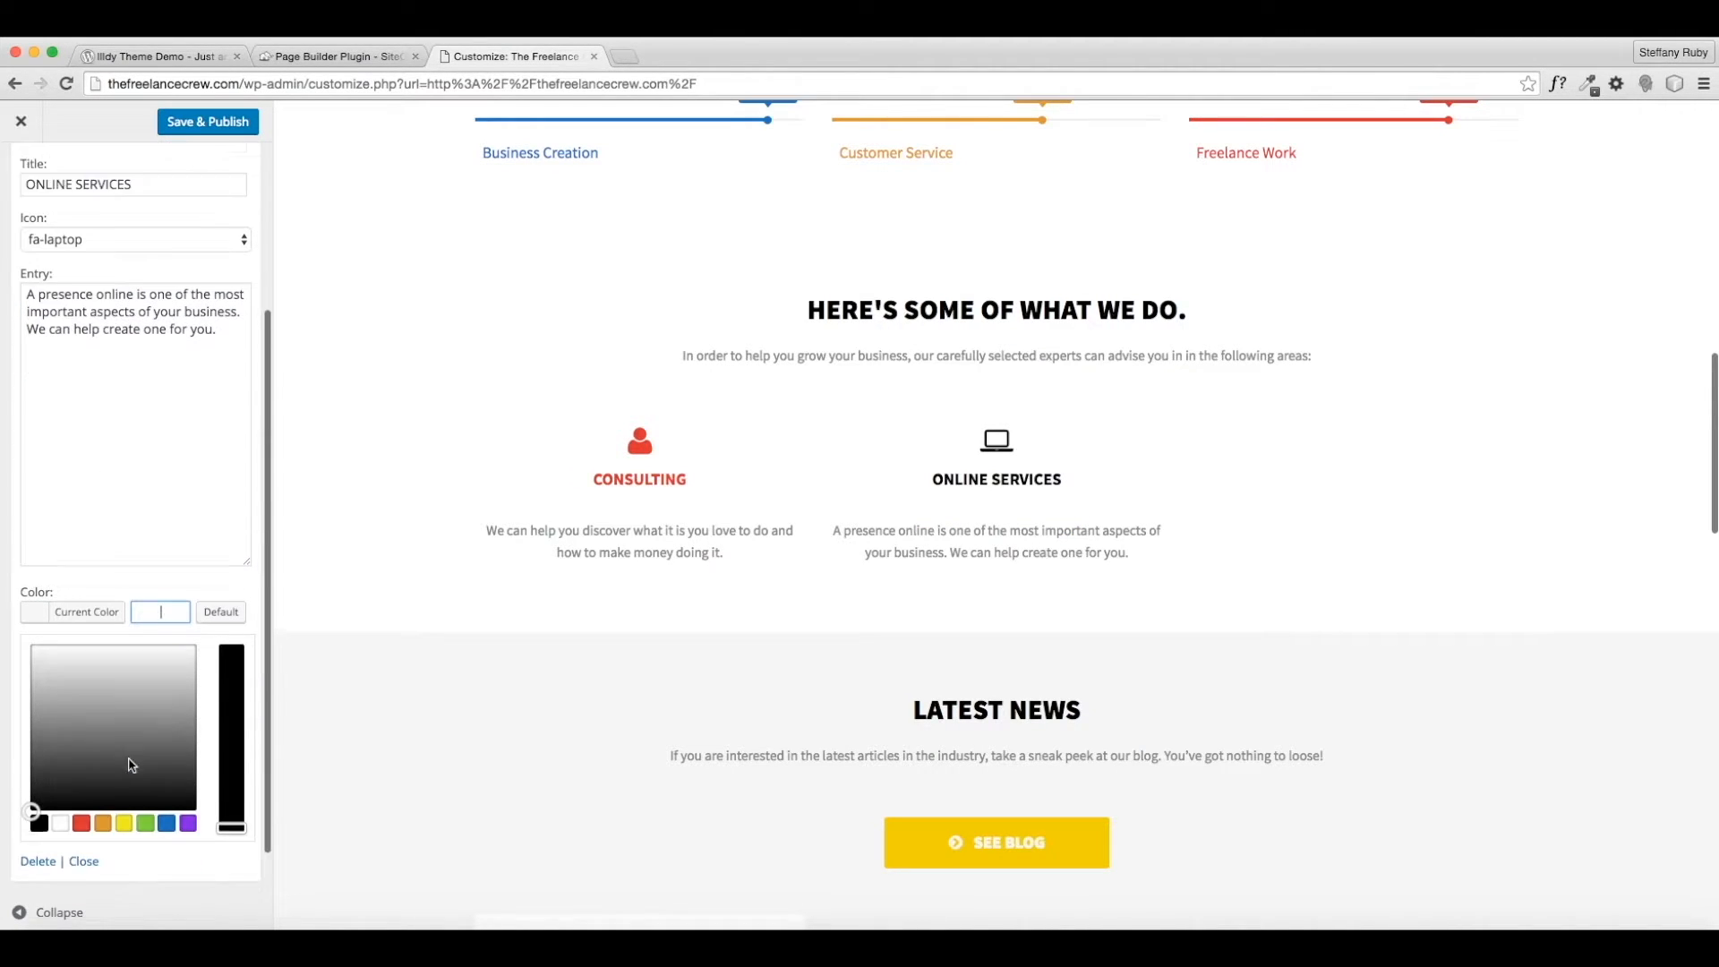
pyautogui.click(168, 781)
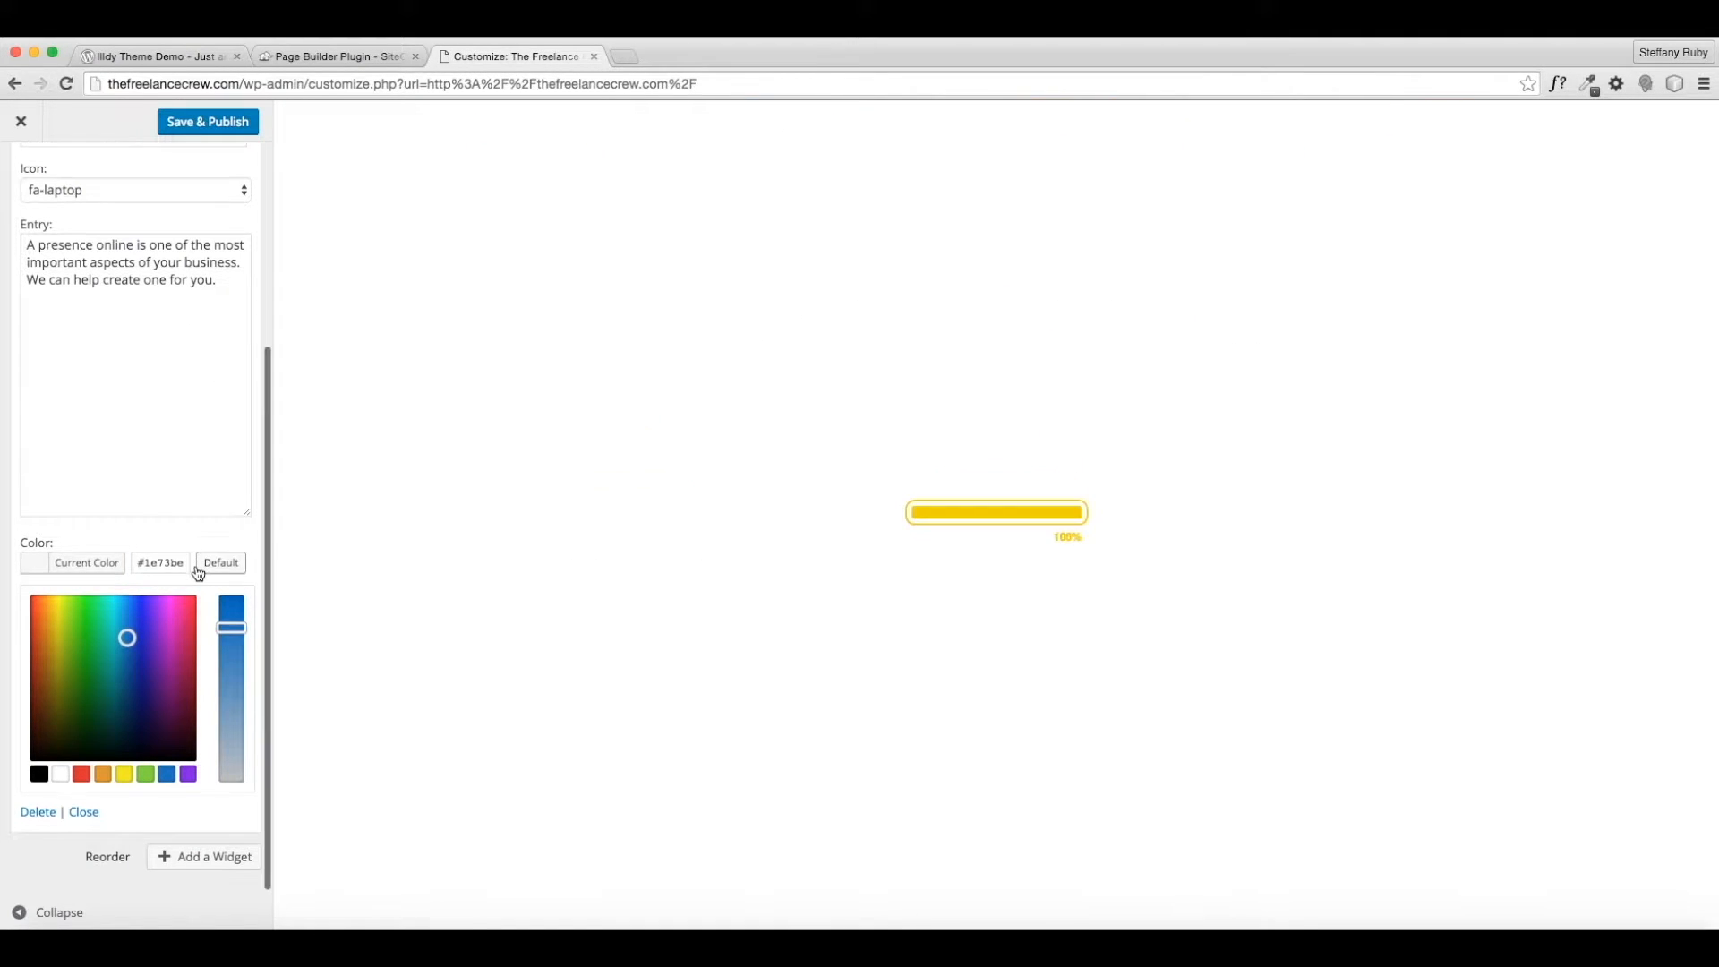
# Add a third [Illdy] - Service widget to the front page's Services sidebar and title it "SUPPORT".
pyautogui.click(190, 858)
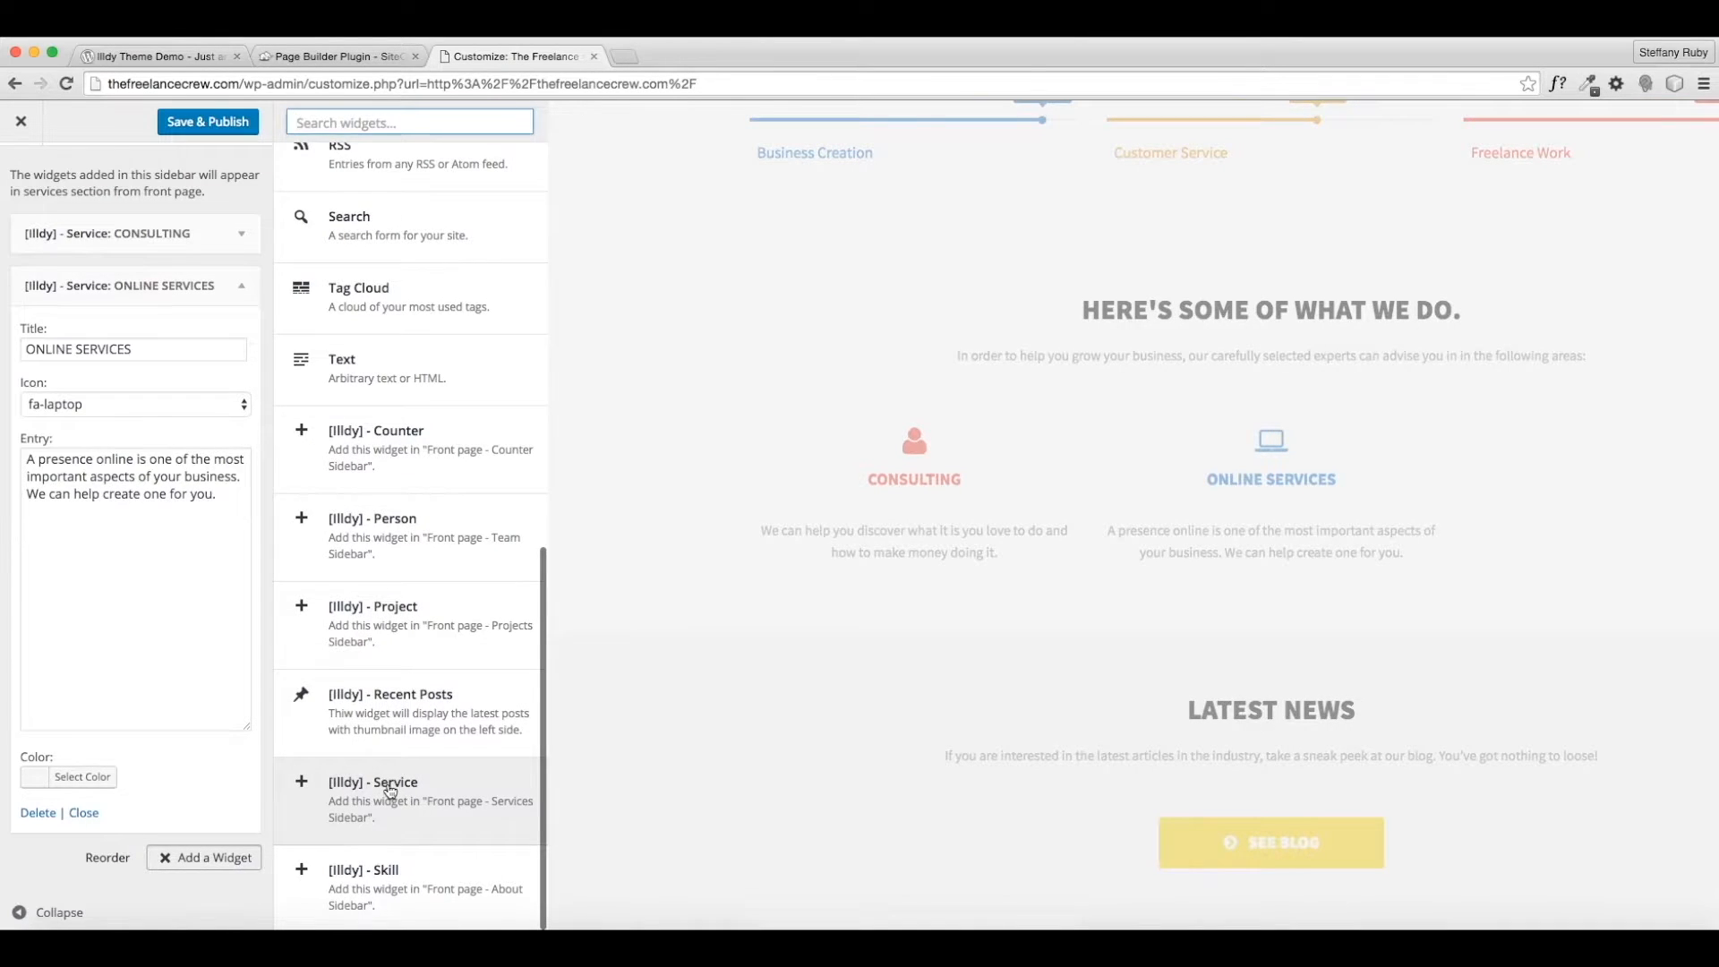
pyautogui.click(385, 790)
pyautogui.moveTo(103, 464); pyautogui.dragTo(2, 447)
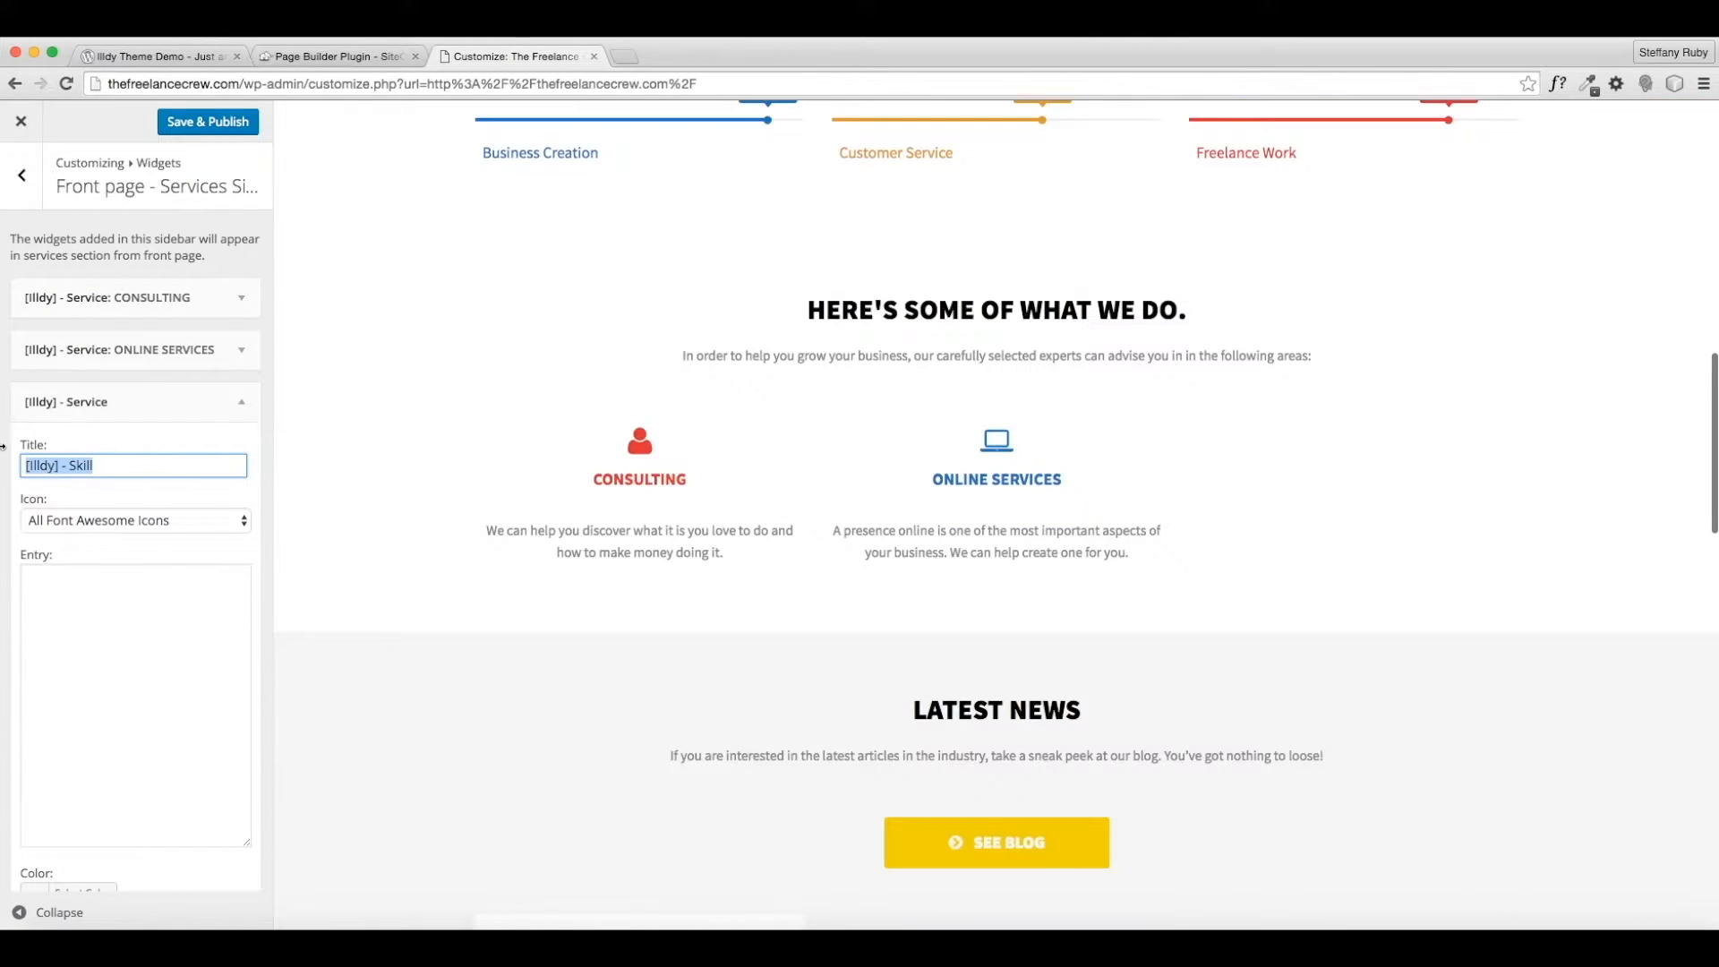
pyautogui.write('SUPPORT')
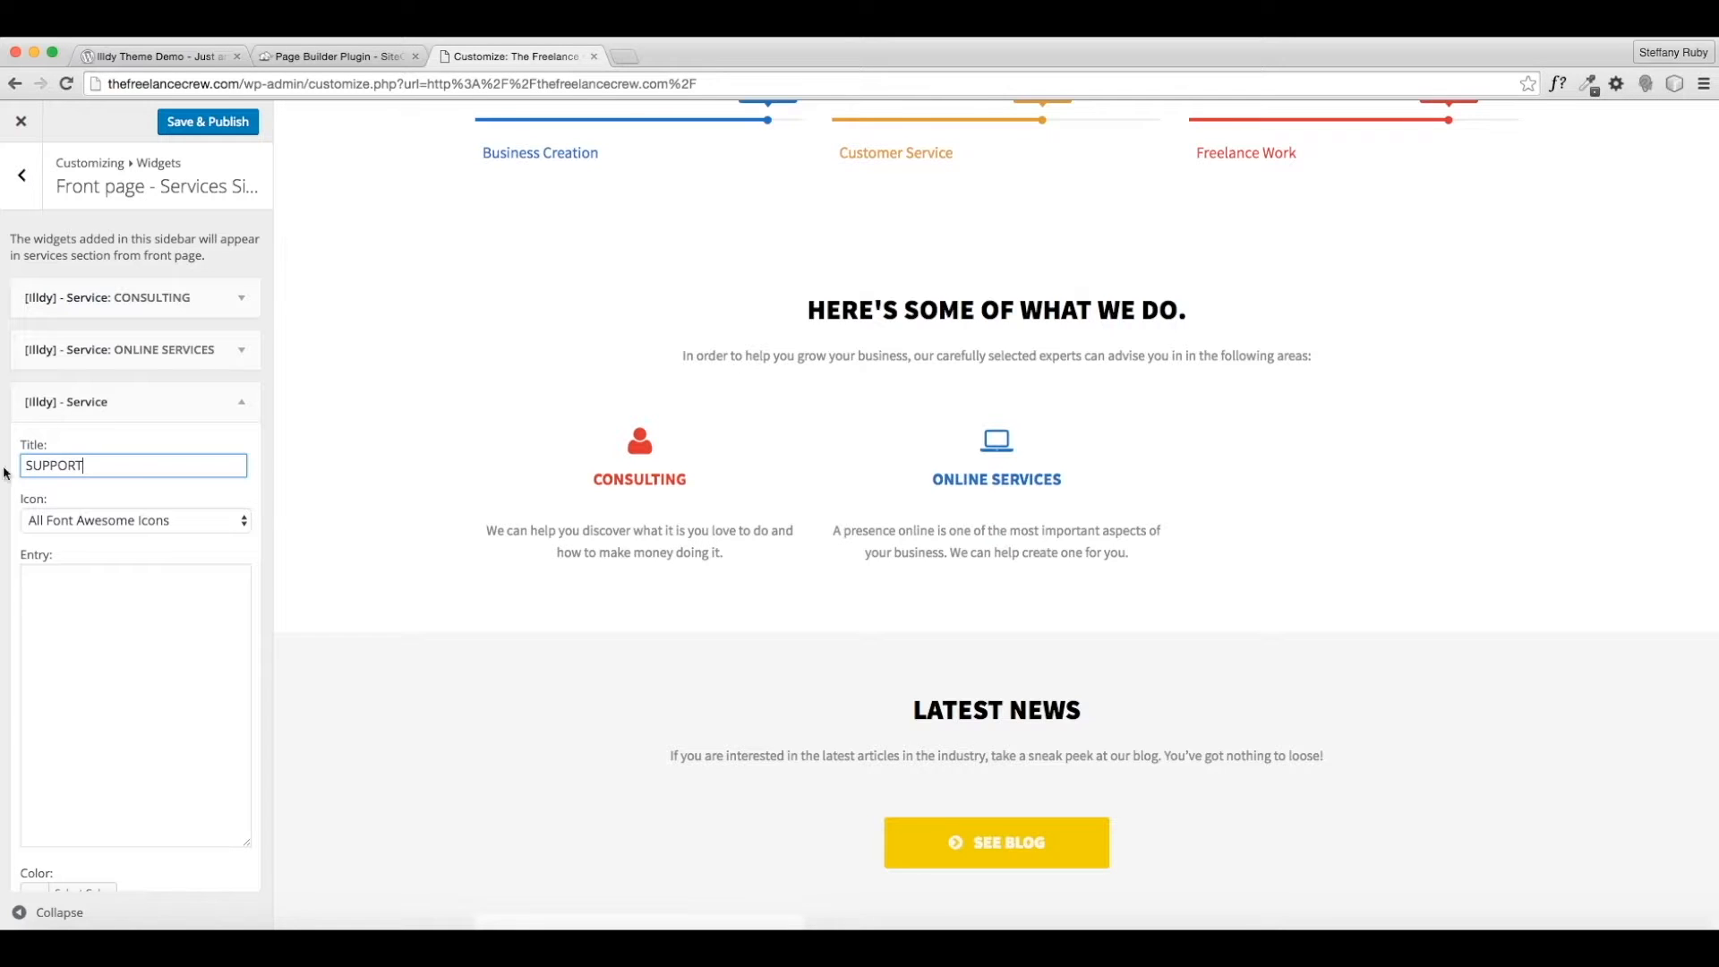
# Look through the Font Awesome icons for one that suits the SUPPORT service widget.
pyautogui.click(89, 521)
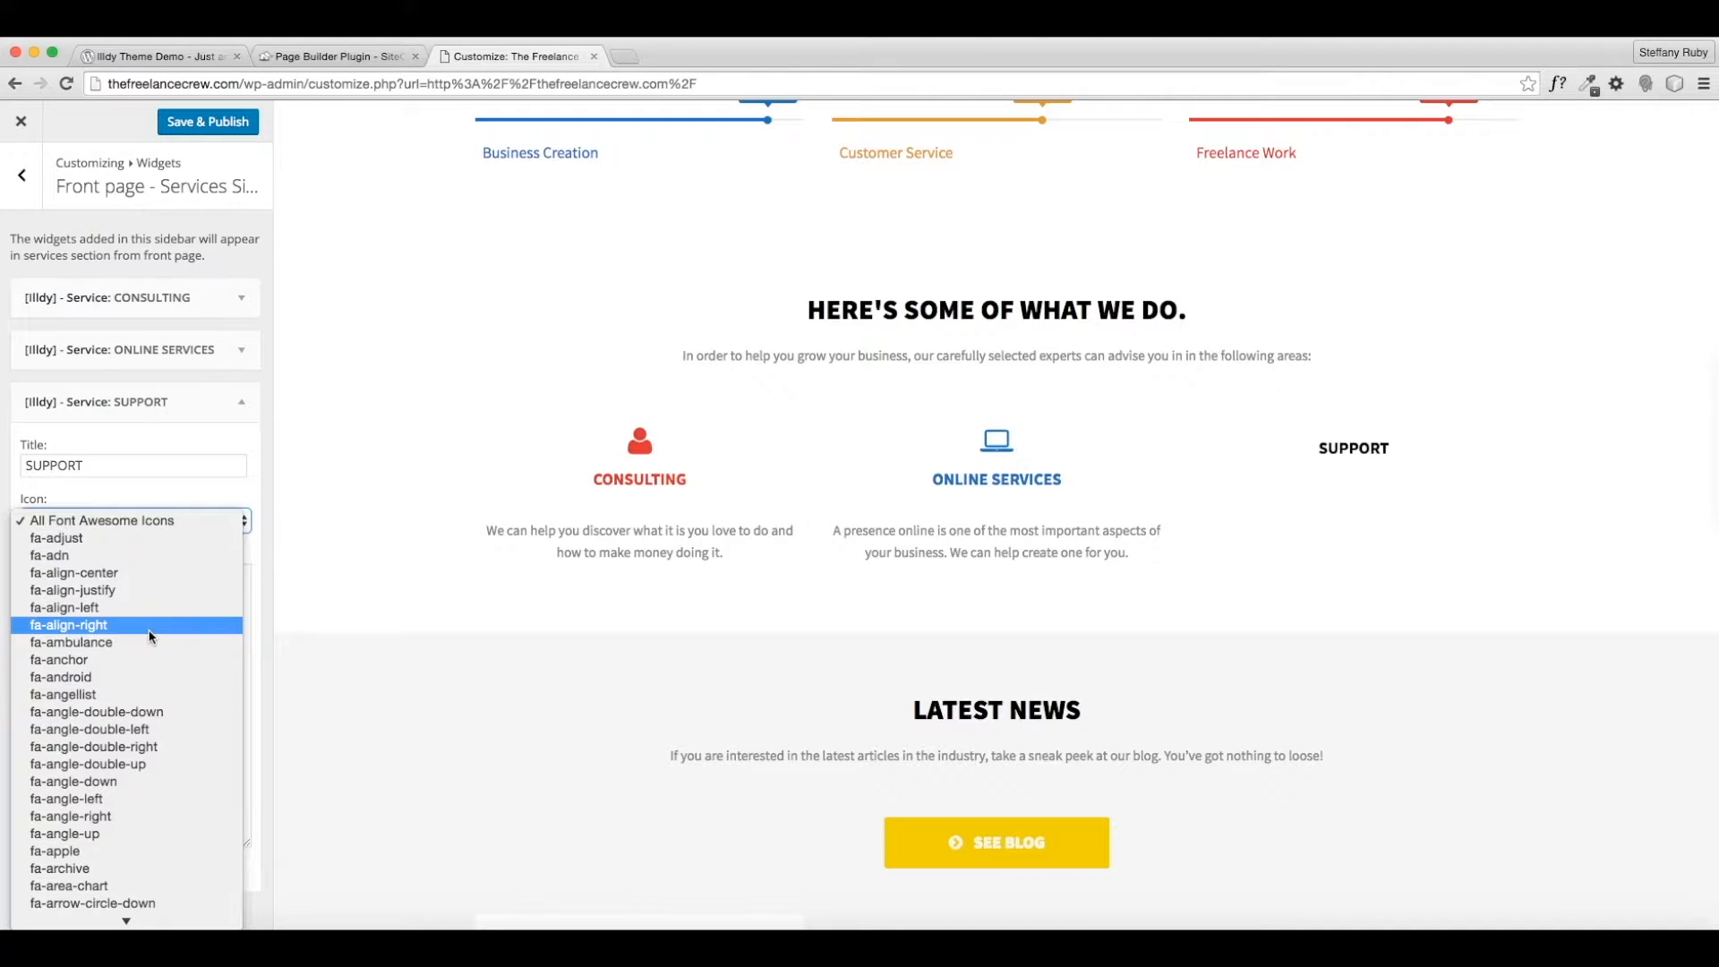
pyautogui.scroll(-5, 152, 637)
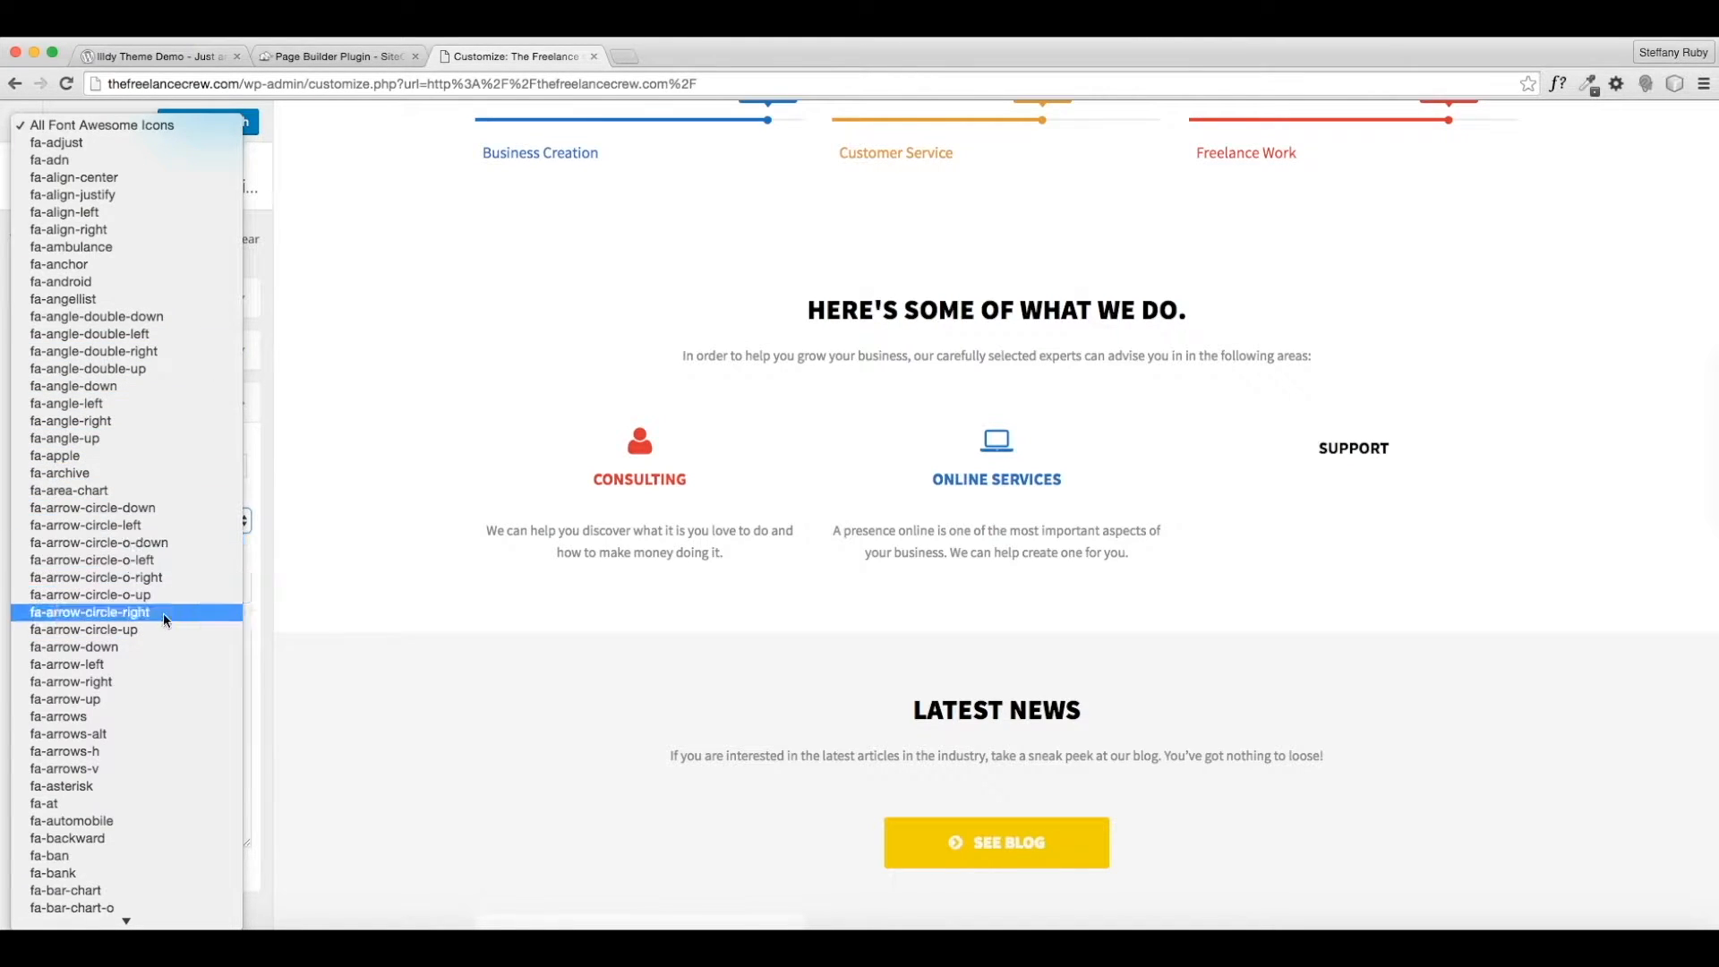
pyautogui.scroll(-4, 163, 614)
pyautogui.scroll(-5, 165, 619)
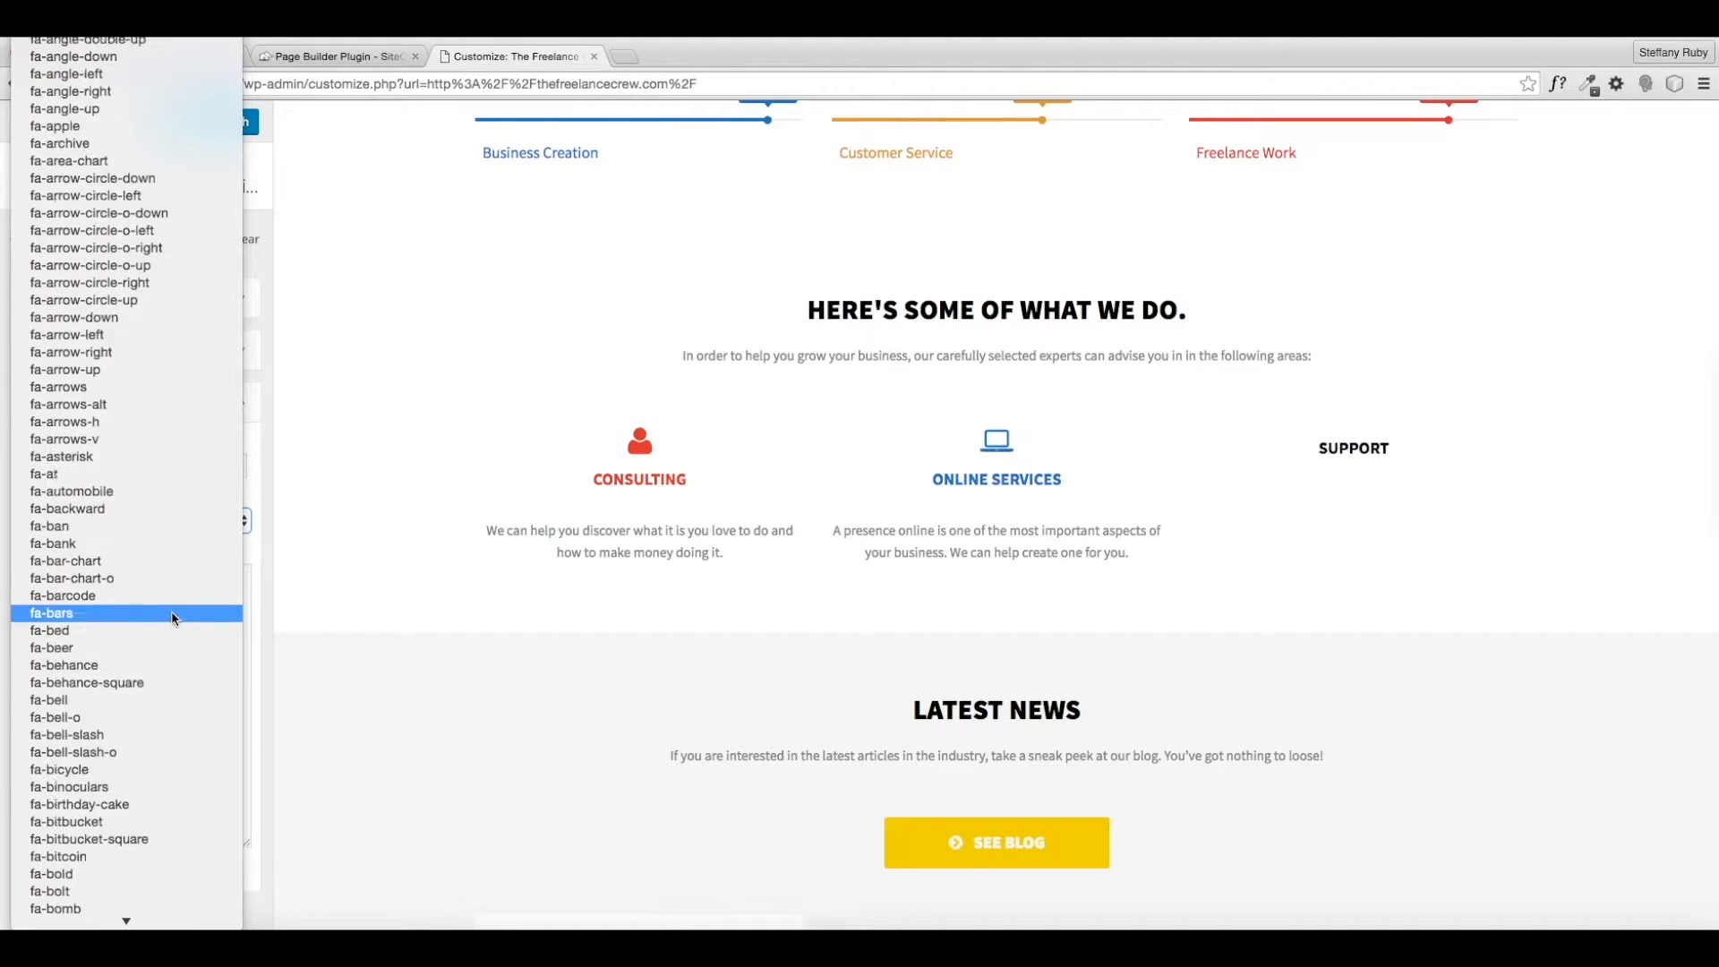
pyautogui.scroll(-3, 176, 618)
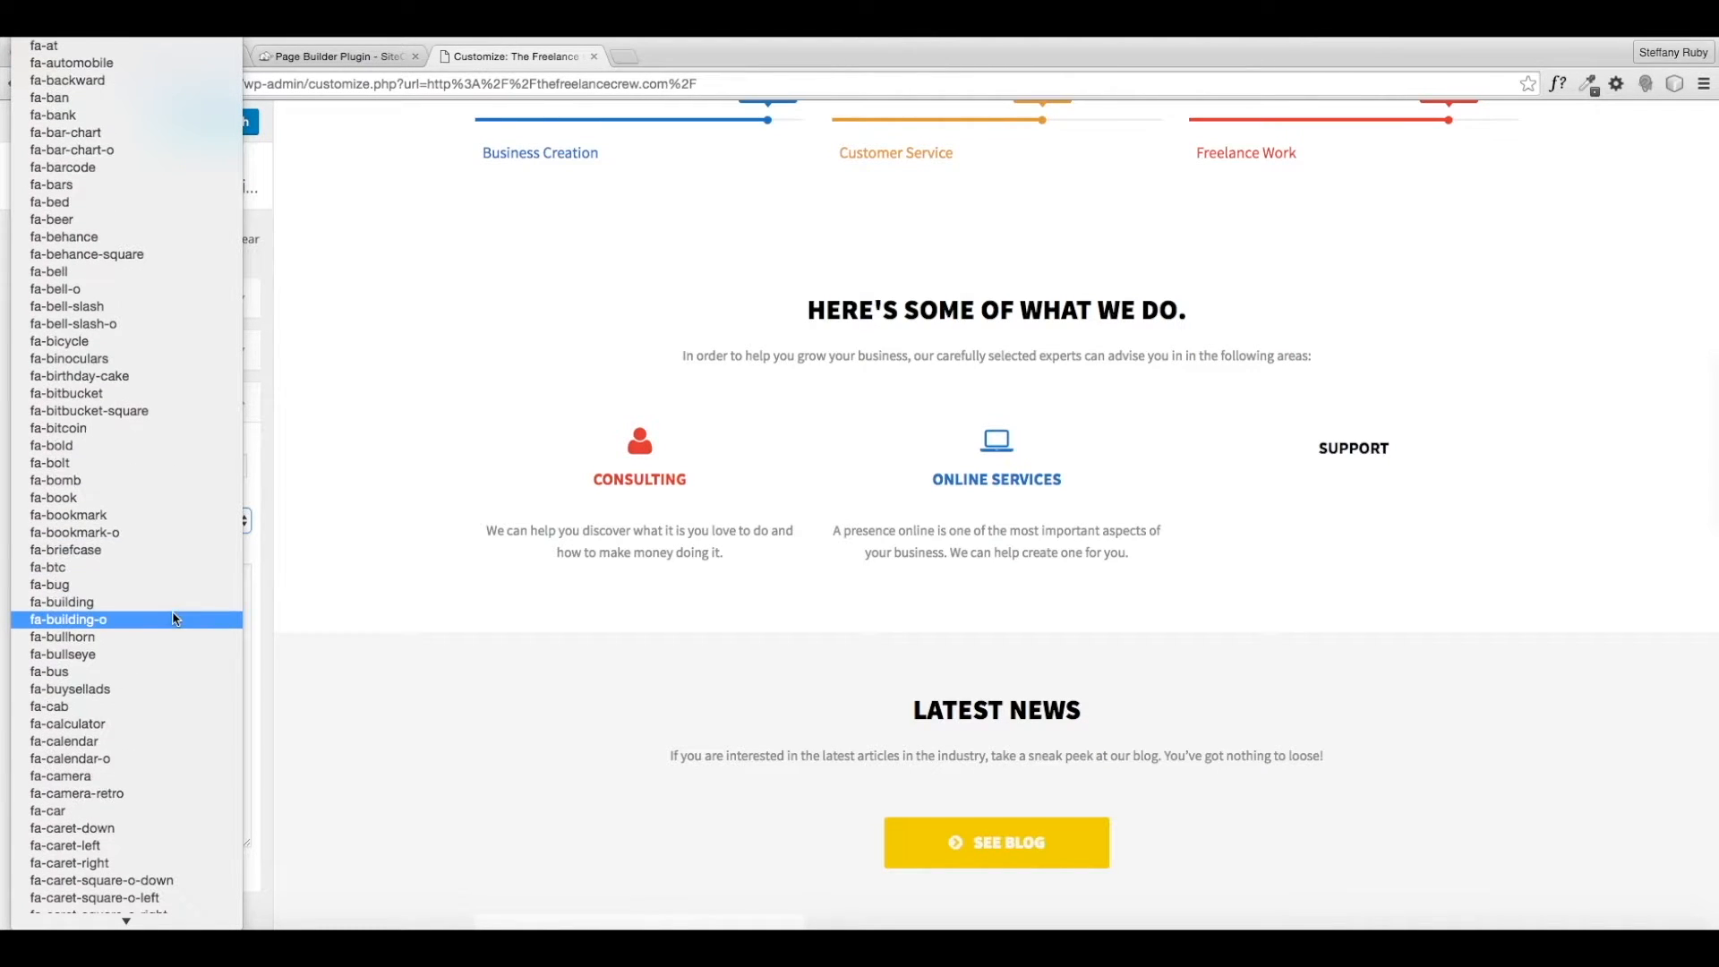
pyautogui.scroll(-5, 176, 619)
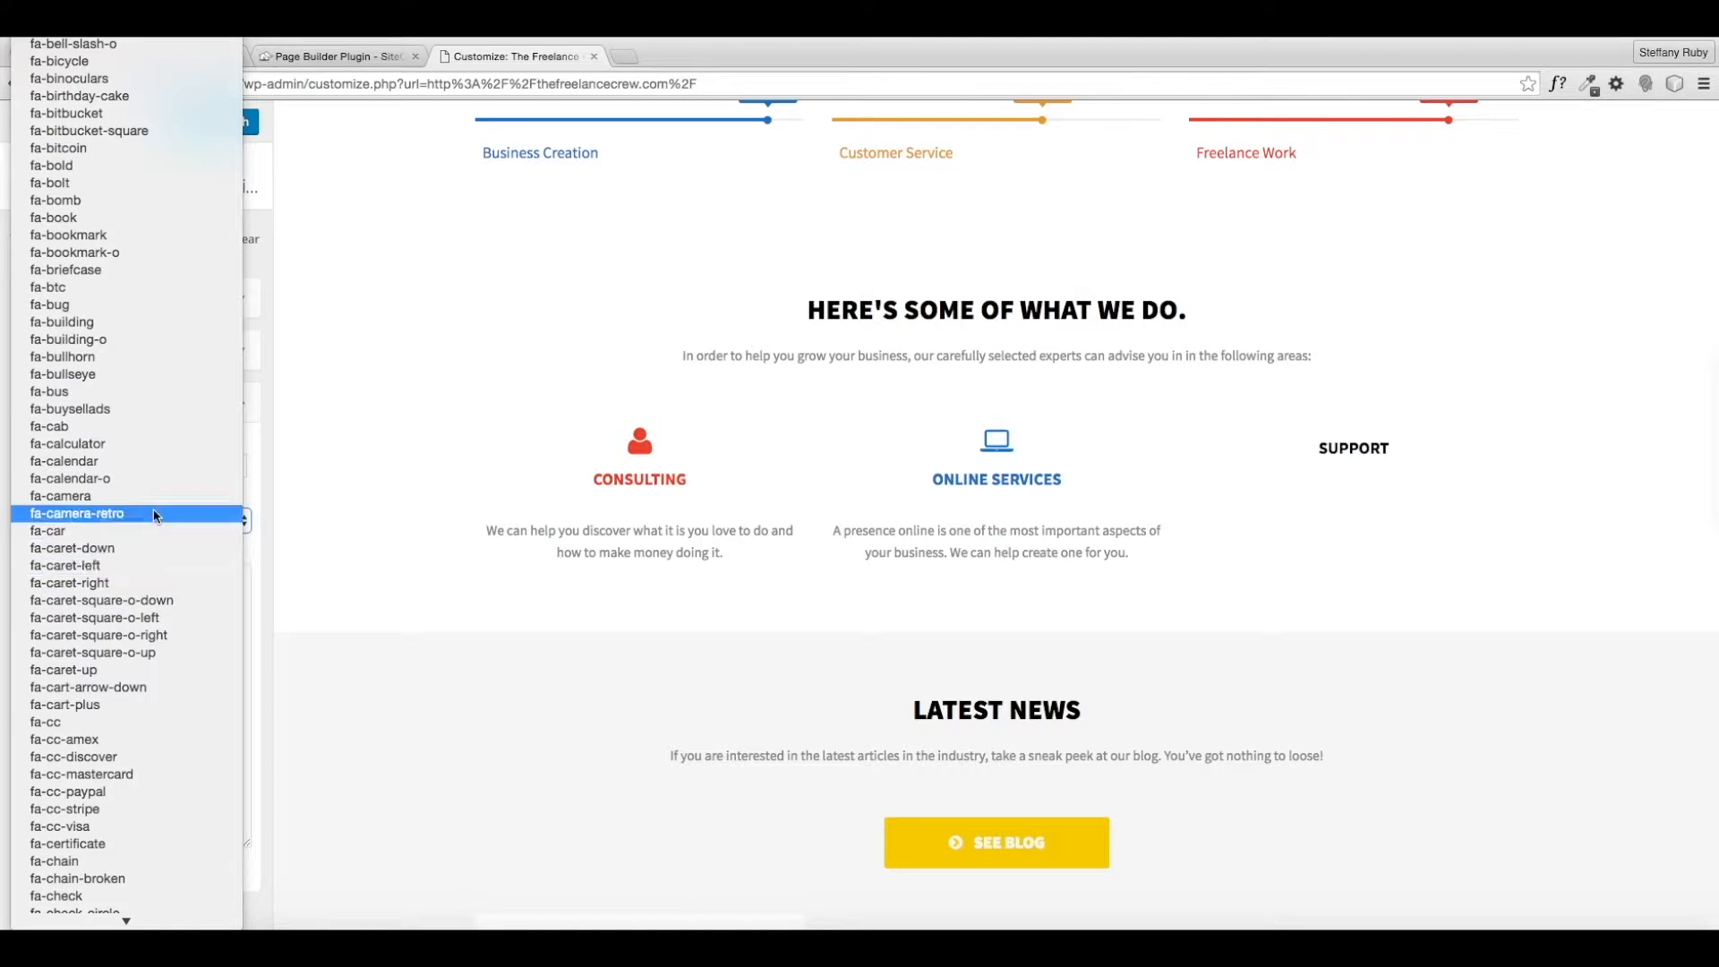
pyautogui.scroll(-3, 163, 646)
pyautogui.scroll(-5, 160, 646)
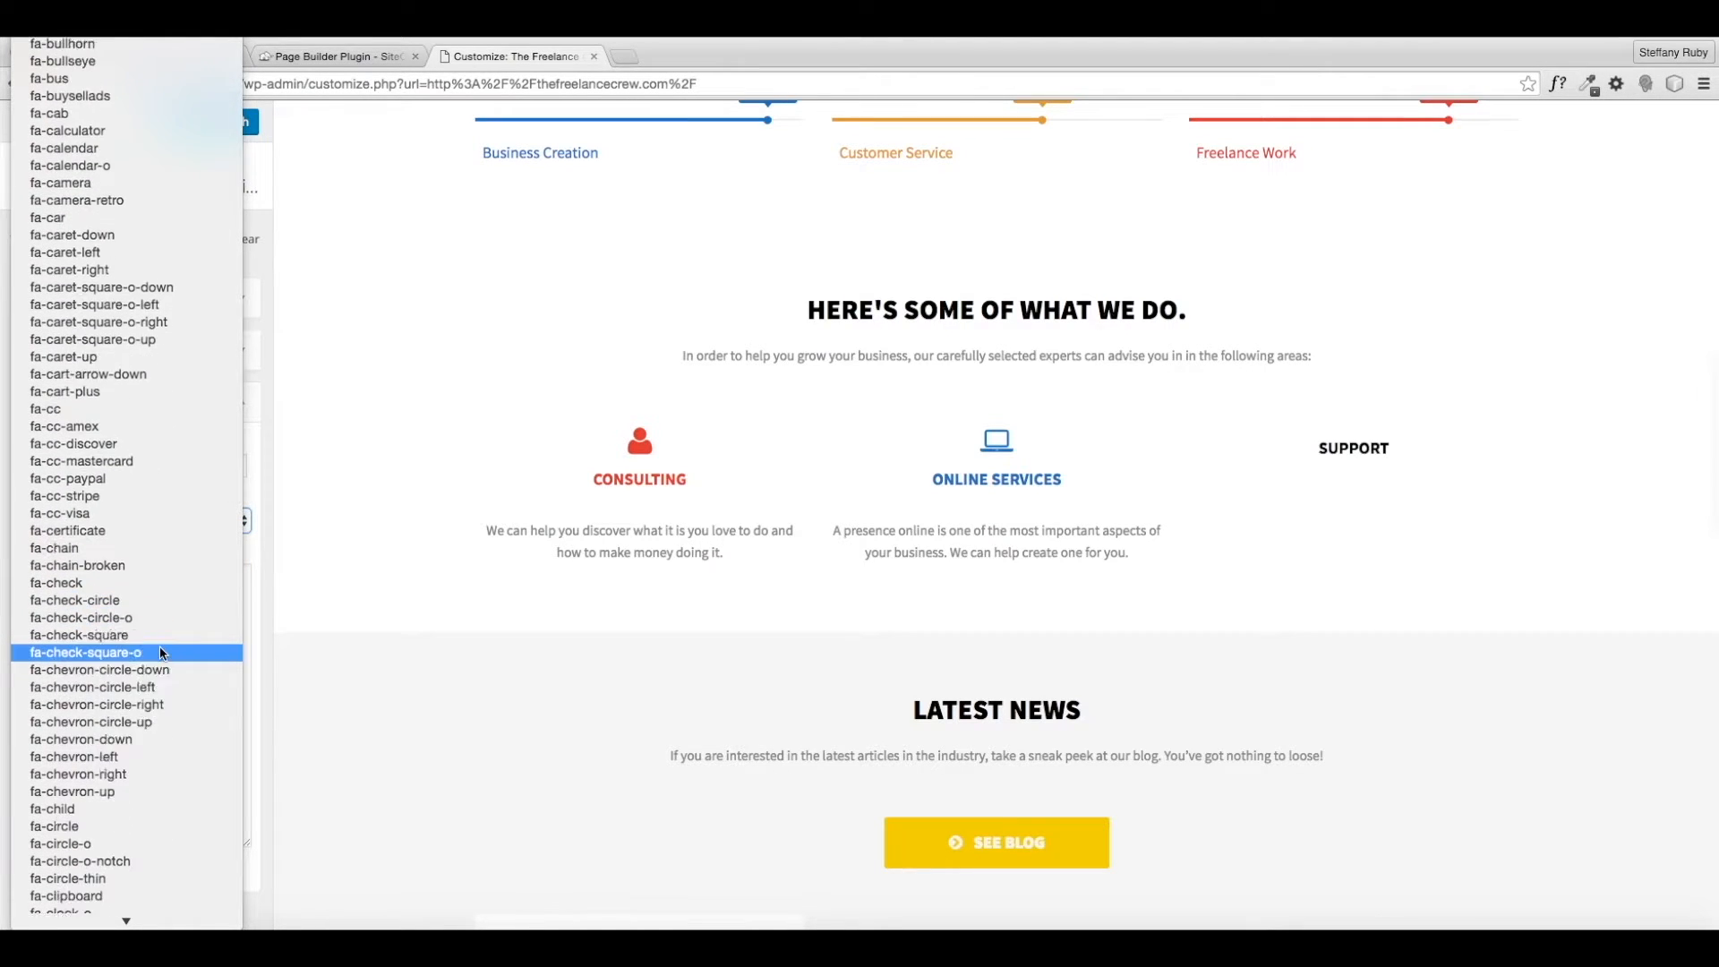
pyautogui.scroll(-5, 158, 654)
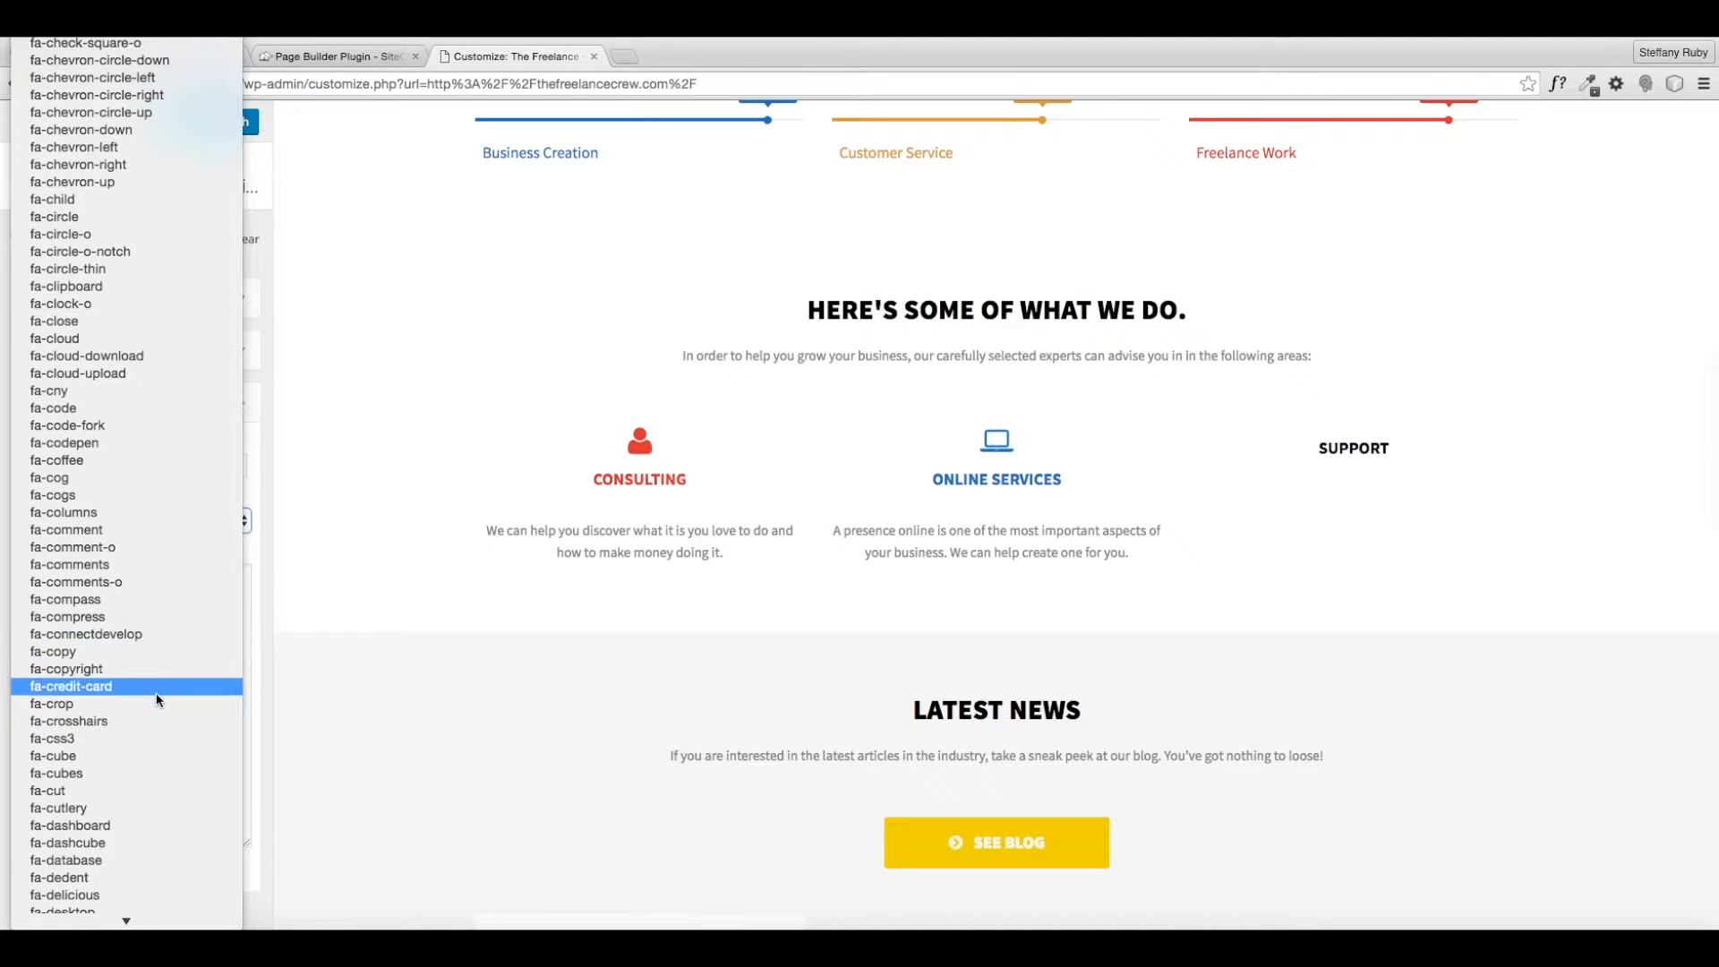
# Set SUPPORT's icon to fa-dashboard and entry to "This is a new experience, so we will not leave you out to dry. Our support team is available 24/7.".
pyautogui.scroll(-2, 155, 746)
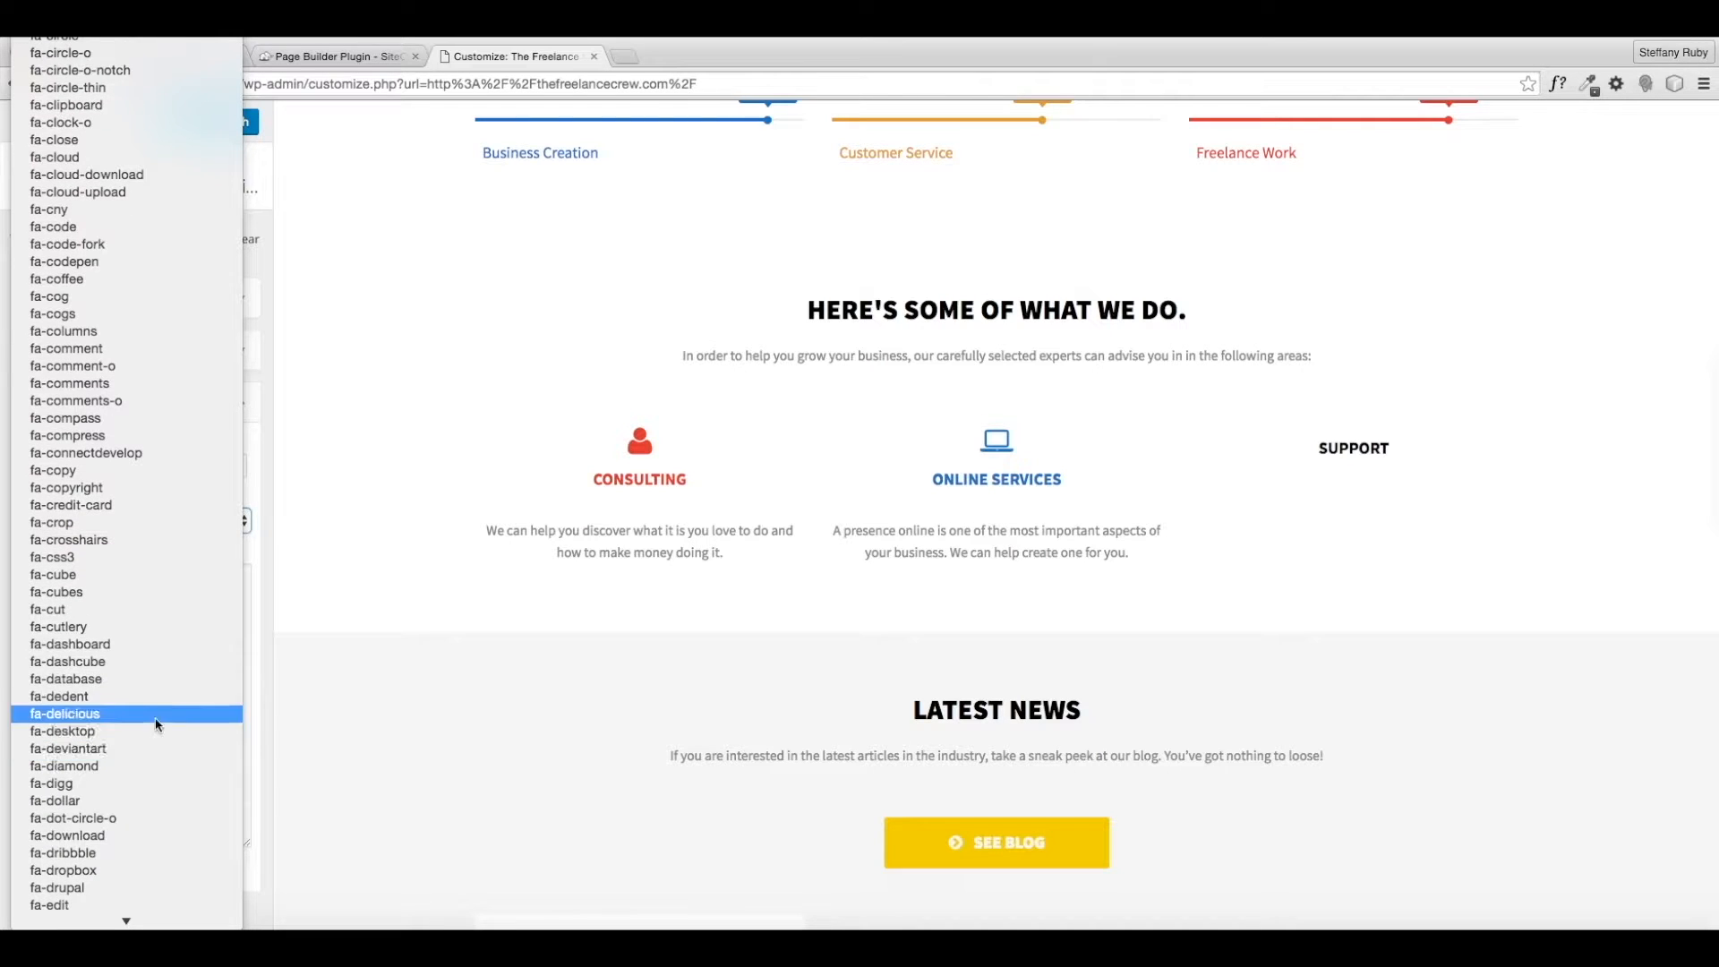
pyautogui.click(126, 645)
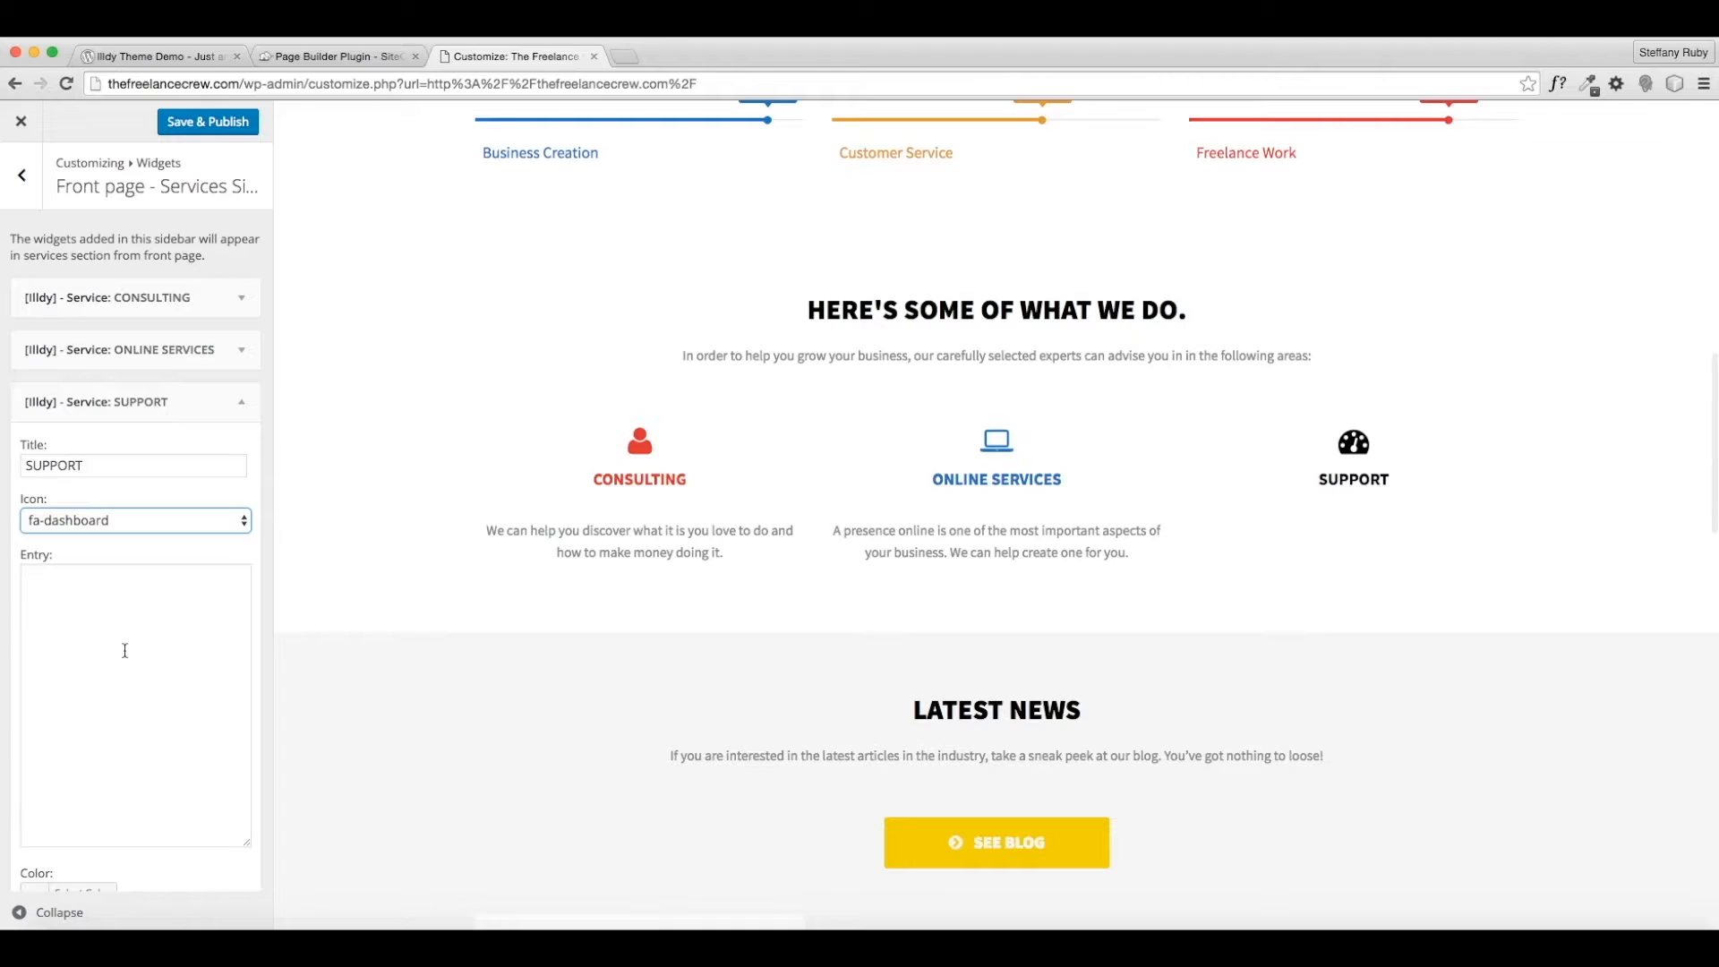
pyautogui.click(34, 636)
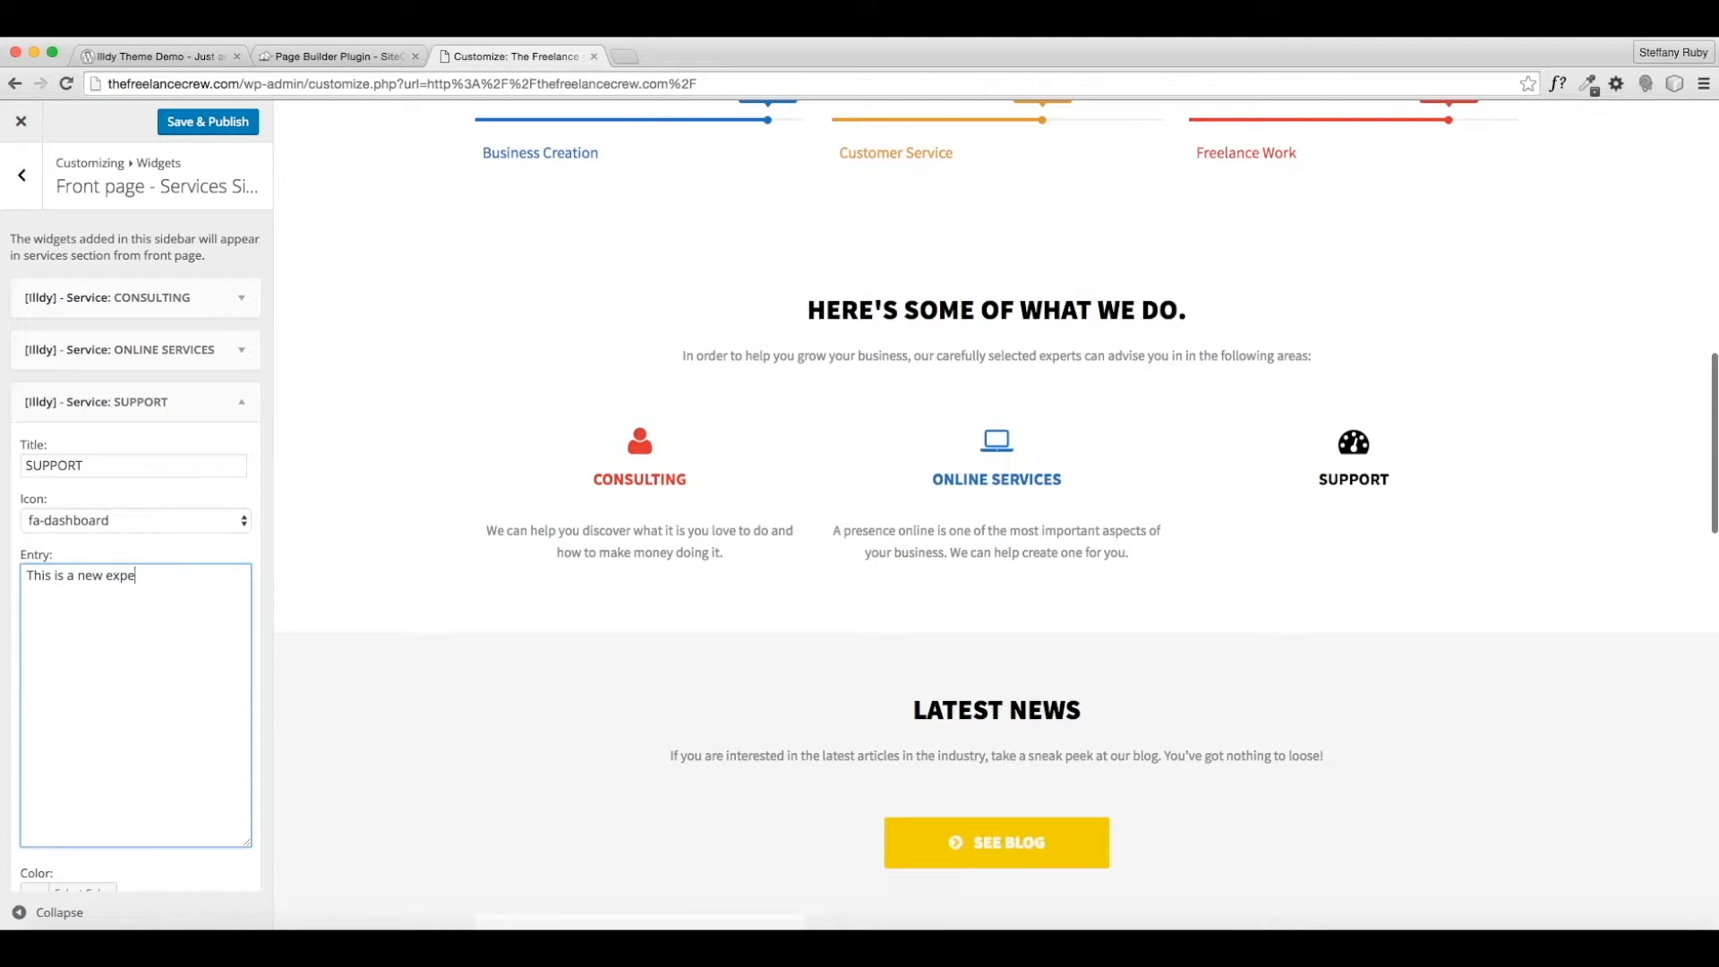
pyautogui.write('we ')
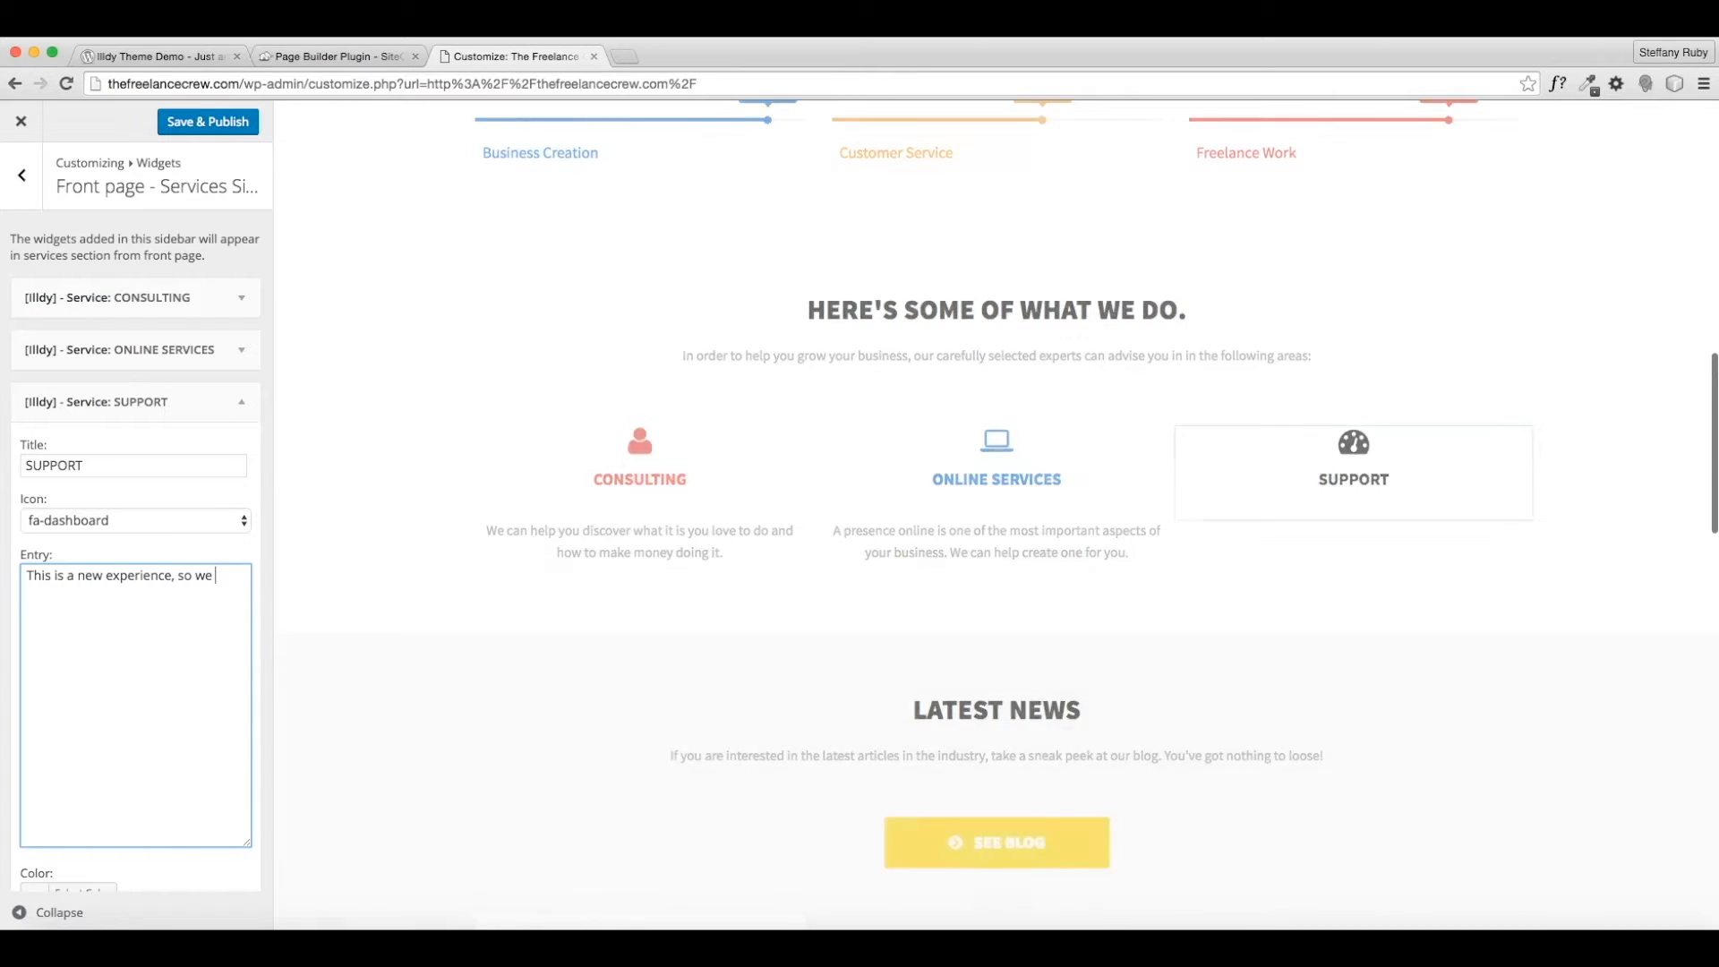
pyautogui.write('will not leave y')
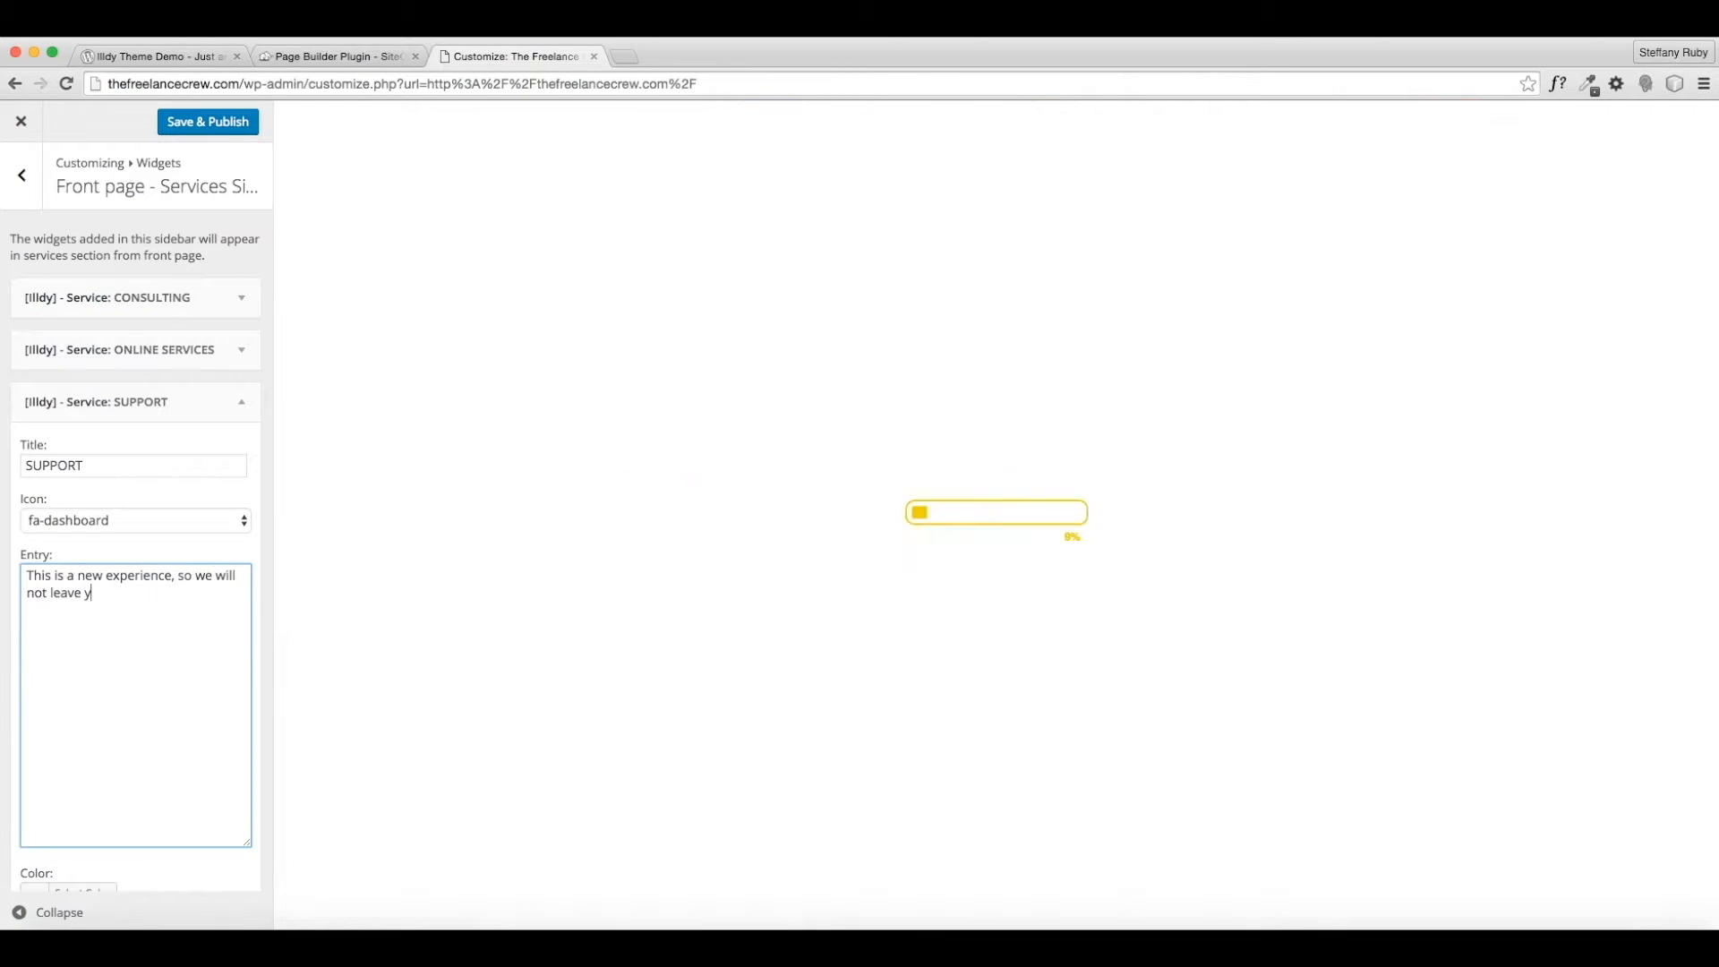
pyautogui.write('ou out t')
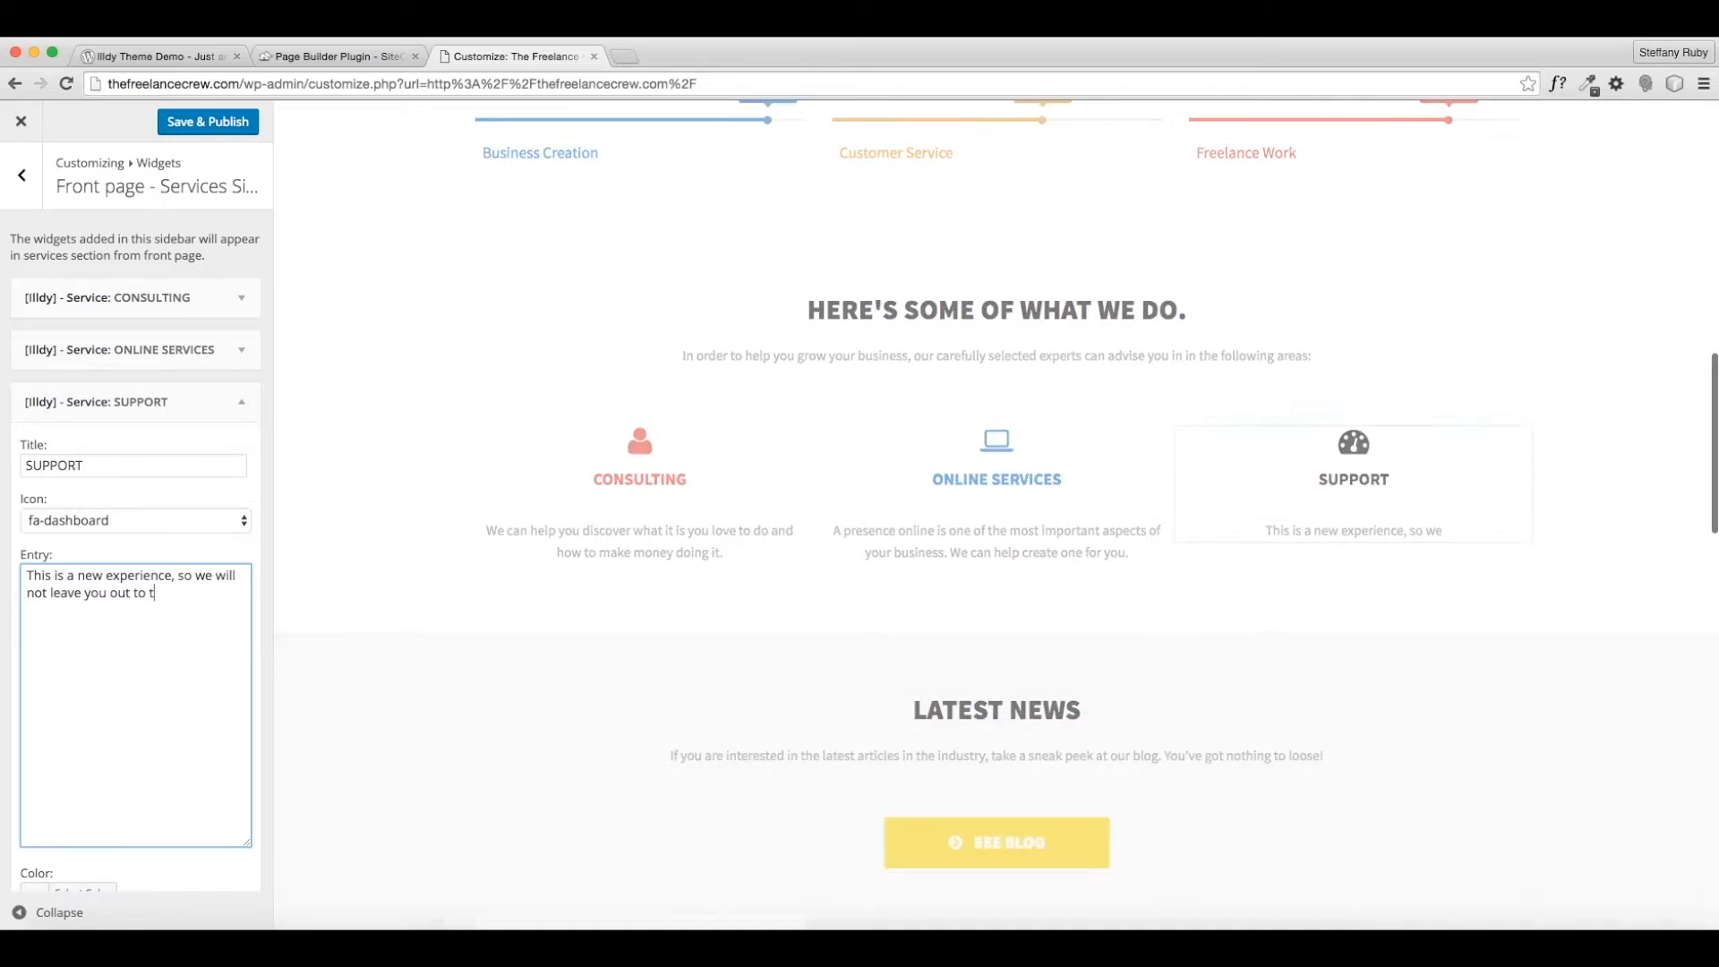
pyautogui.write('o dry. Our support team is available 24/7')
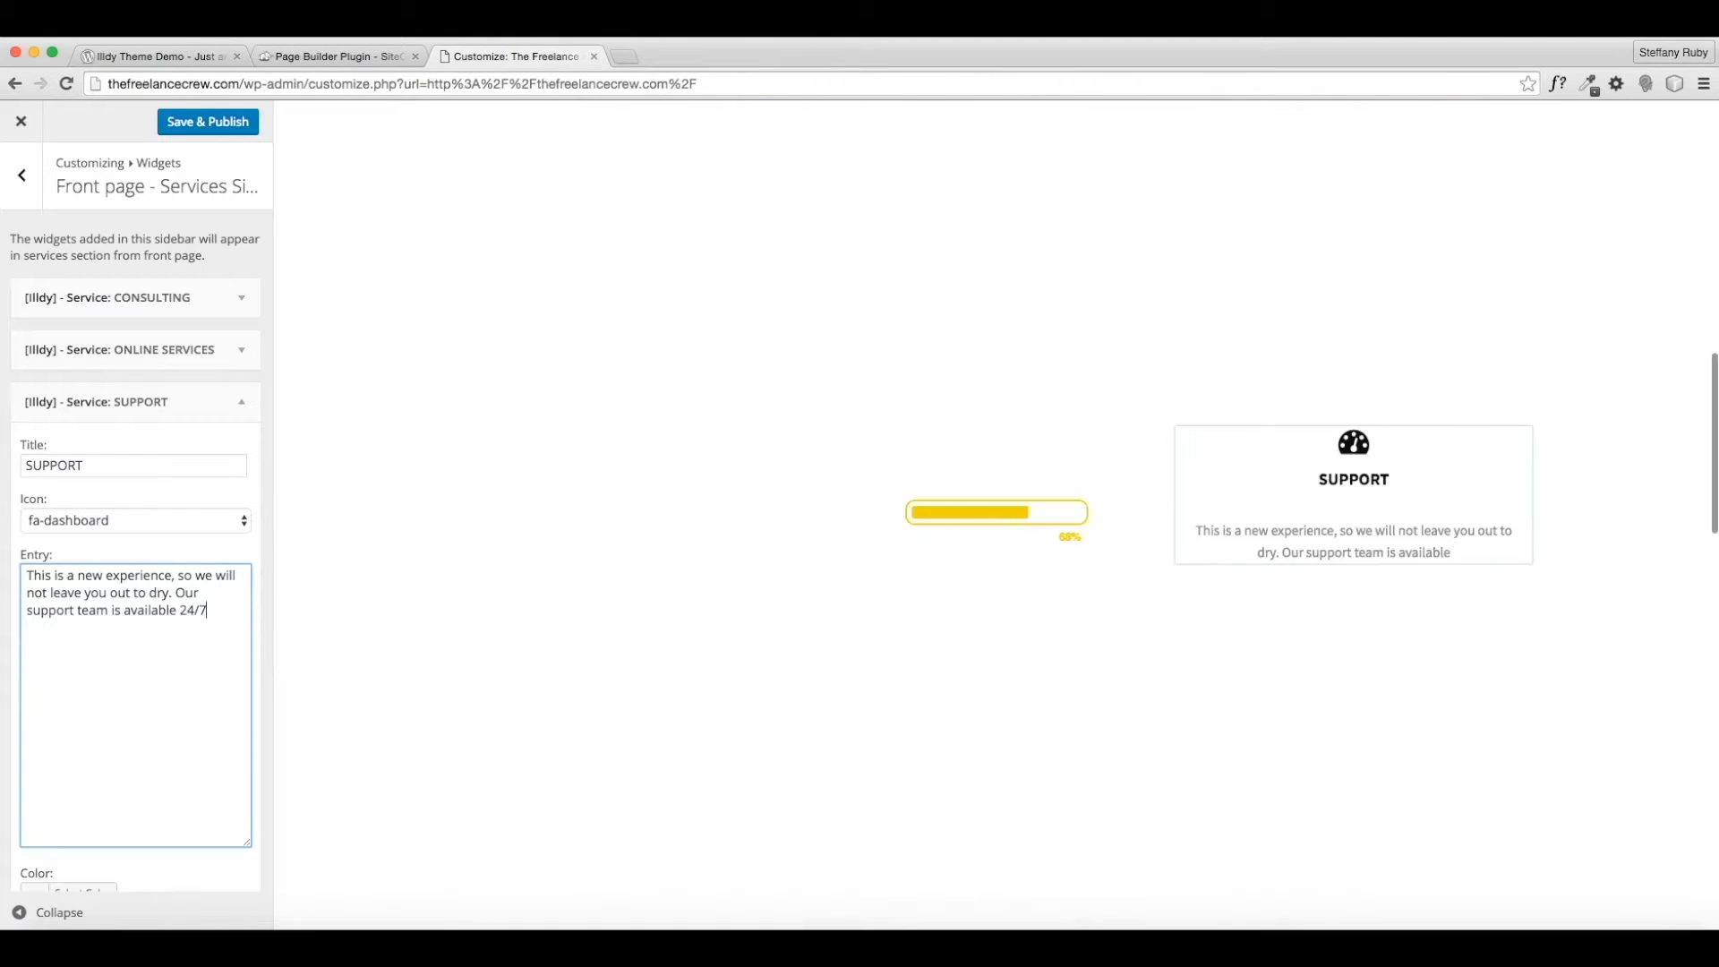
pyautogui.write('.')
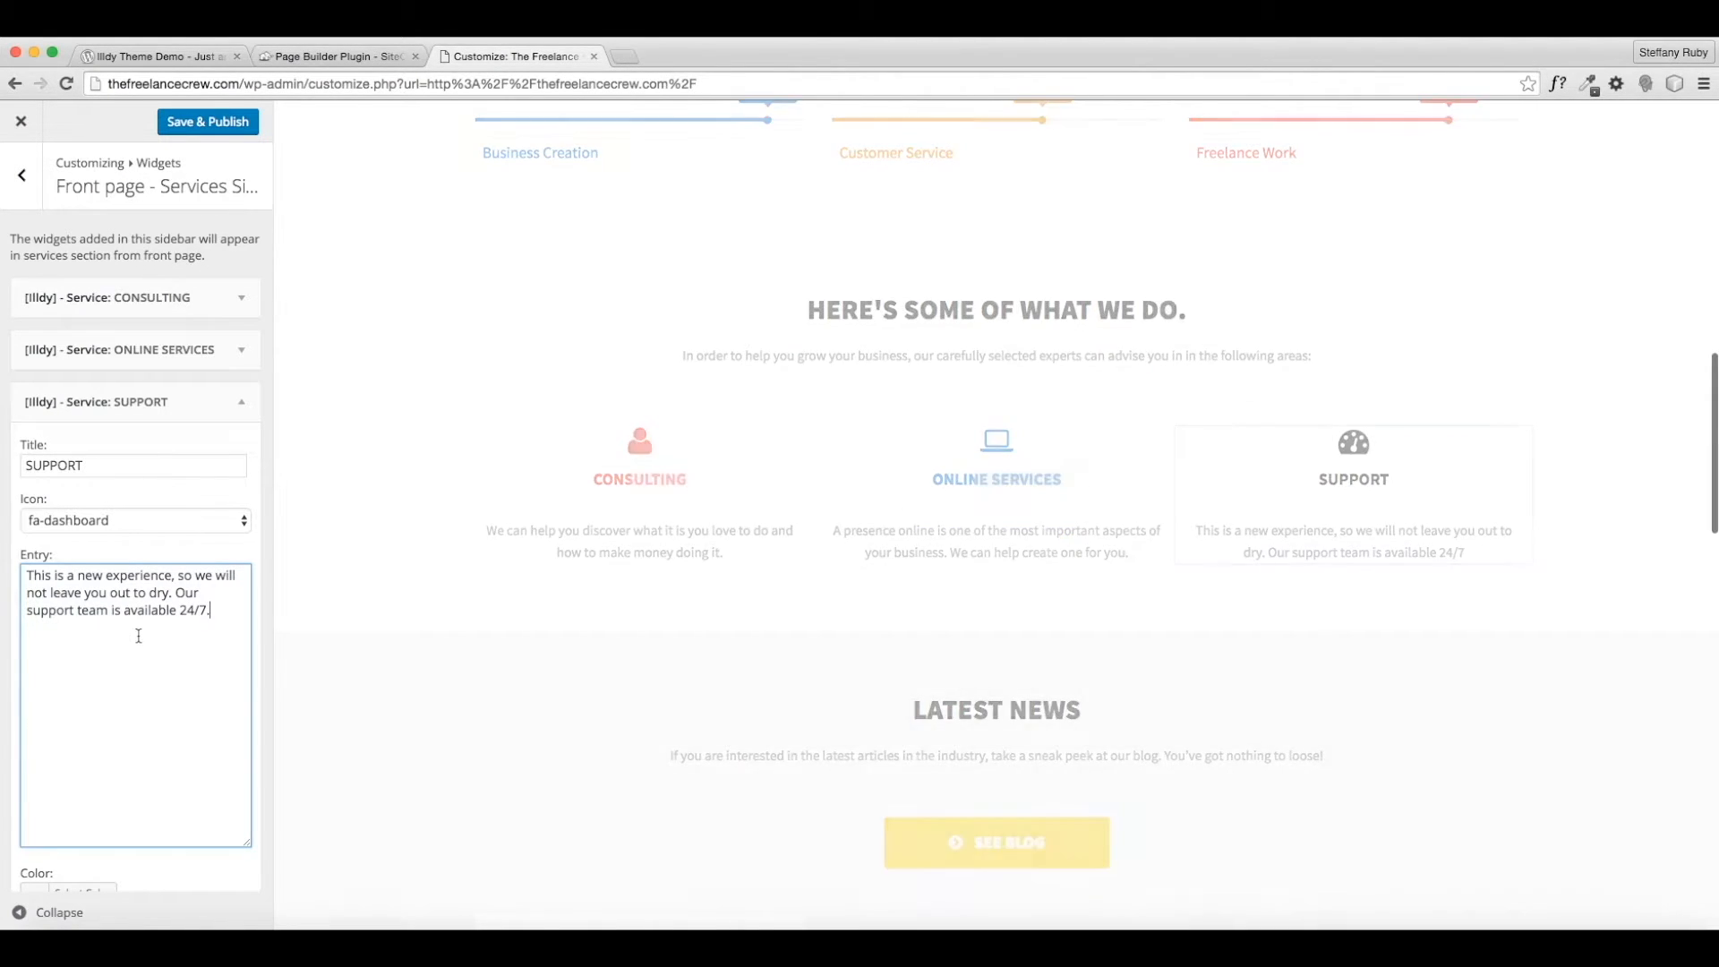
# Give the SUPPORT service an orange color, publish the change, and check the services section in the preview.
pyautogui.scroll(-3, 139, 635)
pyautogui.click(66, 779)
pyautogui.scroll(-5, 84, 763)
pyautogui.click(101, 776)
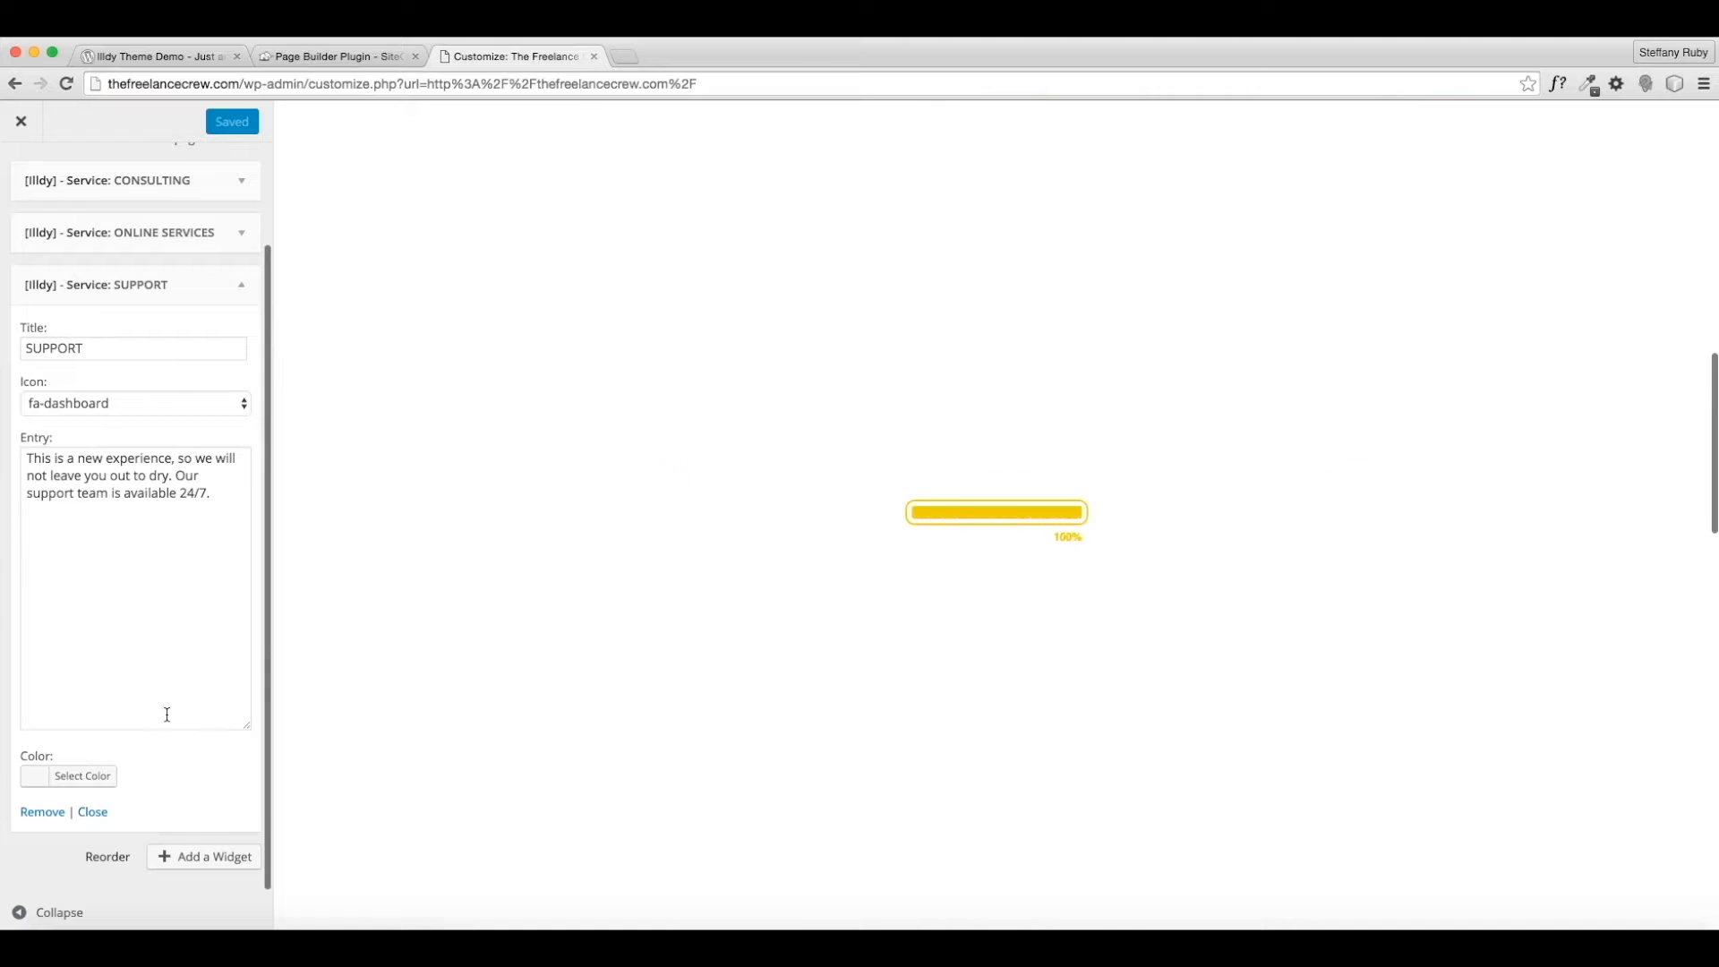
pyautogui.scroll(3, 1087, 417)
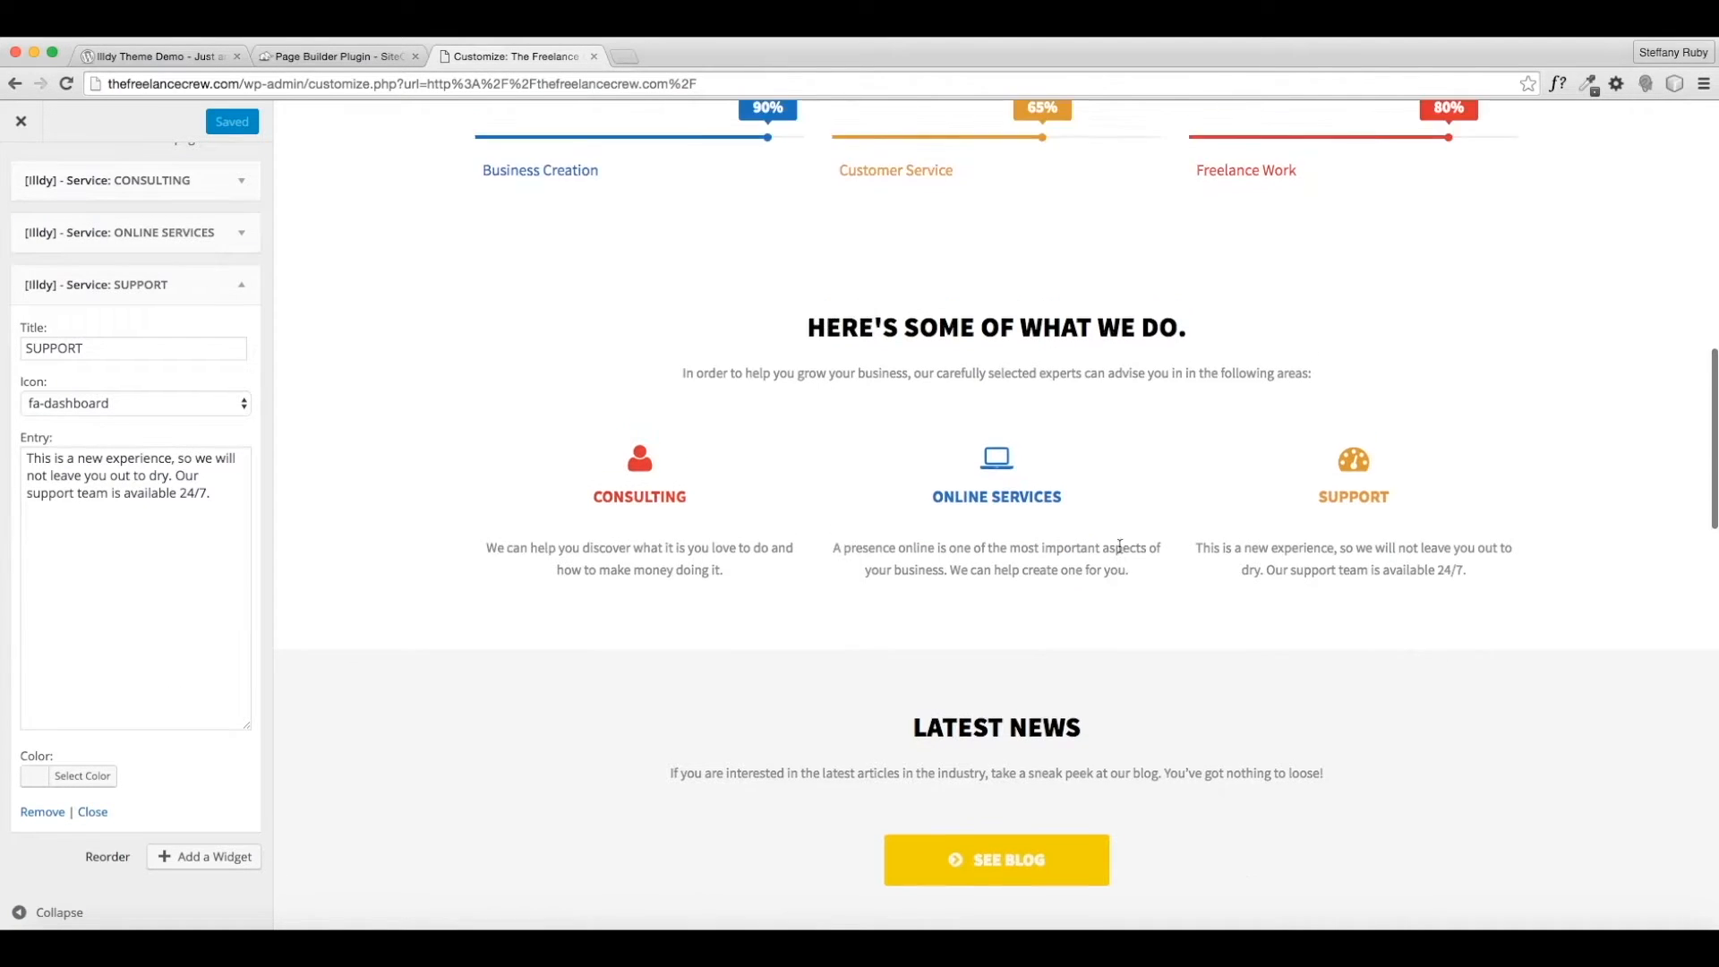
pyautogui.scroll(3, 1041, 622)
pyautogui.scroll(-5, 643, 647)
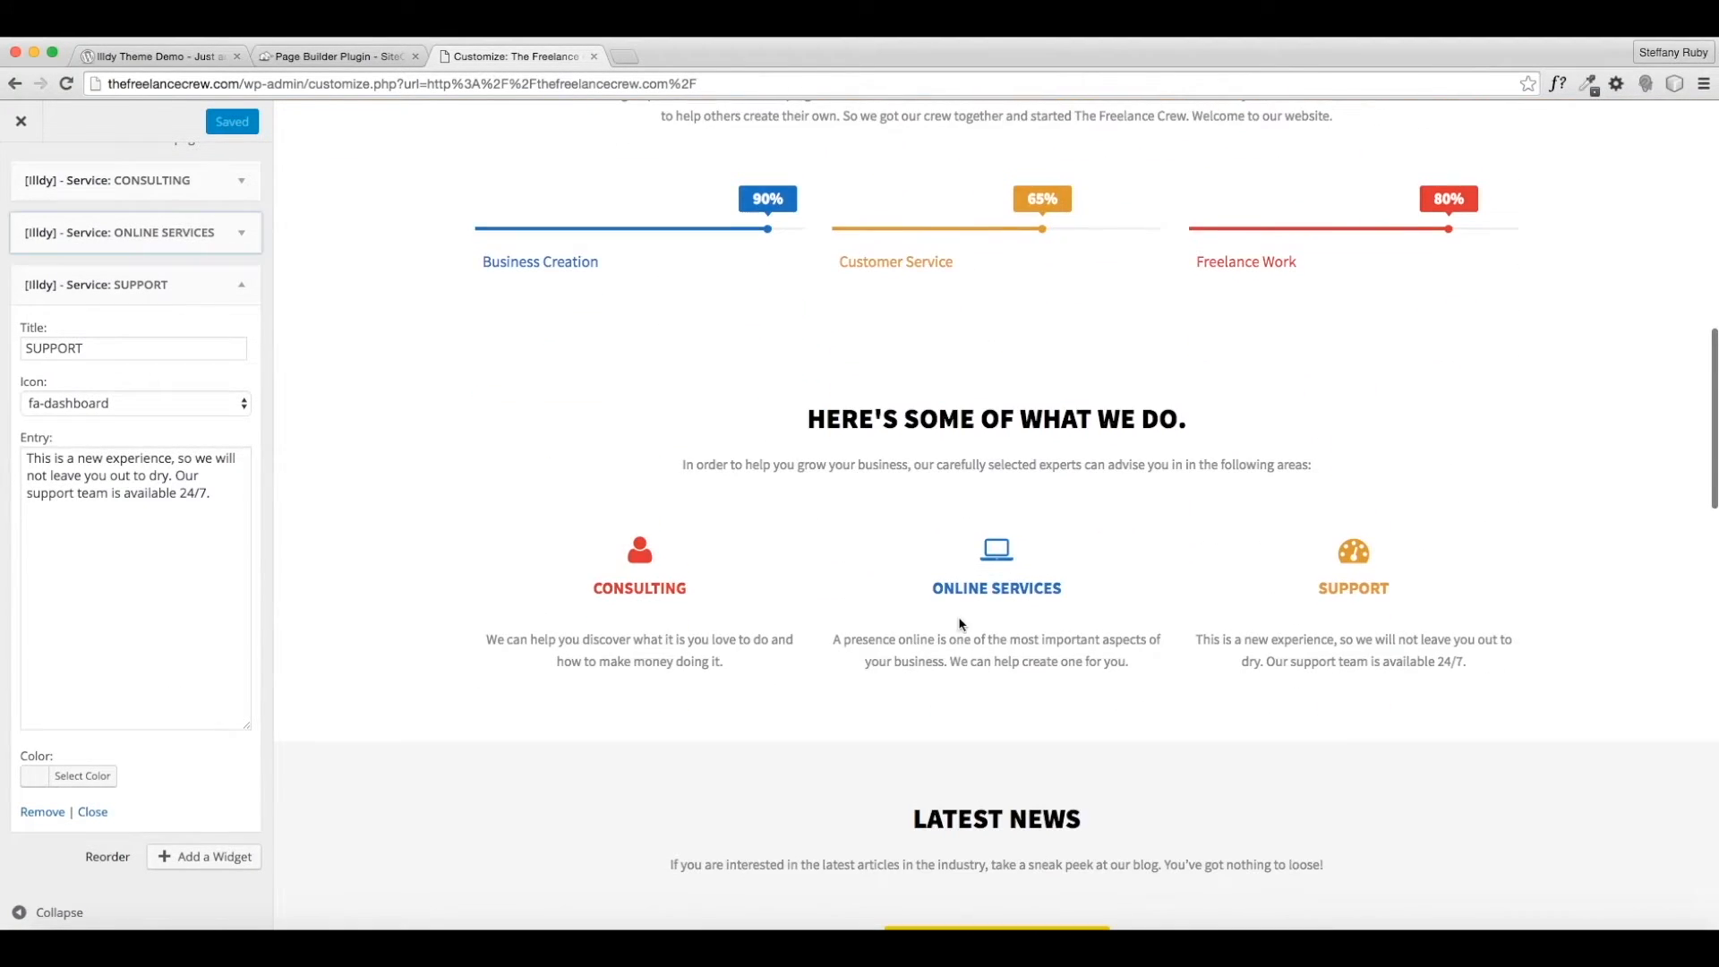
pyautogui.scroll(3, 806, 506)
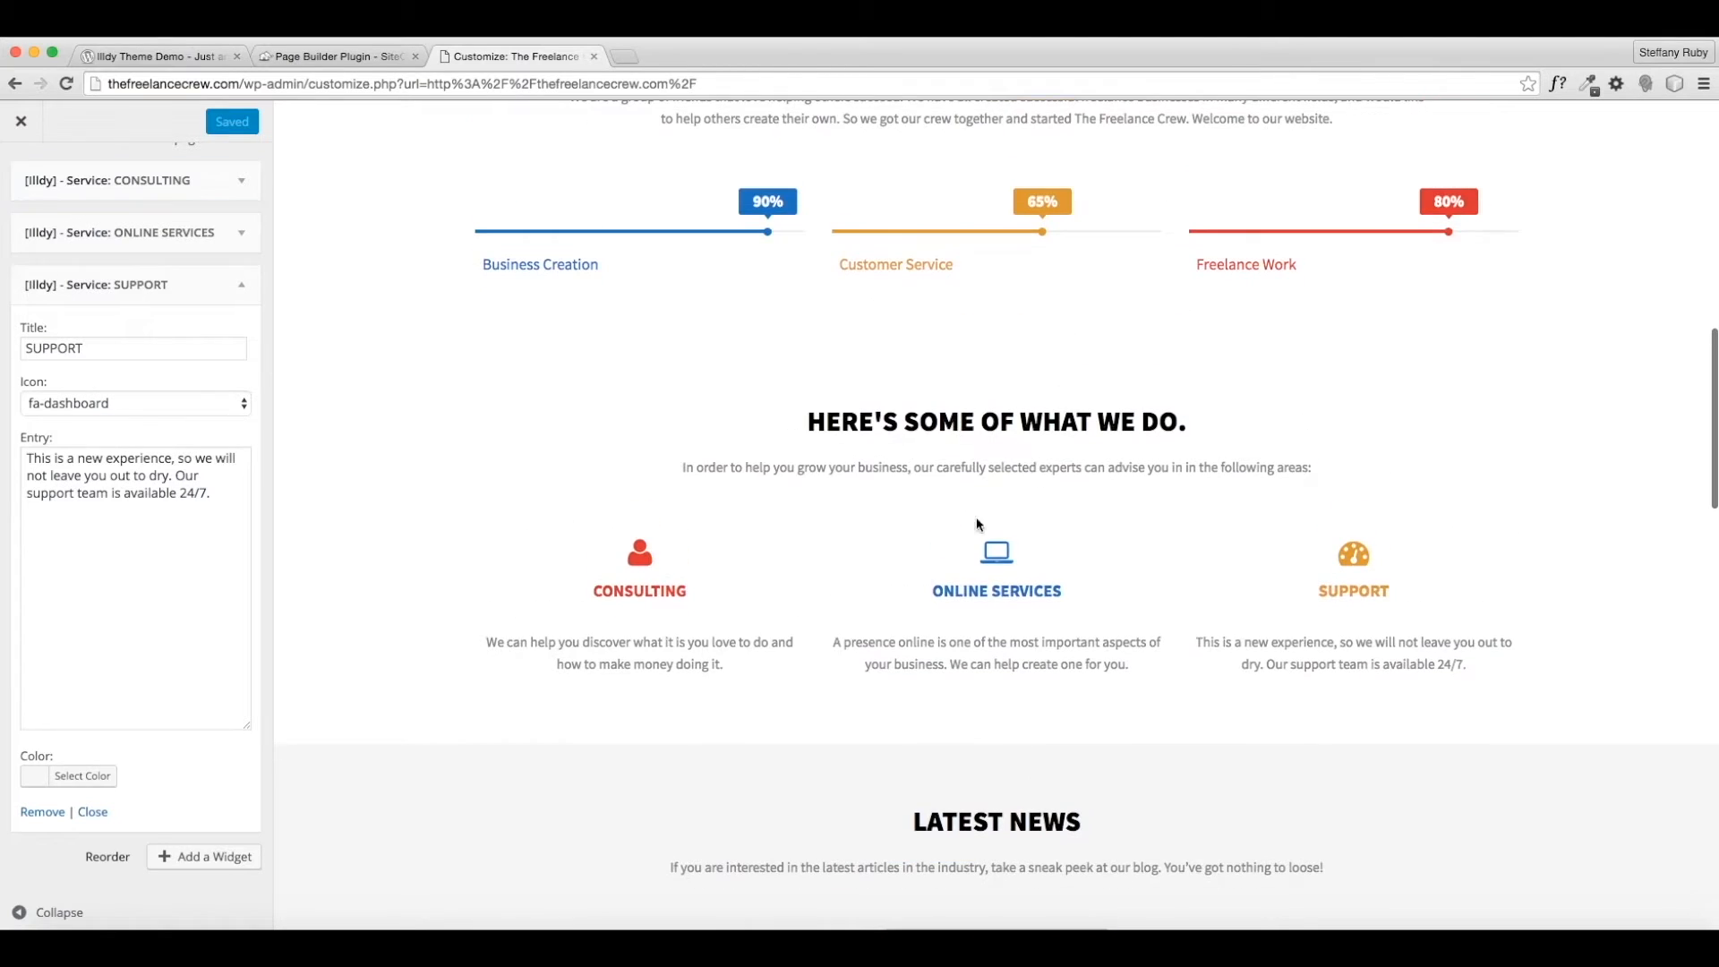
pyautogui.scroll(-3, 806, 503)
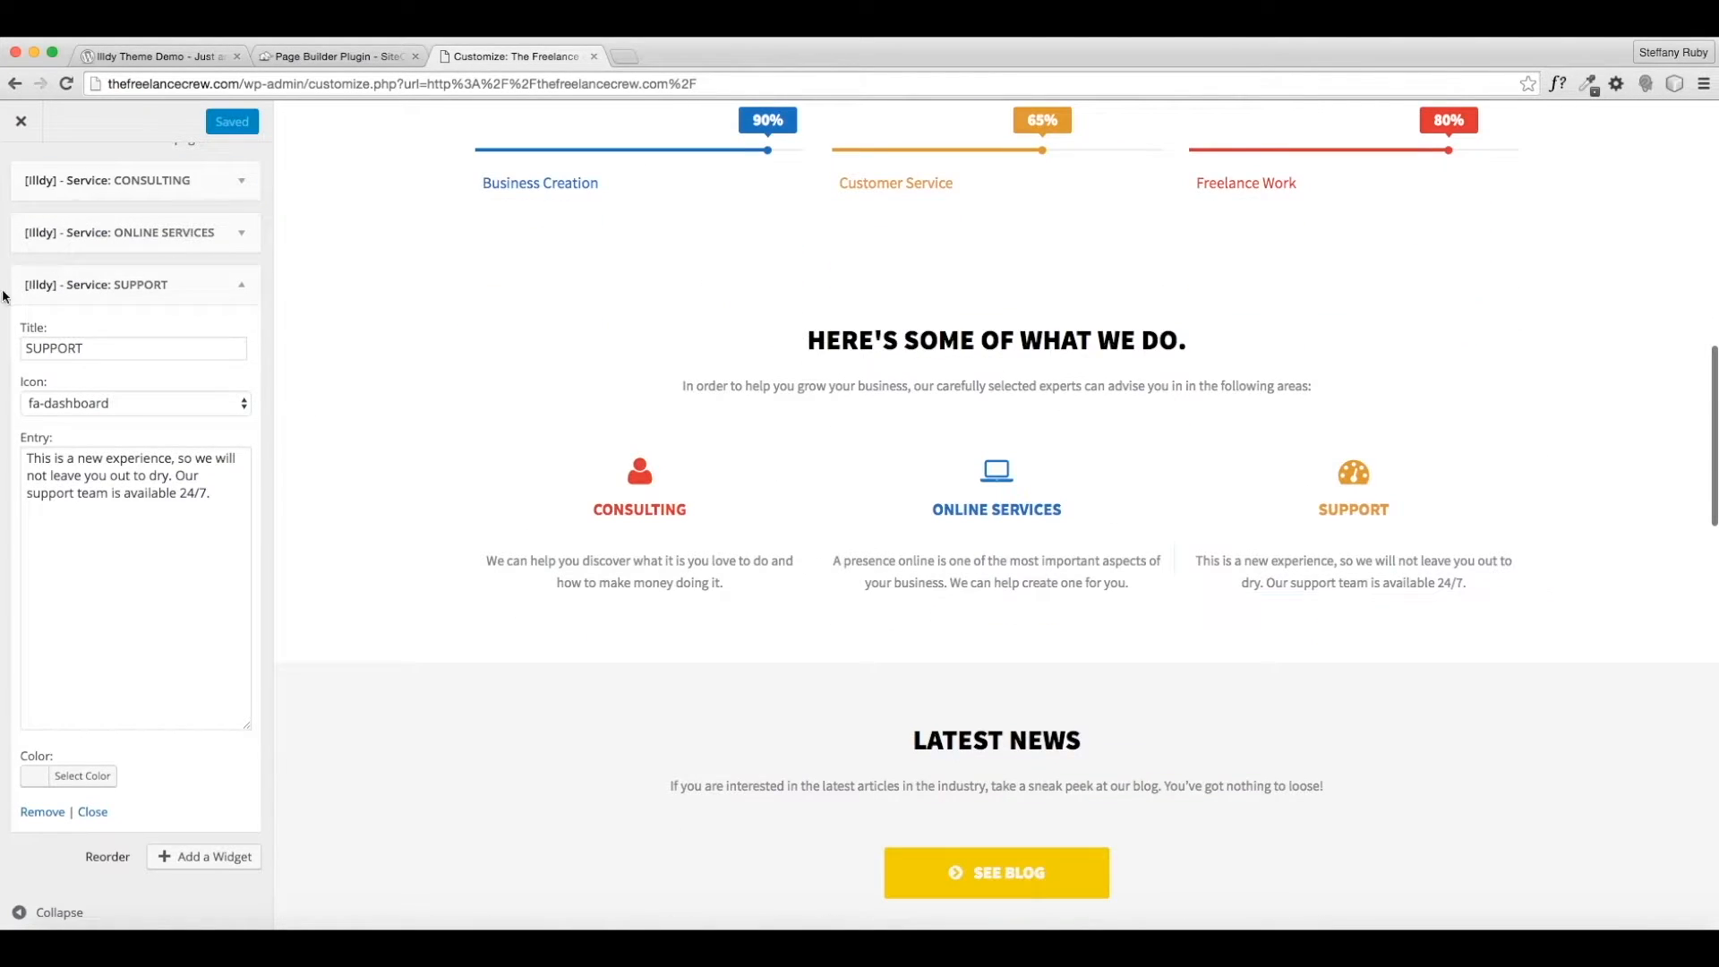
# Review the general settings of the Services section and return to the main customization list.
pyautogui.scroll(3, 27, 166)
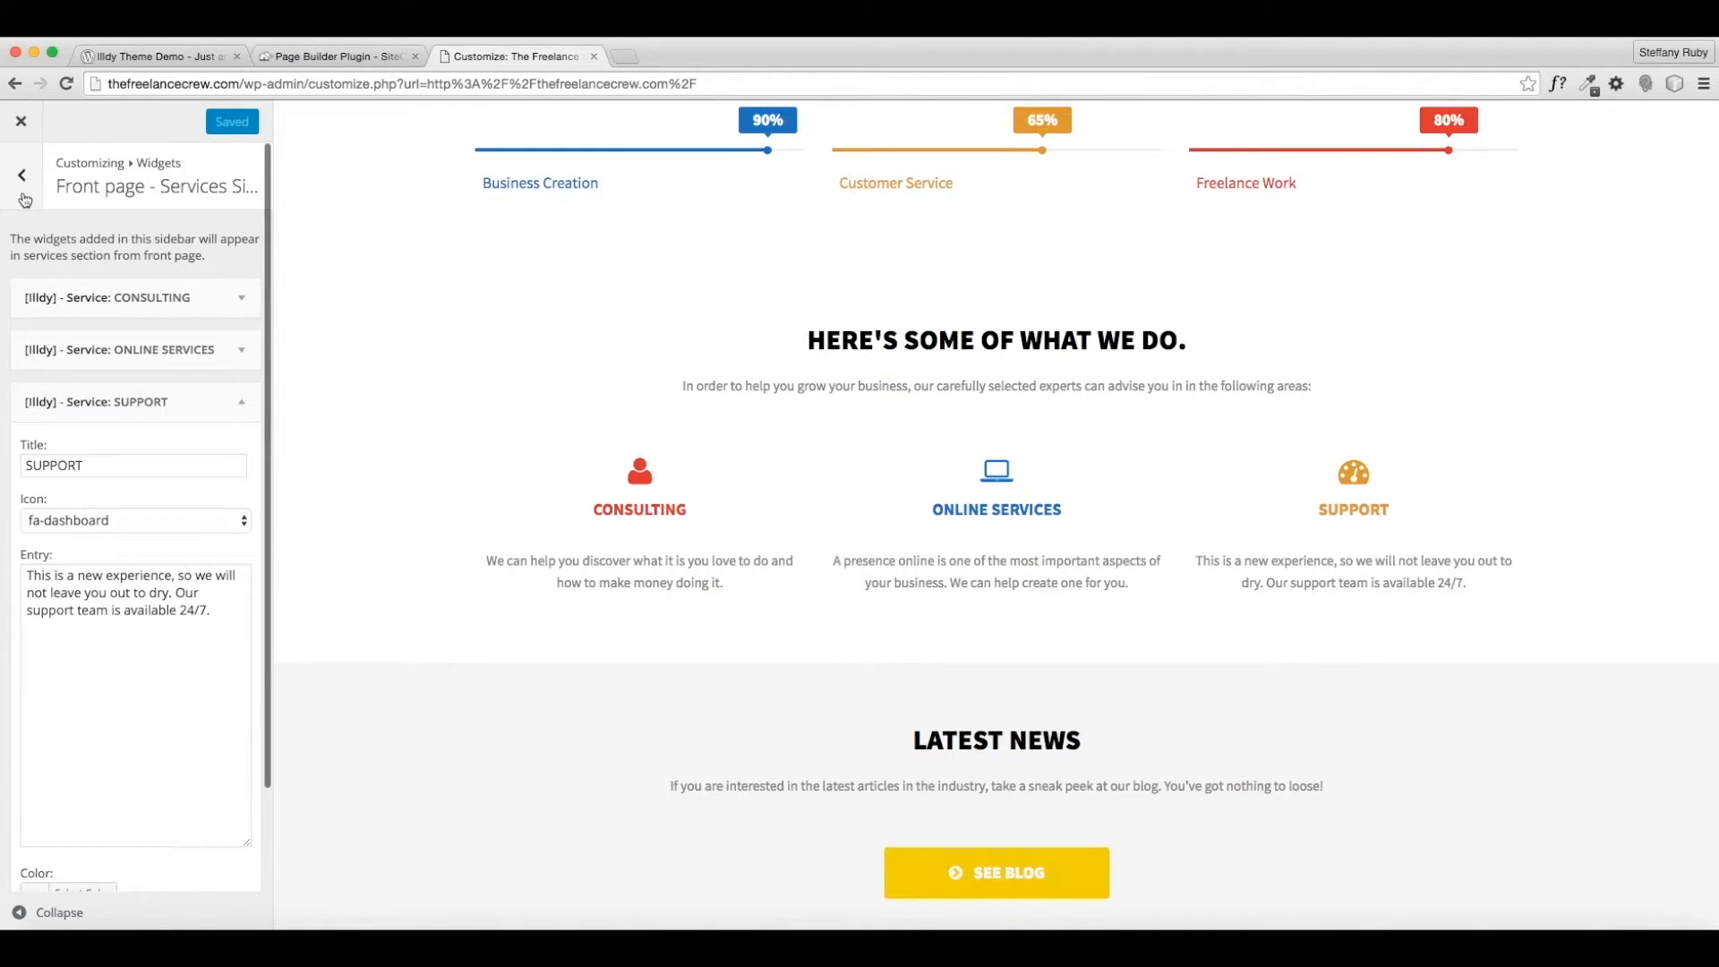
pyautogui.click(24, 199)
pyautogui.click(145, 256)
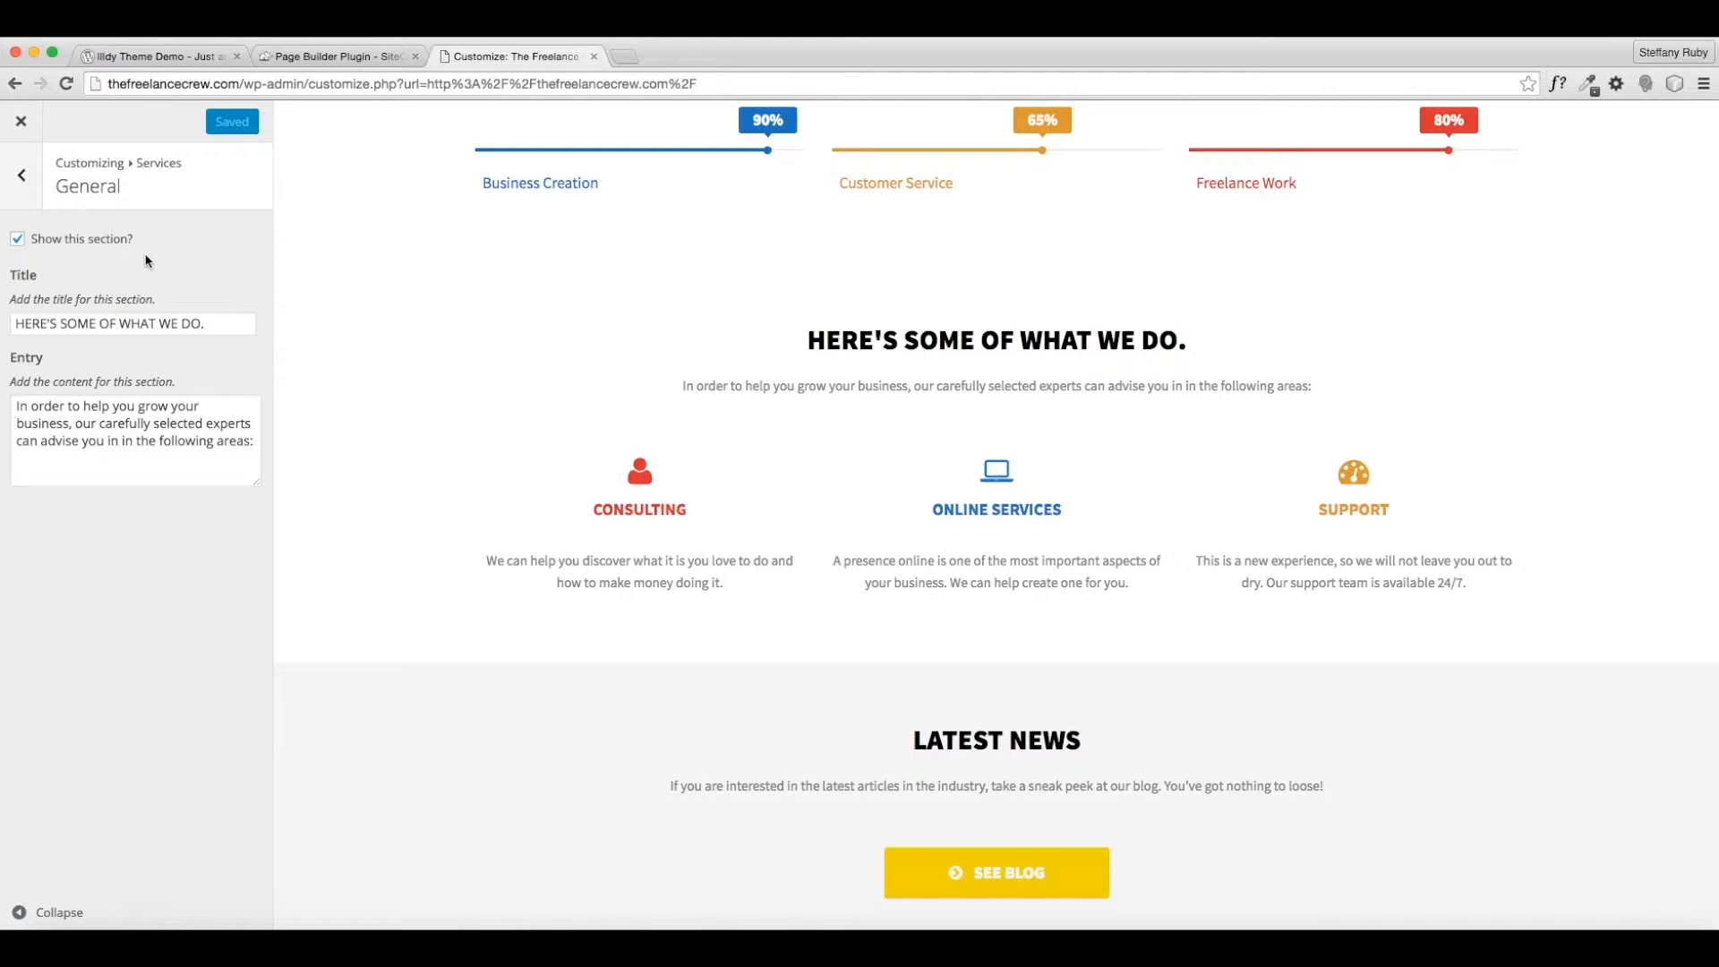
pyautogui.click(13, 181)
pyautogui.click(18, 187)
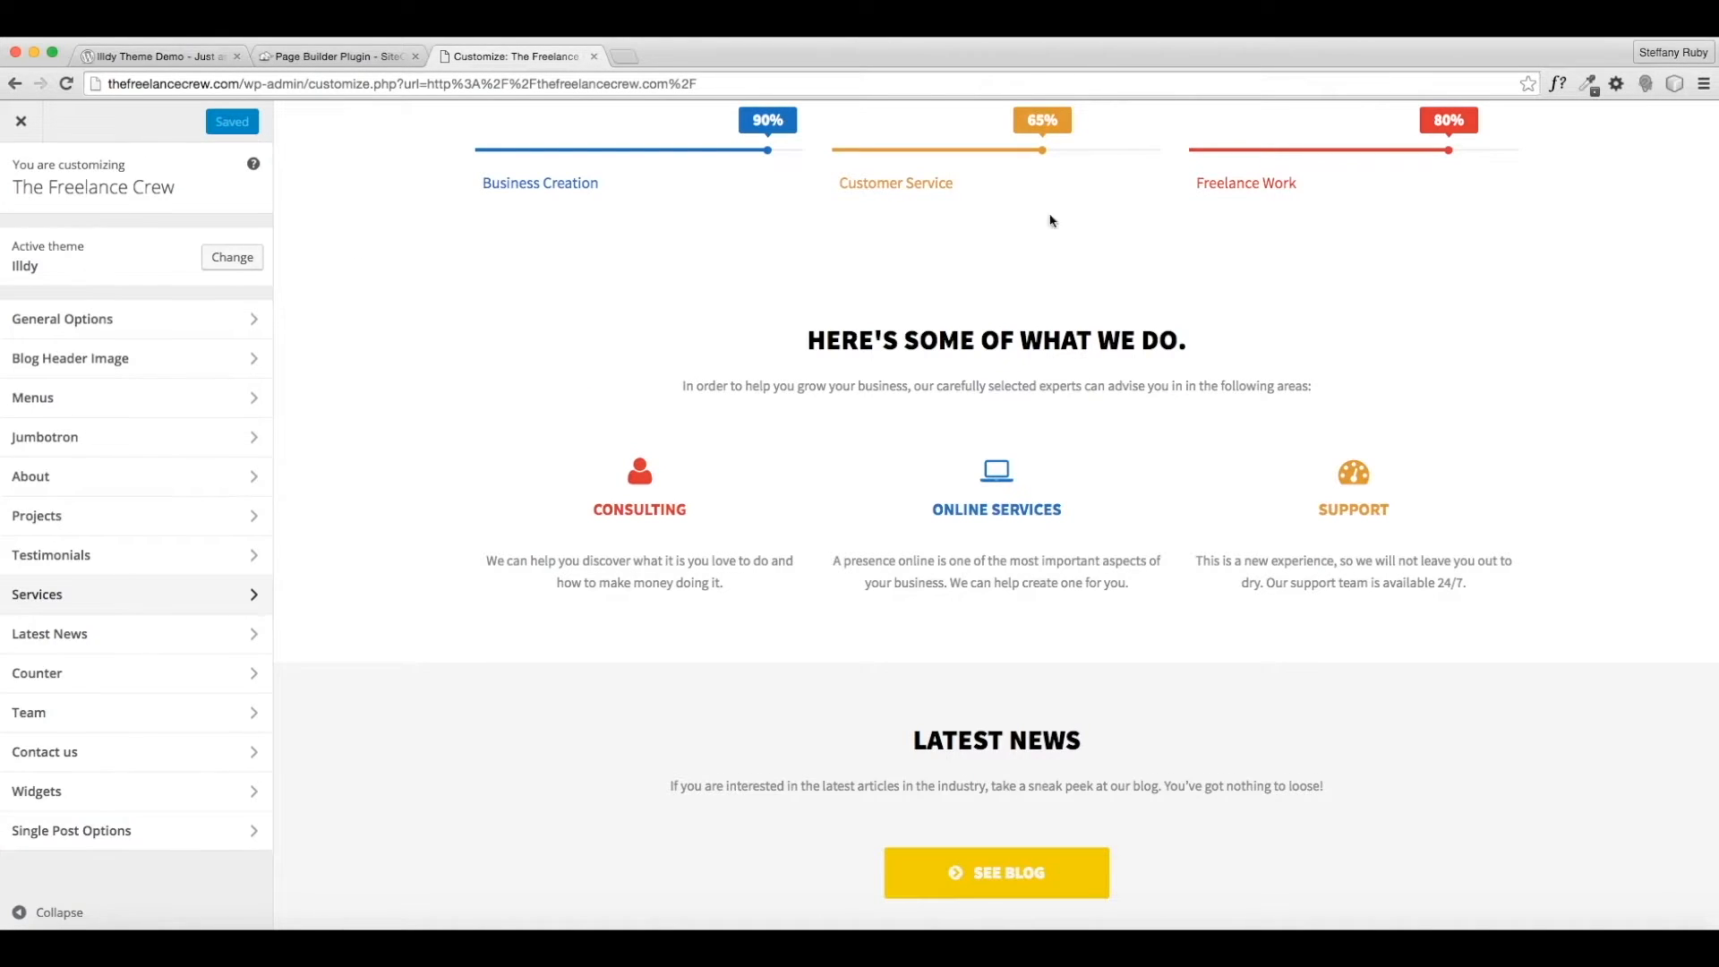
# Hide the Latest News section from the front page and check the preview around it.
pyautogui.scroll(-6, 725, 683)
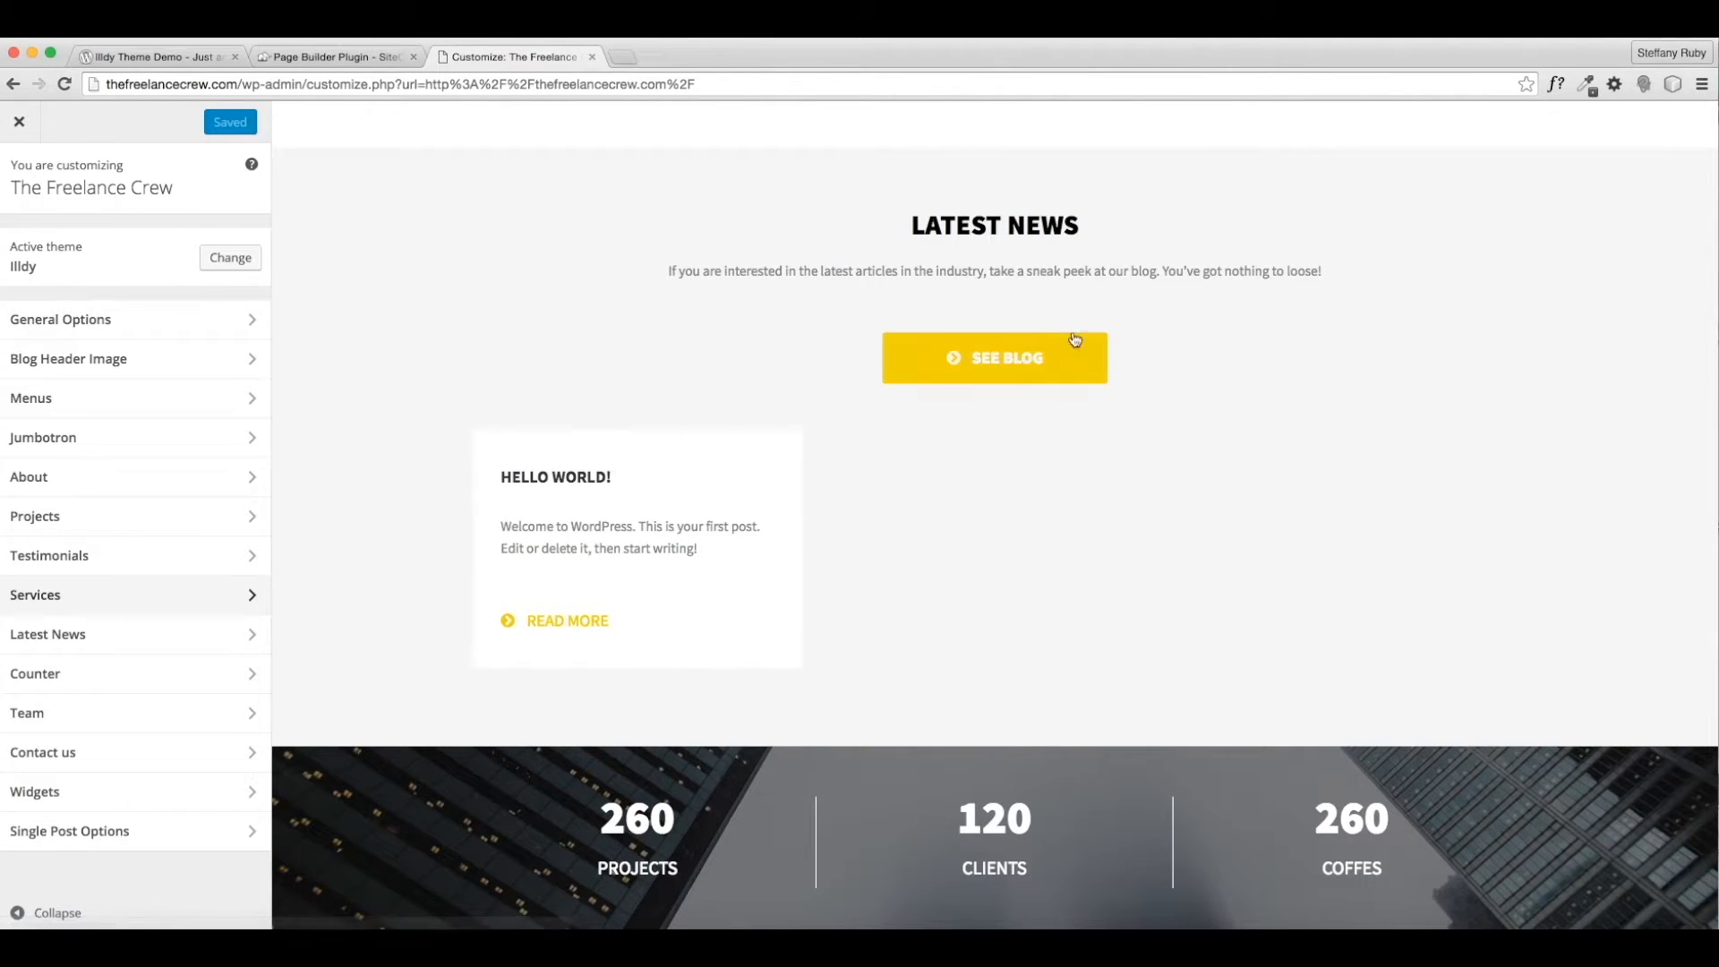
pyautogui.click(164, 654)
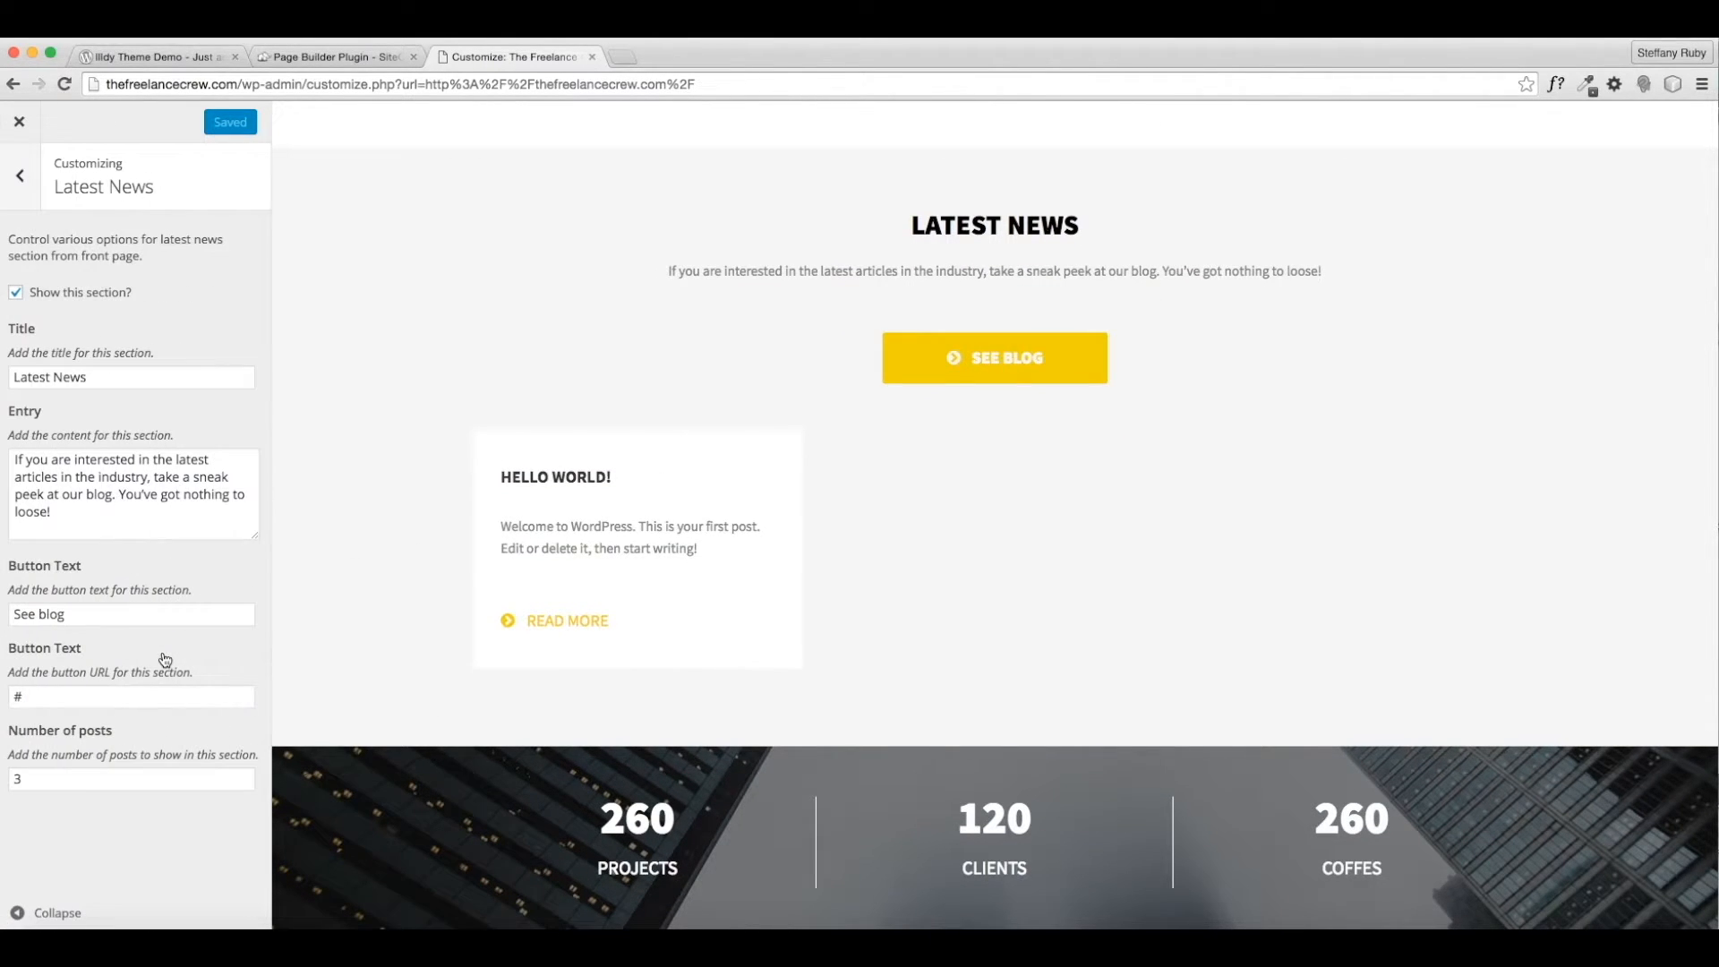
pyautogui.click(56, 293)
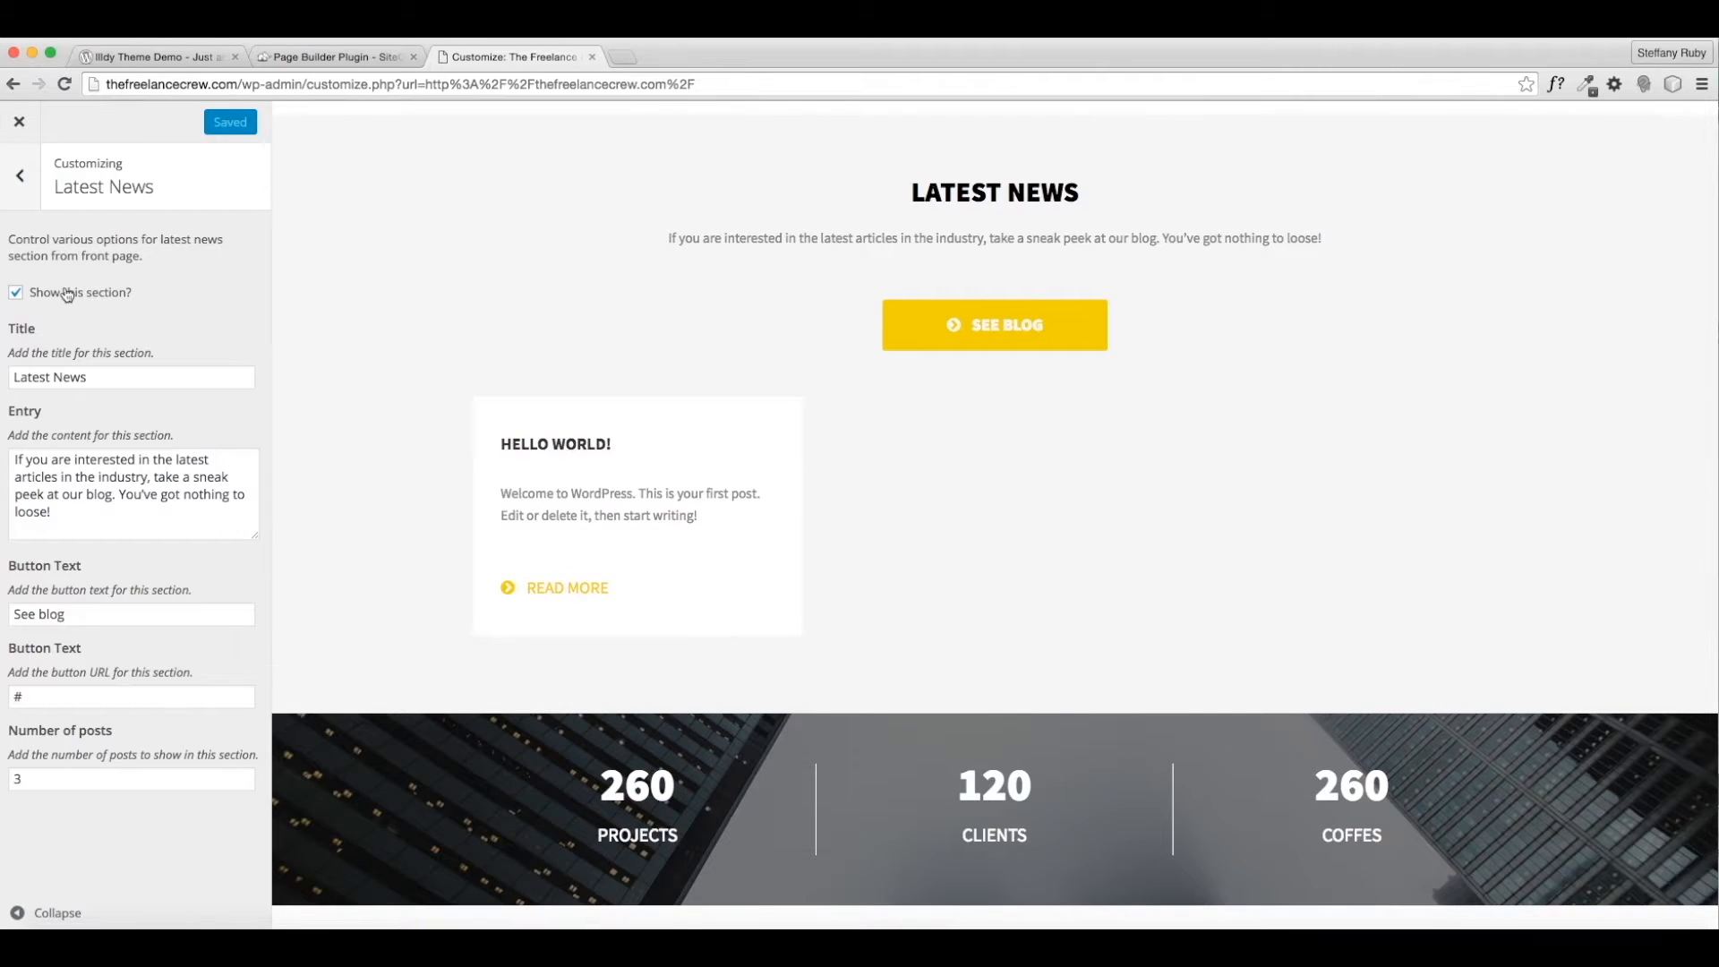
pyautogui.click(19, 176)
pyautogui.scroll(7, 741, 387)
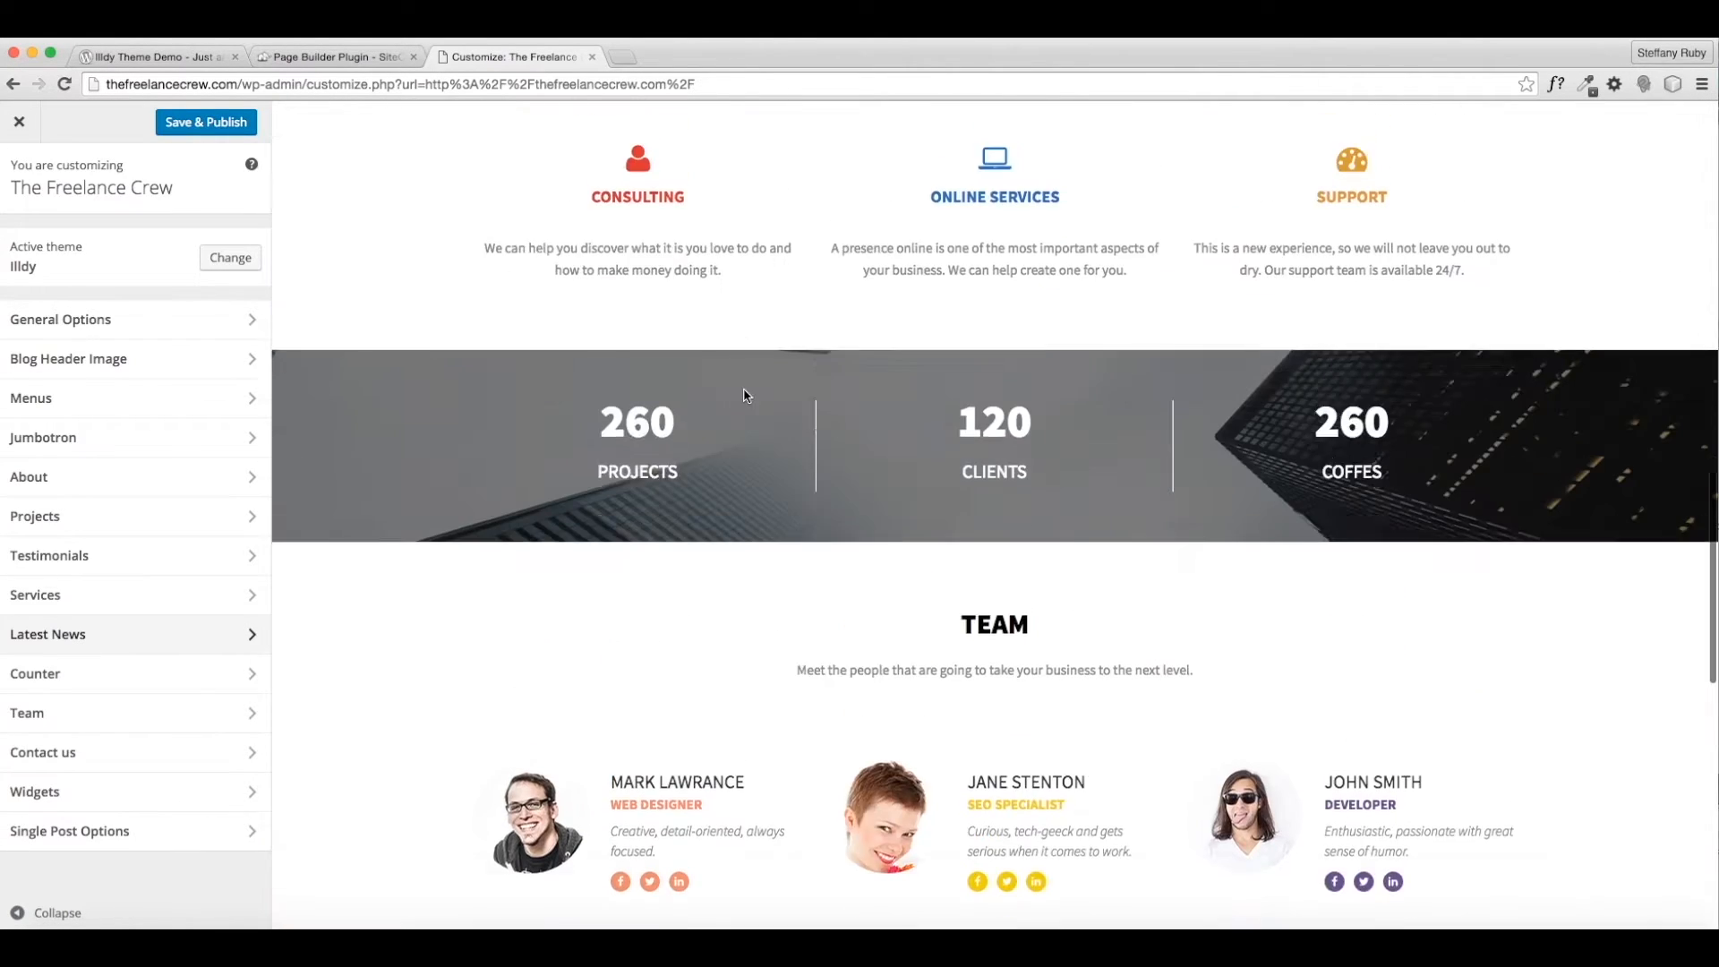
pyautogui.scroll(-5, 744, 397)
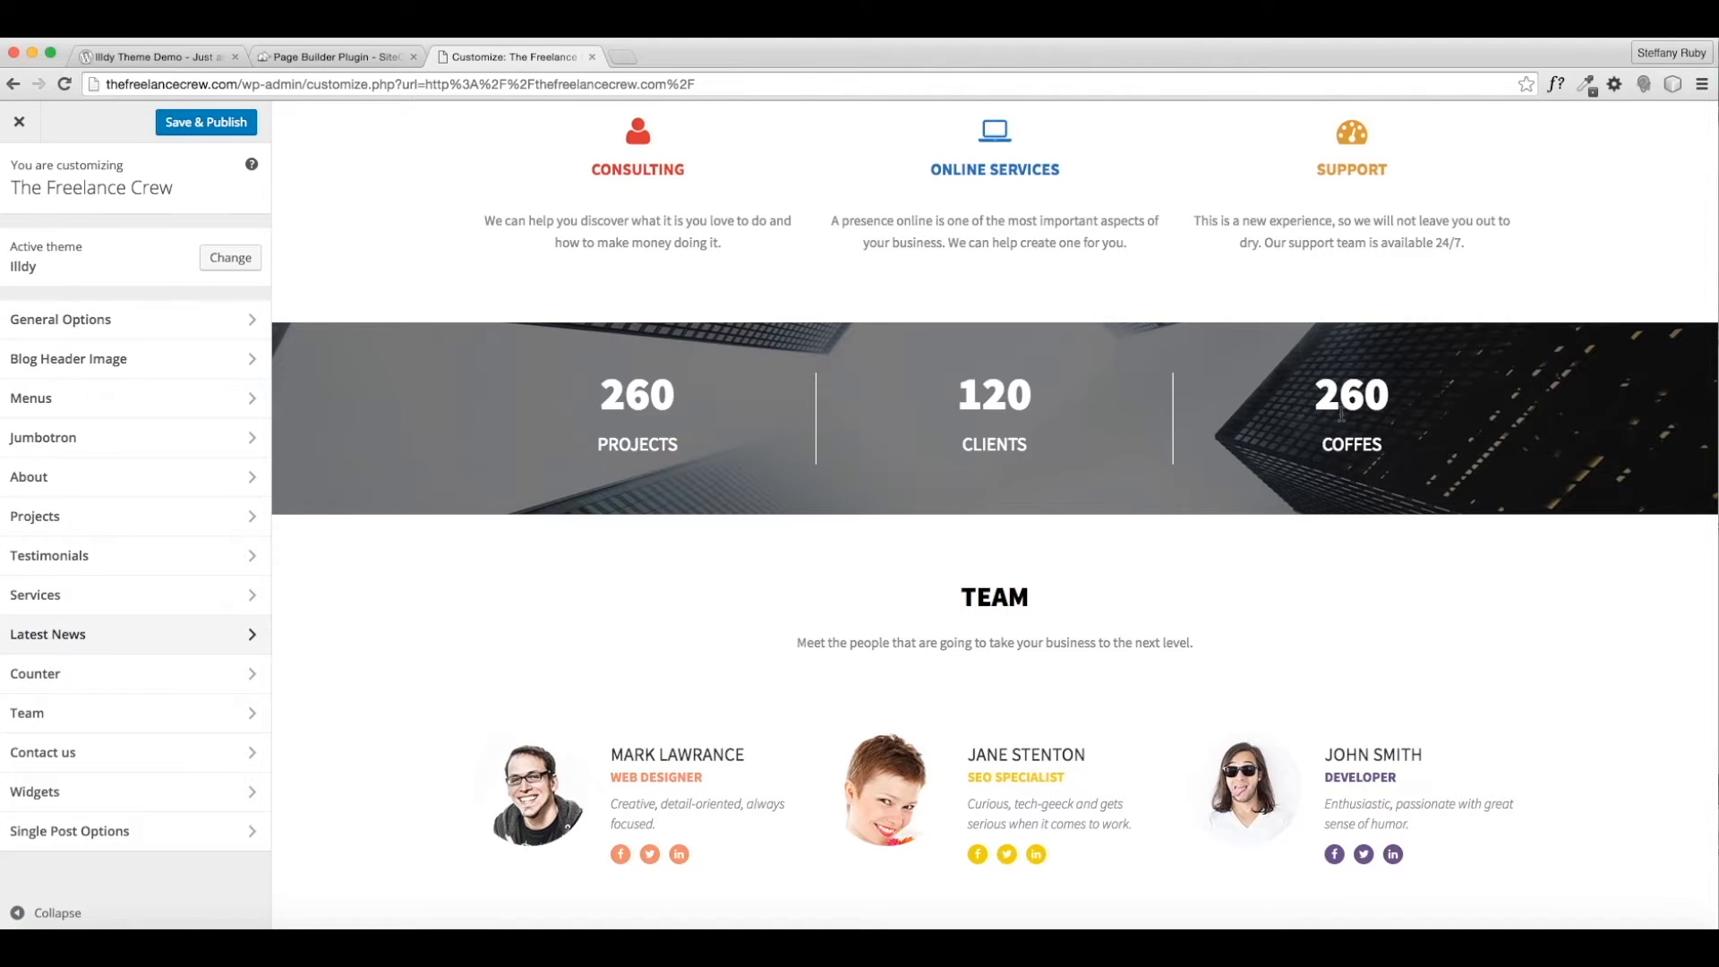
# Check the Counter section's general settings, then open its background settings.
pyautogui.click(219, 673)
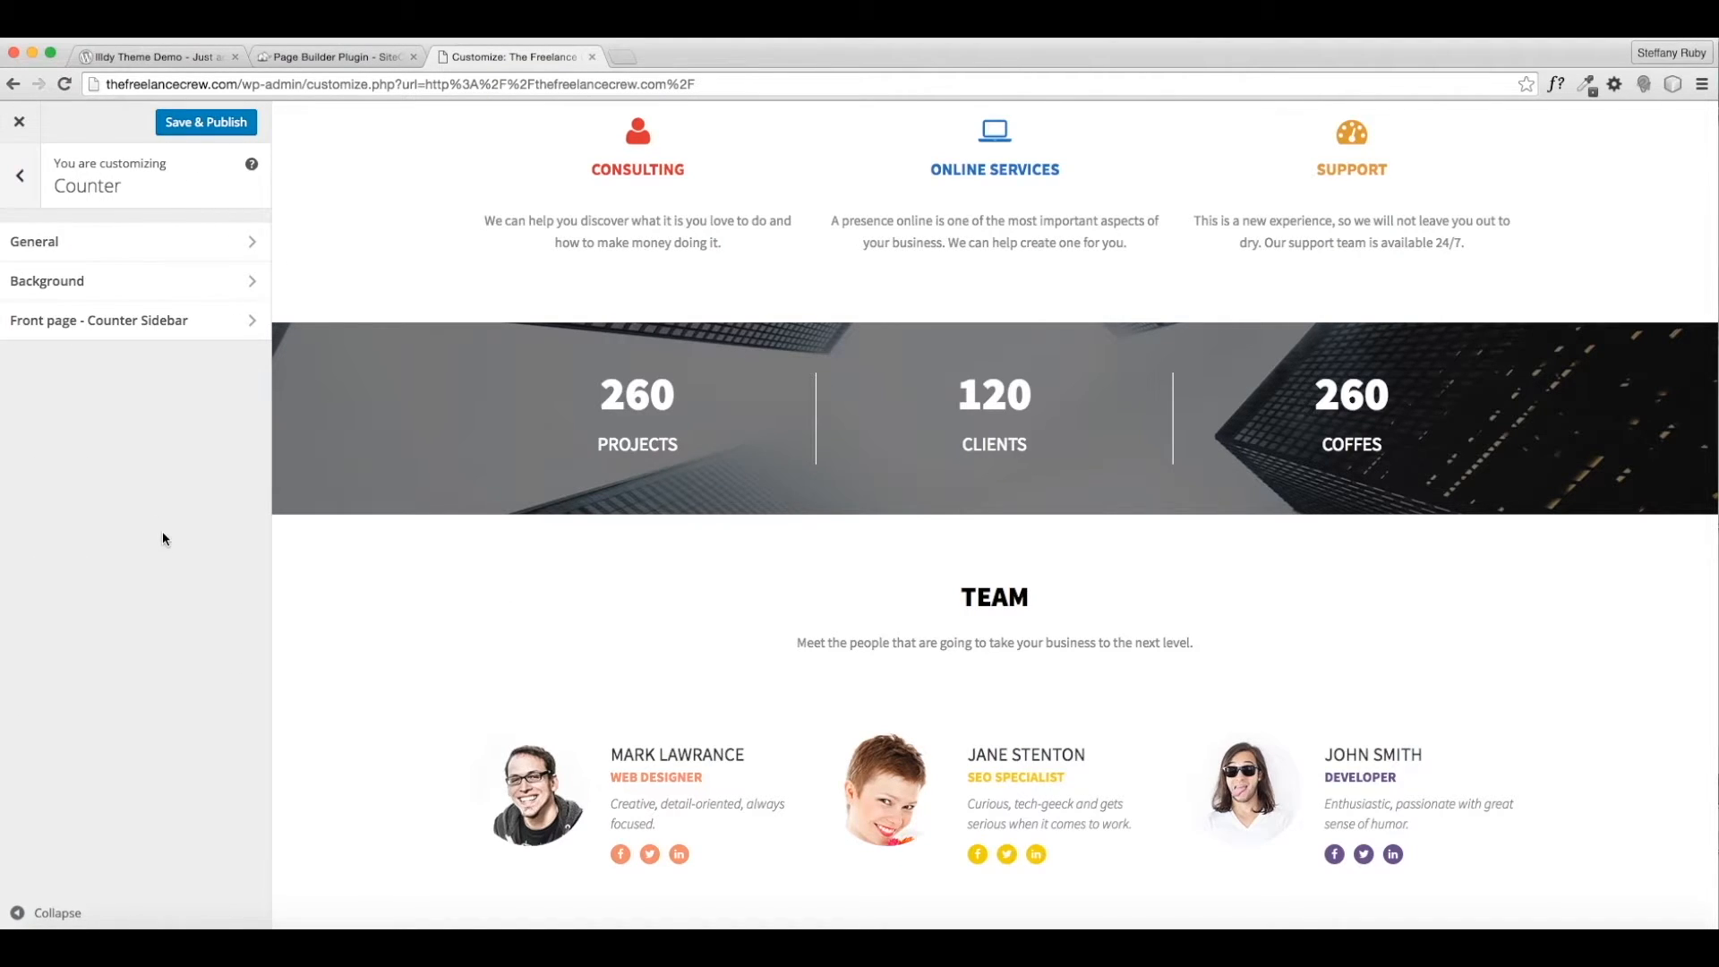
pyautogui.click(211, 254)
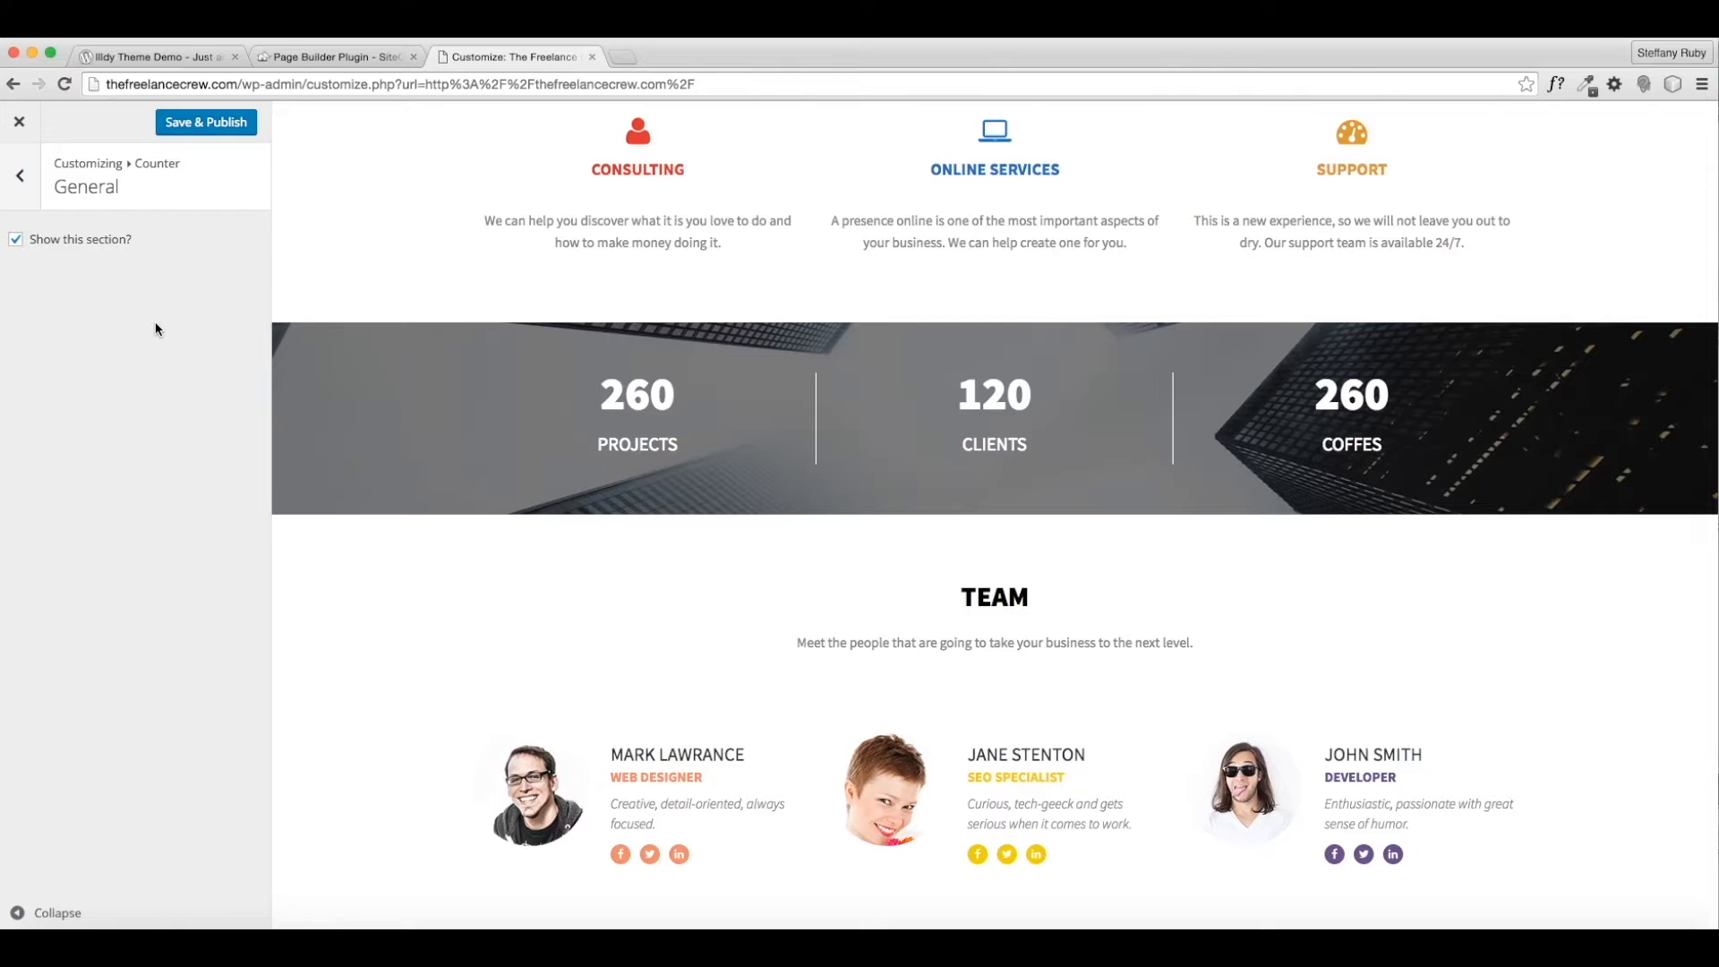
pyautogui.click(41, 188)
pyautogui.click(202, 287)
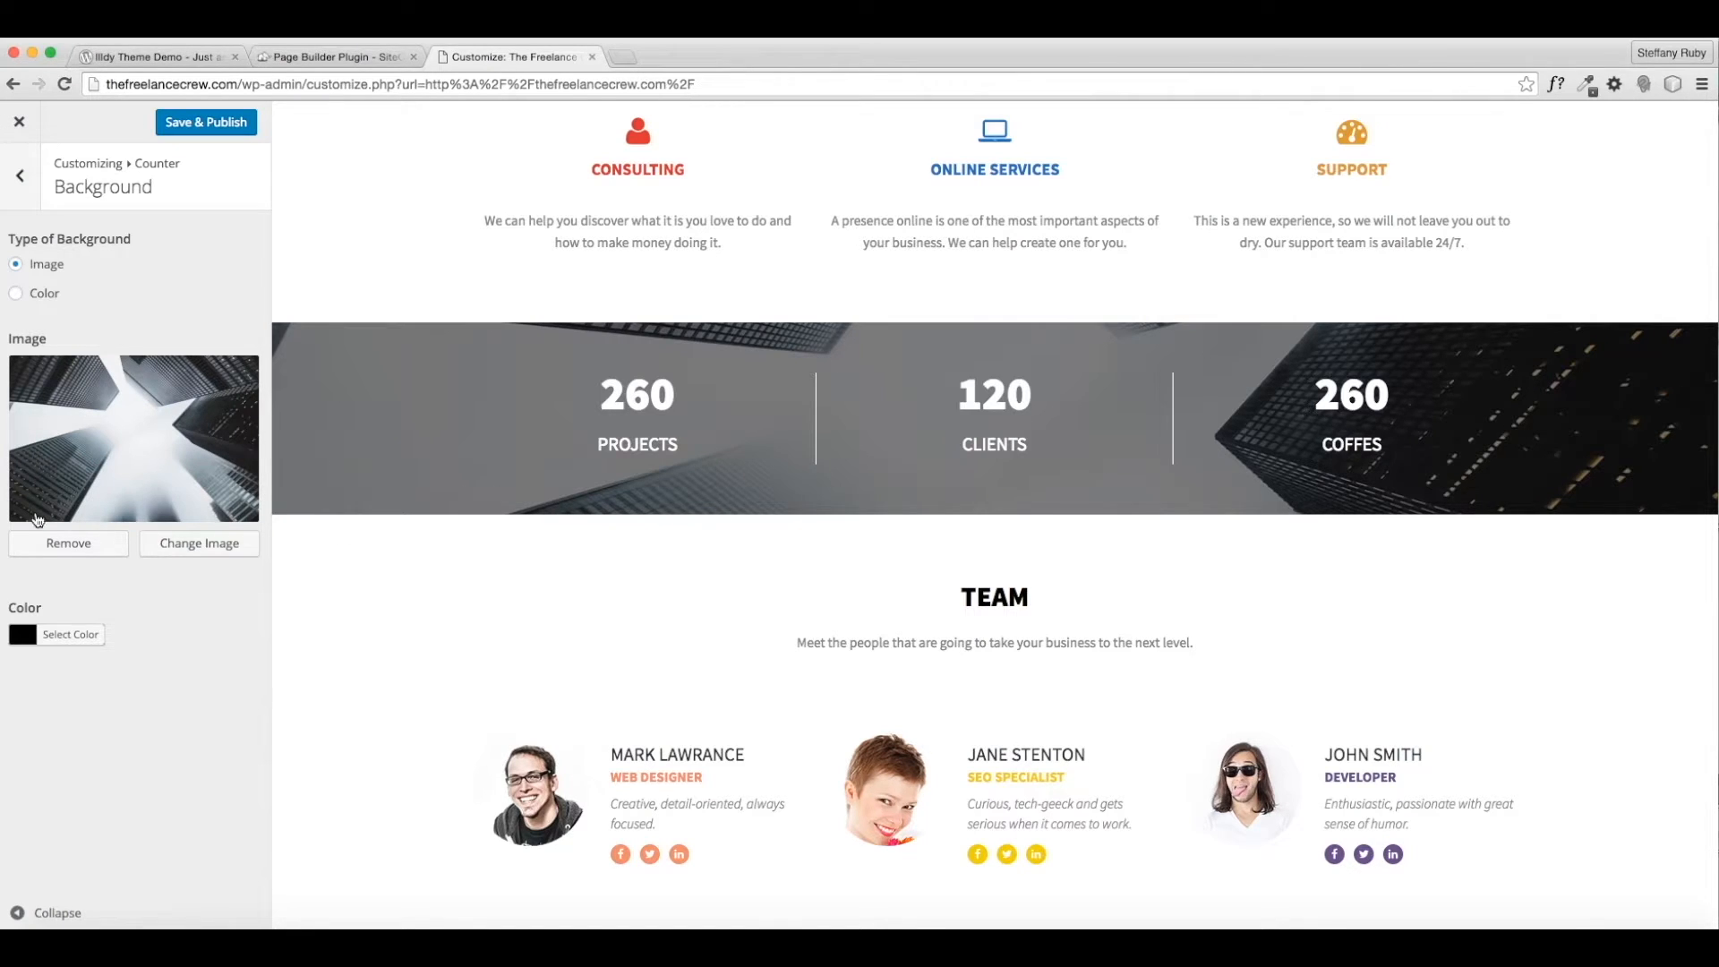
# Try cropped-freelance-crew-3.jpg from the media library as the Counter section's background image.
pyautogui.click(196, 546)
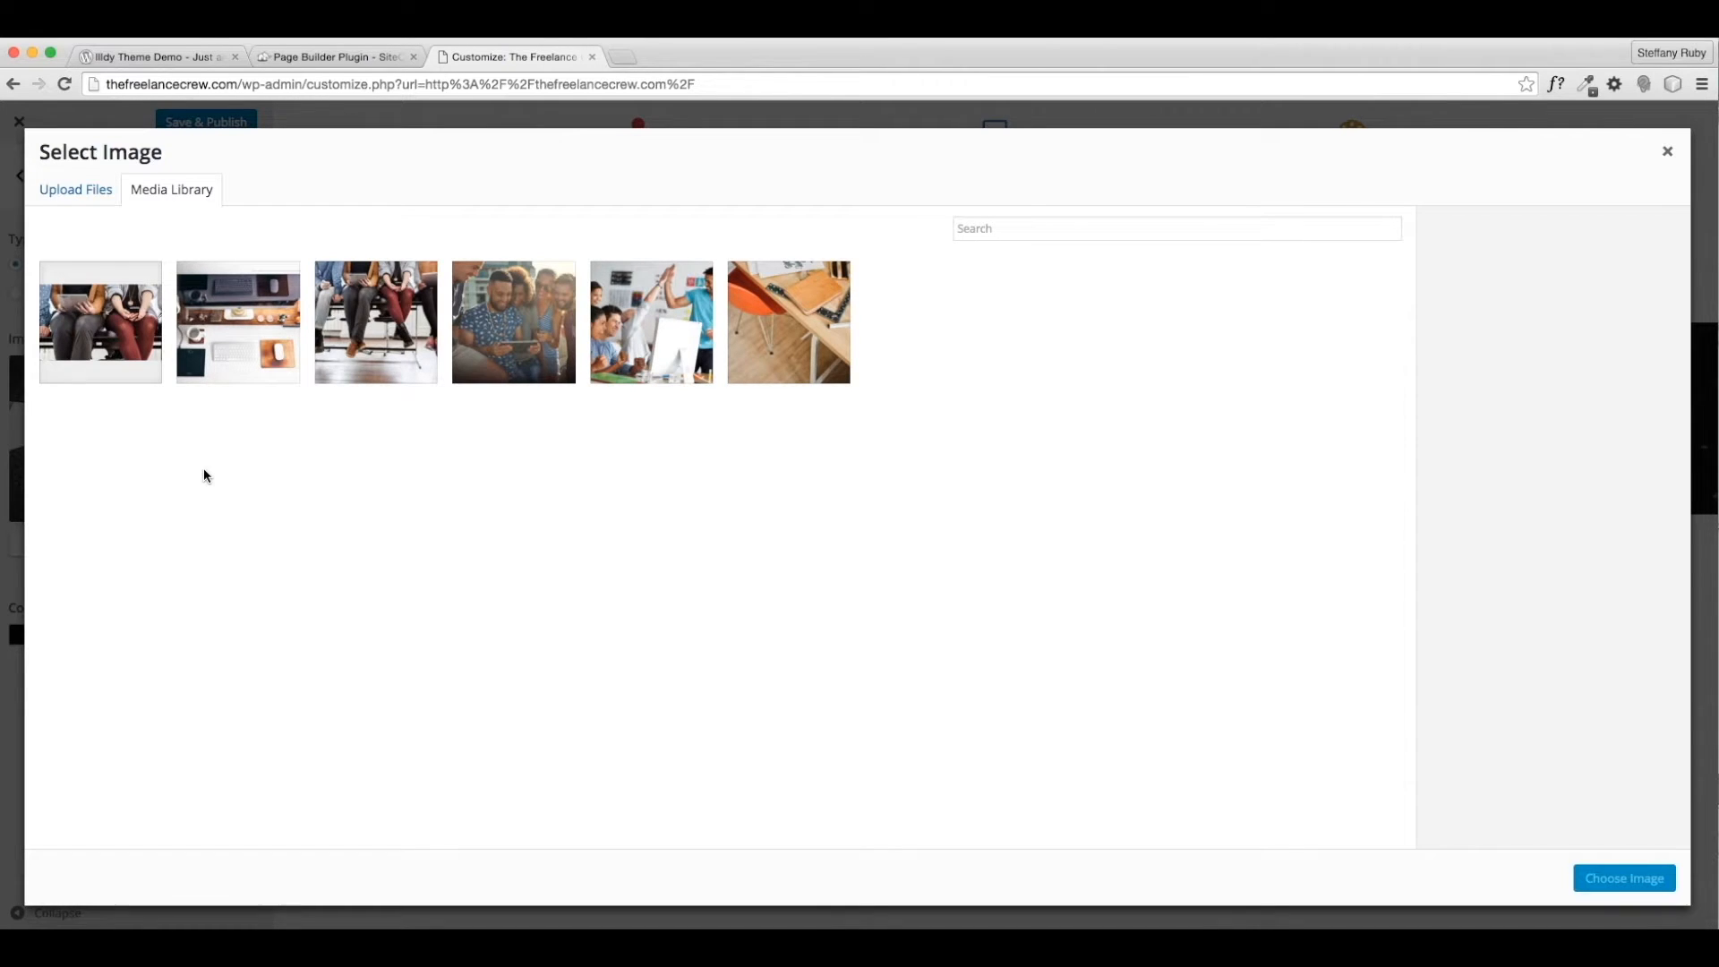
pyautogui.click(119, 329)
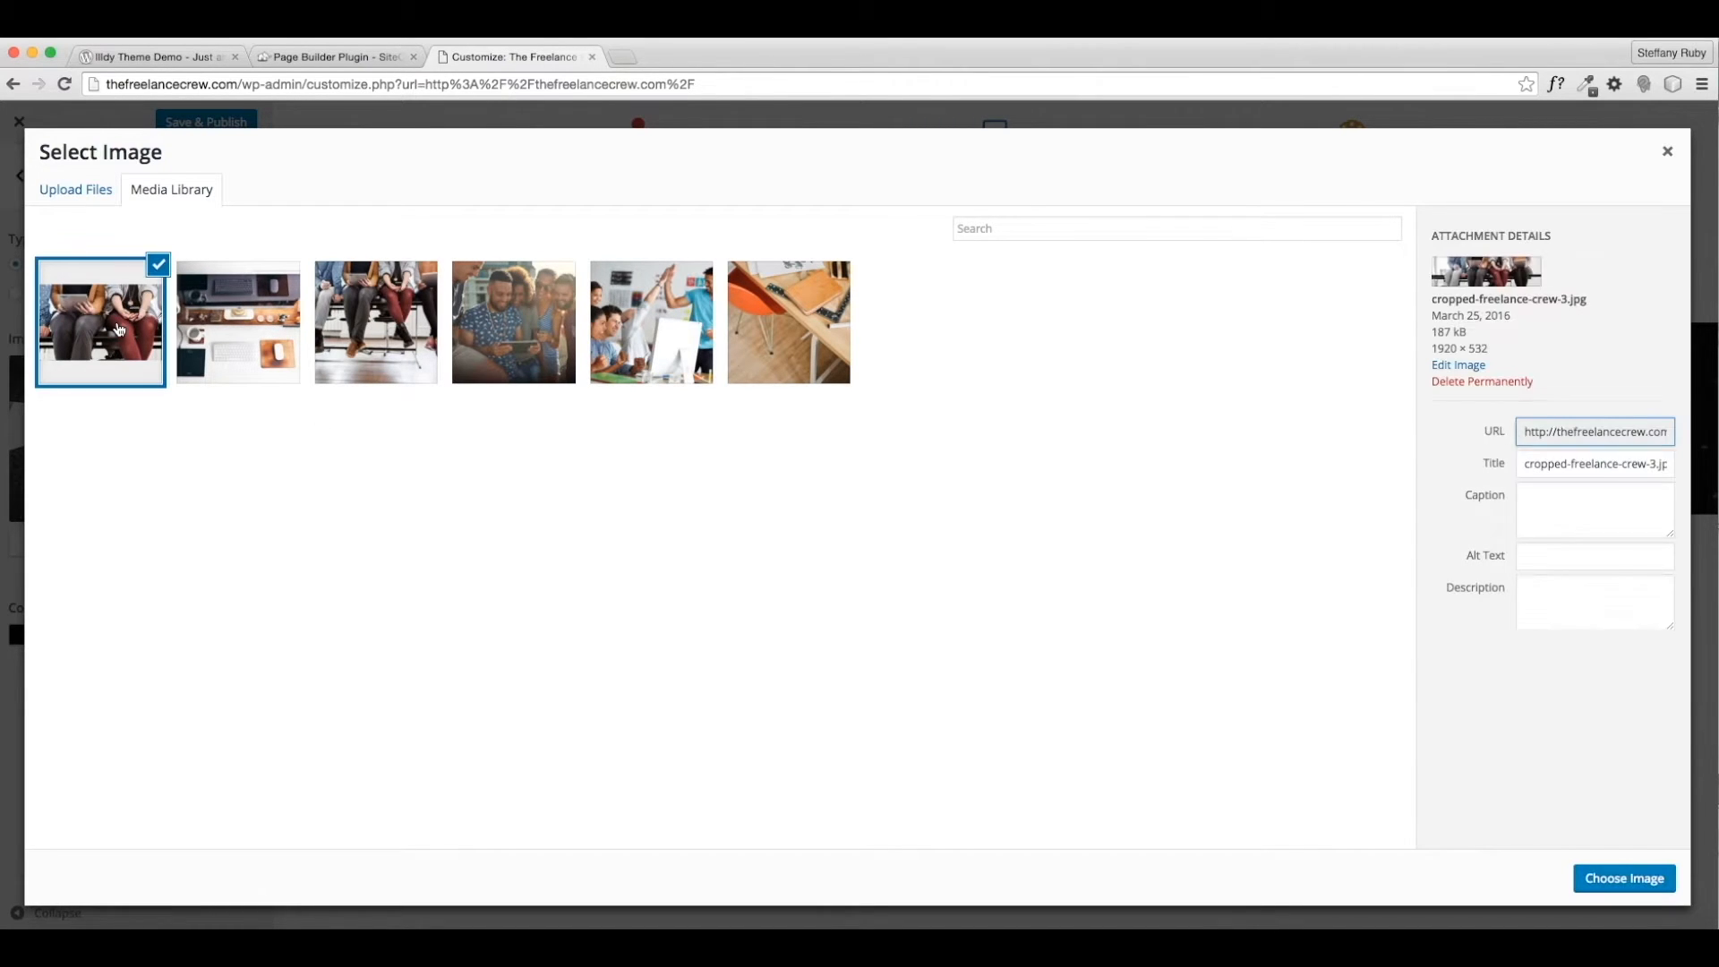
pyautogui.click(1625, 878)
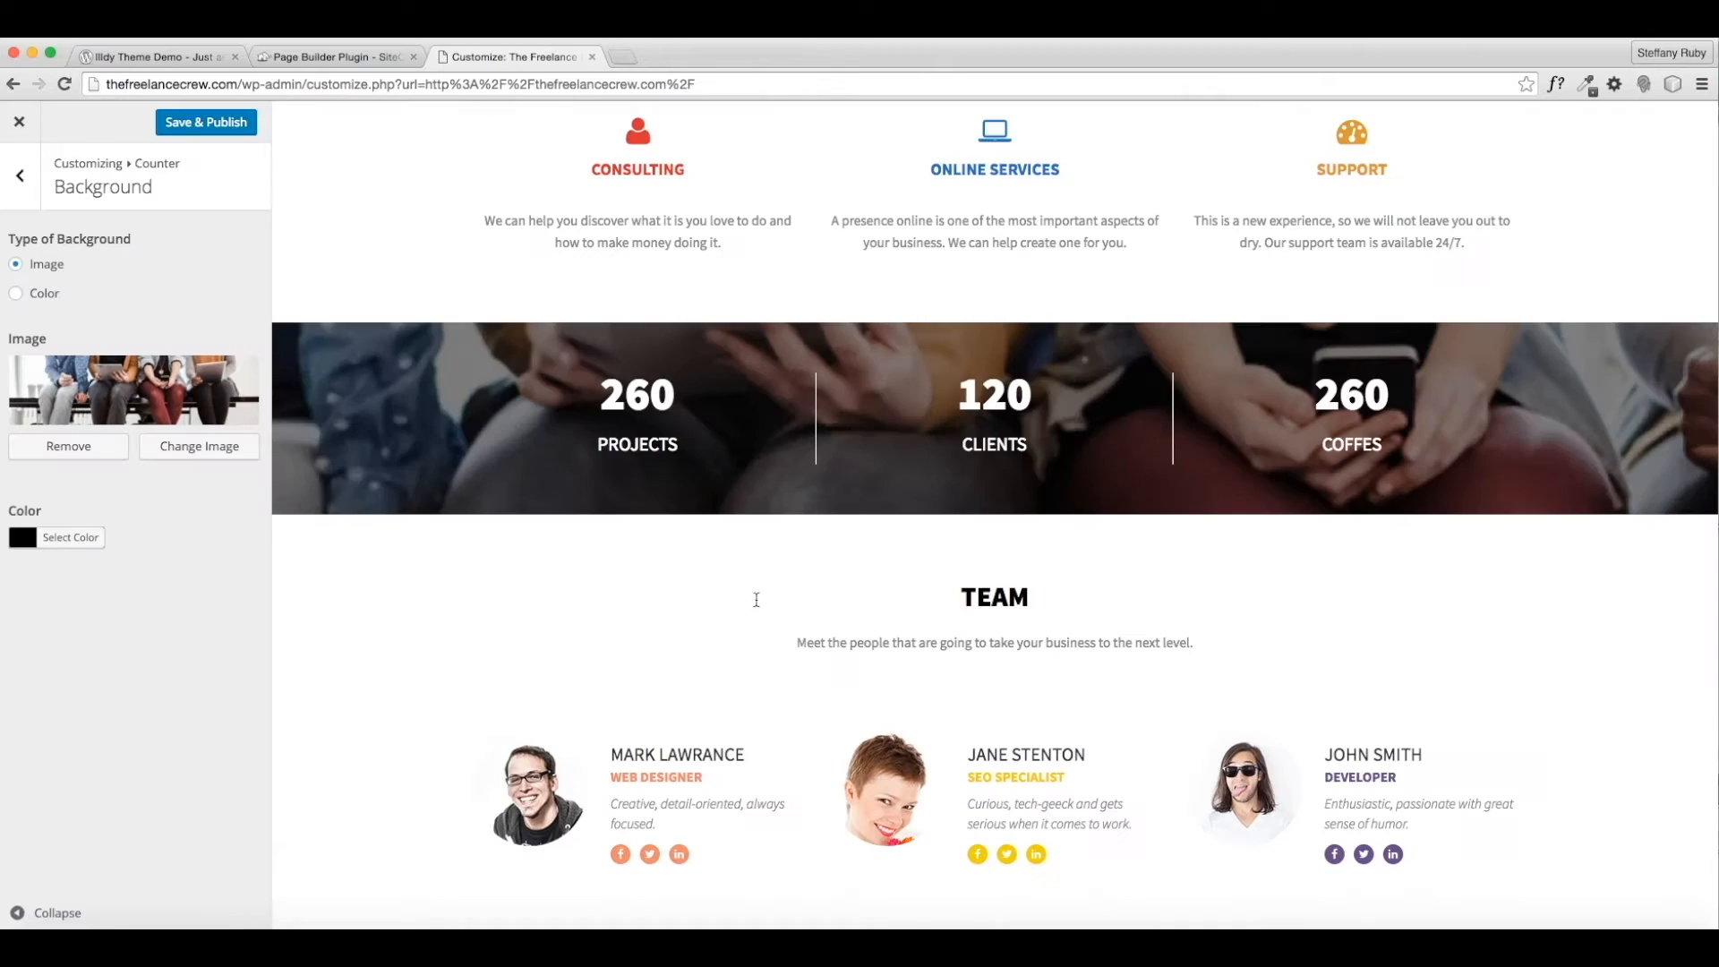
# Try the uncropped photo of the seated group as the Counter section's background image.
pyautogui.click(120, 437)
pyautogui.click(184, 410)
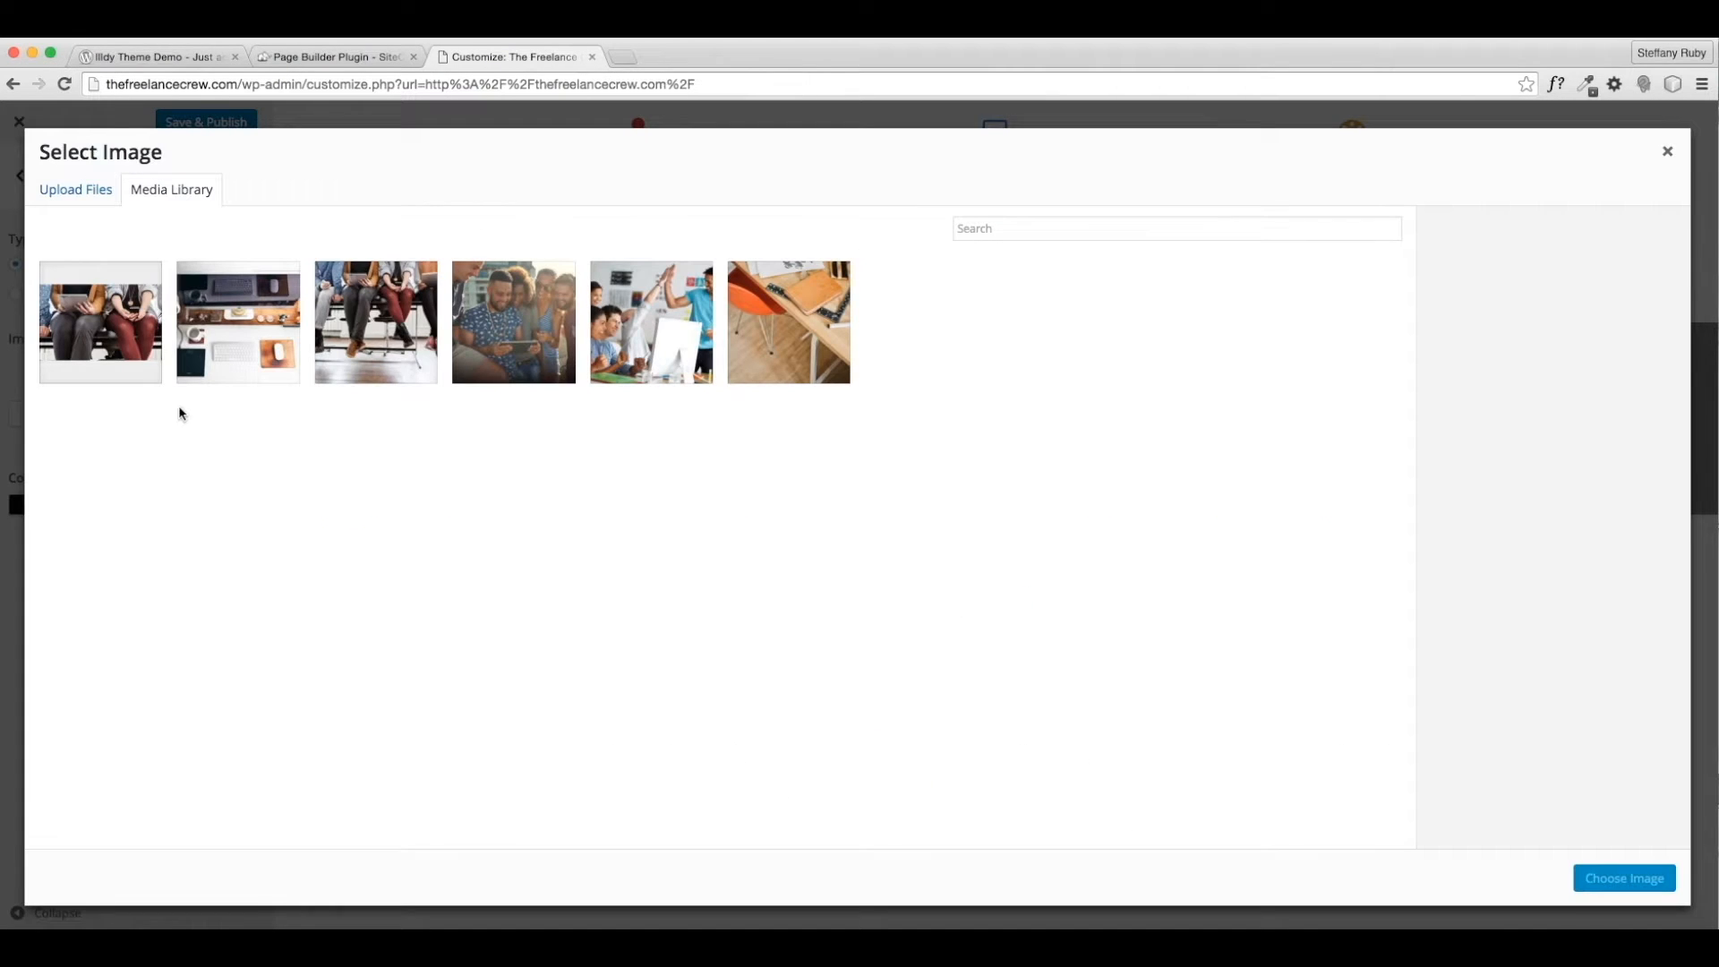
pyautogui.click(387, 331)
pyautogui.click(1626, 878)
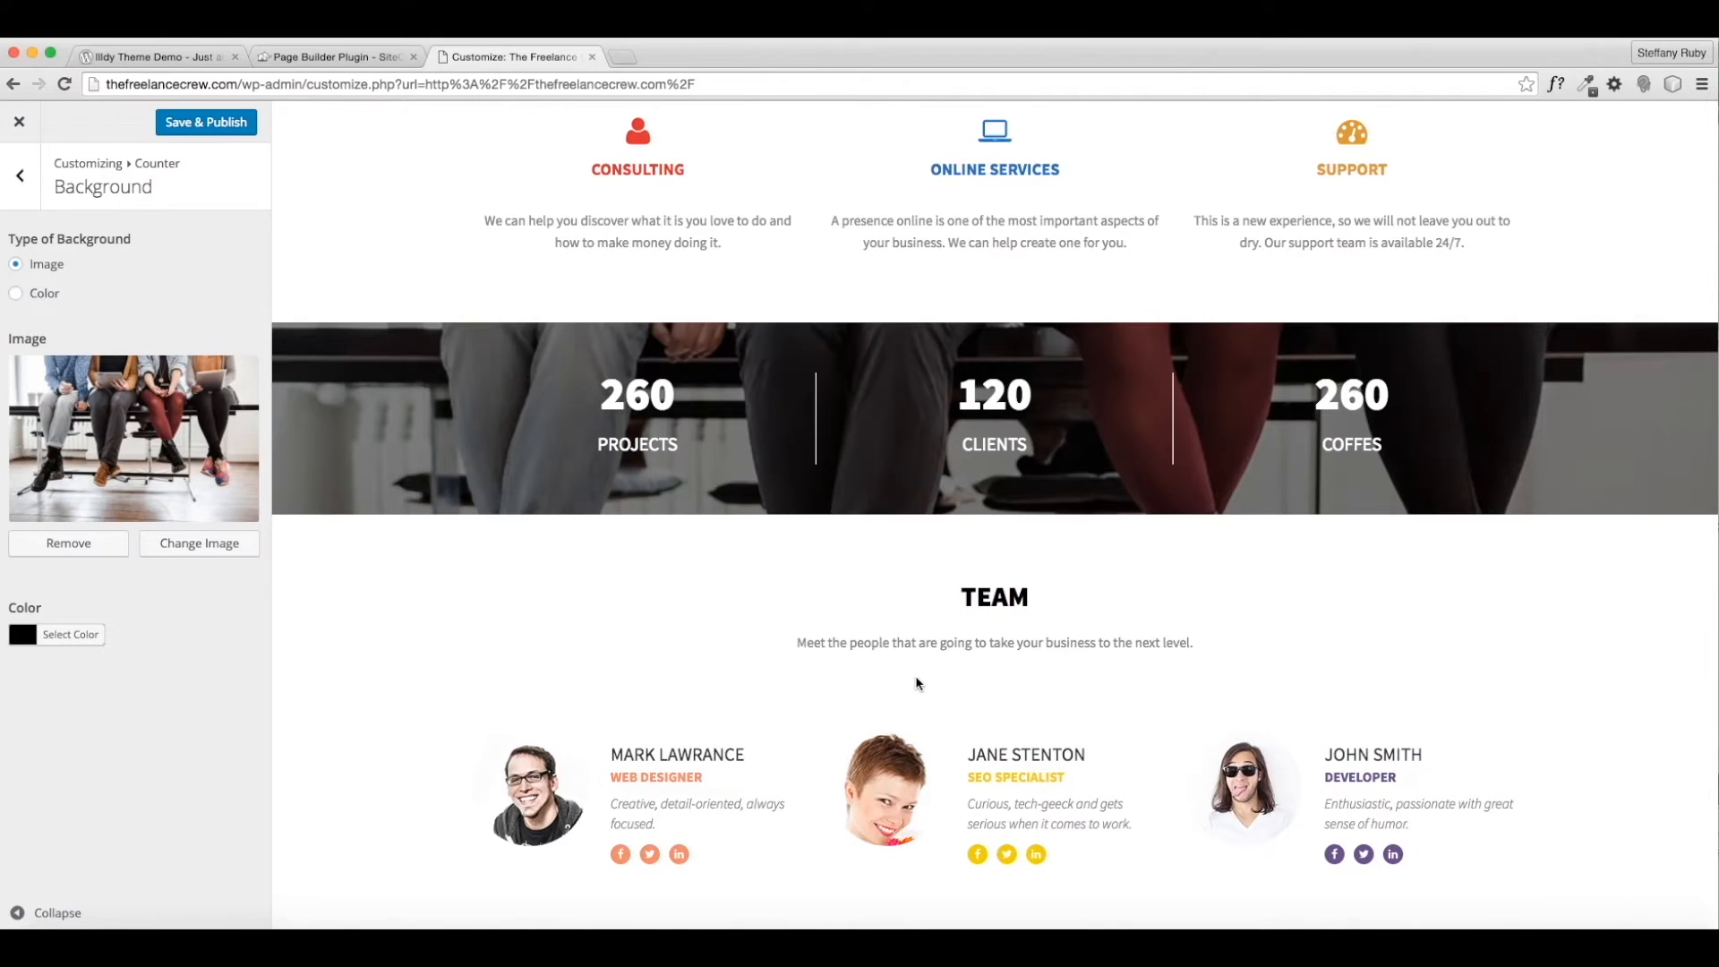
# Change the Counter section's background image to webcomp.jpg from the media library.
pyautogui.click(128, 546)
pyautogui.click(184, 414)
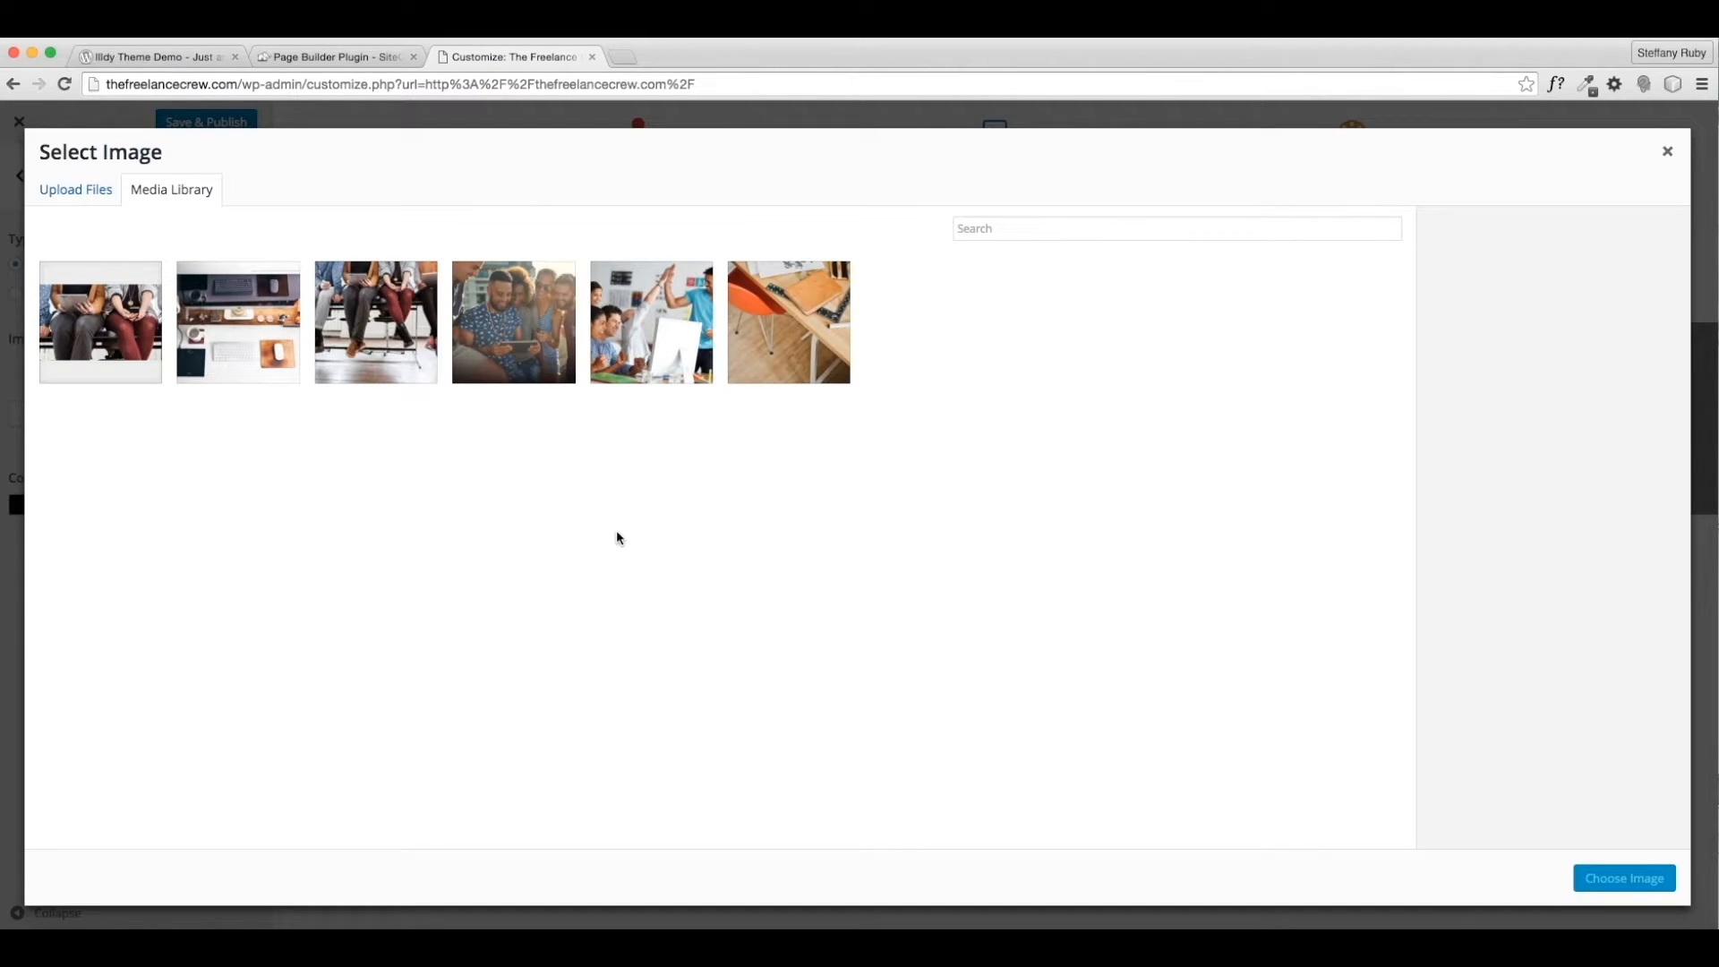
pyautogui.click(262, 365)
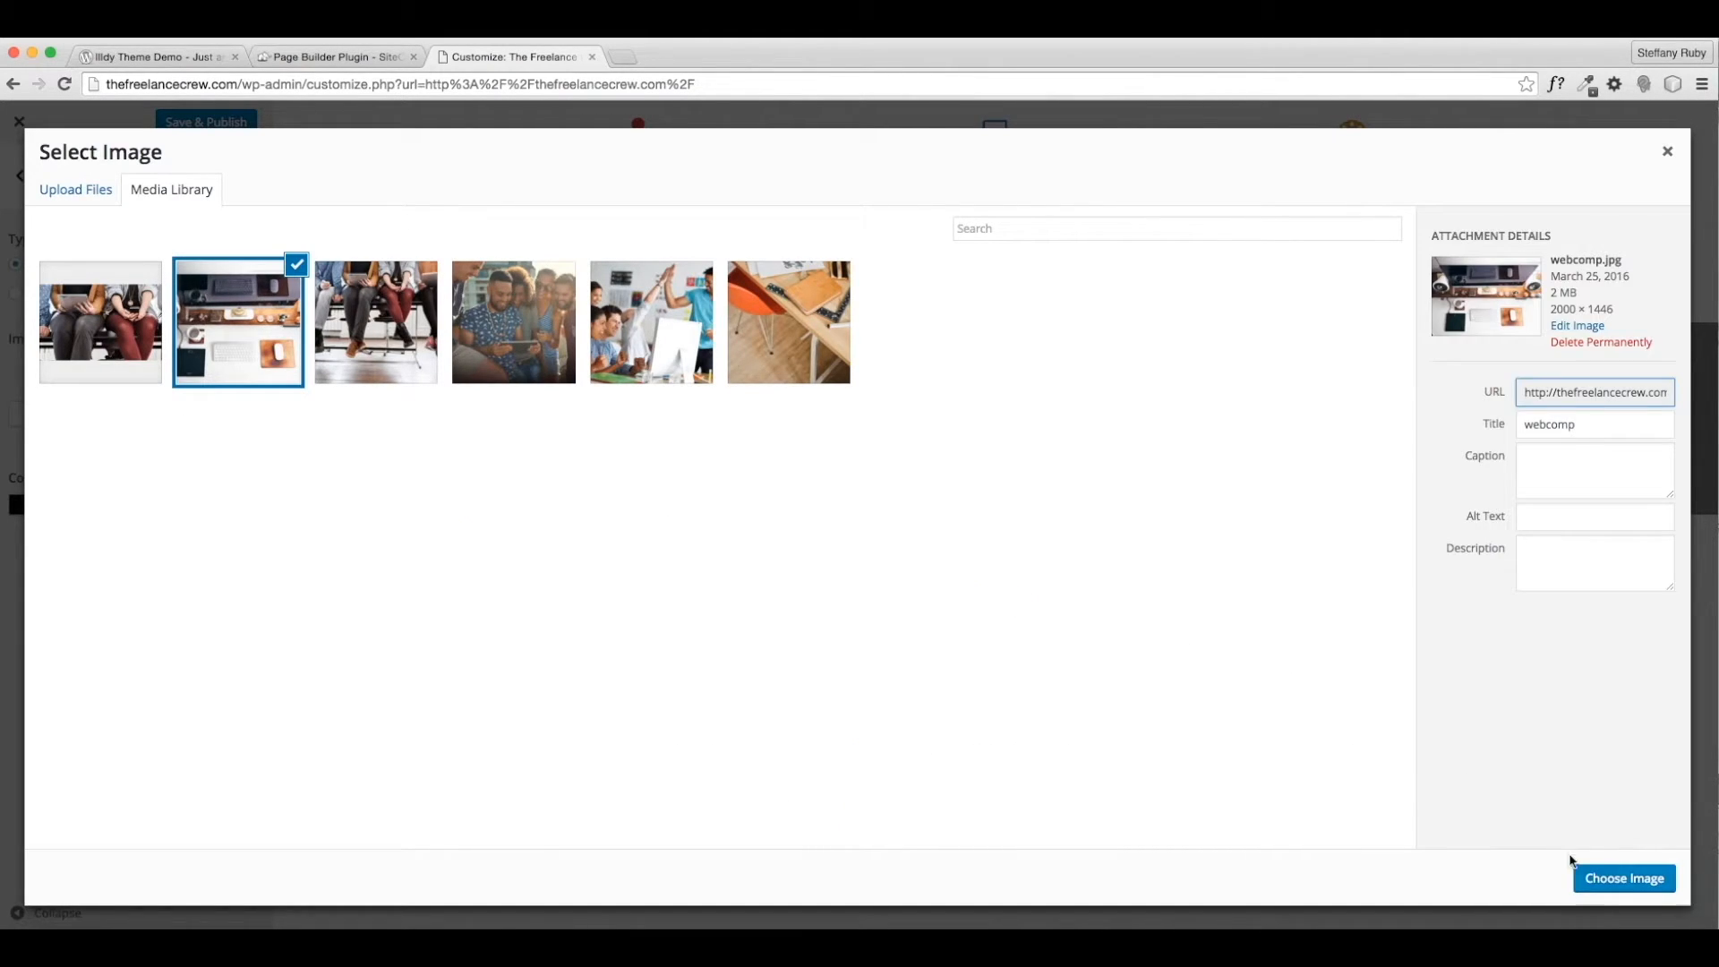
pyautogui.click(1594, 877)
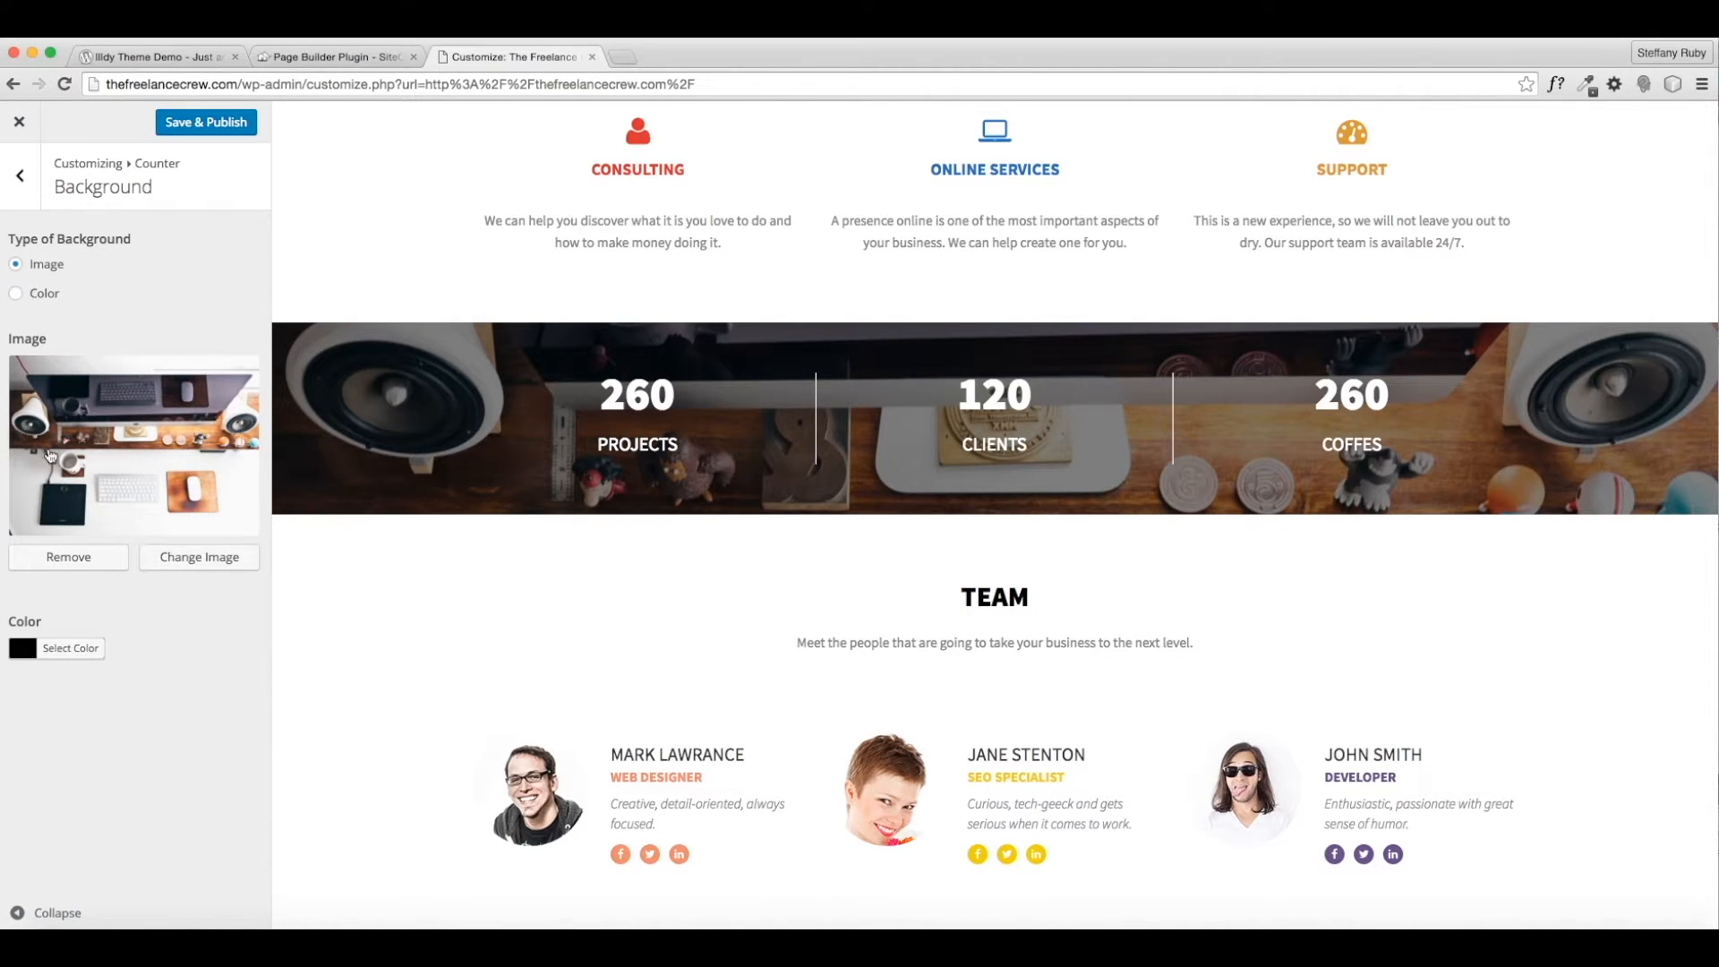
# Leave the Counter section's background settings and open its front page widget area.
pyautogui.click(19, 176)
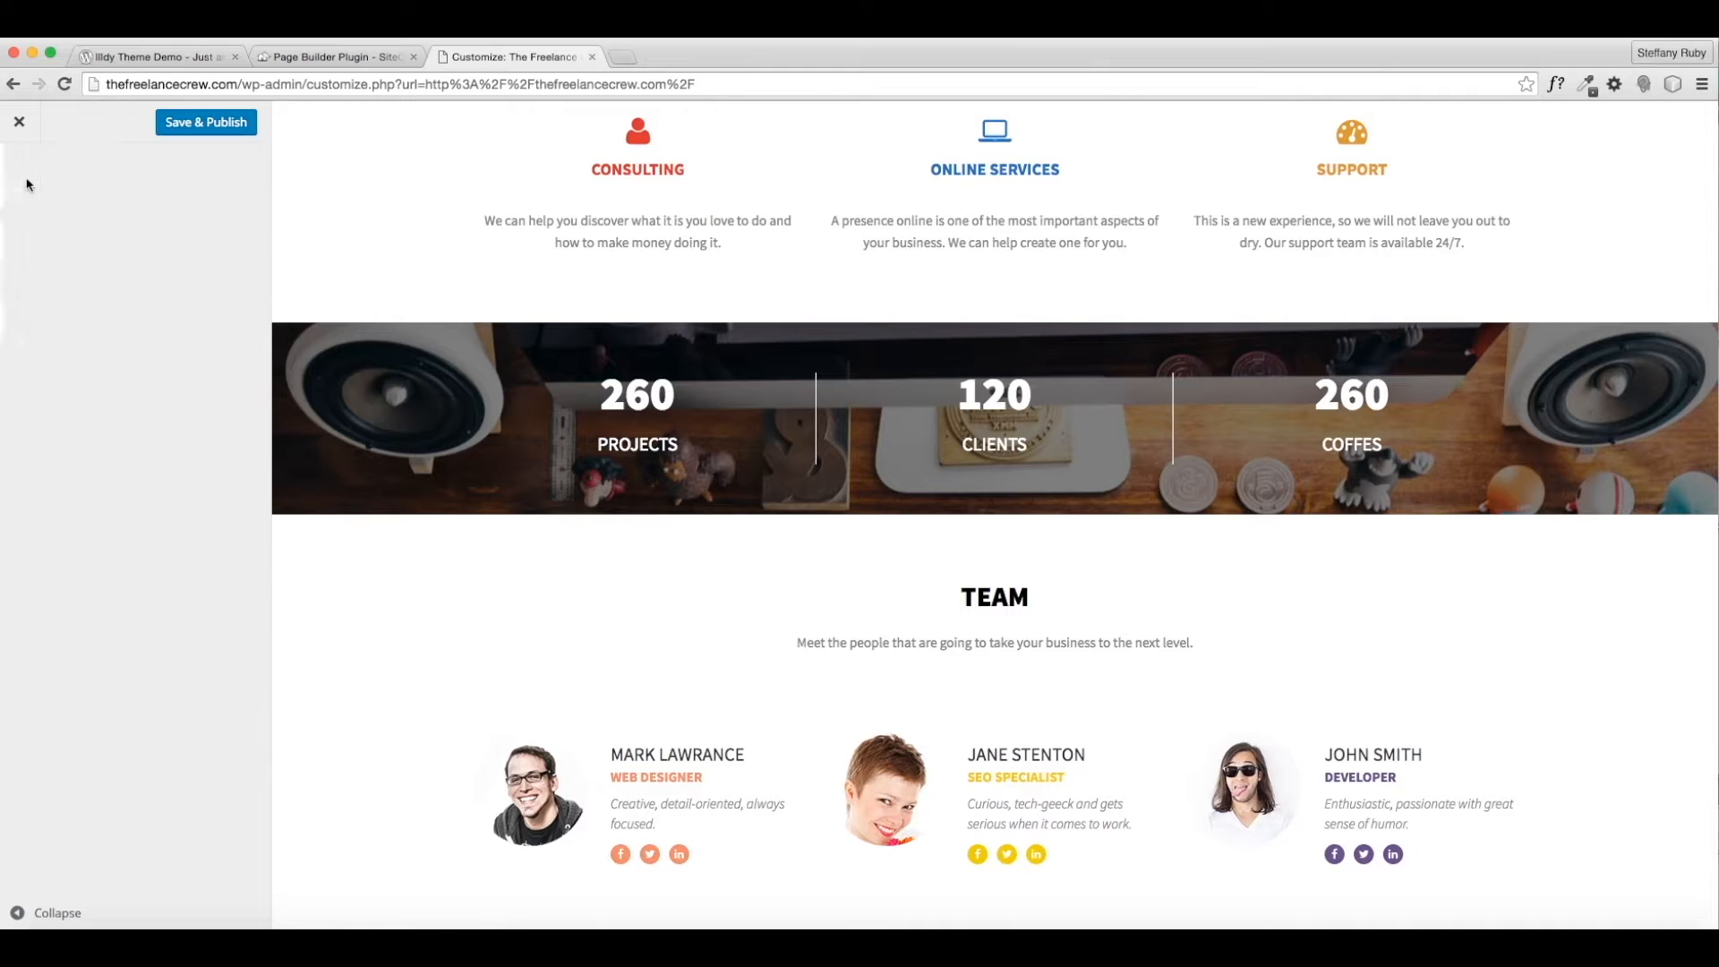
pyautogui.click(112, 320)
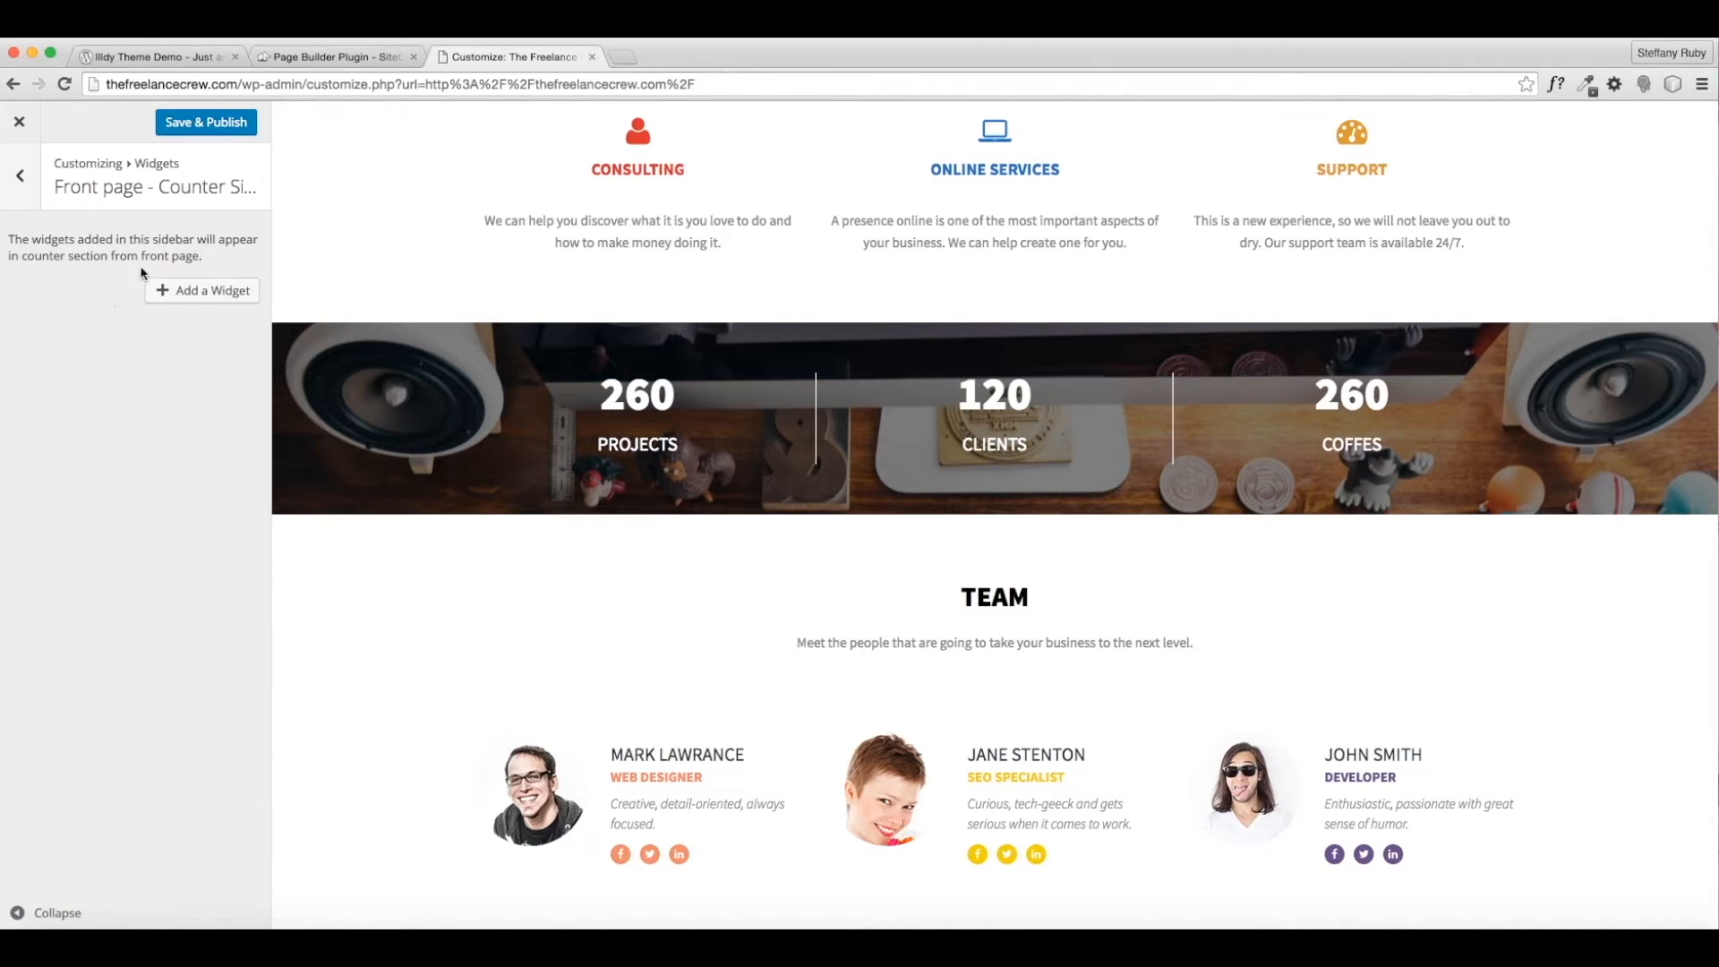
pyautogui.click(198, 291)
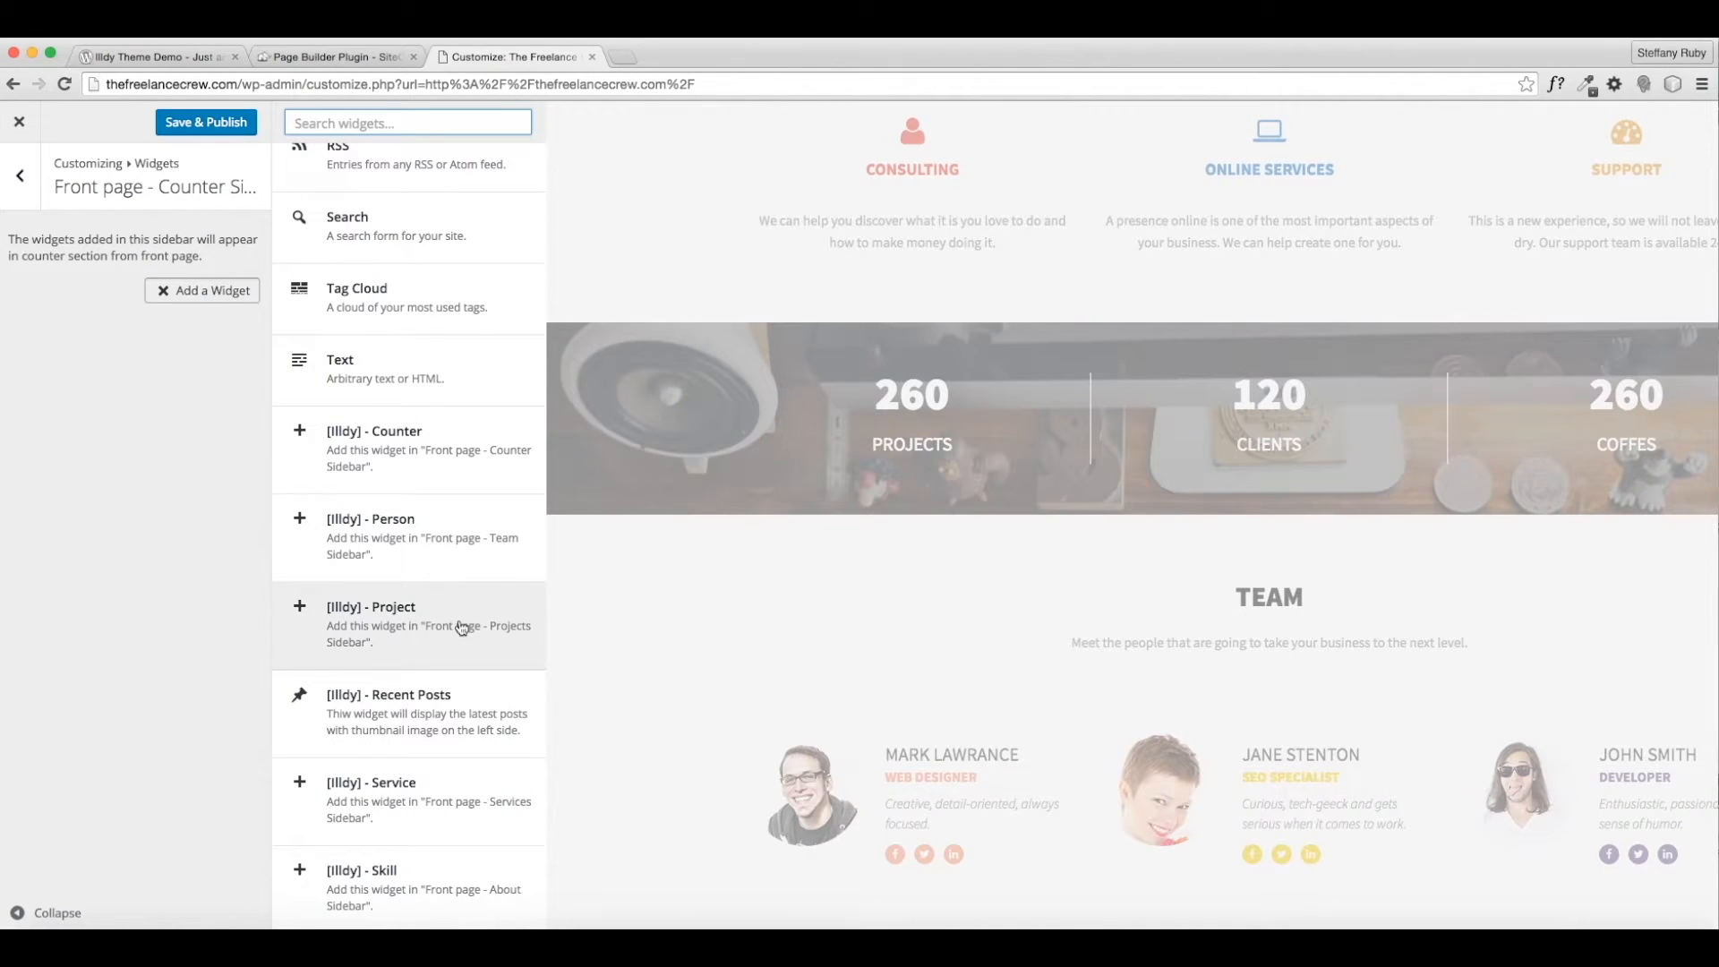
pyautogui.click(380, 437)
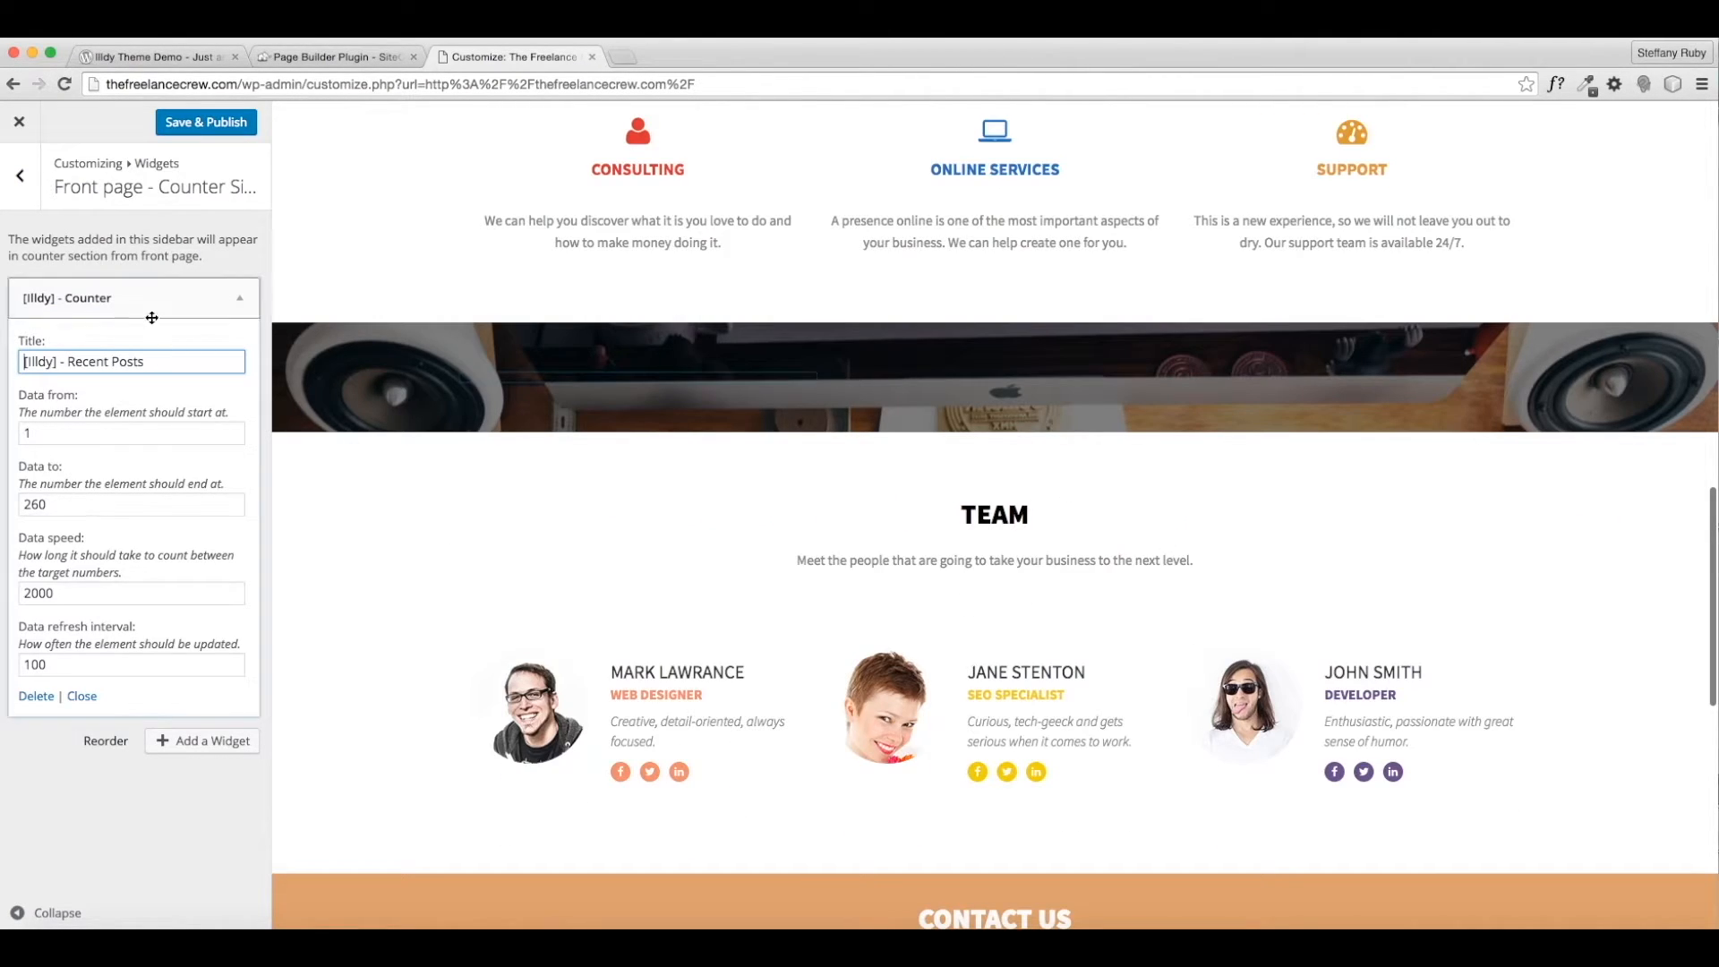
pyautogui.moveTo(161, 366); pyautogui.dragTo(21, 362)
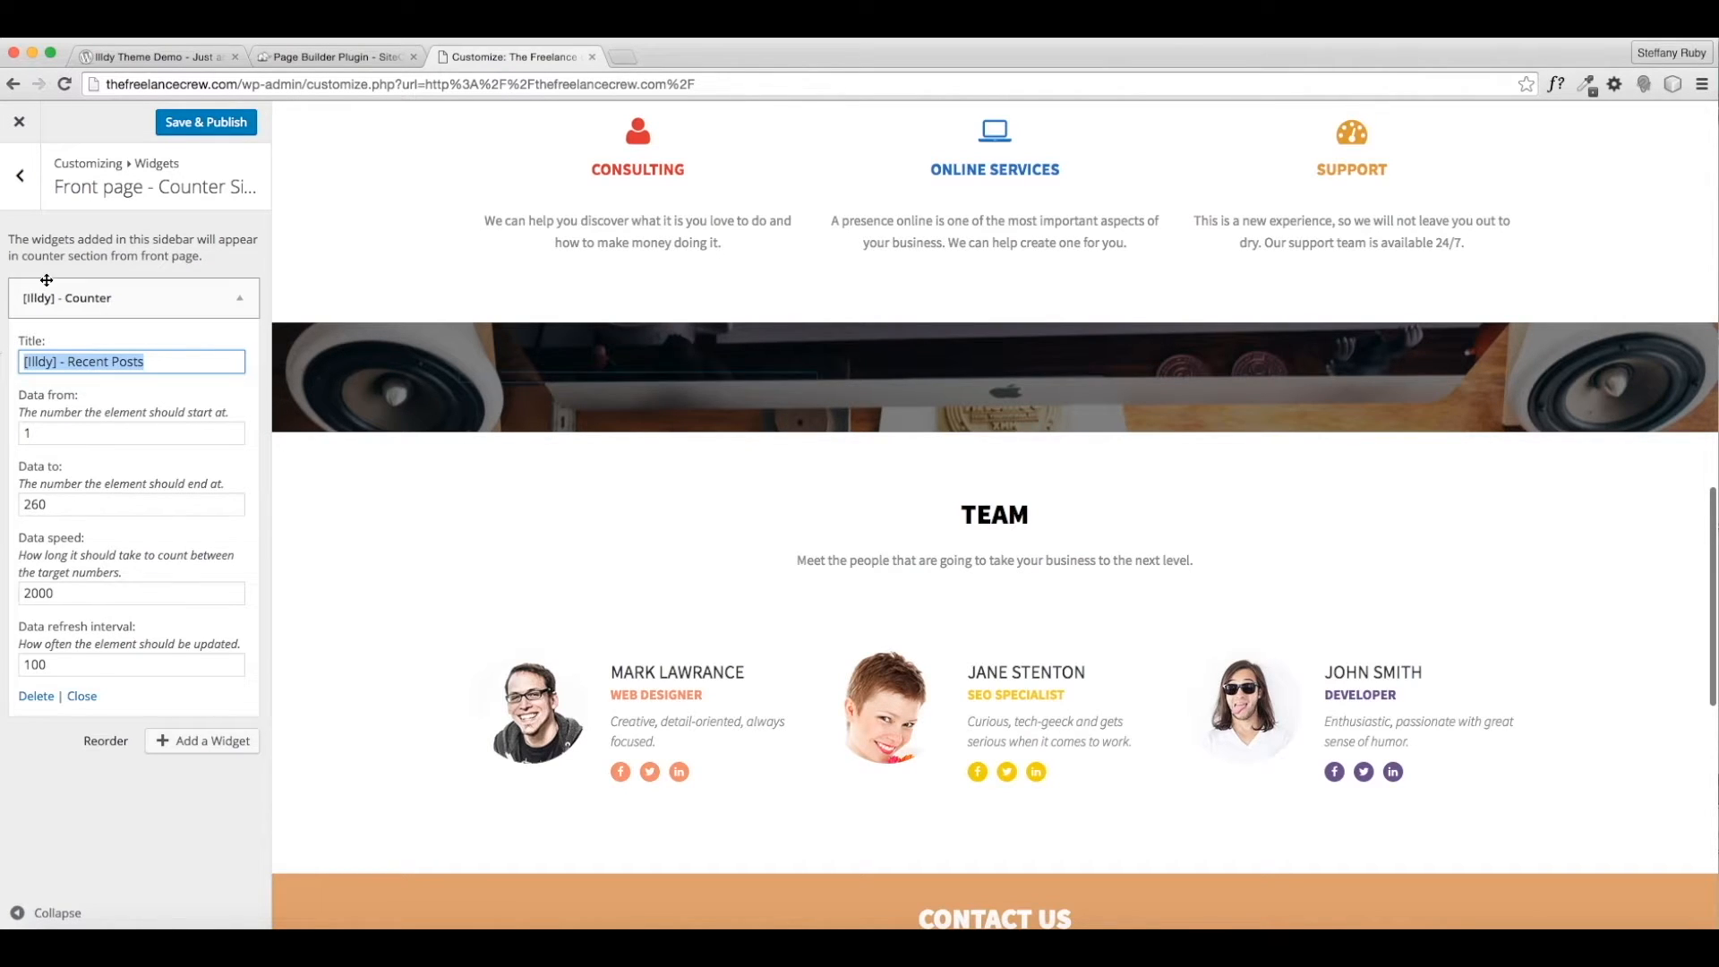
pyautogui.click(36, 704)
pyautogui.click(35, 703)
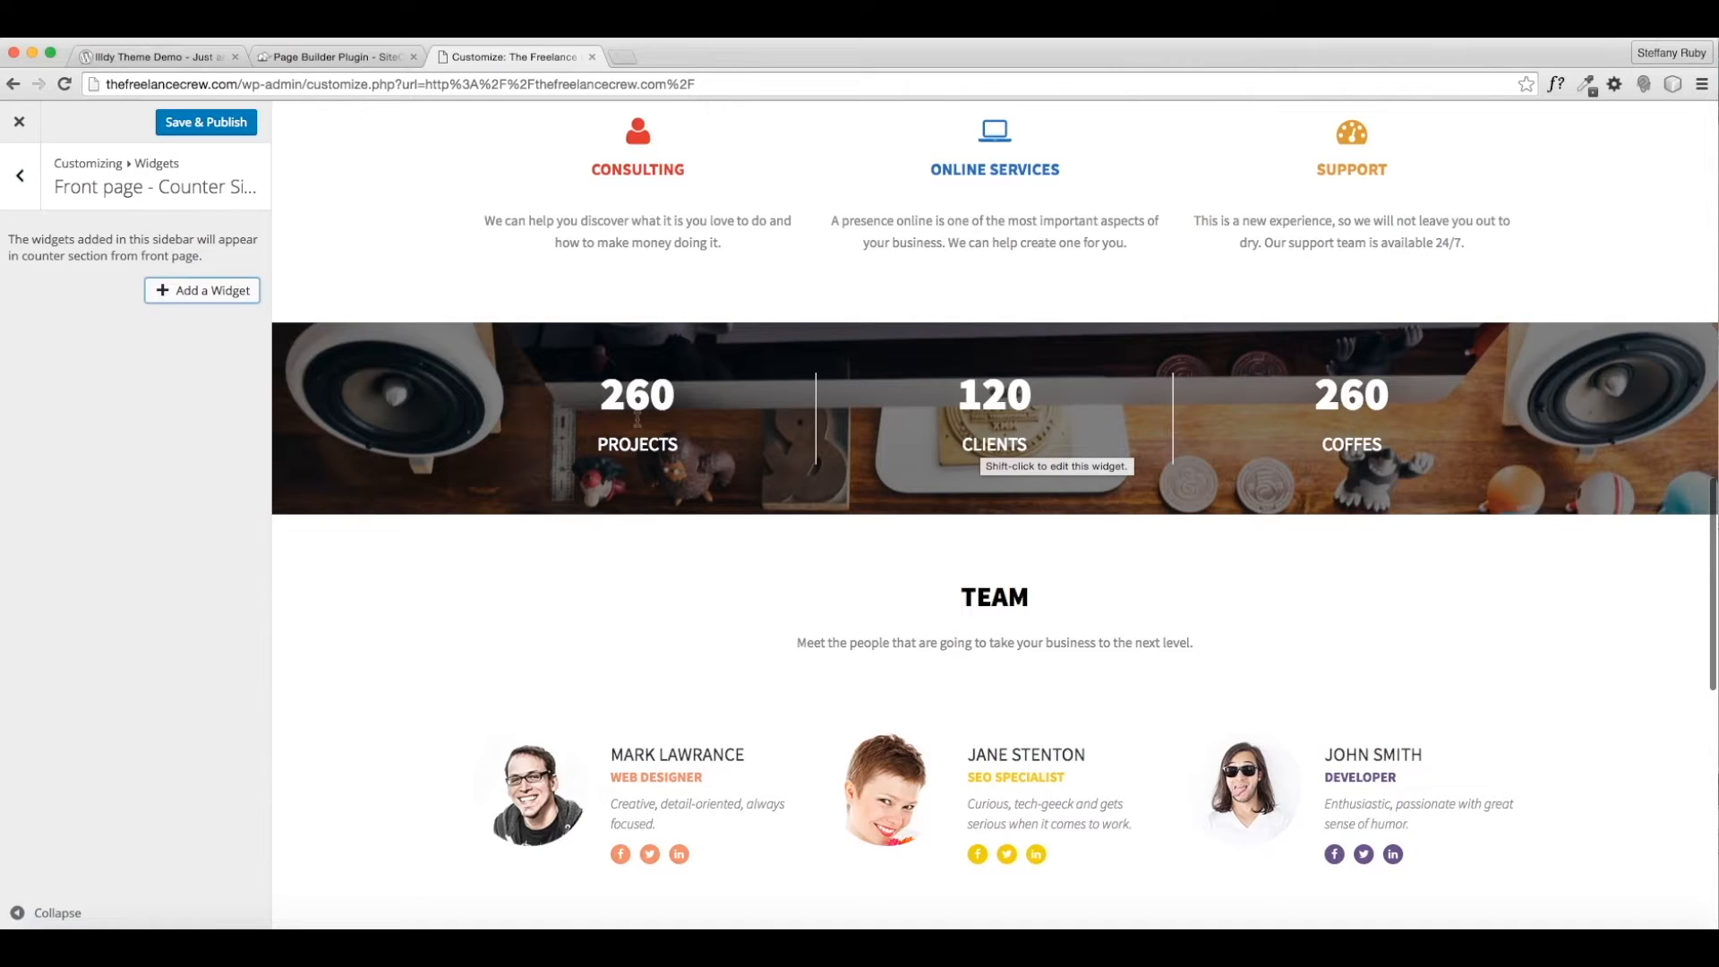
# Add an [Illdy] - Counter widget to the front page Counter Sidebar and title it PROJECTS.
pyautogui.click(249, 289)
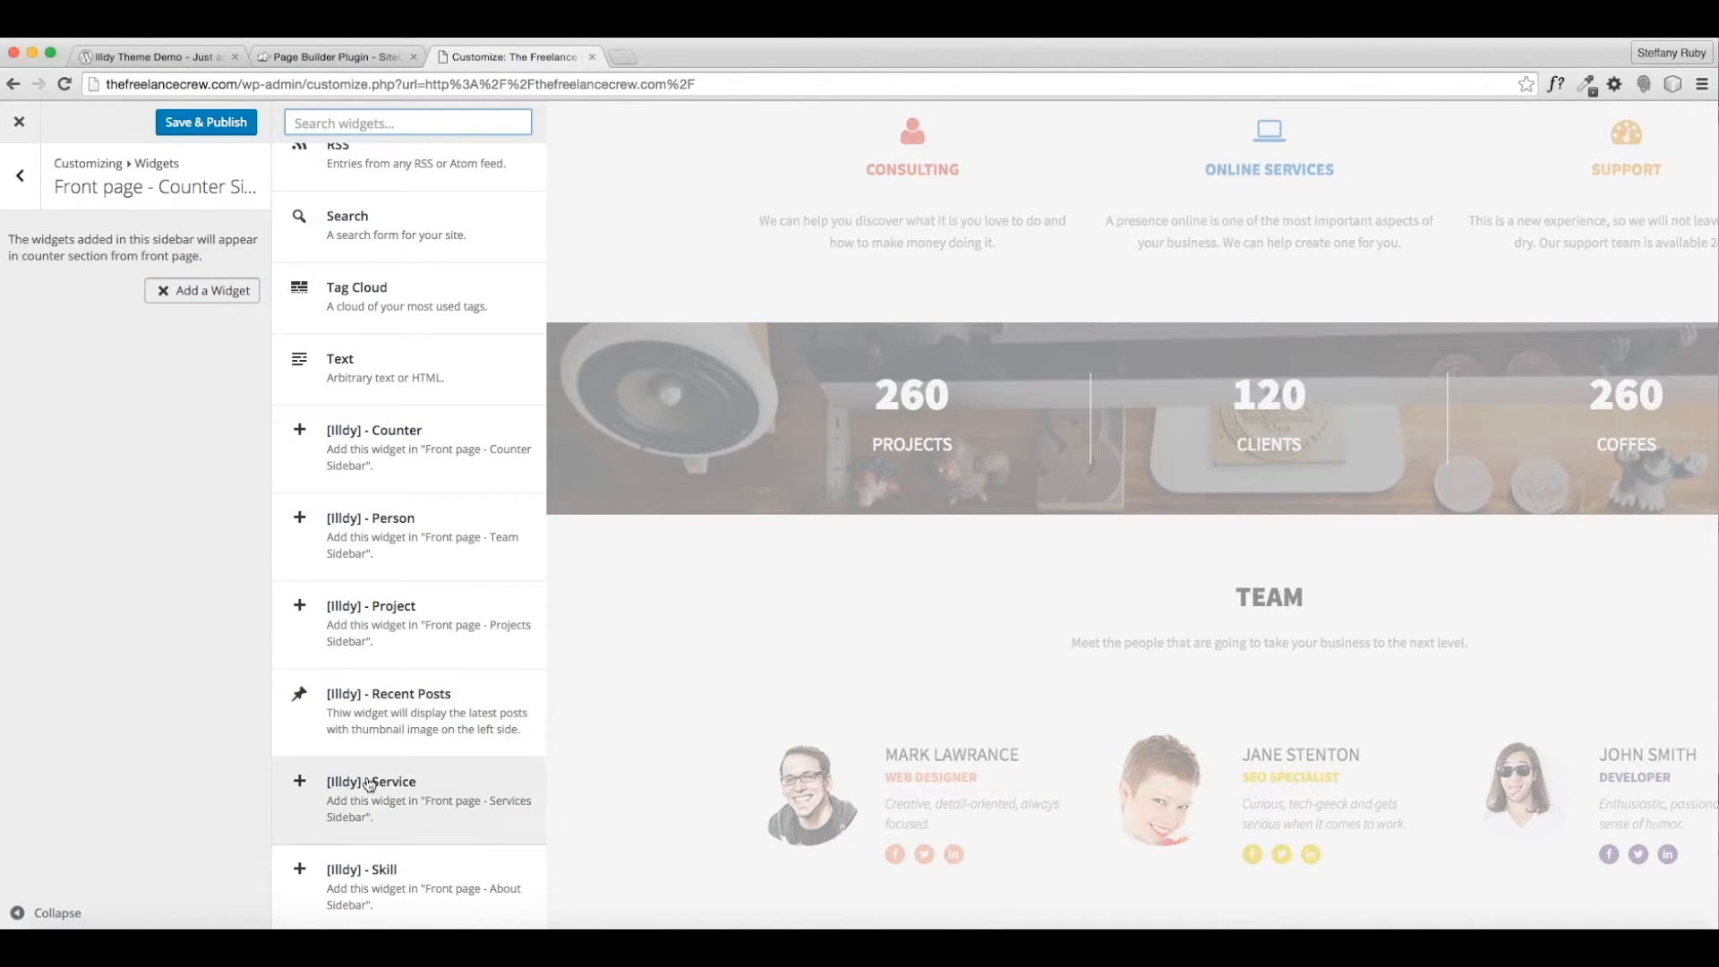
pyautogui.click(400, 475)
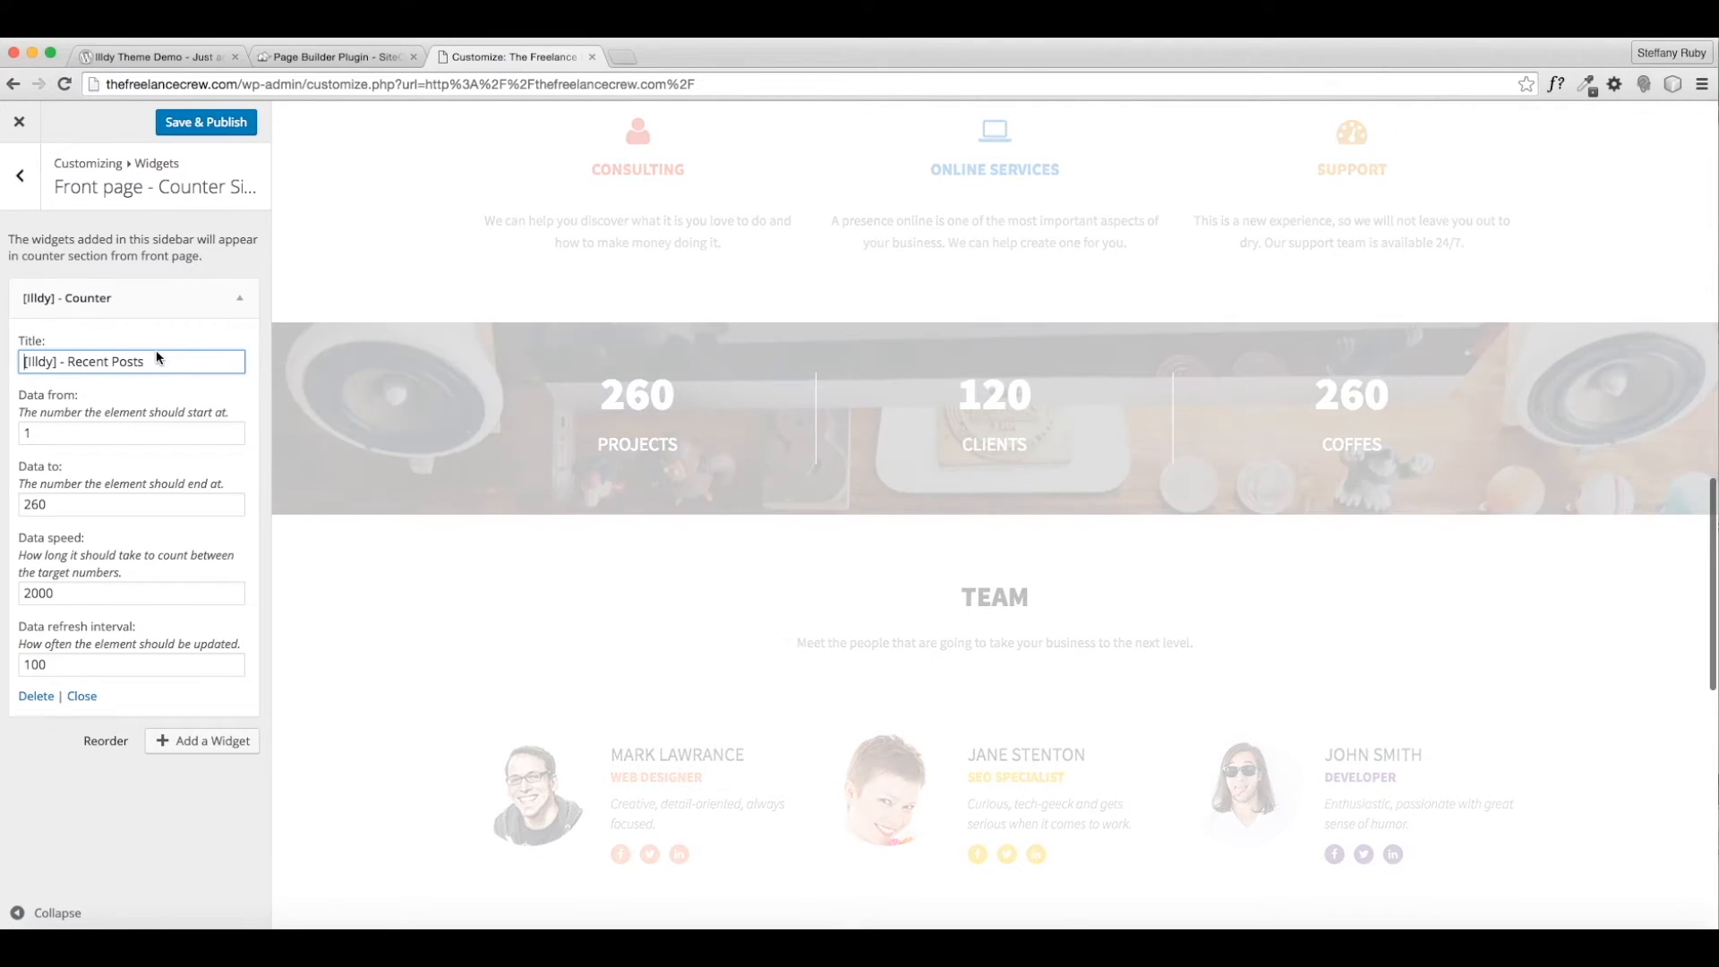
pyautogui.tripleClick(155, 358)
pyautogui.write('PR')
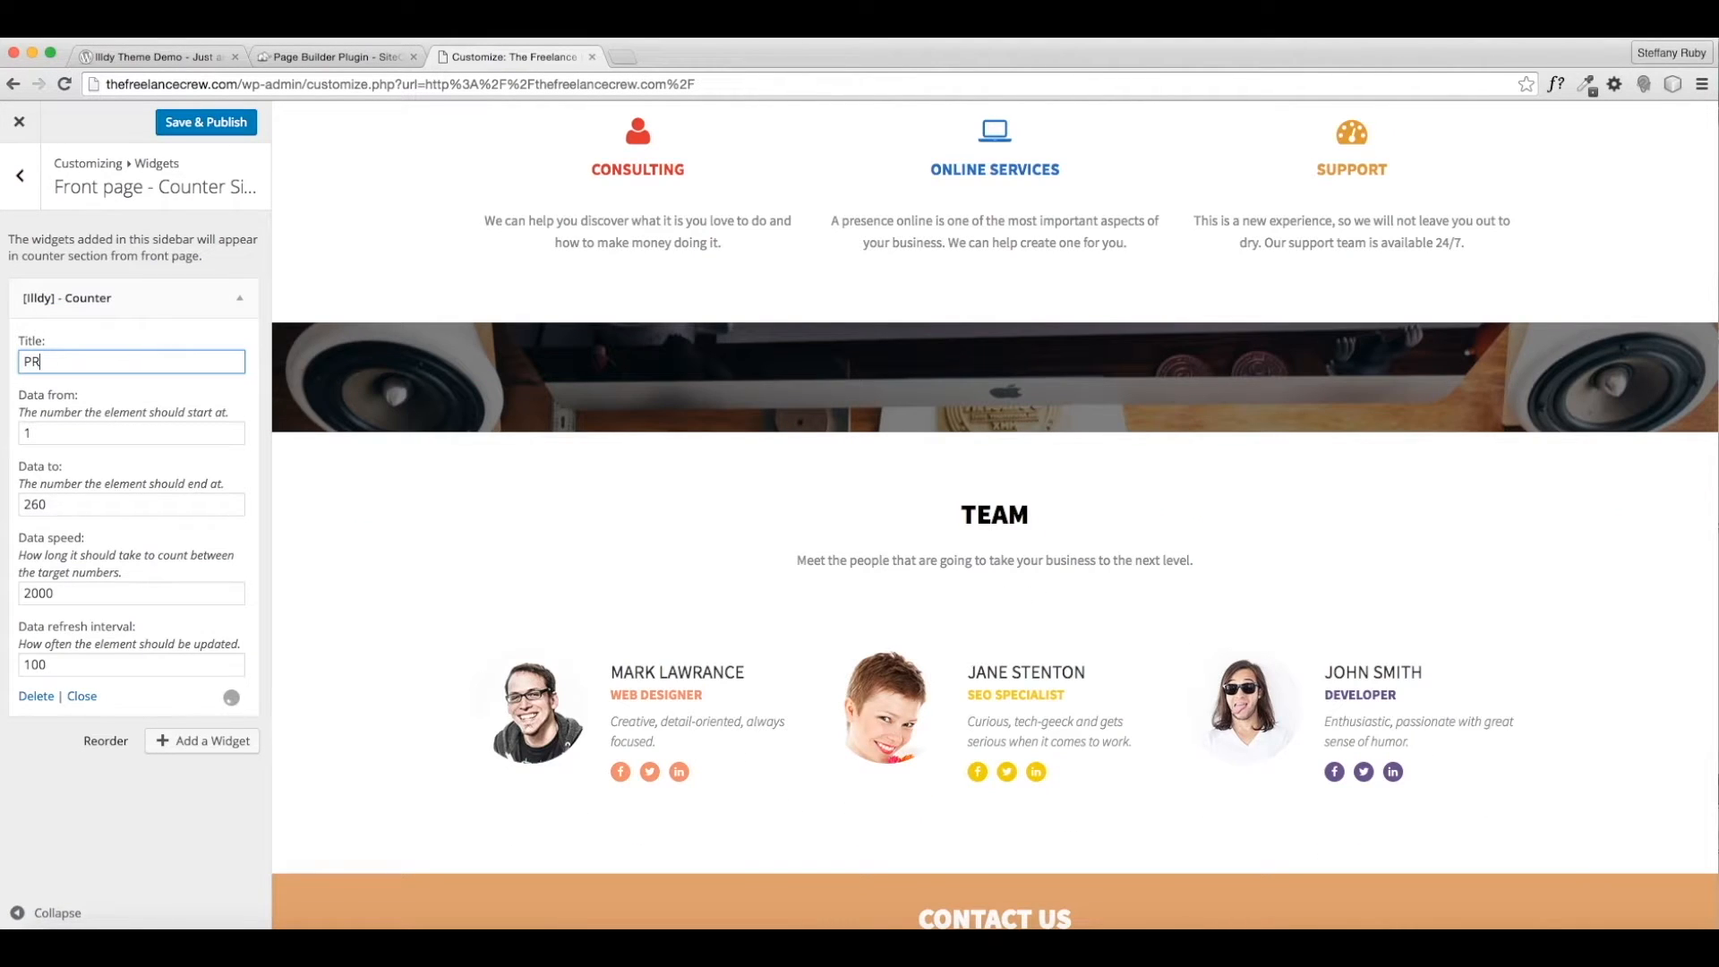
pyautogui.write('OJECTRSA')
pyautogui.press('BackSpace')
pyautogui.press('BackSpace')
pyautogui.press('BackSpace')
pyautogui.write('S')
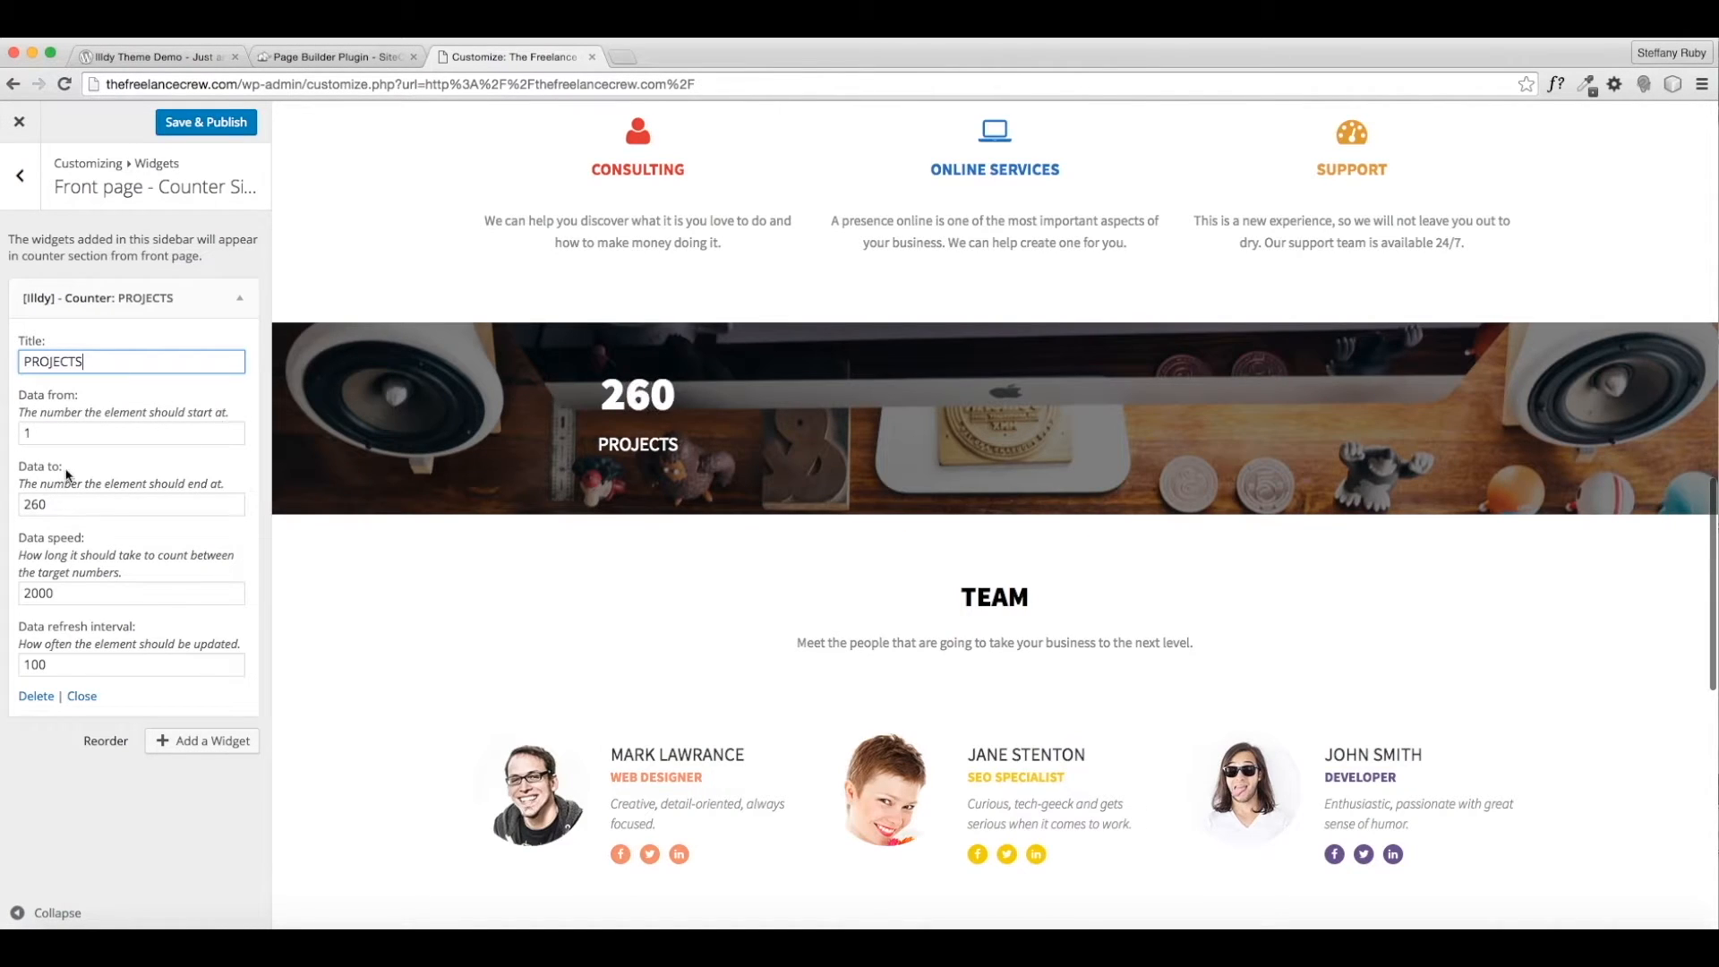
# Set the end number of the PROJECTS counter to 476.
pyautogui.click(29, 431)
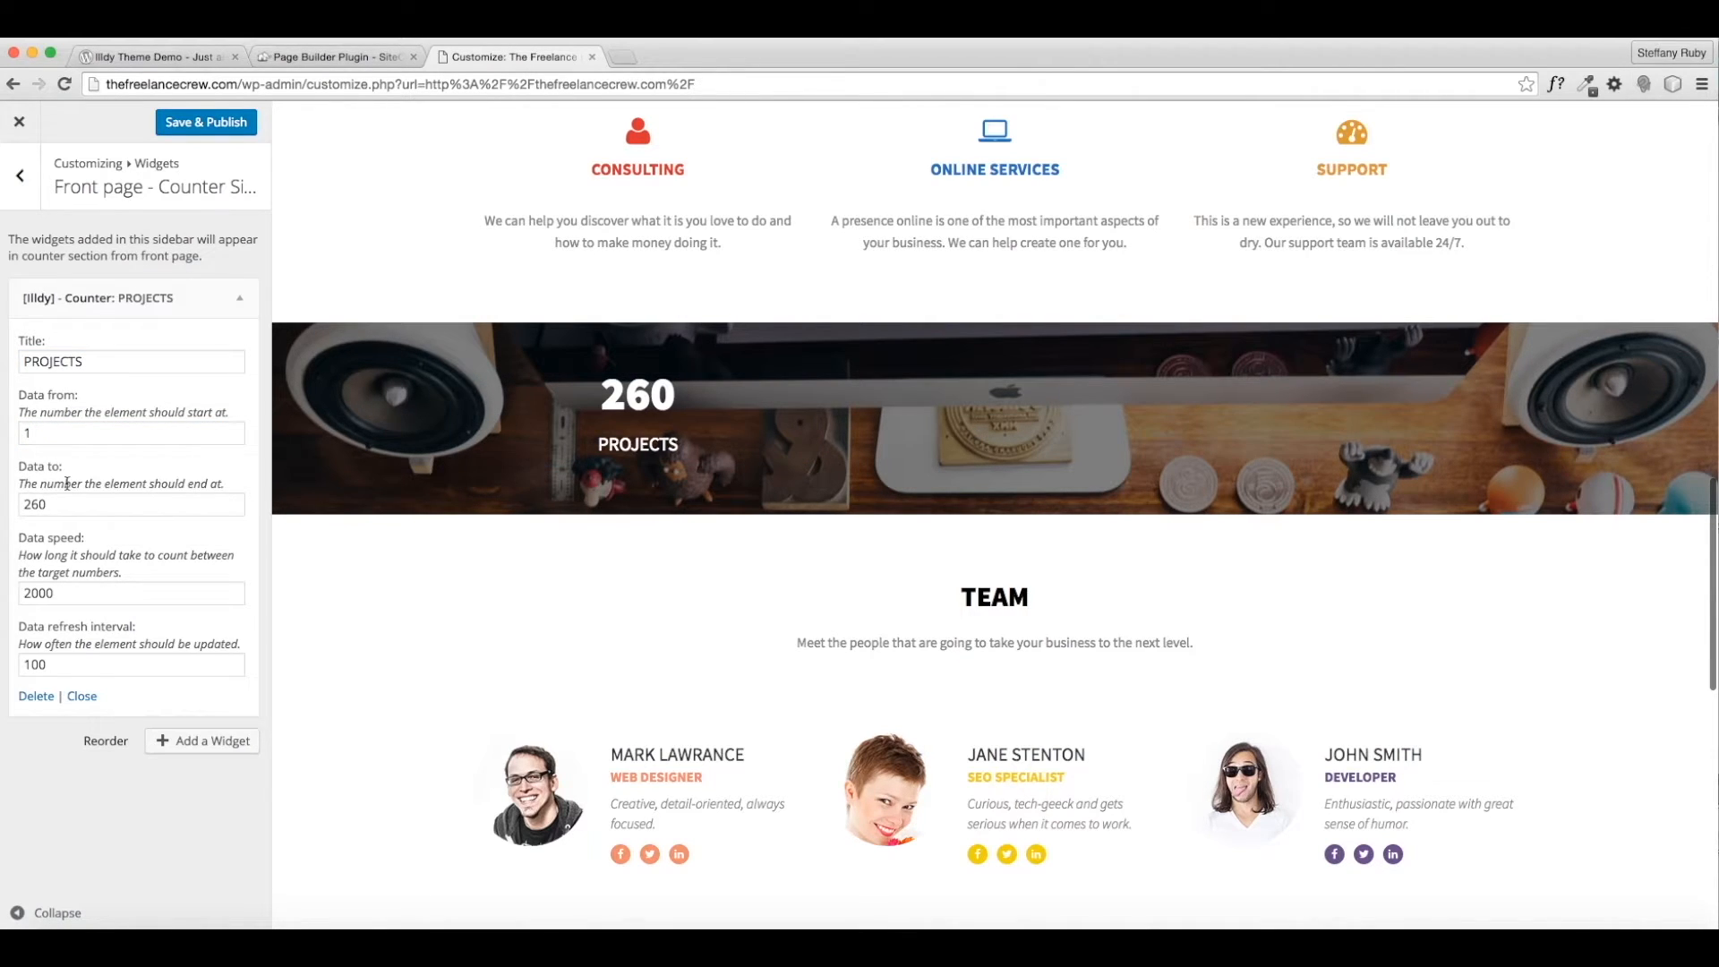
pyautogui.doubleClick(99, 505)
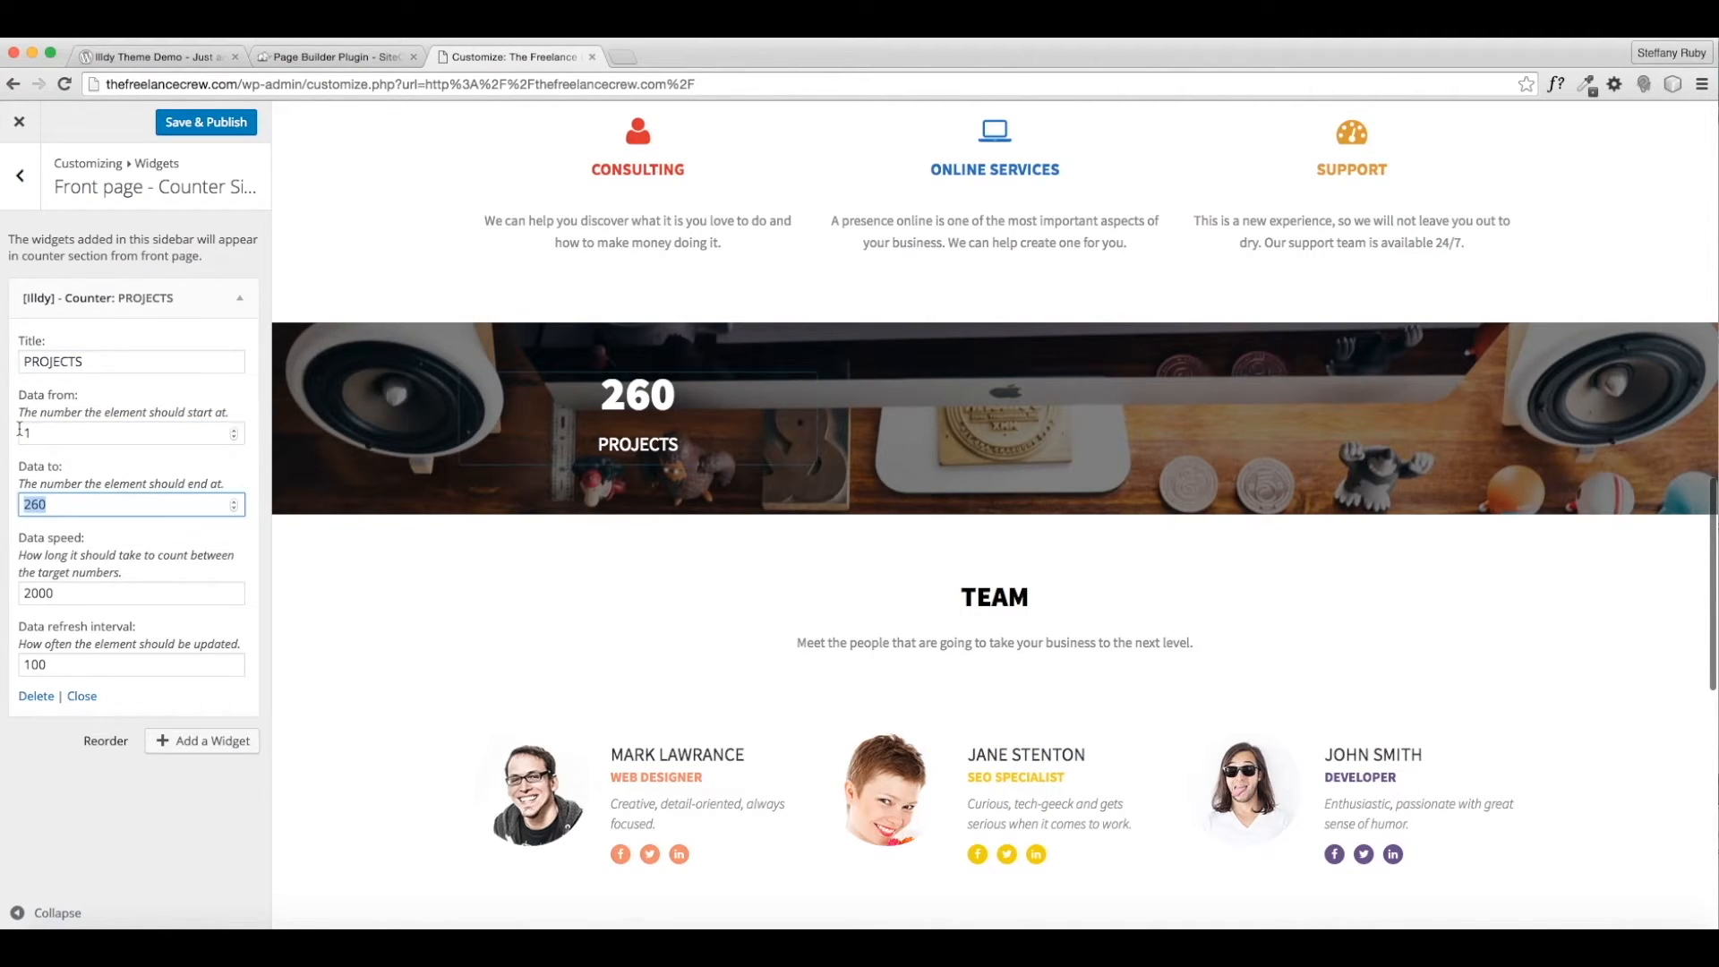
pyautogui.write('476')
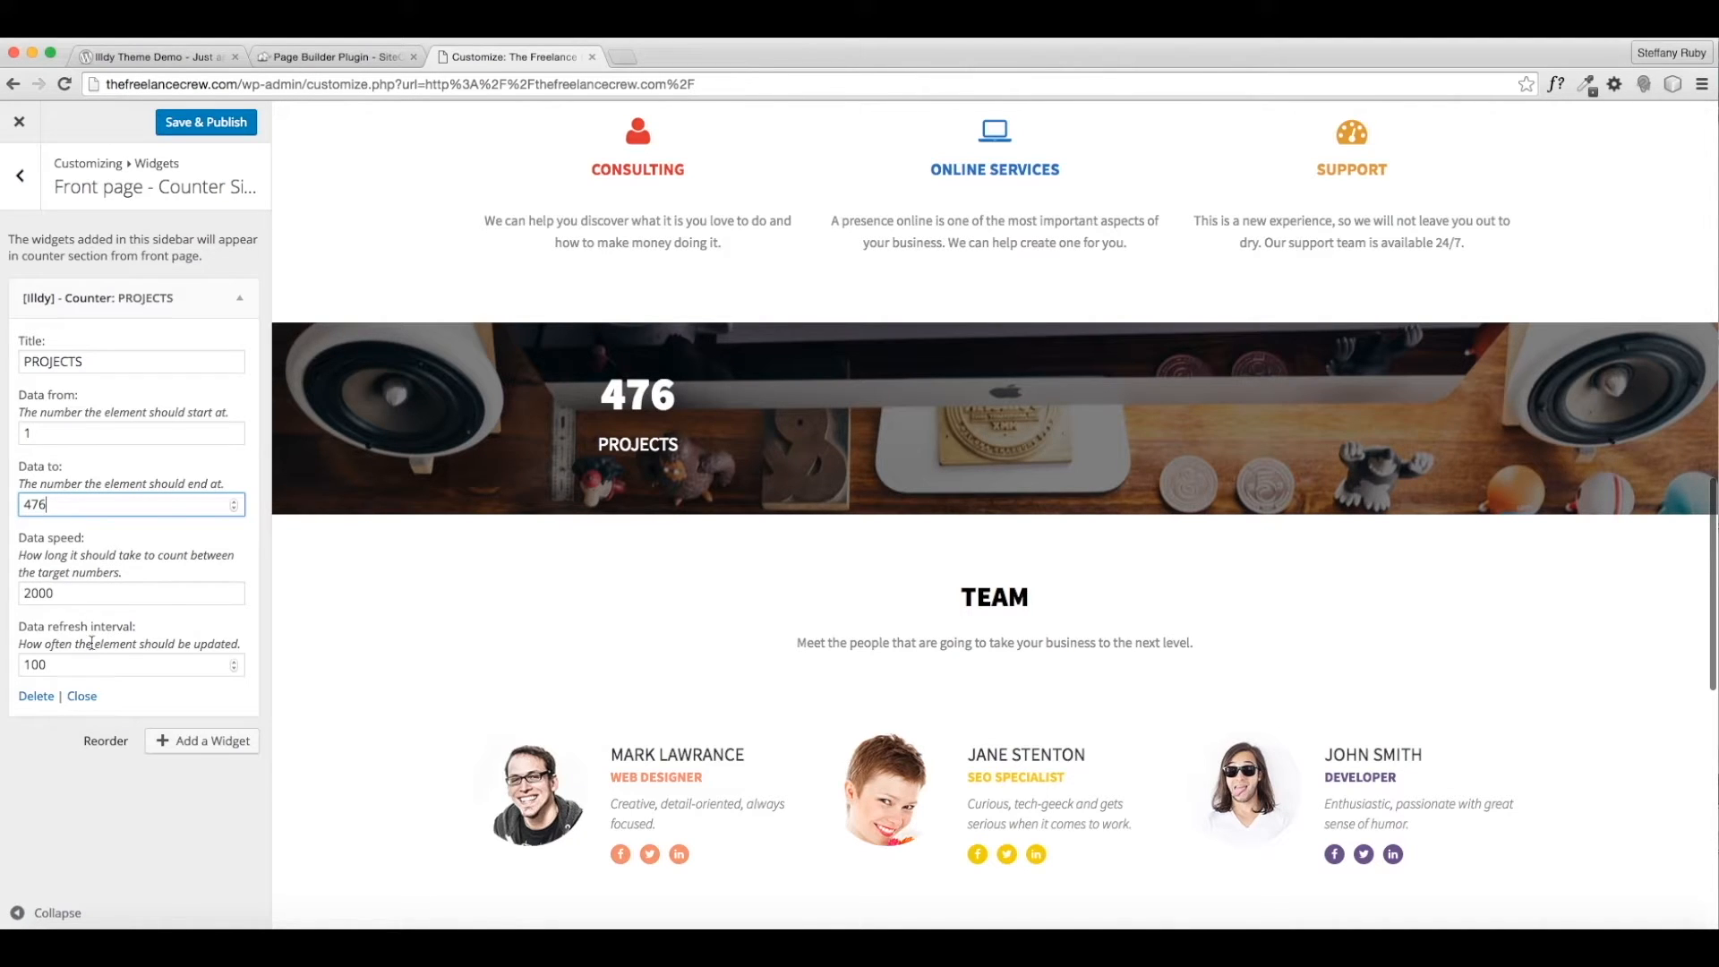
# Add a second [Illdy] - Counter widget to the Counter Sidebar and title it CLIENTS.
pyautogui.click(208, 741)
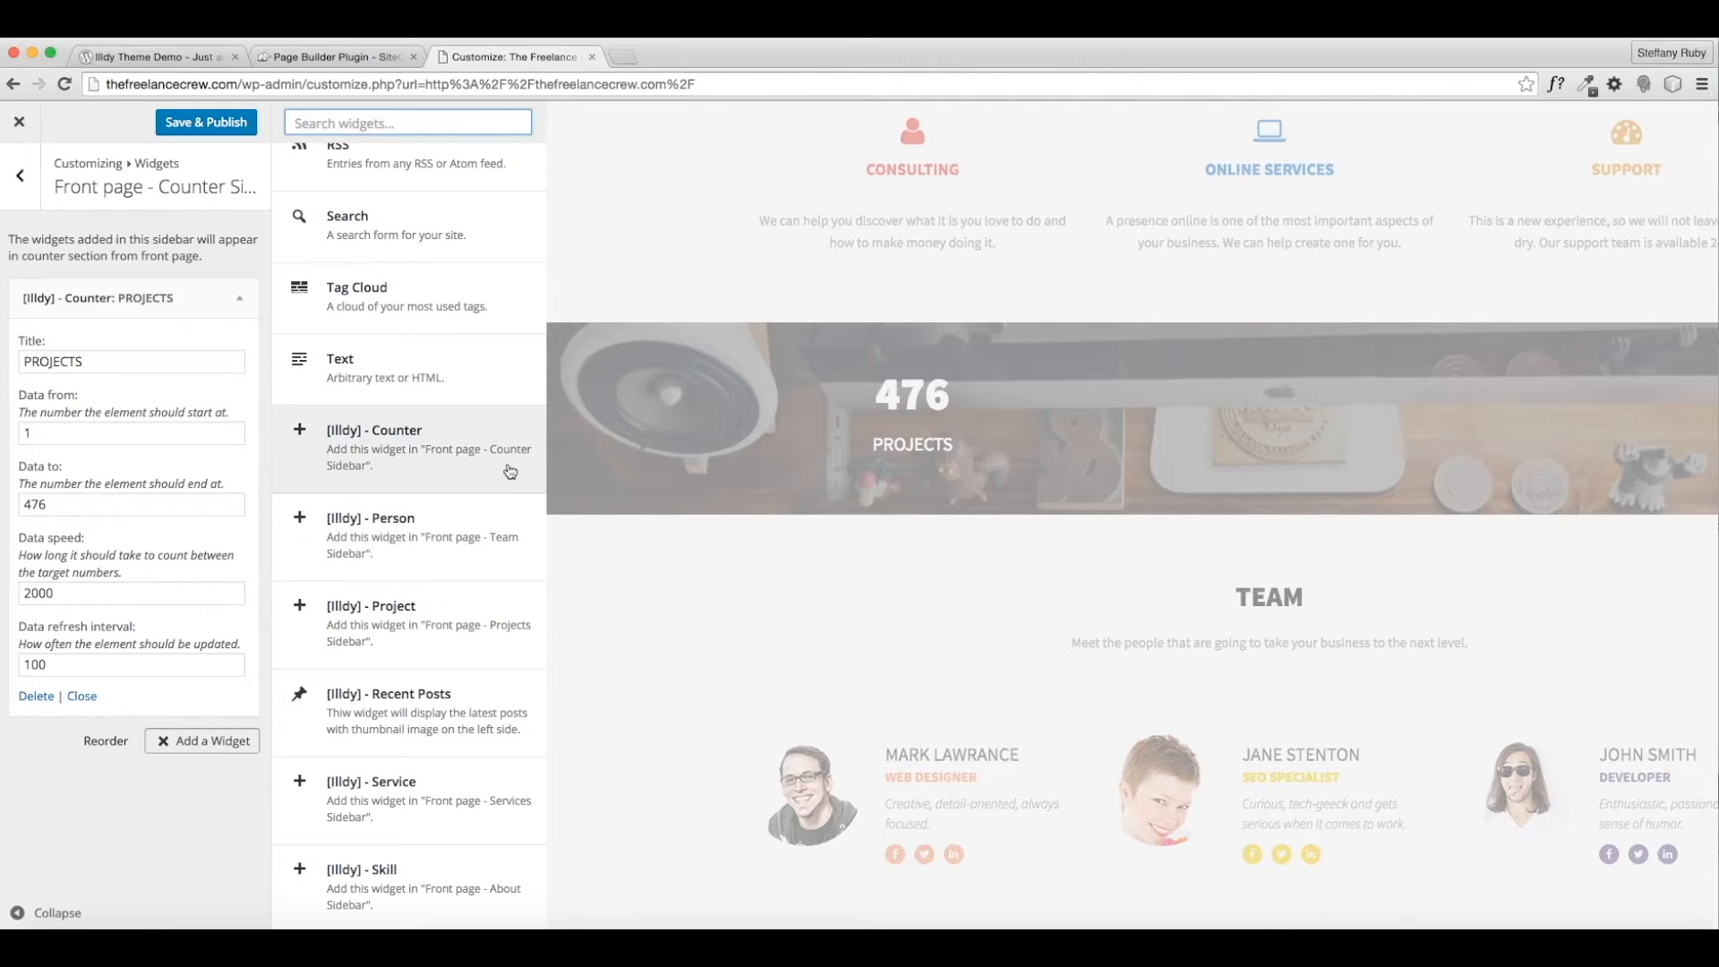
pyautogui.click(510, 471)
pyautogui.tripleClick(86, 408)
pyautogui.write('CLIENTS')
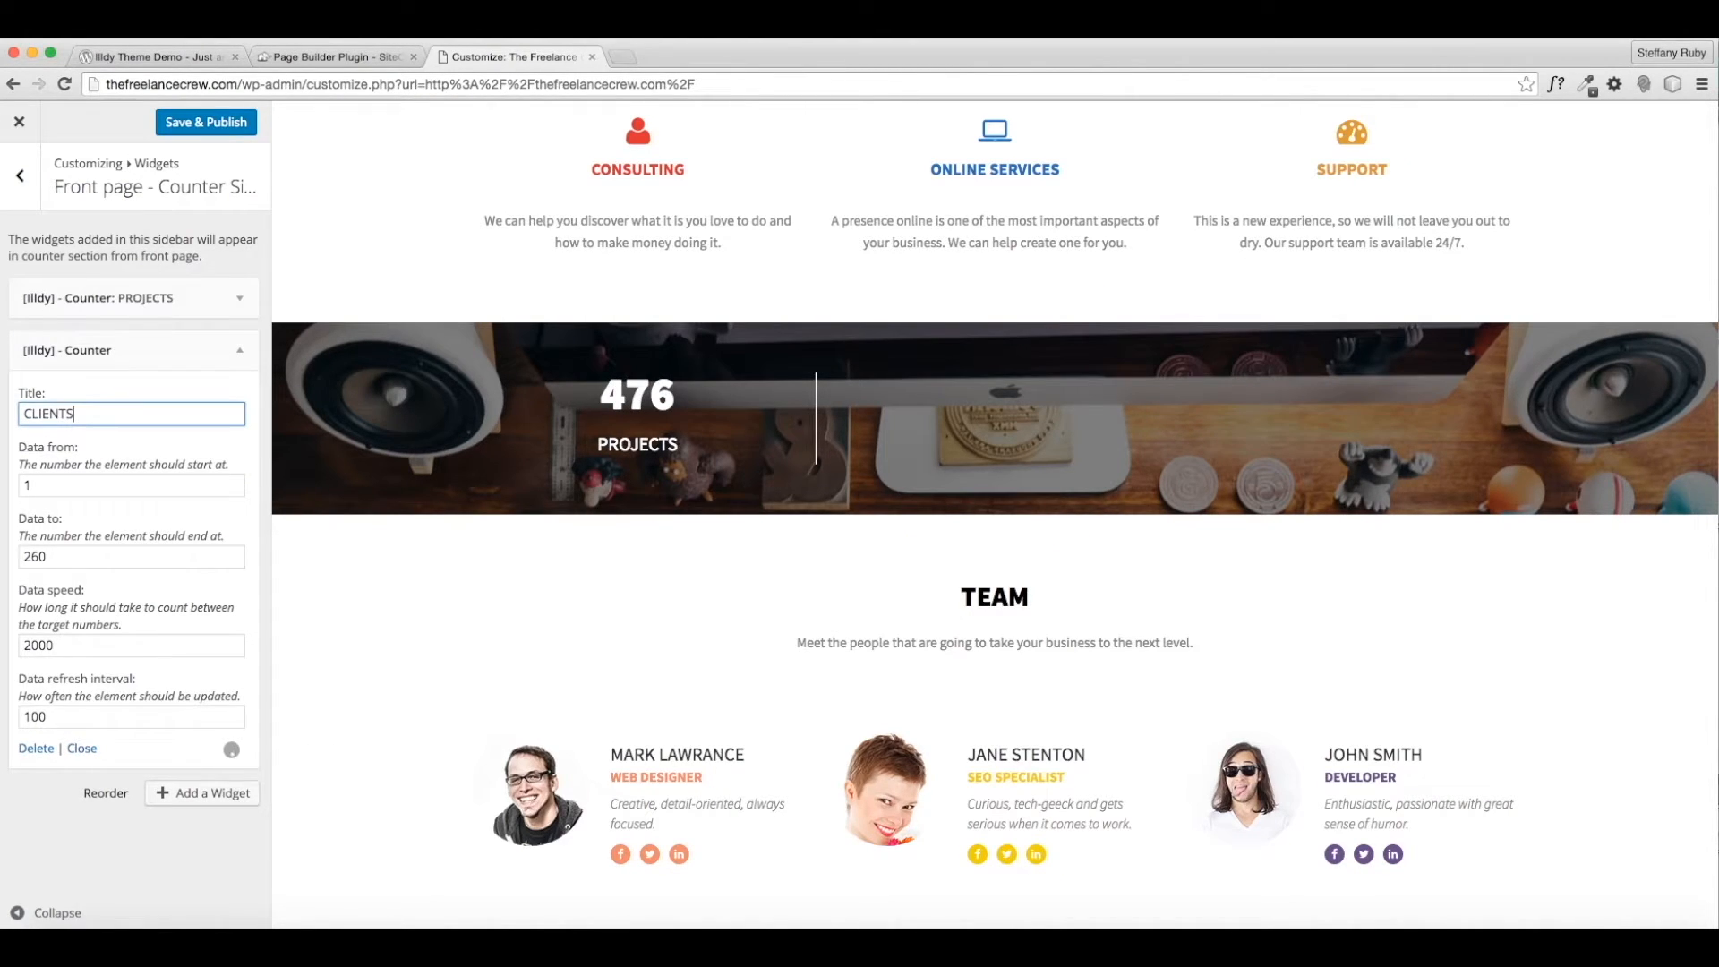
# Set the end number of the CLIENTS counter to 410 and collapse its settings.
pyautogui.click(45, 488)
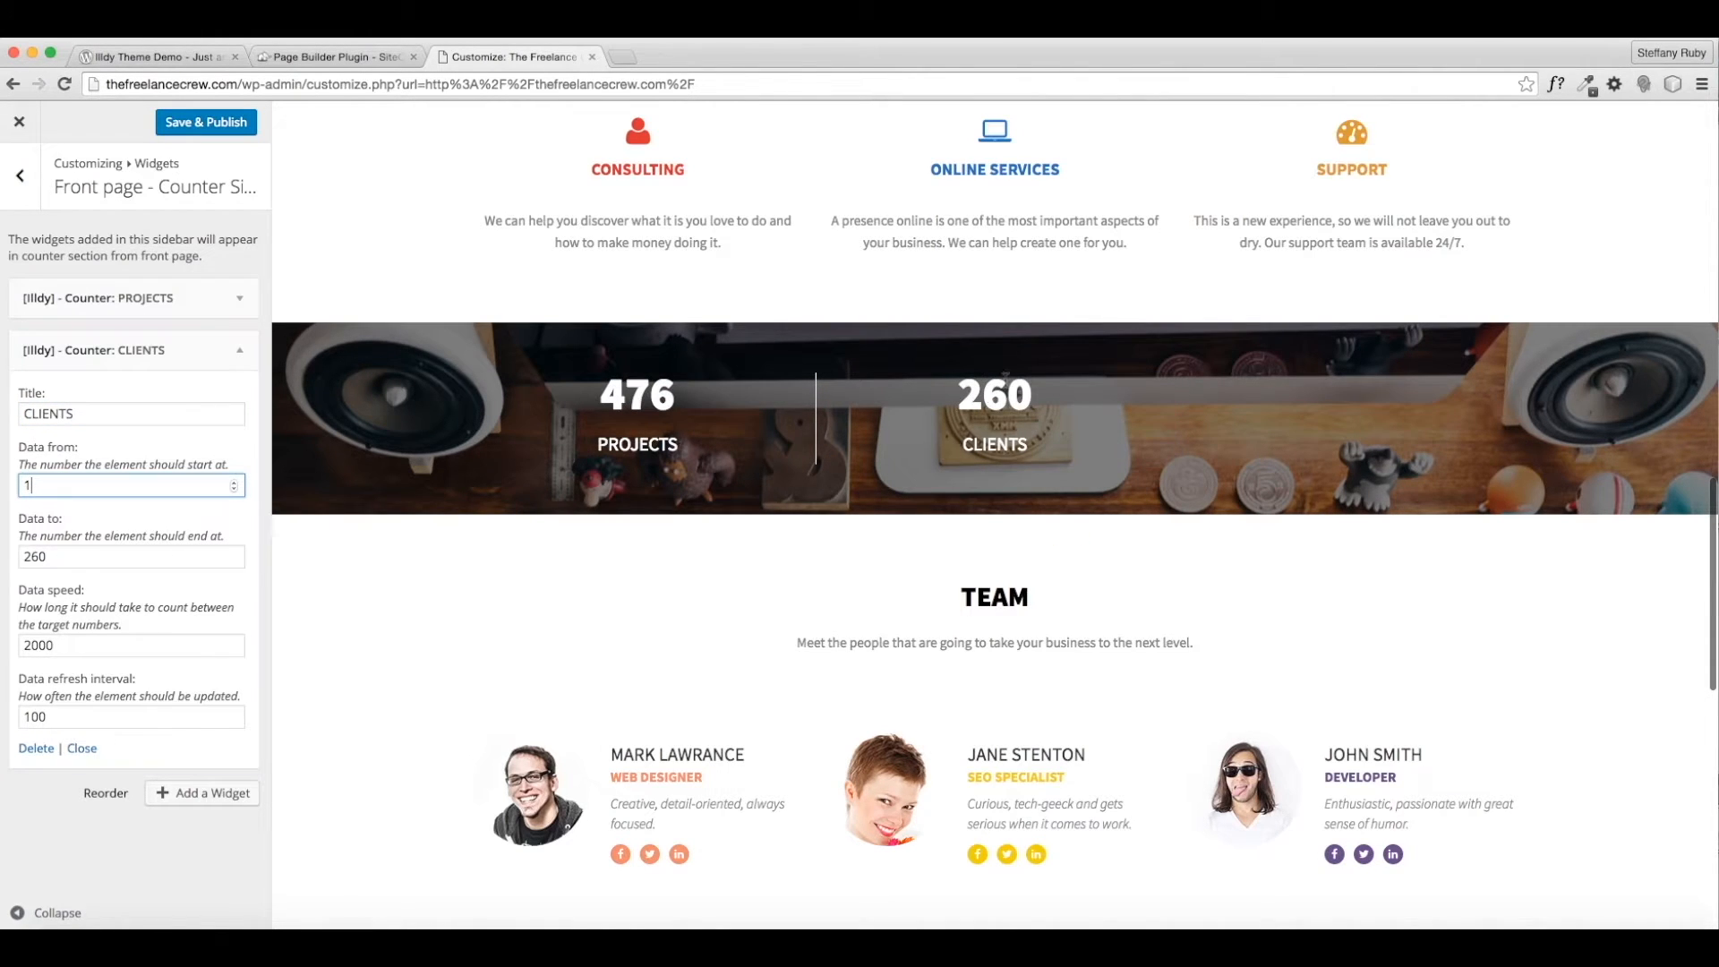
pyautogui.moveTo(41, 557)
pyautogui.mouseDown()
pyautogui.moveTo(77, 565)
pyautogui.moveTo(8, 557)
pyautogui.mouseUp()
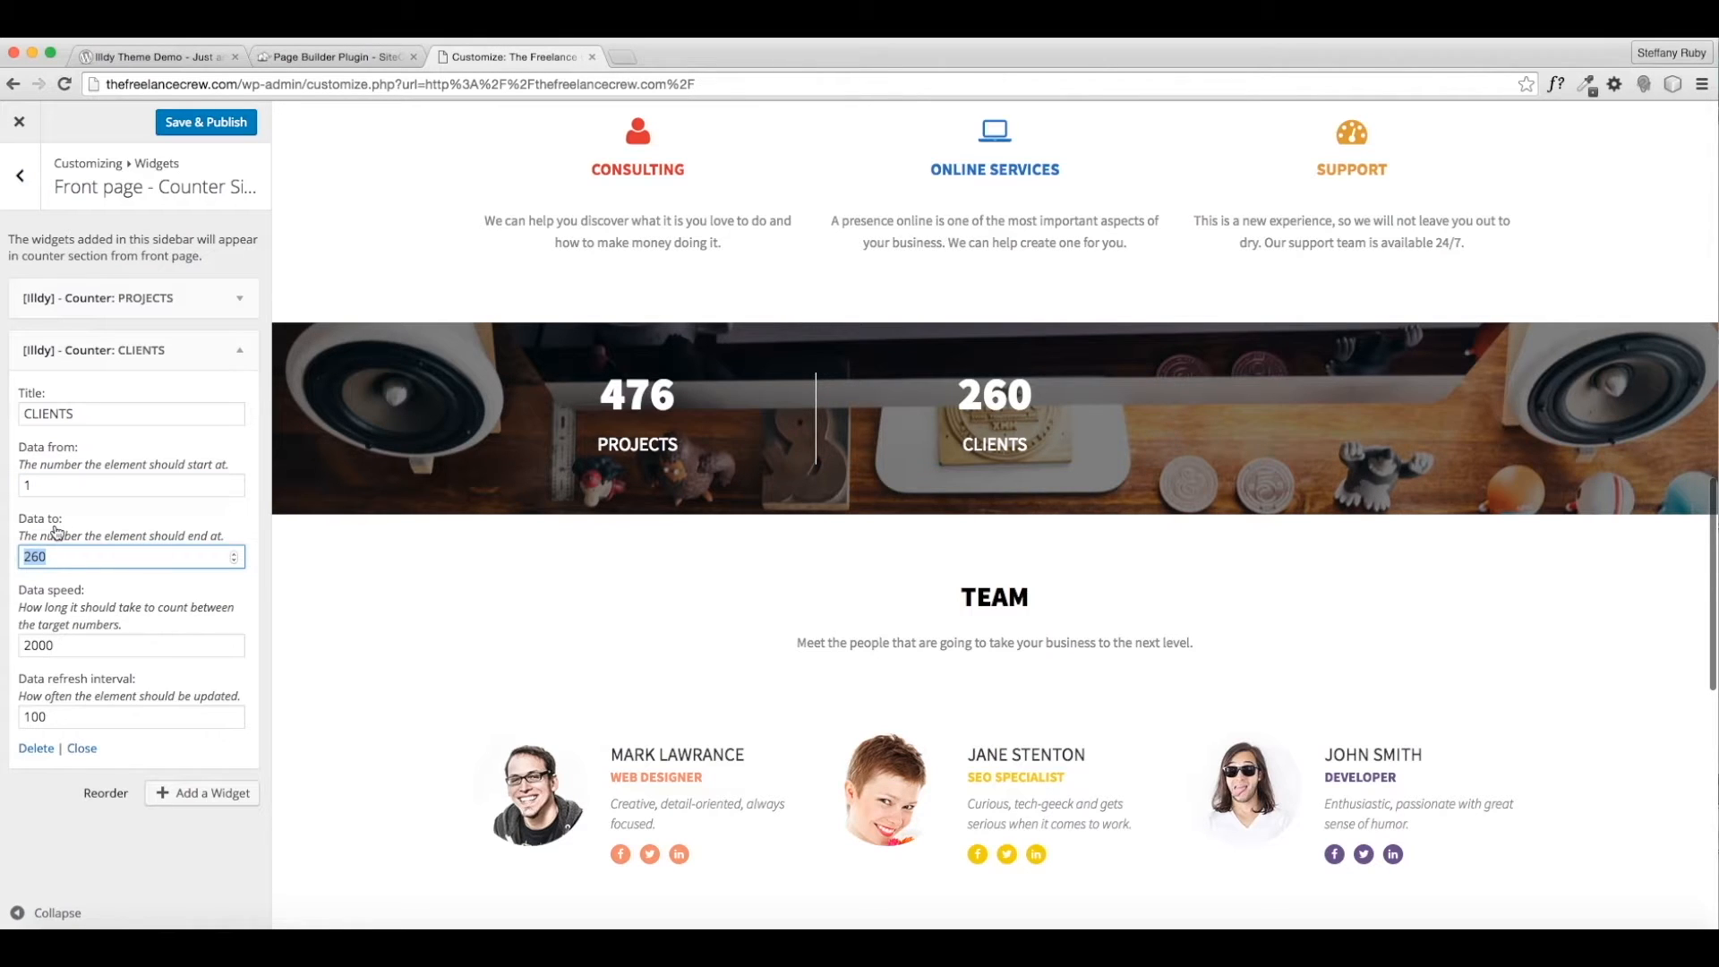
pyautogui.write('148')
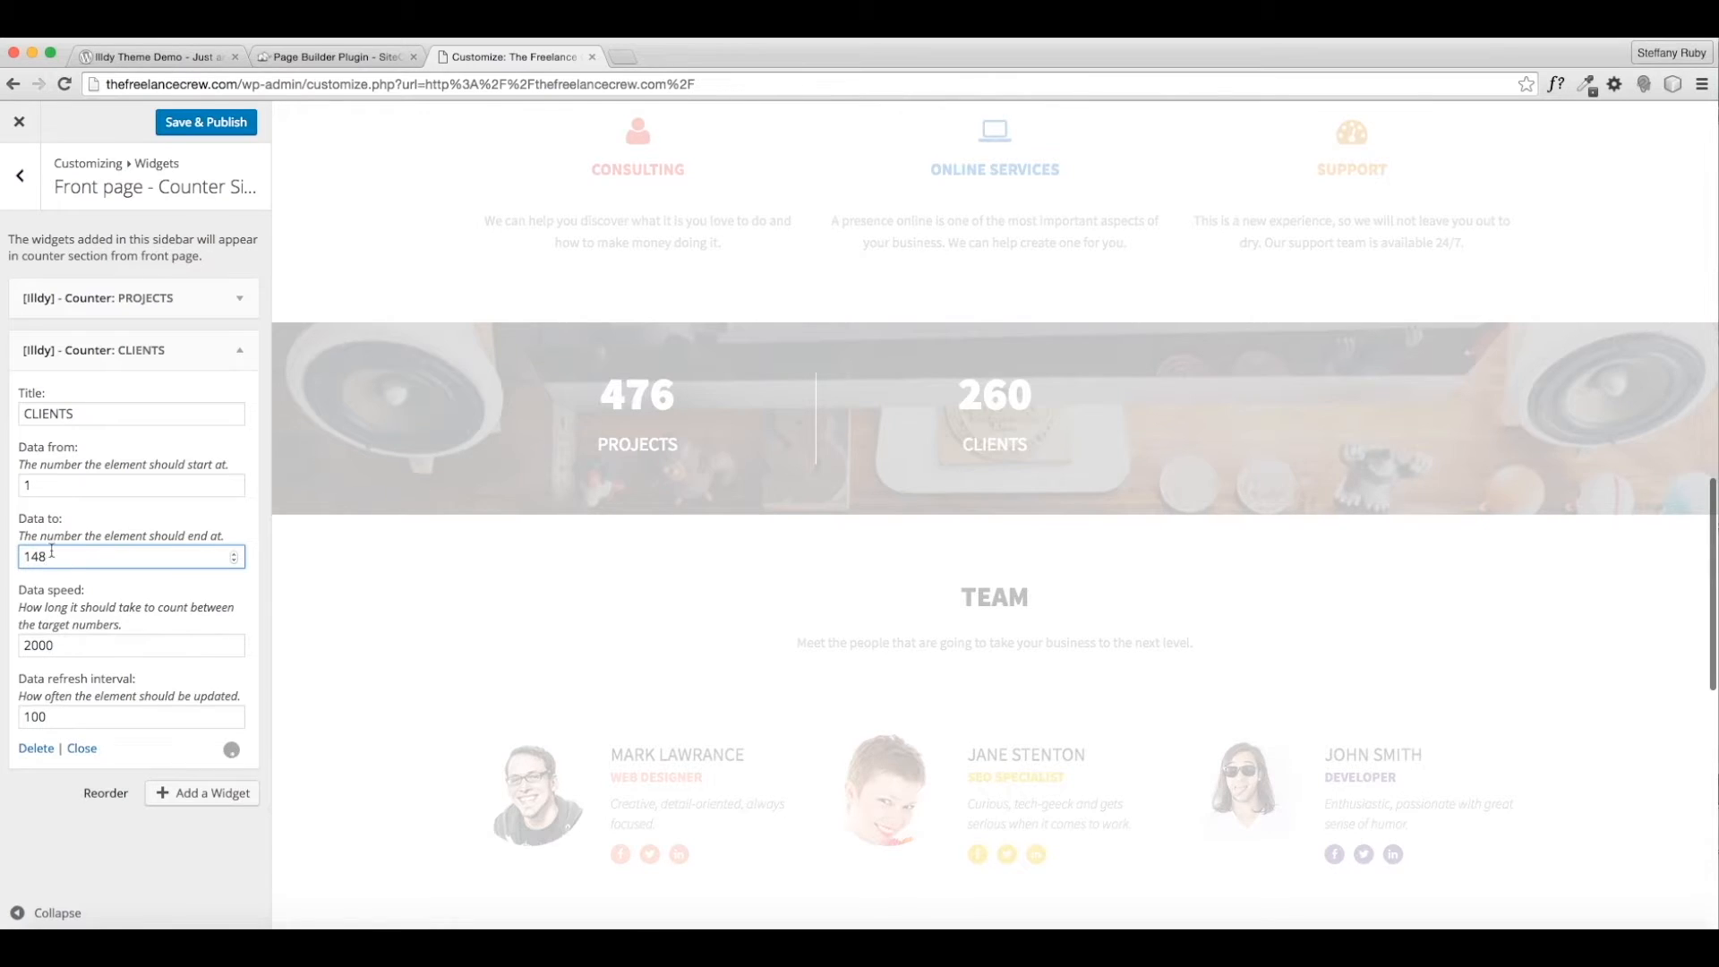
pyautogui.moveTo(52, 556); pyautogui.dragTo(3, 554)
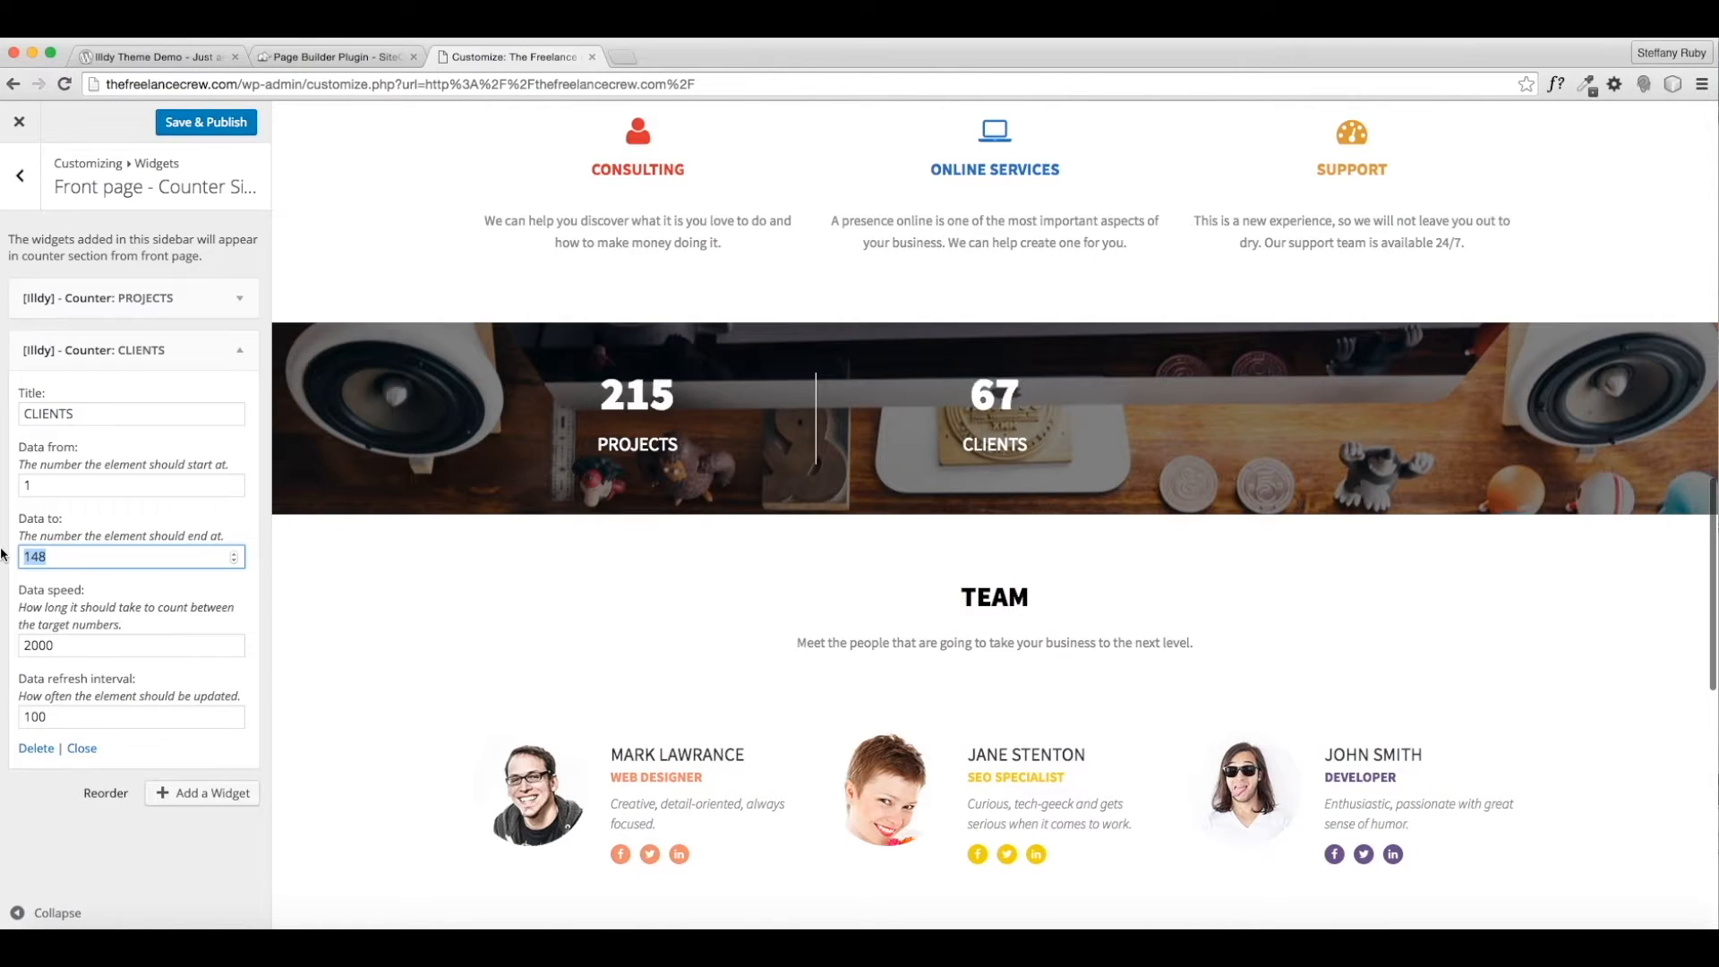
pyautogui.write('41')
pyautogui.write('0')
pyautogui.press('BackSpace')
pyautogui.write('10')
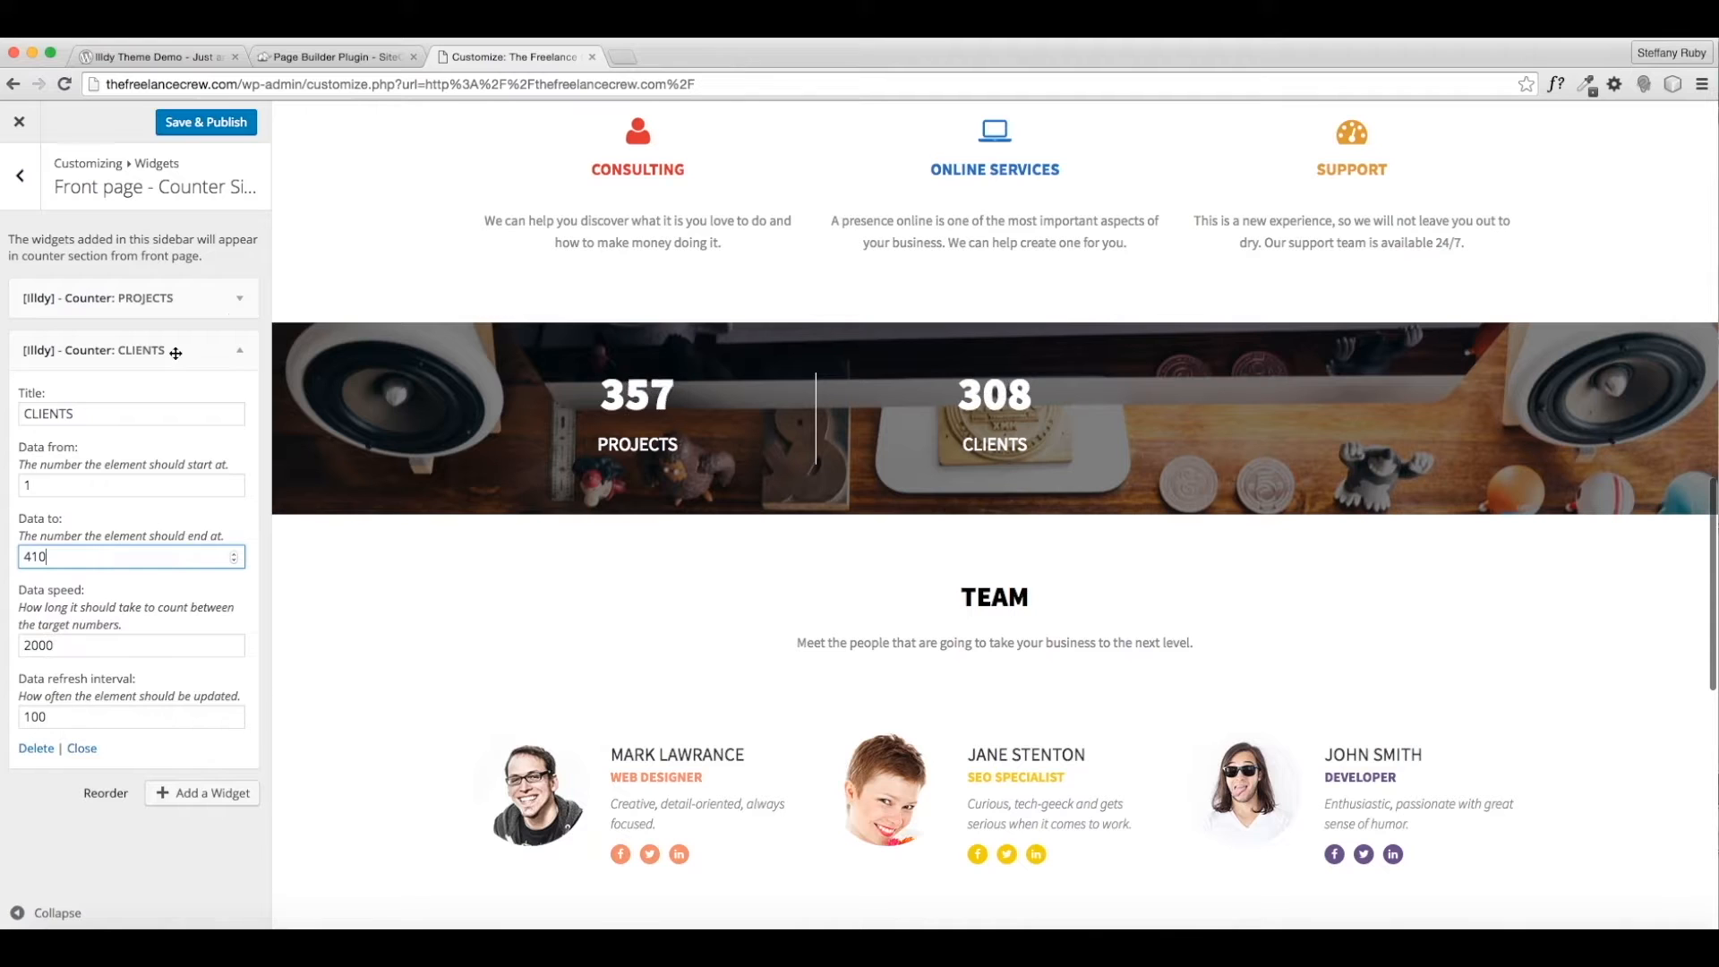
pyautogui.click(229, 348)
pyautogui.click(238, 354)
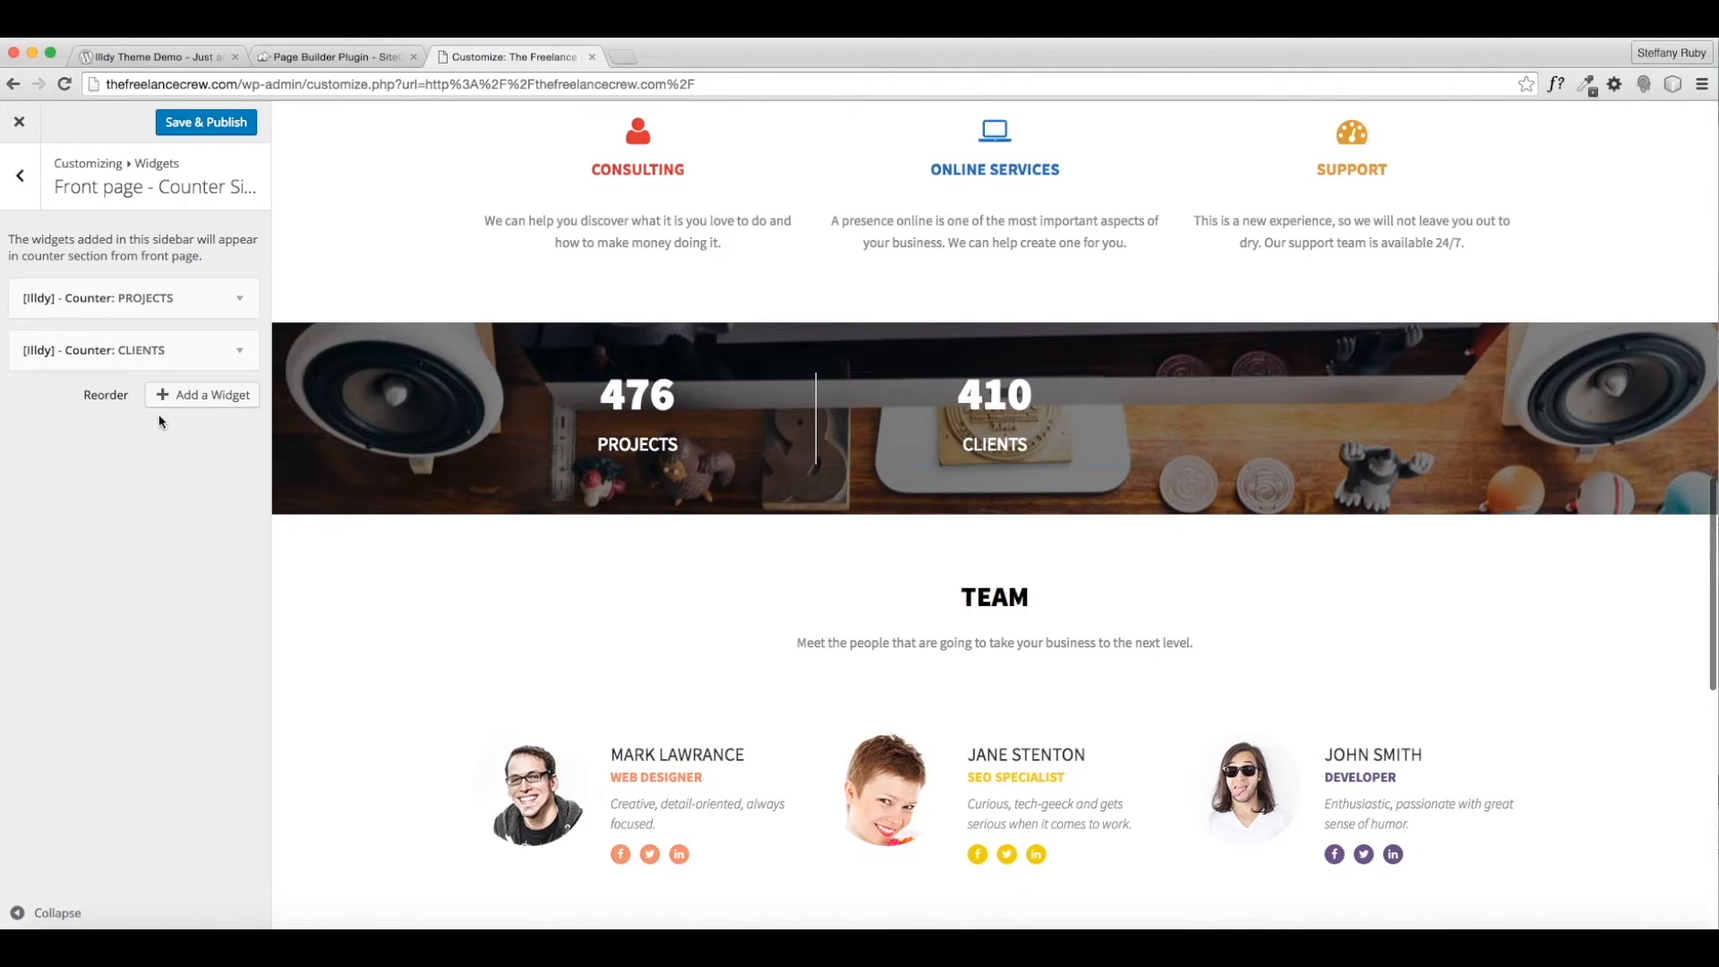
# Add a third [Illdy] - Counter widget to the Counter Sidebar and title it PIZZAS.
pyautogui.click(189, 394)
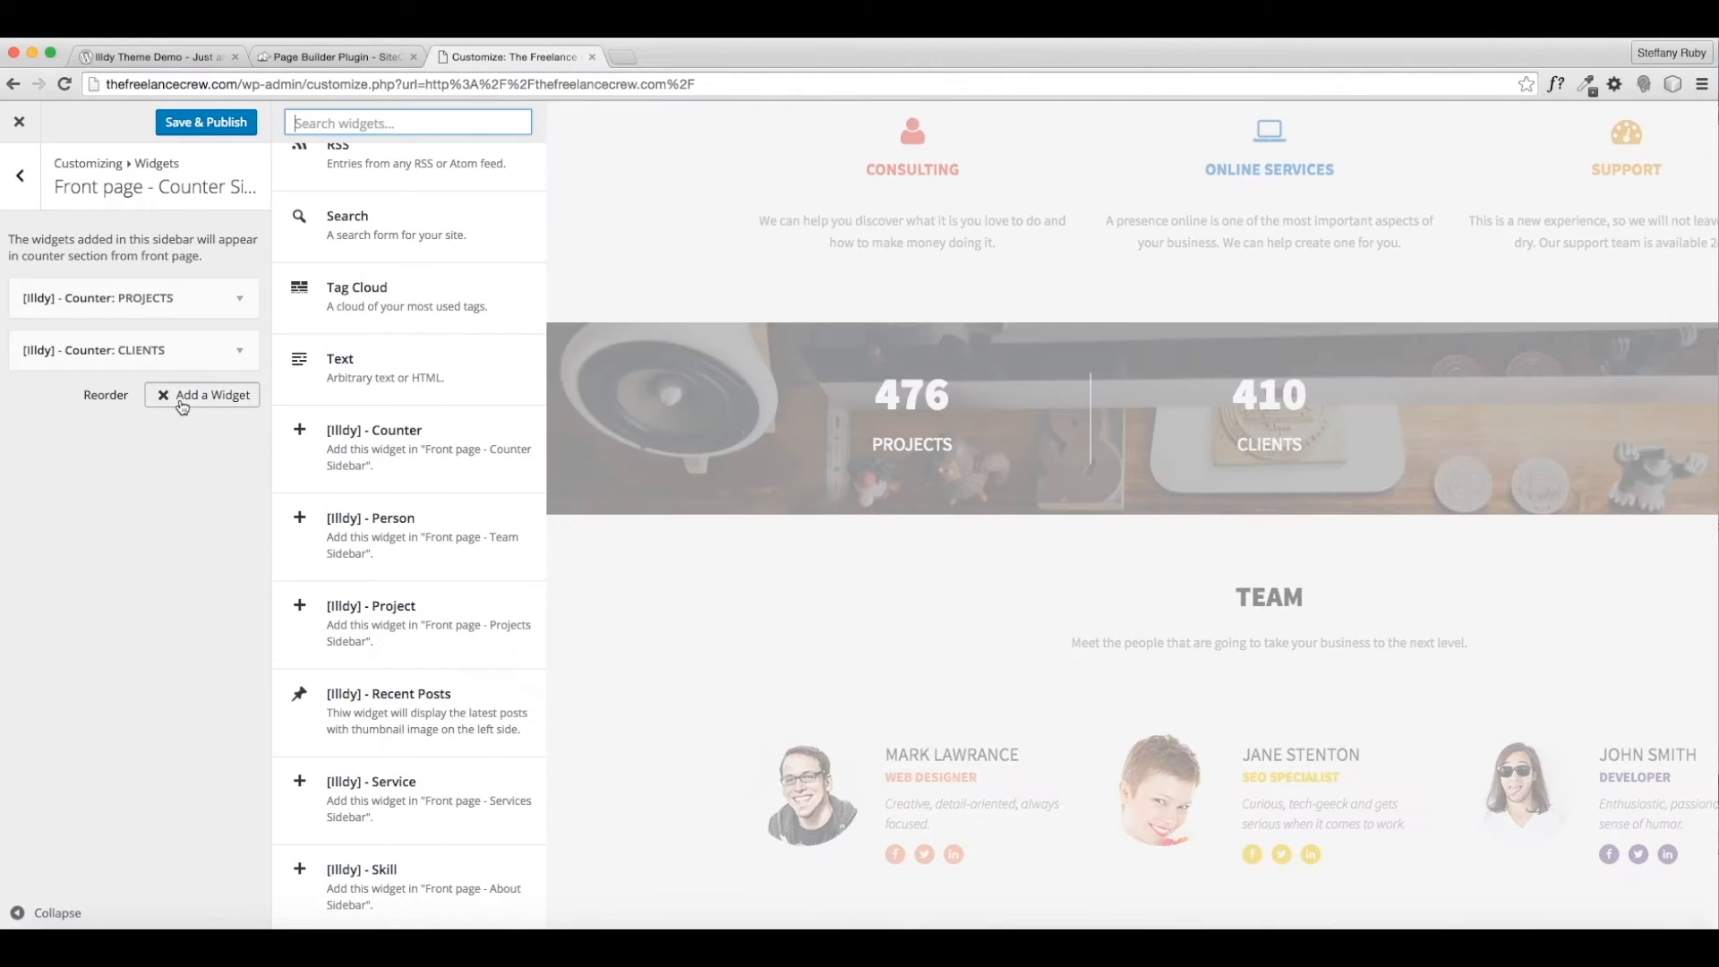
pyautogui.click(433, 451)
pyautogui.moveTo(156, 469); pyautogui.dragTo(3, 464)
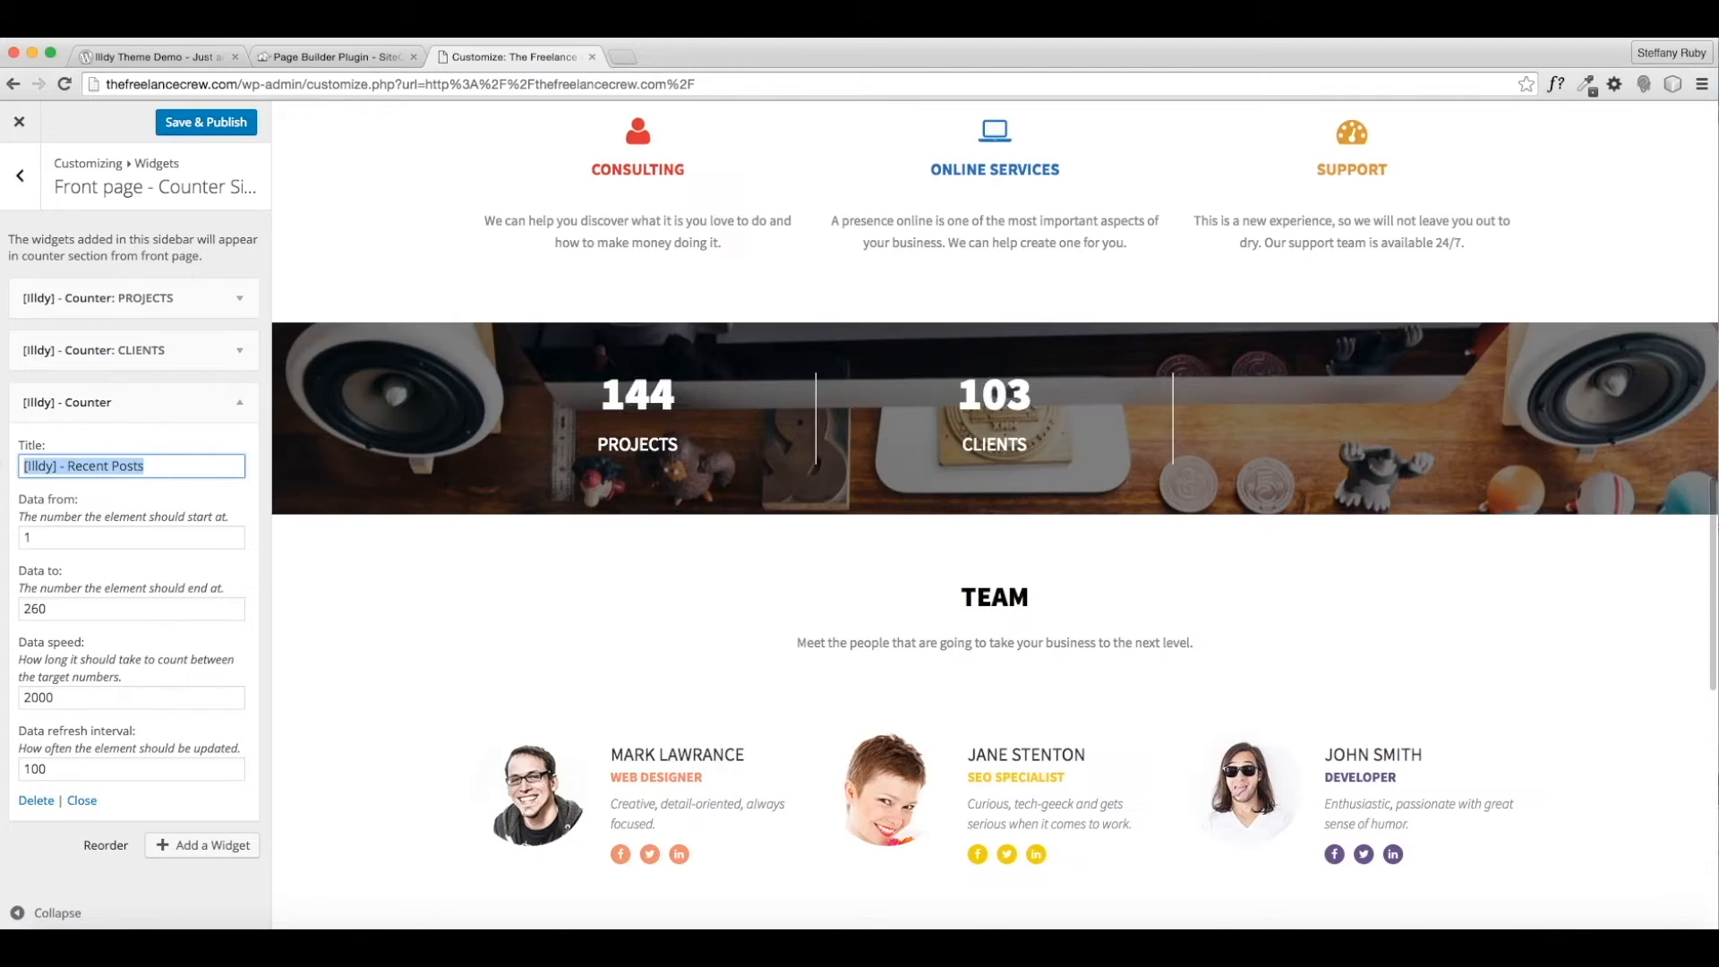
pyautogui.write('Pl')
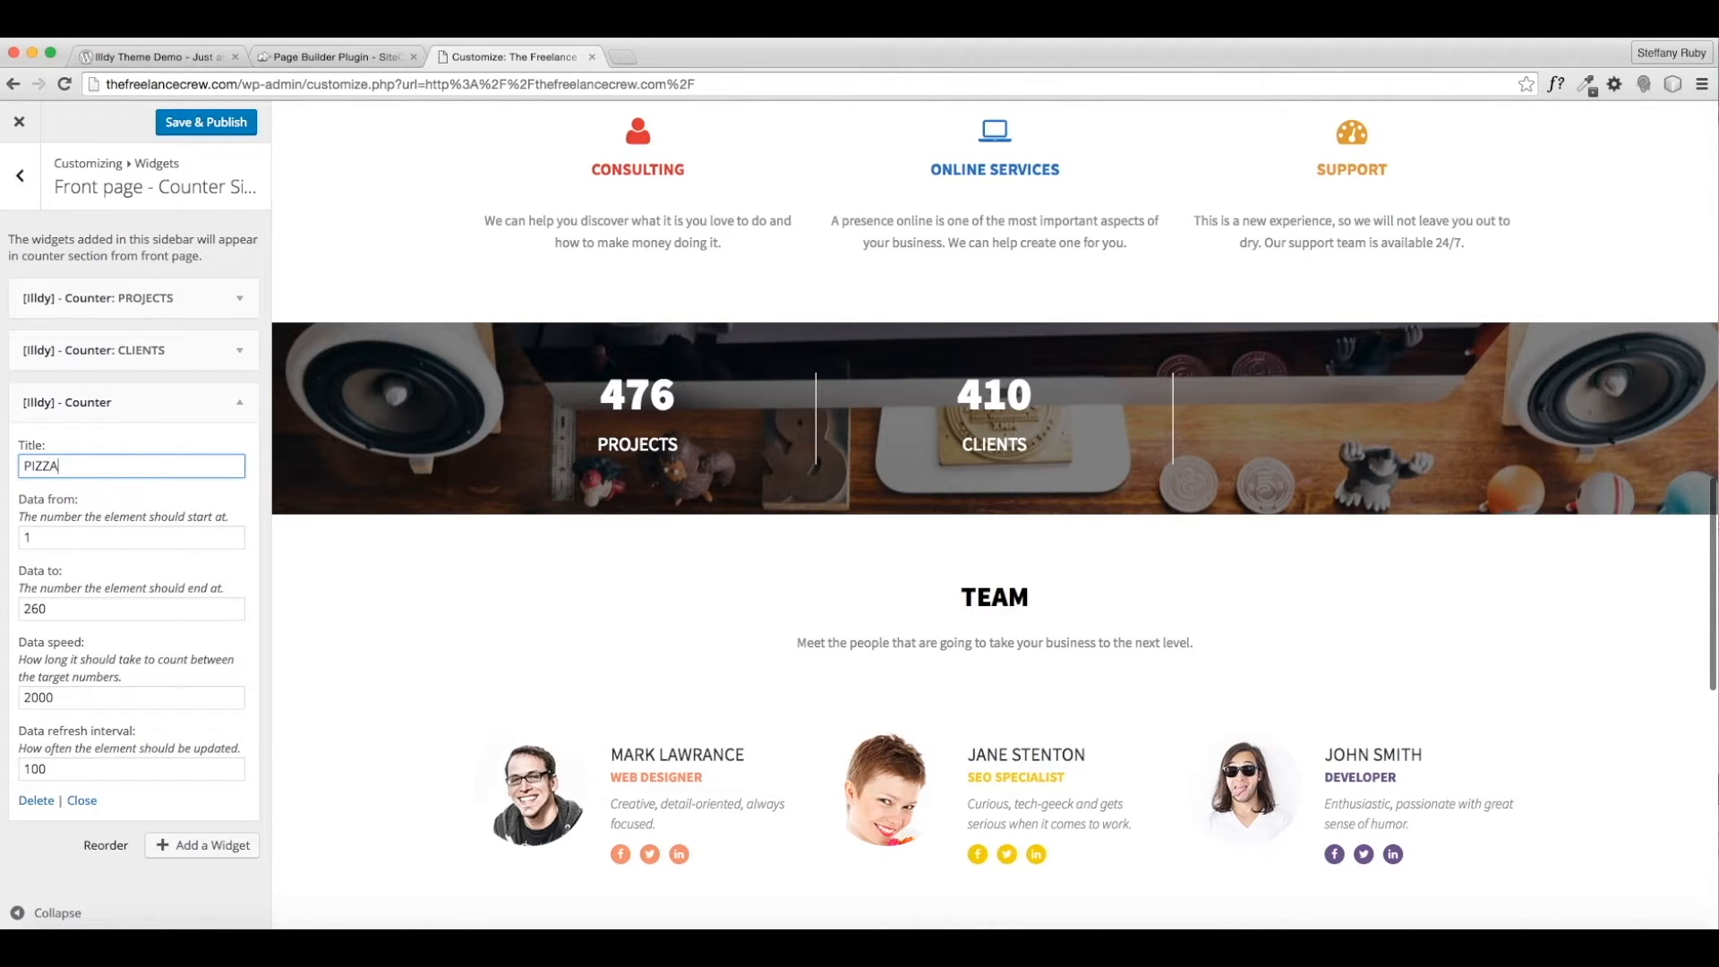
# Set the end number of the PIZZAS counter to 103, publish the changes and leave the Counter Sidebar settings.
pyautogui.doubleClick(36, 609)
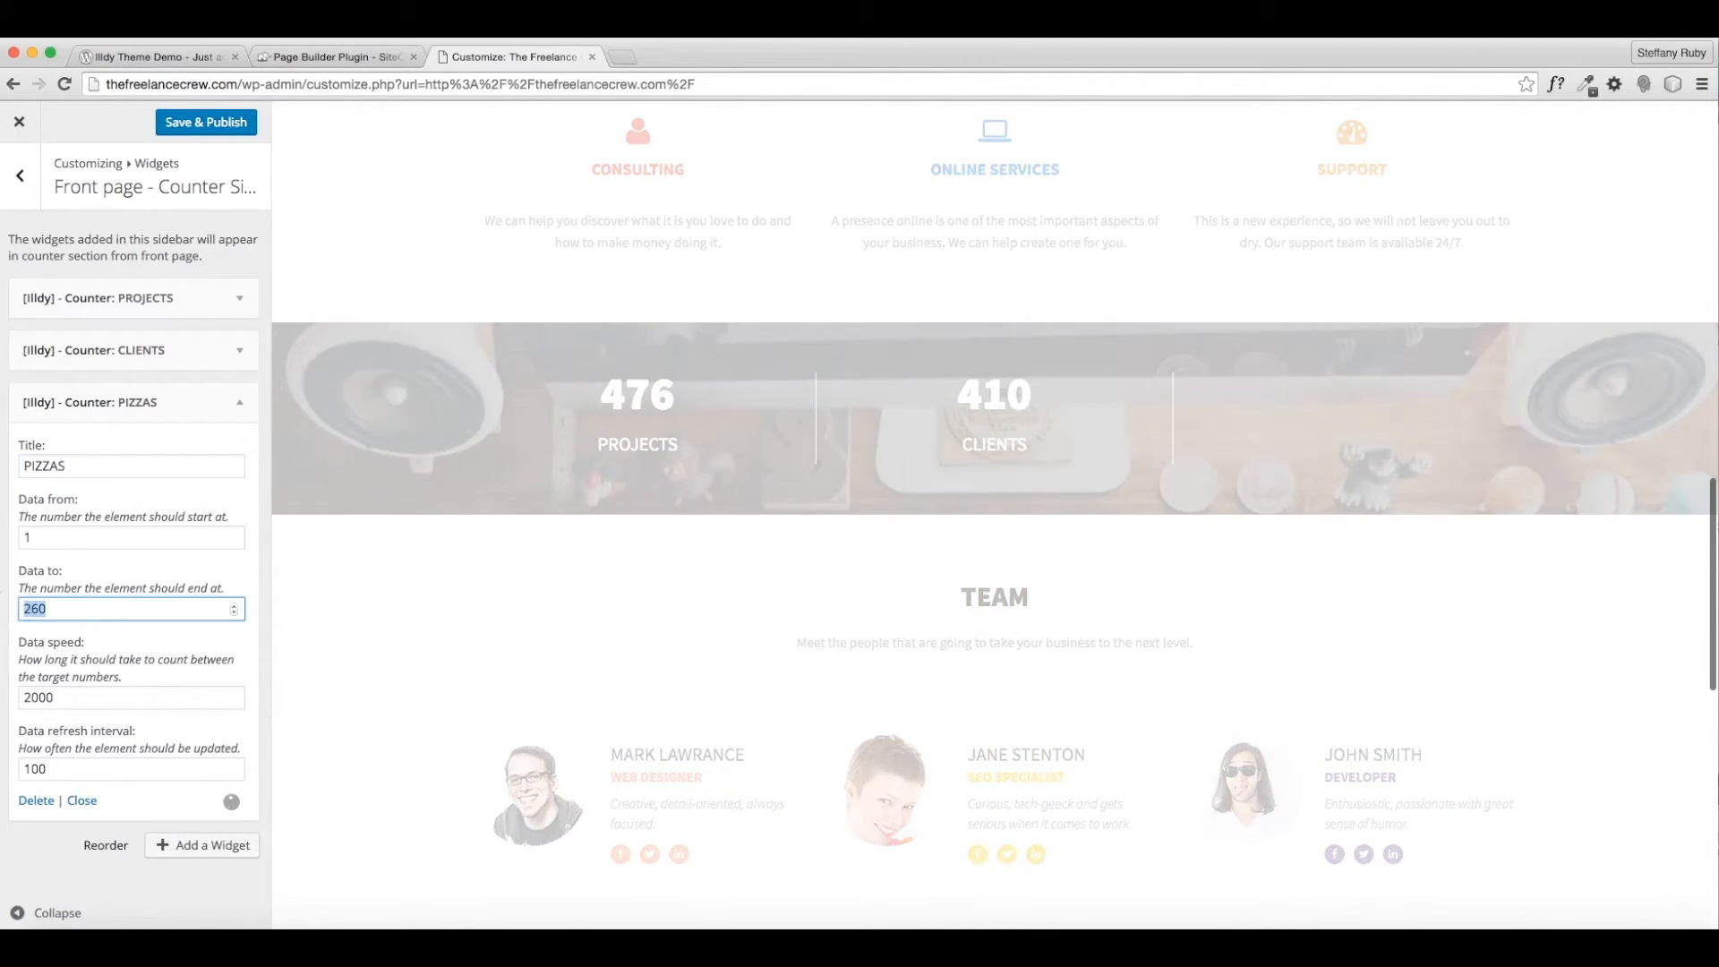
pyautogui.write('103')
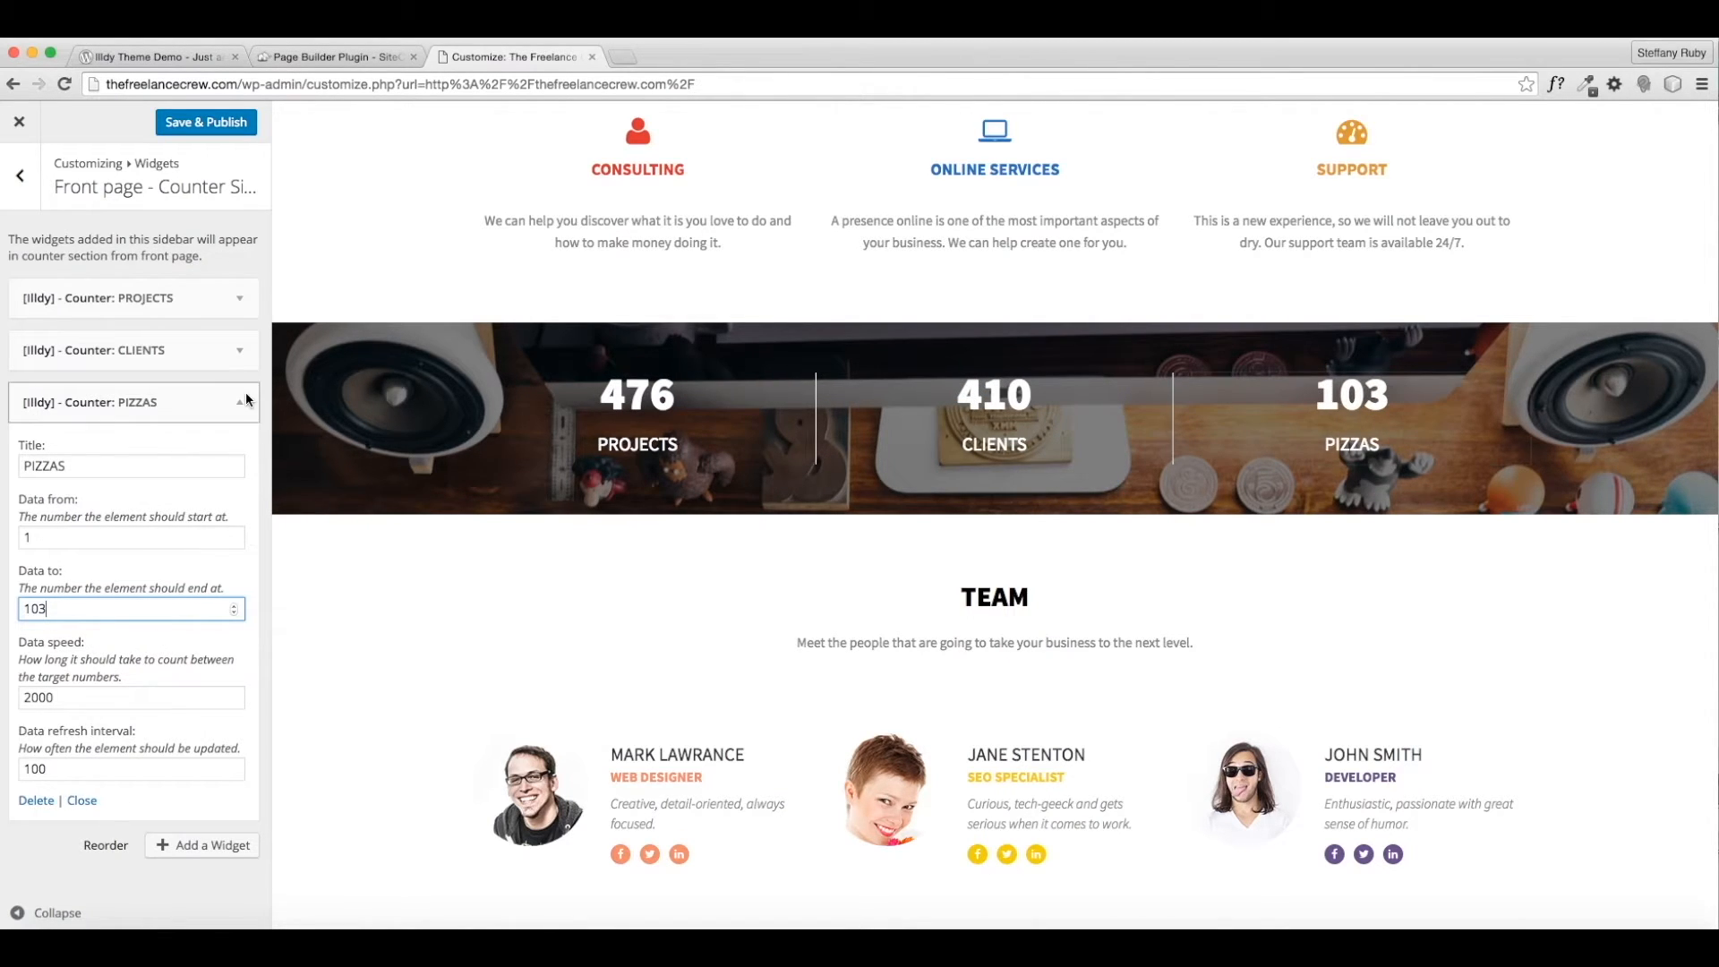
pyautogui.click(205, 122)
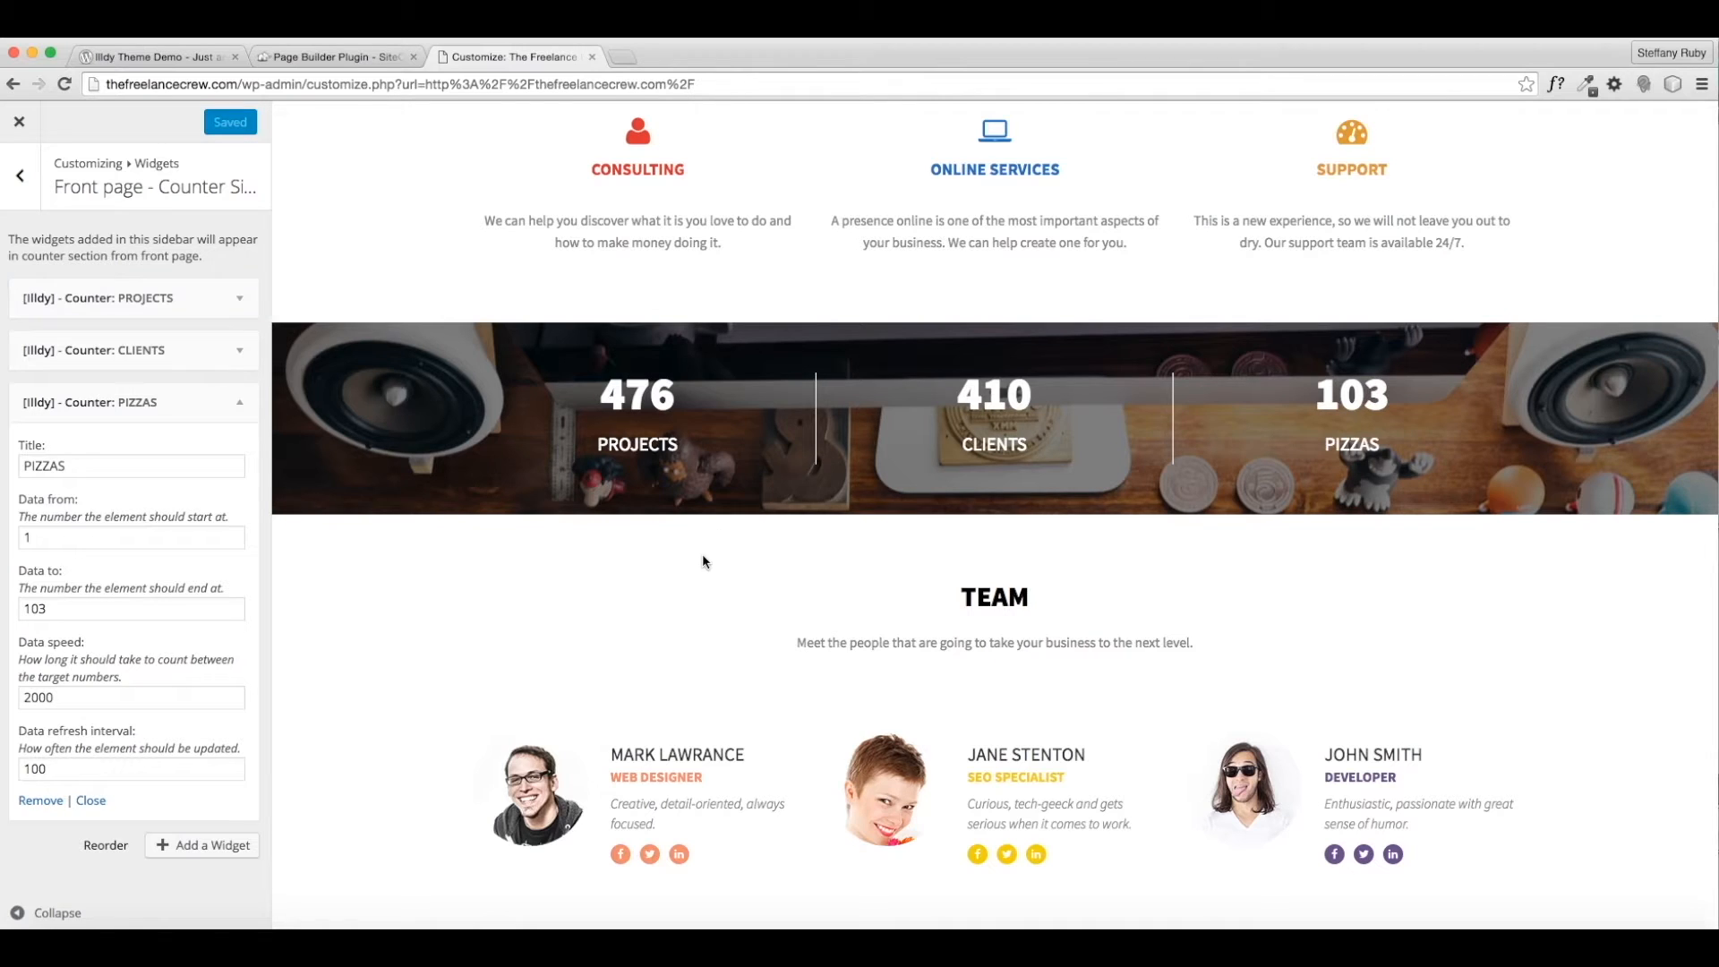
pyautogui.click(20, 176)
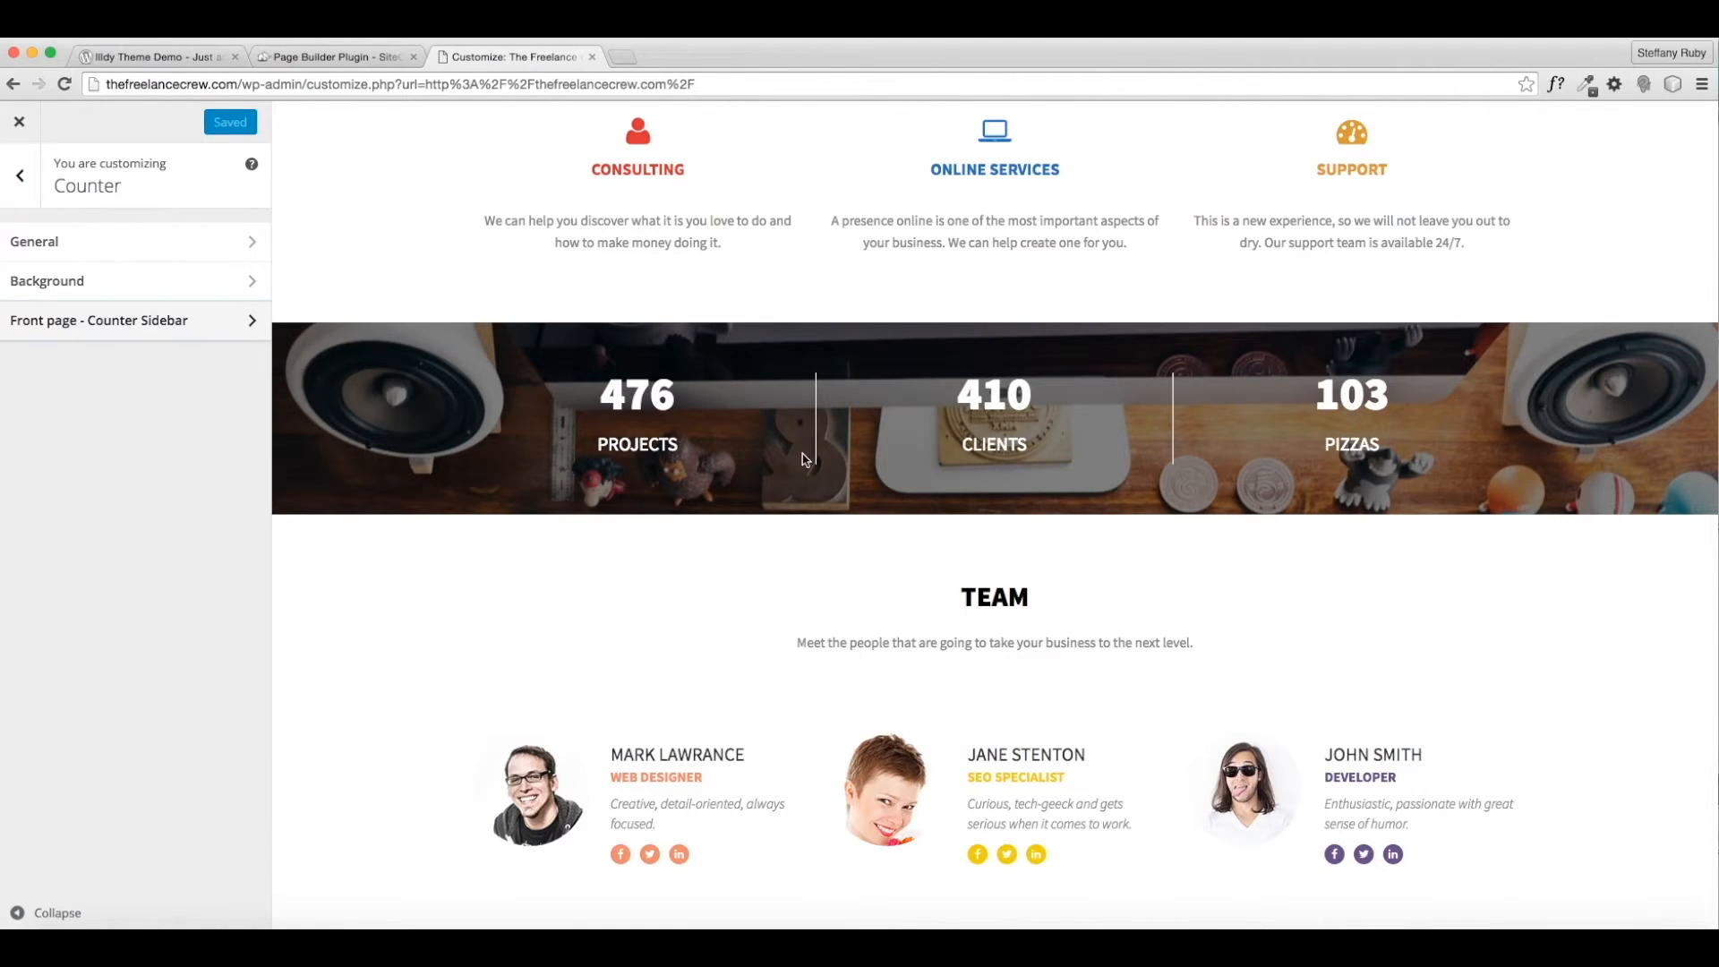
# Examine the counter band and its background image in the page preview, along with the neighbouring services and team sections.
pyautogui.scroll(5, 804, 458)
pyautogui.scroll(-8, 806, 458)
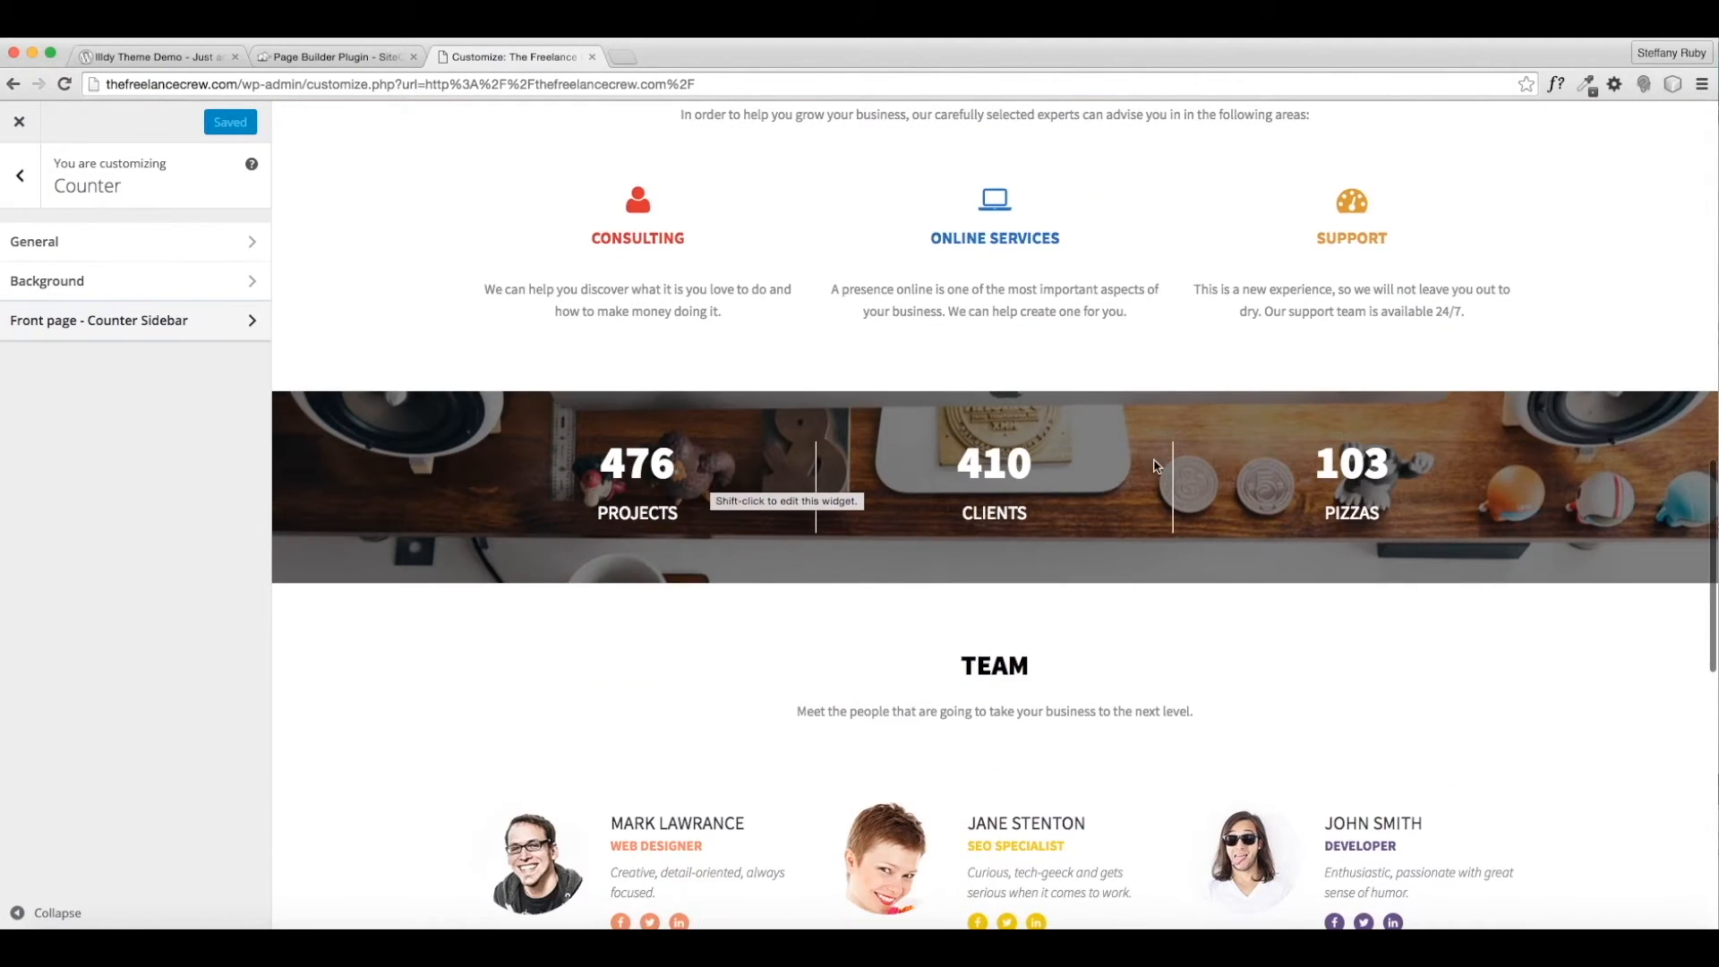
pyautogui.scroll(2, 1131, 494)
pyautogui.scroll(-5, 1138, 501)
pyautogui.scroll(5, 1146, 506)
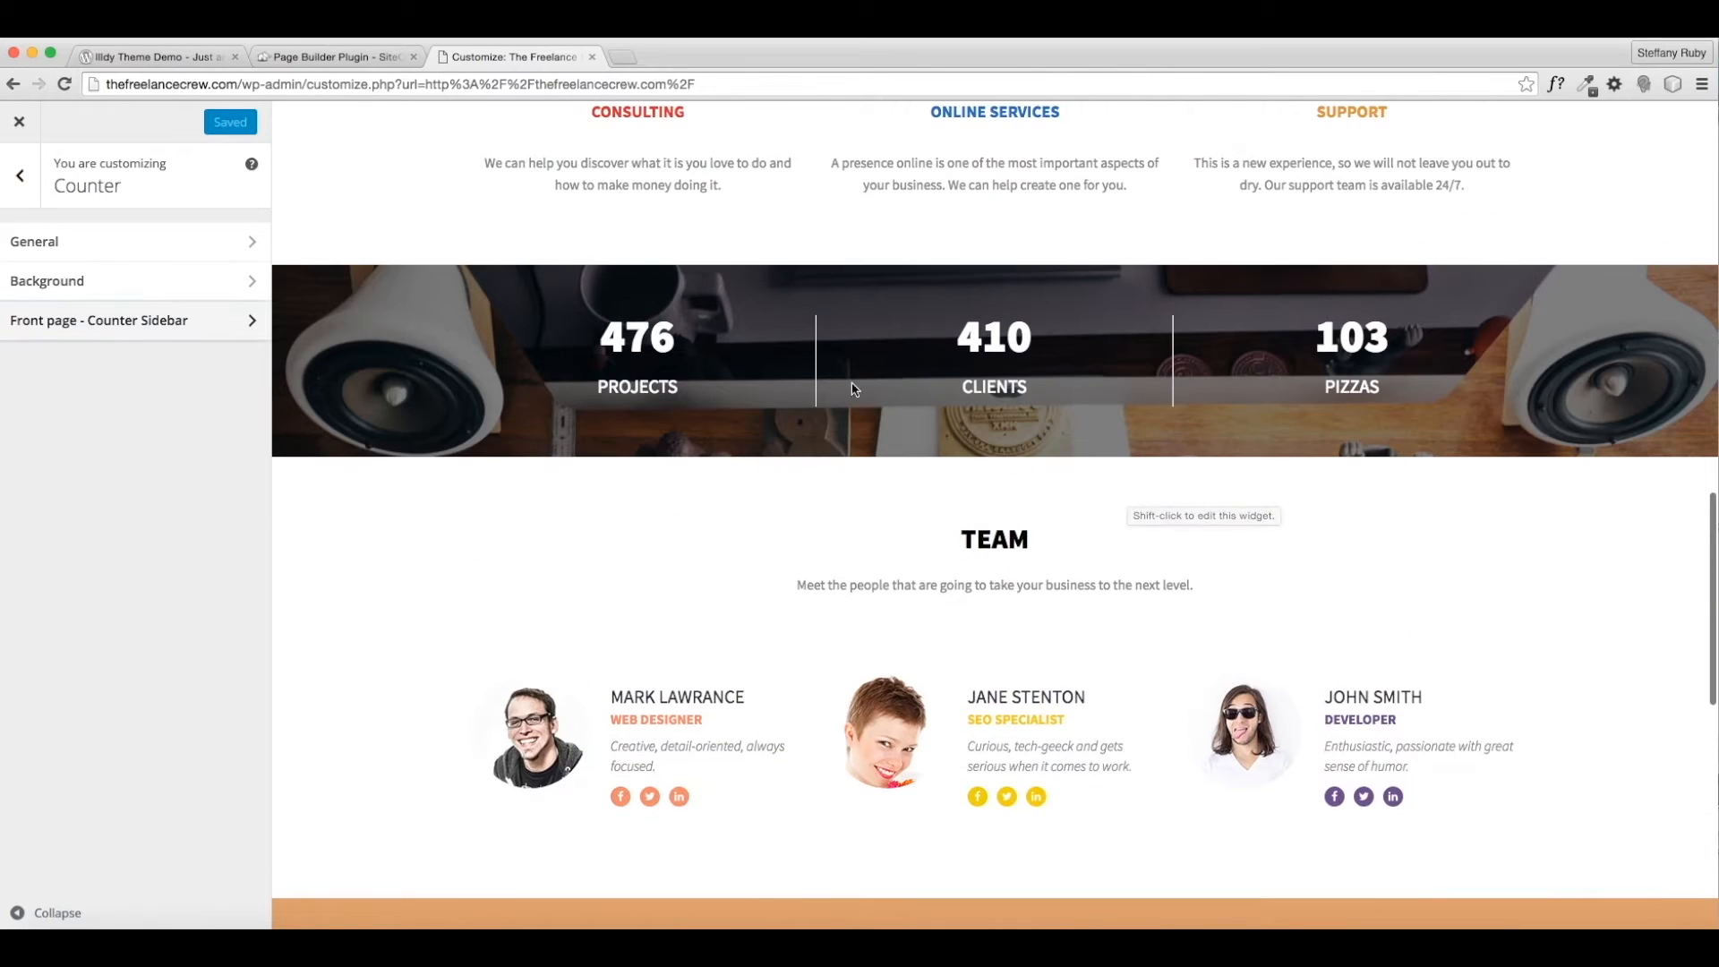
pyautogui.scroll(5, 805, 483)
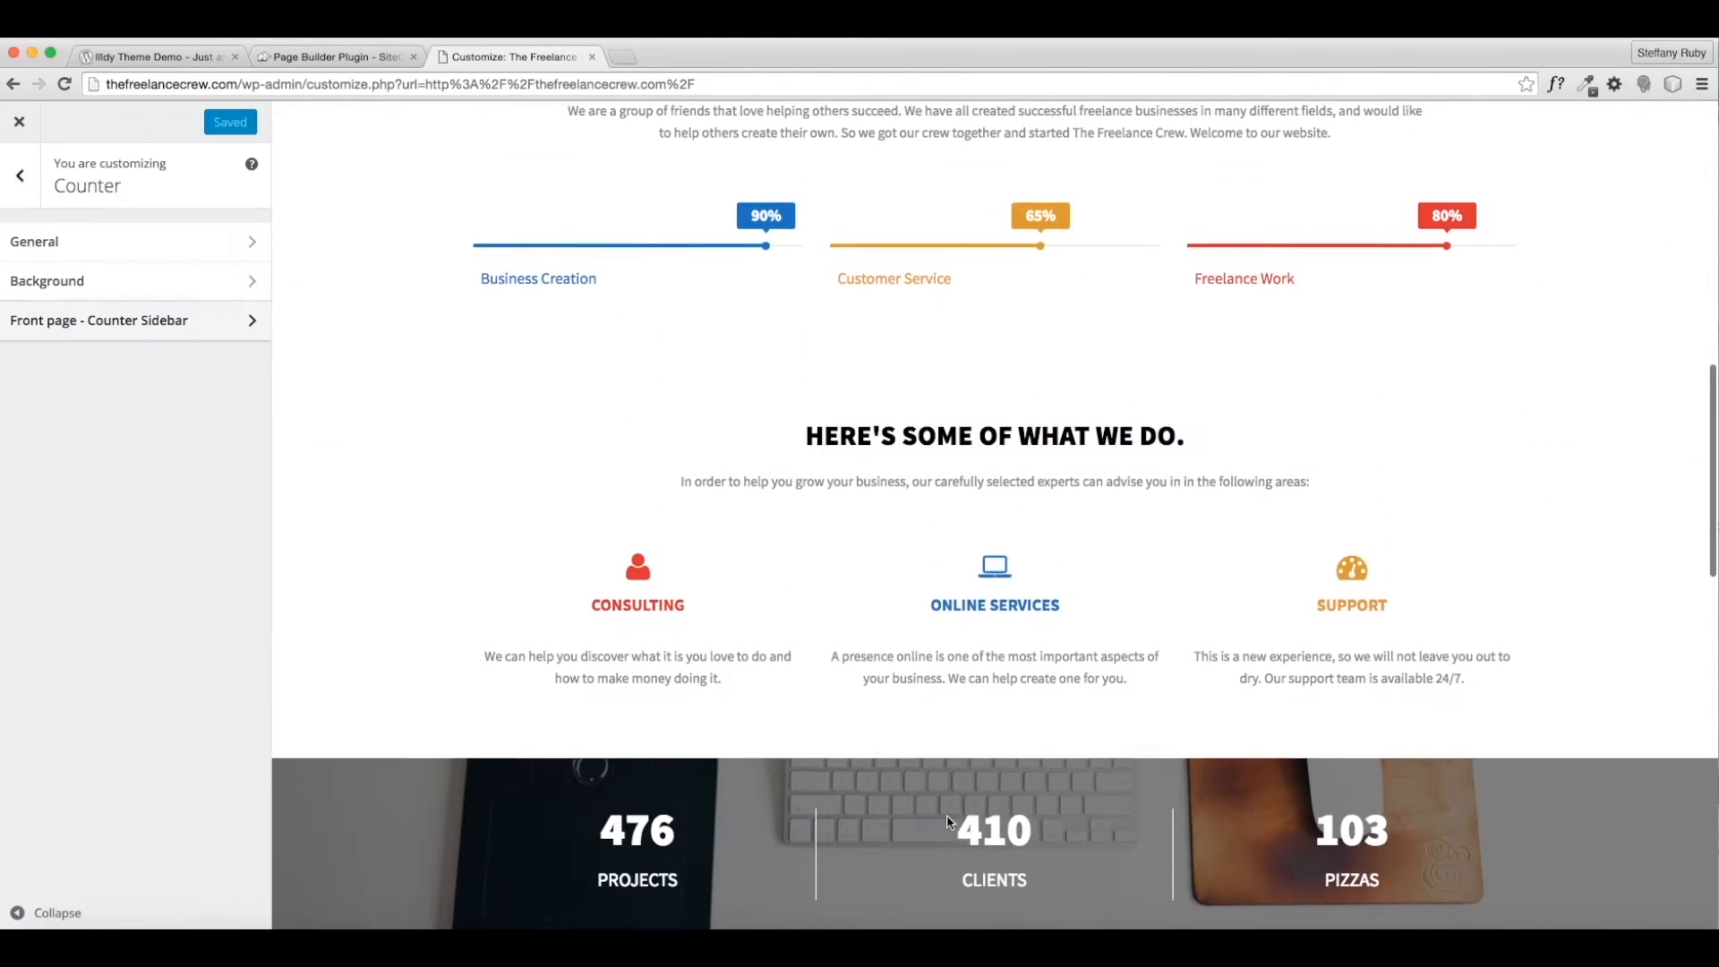
pyautogui.scroll(-1, 950, 822)
pyautogui.scroll(-3, 835, 701)
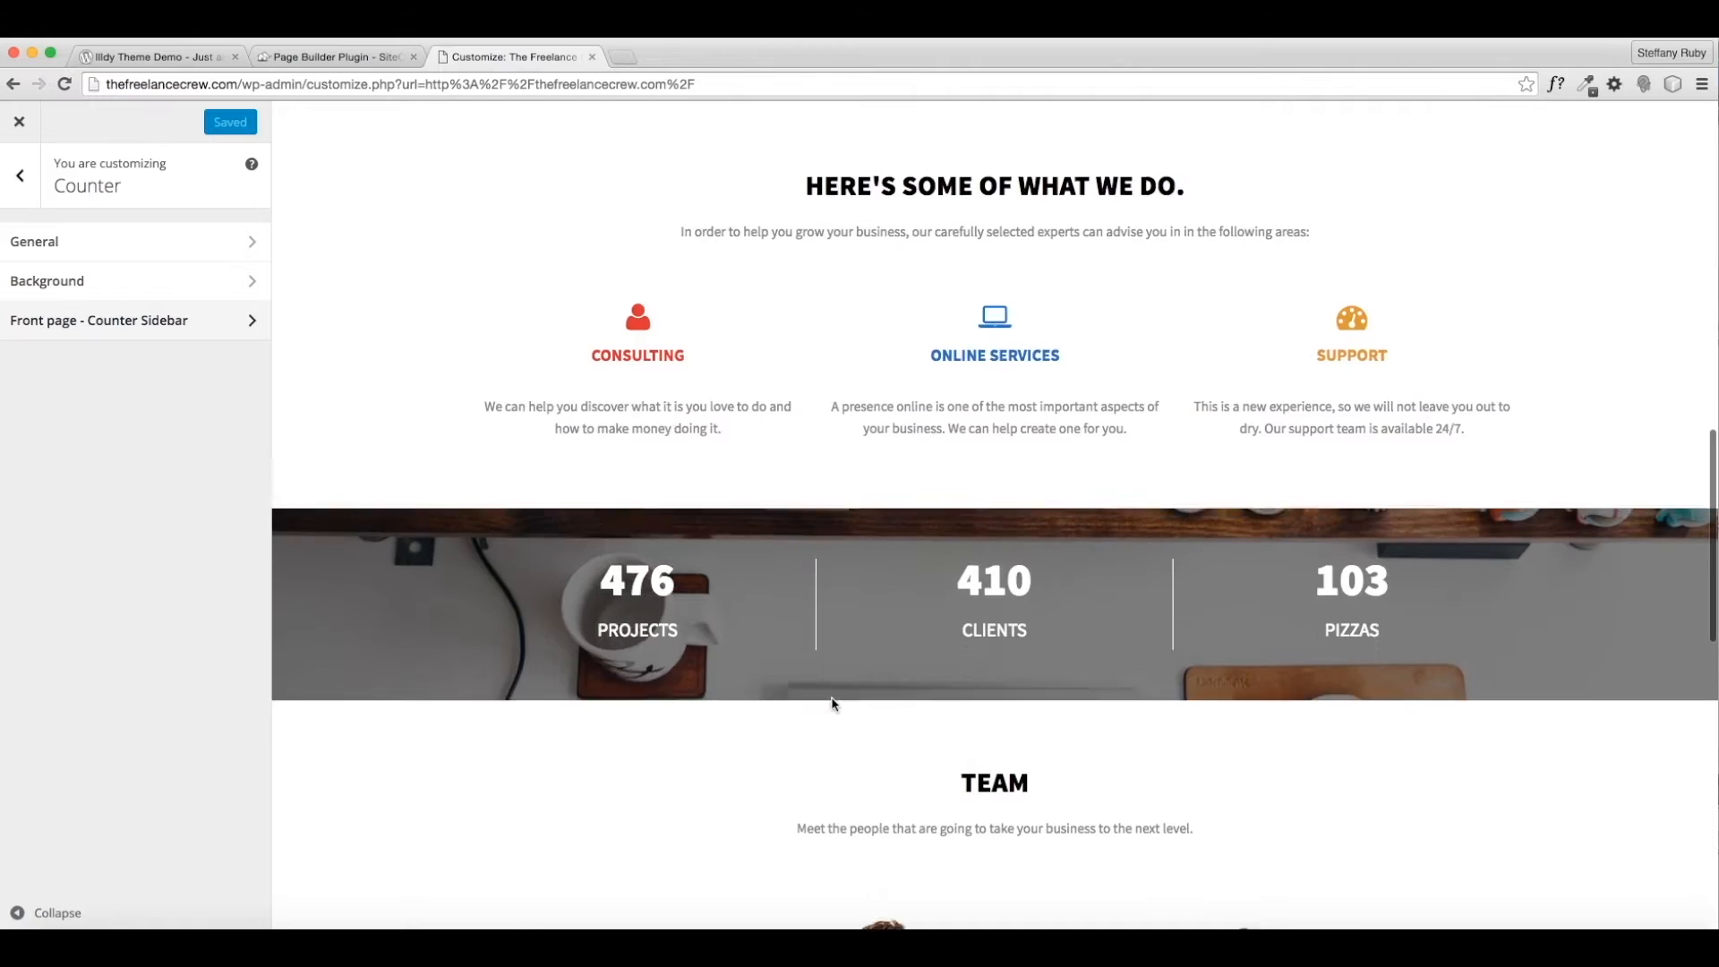
pyautogui.scroll(-3, 834, 697)
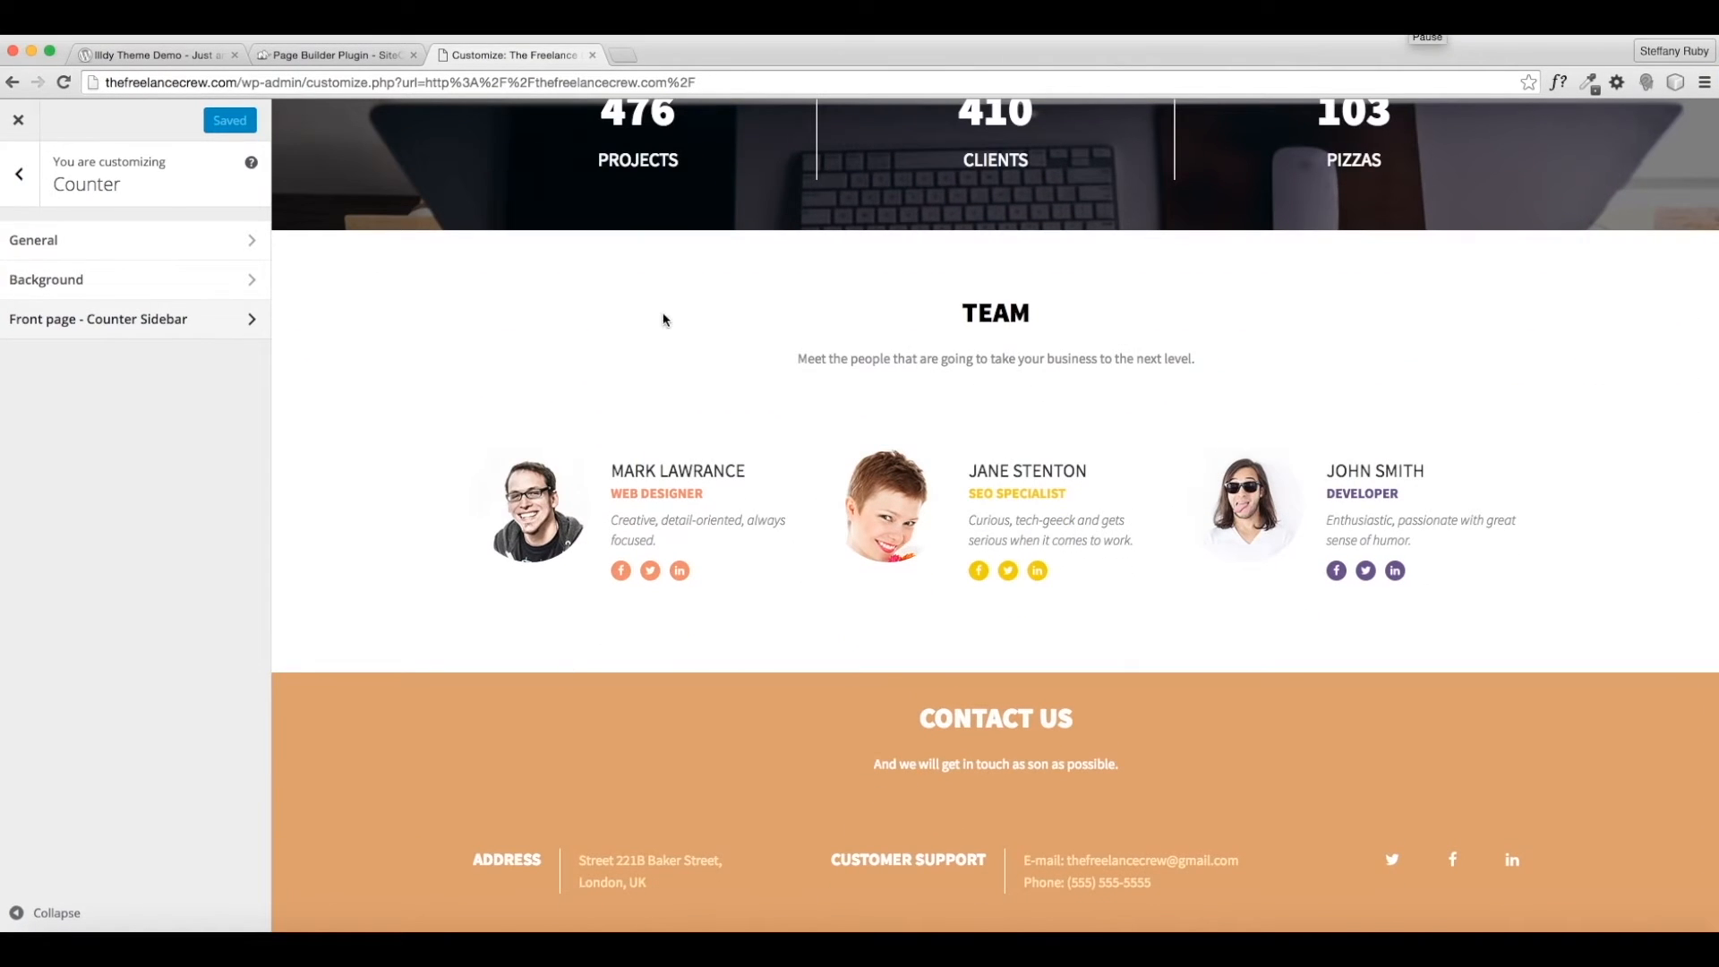
# Leave the Counter settings and return to the customizer's main list of sections.
pyautogui.moveTo(1, 174); pyautogui.dragTo(0, 175)
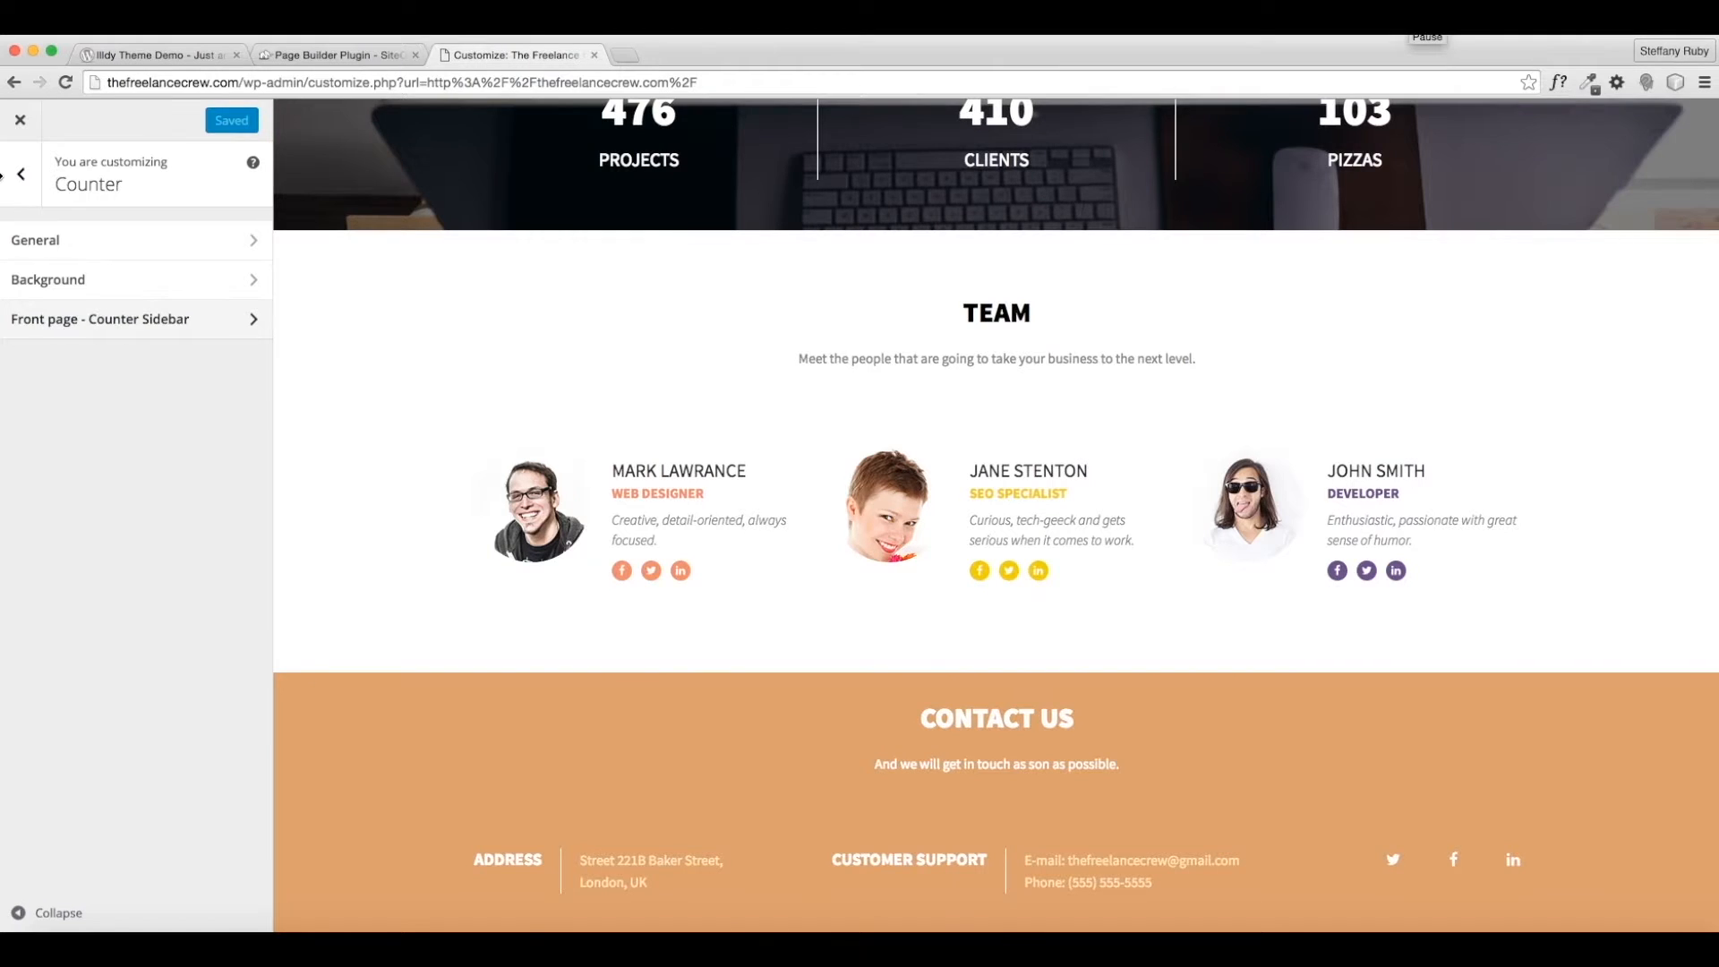
pyautogui.click(27, 182)
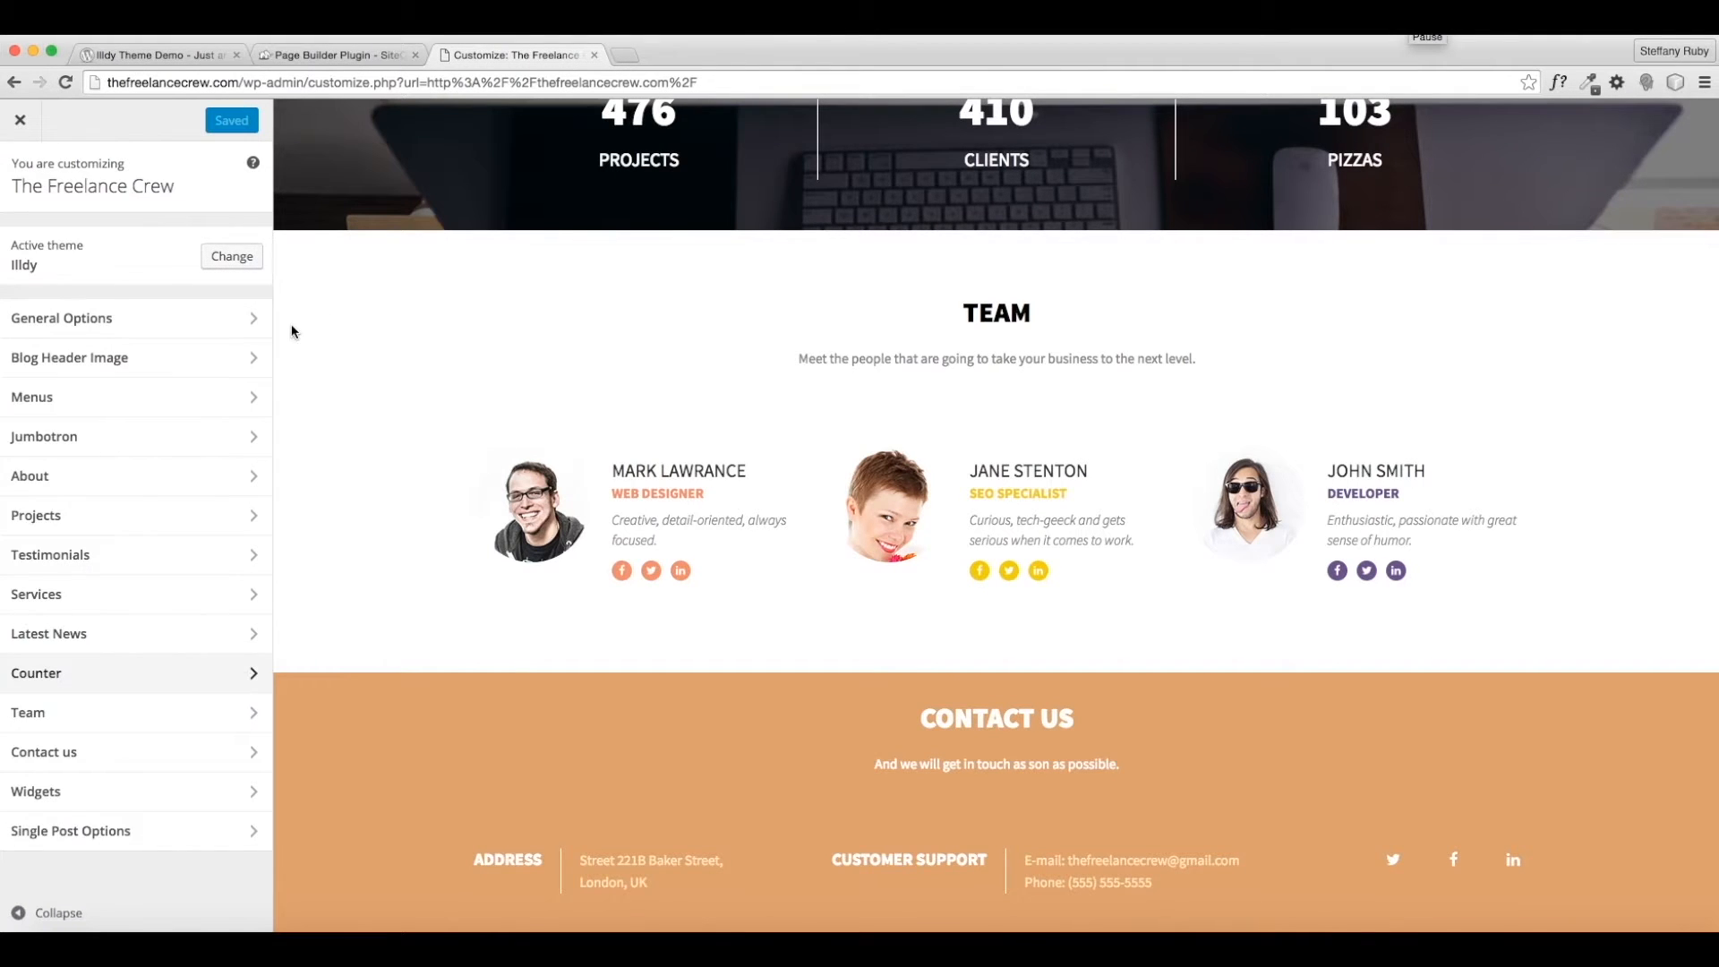
# Open the general settings of the Team section and set its title to "MEET THE CREW.".
pyautogui.click(134, 712)
pyautogui.click(231, 251)
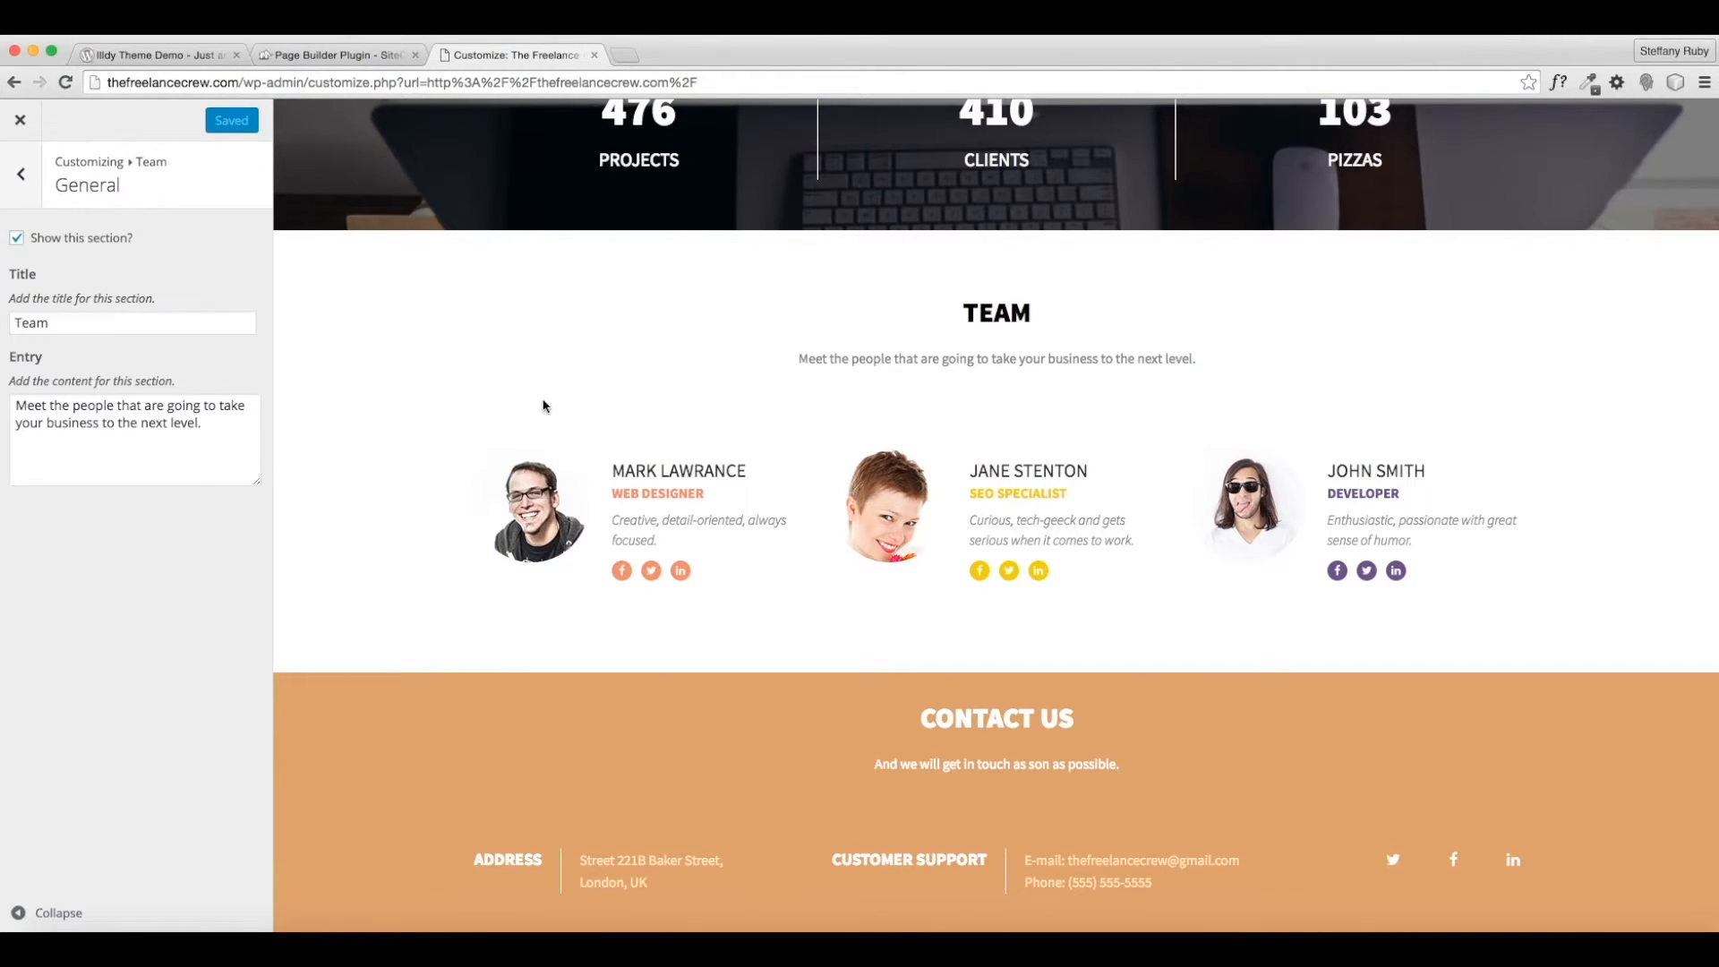
pyautogui.moveTo(52, 406); pyautogui.dragTo(208, 441)
pyautogui.click(210, 441)
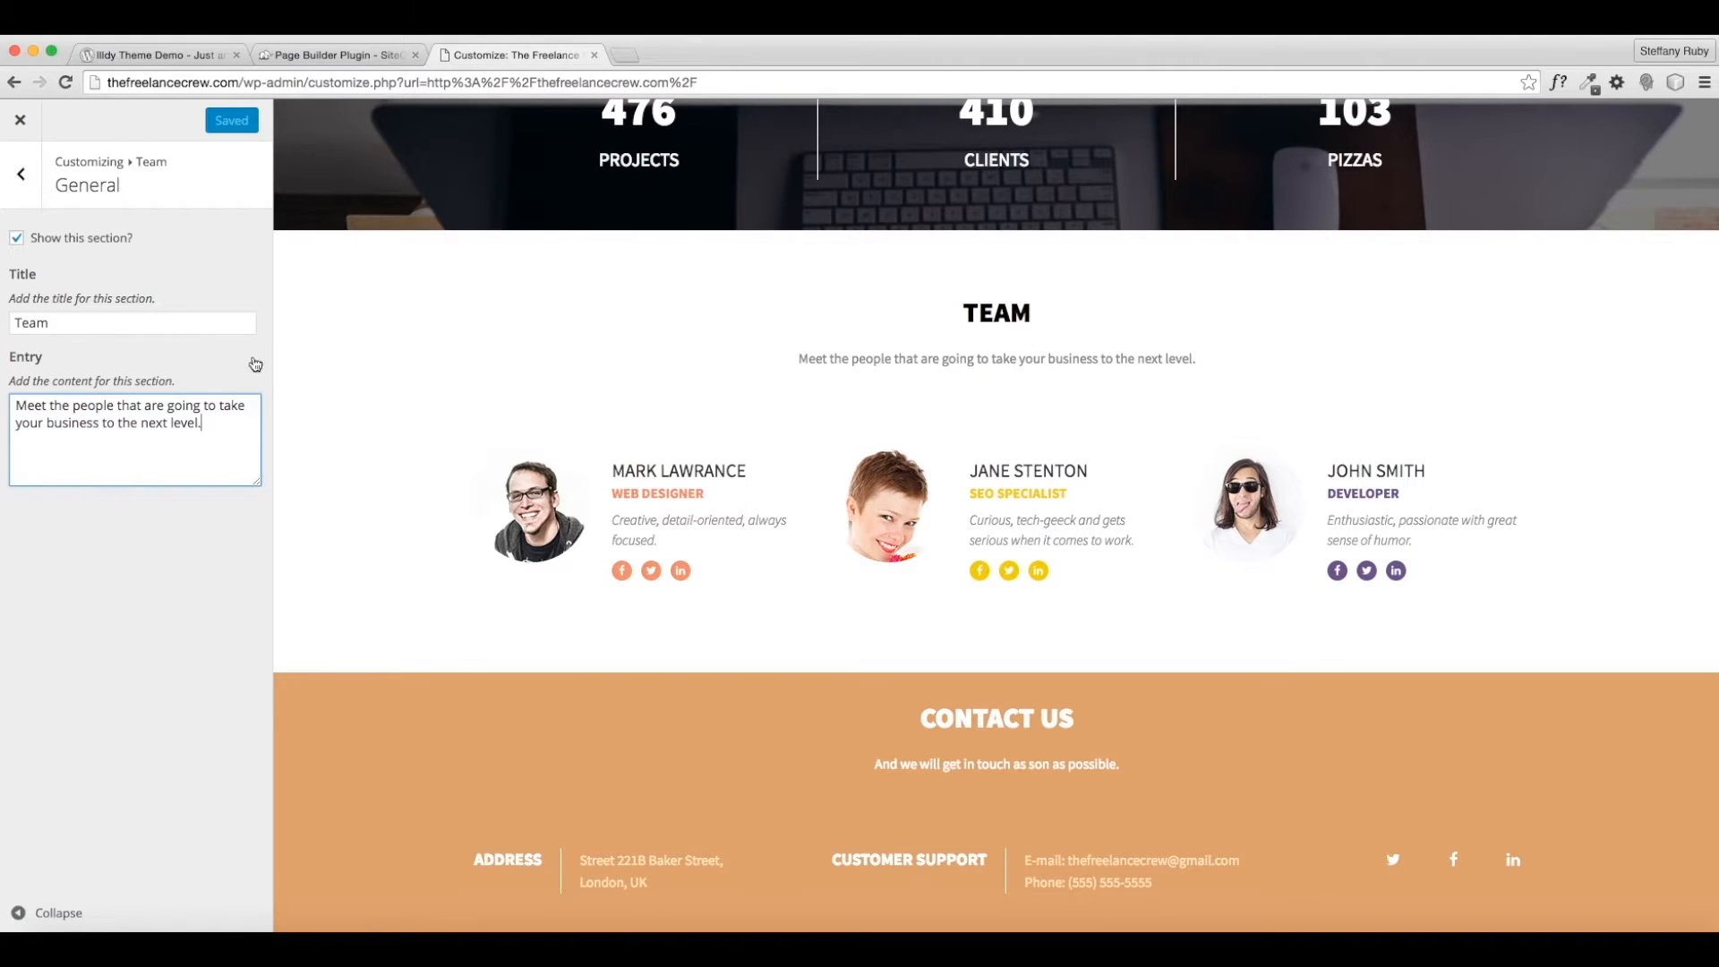
pyautogui.hotkey('shift', 'Tab')
pyautogui.write("Here'")
pyautogui.press('BackSpace')
pyautogui.press('BackSpace')
pyautogui.press('BackSpace')
pyautogui.press('BackSpace')
pyautogui.press('BackSpace')
pyautogui.write('MEET THE CREW.')
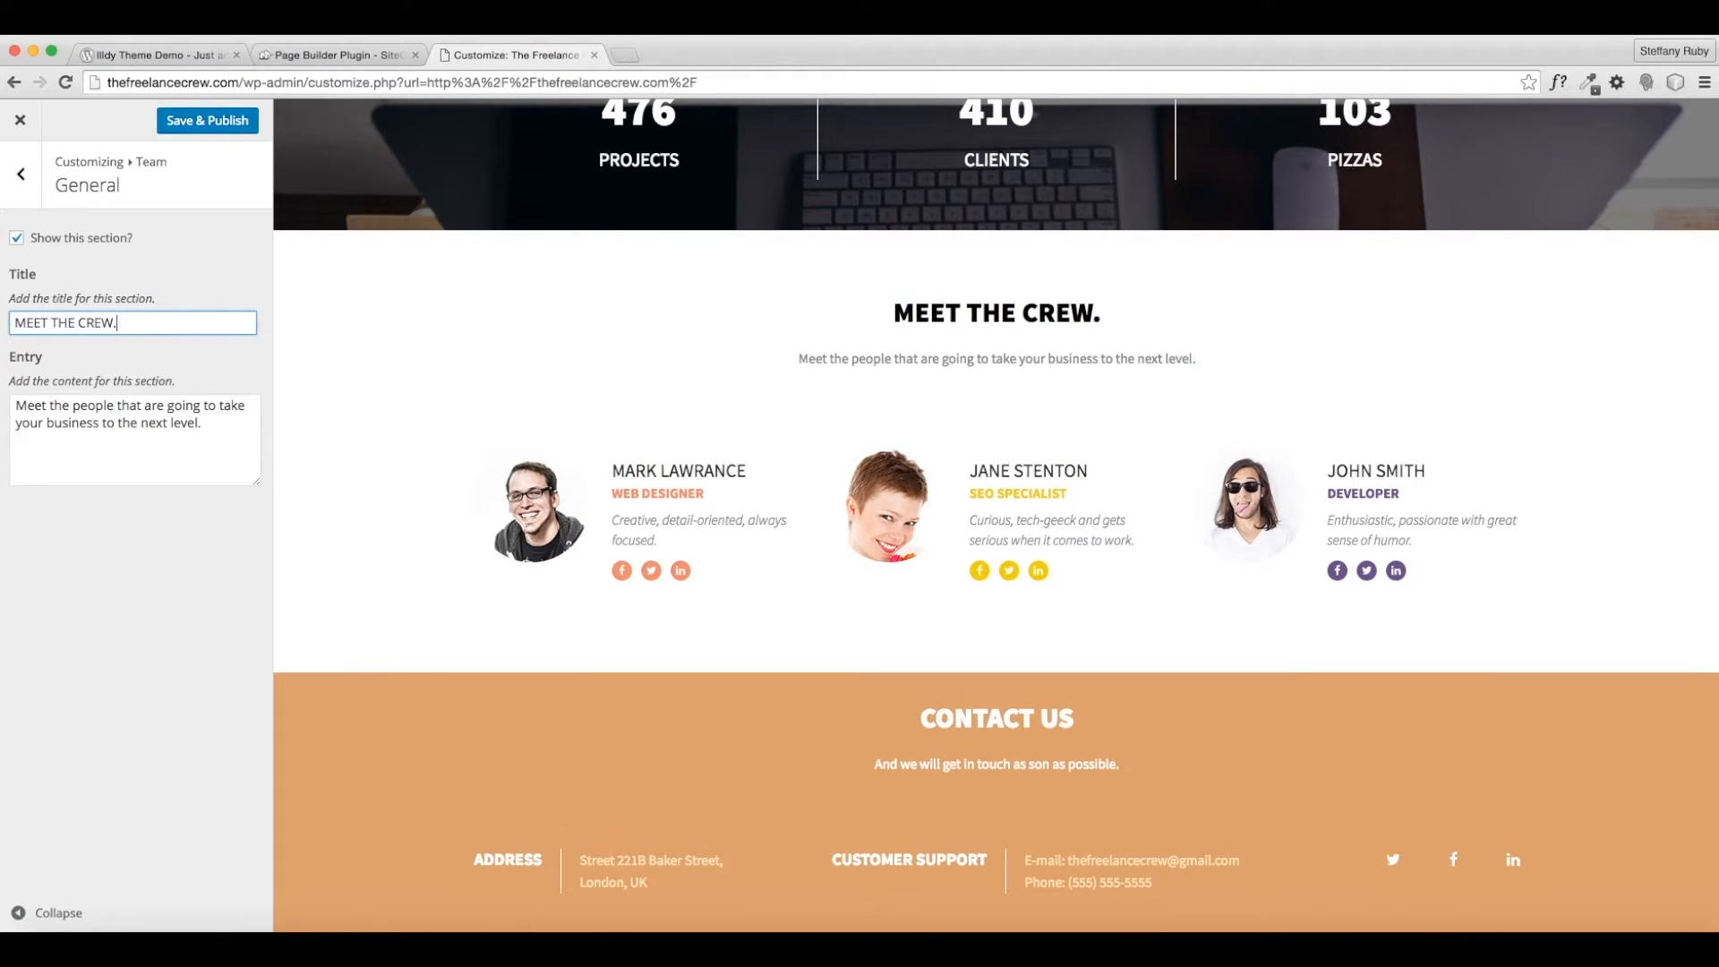
# Replace the Team section's entry text with "We're a special crew that is here to help you.".
pyautogui.press('Tab')
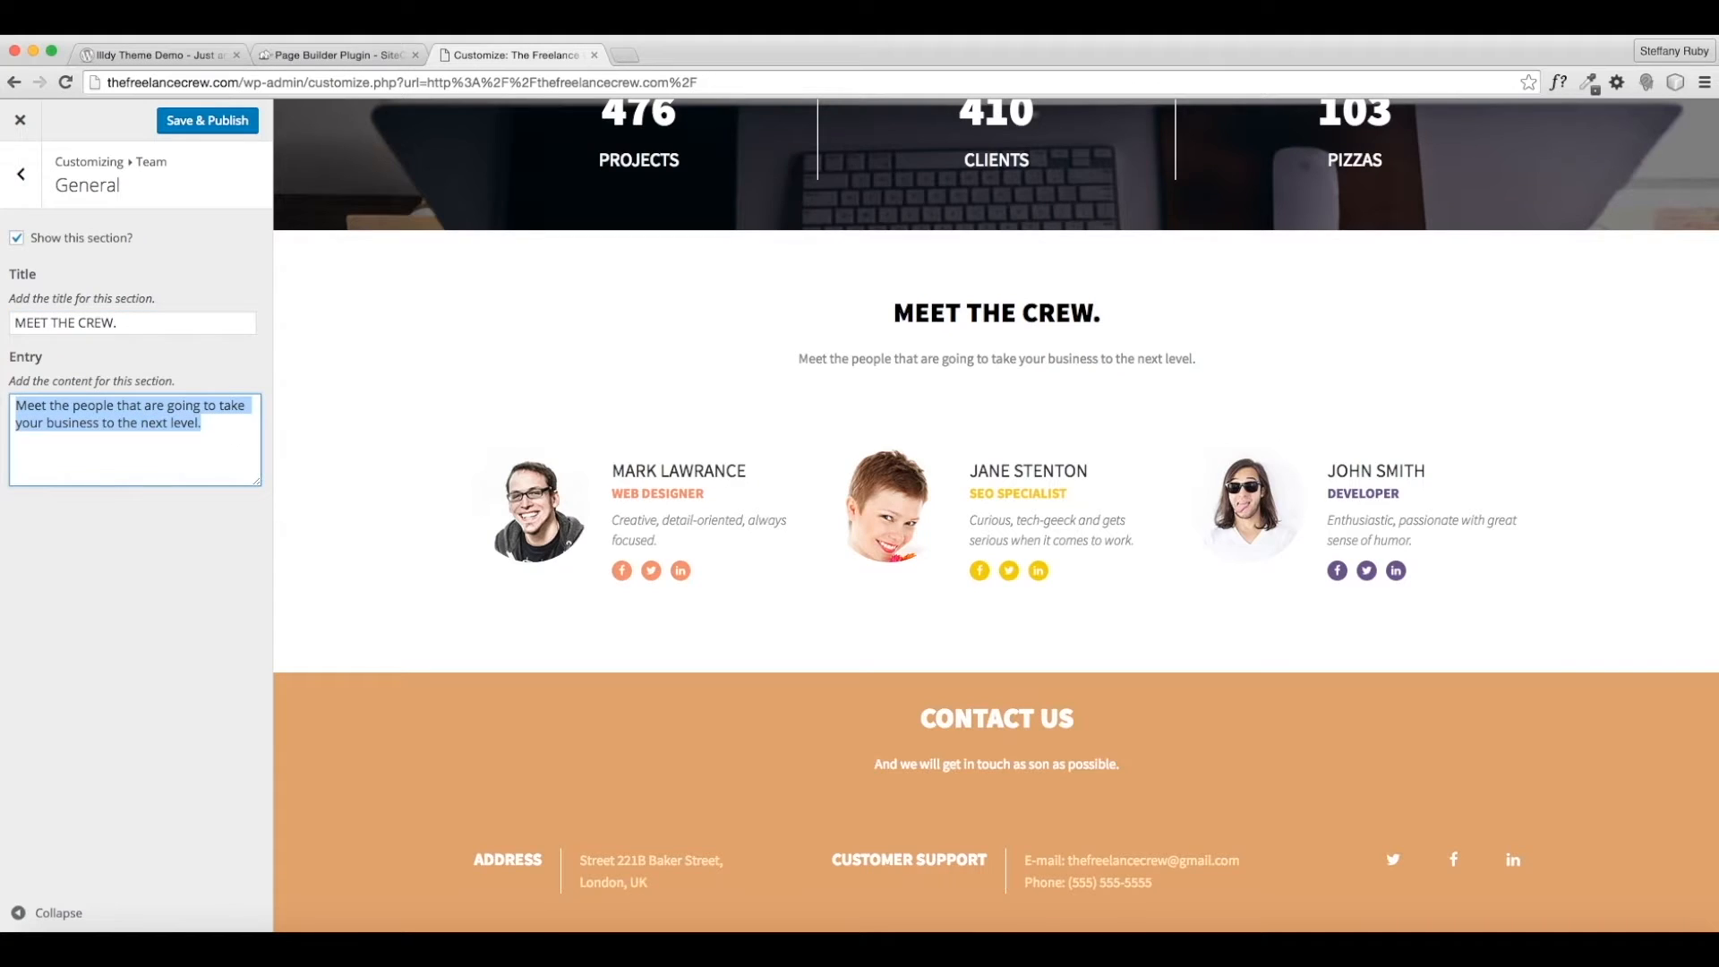
pyautogui.write("We've gota")
pyautogui.press('BackSpace')
pyautogui.press('BackSpace')
pyautogui.press('BackSpace')
pyautogui.press('BackSpace')
pyautogui.press('BackSpace')
pyautogui.press('BackSpace')
pyautogui.press('BackSpace')
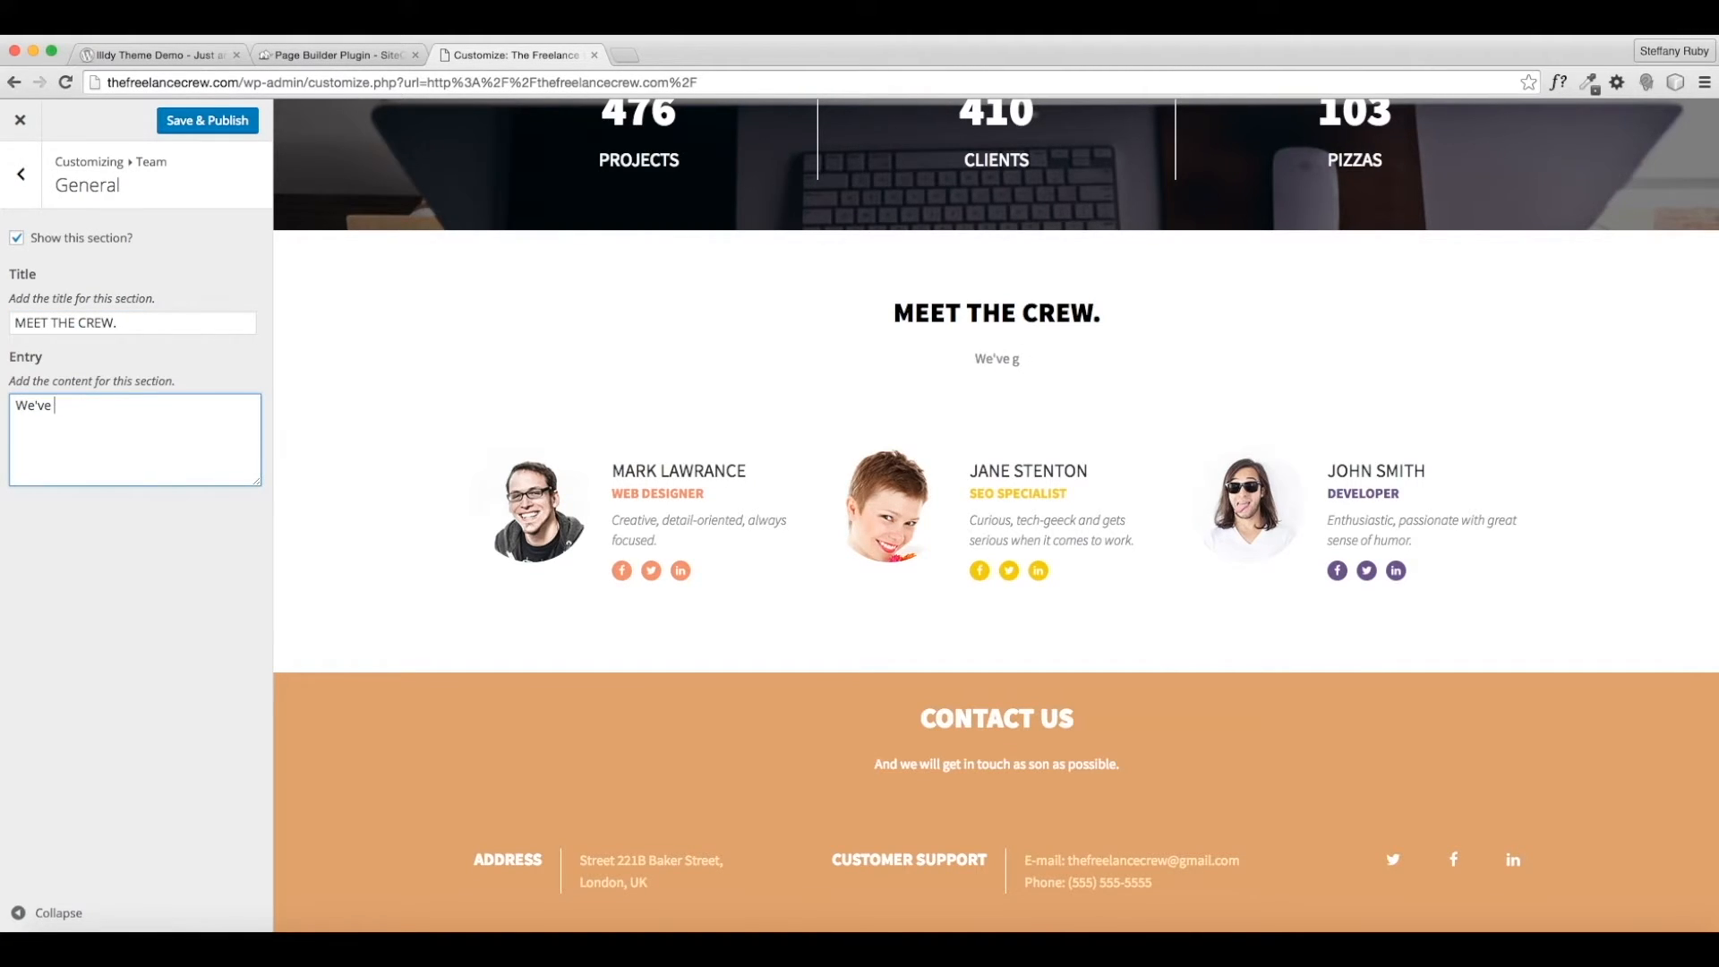
pyautogui.write('re a special g')
pyautogui.write('rew ')
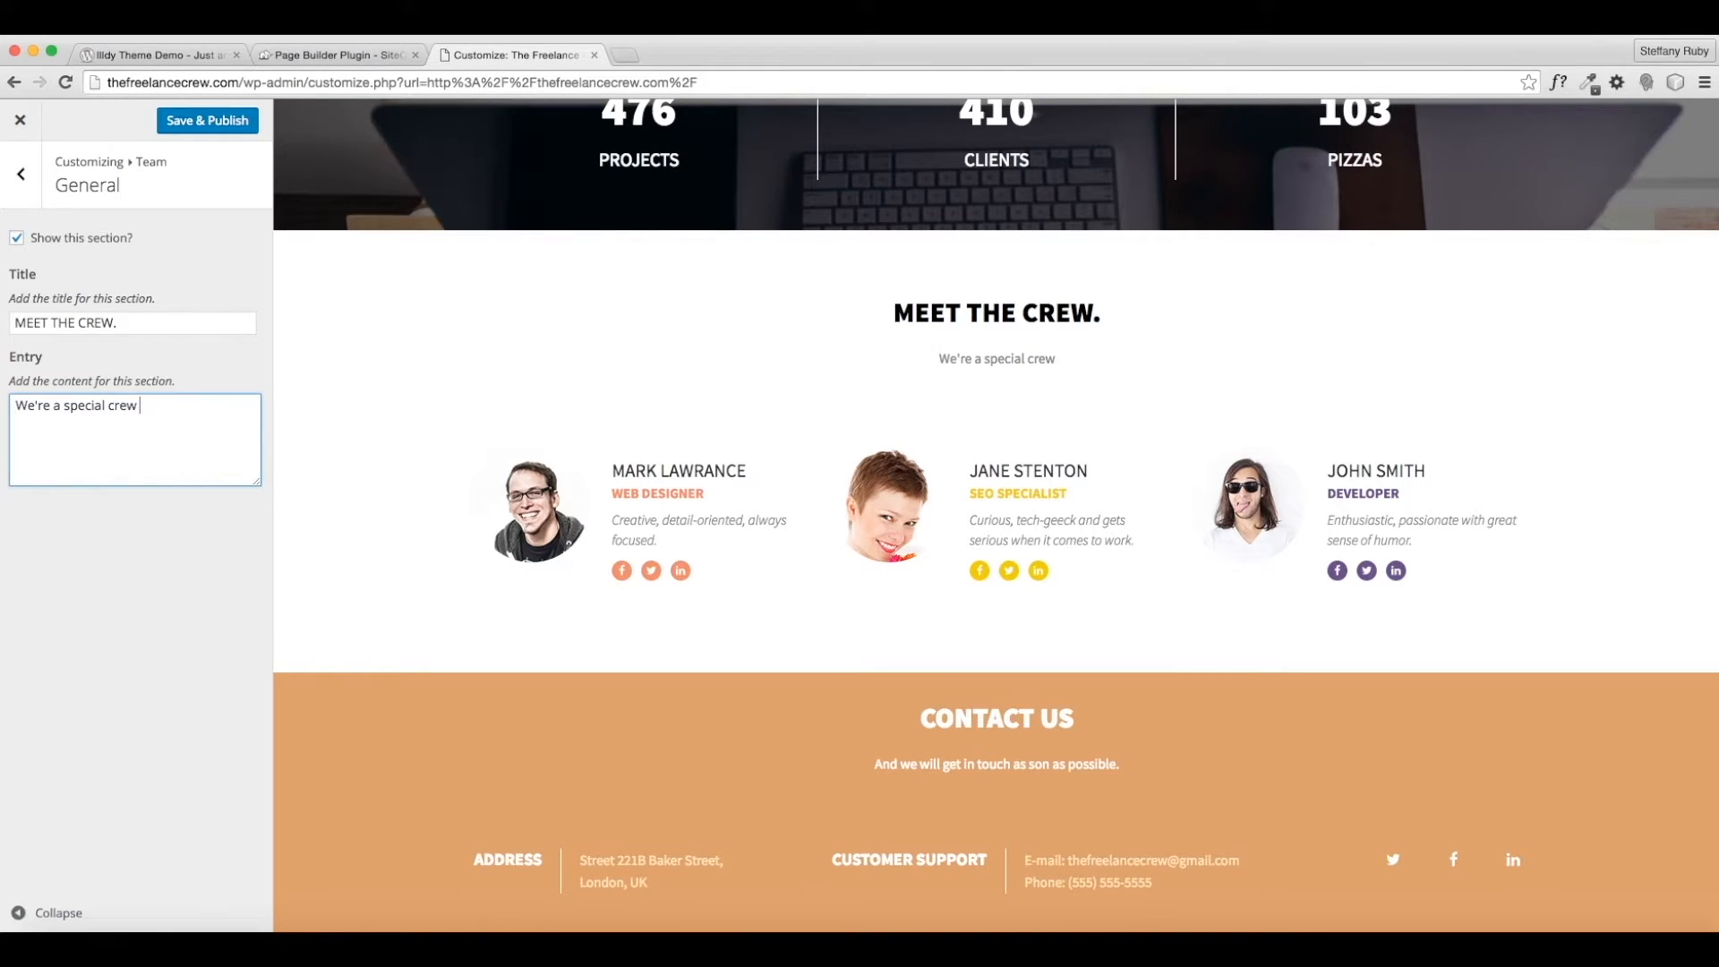
pyautogui.write('that is here to help you.')
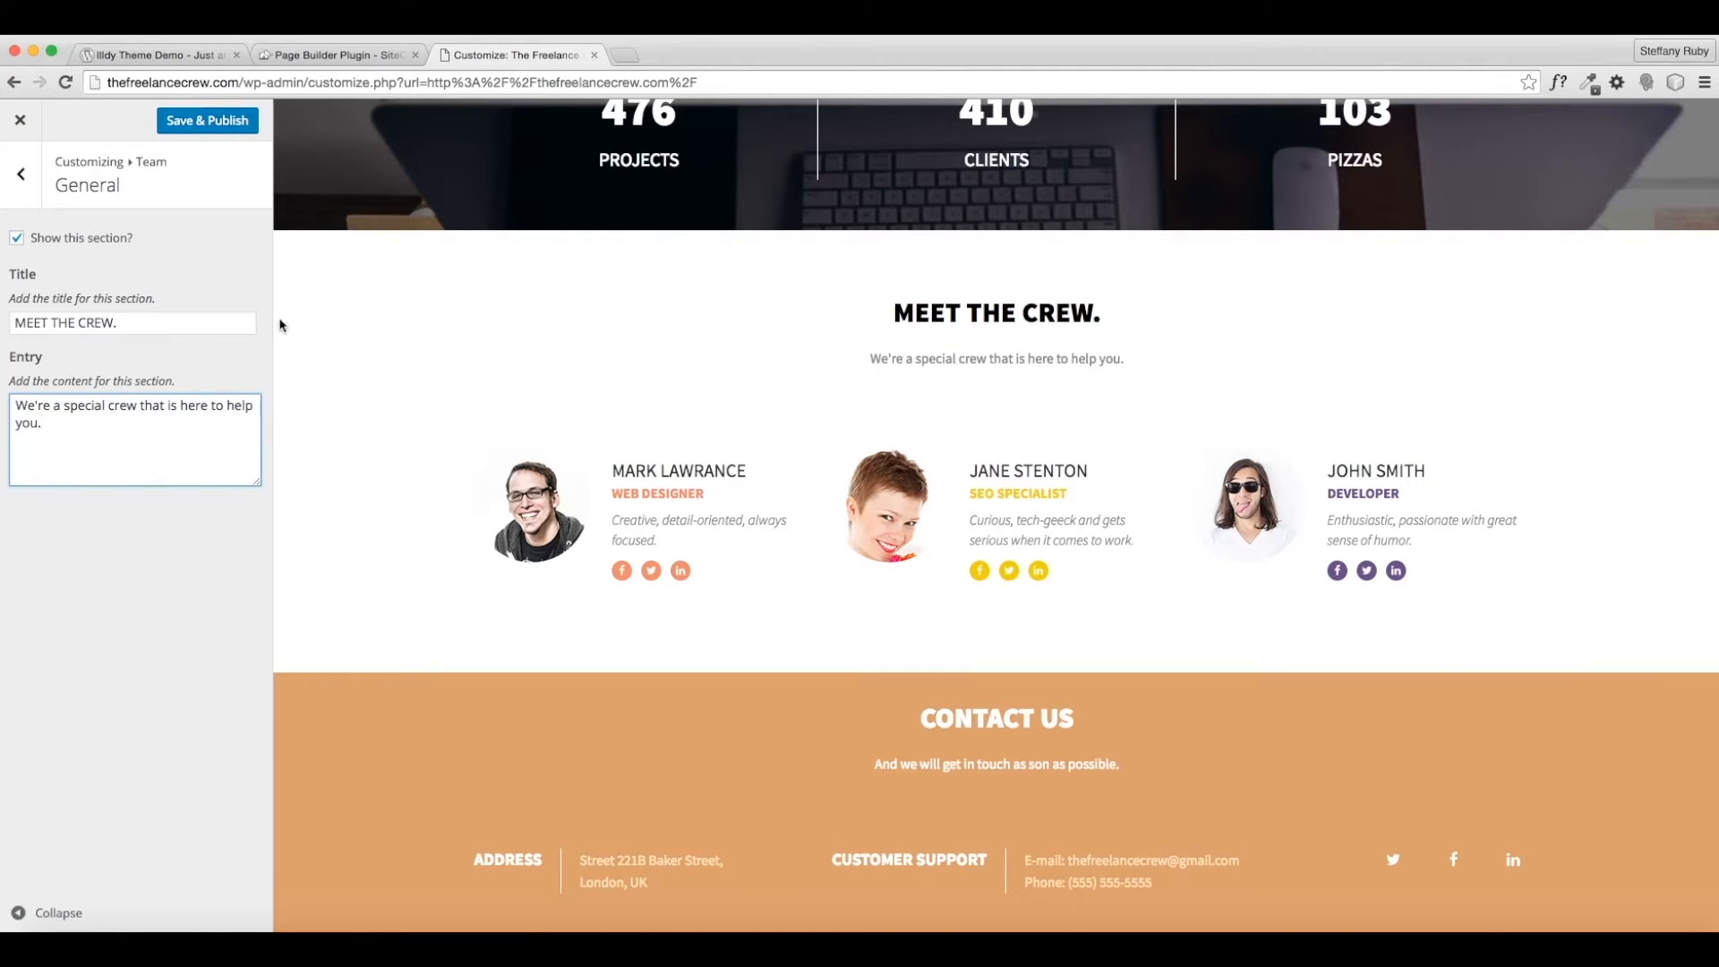
# Open the Team Sidebar widget settings and save the three team photos to the Desktop as front-page-team-1, front-page-team-2 and front-page-team-3.
pyautogui.click(20, 174)
pyautogui.click(112, 278)
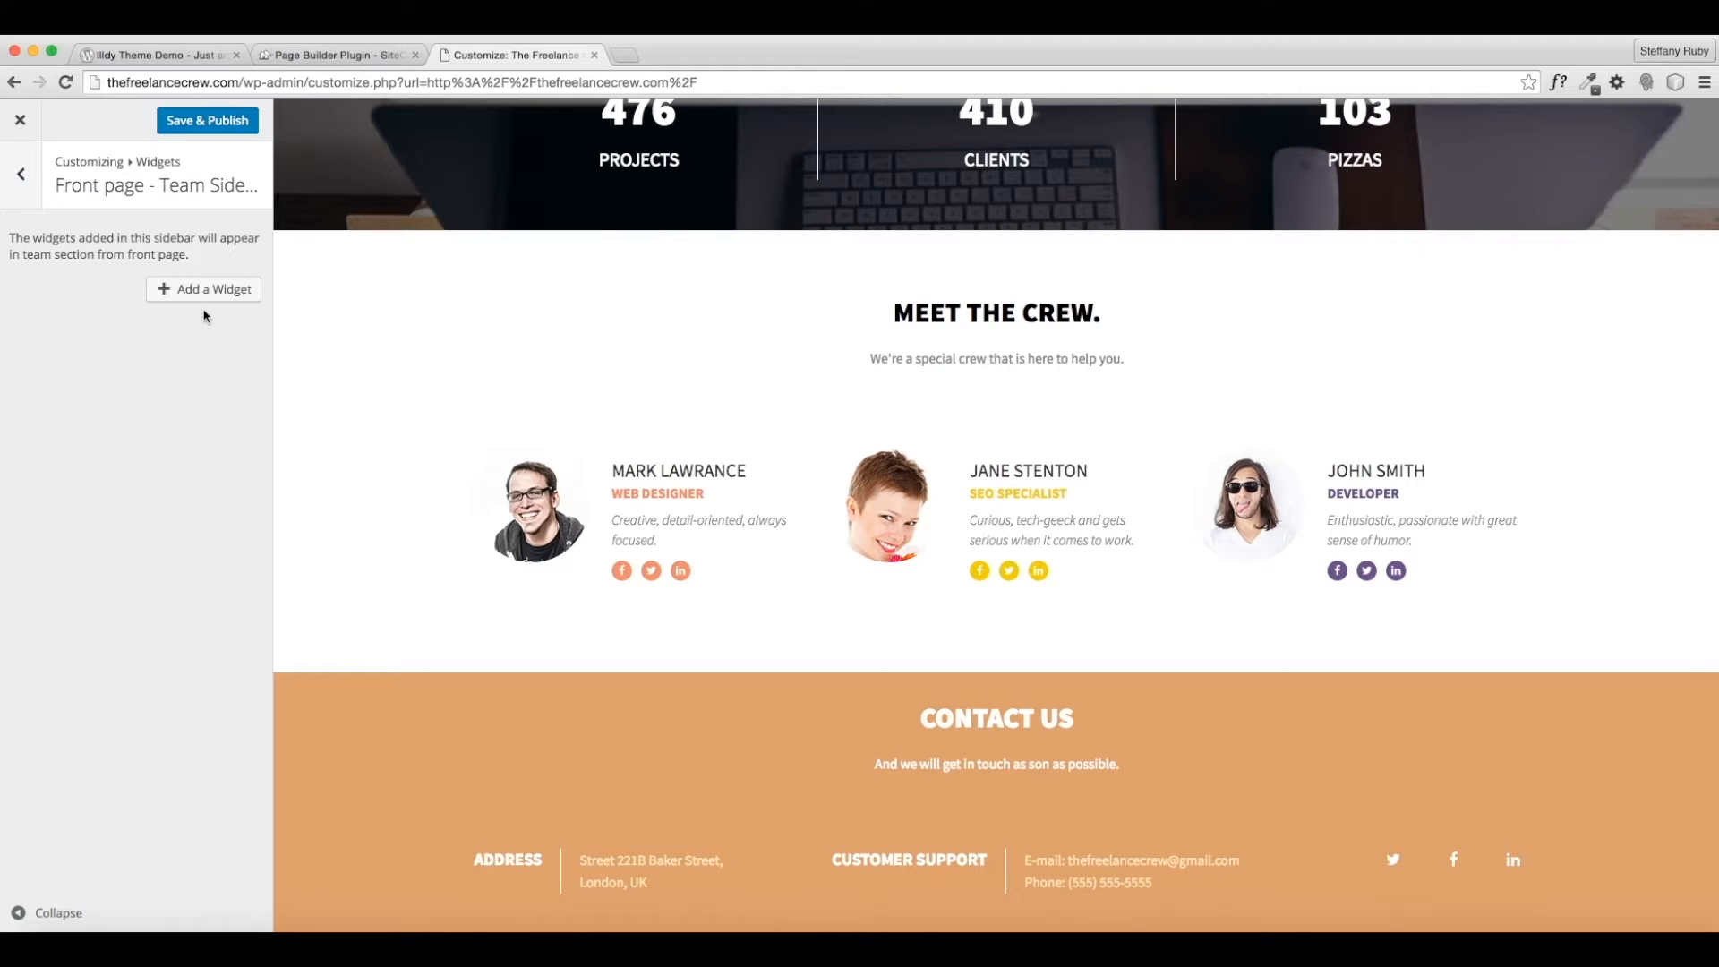
pyautogui.rightClick(517, 512)
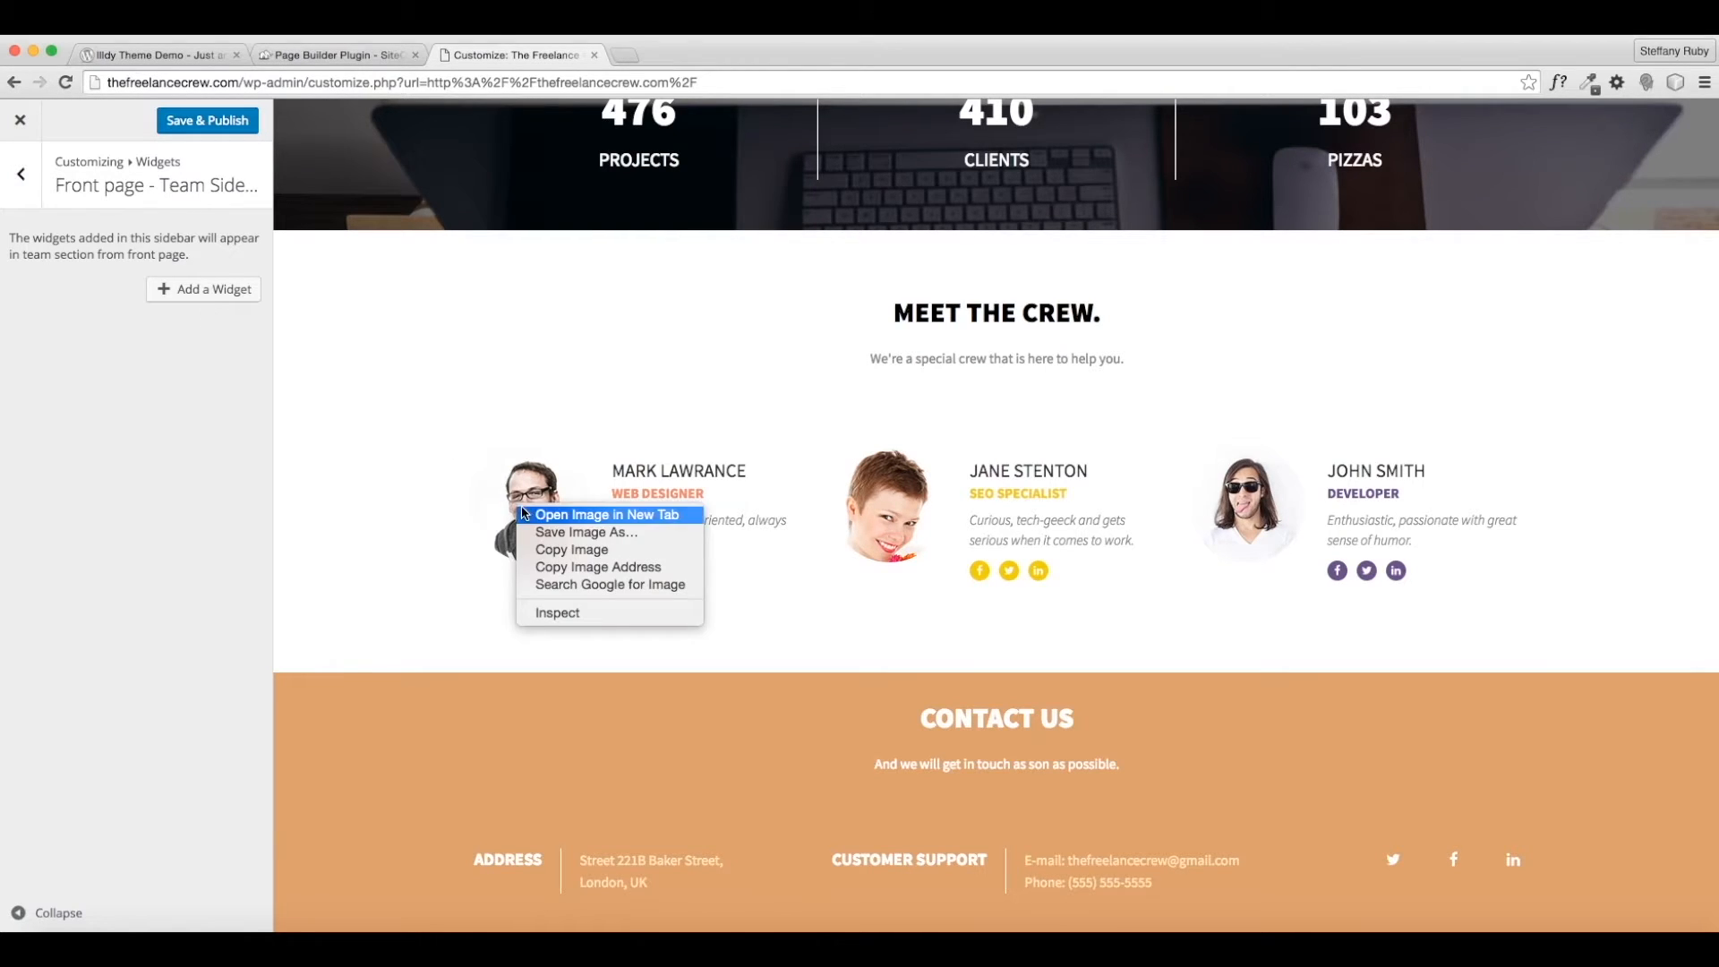
pyautogui.click(535, 537)
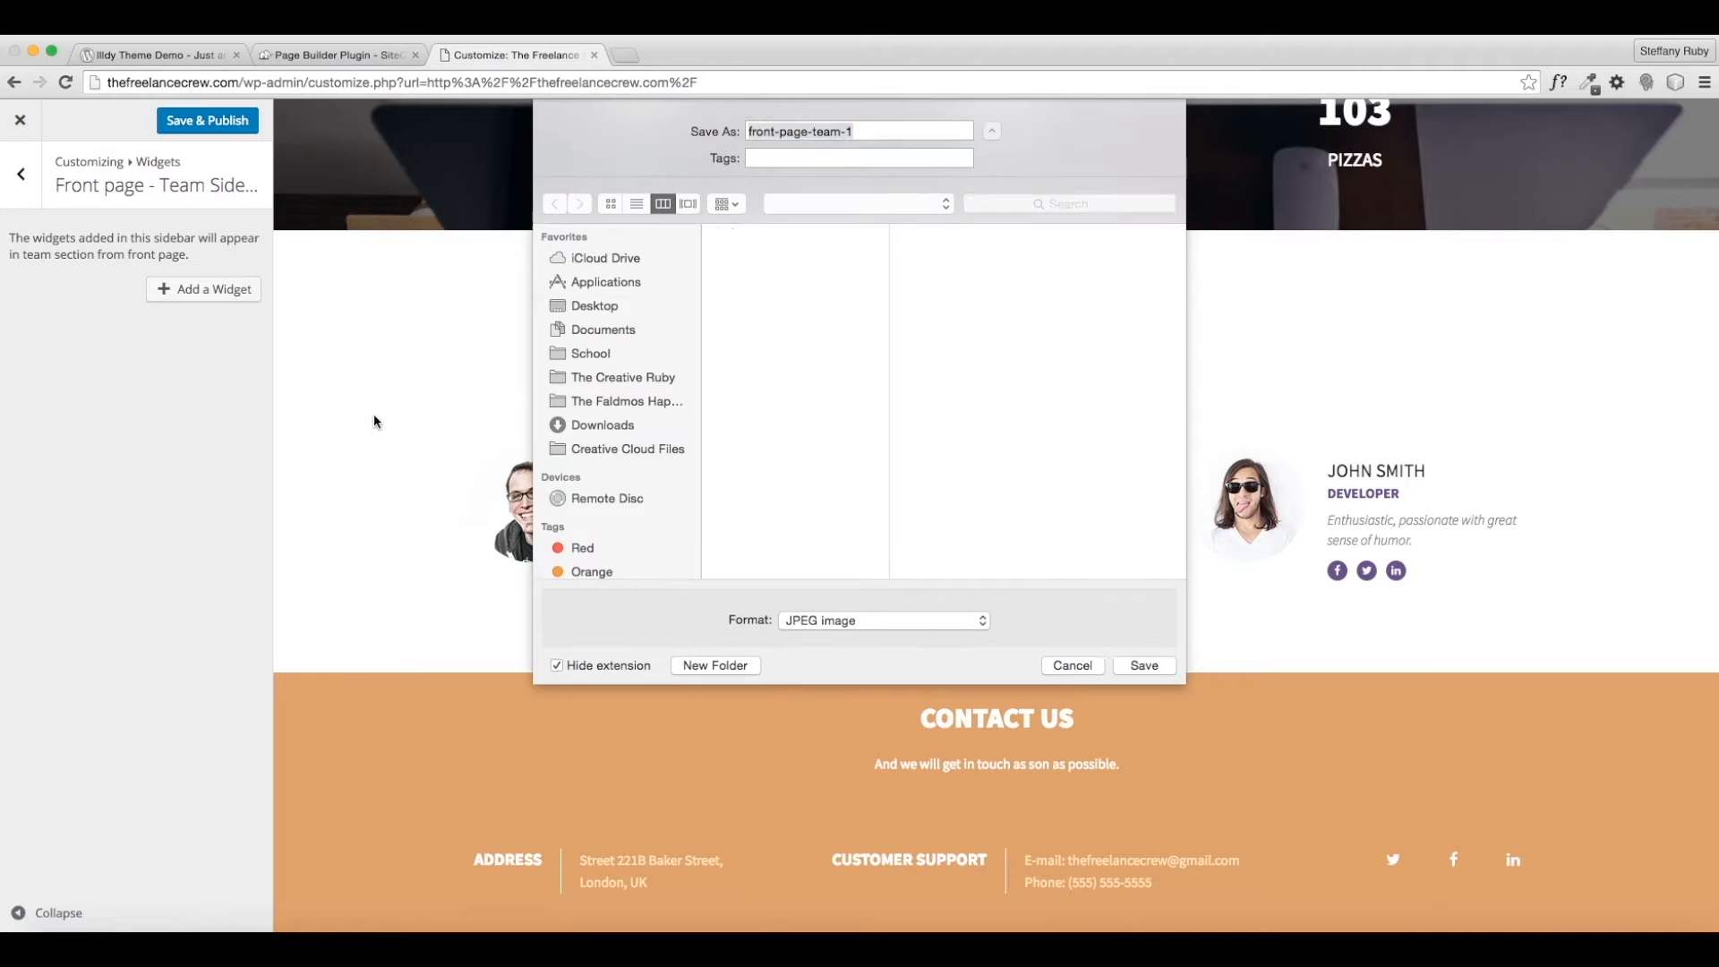
pyautogui.click(1144, 665)
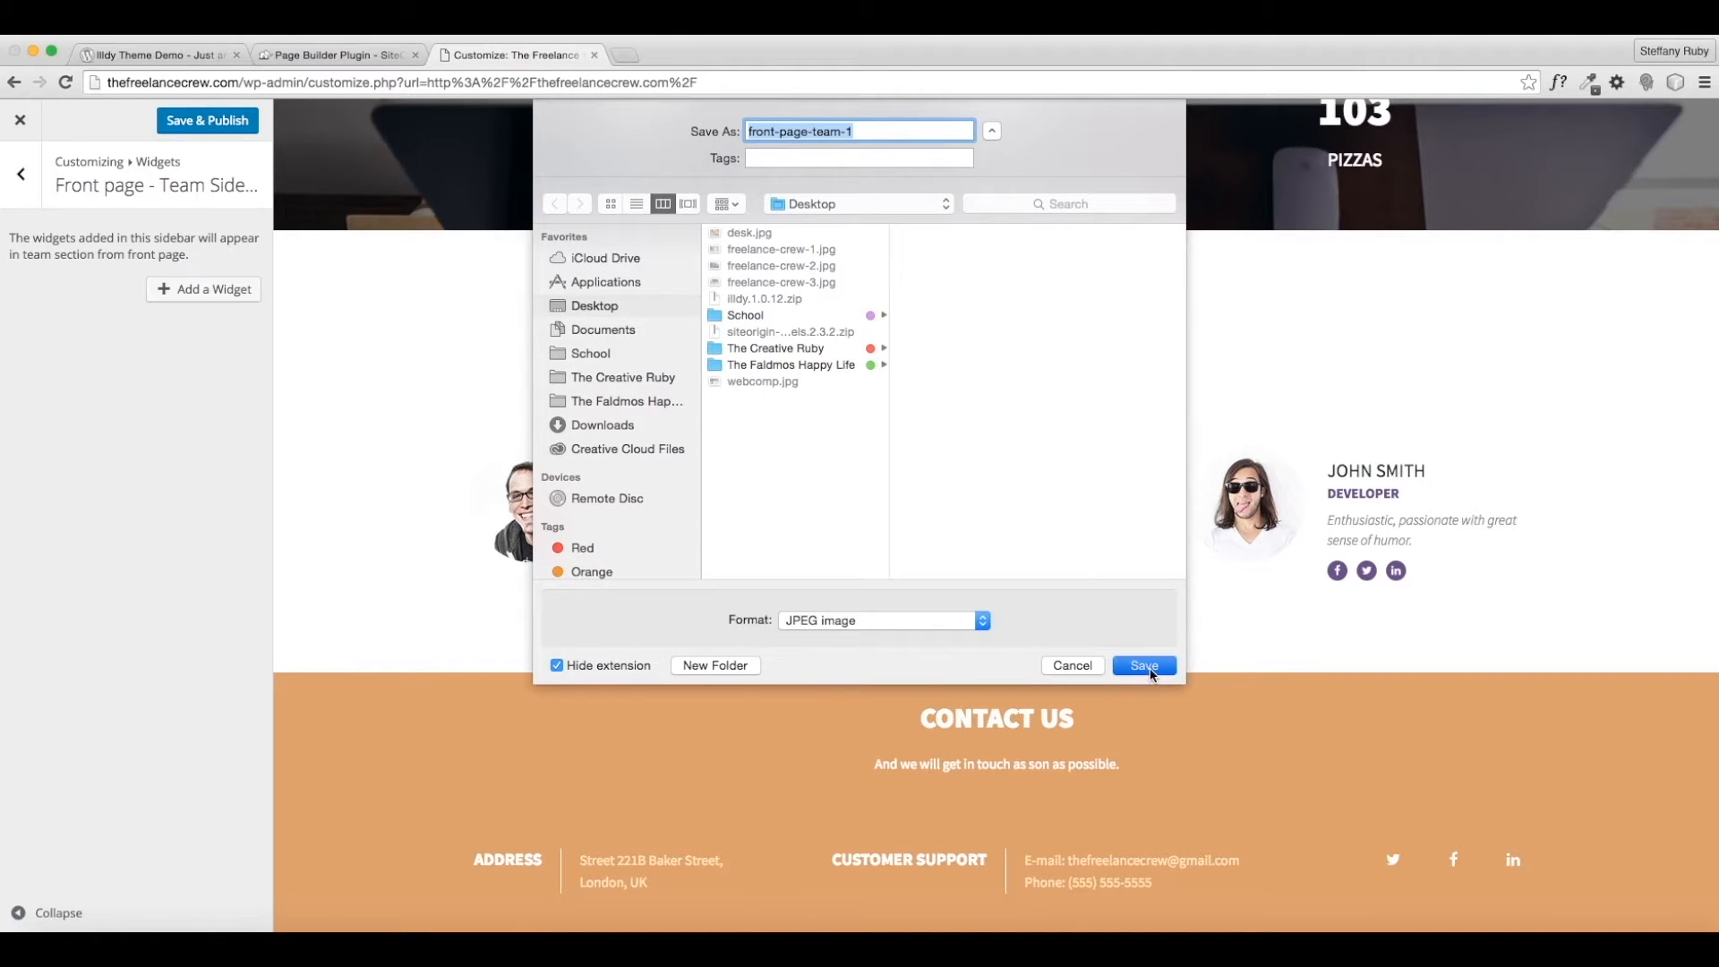
pyautogui.rightClick(874, 512)
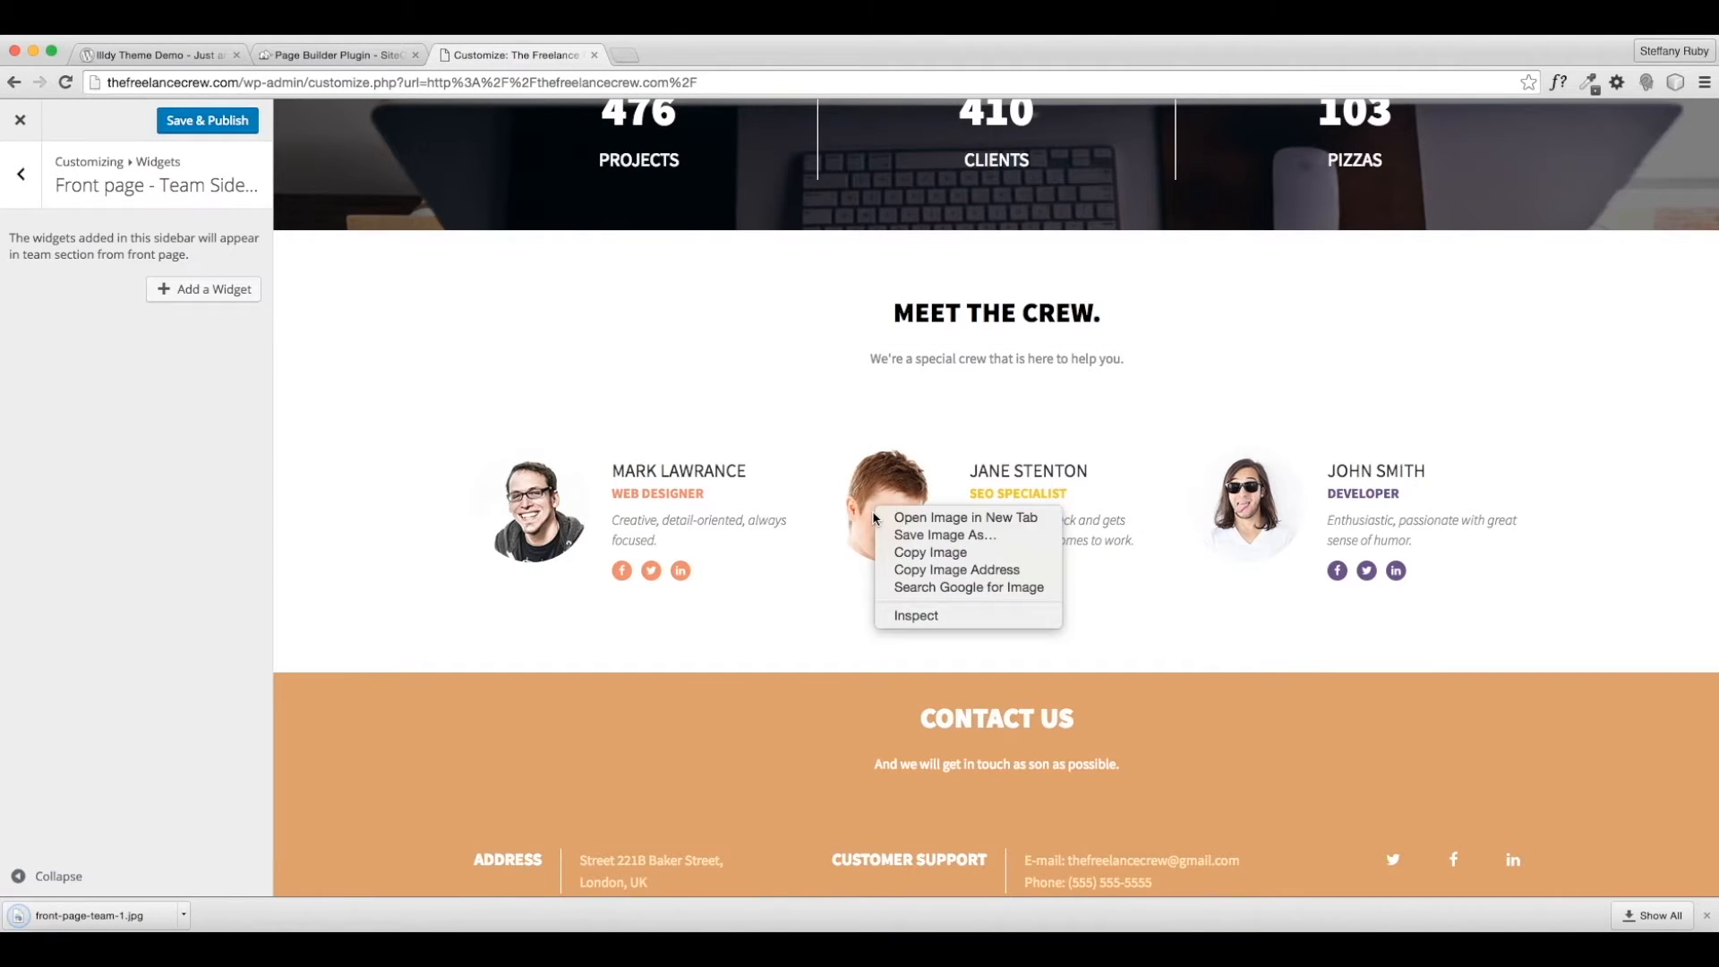
pyautogui.click(938, 535)
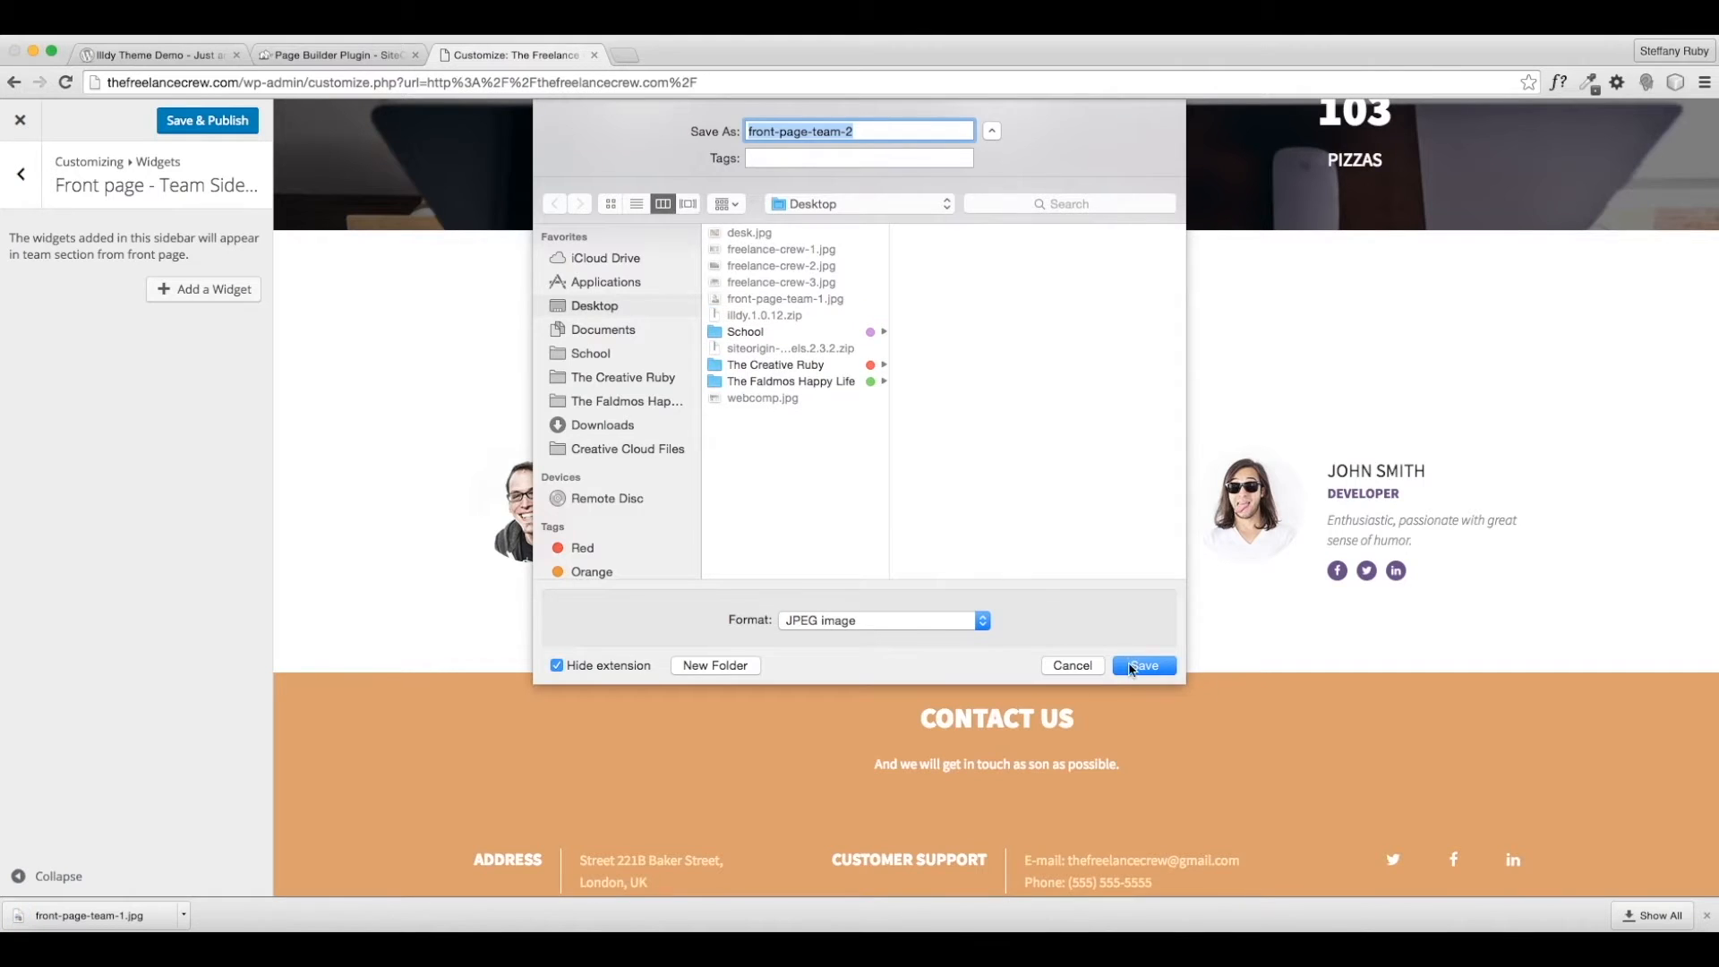
pyautogui.click(1134, 667)
pyautogui.rightClick(1266, 508)
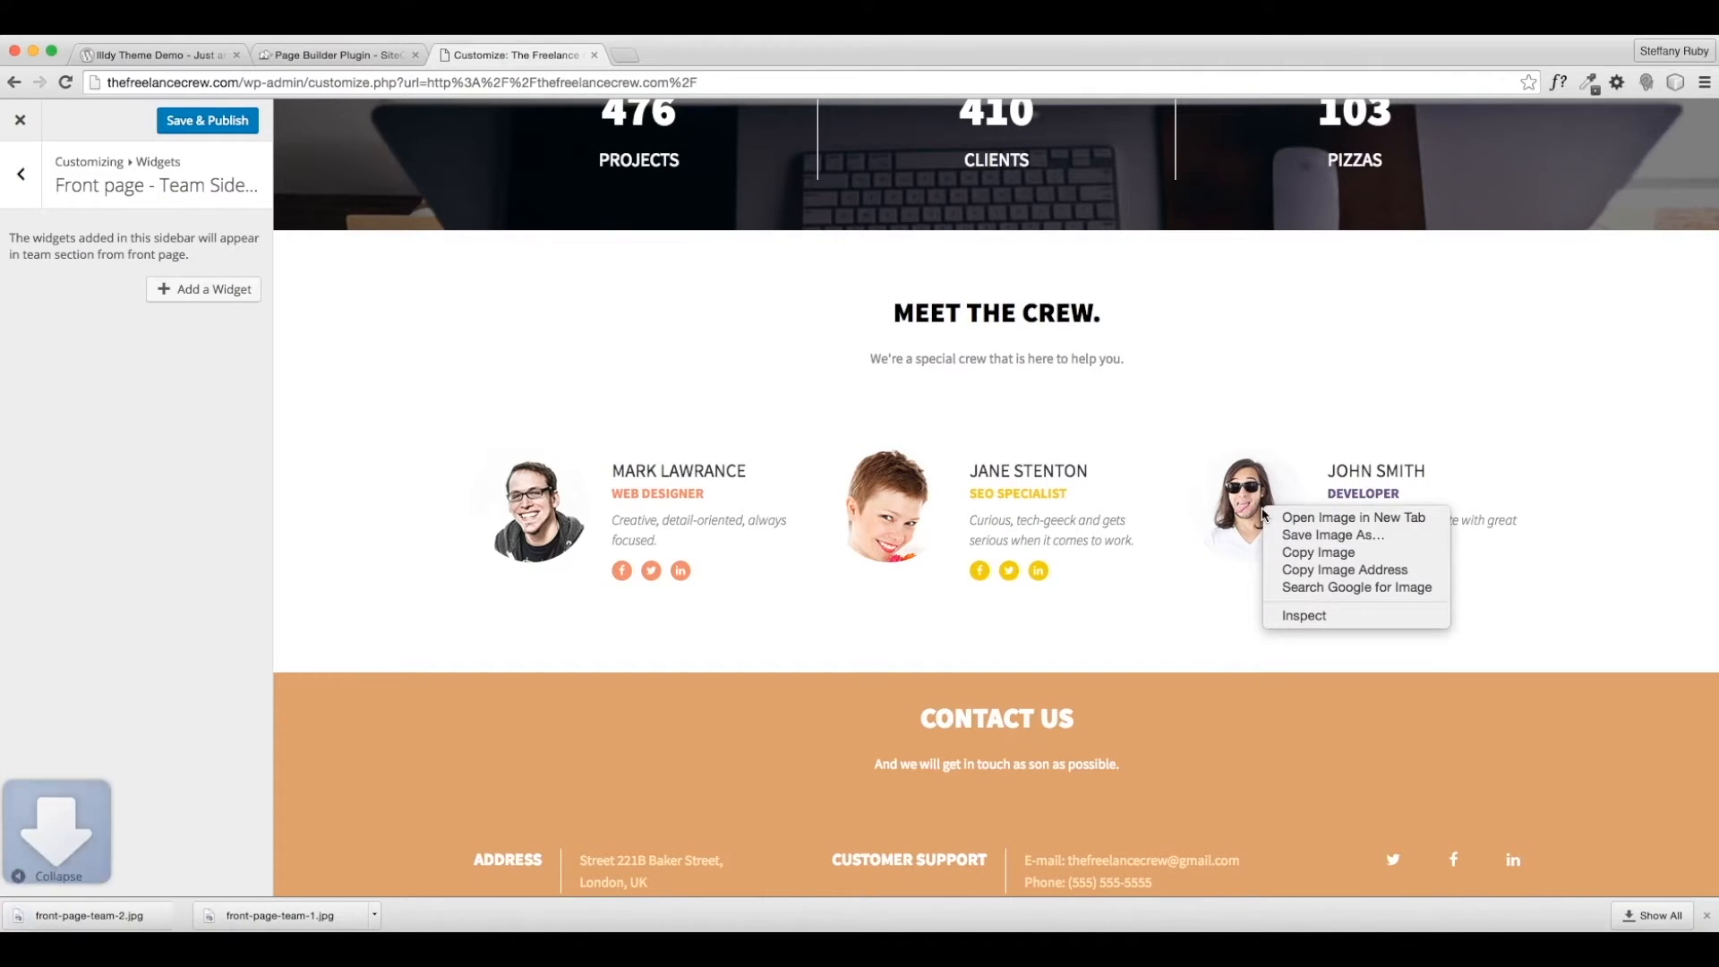
pyautogui.click(1318, 536)
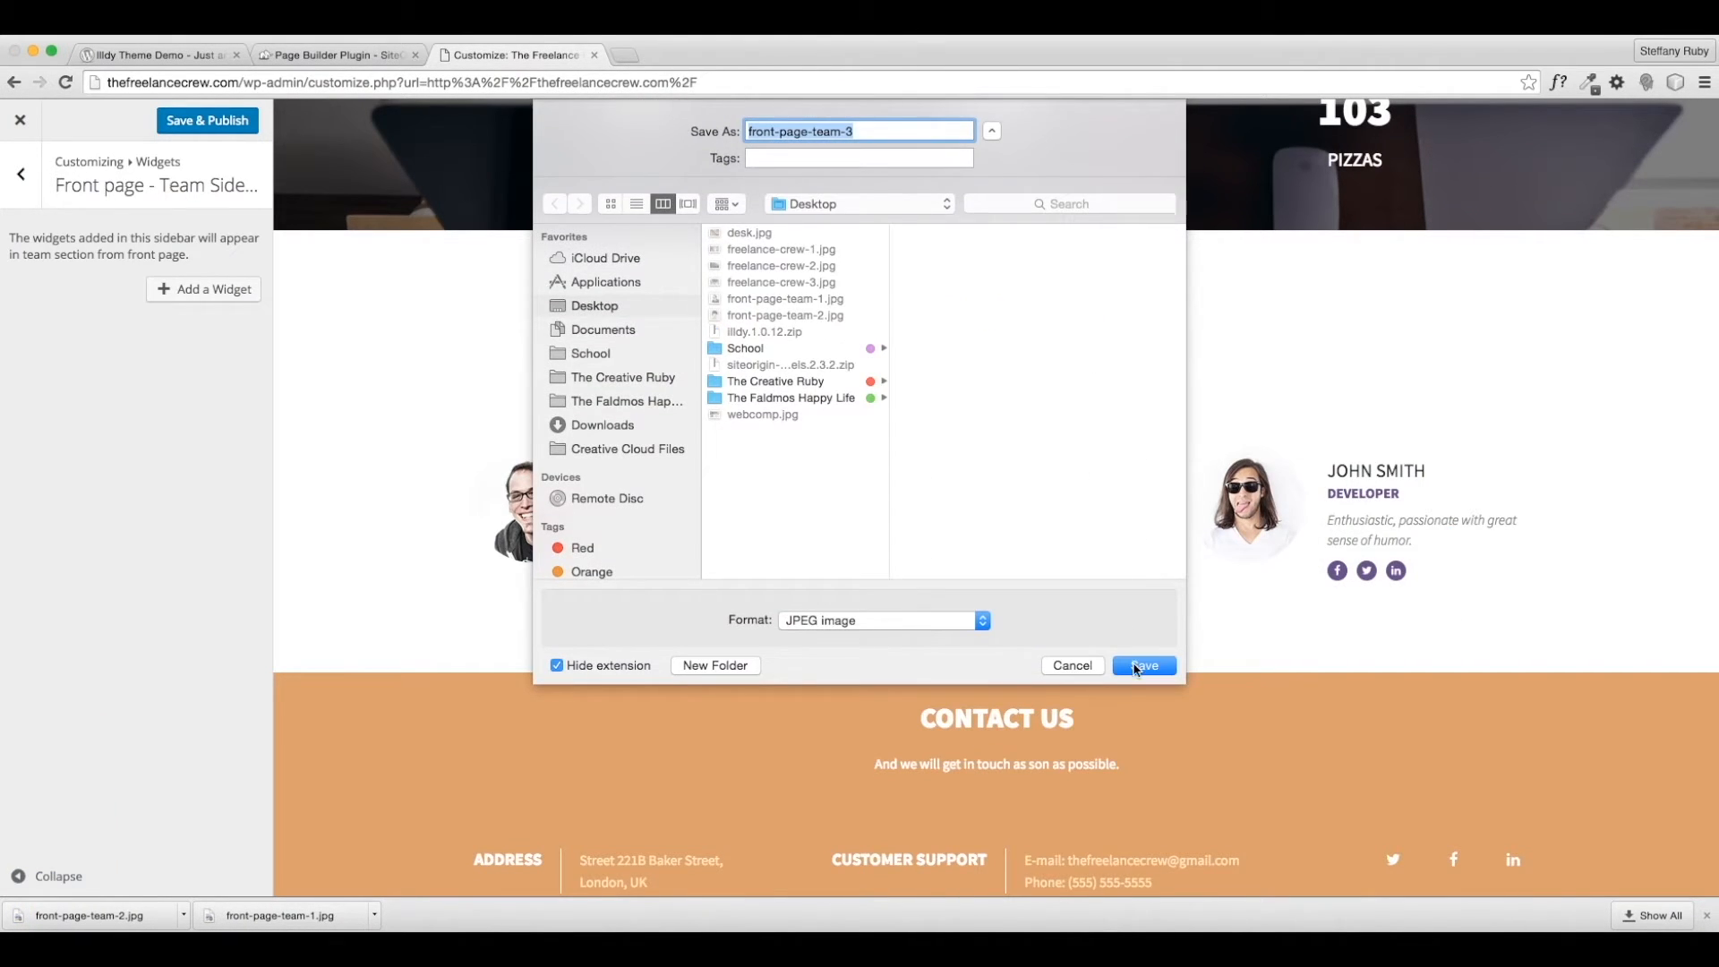
pyautogui.click(1135, 667)
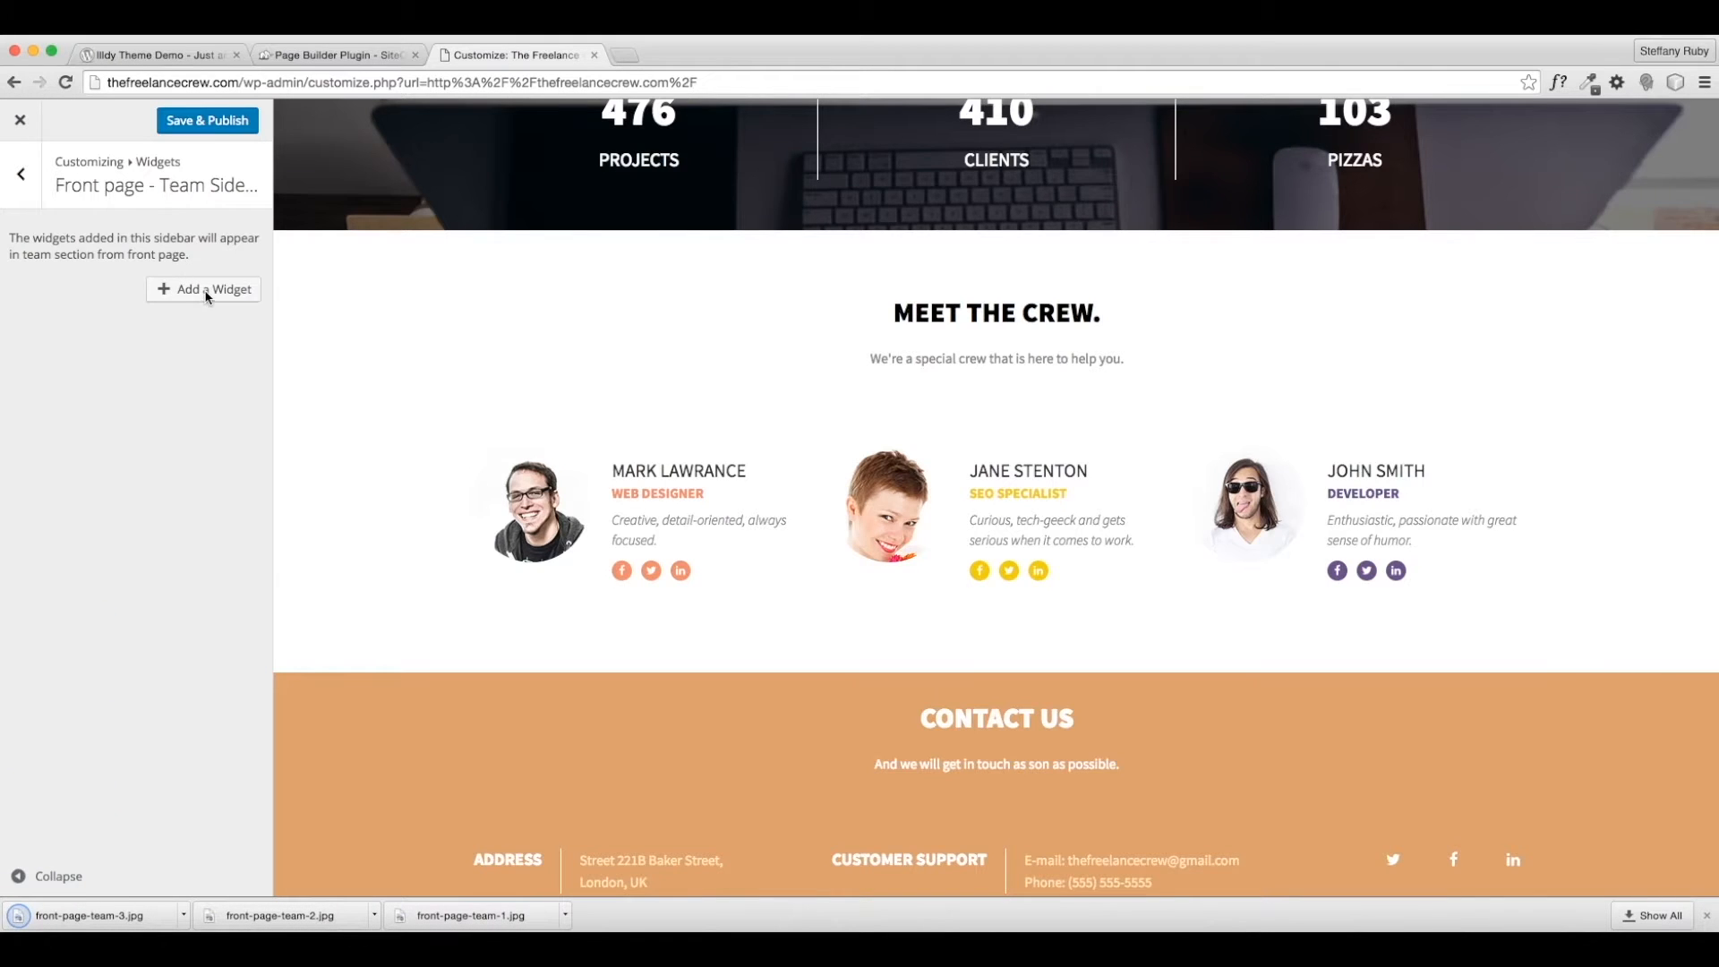
# Add an [Illdy] - Person widget to the Team Sidebar and enter the member's first name as its title.
pyautogui.click(208, 297)
pyautogui.scroll(-1, 411, 616)
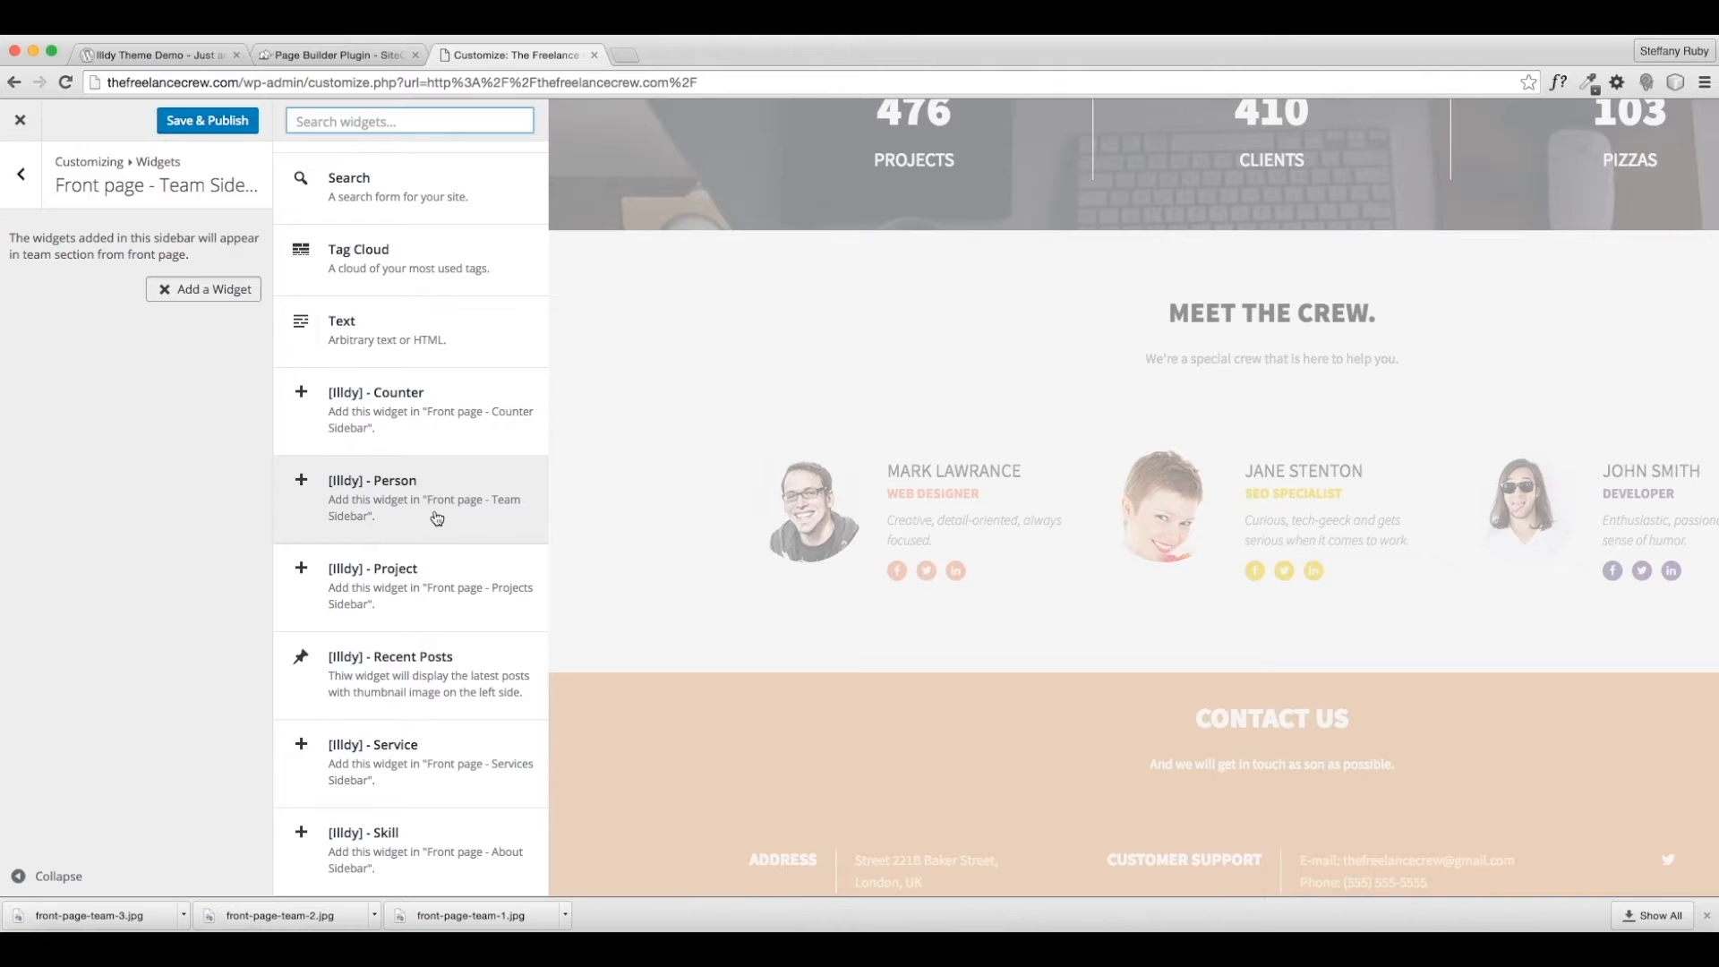
pyautogui.click(394, 524)
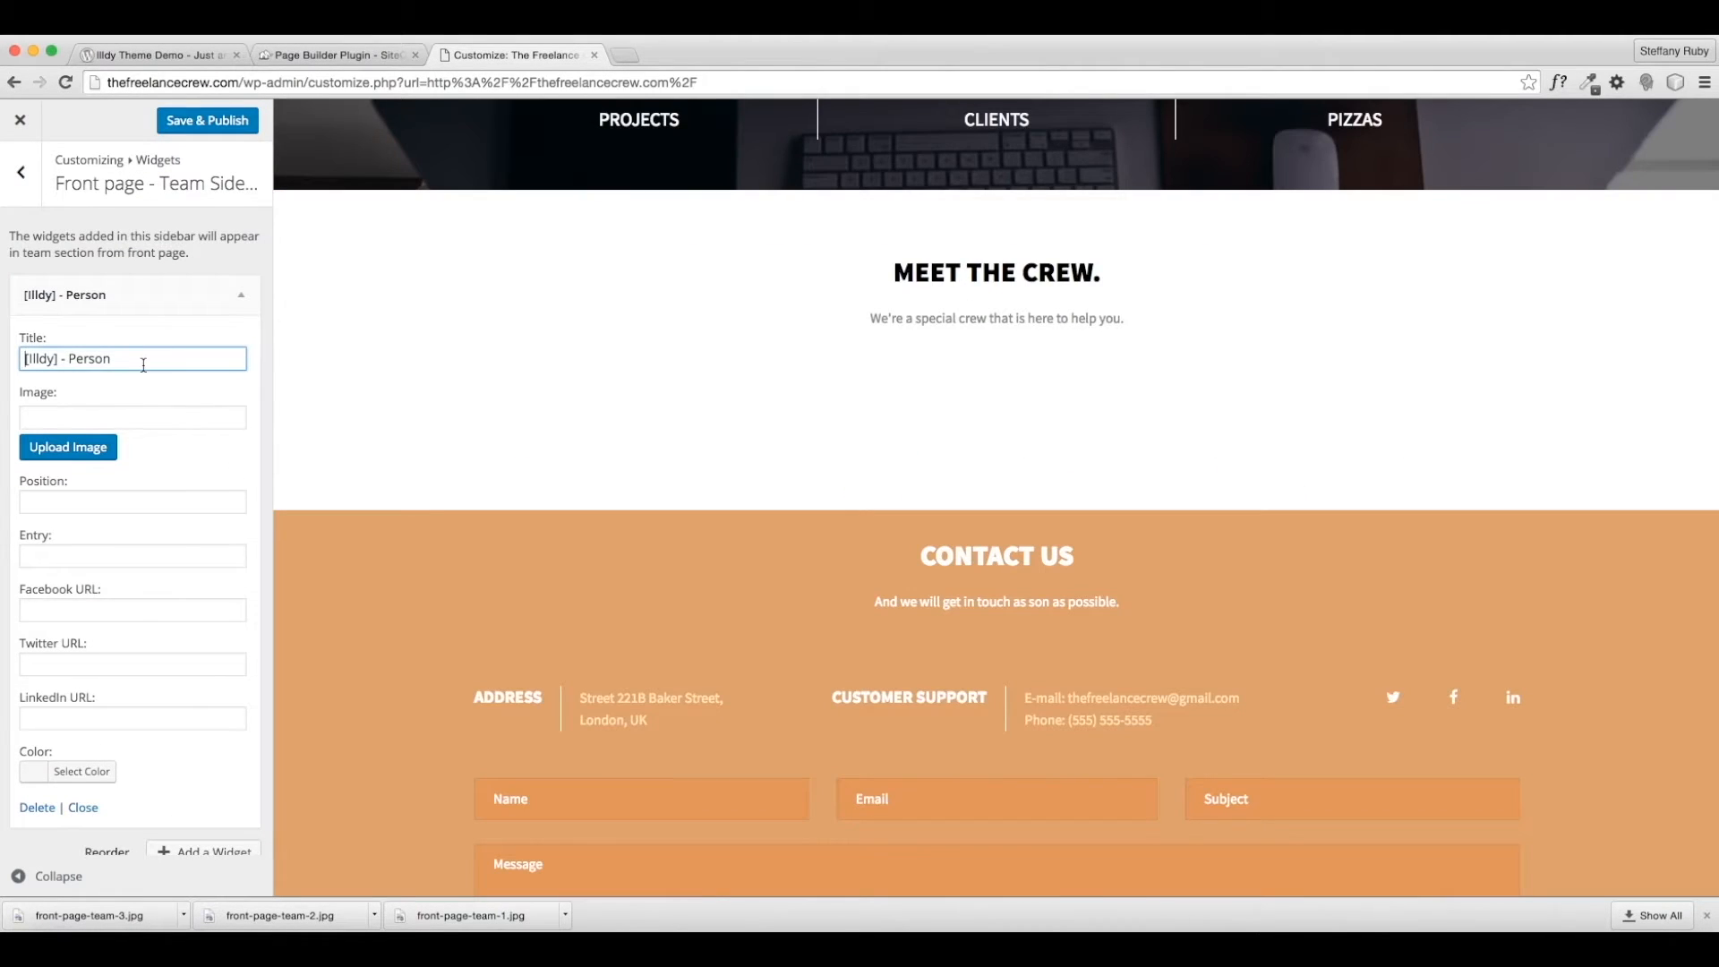
pyautogui.tripleClick(164, 353)
pyautogui.write('MATT')
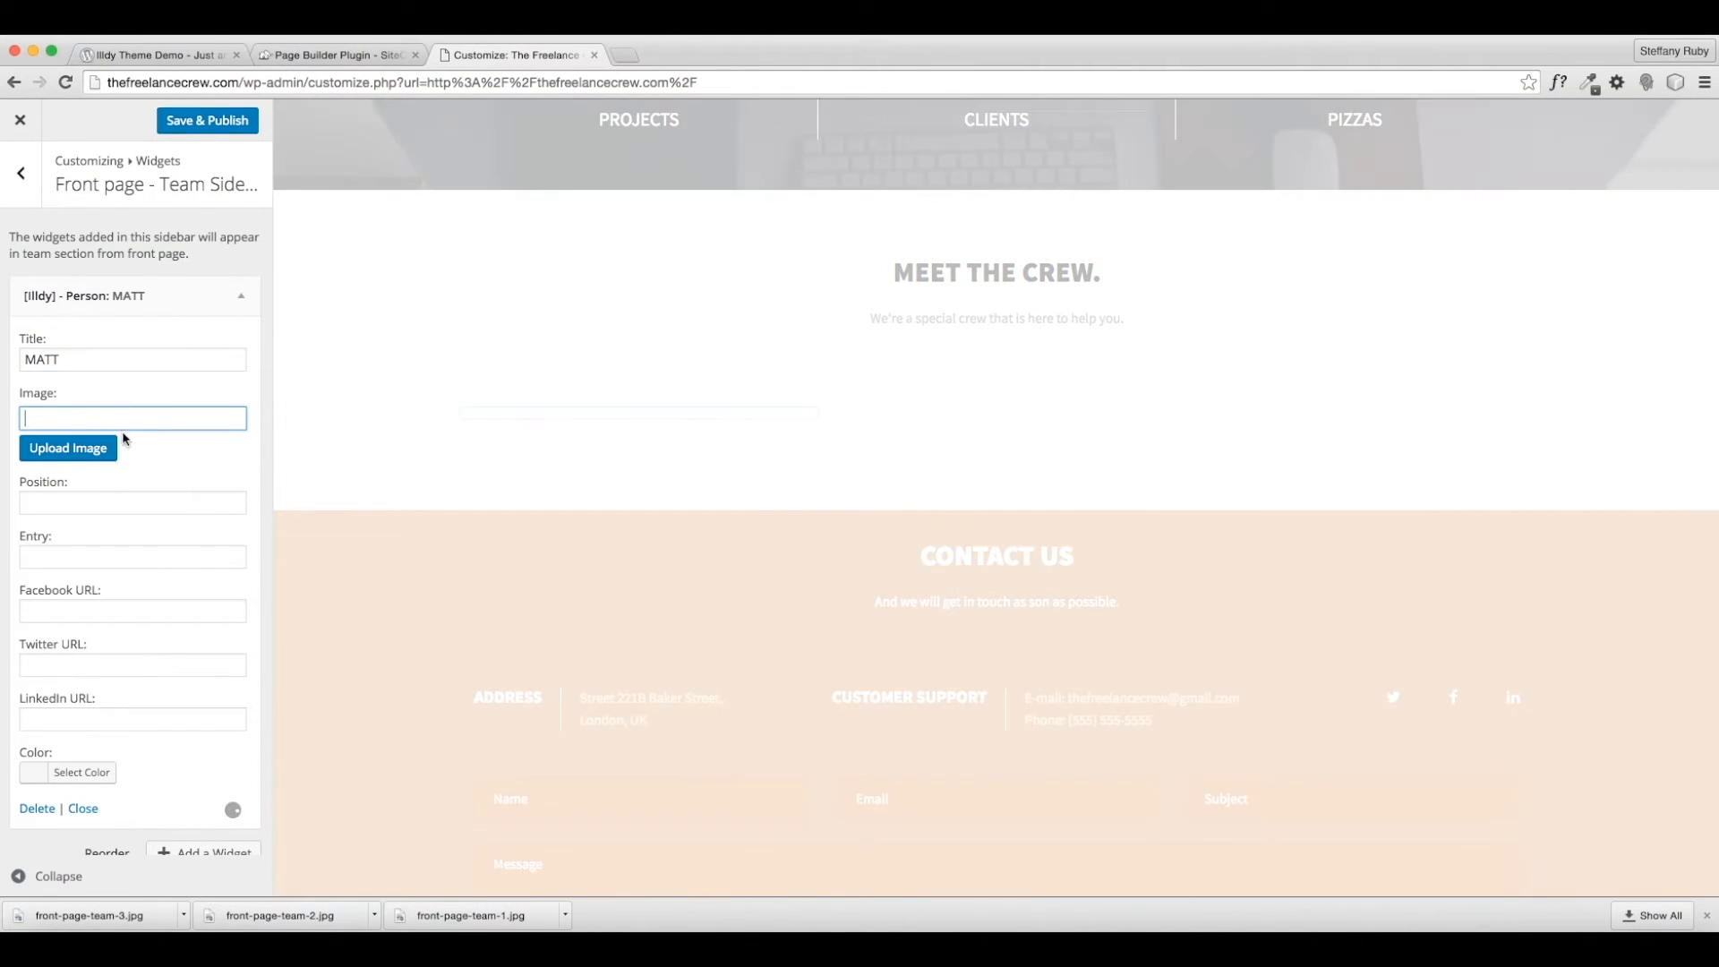
# Open the image chooser of the Person widget and upload the three downloaded front-page-team photos to the media library.
pyautogui.click(72, 450)
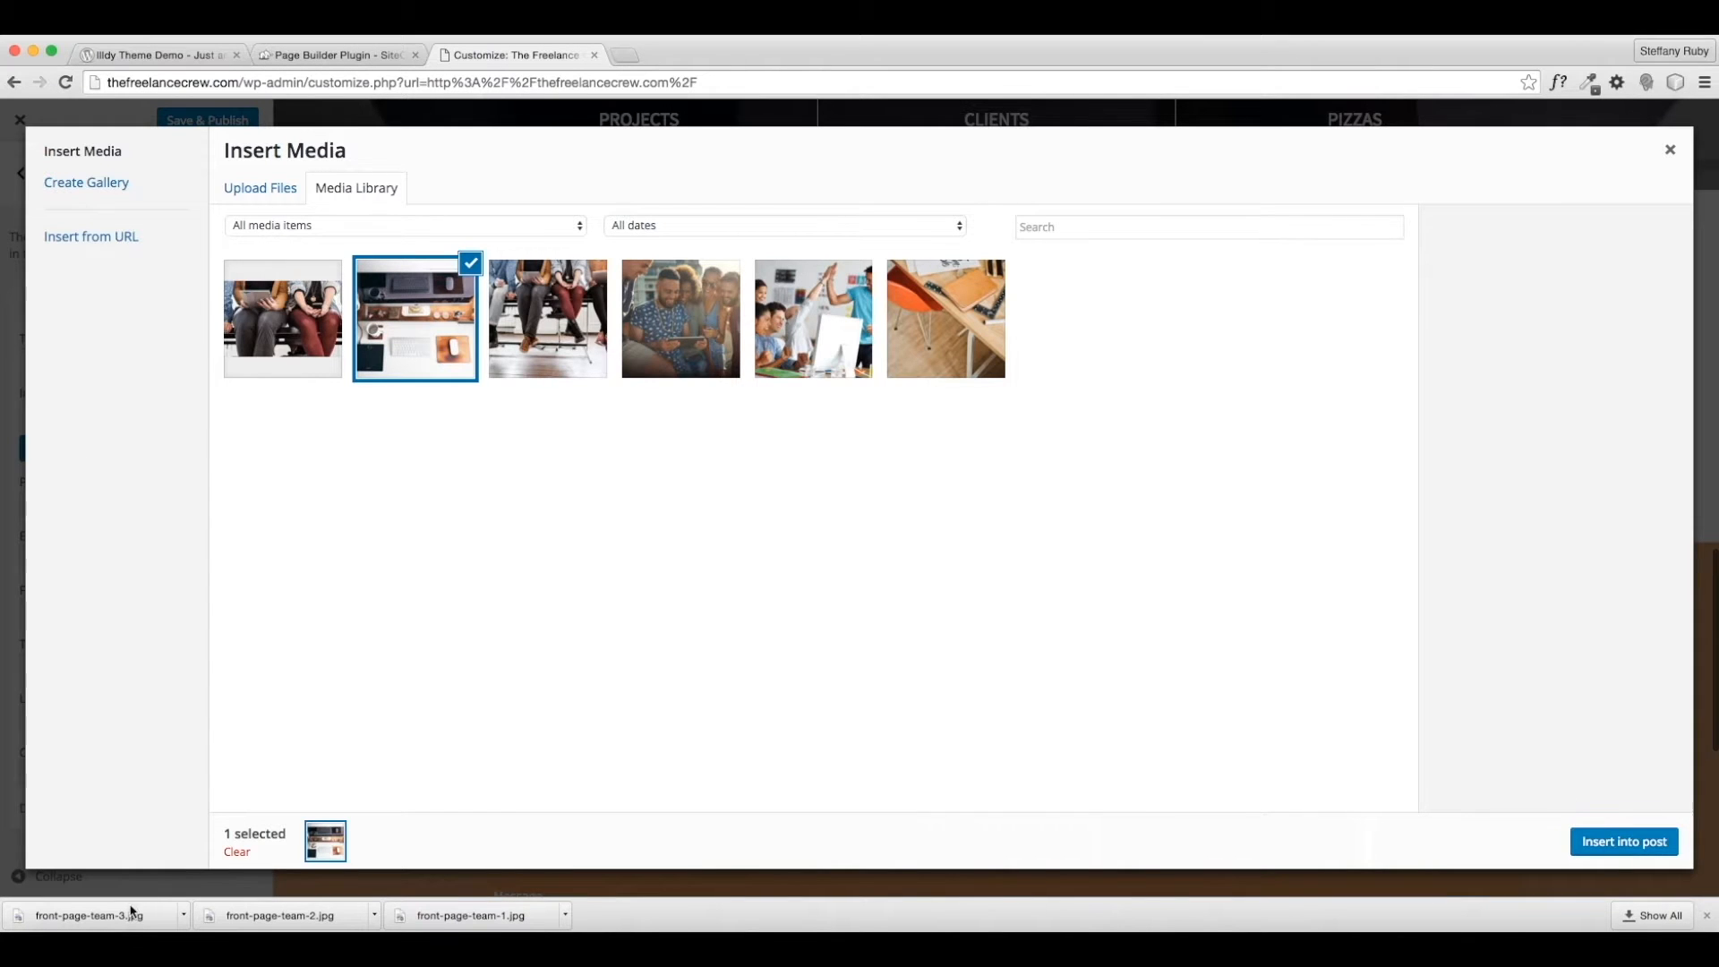
pyautogui.moveTo(464, 926); pyautogui.dragTo(448, 707)
pyautogui.moveTo(326, 918); pyautogui.dragTo(459, 674)
pyautogui.moveTo(138, 915); pyautogui.dragTo(588, 672)
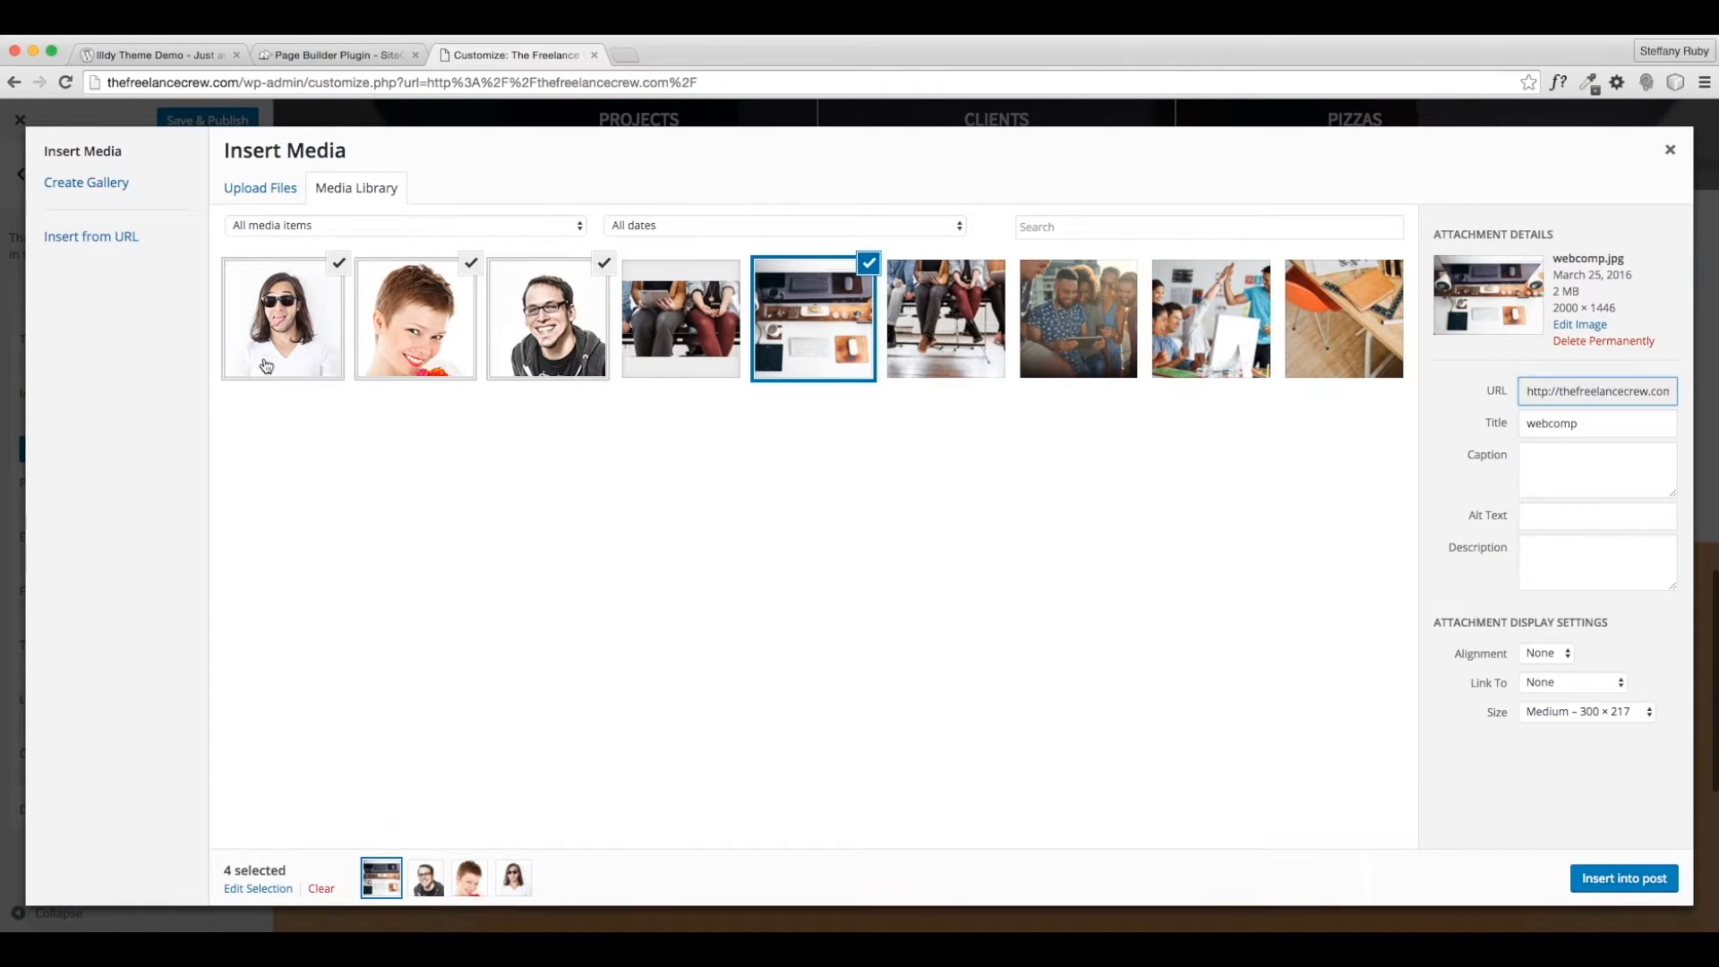
# Deselect the other two team photos and insert front-page-team-1.jpg as the Person widget's image.
pyautogui.click(323, 315)
pyautogui.click(380, 287)
pyautogui.click(338, 268)
pyautogui.click(498, 274)
pyautogui.click(470, 264)
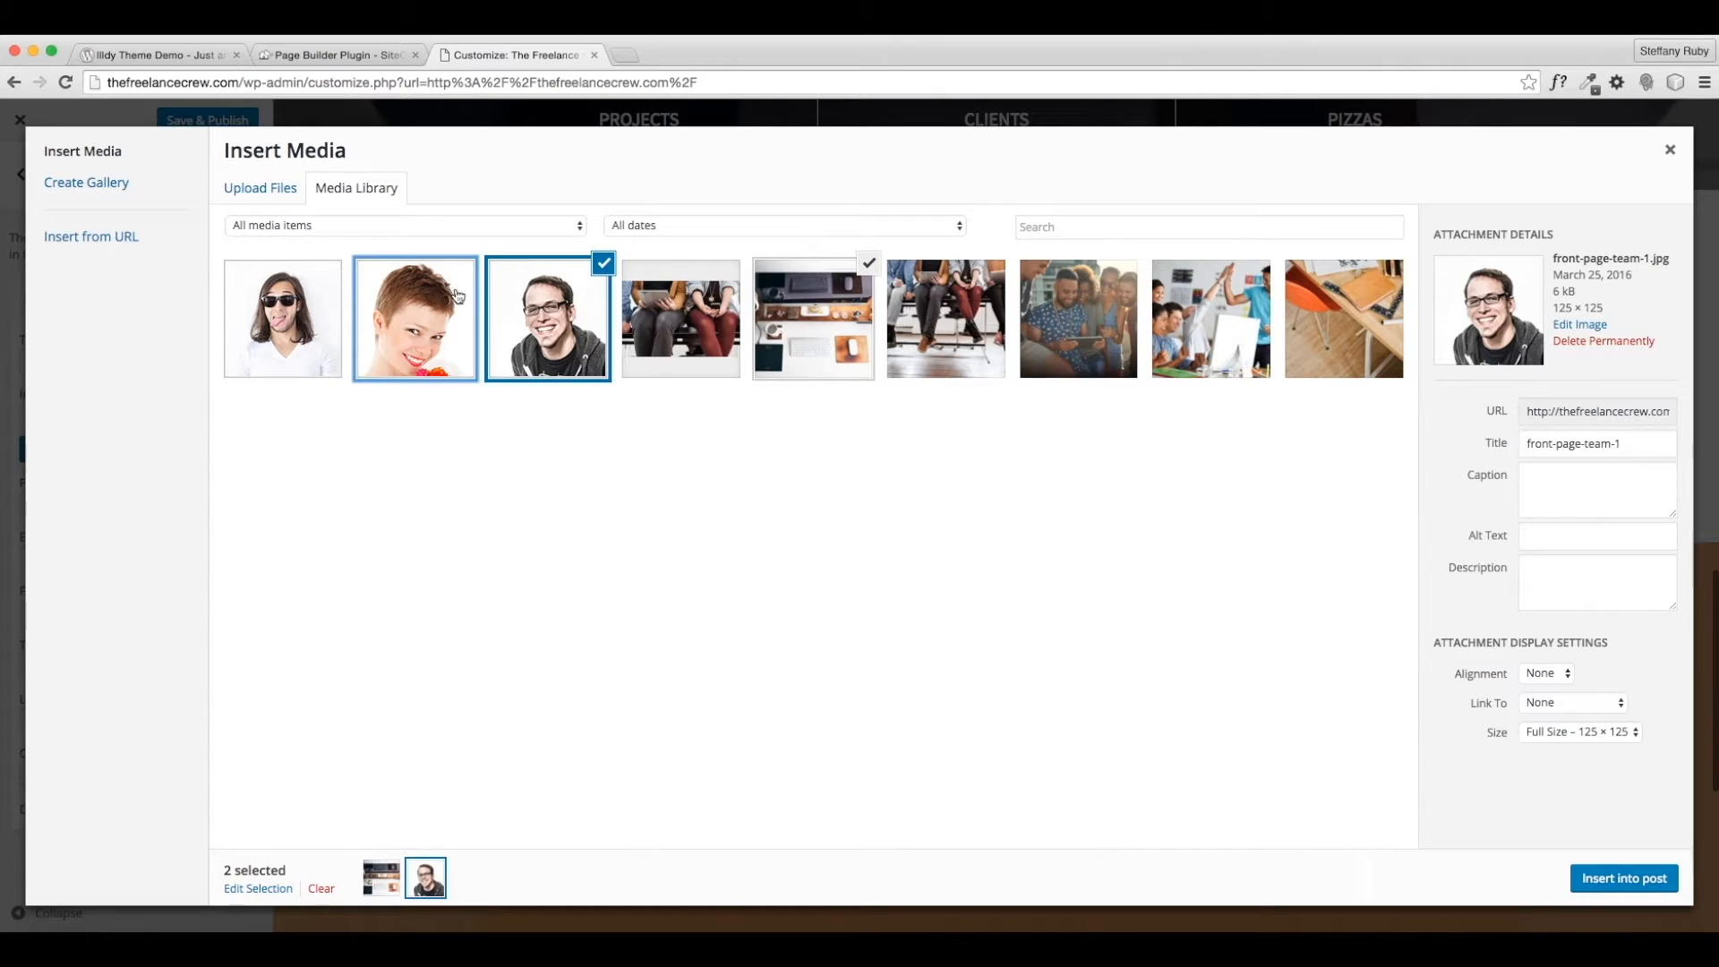
pyautogui.click(1607, 879)
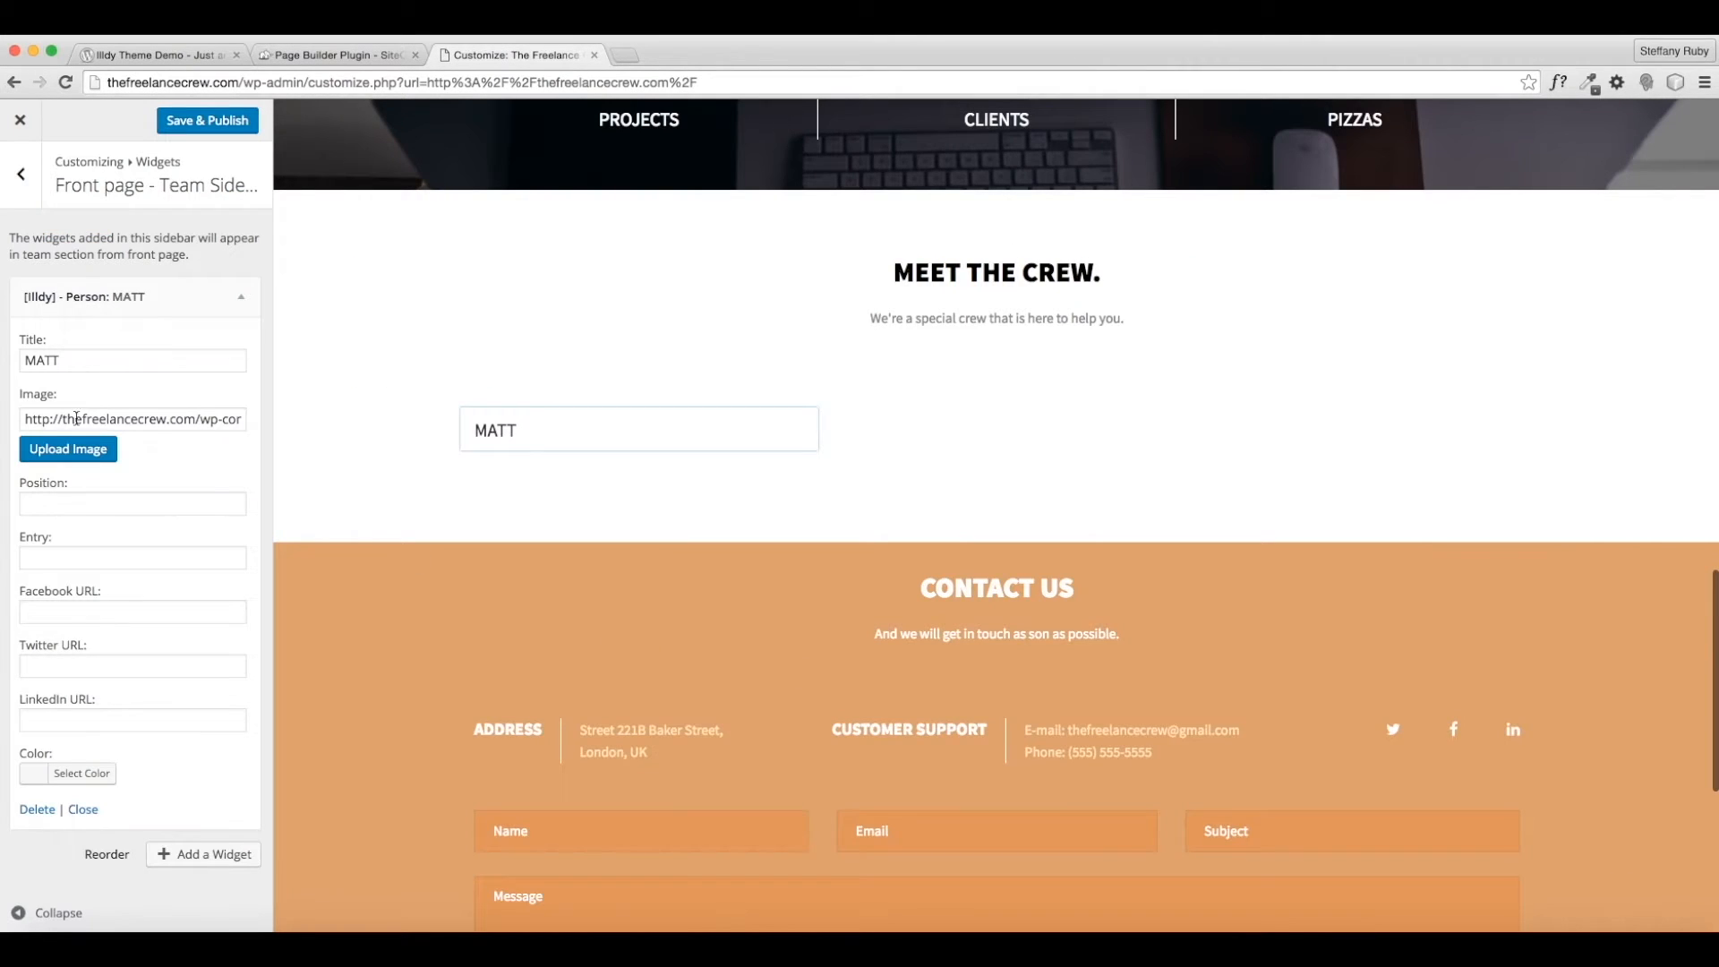
# Set the team member's position to "Head Freelancer".
pyautogui.click(75, 509)
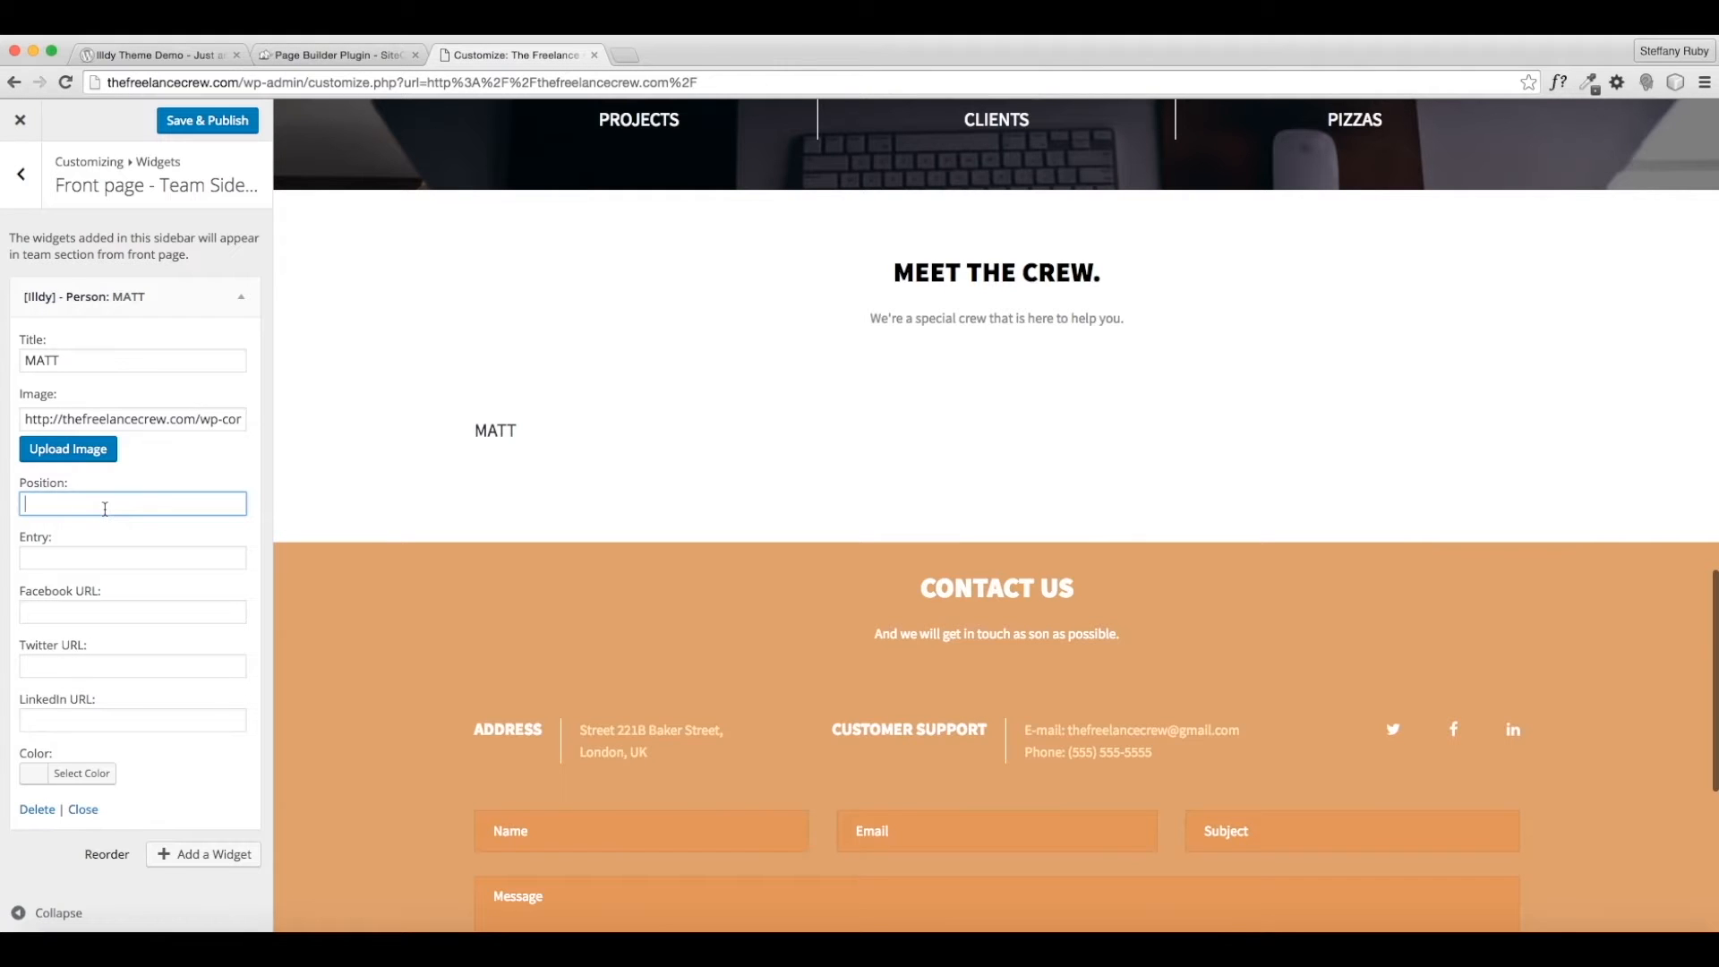
pyautogui.write('CEO')
pyautogui.press('BackSpace')
pyautogui.press('BackSpace')
pyautogui.press('BackSpace')
pyautogui.write('FOU')
pyautogui.press('BackSpace')
pyautogui.press('BackSpace')
pyautogui.press('BackSpace')
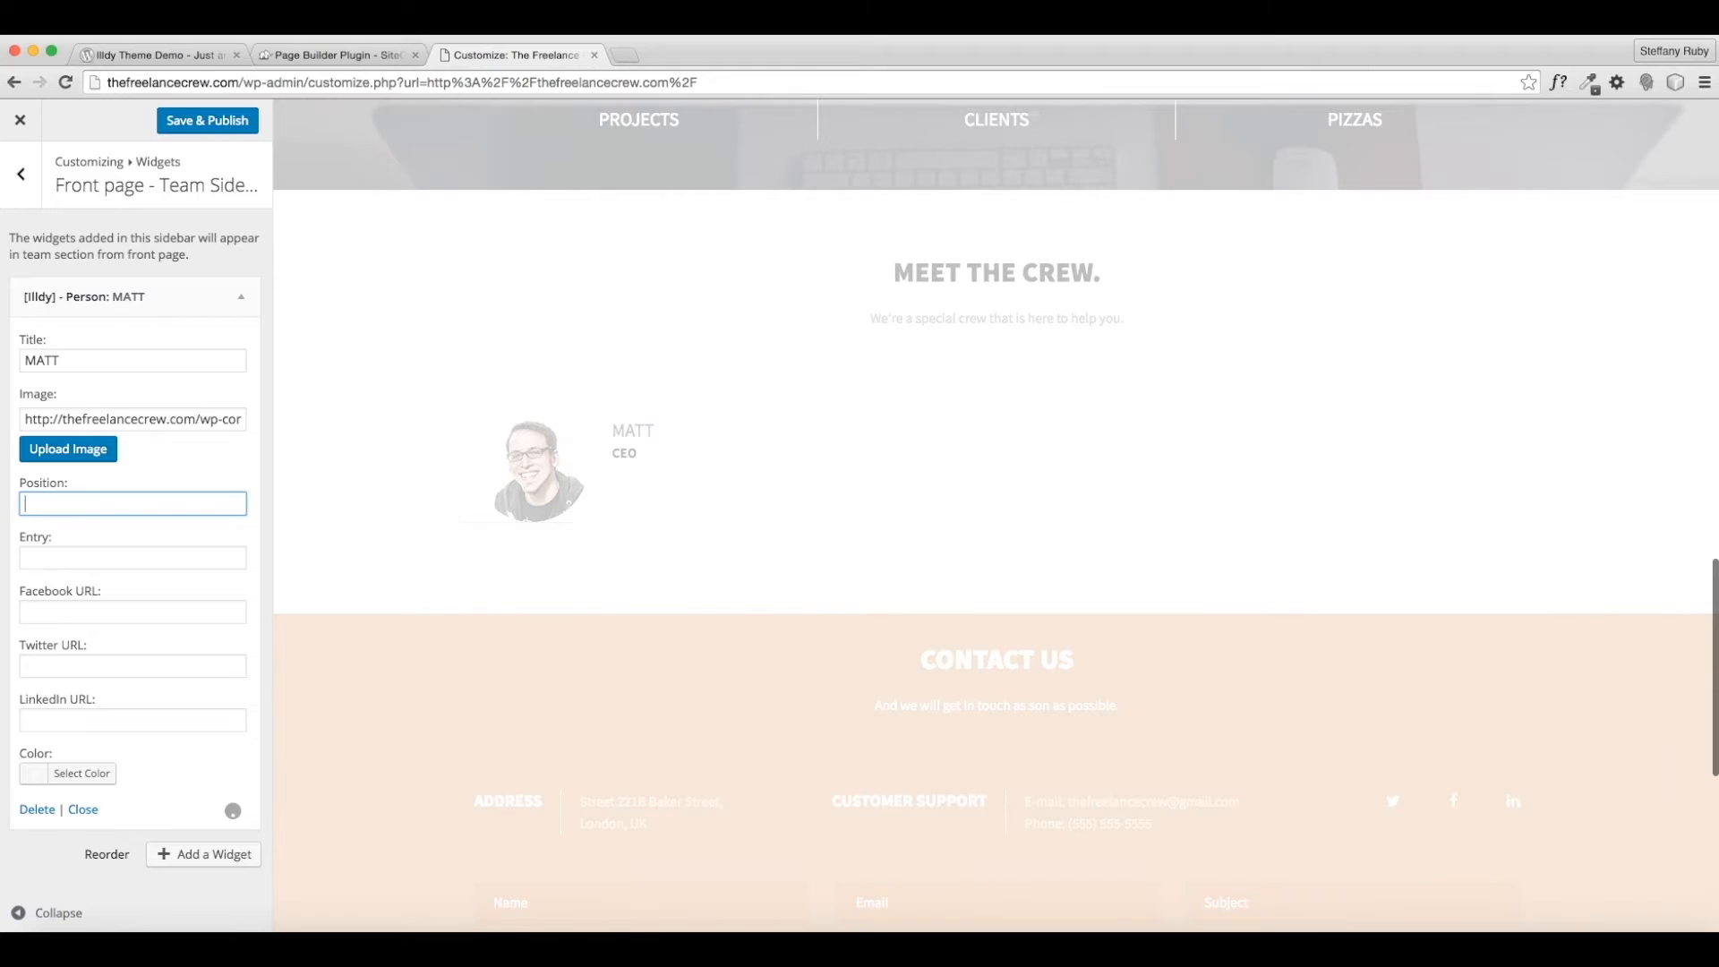
pyautogui.write('Head Freel')
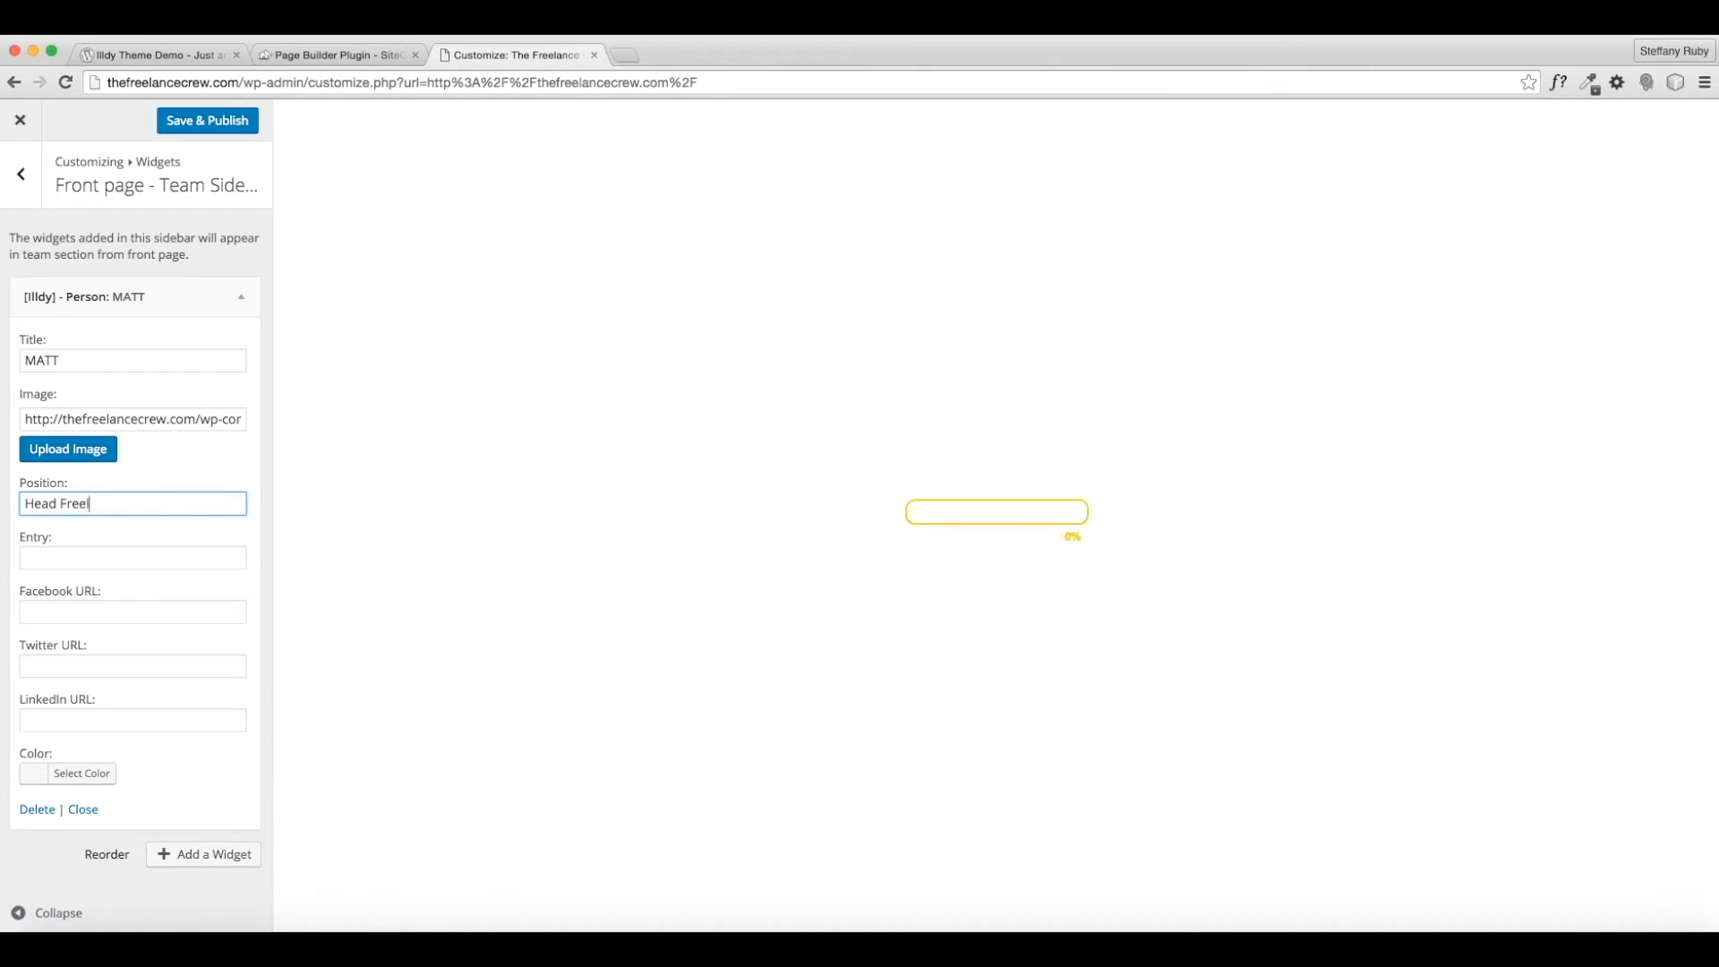
pyautogui.write('ancer')
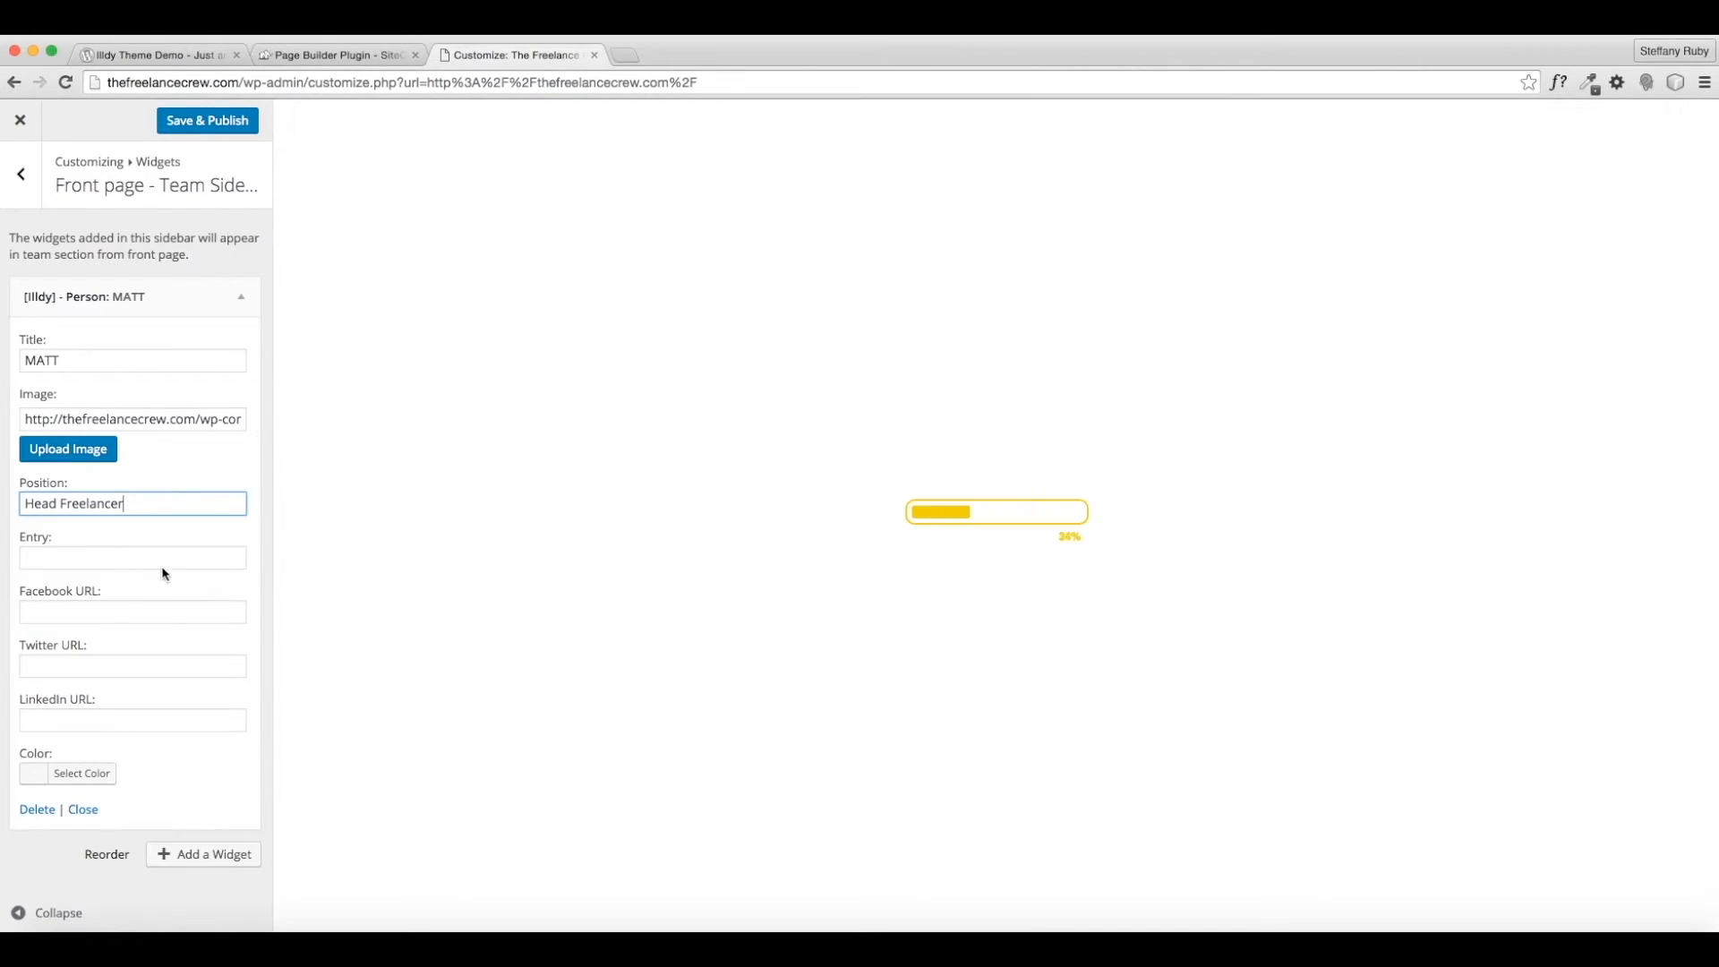
# Fill in the member's entry text with "Loves his work and even more than that, he loves his clients.".
pyautogui.click(164, 564)
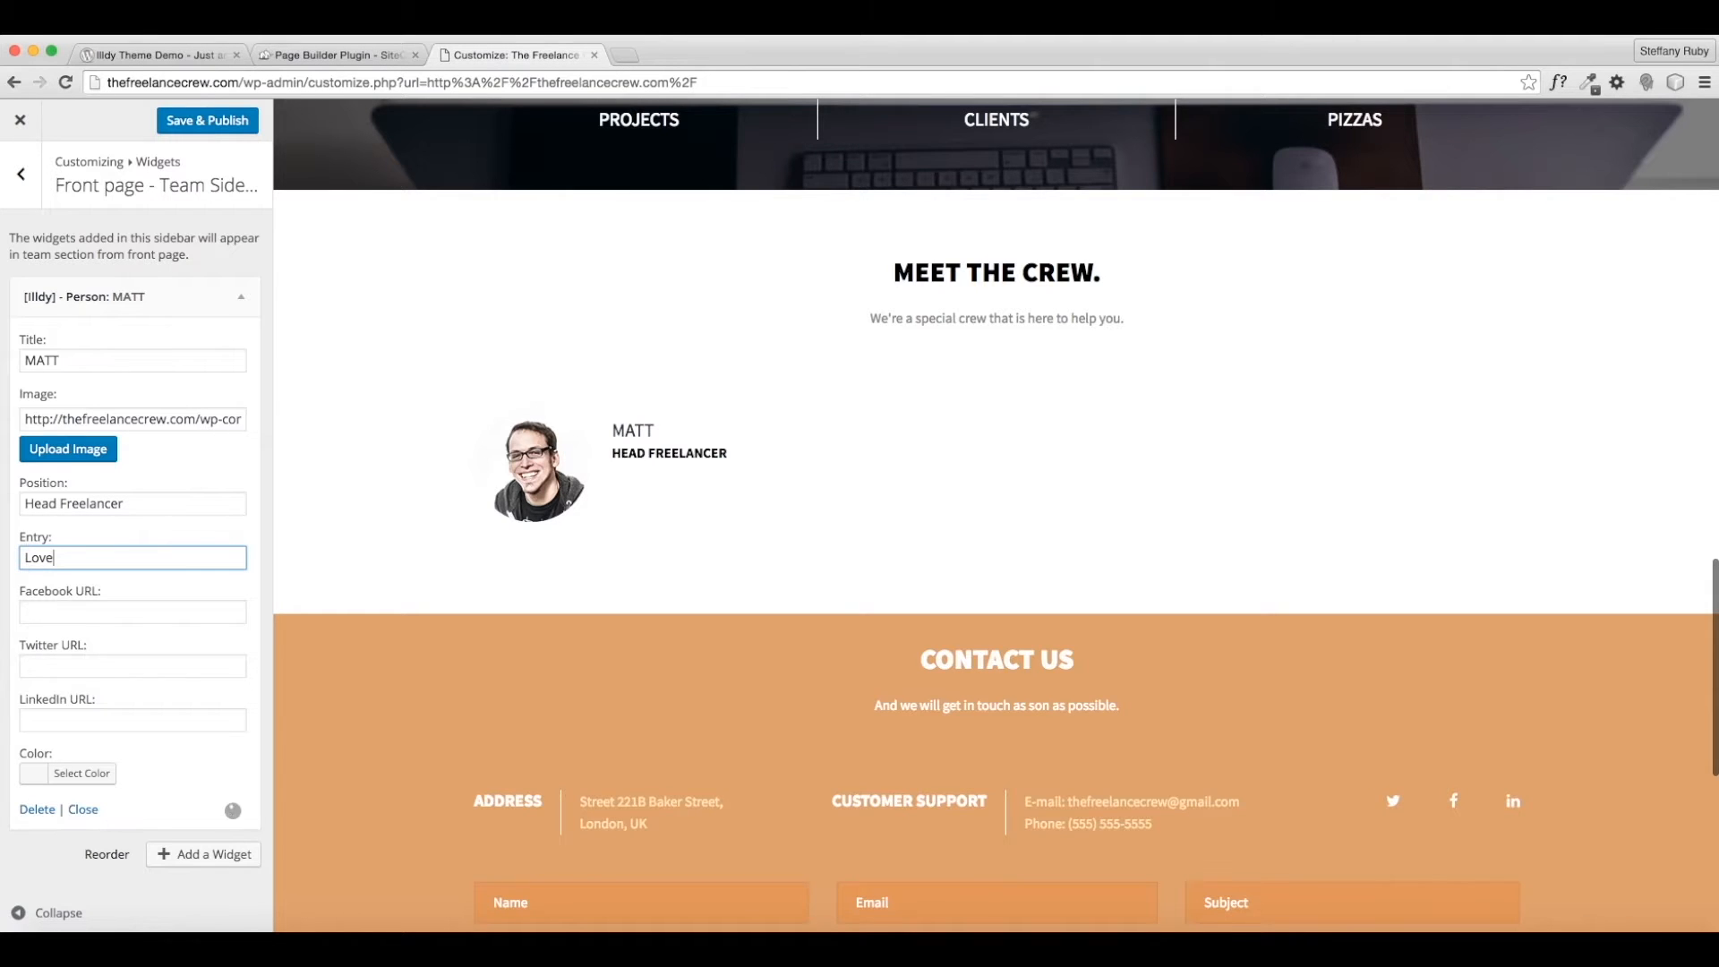
pyautogui.write('Loves his work a')
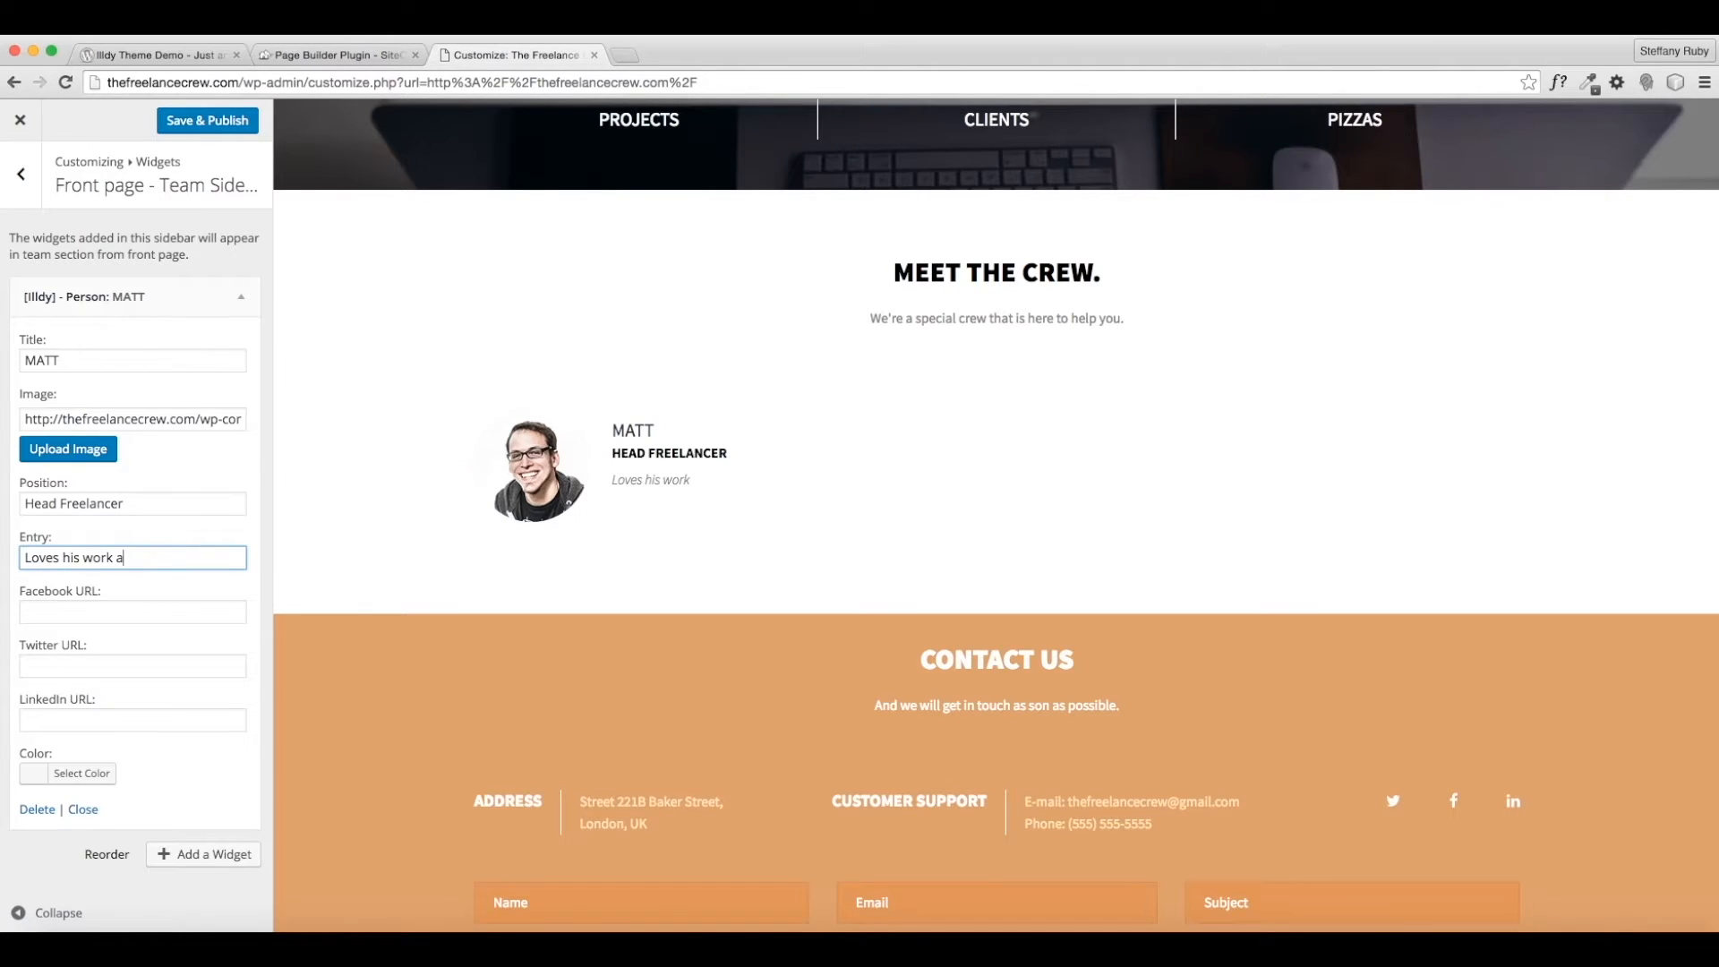
pyautogui.write('d even more than t')
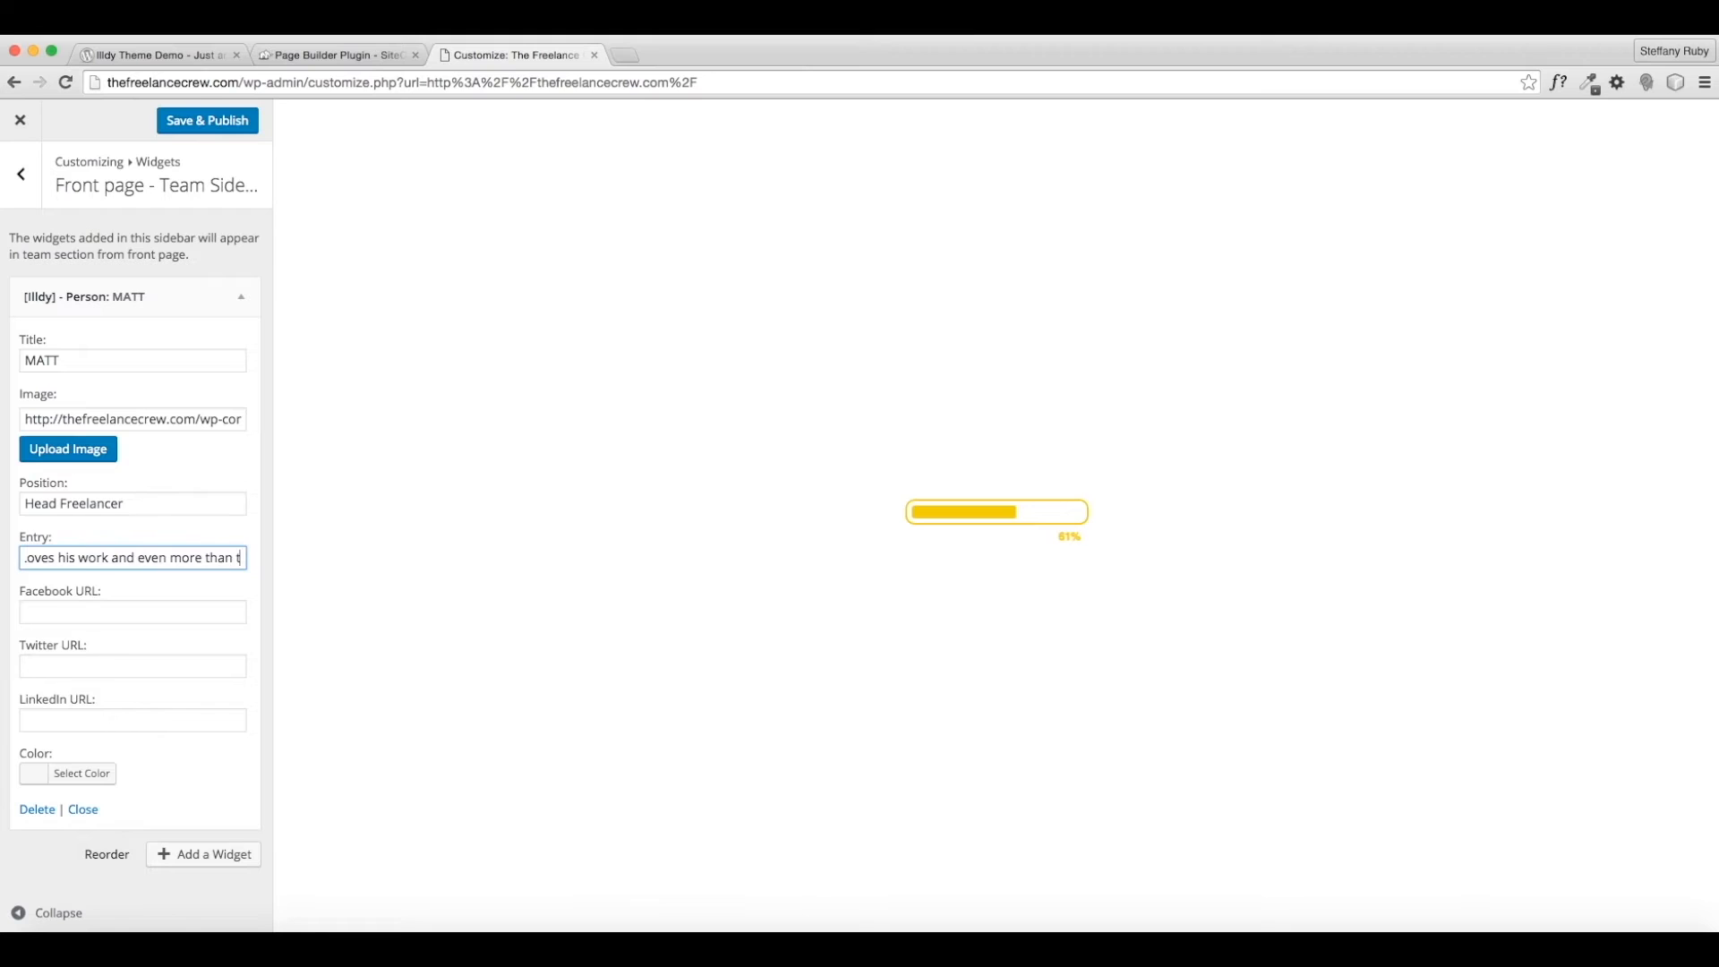
pyautogui.write('hat, he loves his clie')
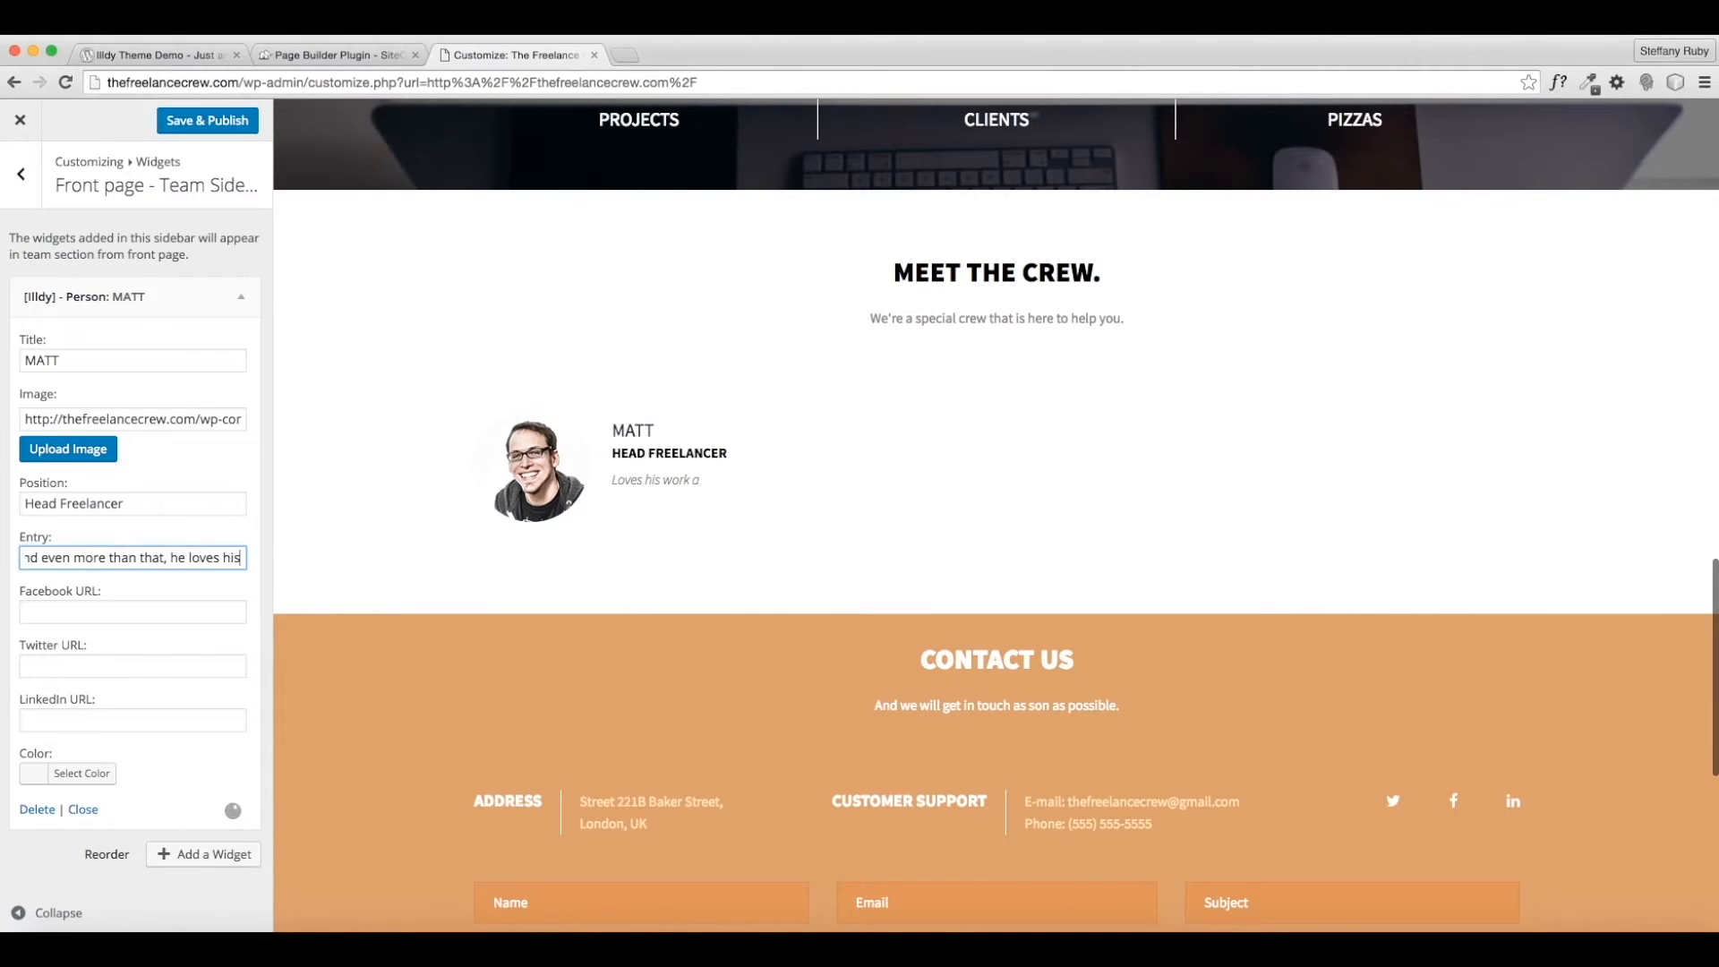
pyautogui.write('nts.')
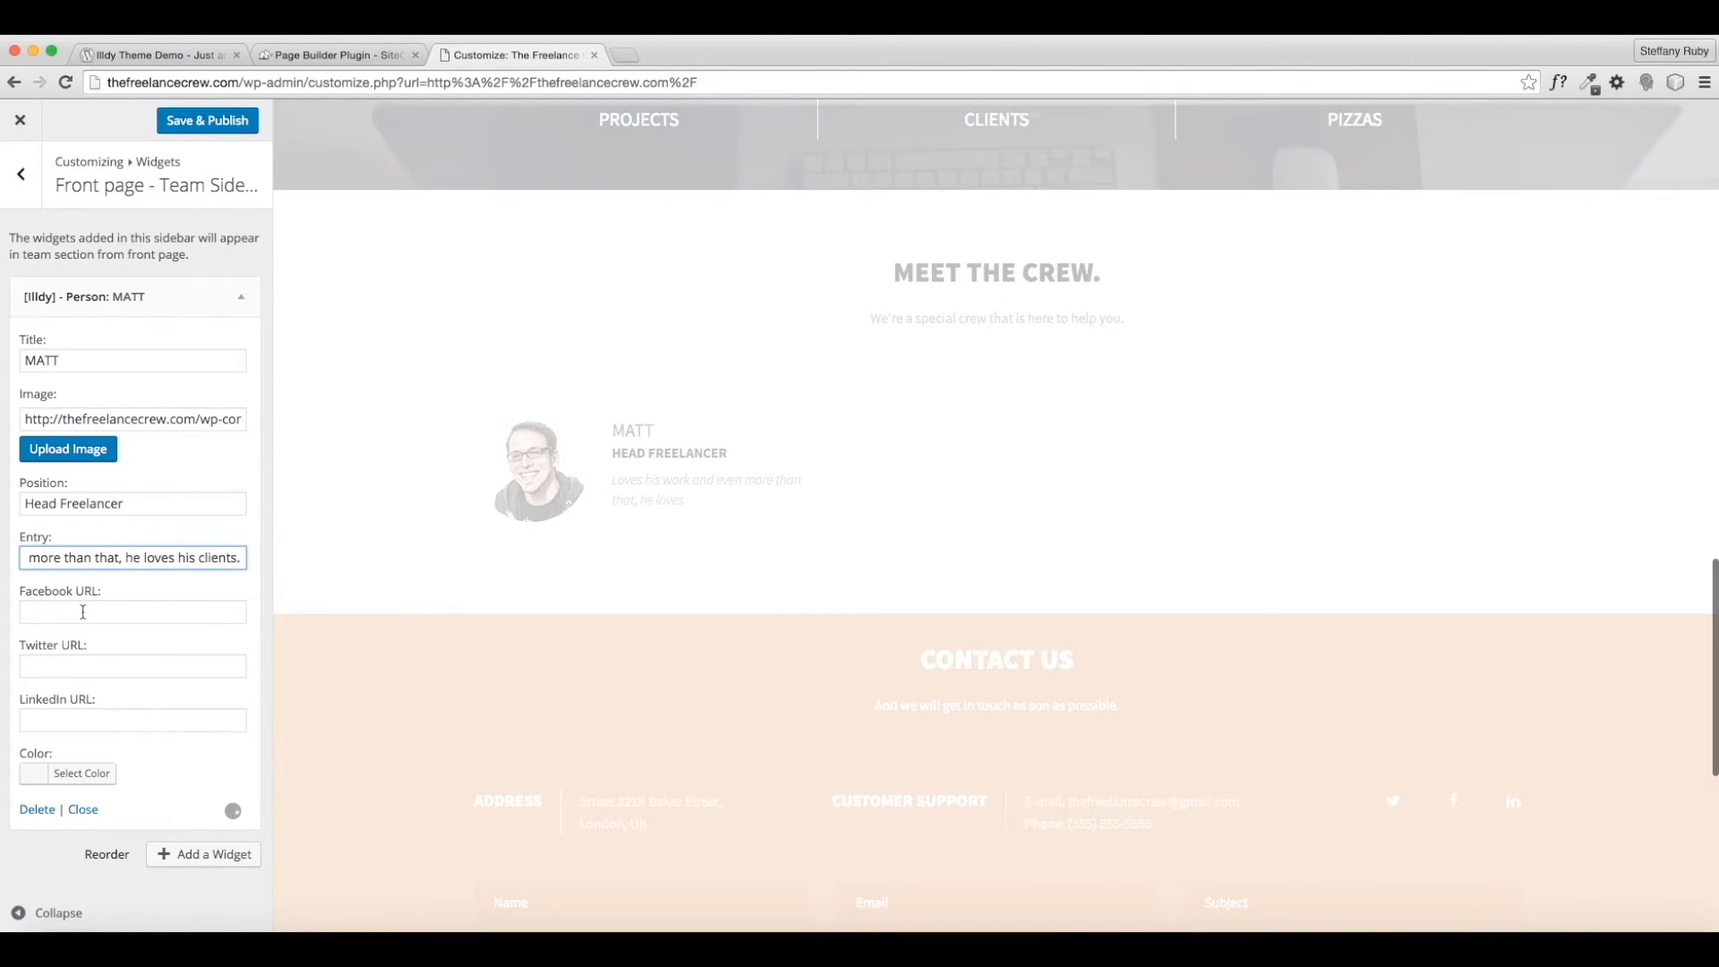
# Enter # as the placeholder for the member's Facebook, Twitter and LinkedIn URLs.
pyautogui.click(84, 612)
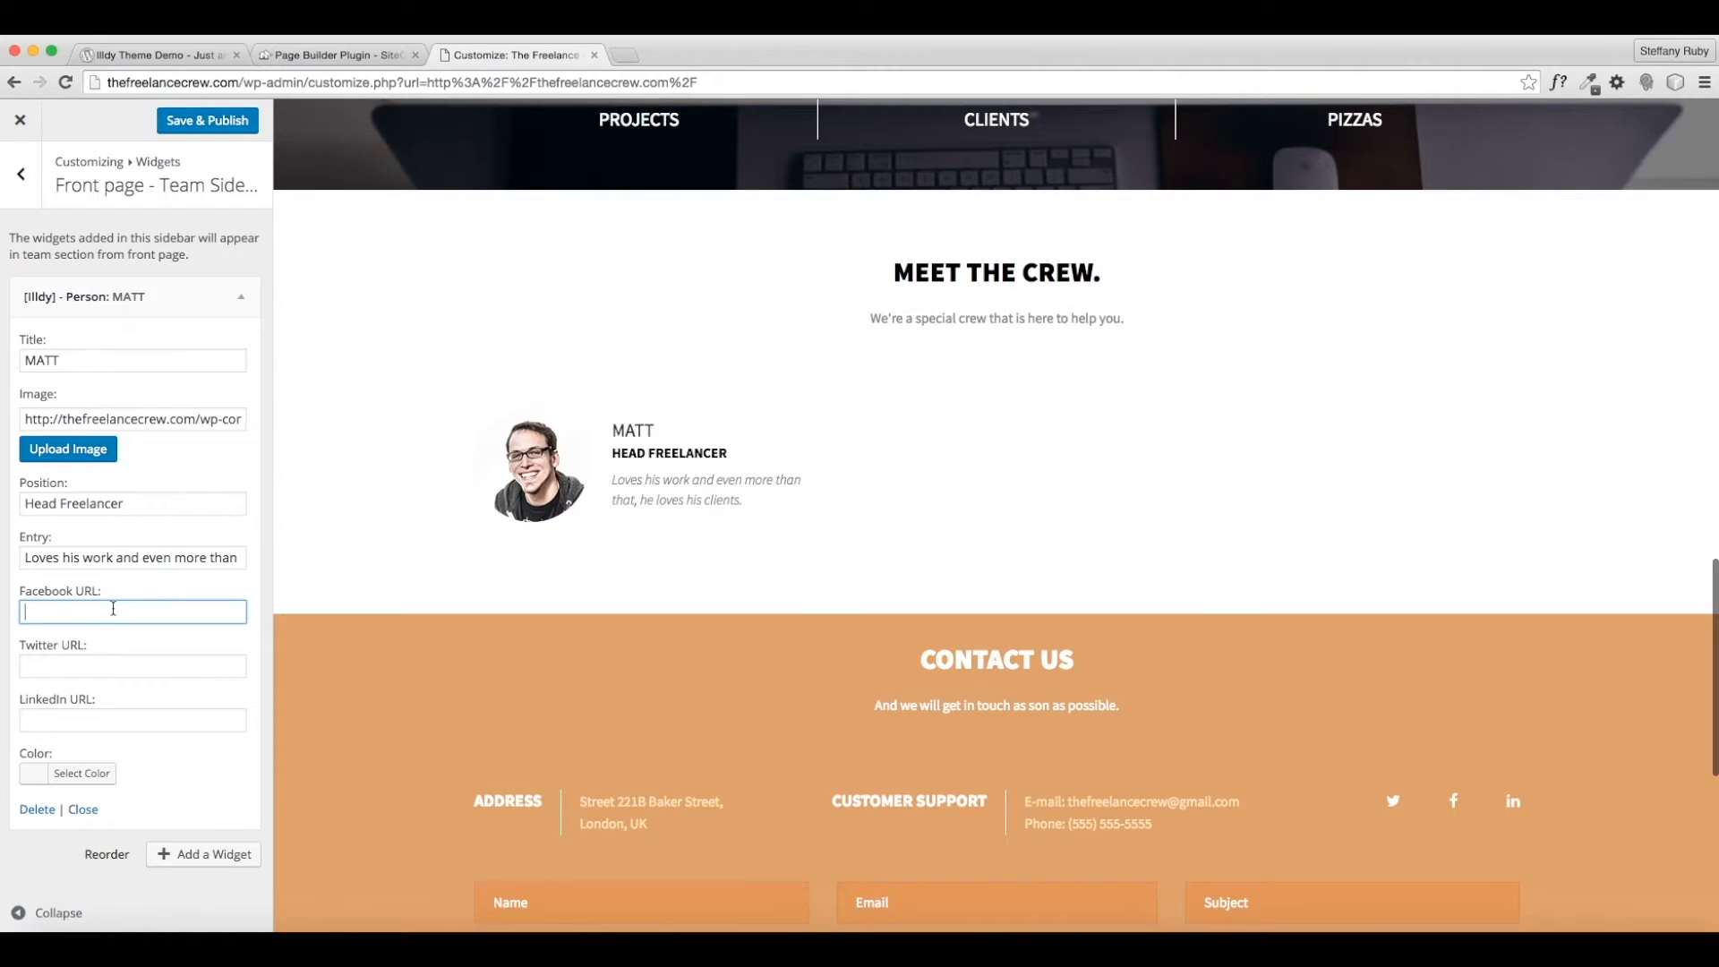
pyautogui.write('#')
pyautogui.click(133, 665)
pyautogui.write('#')
pyautogui.click(119, 717)
pyautogui.write('#')
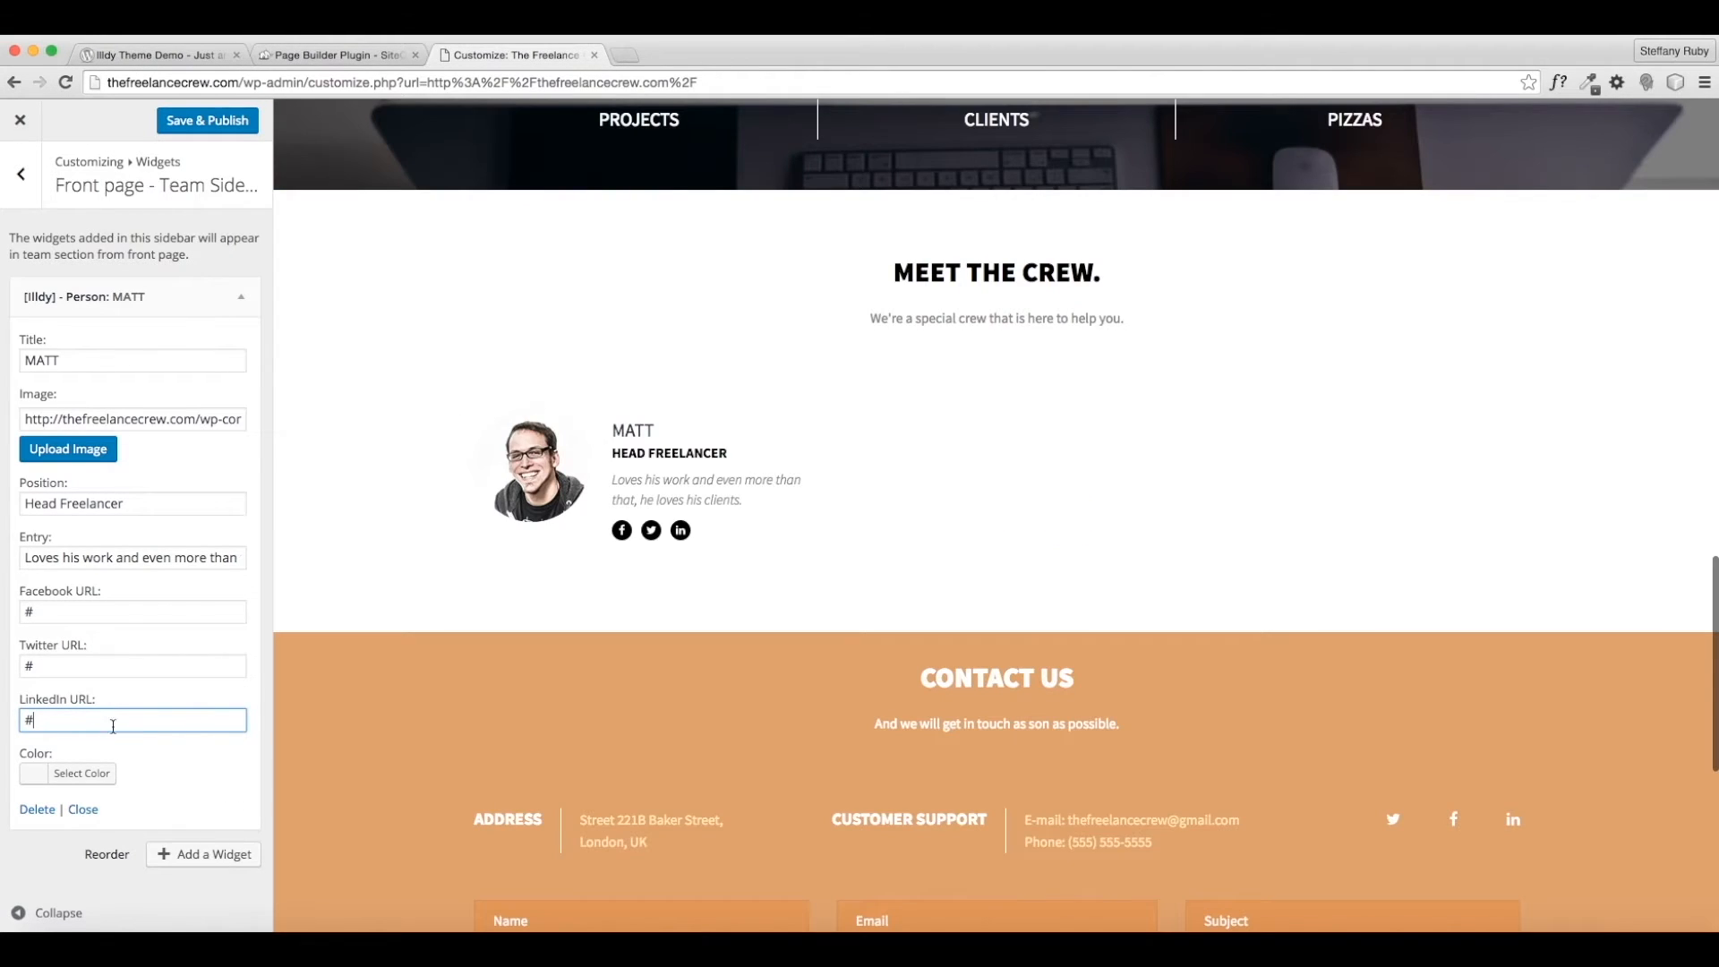
# Set the first team member's color to the preset orange #dd9933 and collapse the finished Person widget.
pyautogui.click(71, 773)
pyautogui.scroll(-5, 116, 779)
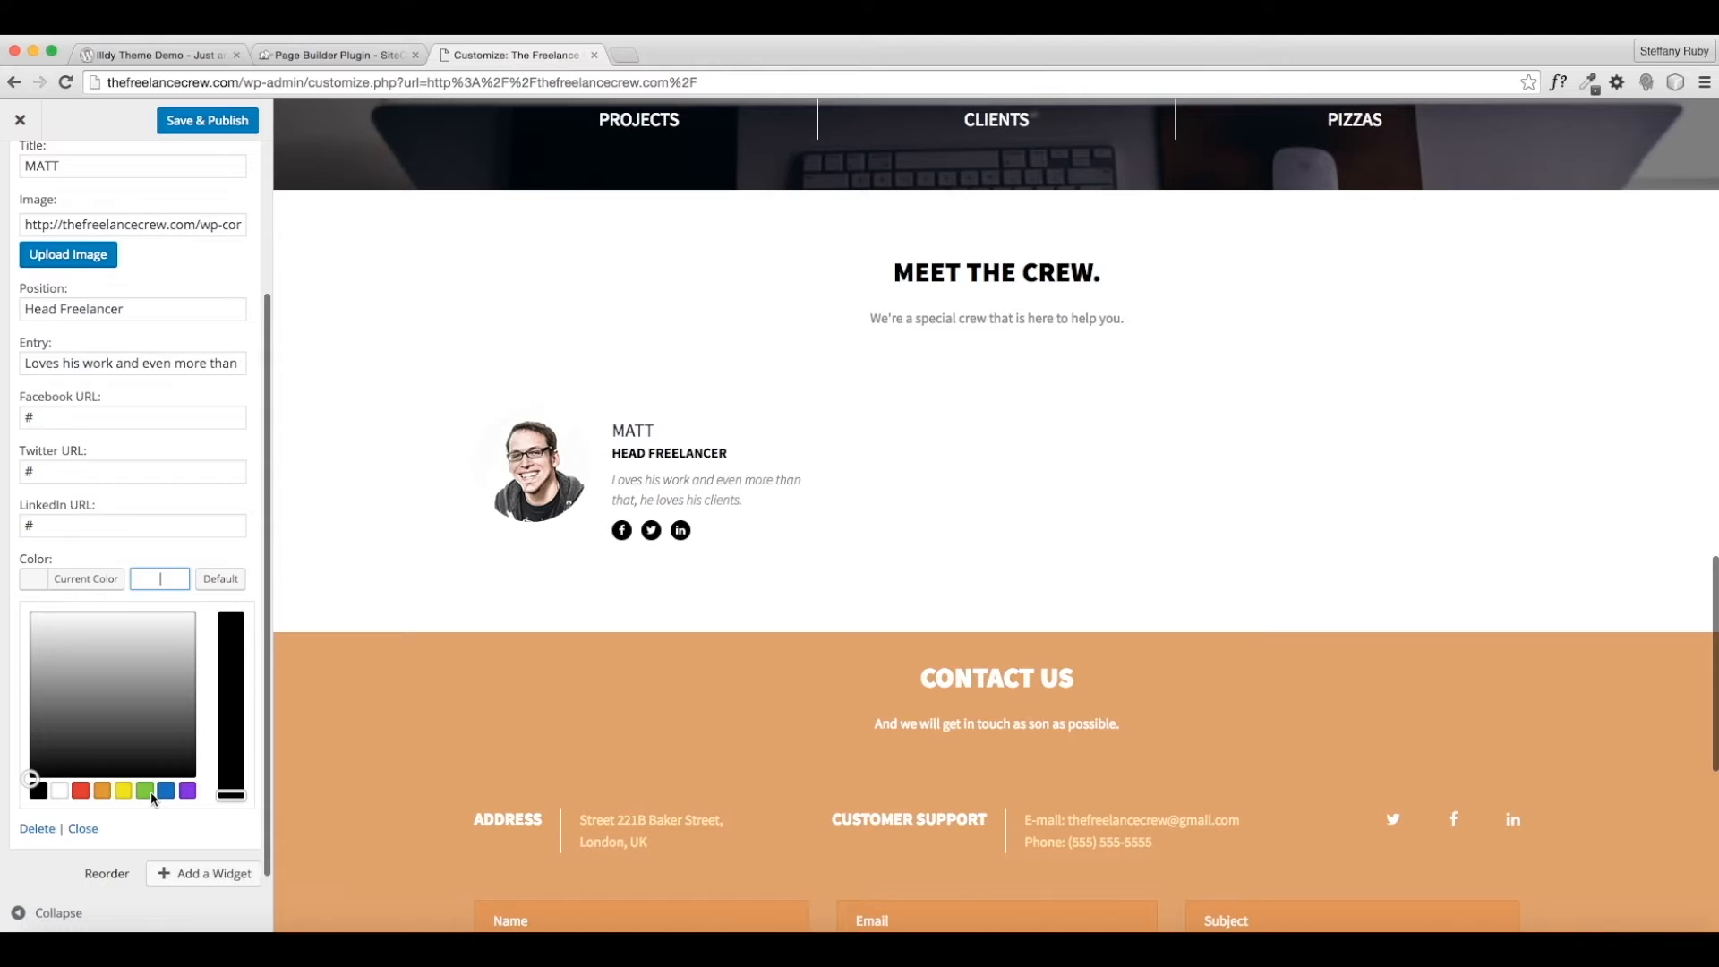
pyautogui.click(101, 774)
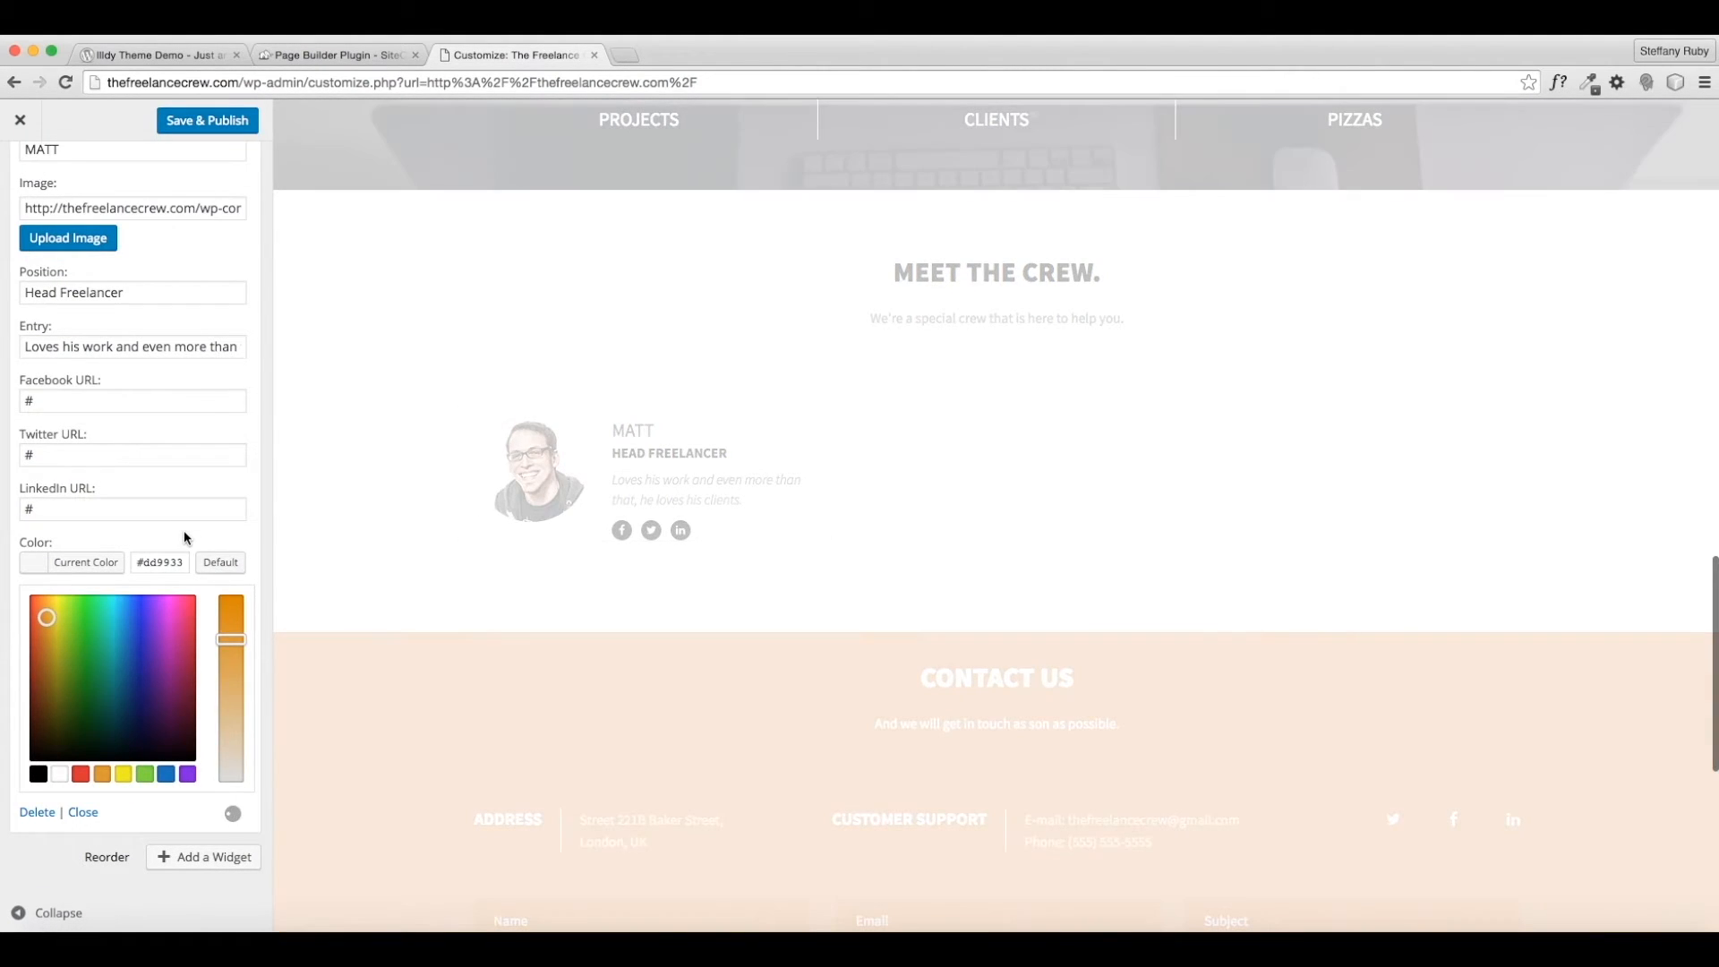
pyautogui.click(186, 537)
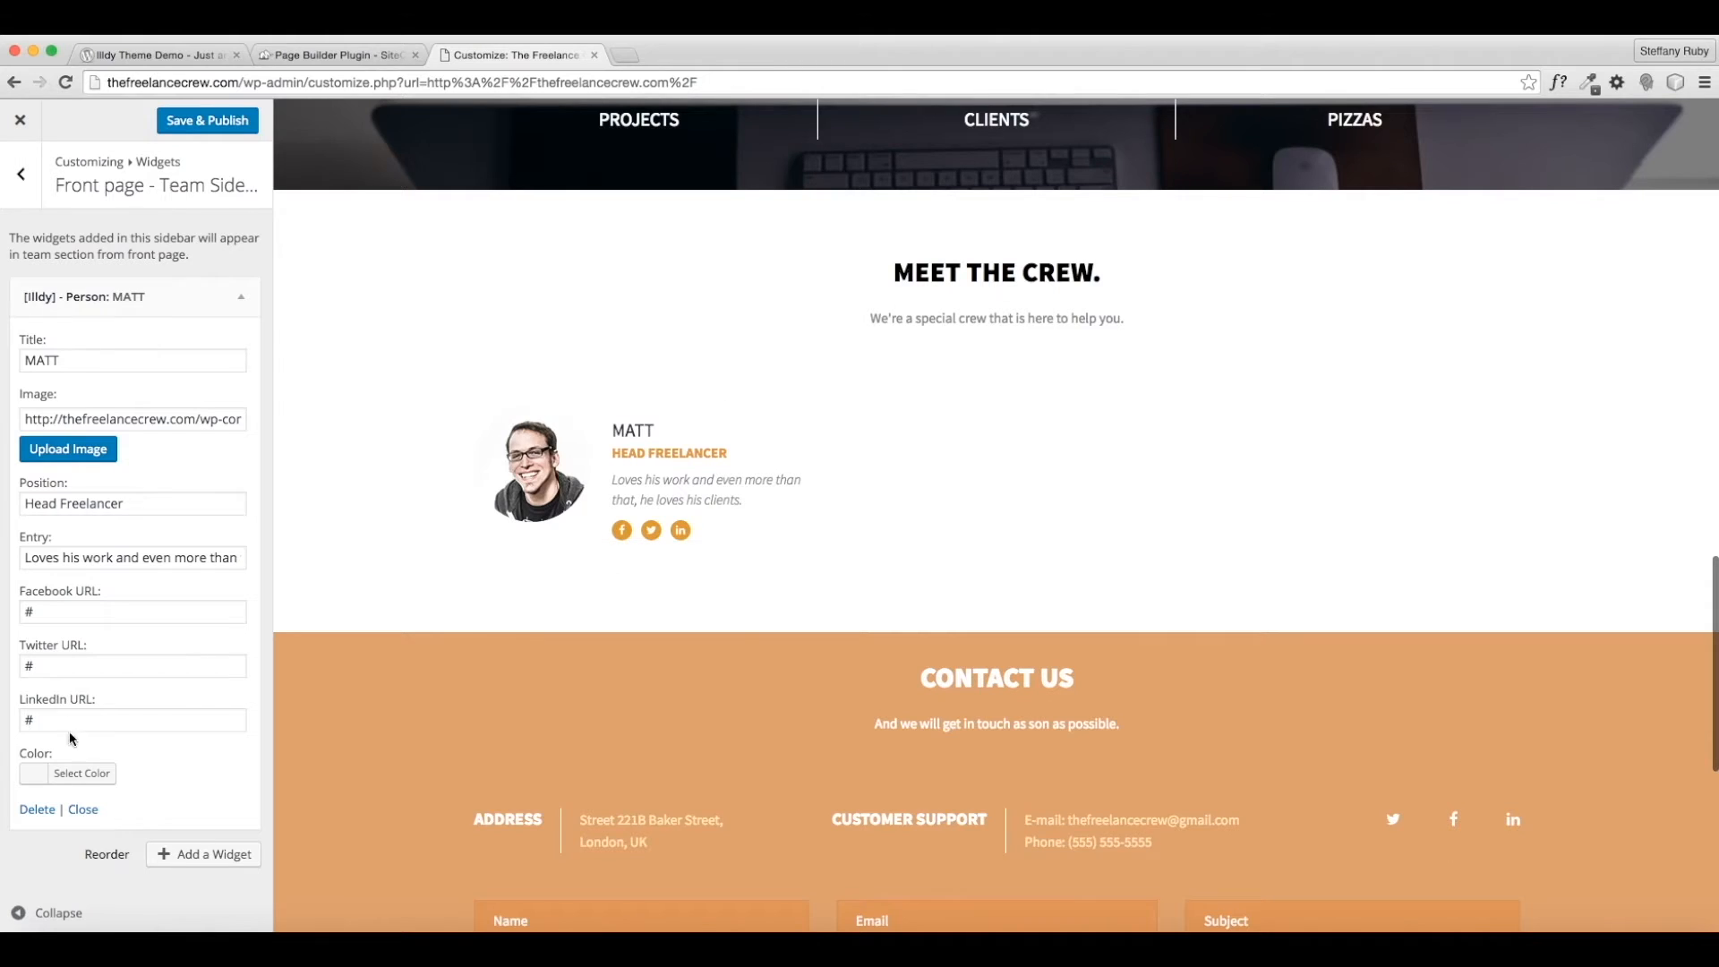
pyautogui.click(237, 302)
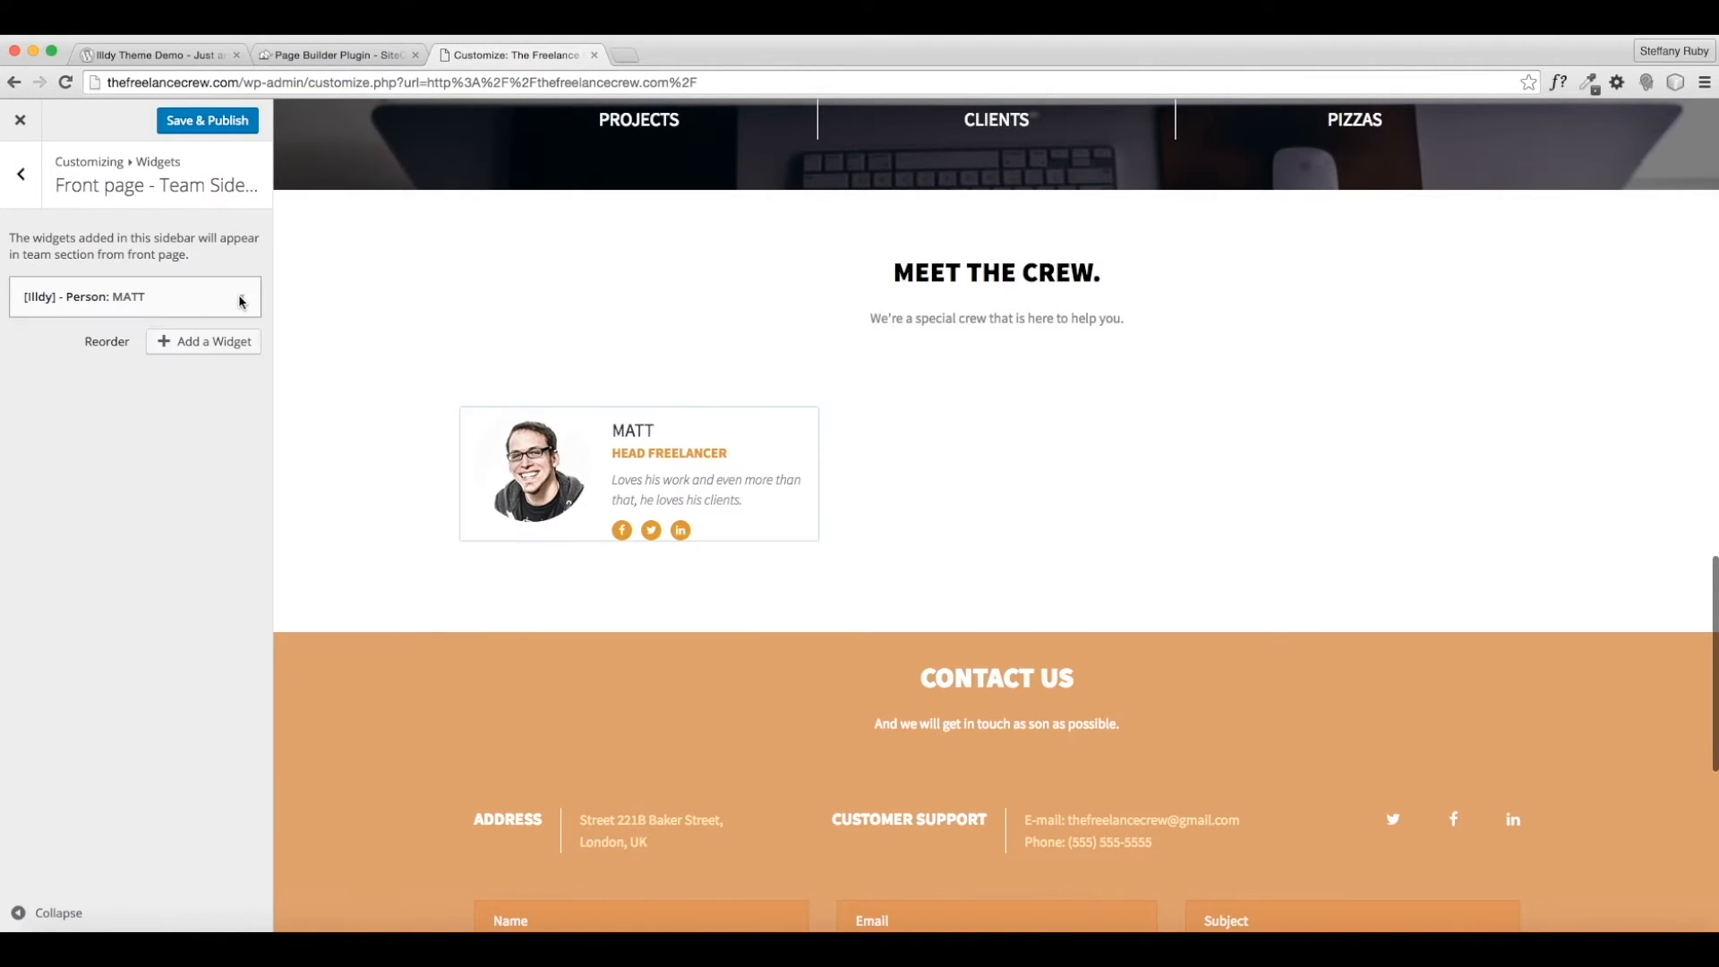
# Add a second [Illdy] - Person widget to the team sidebar and title it with the member's first name in capitals.
pyautogui.click(192, 341)
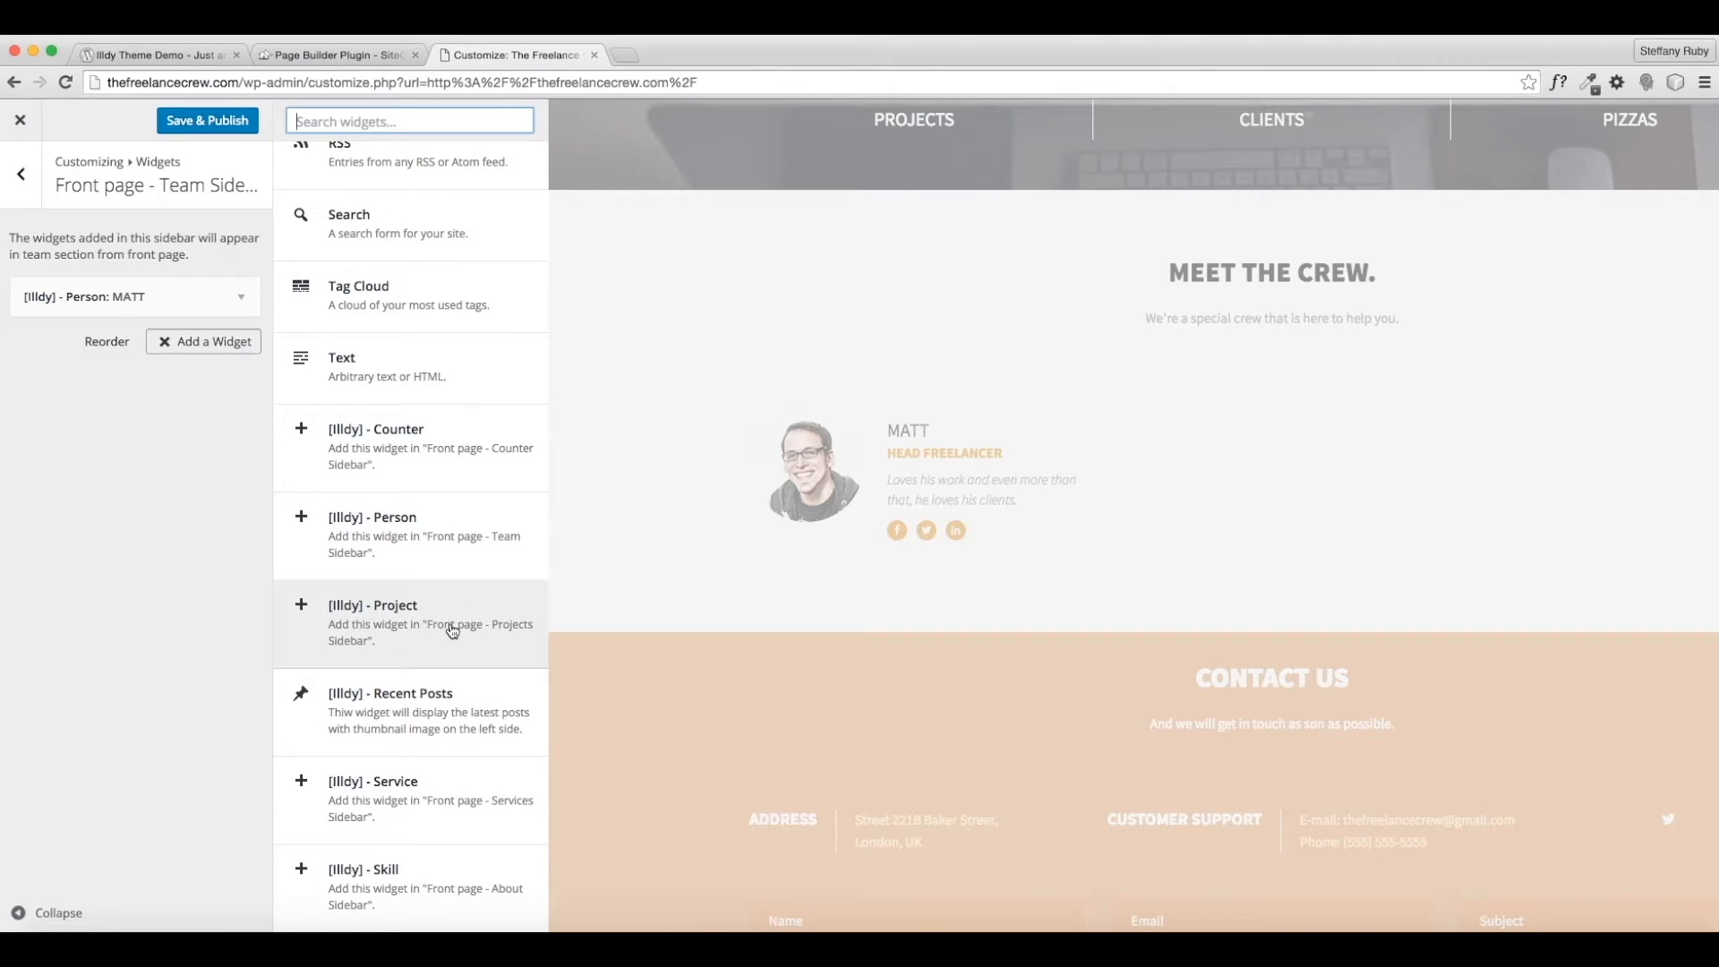
pyautogui.click(412, 528)
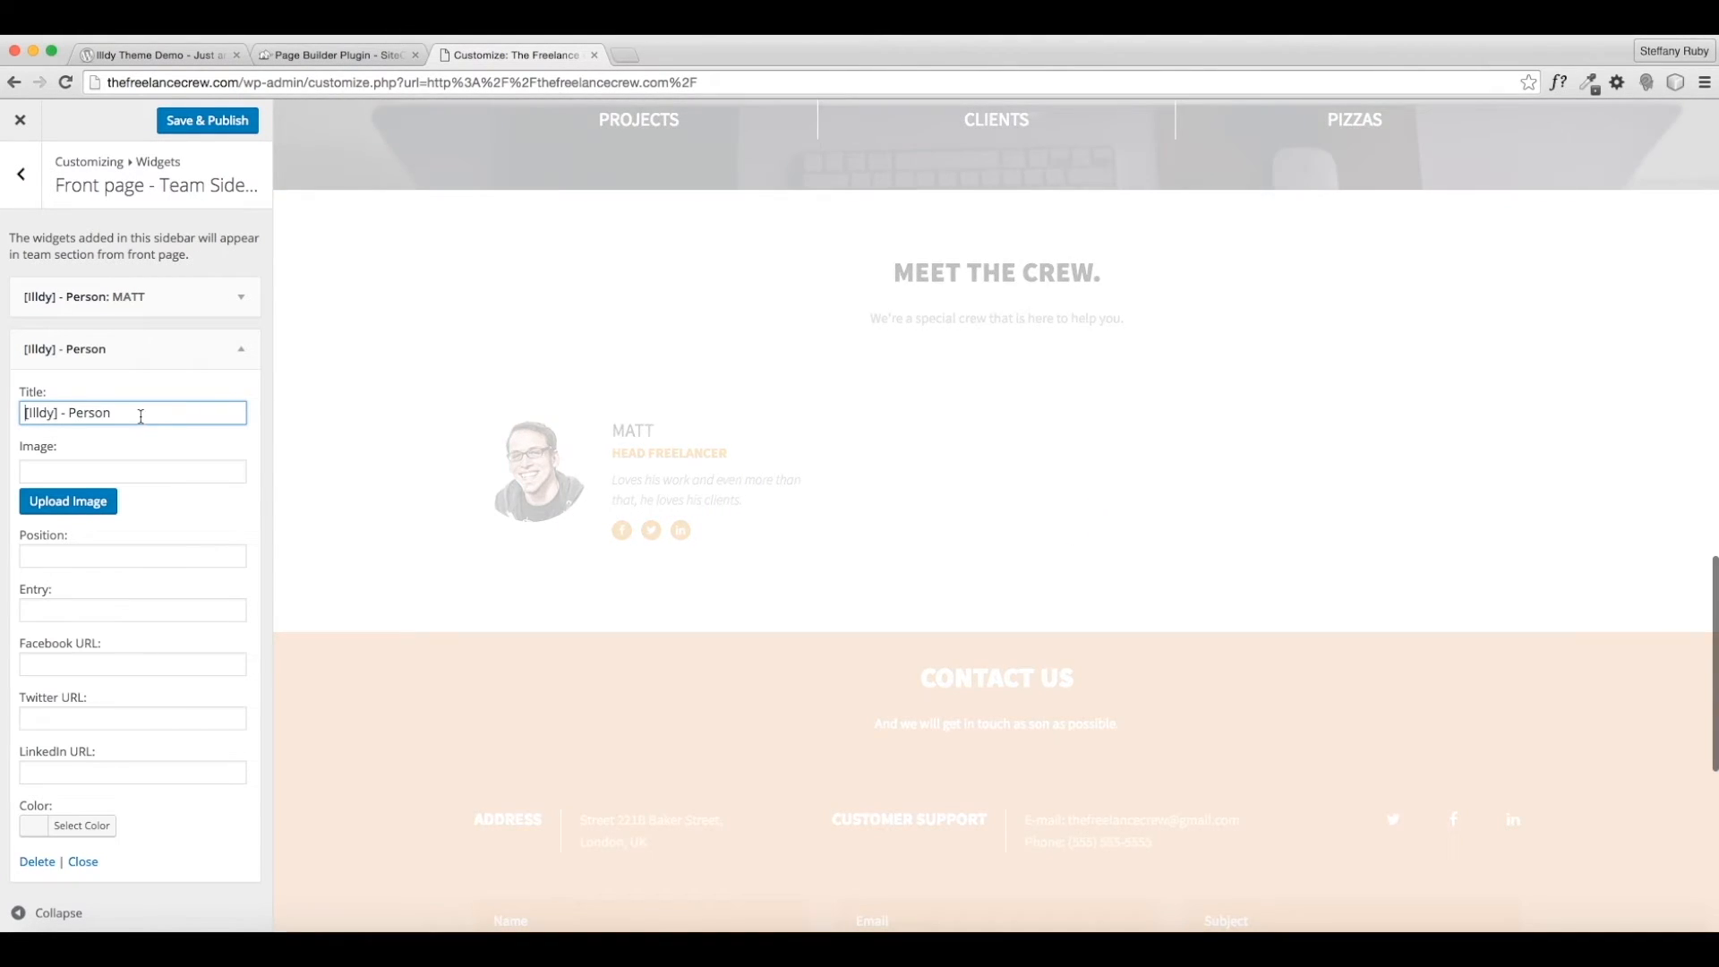
pyautogui.moveTo(142, 413); pyautogui.dragTo(4, 413)
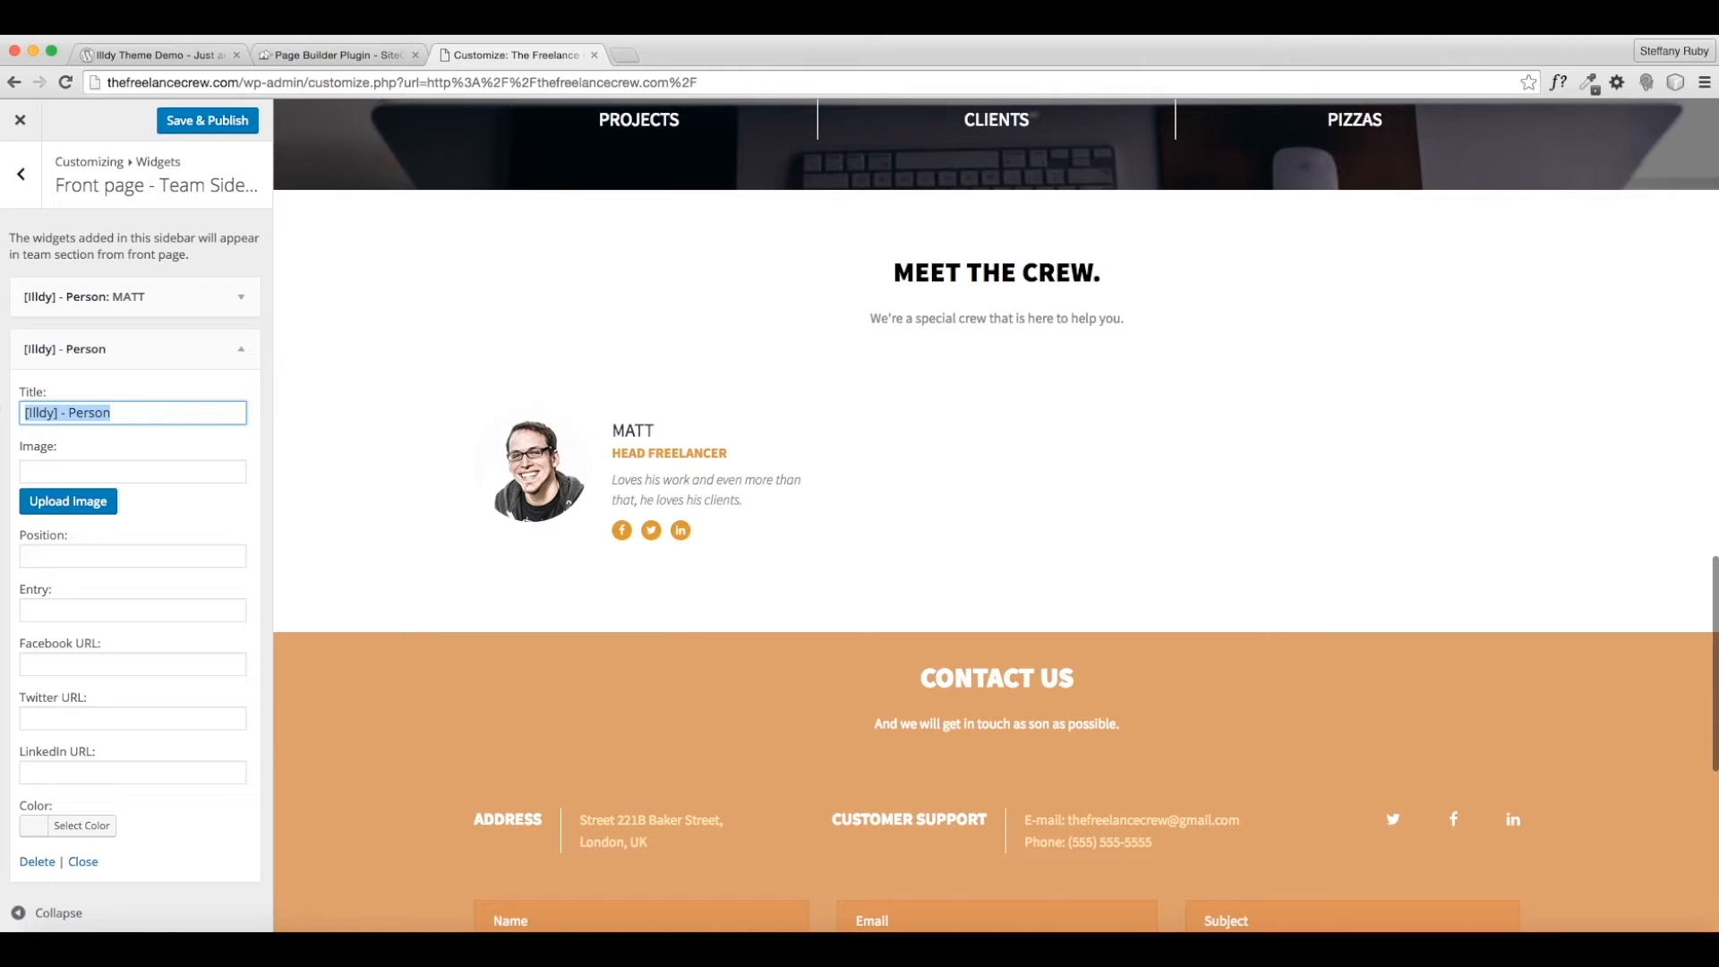
pyautogui.write('Josie')
pyautogui.press('BackSpace')
pyautogui.press('BackSpace')
pyautogui.press('BackSpace')
pyautogui.press('BackSpace')
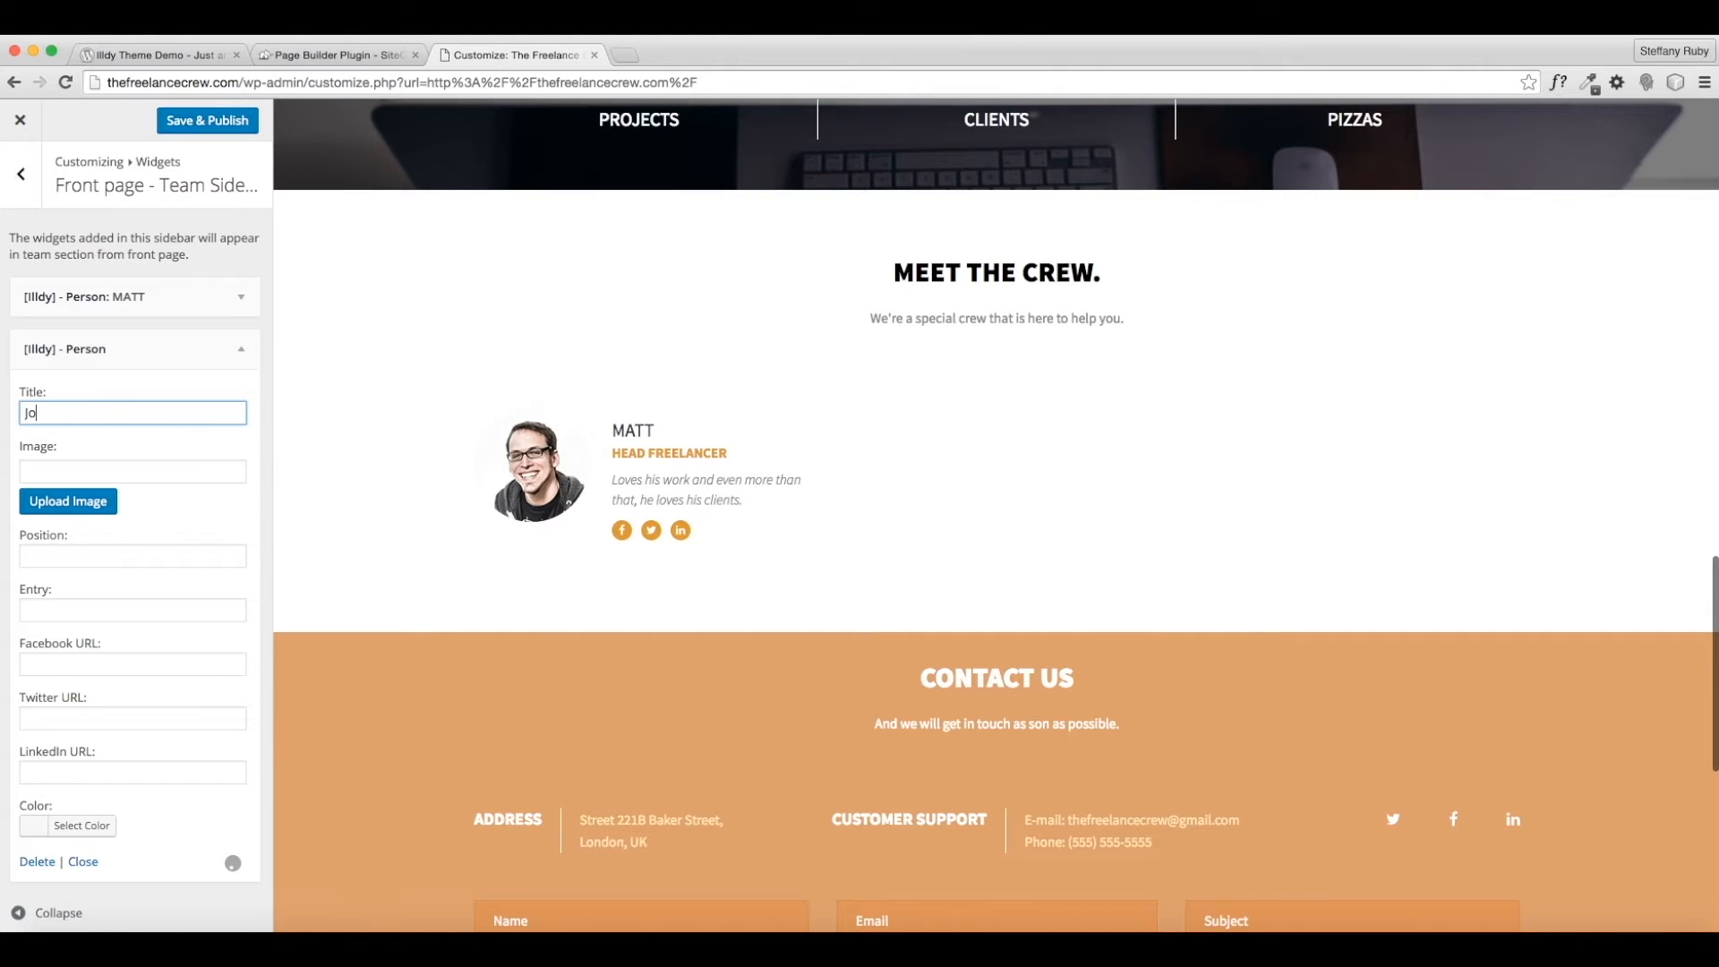
pyautogui.write('OSIE')
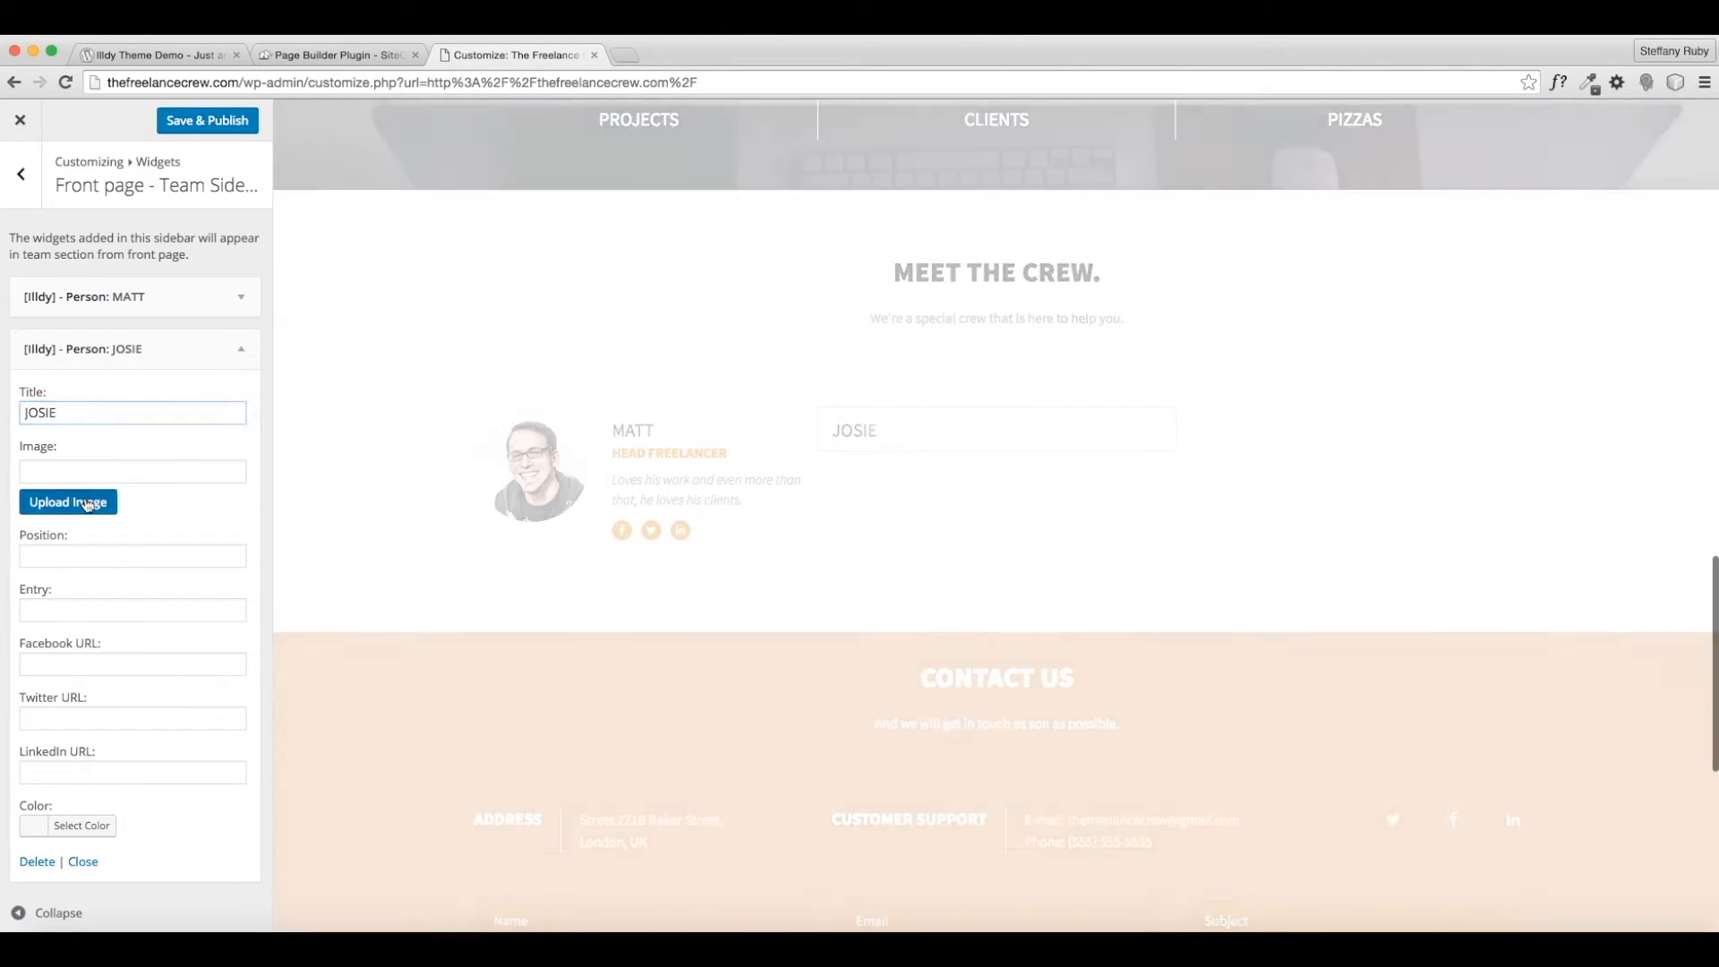
# Insert front-page-team-2.jpg from the media library as the second Person widget's image.
pyautogui.click(69, 501)
pyautogui.click(455, 318)
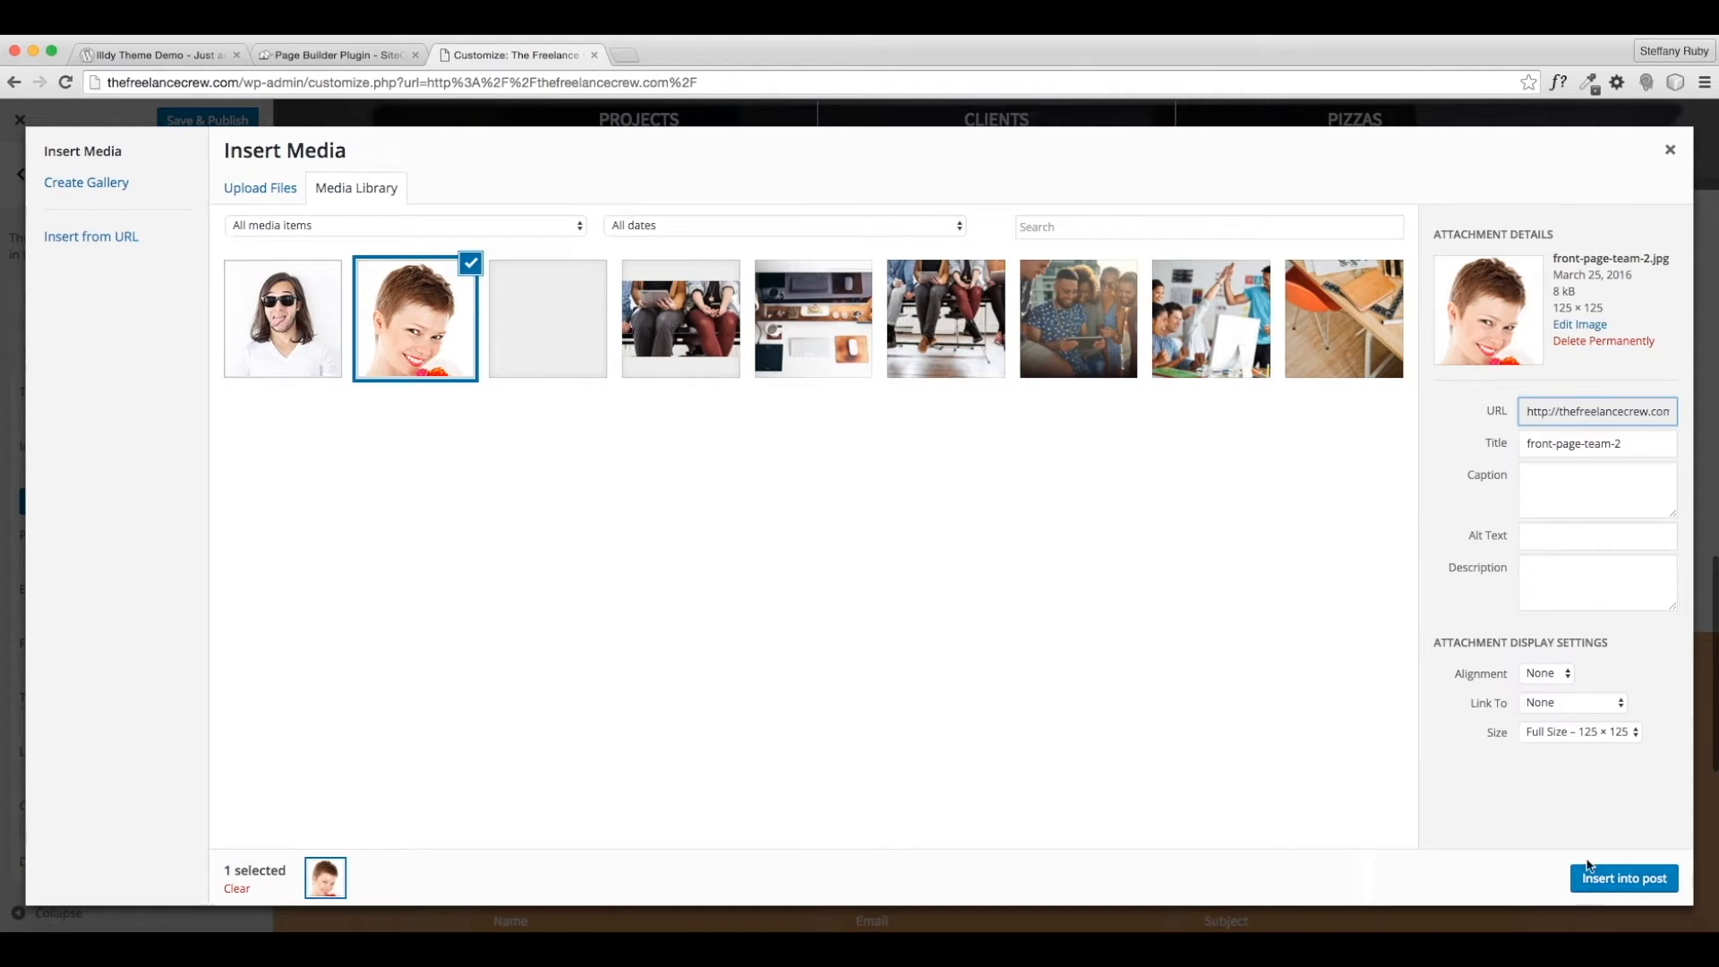
pyautogui.click(1597, 889)
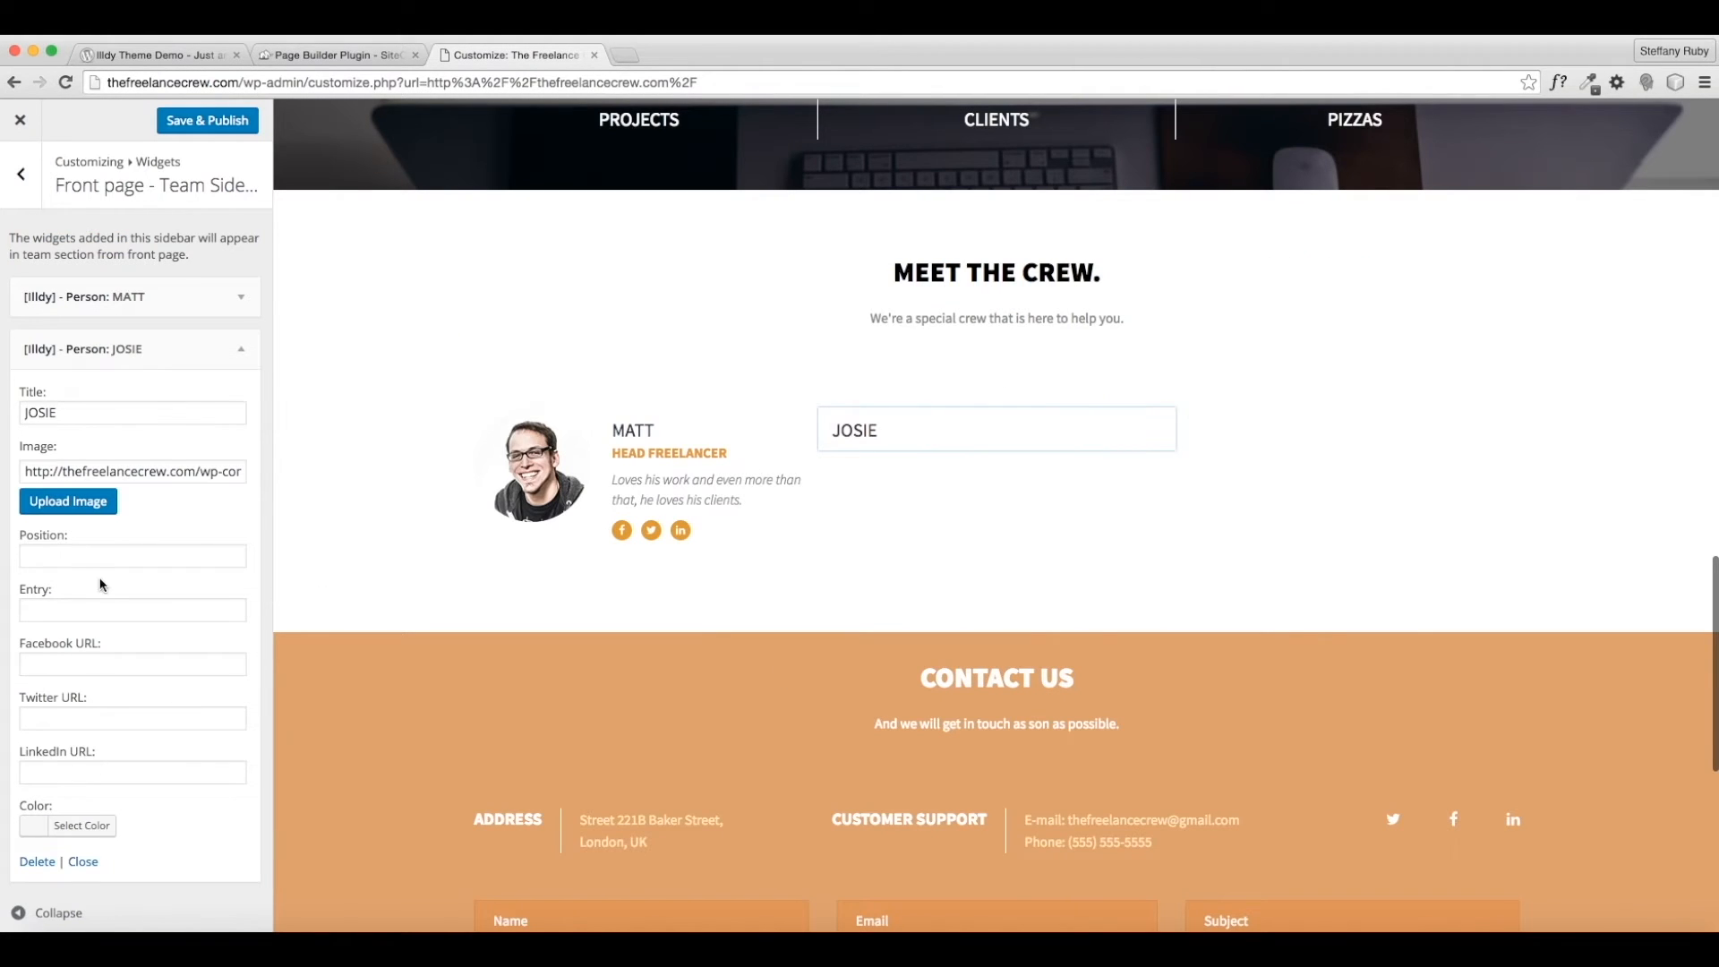
# Set the second team member's position to "CUSTOMER SERVICE" in capitals.
pyautogui.scroll(-1, 119, 593)
pyautogui.click(104, 516)
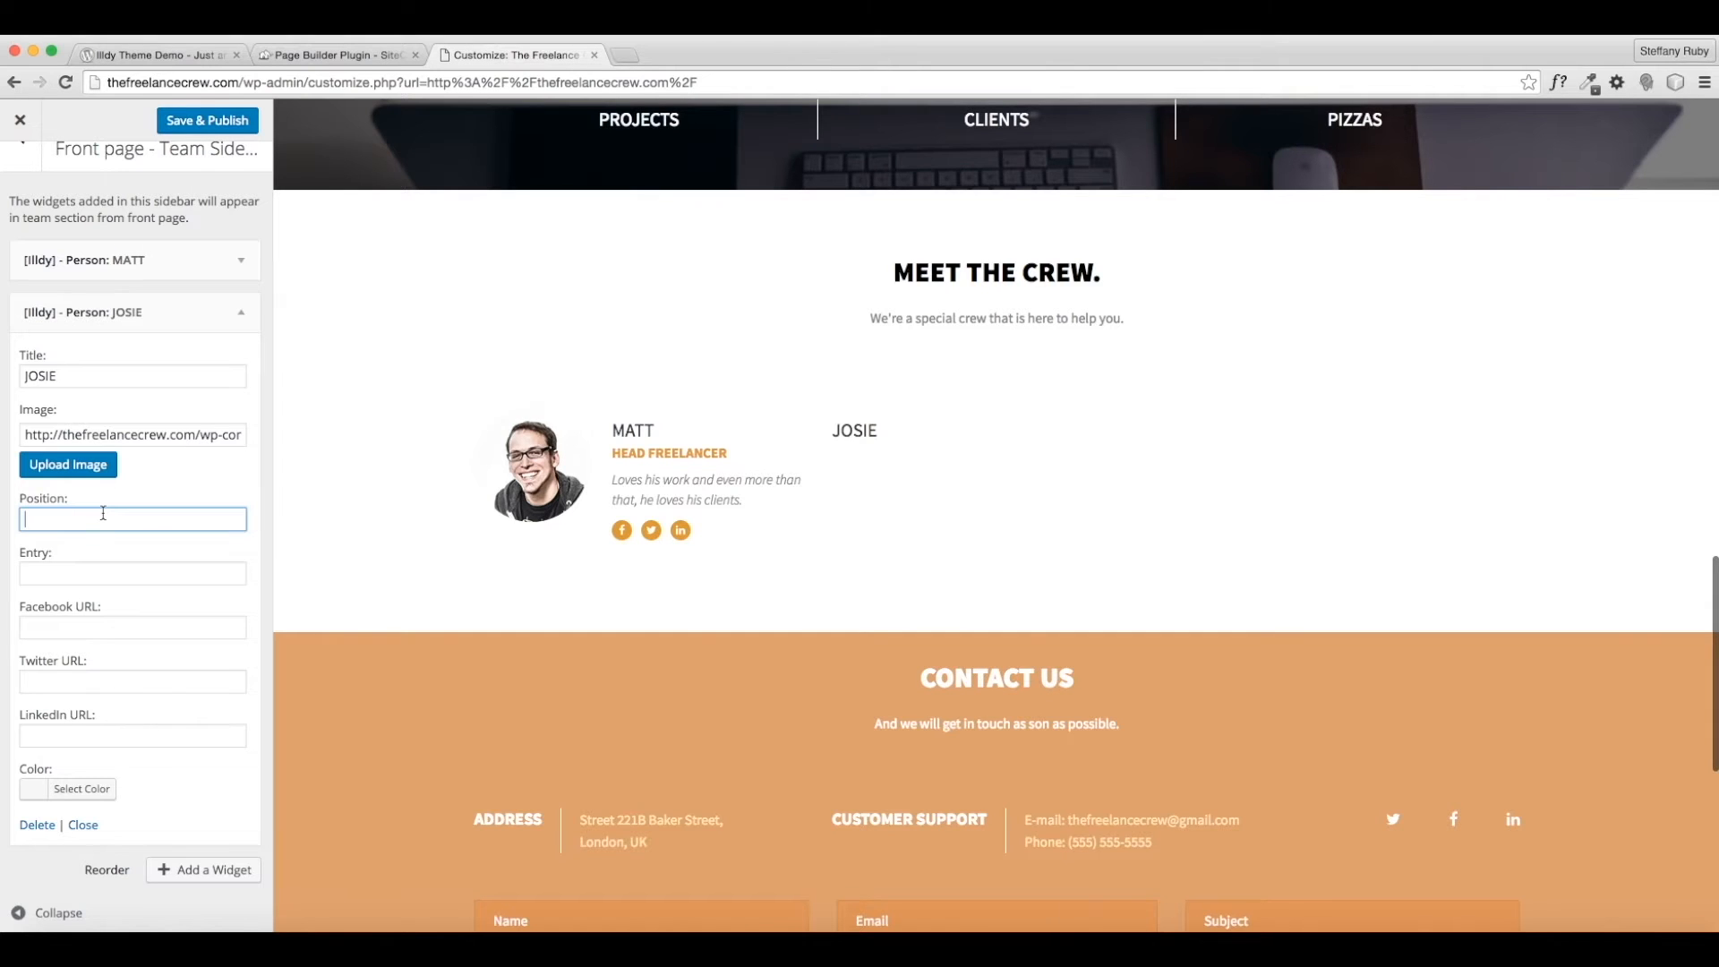
pyautogui.write('Custom')
pyautogui.press('BackSpace')
pyautogui.press('BackSpace')
pyautogui.press('BackSpace')
pyautogui.press('BackSpace')
pyautogui.press('BackSpace')
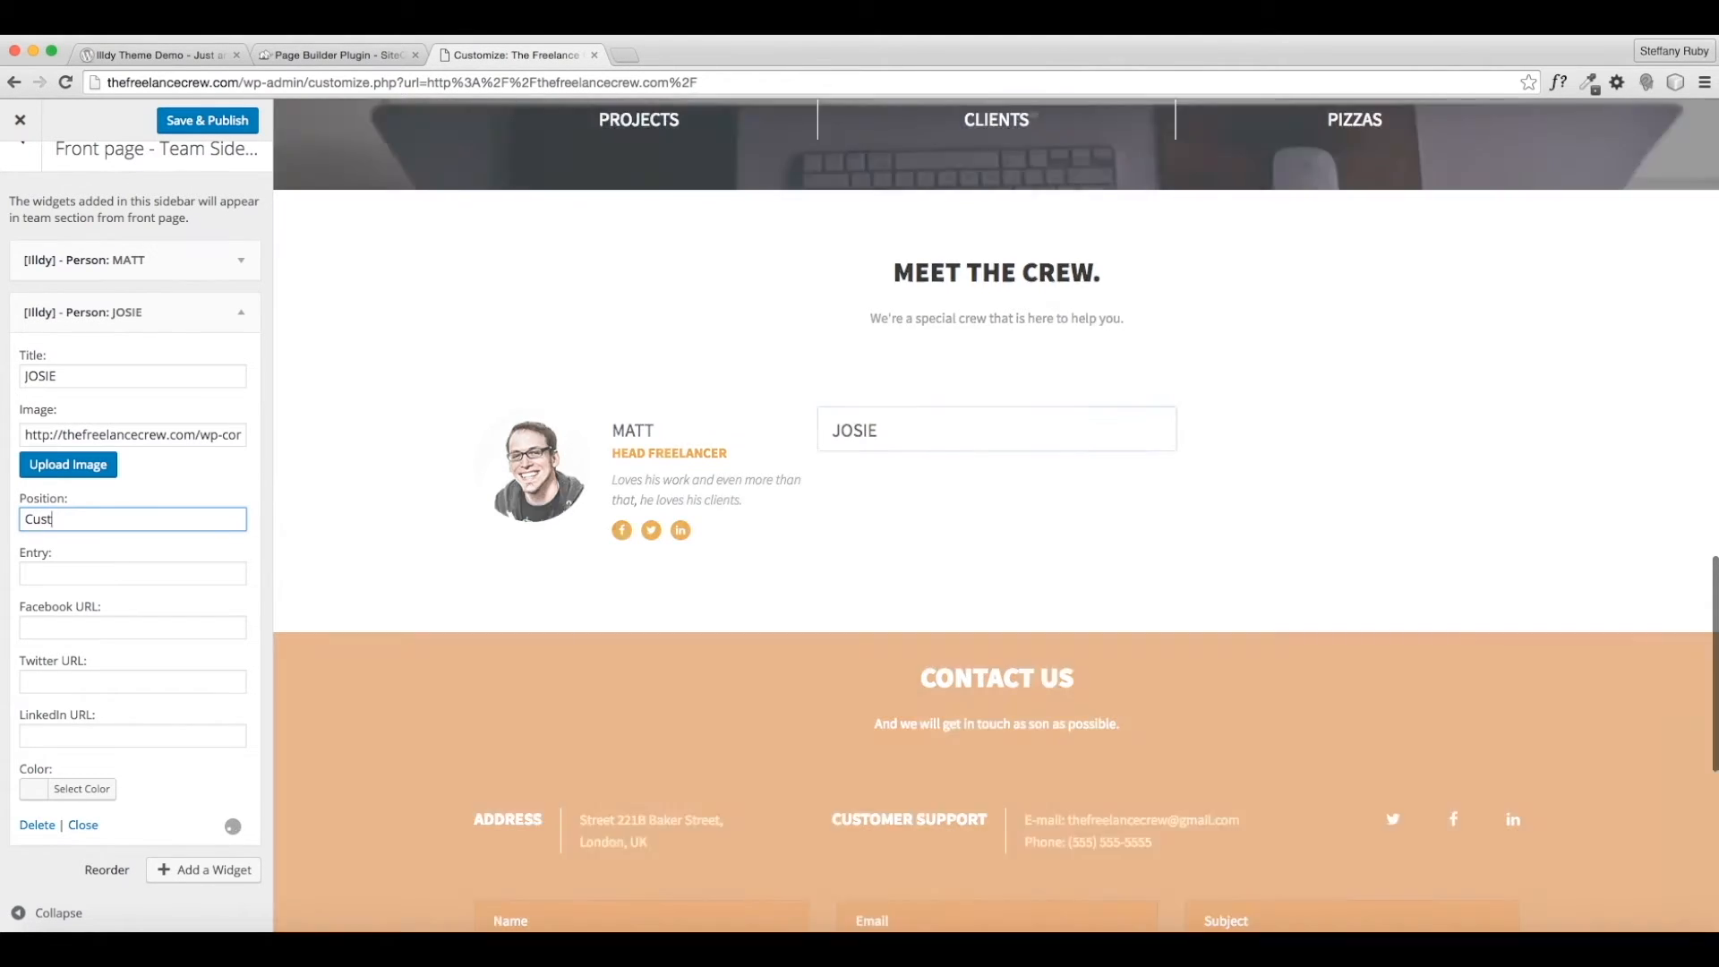
pyautogui.write('USOMER')
pyautogui.press('BackSpace')
pyautogui.press('BackSpace')
pyautogui.press('BackSpace')
pyautogui.press('BackSpace')
pyautogui.write('TOMER SERVICE')
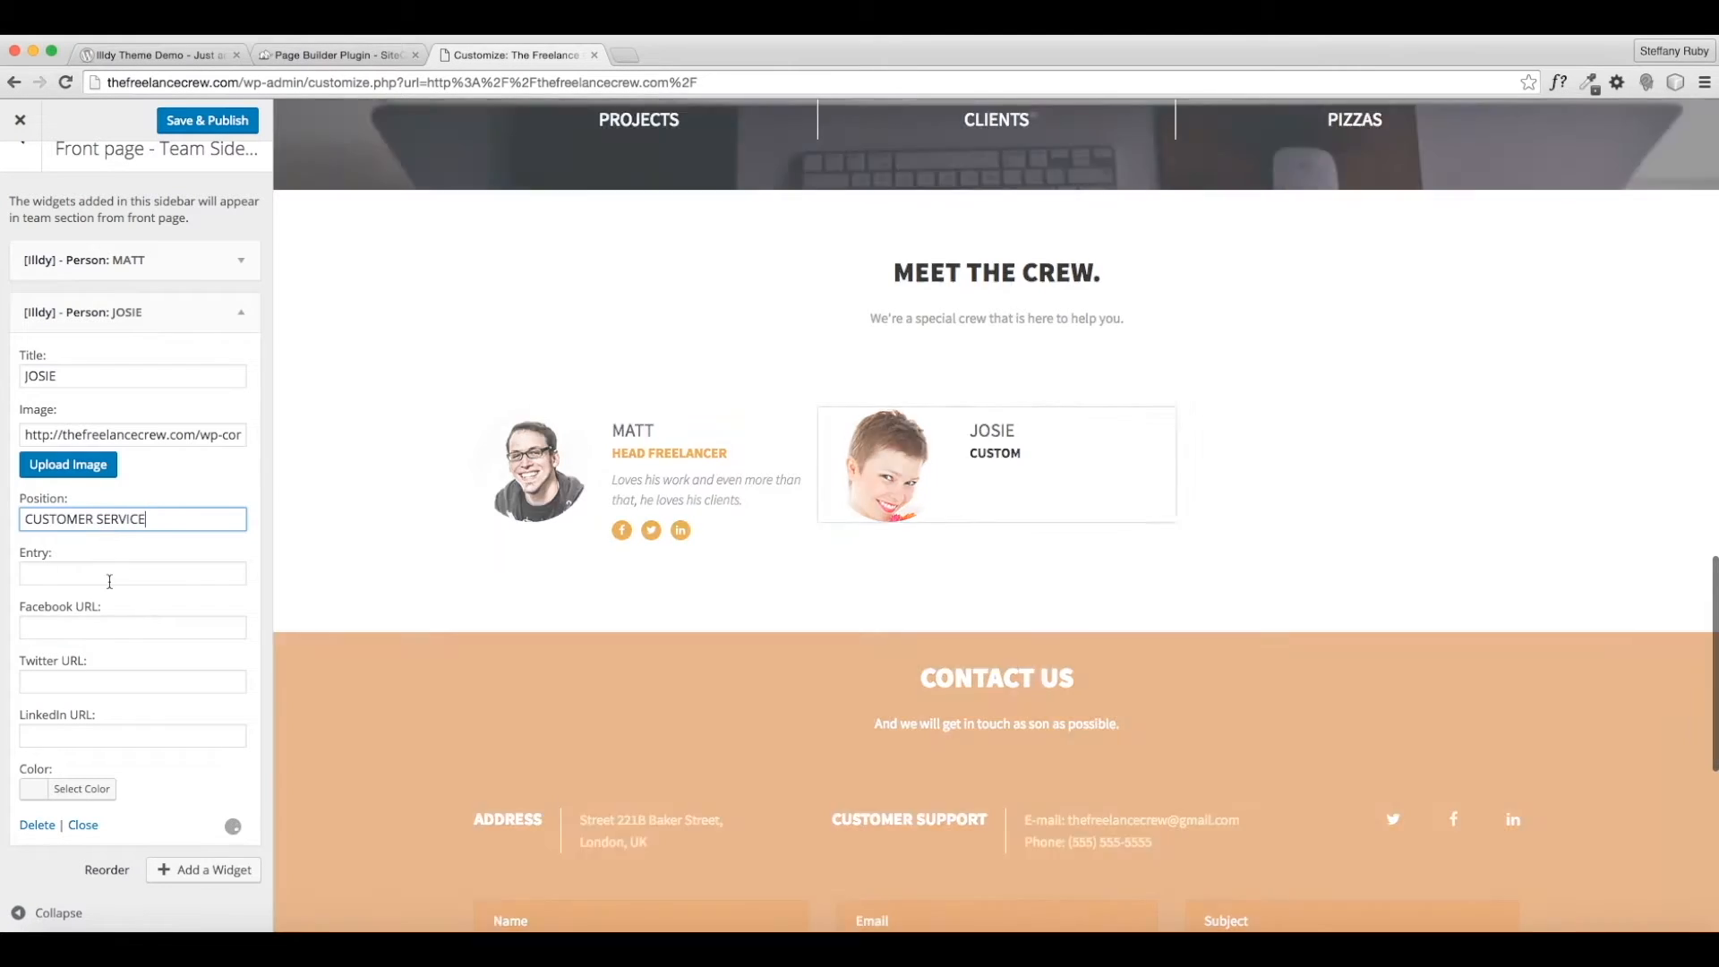
# Fill in the second member's entry text with "Helps others everyday through 24/7 support and assistance.".
pyautogui.click(82, 578)
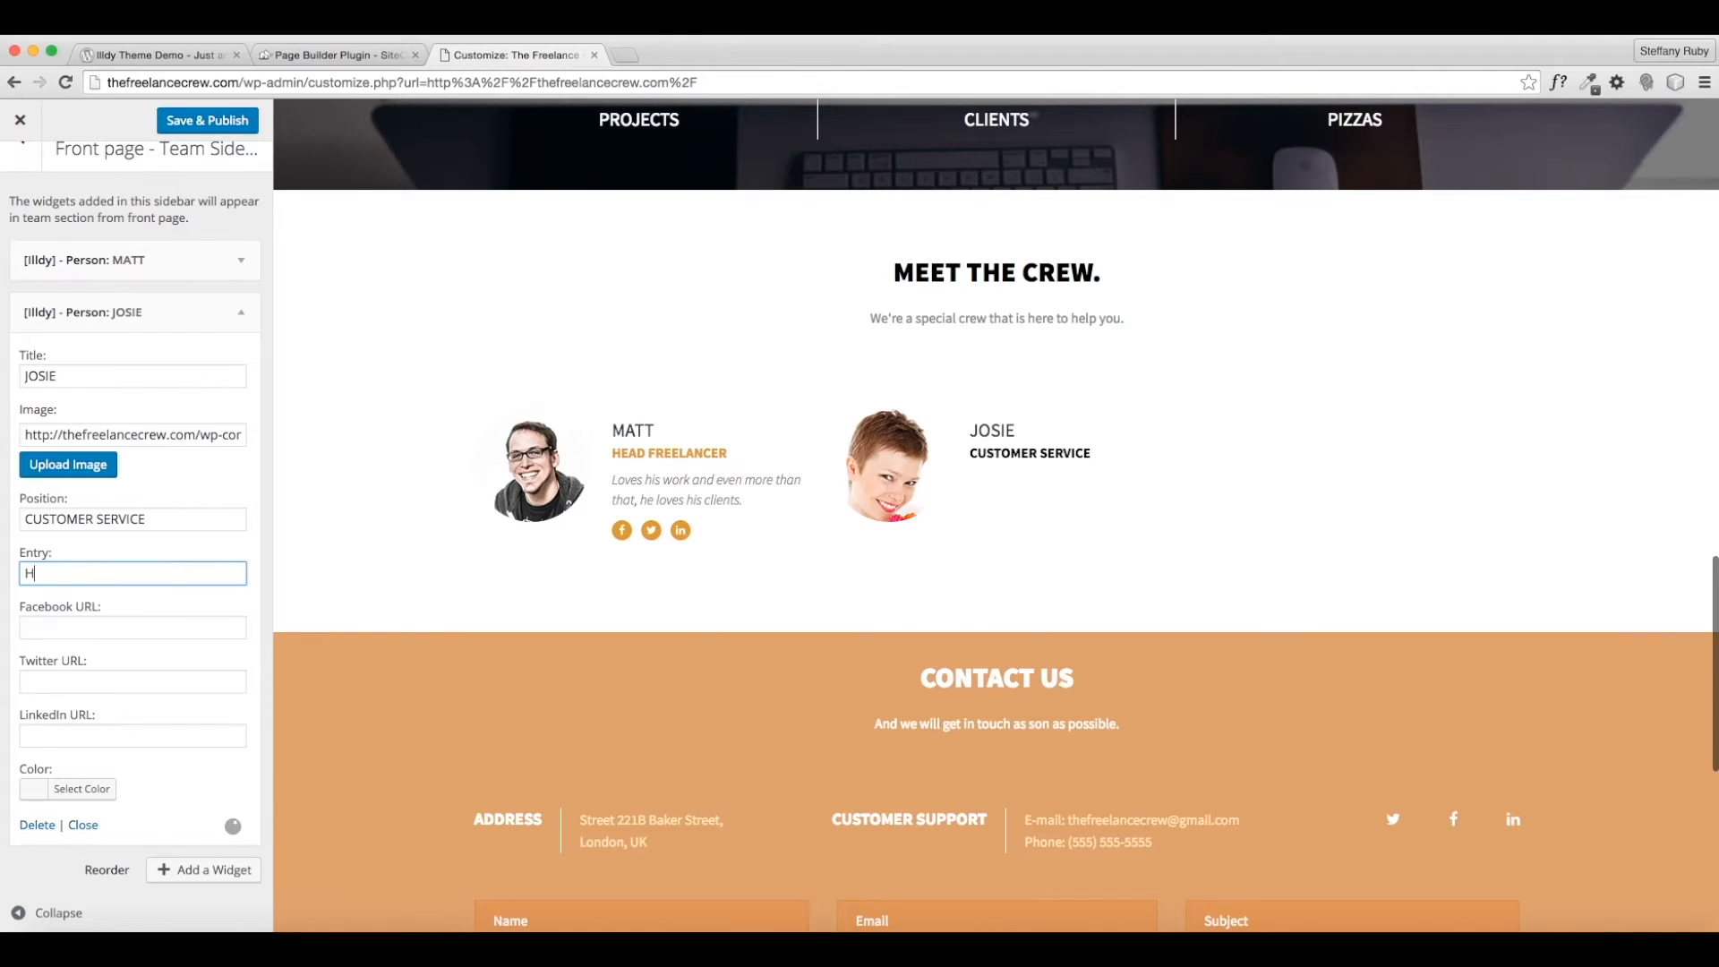
pyautogui.write('Helps others ever')
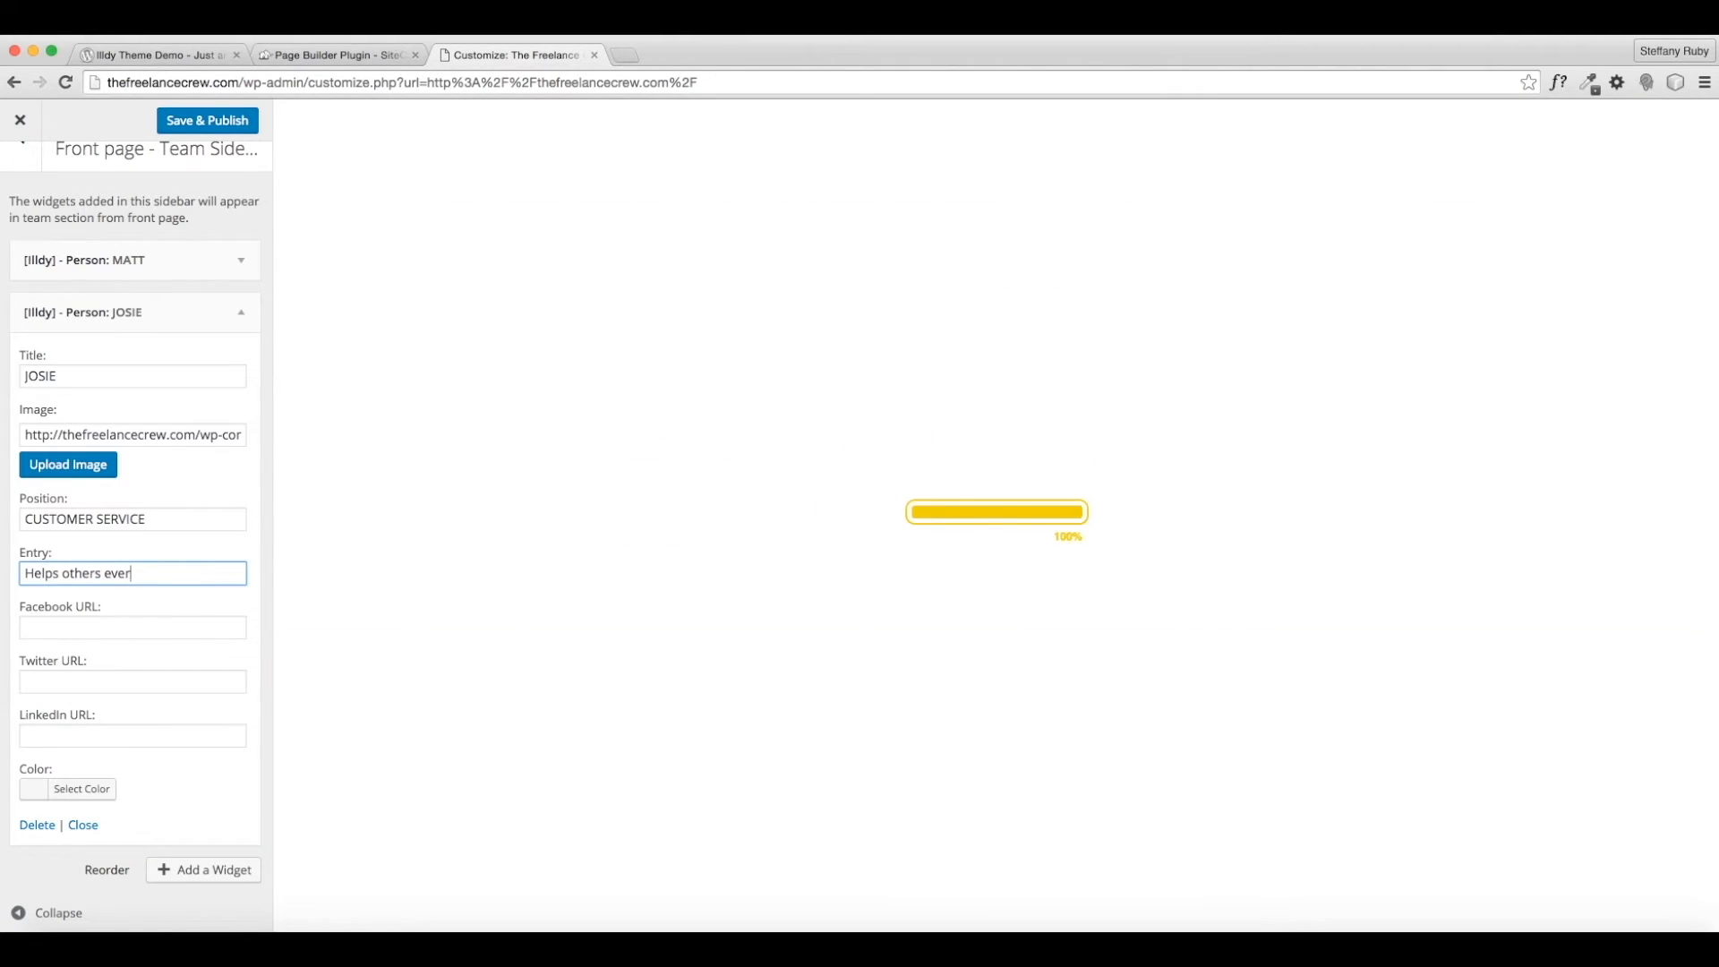
pyautogui.write('yday through')
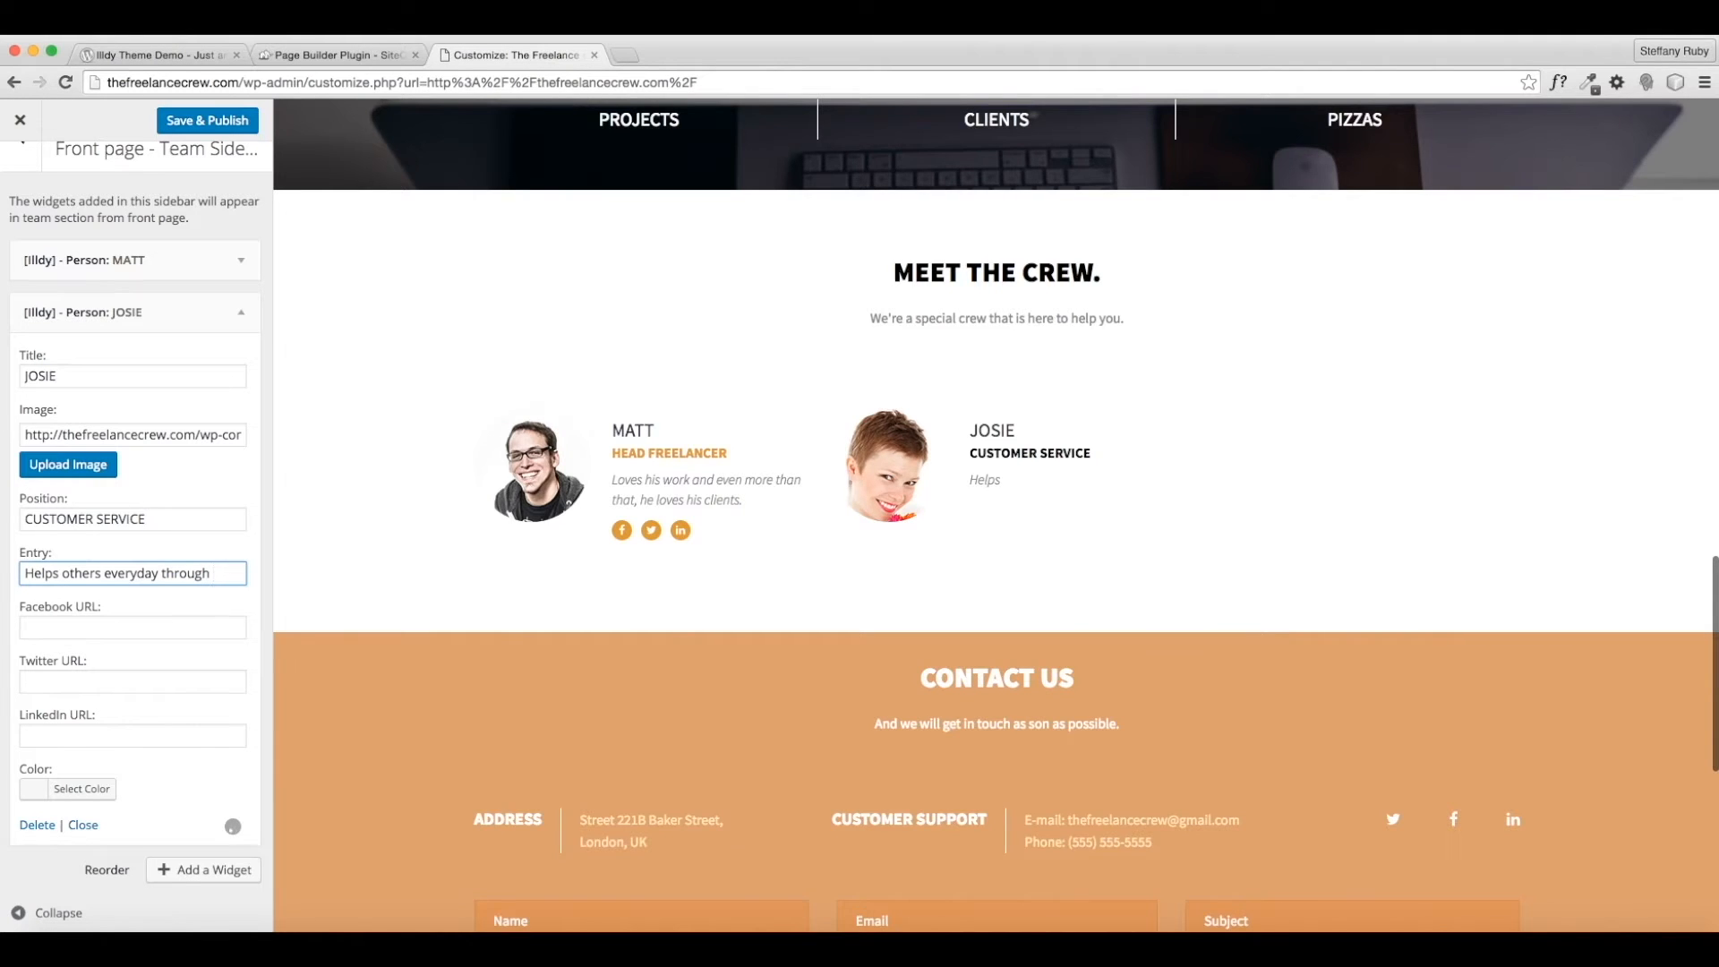
pyautogui.write(' 24/7 support and ')
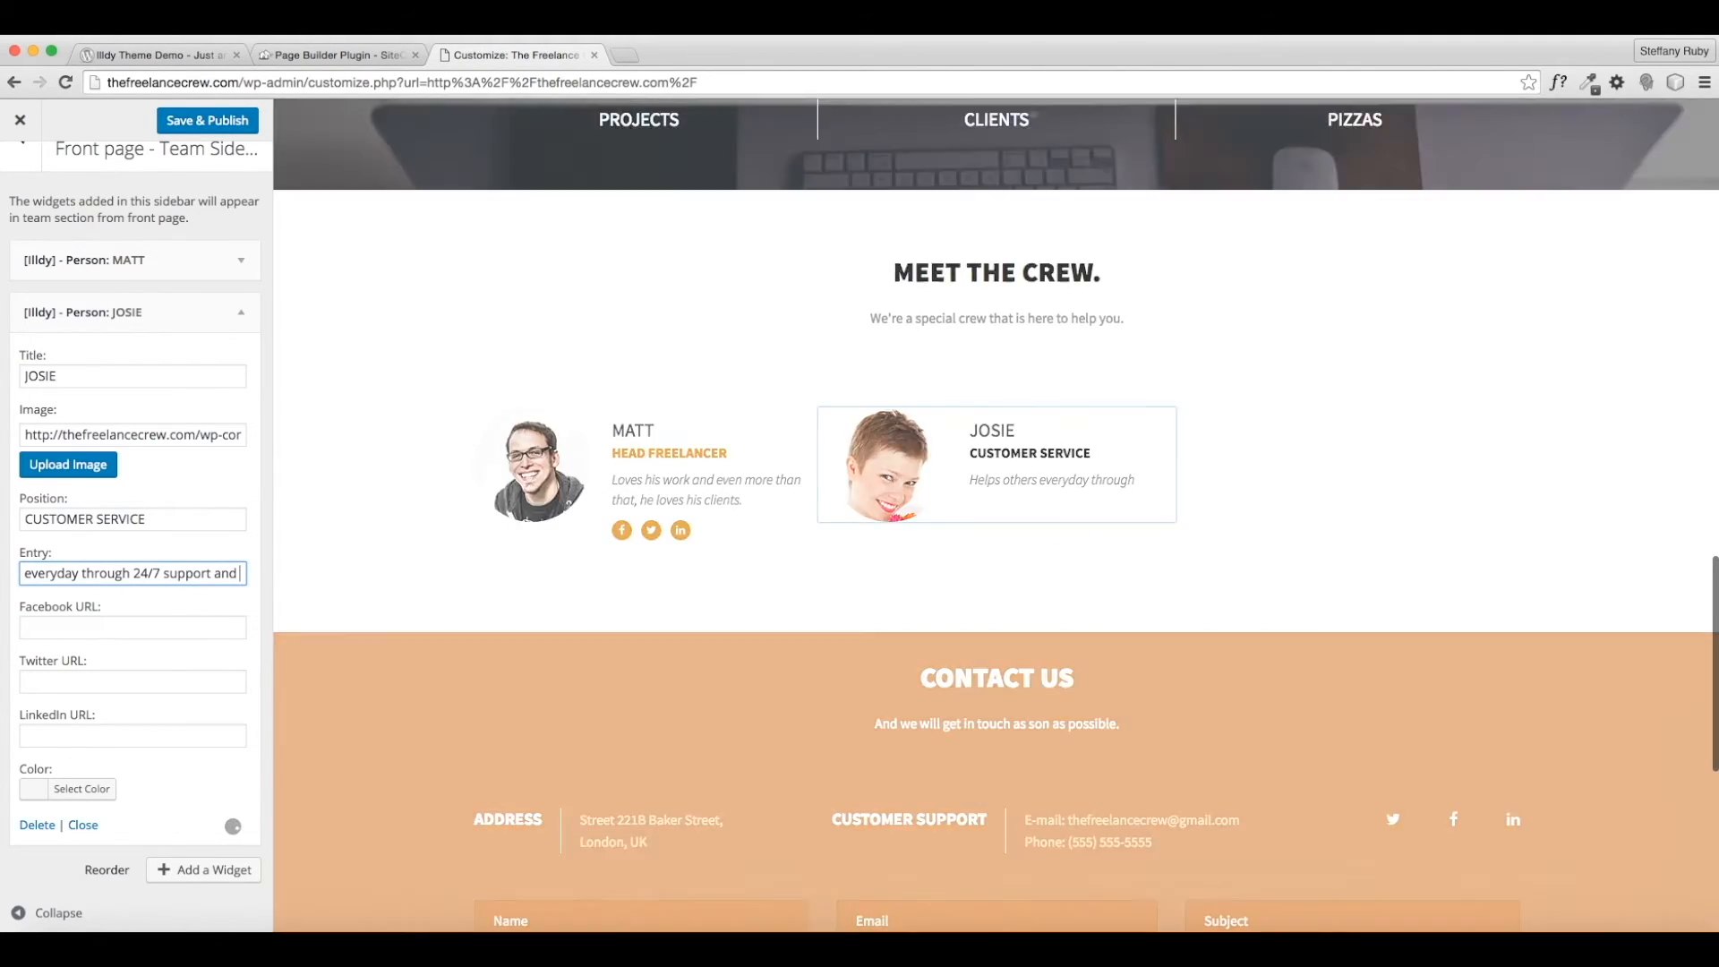
pyautogui.write('assistance.')
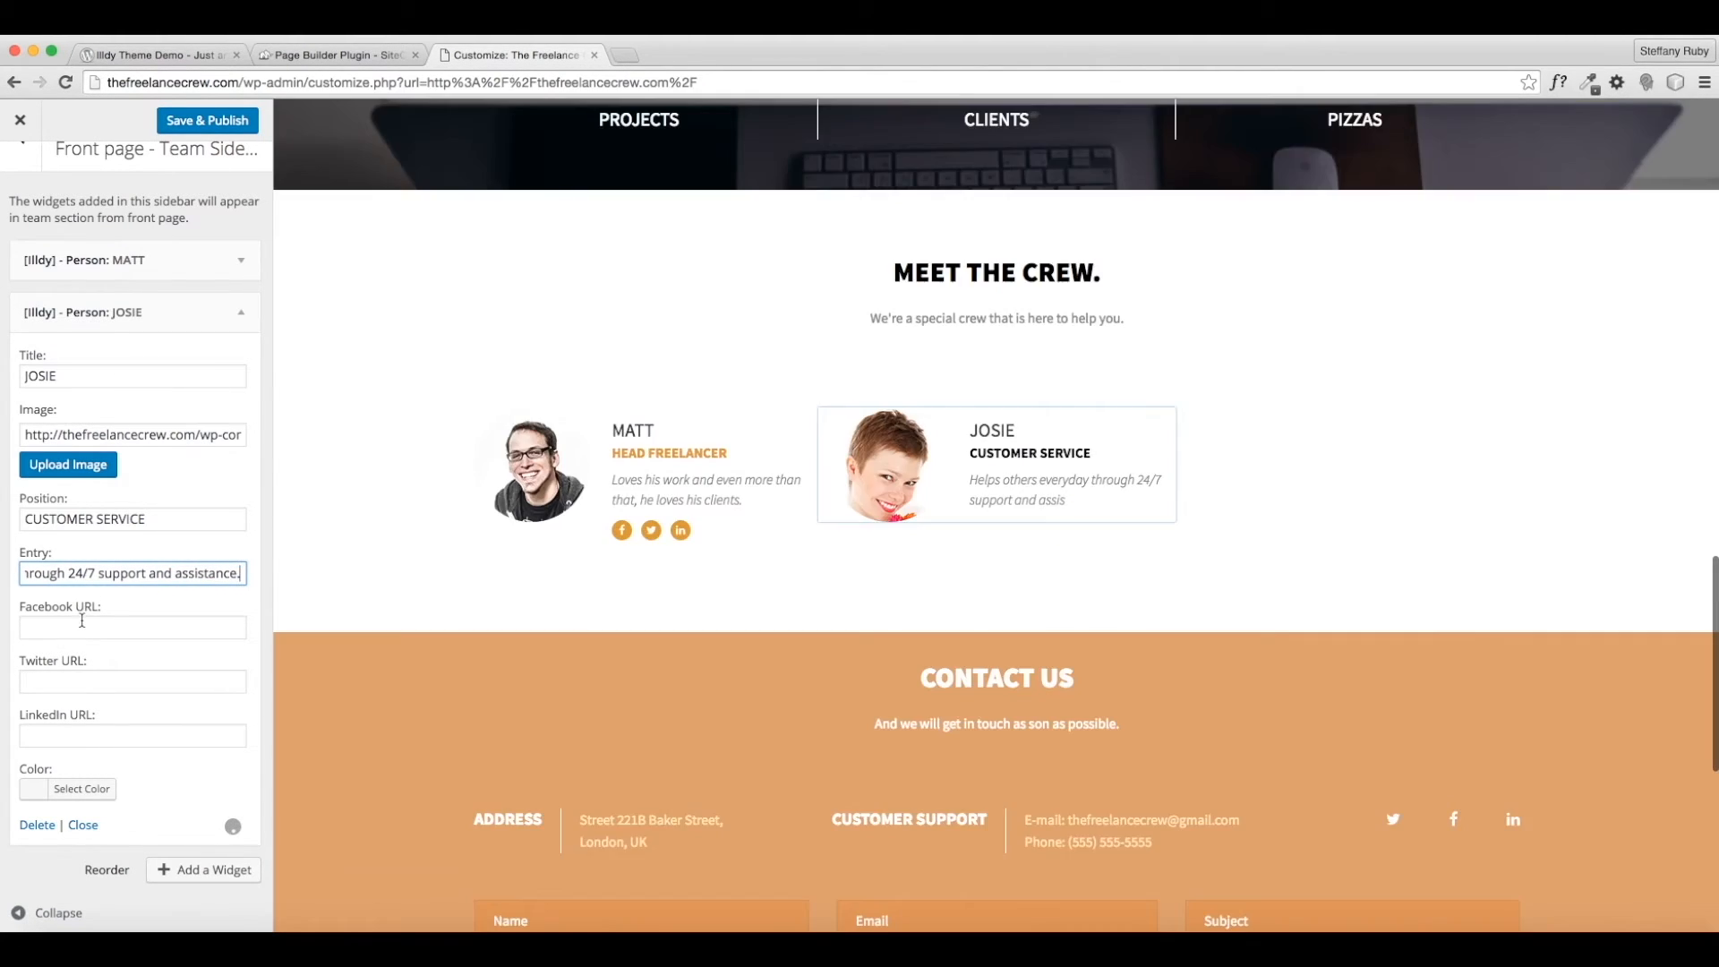
# Enter # as the placeholder for the second member's Facebook, Twitter and LinkedIn URLs.
pyautogui.click(82, 620)
pyautogui.write('#')
pyautogui.press('Tab')
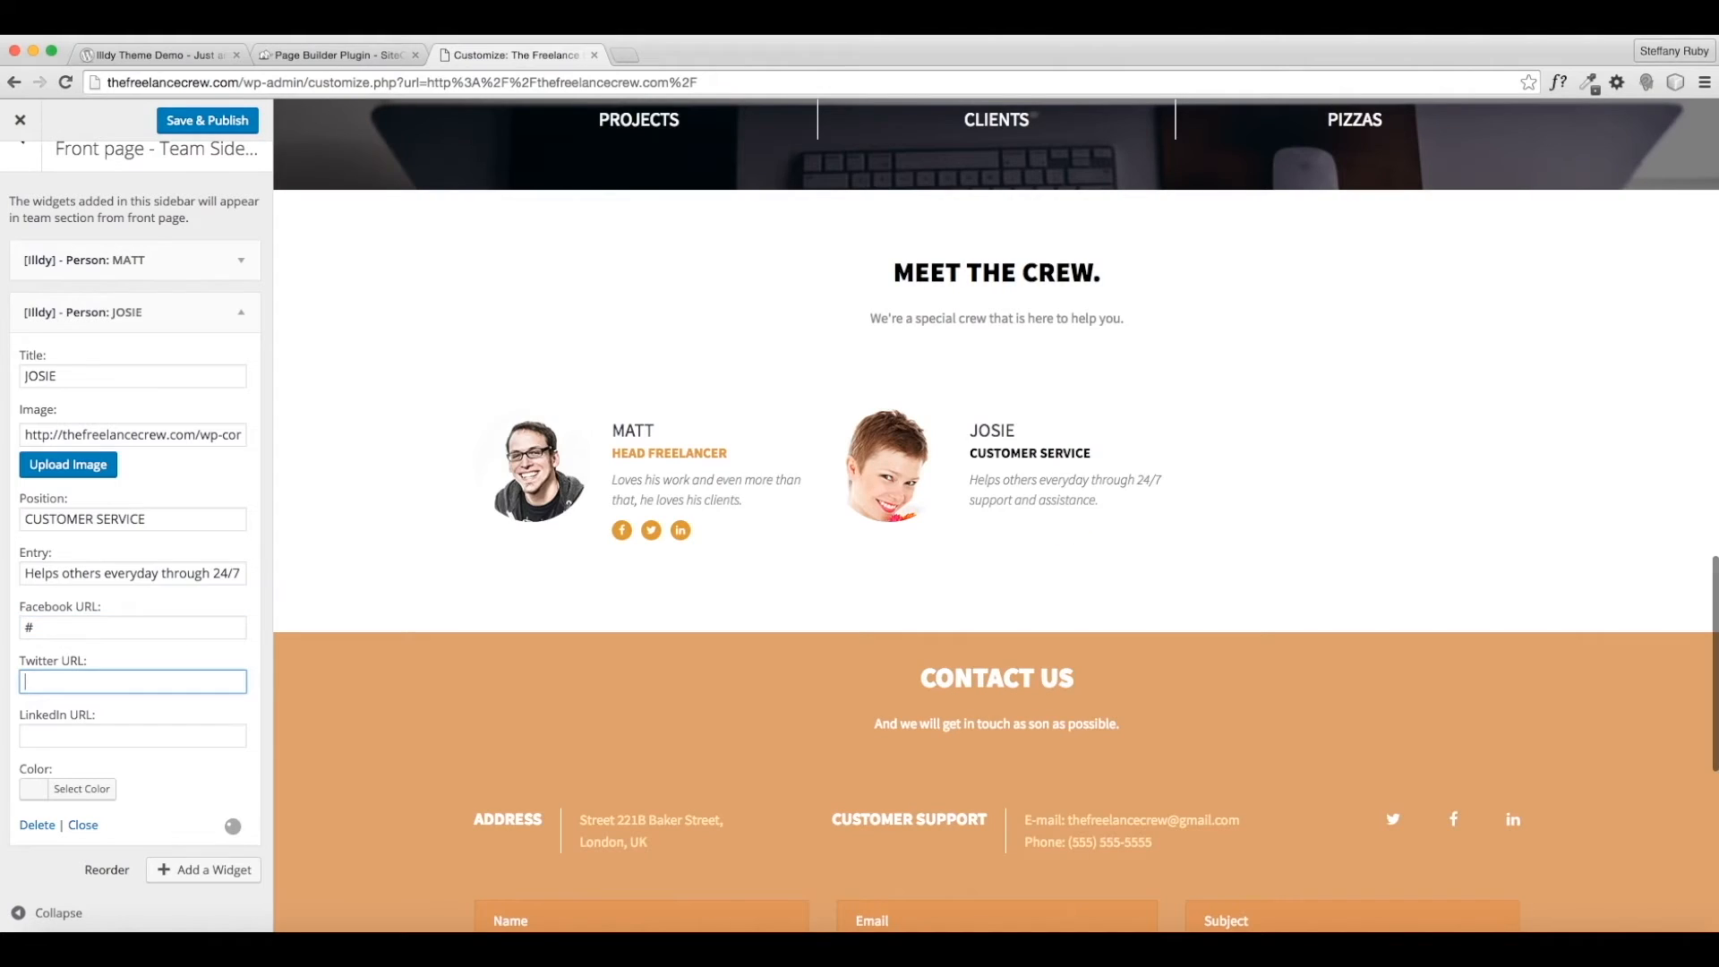
pyautogui.write('#')
pyautogui.press('Tab')
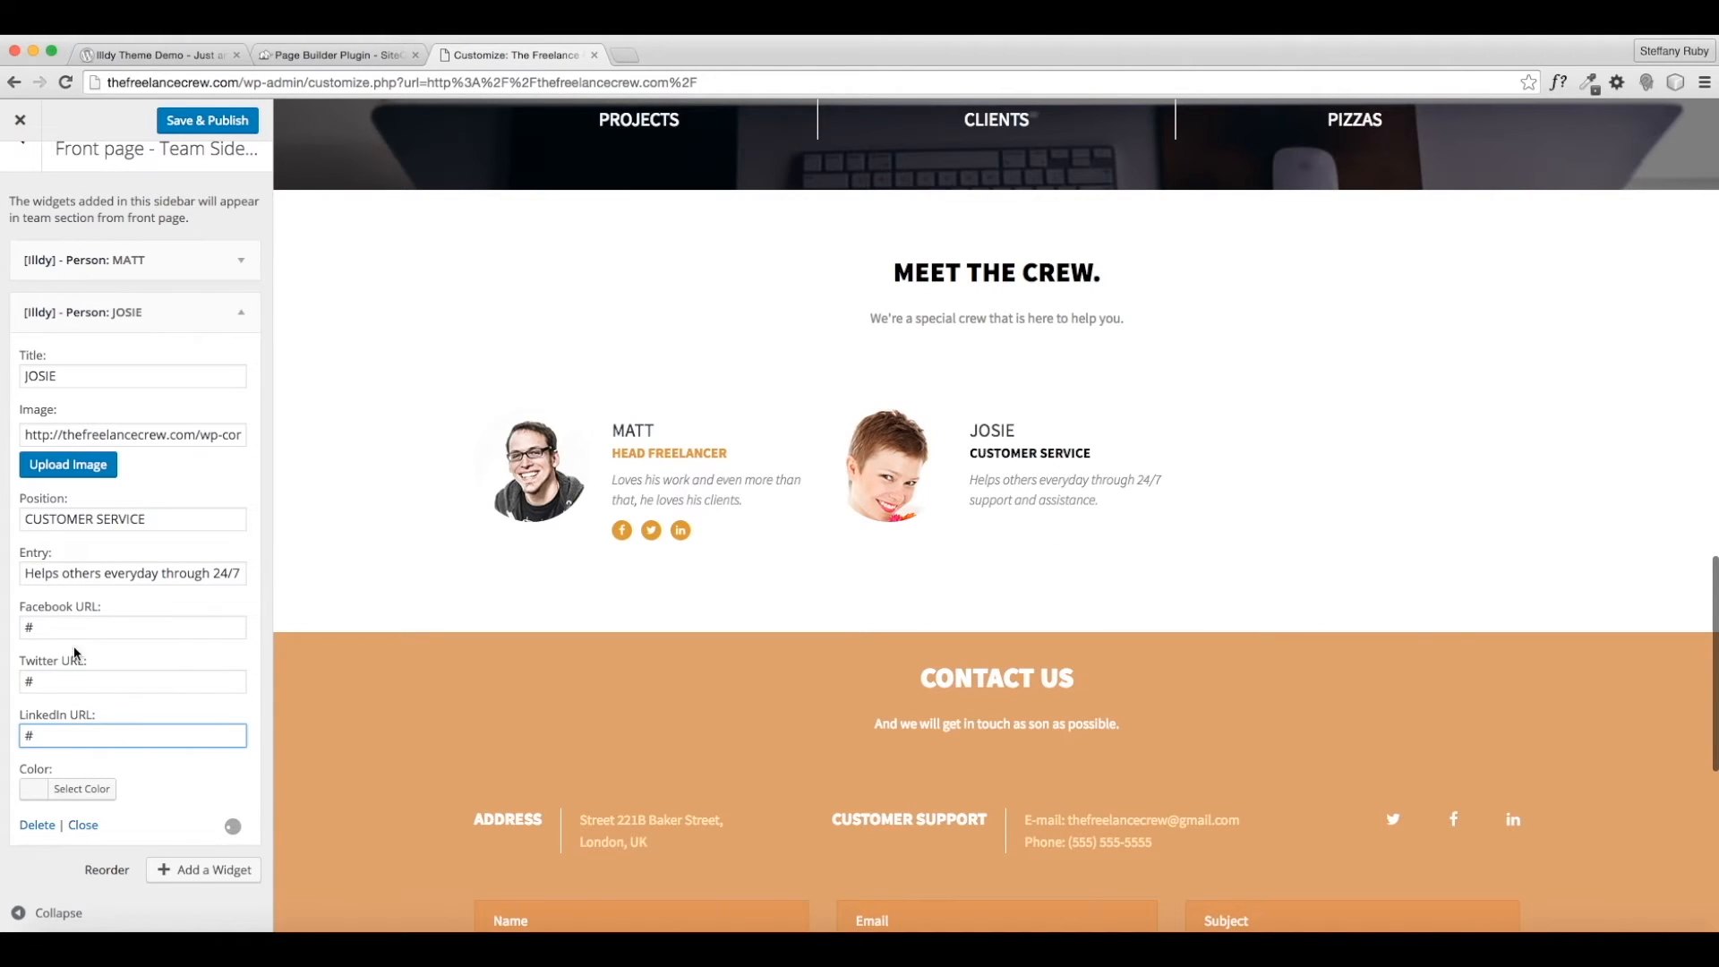
pyautogui.write('#')
# Set the second team member's color to the preset red #dd3333 and collapse the finished widget.
pyautogui.click(82, 788)
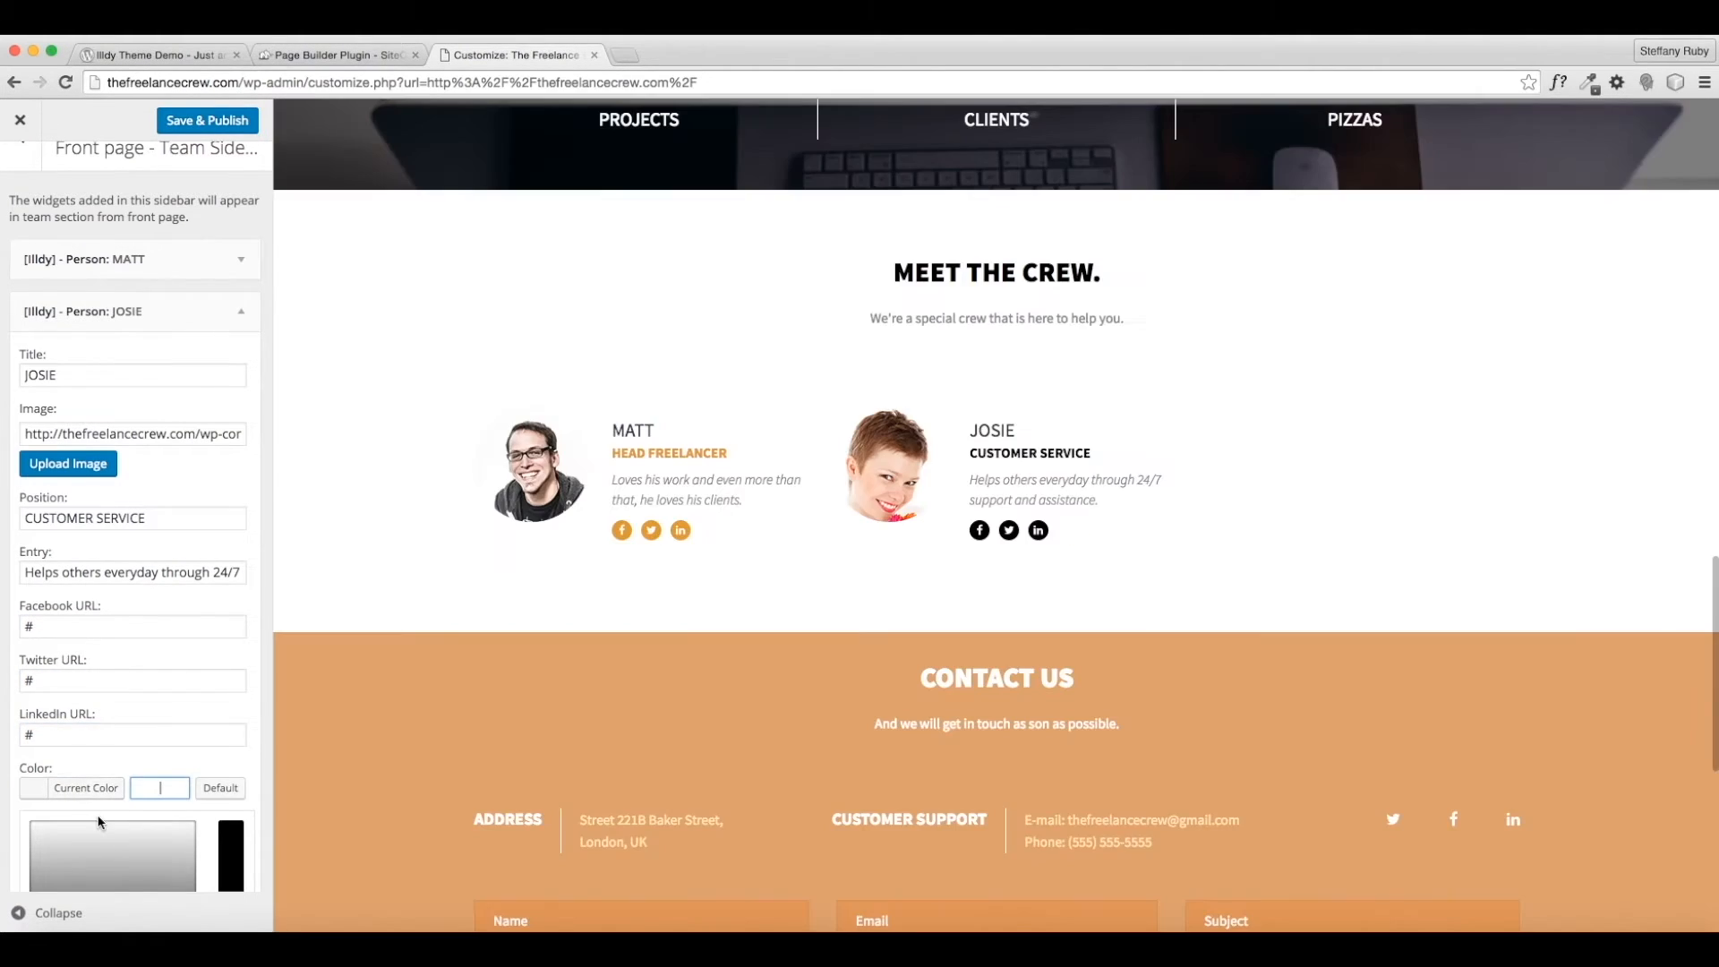
pyautogui.scroll(-3, 100, 822)
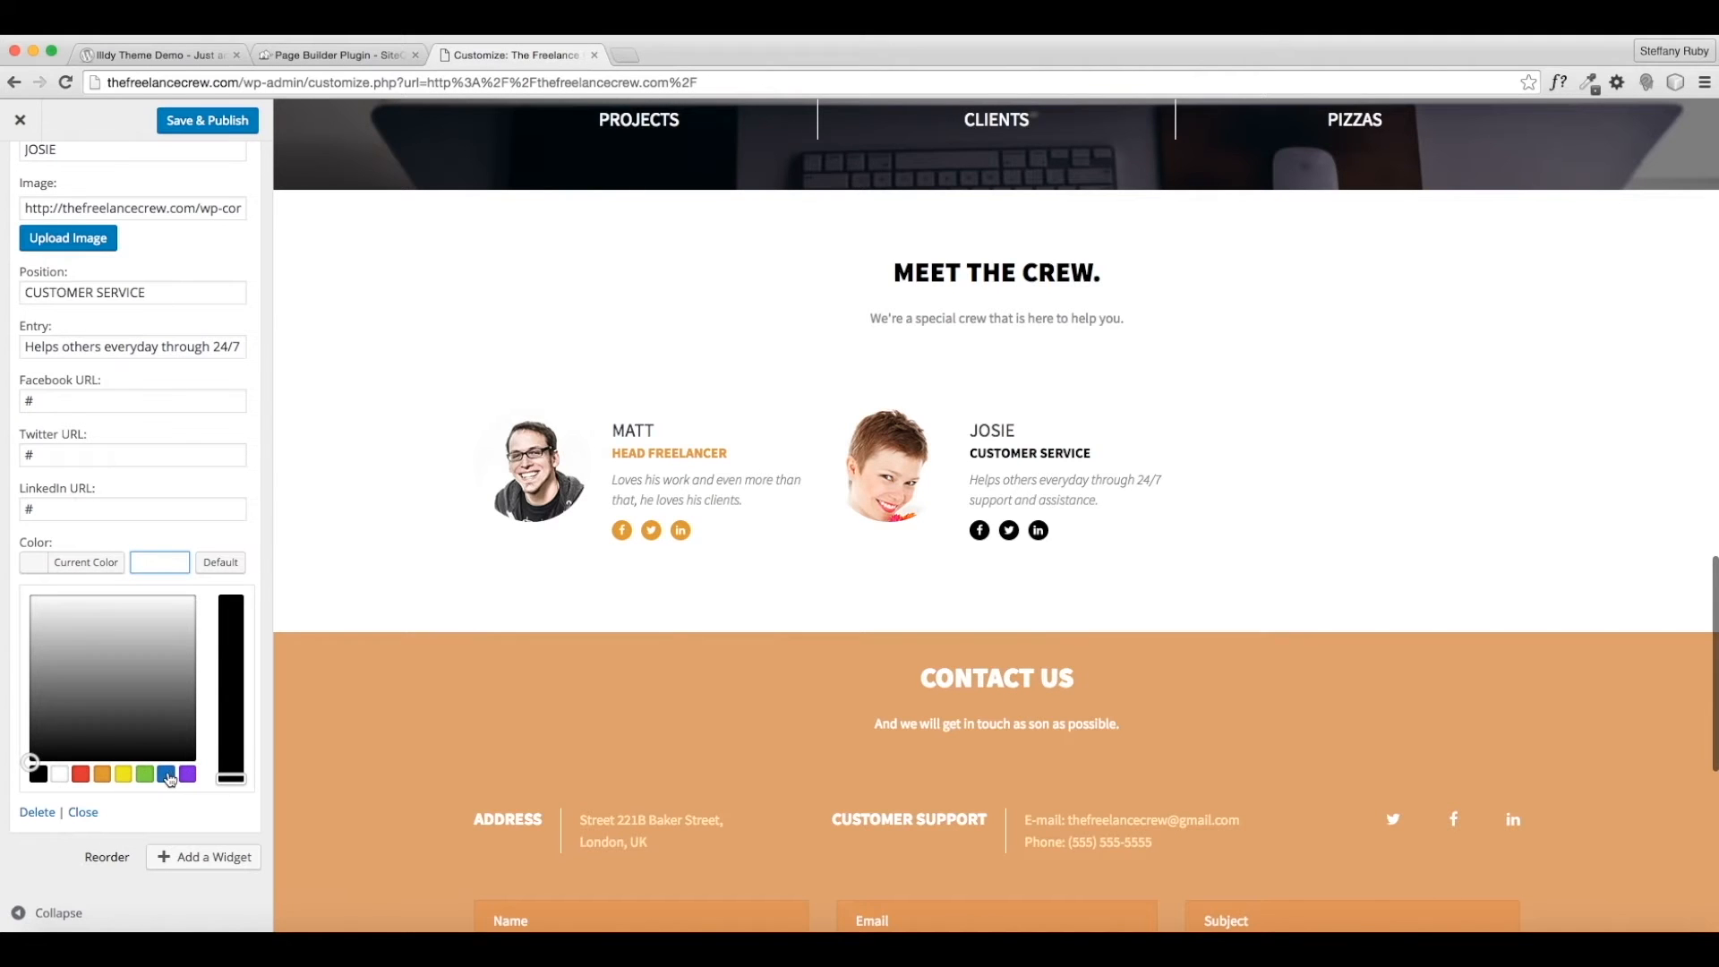
pyautogui.click(80, 775)
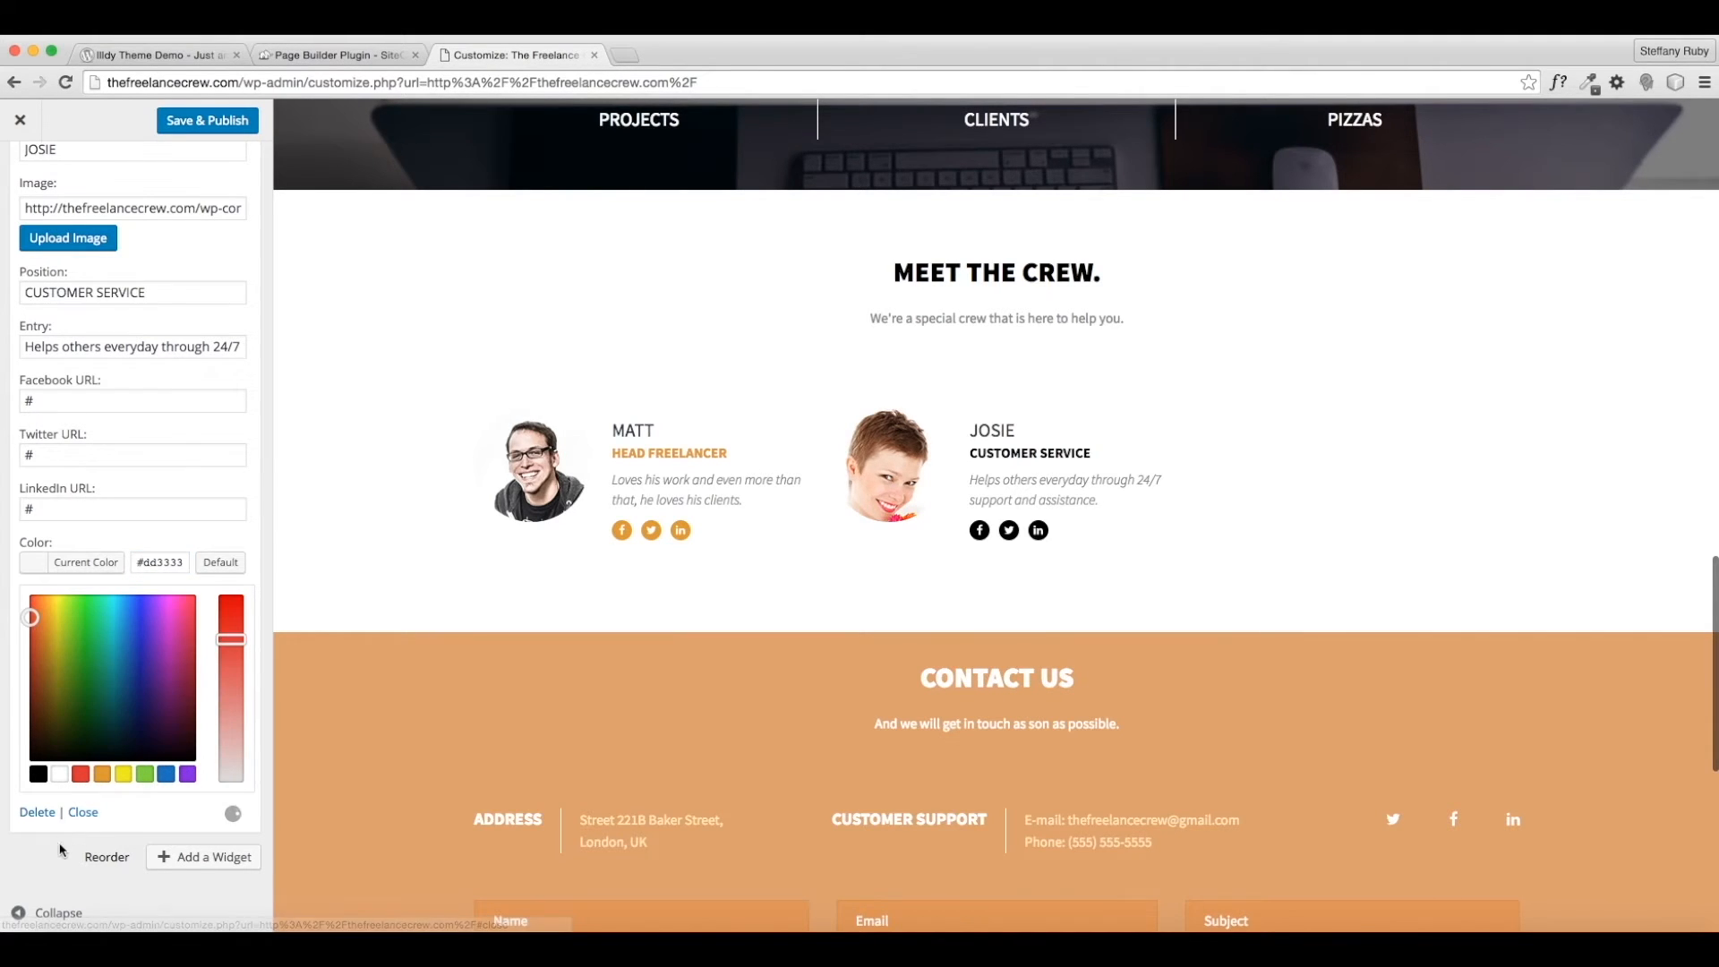
pyautogui.click(165, 776)
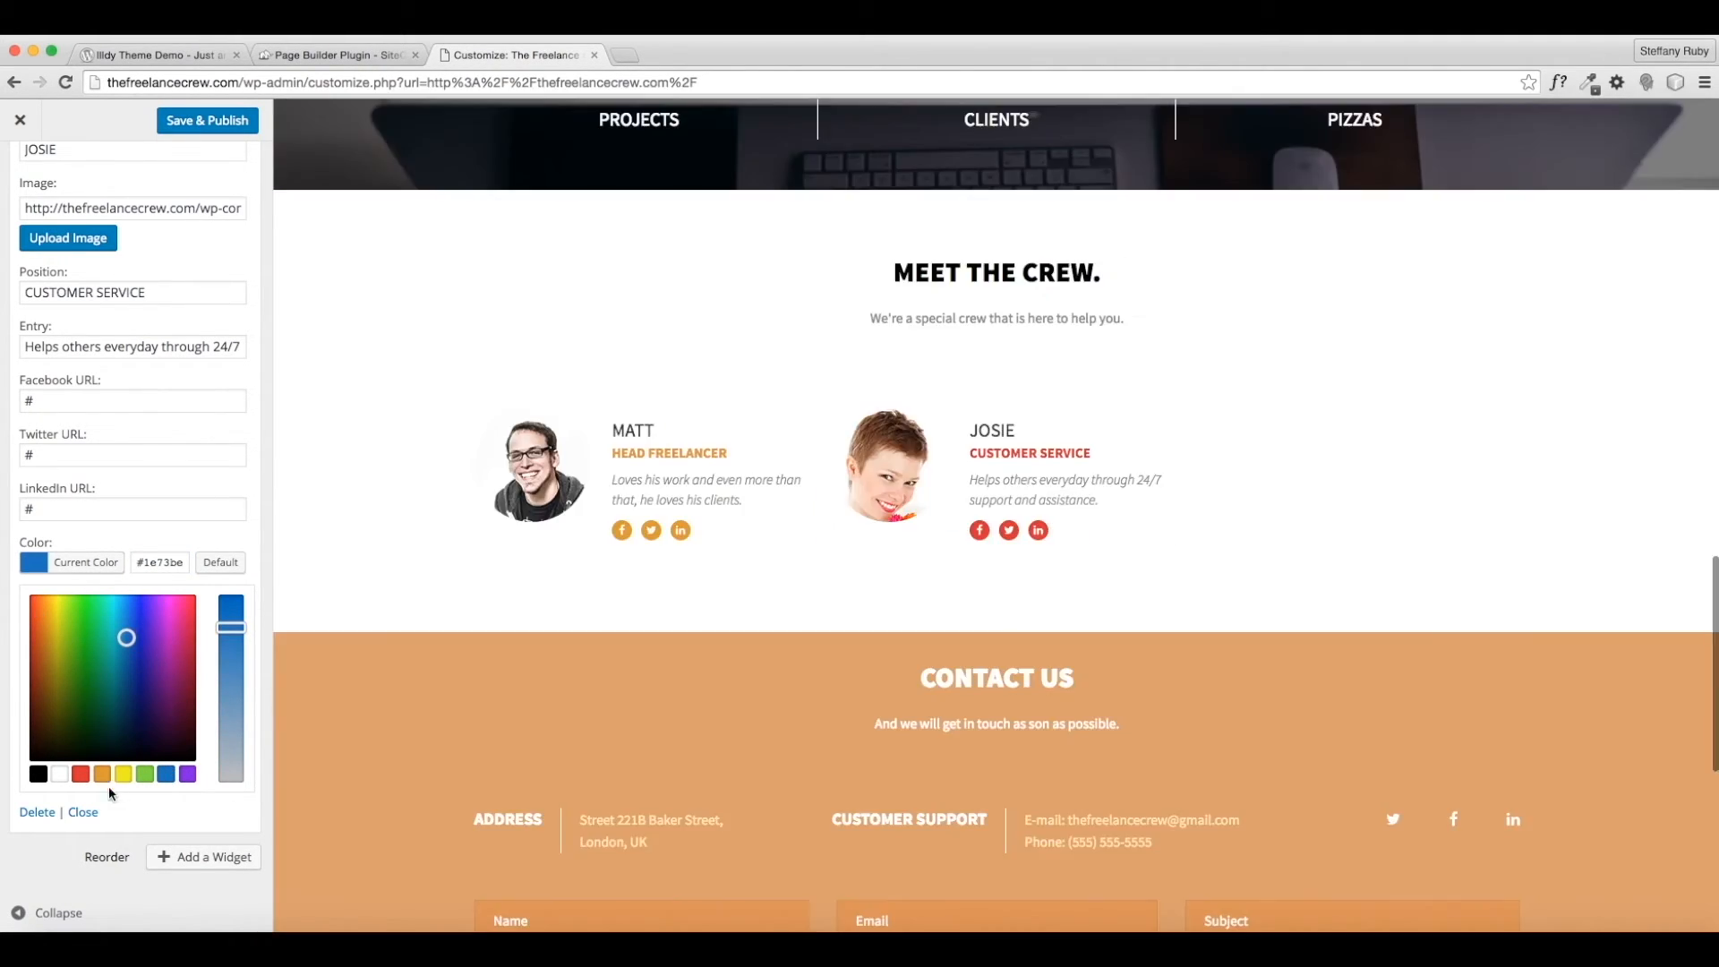
pyautogui.click(80, 777)
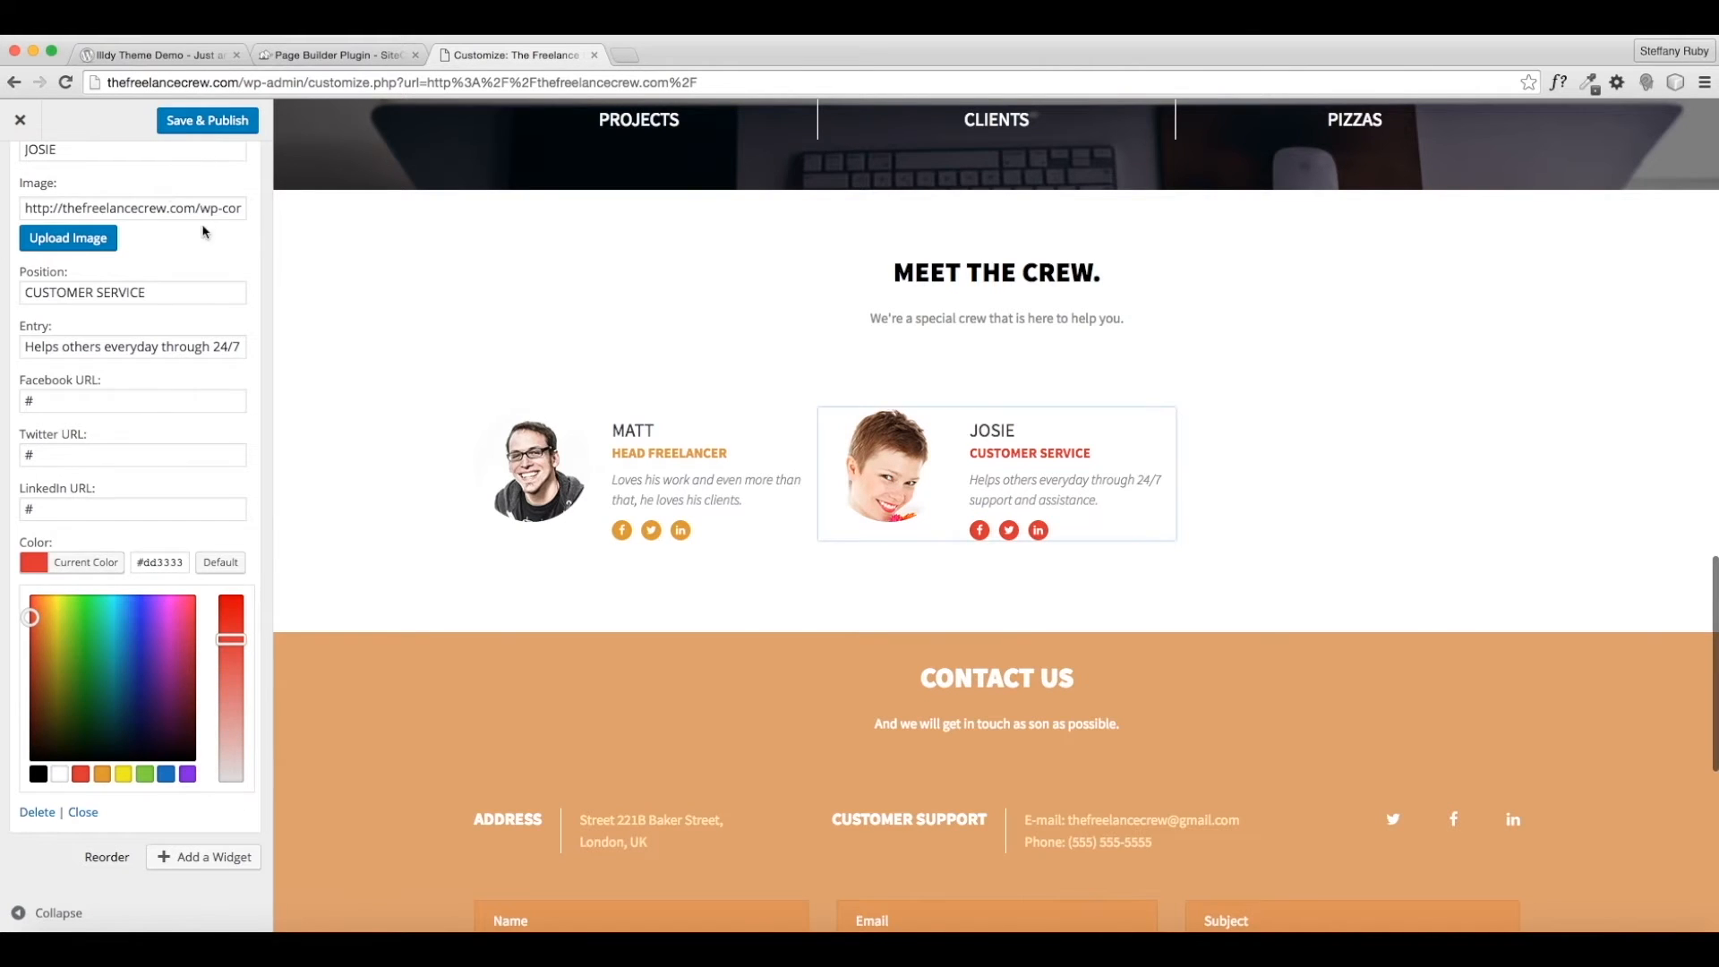
pyautogui.scroll(3, 180, 358)
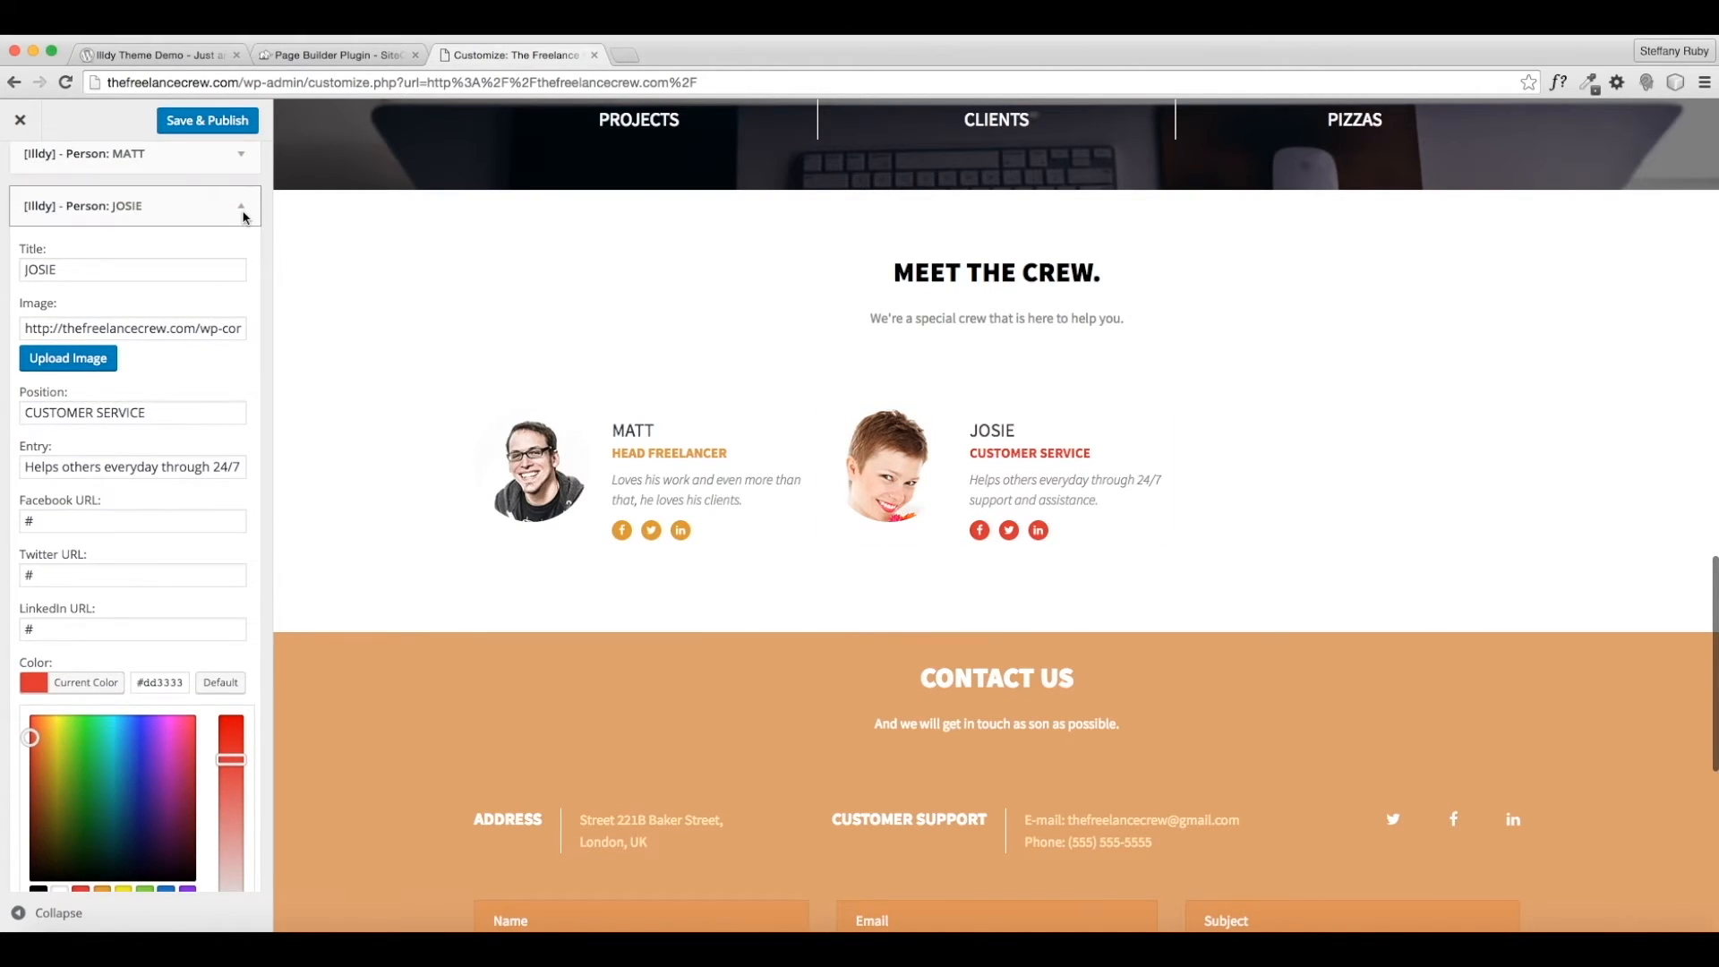
pyautogui.click(241, 219)
# Add a third [Illdy] - Person widget to the team sidebar and title it with the member's first name in capitals.
pyautogui.click(201, 410)
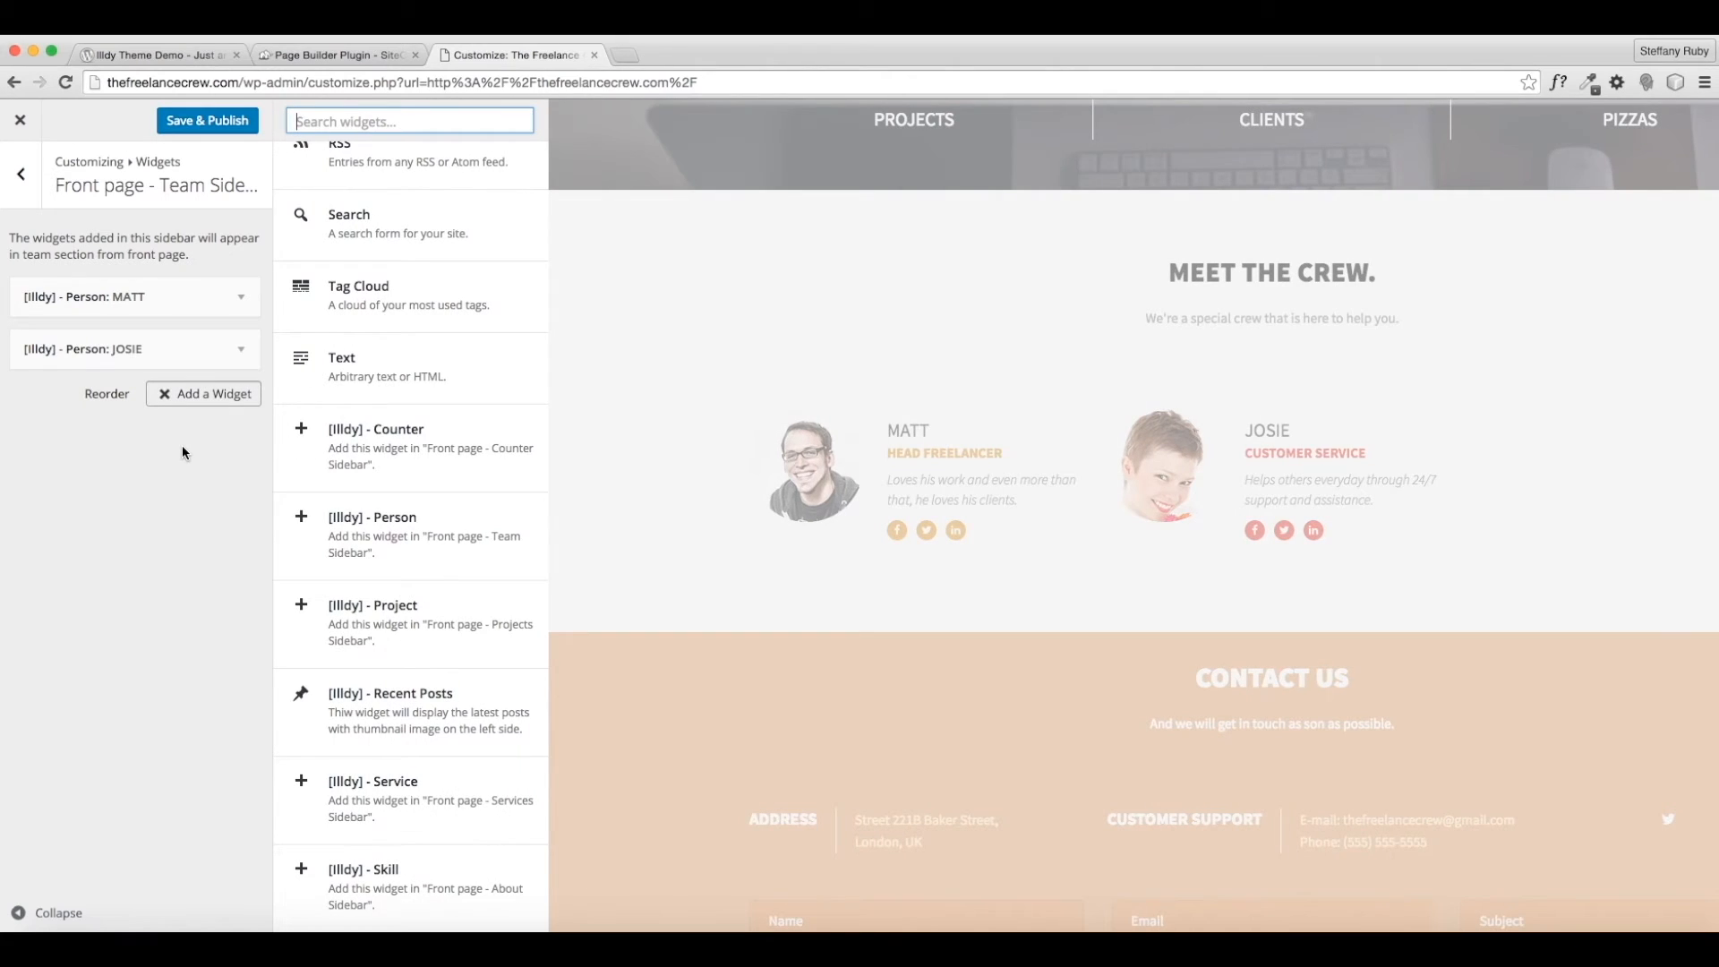
pyautogui.click(314, 421)
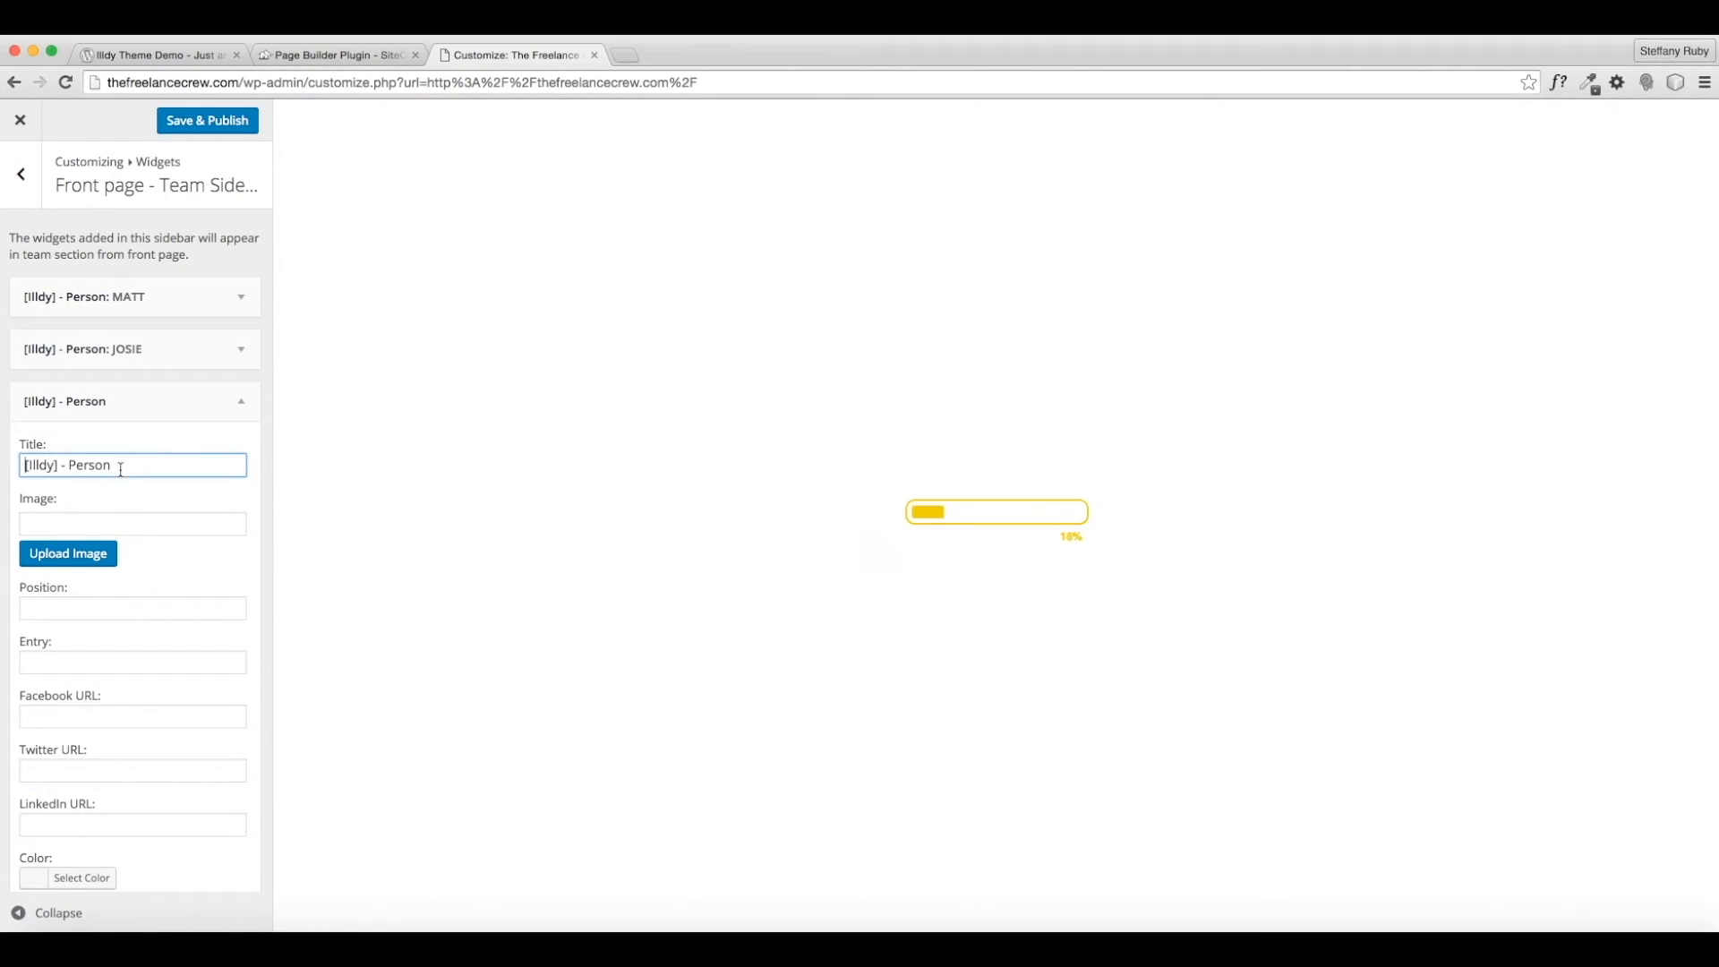
pyautogui.moveTo(119, 464); pyautogui.dragTo(0, 436)
pyautogui.write('KYLE')
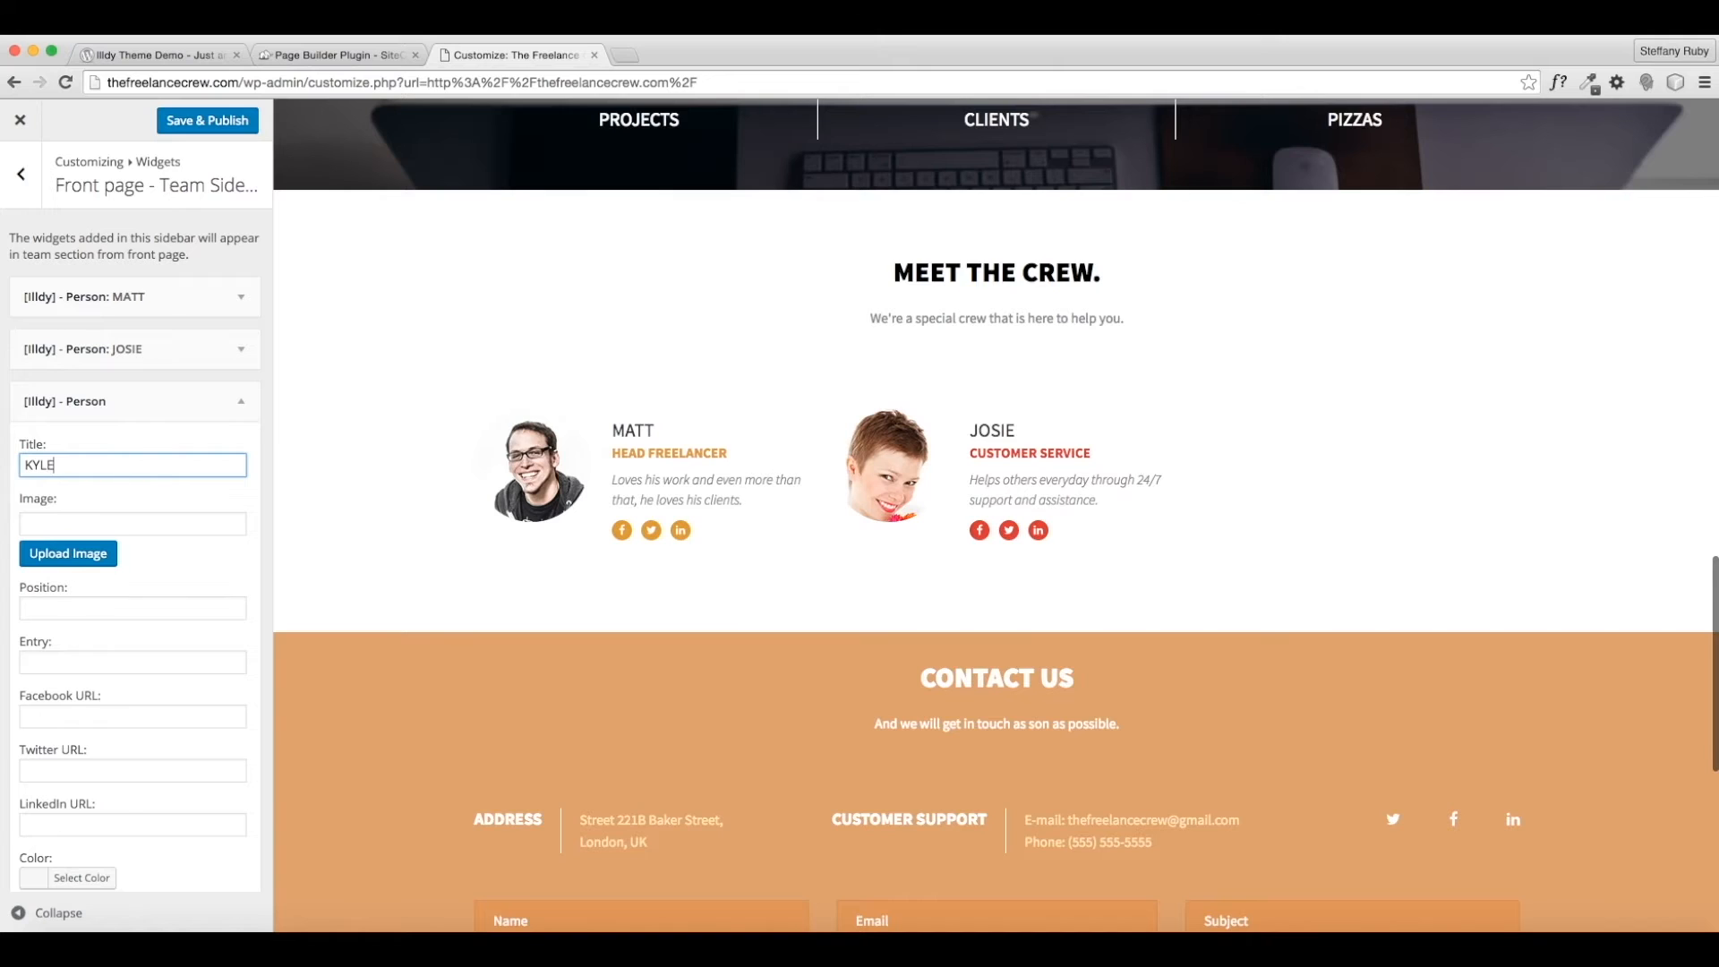
# Insert the photo of the long-haired man in sunglasses as the third member's image and set the position to "CREATIVE DIRECTOR".
pyautogui.click(68, 553)
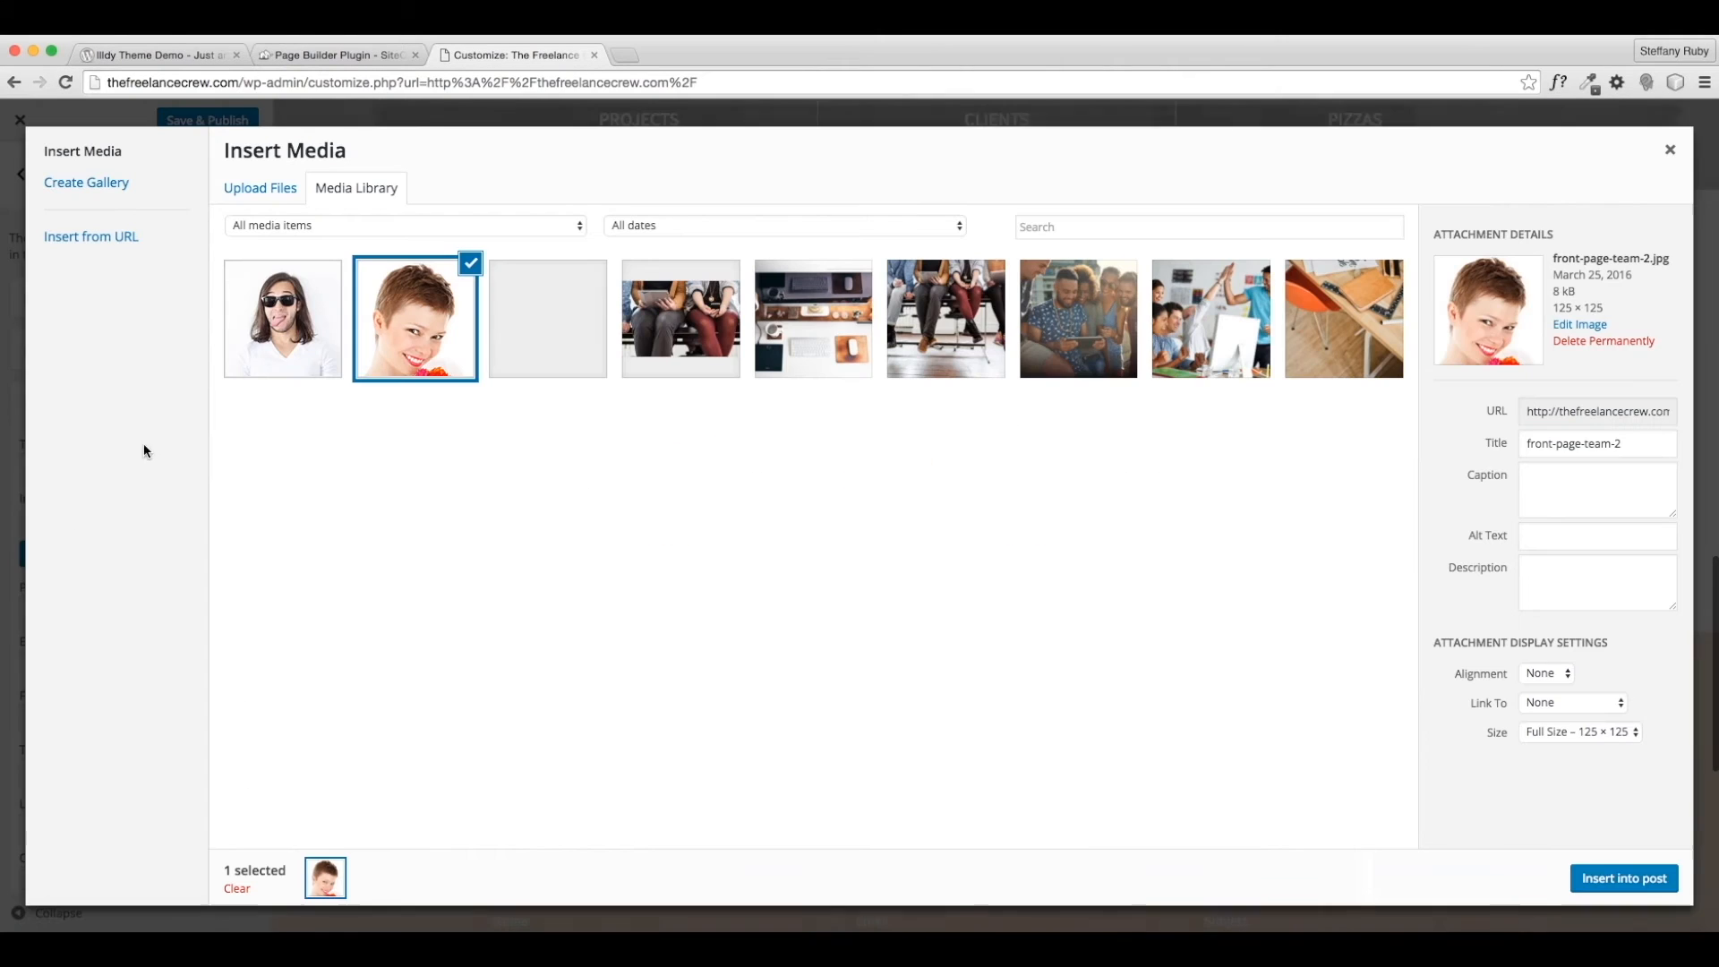
pyautogui.click(1585, 880)
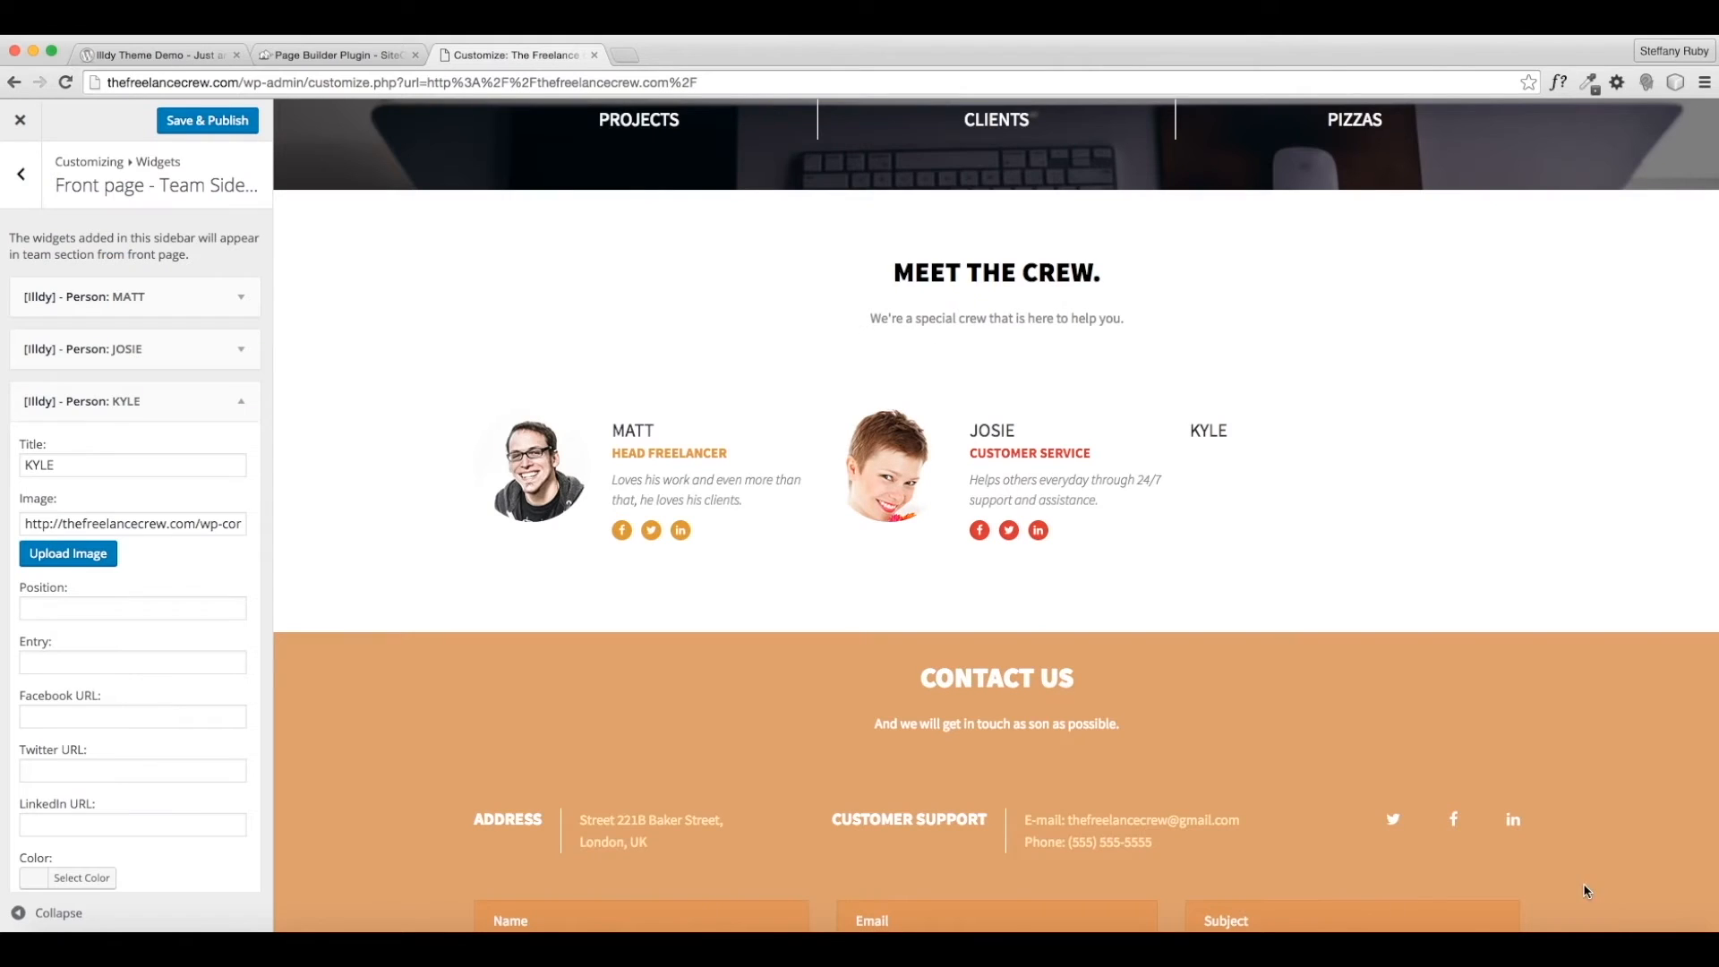
pyautogui.click(163, 605)
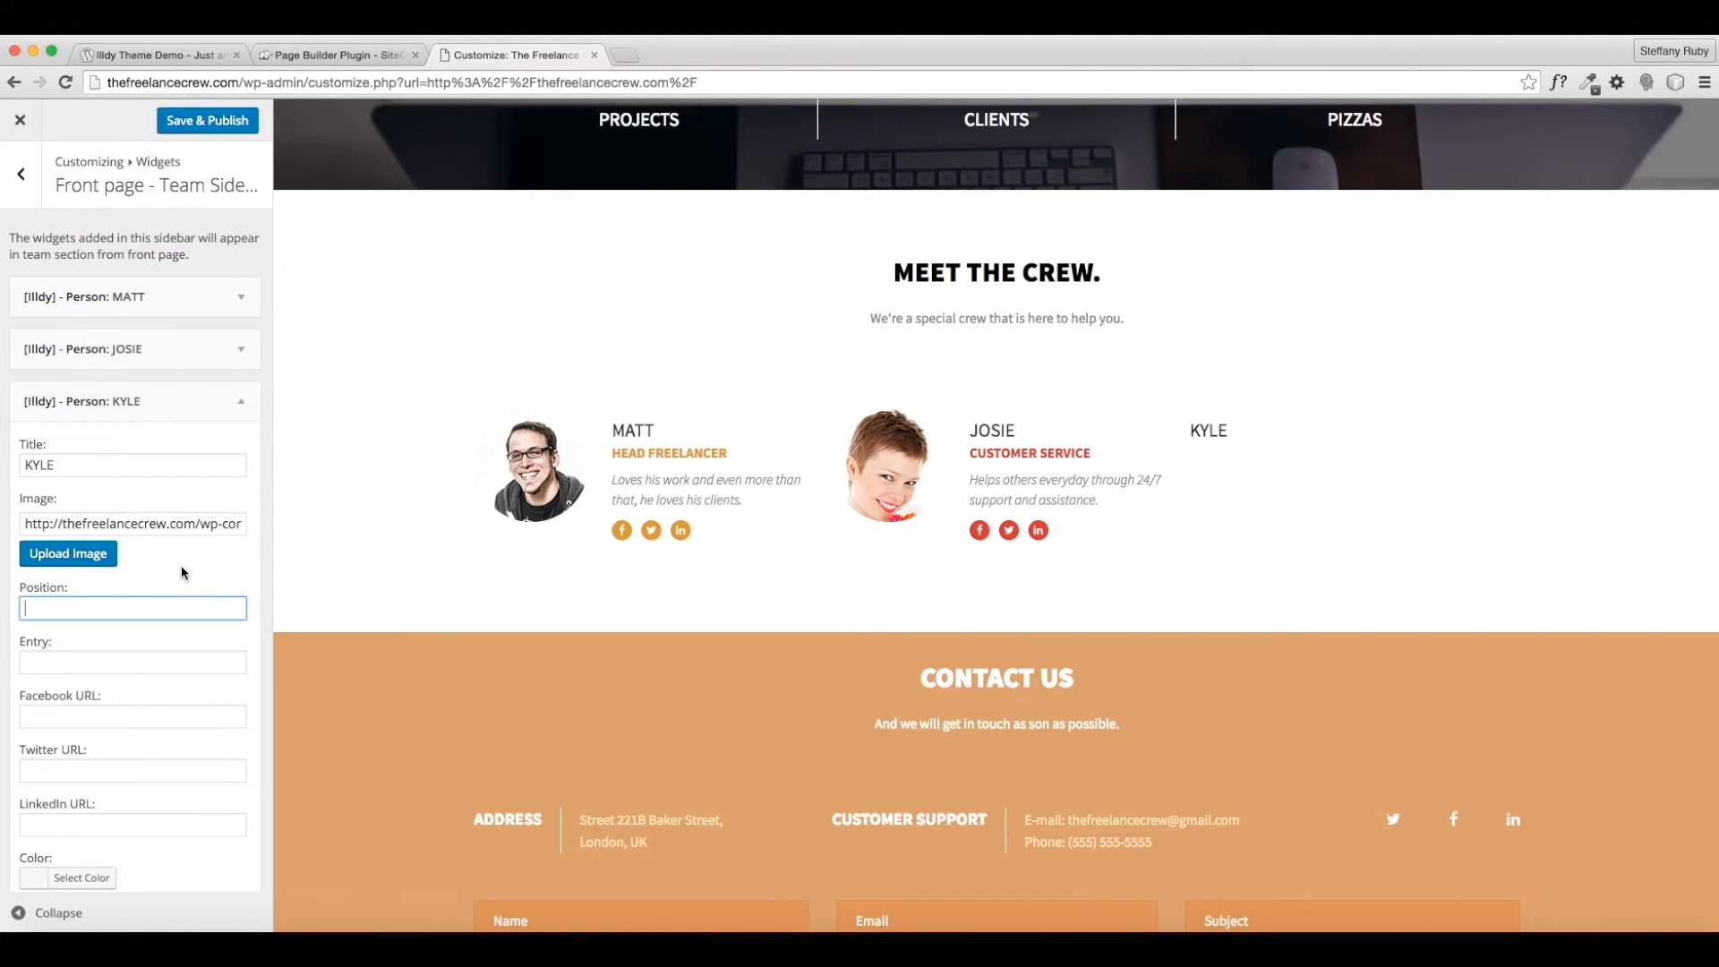
pyautogui.write('CREATIVE DIRECTOR')
# Begin the third team member's entry text with "Creativity is his main priority".
pyautogui.click(180, 663)
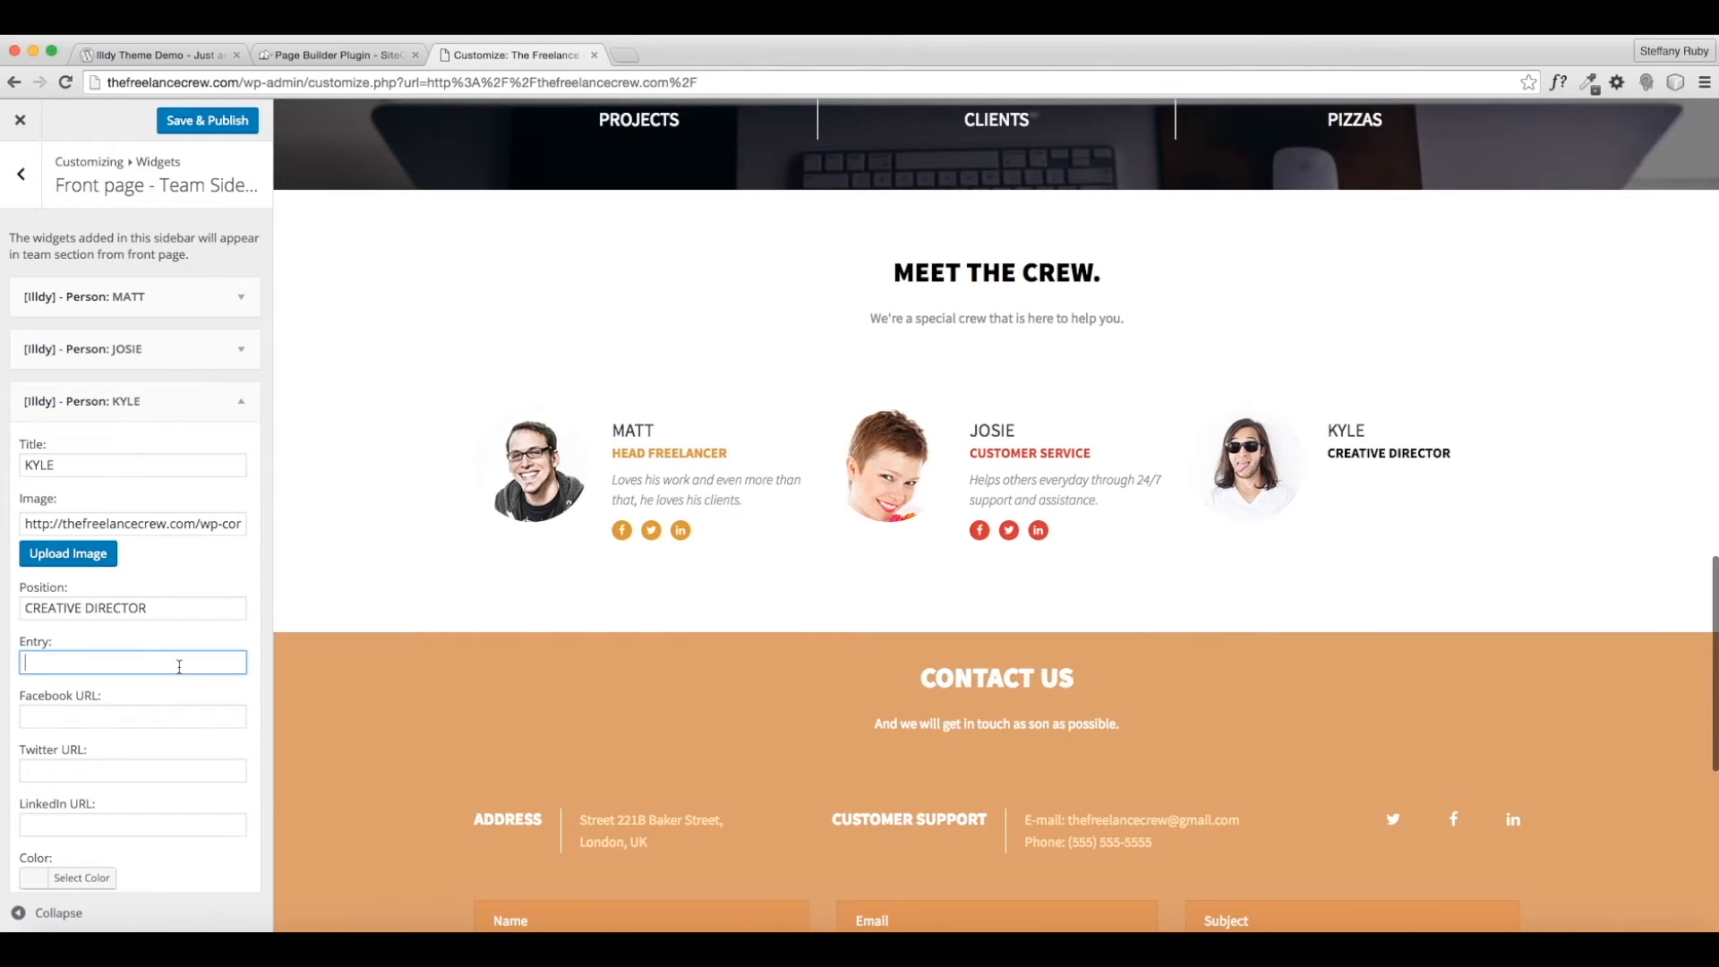
pyautogui.write('Creativity i')
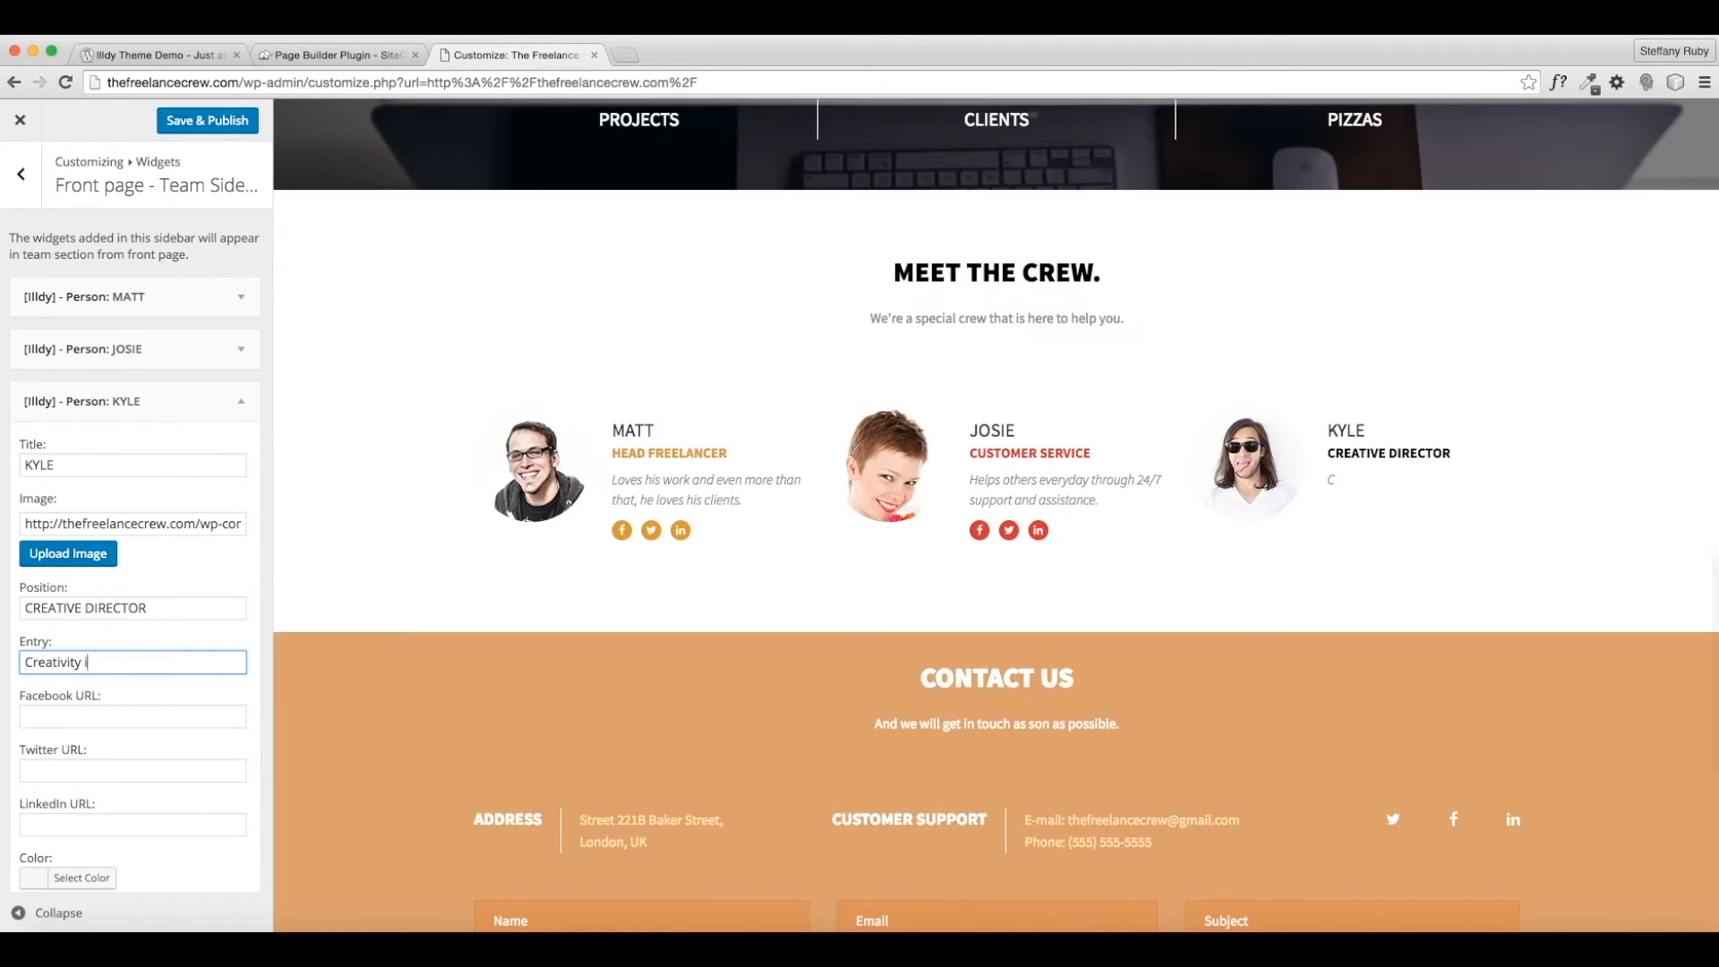
pyautogui.write('ozes from')
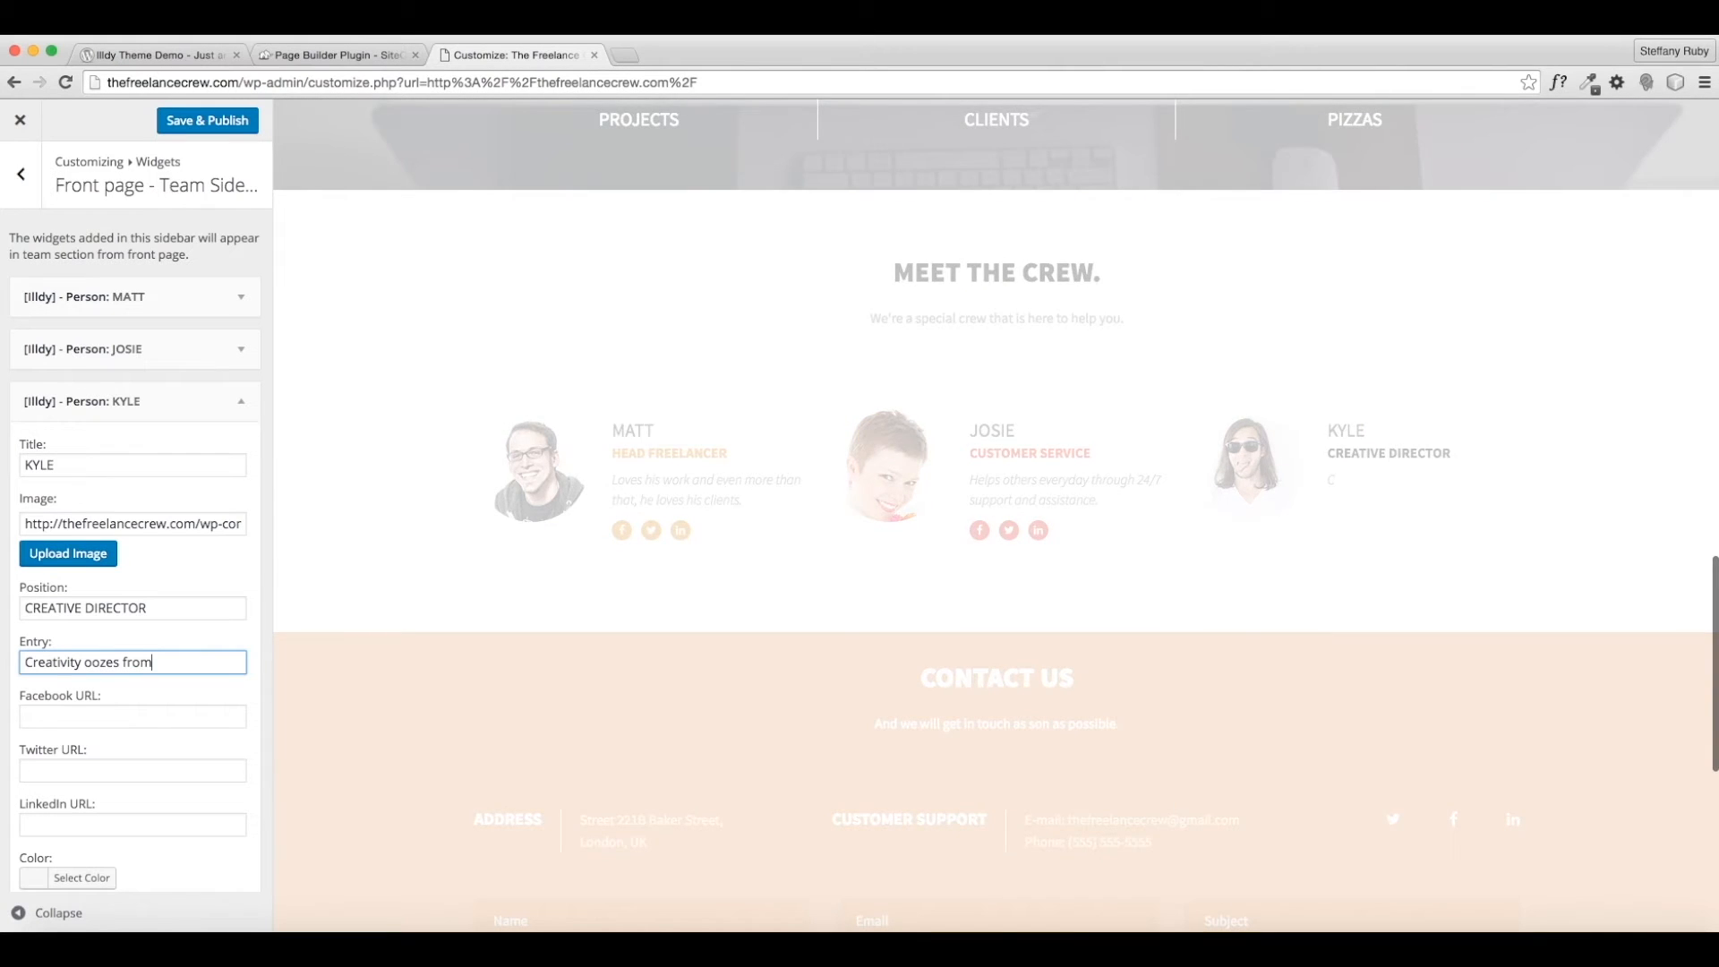
pyautogui.write(' his')
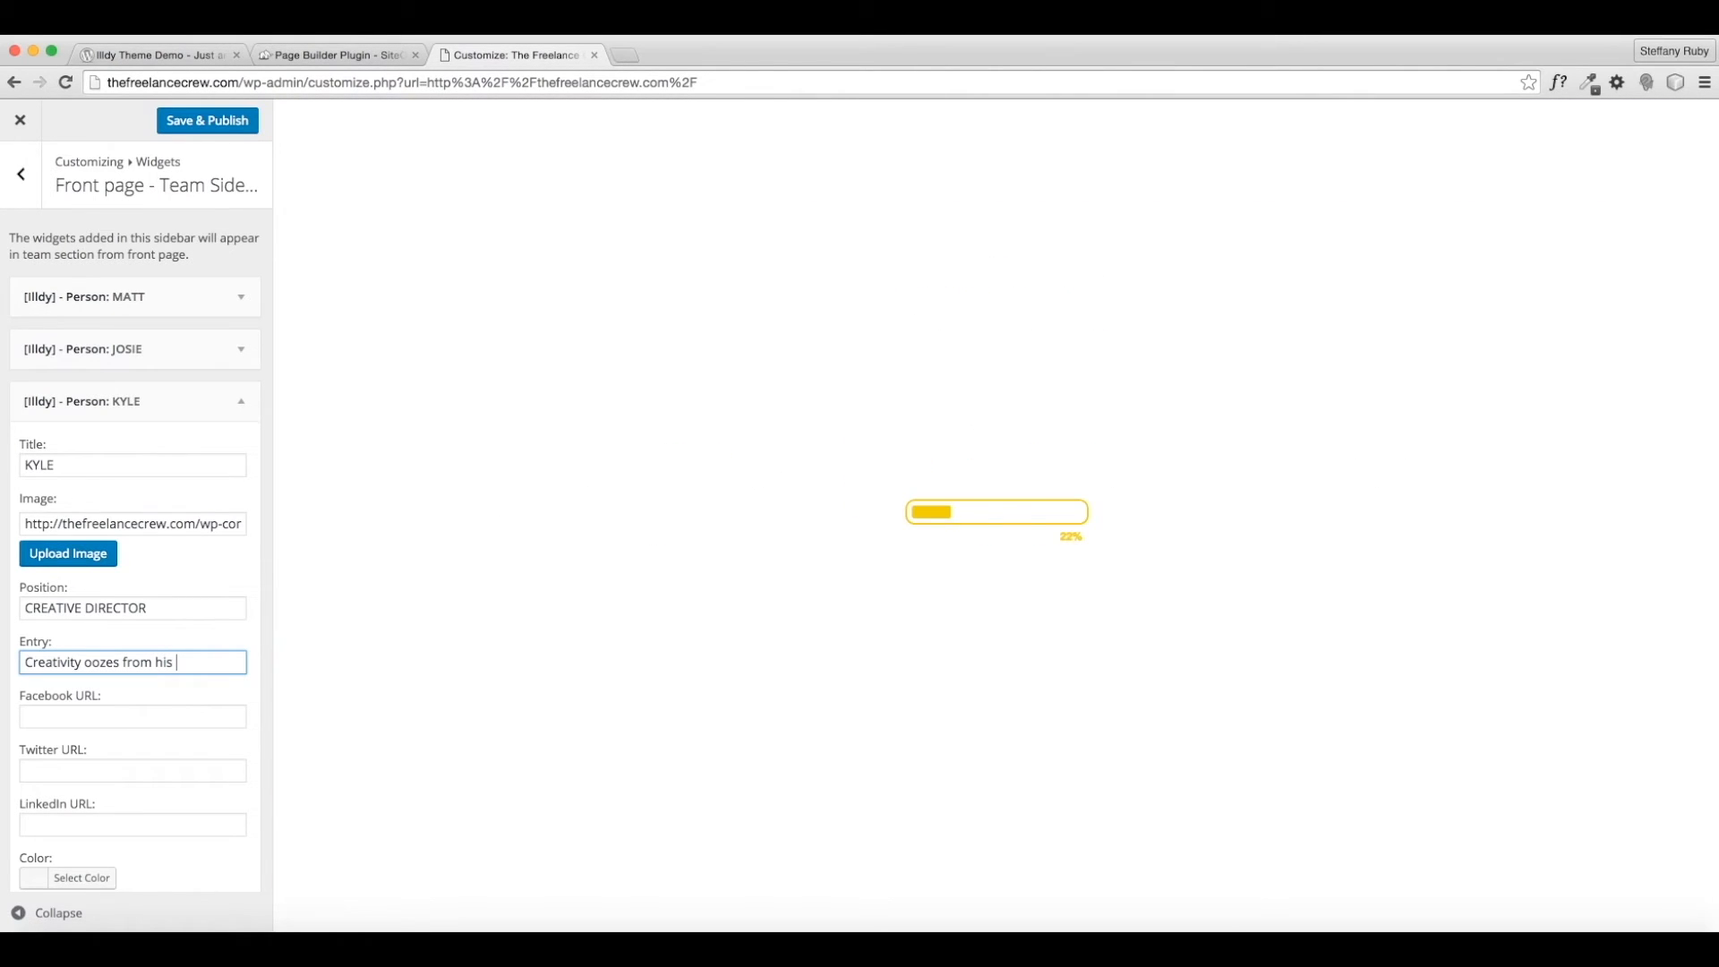
pyautogui.press('BackSpace')
pyautogui.press('BackSpace')
pyautogui.press('BackSpace')
pyautogui.press('BackSpace')
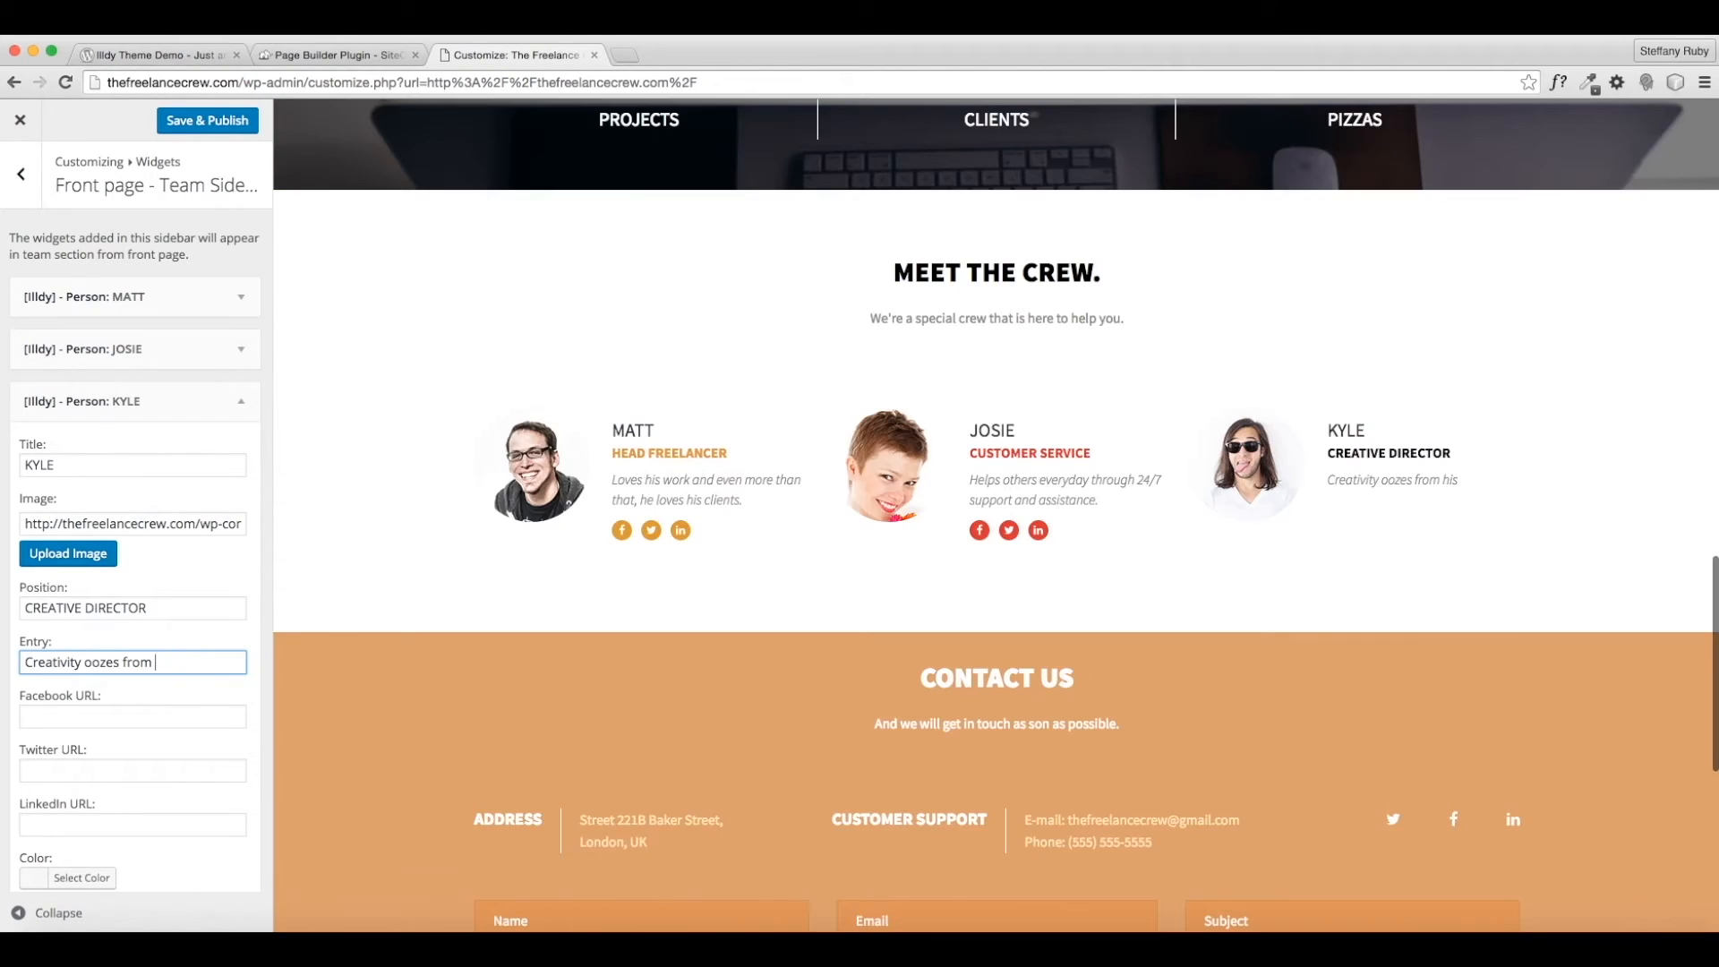
pyautogui.press('BackSpace')
pyautogui.press('BackSpace')
pyautogui.press('BackSpace')
pyautogui.press('BackSpace')
pyautogui.press('BackSpace')
pyautogui.write('is hi')
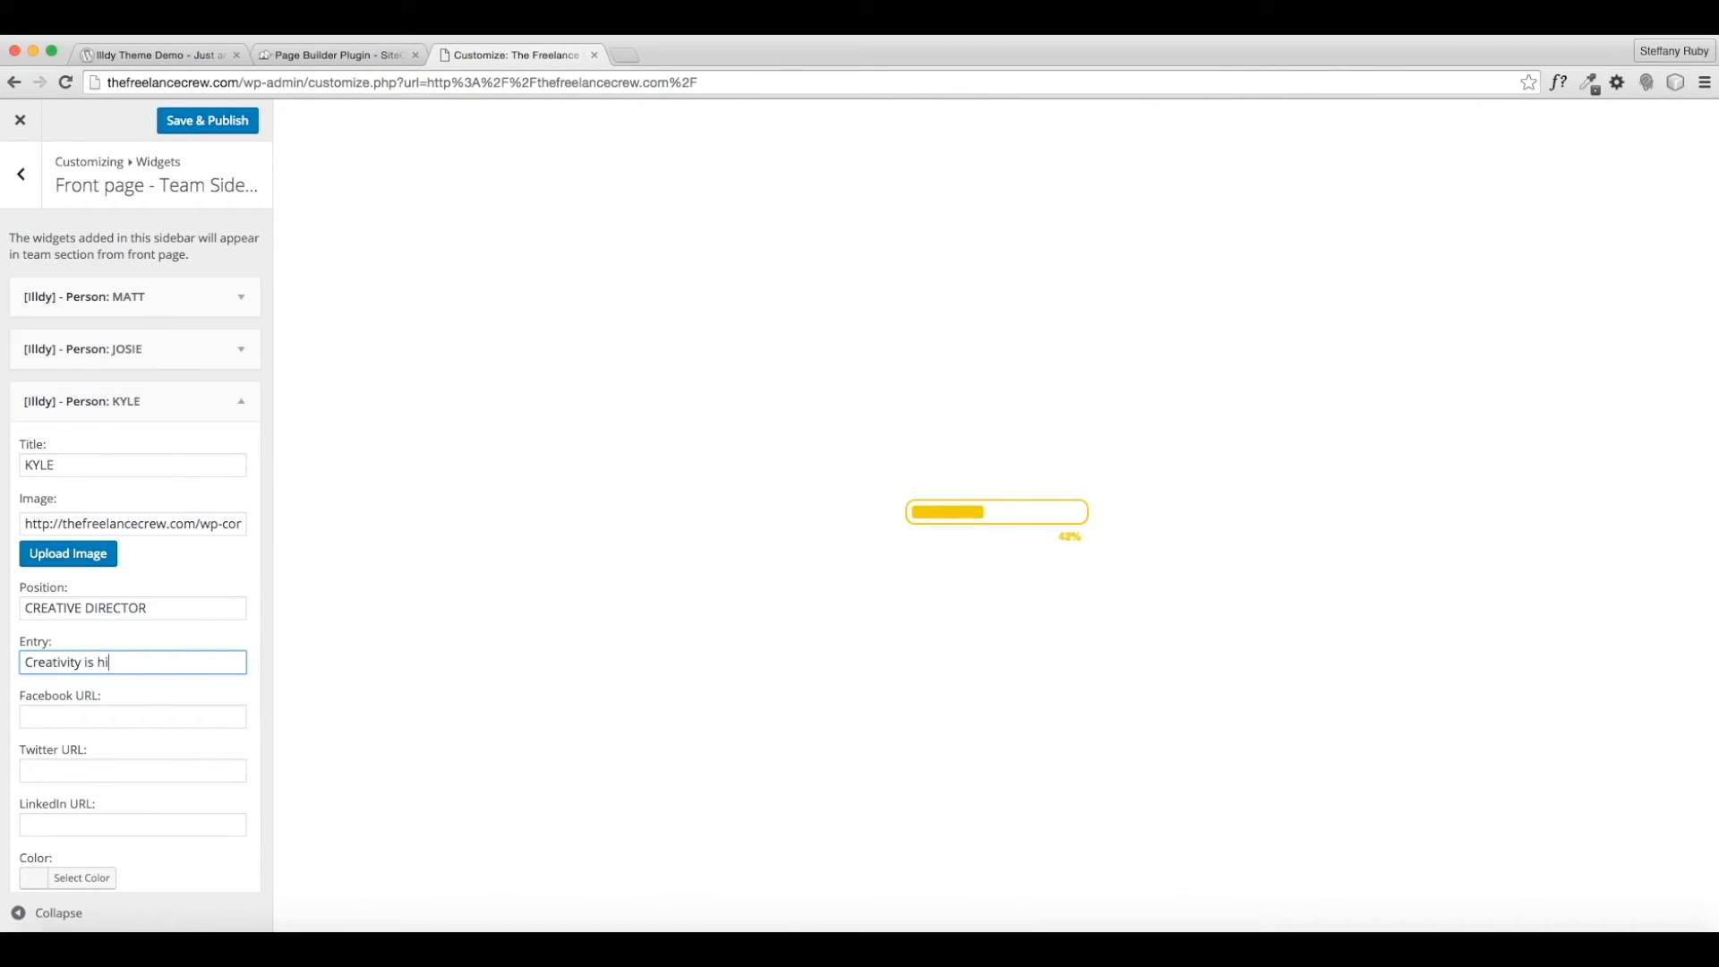
pyautogui.write('s main priority, wh')
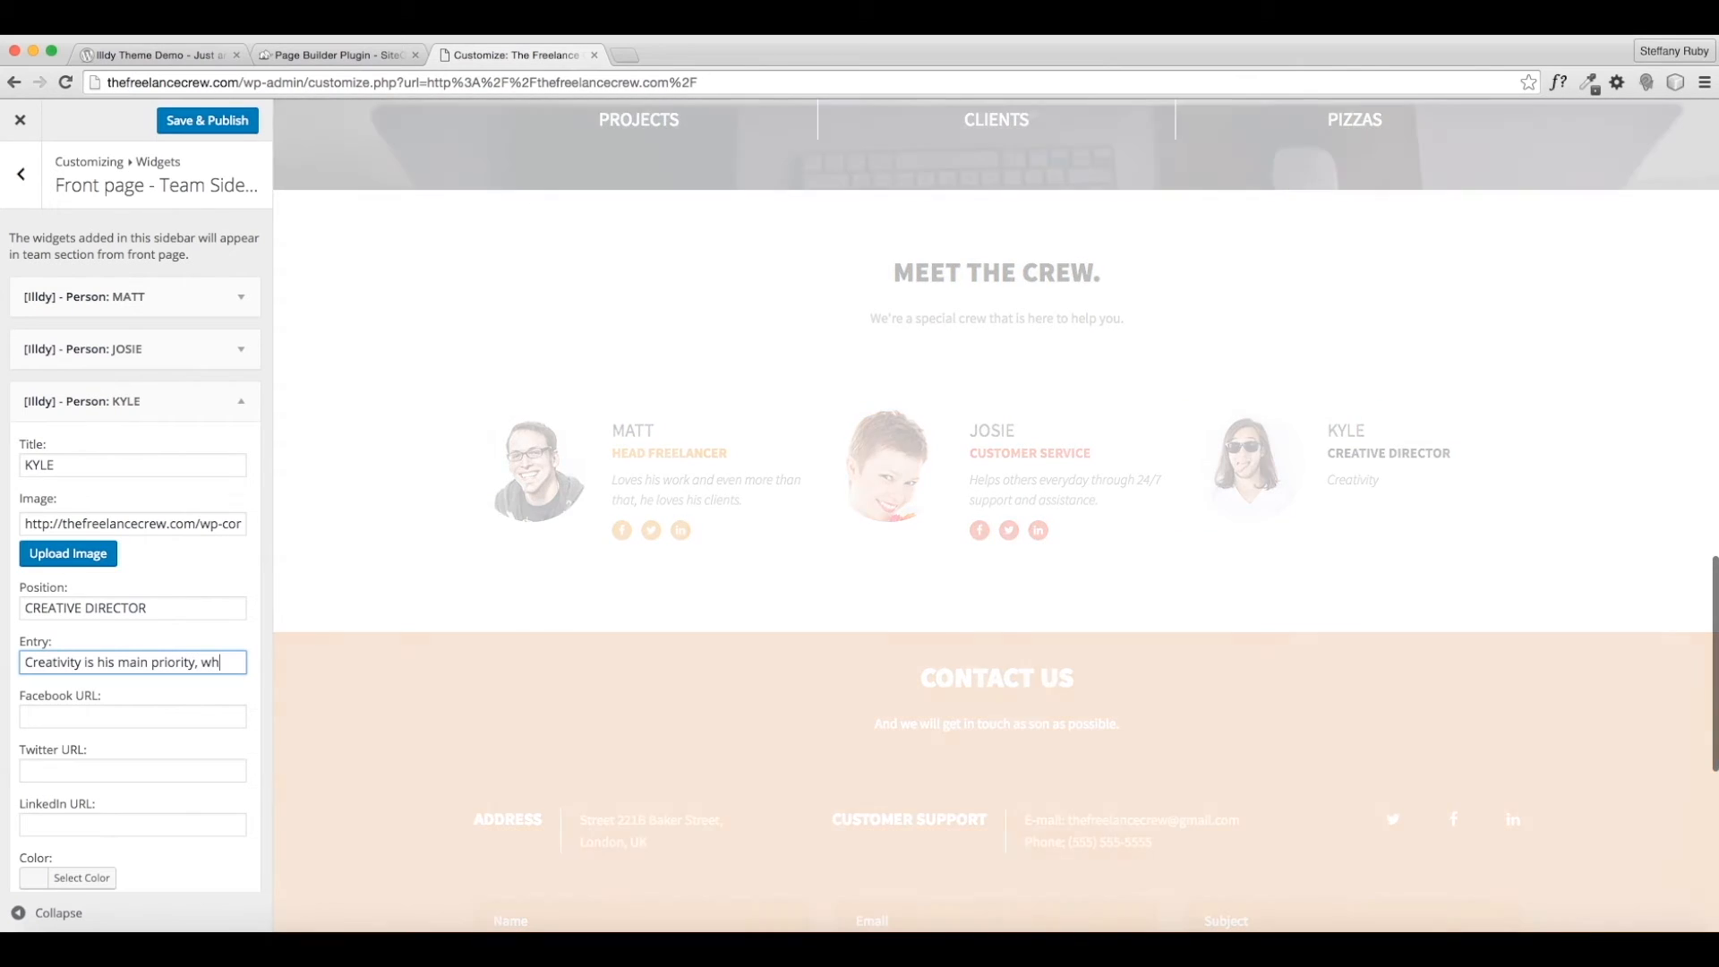
pyautogui.write('ether its')
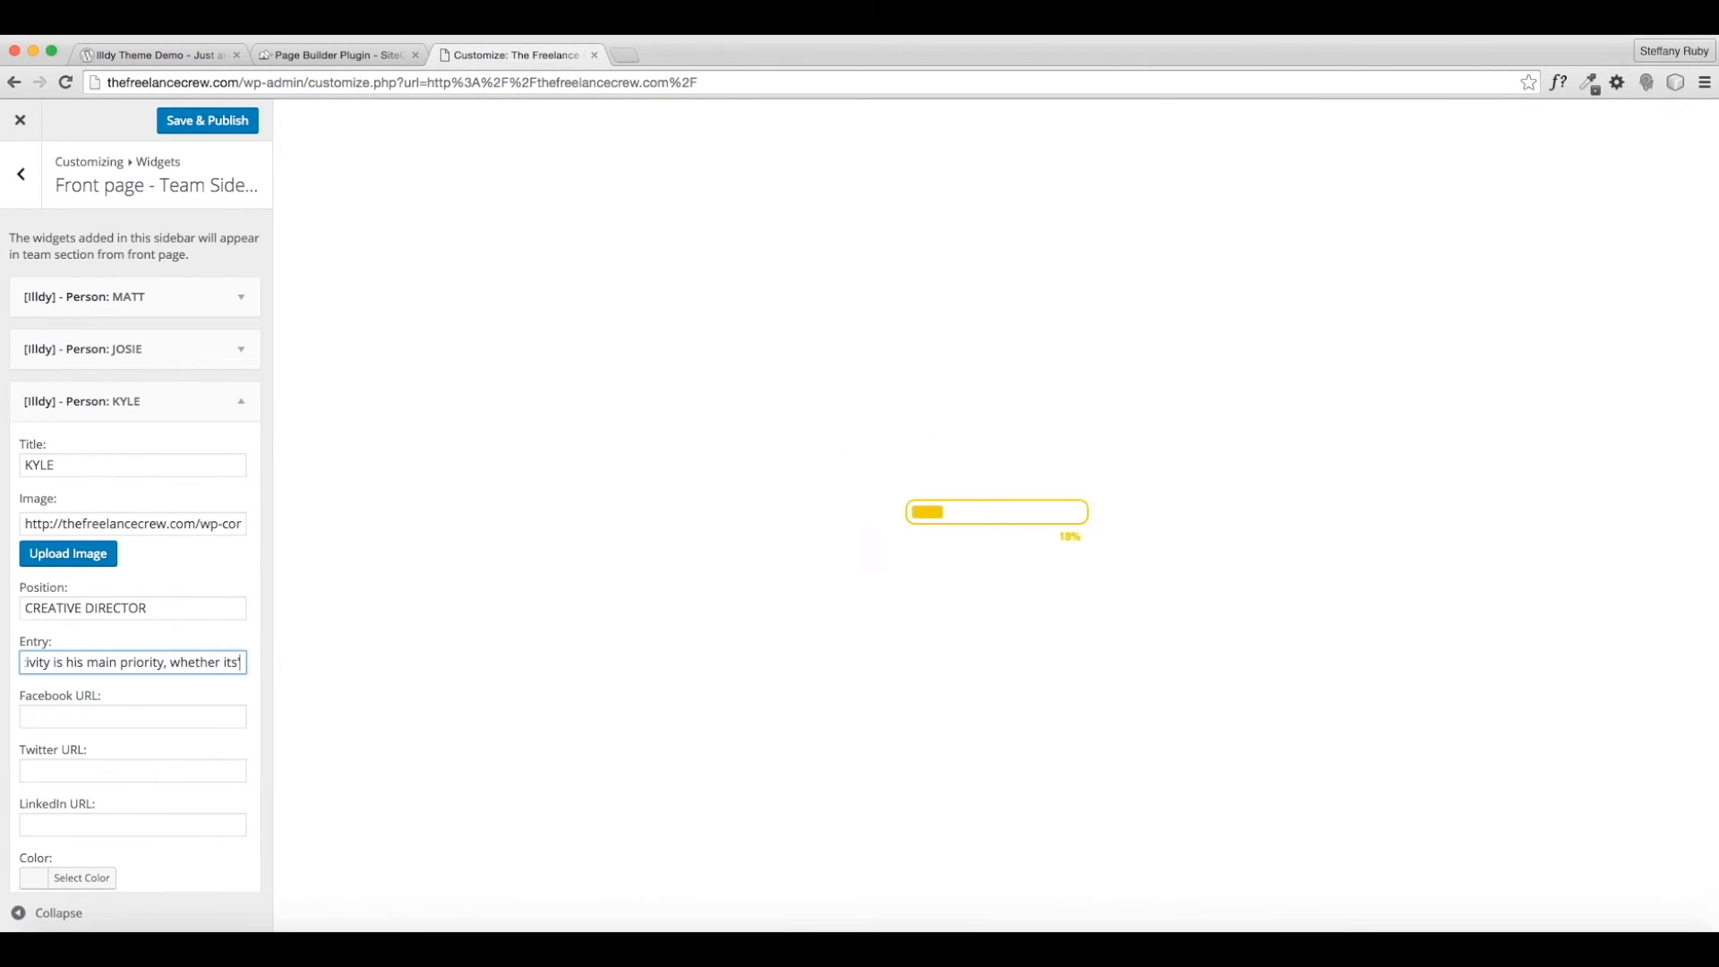
pyautogui.press('BackSpace')
pyautogui.press('BackSpace')
pyautogui.press('BackSpace')
pyautogui.press('BackSpace')
pyautogui.press('BackSpace')
pyautogui.press('BackSpace')
pyautogui.press('BackSpace')
pyautogui.press('BackSpace')
pyautogui.press('BackSpace')
pyautogui.press('BackSpace')
pyautogui.press('BackSpace')
pyautogui.press('BackSpace')
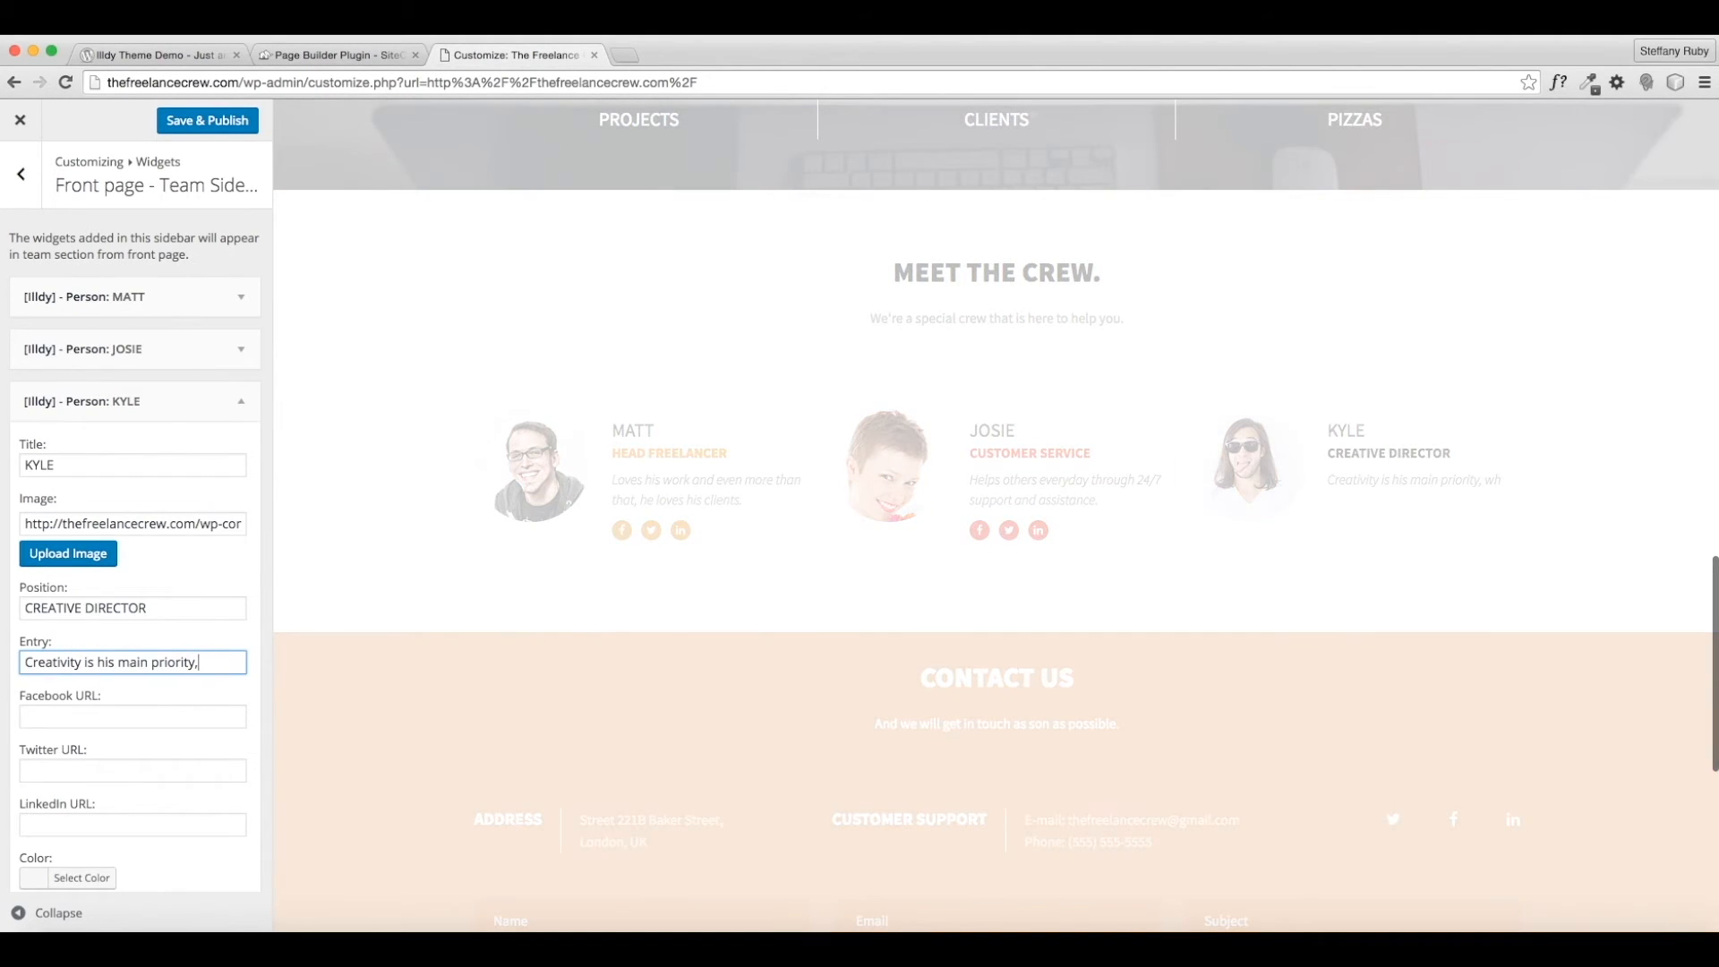
# Add the sentence "Designing and directing is what he does best." to the third member's entry.
pyautogui.write('. Desig')
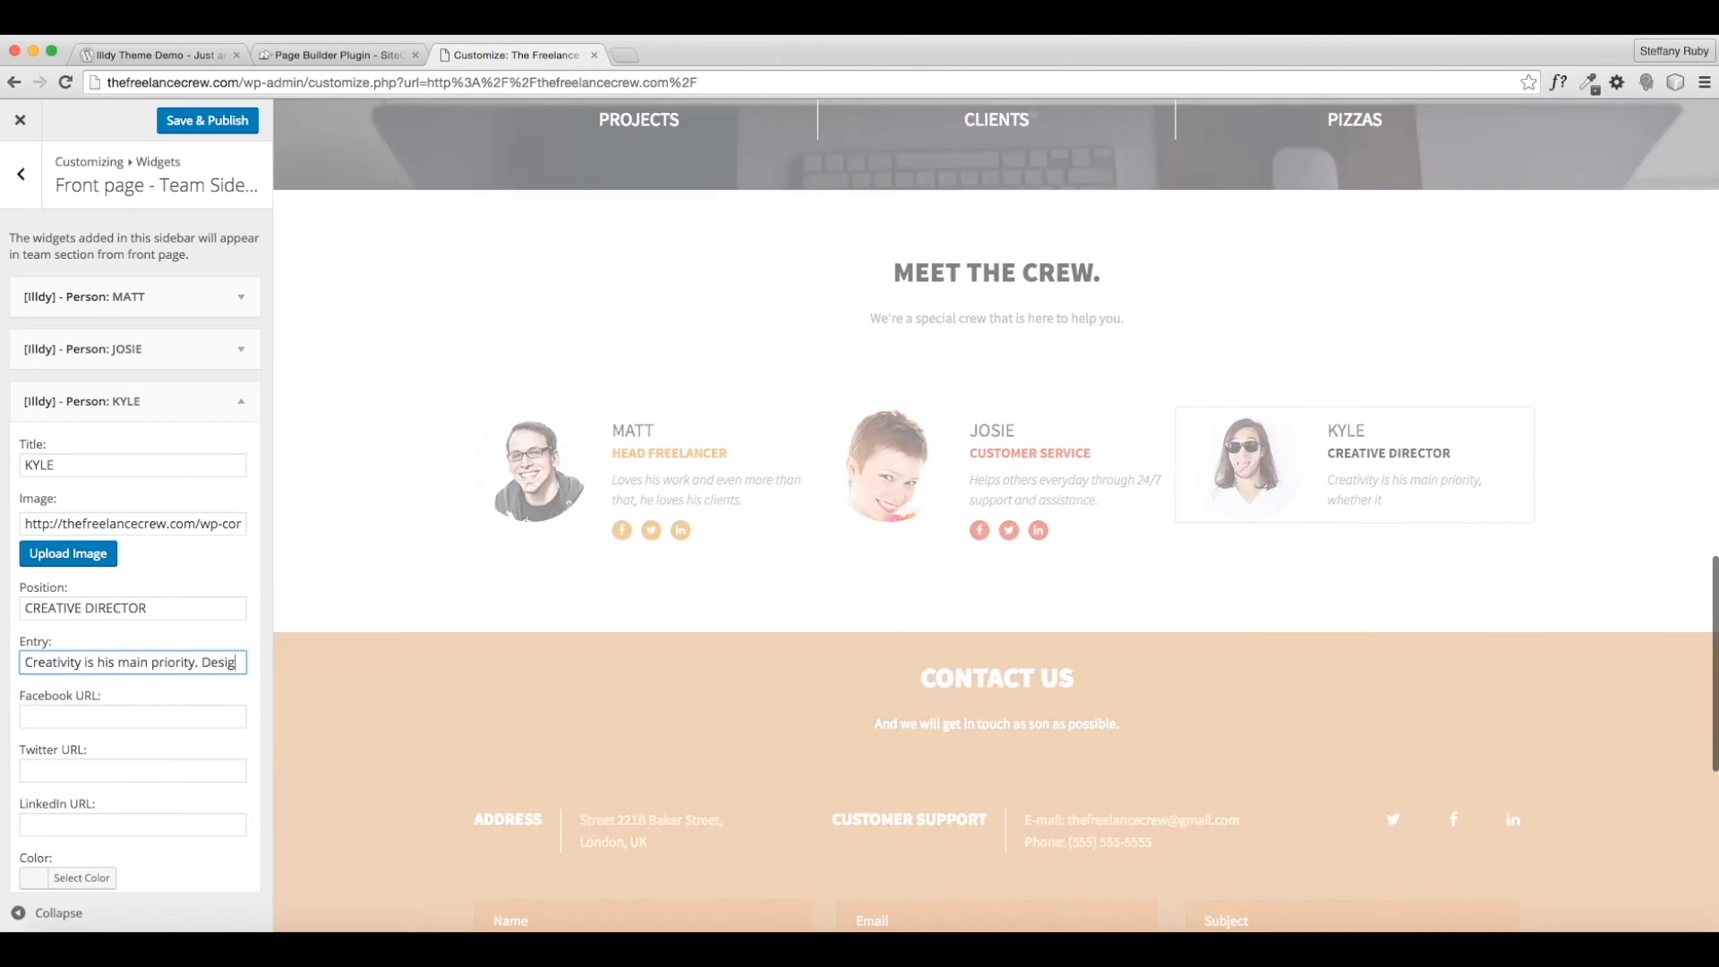
pyautogui.write('ning and directing your')
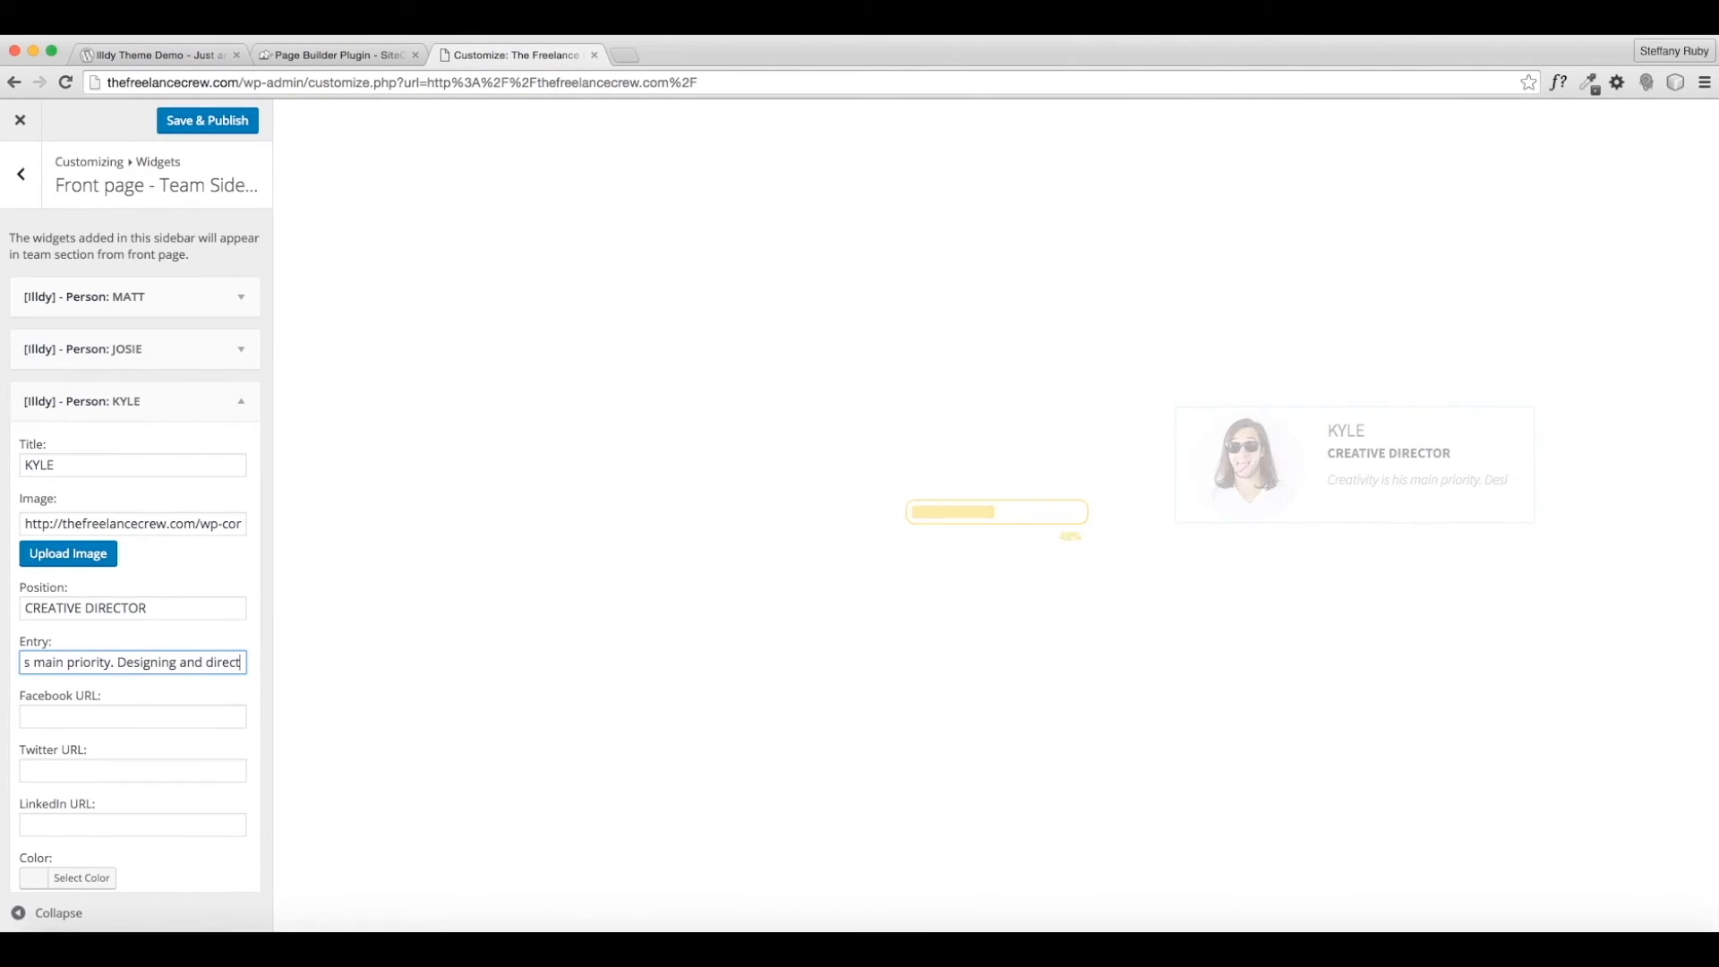
pyautogui.write(' creative')
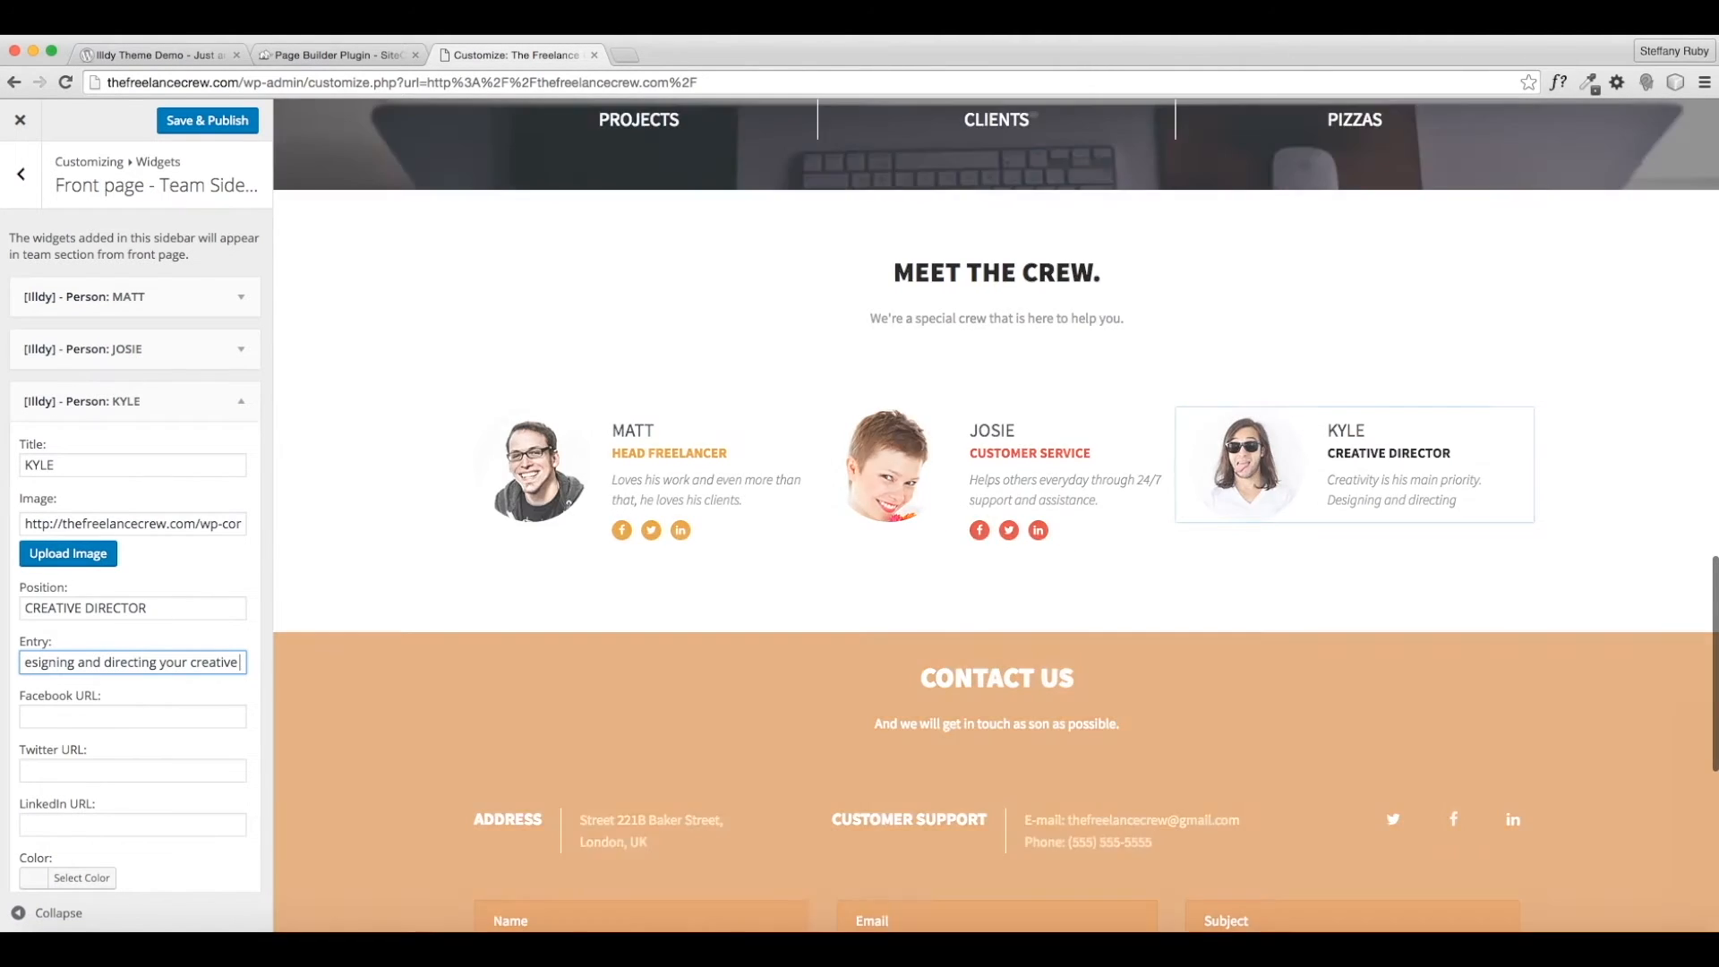
pyautogui.press('BackSpace')
pyautogui.press('BackSpace')
pyautogui.press('BackSpace')
pyautogui.press('BackSpace')
pyautogui.press('BackSpace')
pyautogui.press('BackSpace')
pyautogui.press('BackSpace')
pyautogui.press('BackSpace')
pyautogui.press('BackSpace')
pyautogui.press('BackSpace')
pyautogui.press('BackSpace')
pyautogui.press('BackSpace')
pyautogui.press('BackSpace')
pyautogui.press('BackSpace')
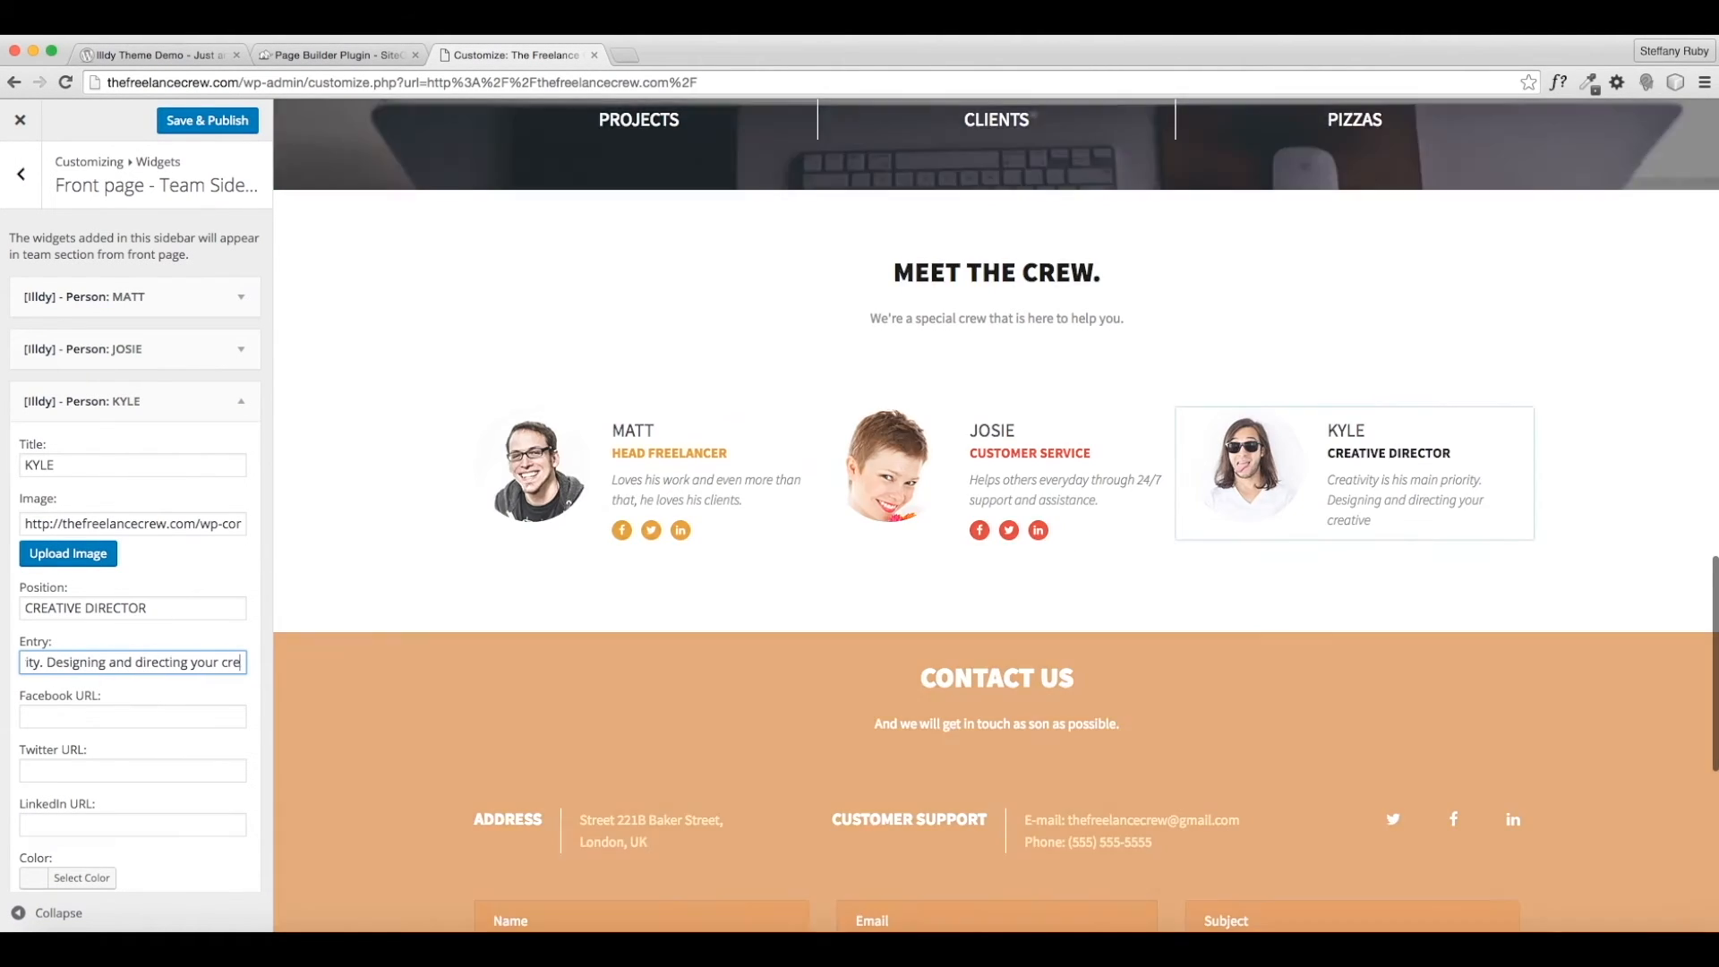
pyautogui.write('is what he does best.')
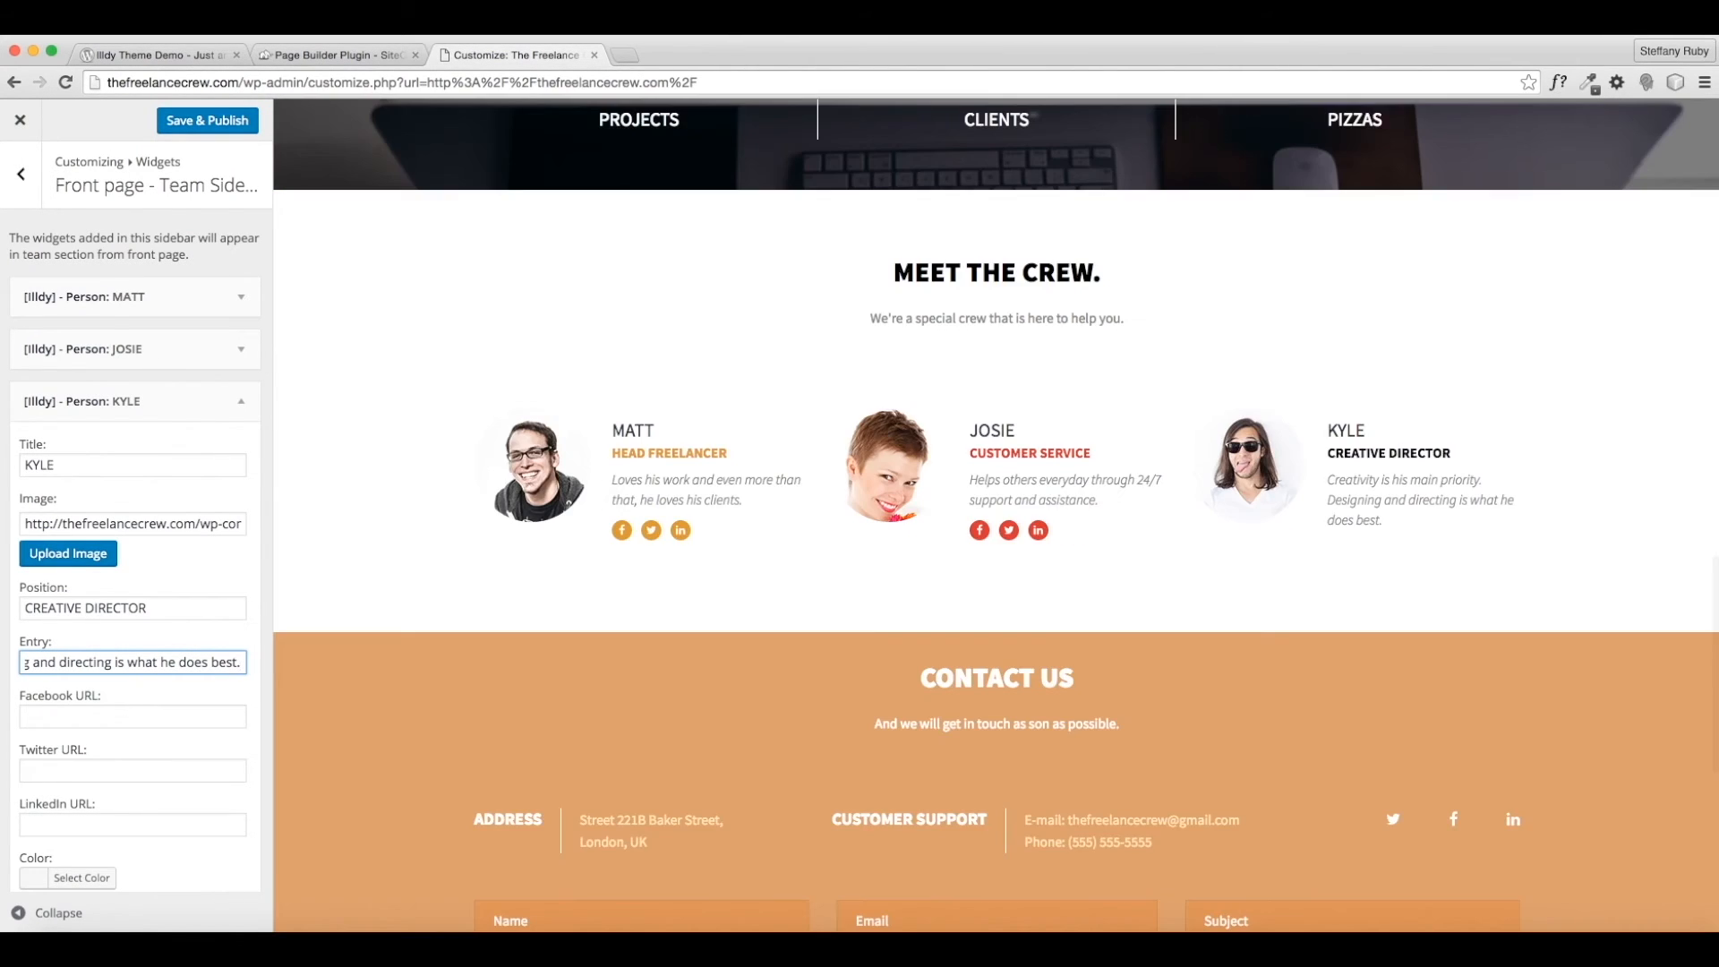
# Remove "and directing" from the third member's entry so its second sentence reads "Designing is what he does best.".
pyautogui.moveTo(1342, 518); pyautogui.dragTo(1355, 517)
pyautogui.click(238, 662)
pyautogui.hscroll(2, 235, 663)
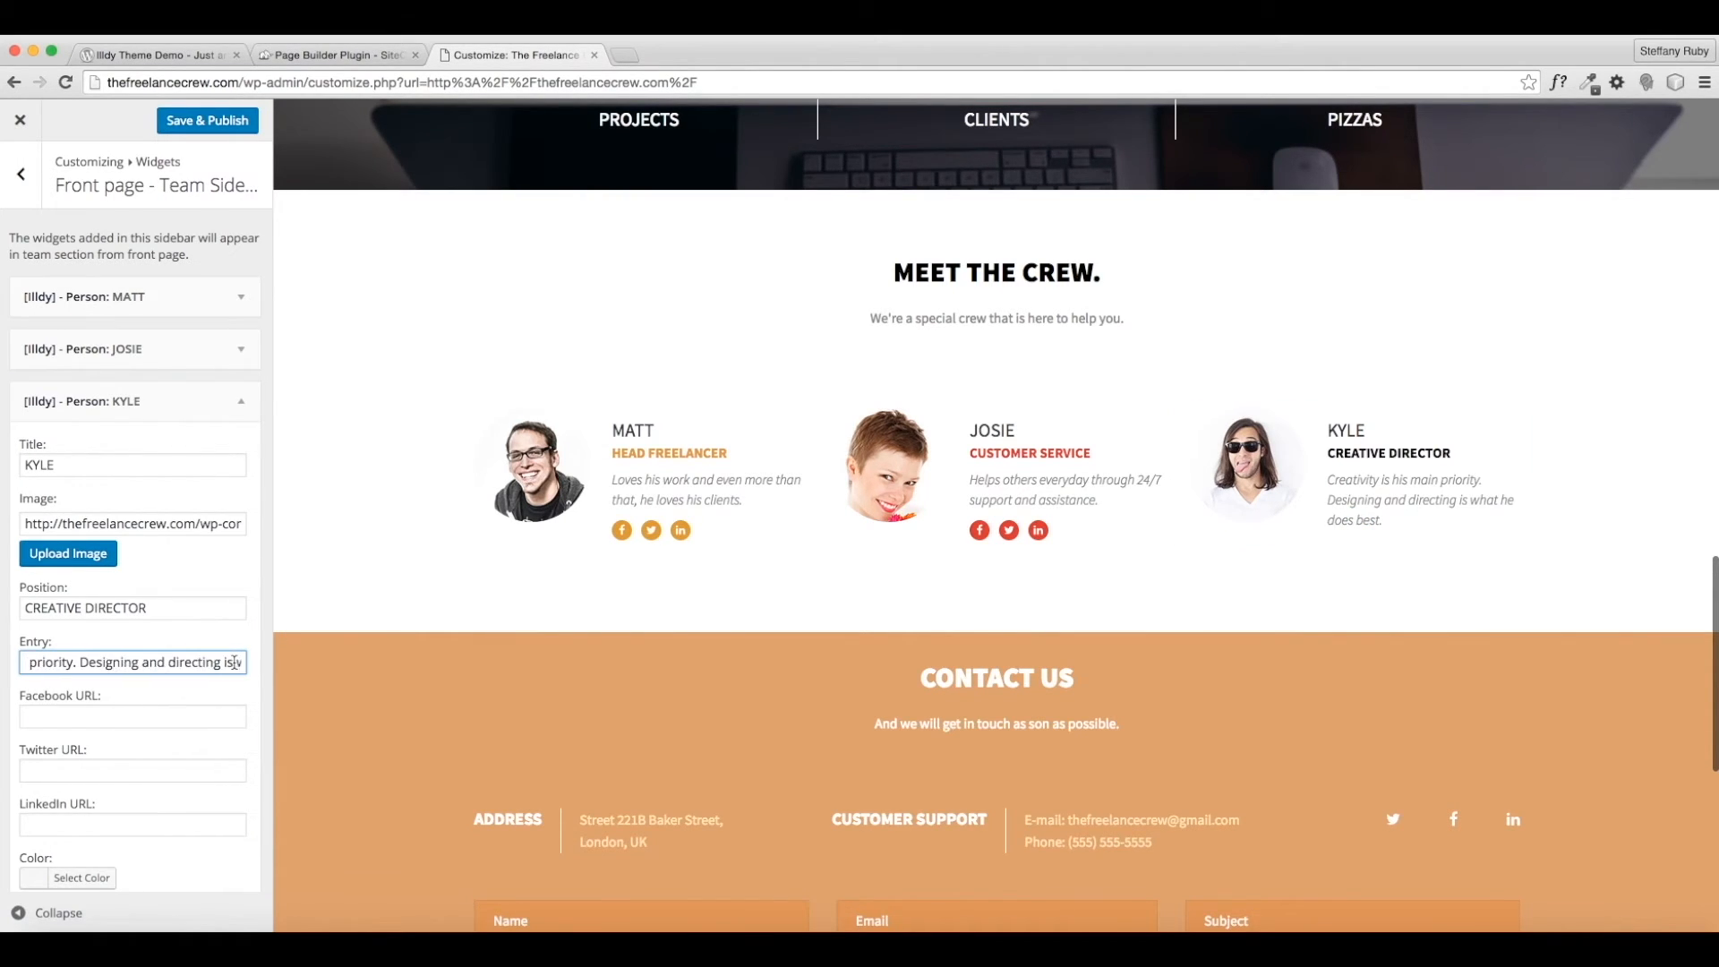
pyautogui.moveTo(165, 662); pyautogui.dragTo(141, 662)
pyautogui.press('BackSpace')
# Enter # as the placeholder for the third member's Facebook, Twitter and LinkedIn URLs.
pyautogui.press('Tab')
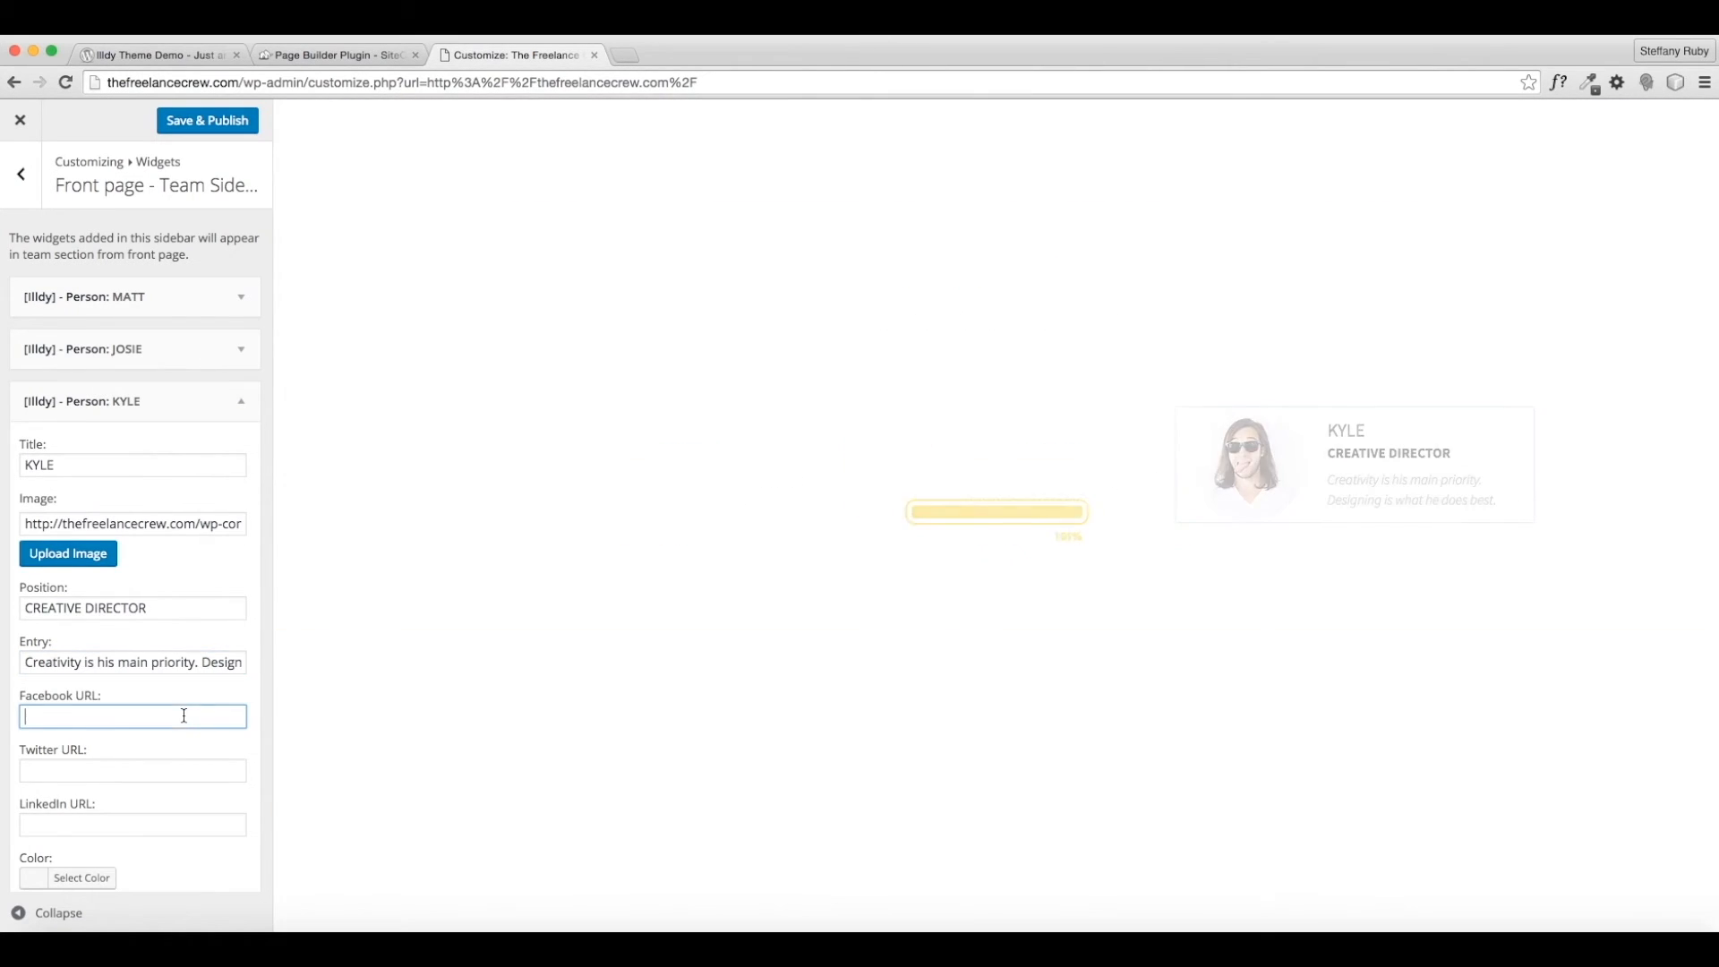
pyautogui.write('#')
pyautogui.press('Tab')
pyautogui.write('#')
pyautogui.hotkey('shift', 'Tab')
pyautogui.press('Tab')
pyautogui.press('Tab')
pyautogui.write('#')
# Set the third team member's color to the preset blue #1e73be, then save and publish the changes.
pyautogui.scroll(-2, 159, 771)
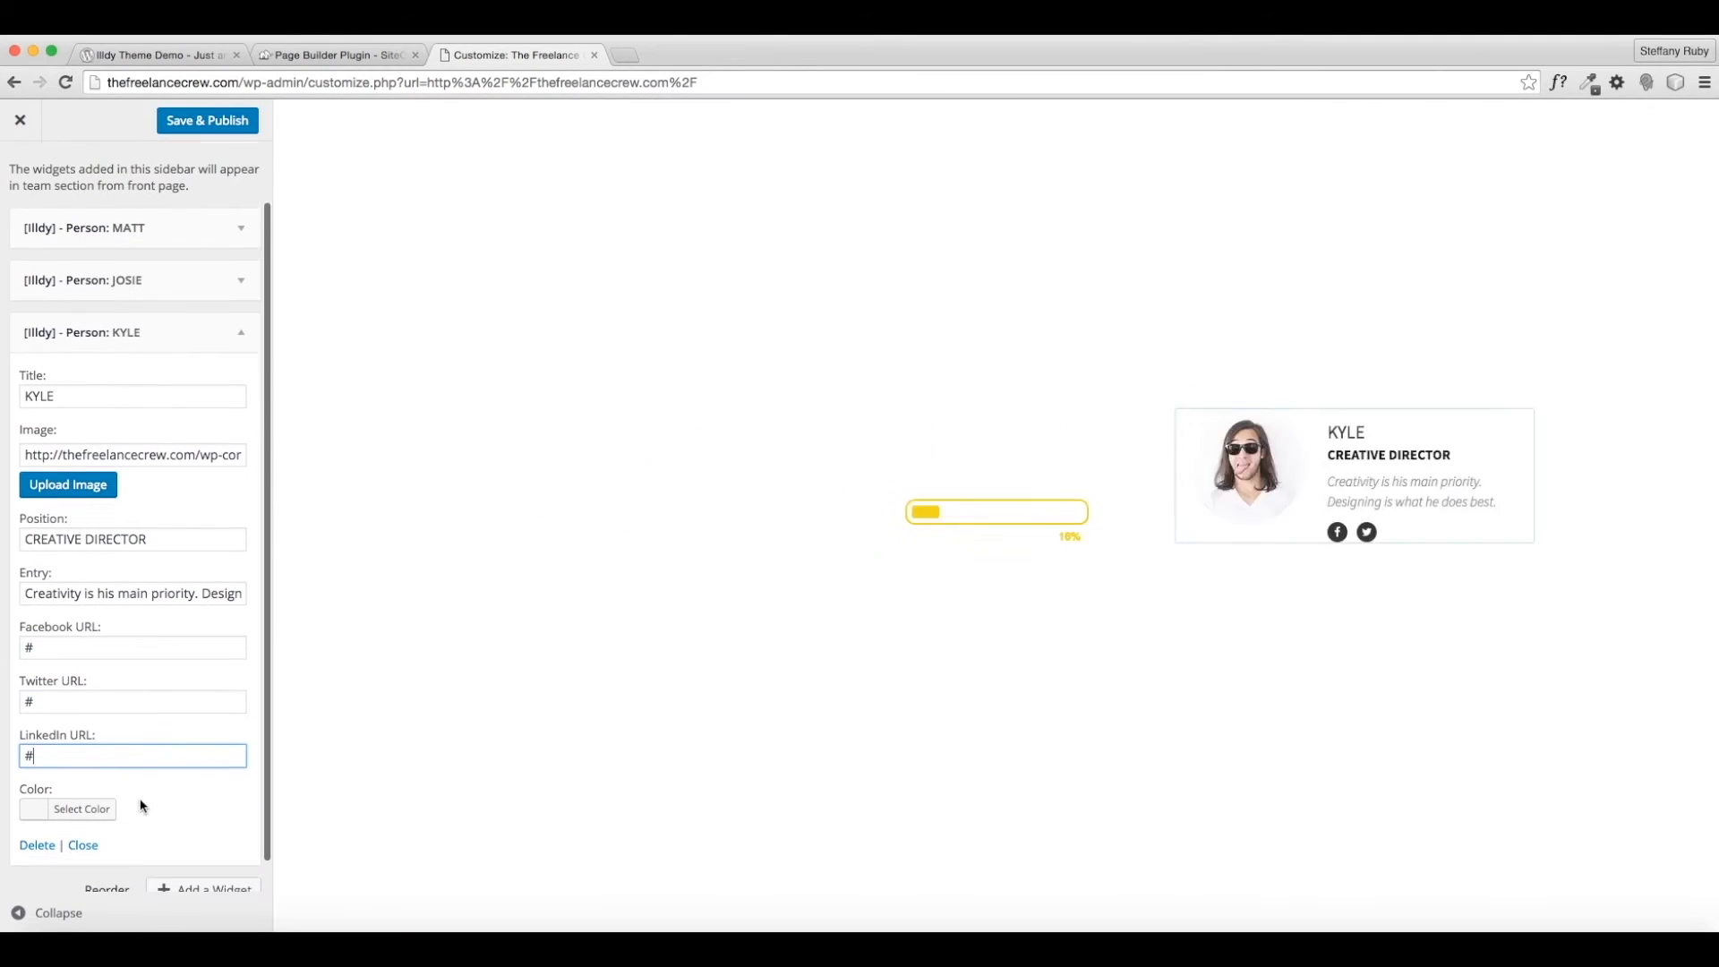
pyautogui.click(83, 800)
pyautogui.scroll(-3, 121, 790)
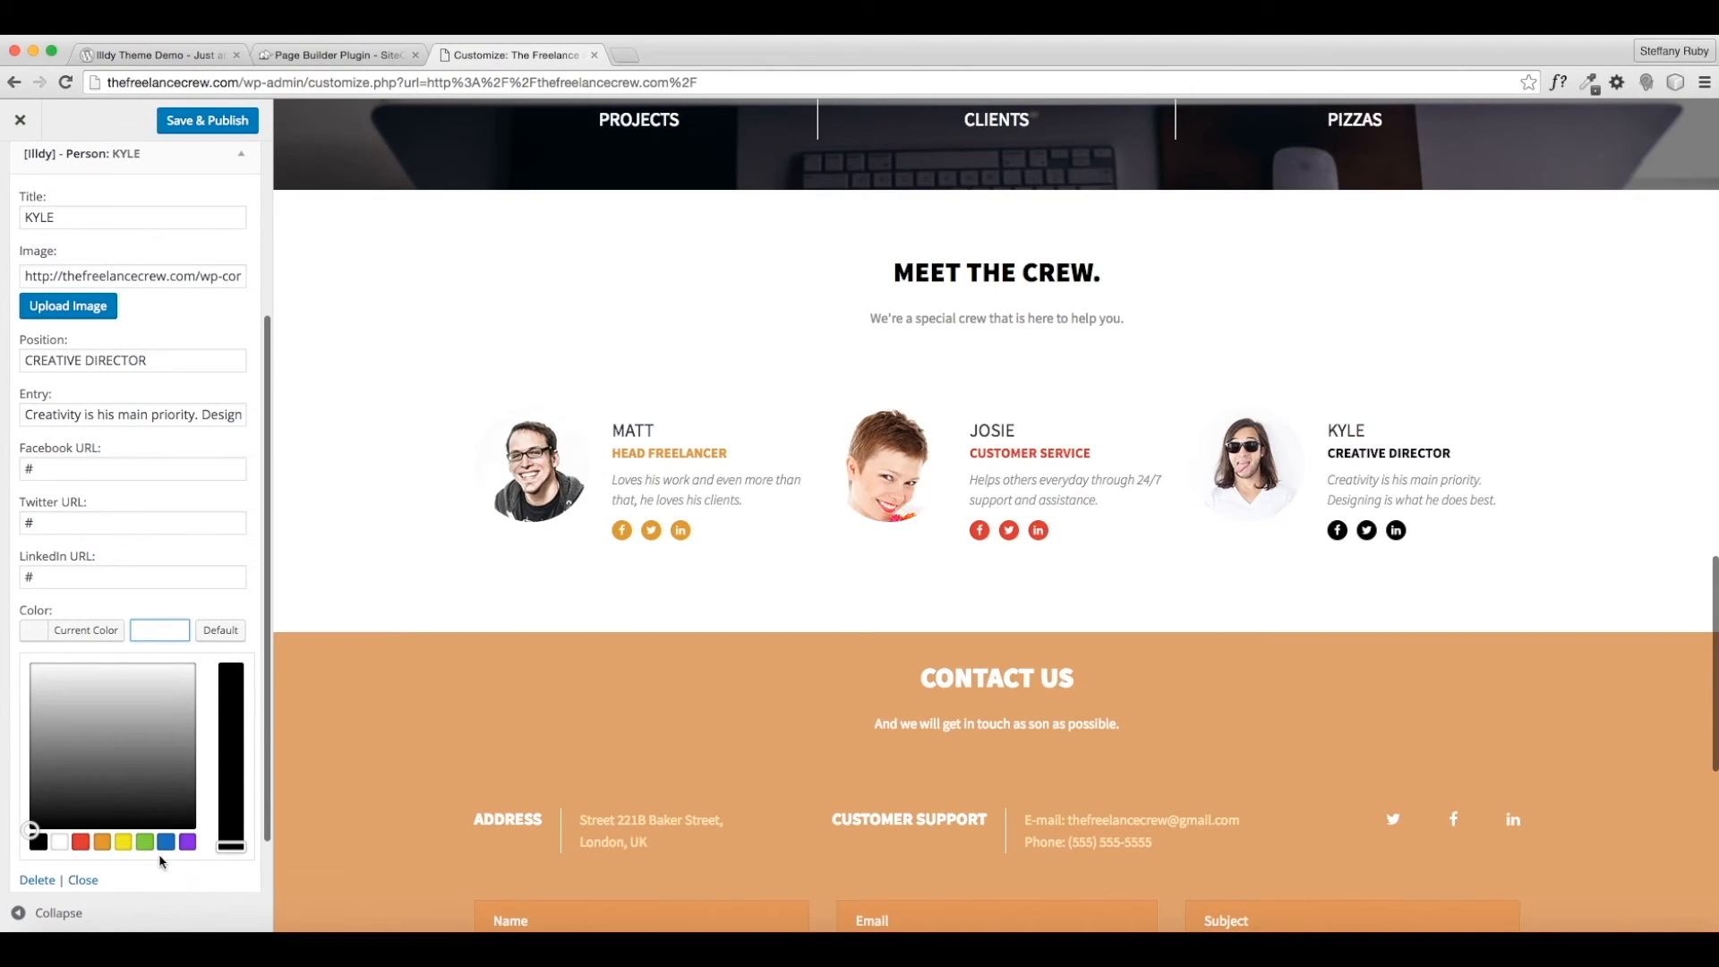
pyautogui.click(166, 845)
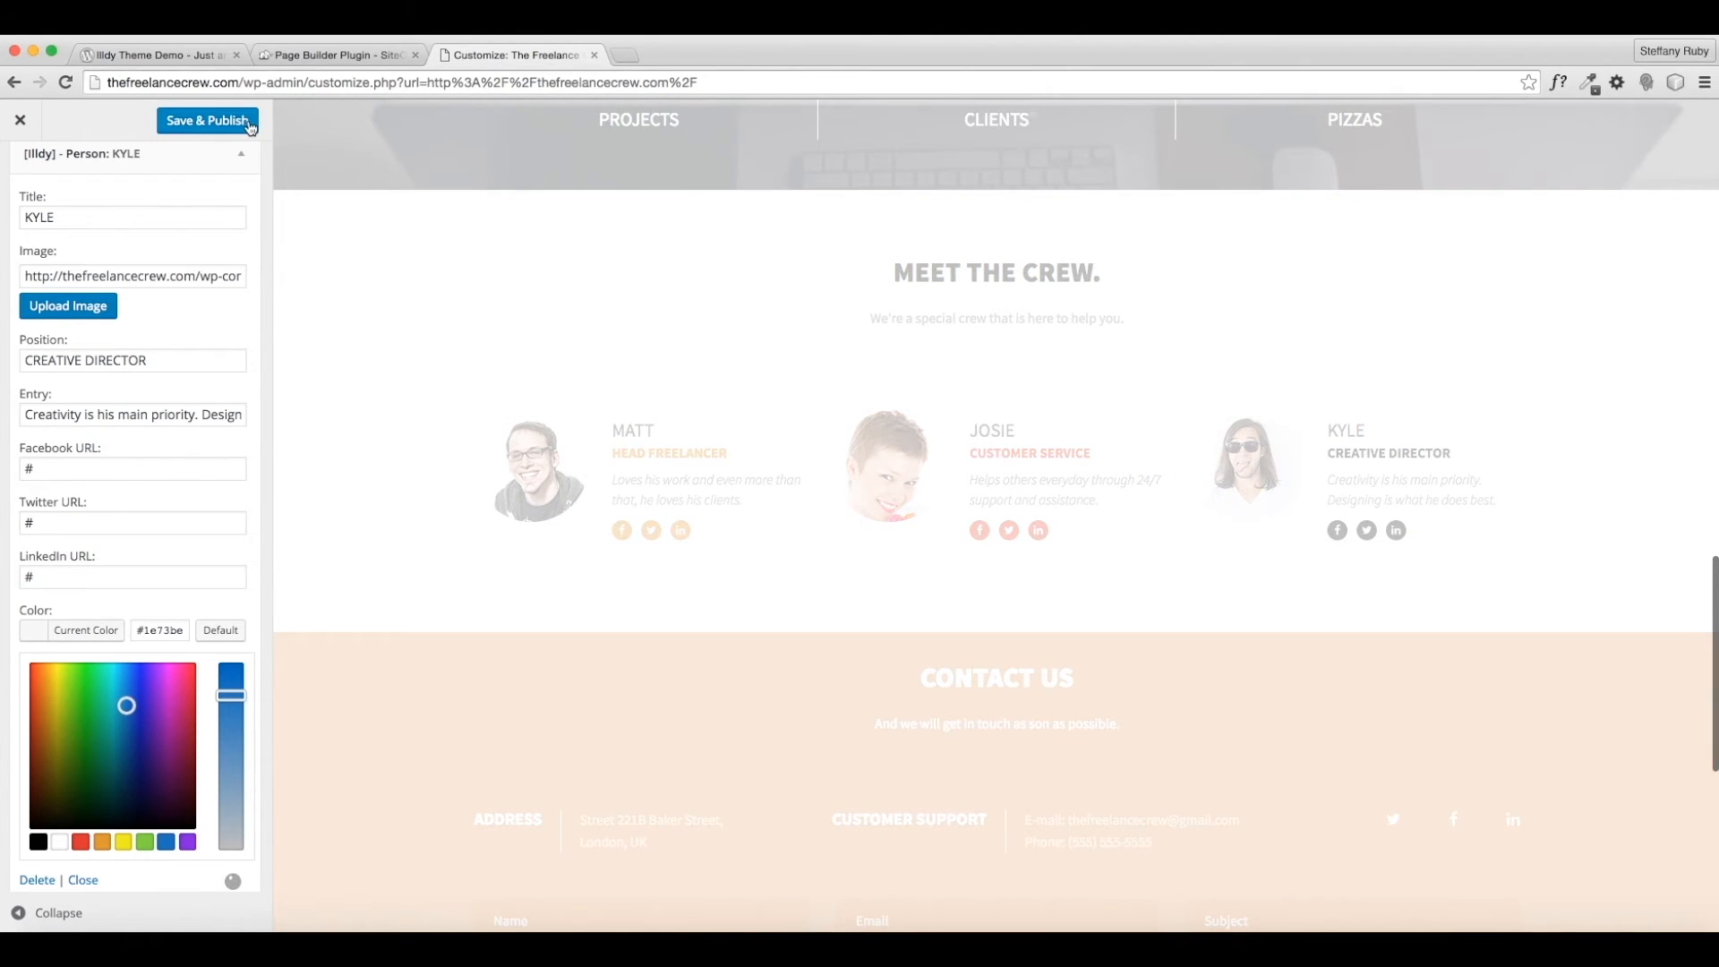
pyautogui.click(231, 126)
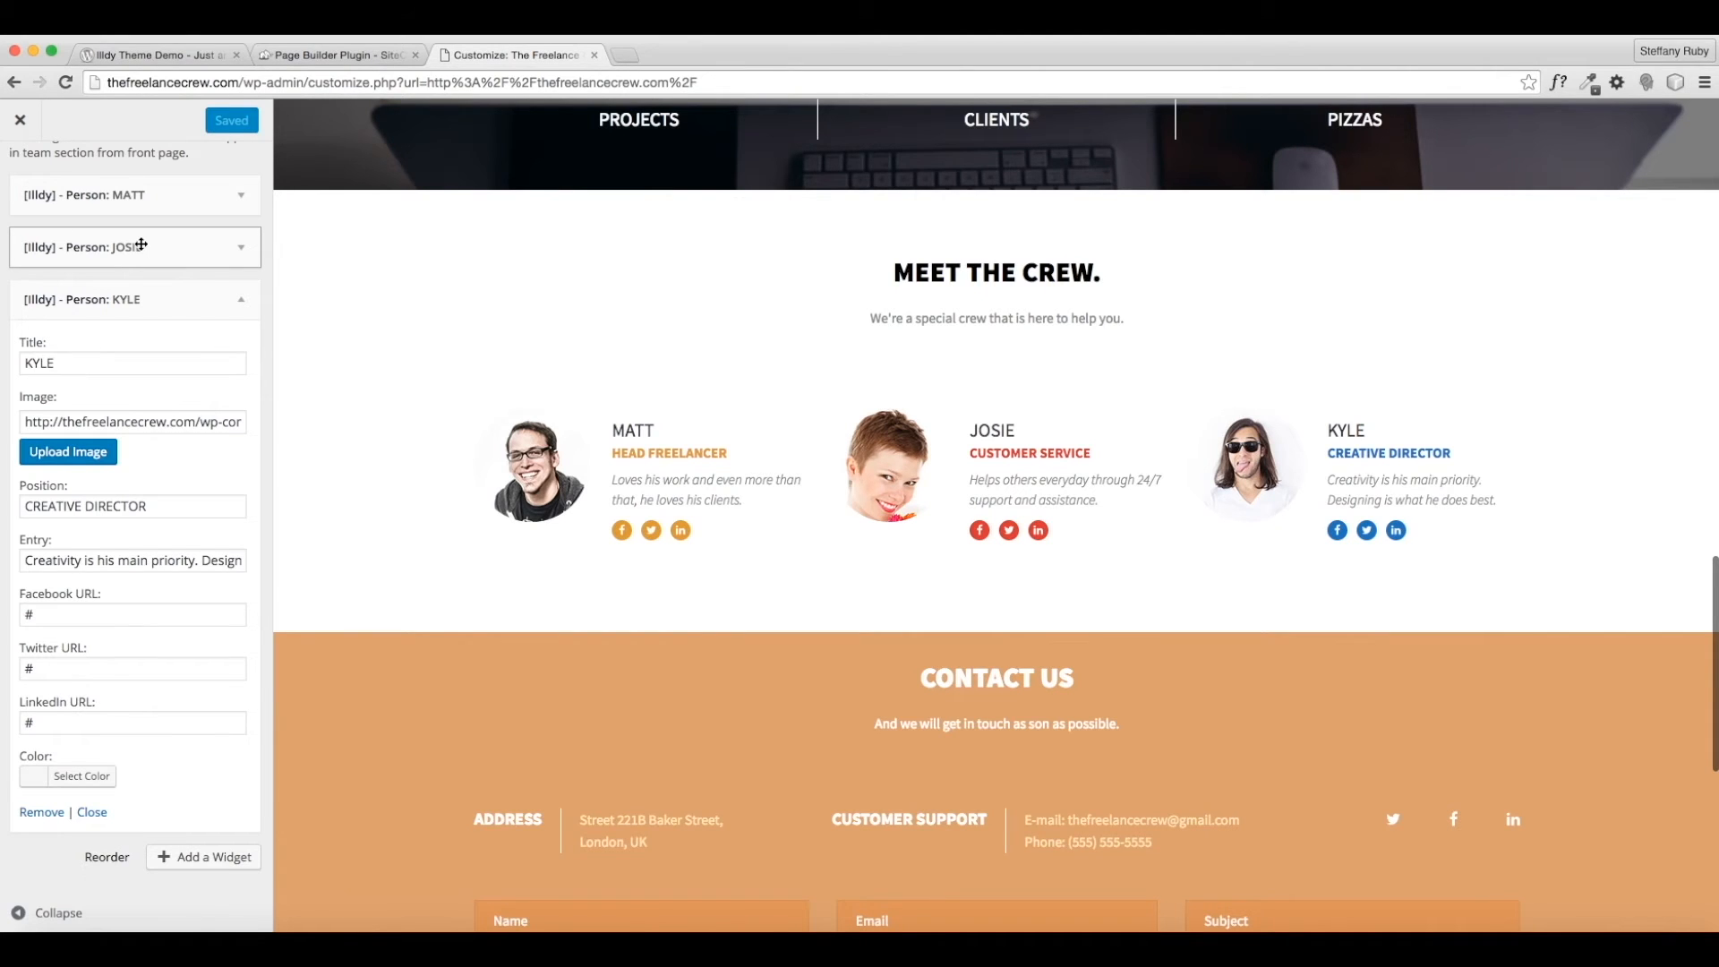
# Review the team section in the preview and open the Contact us section's settings.
pyautogui.scroll(2, 98, 367)
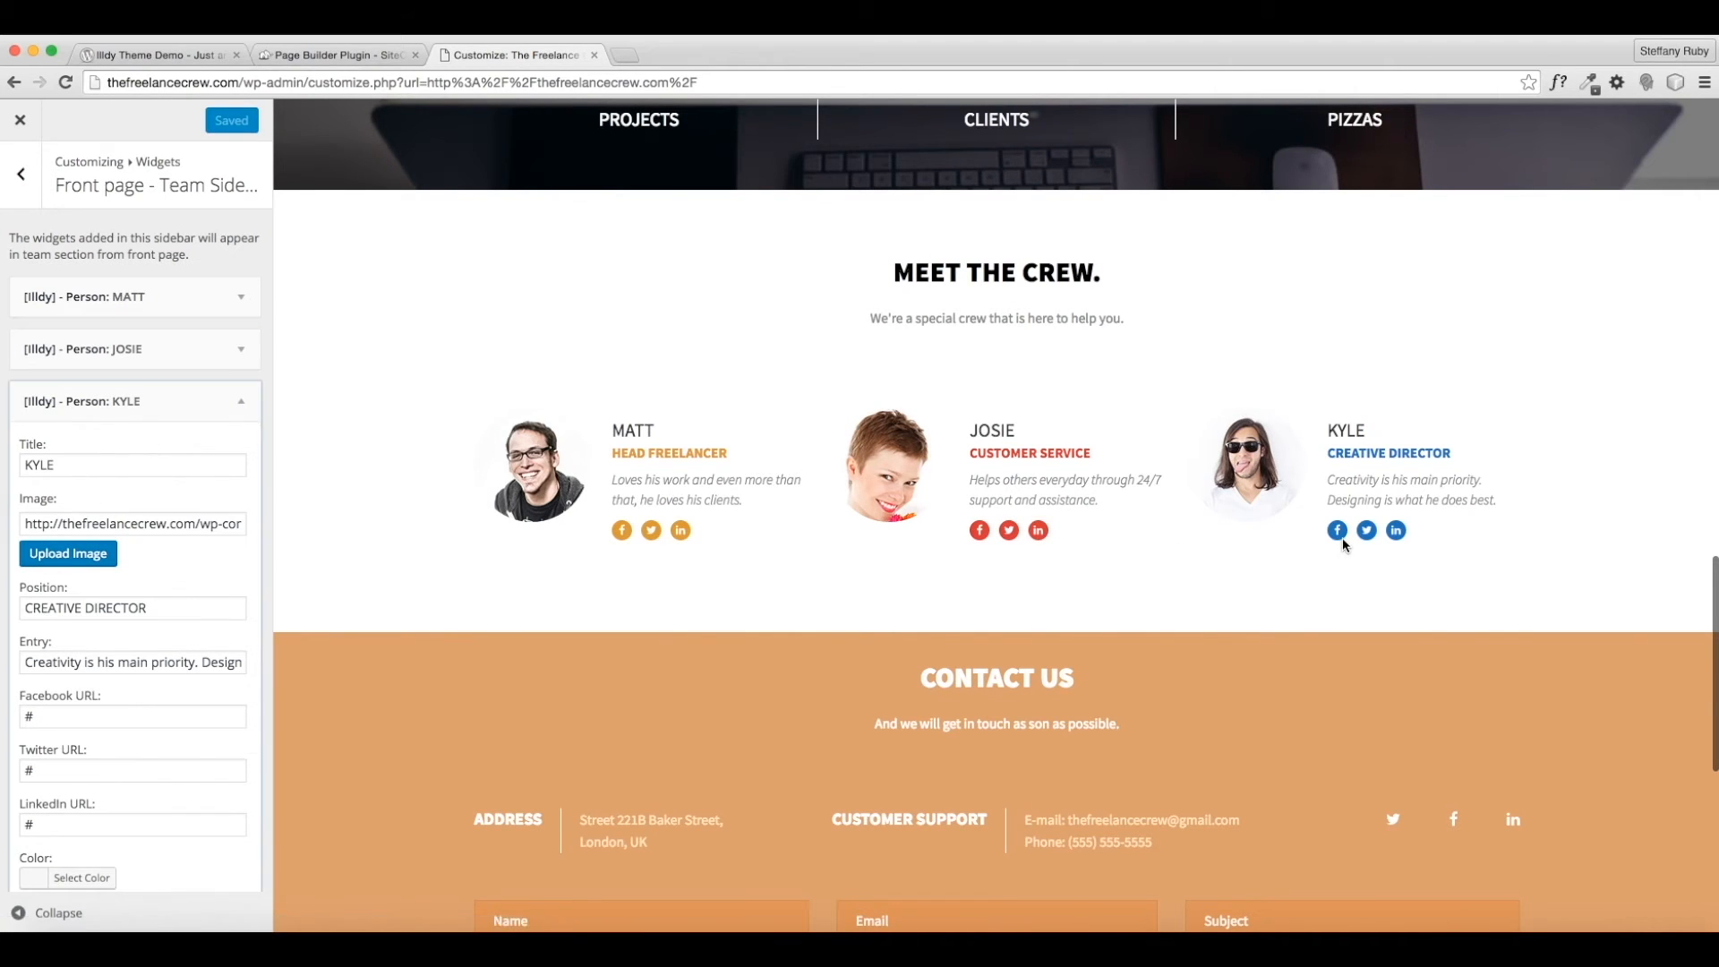
pyautogui.scroll(3, 1356, 542)
pyautogui.scroll(-3, 1365, 541)
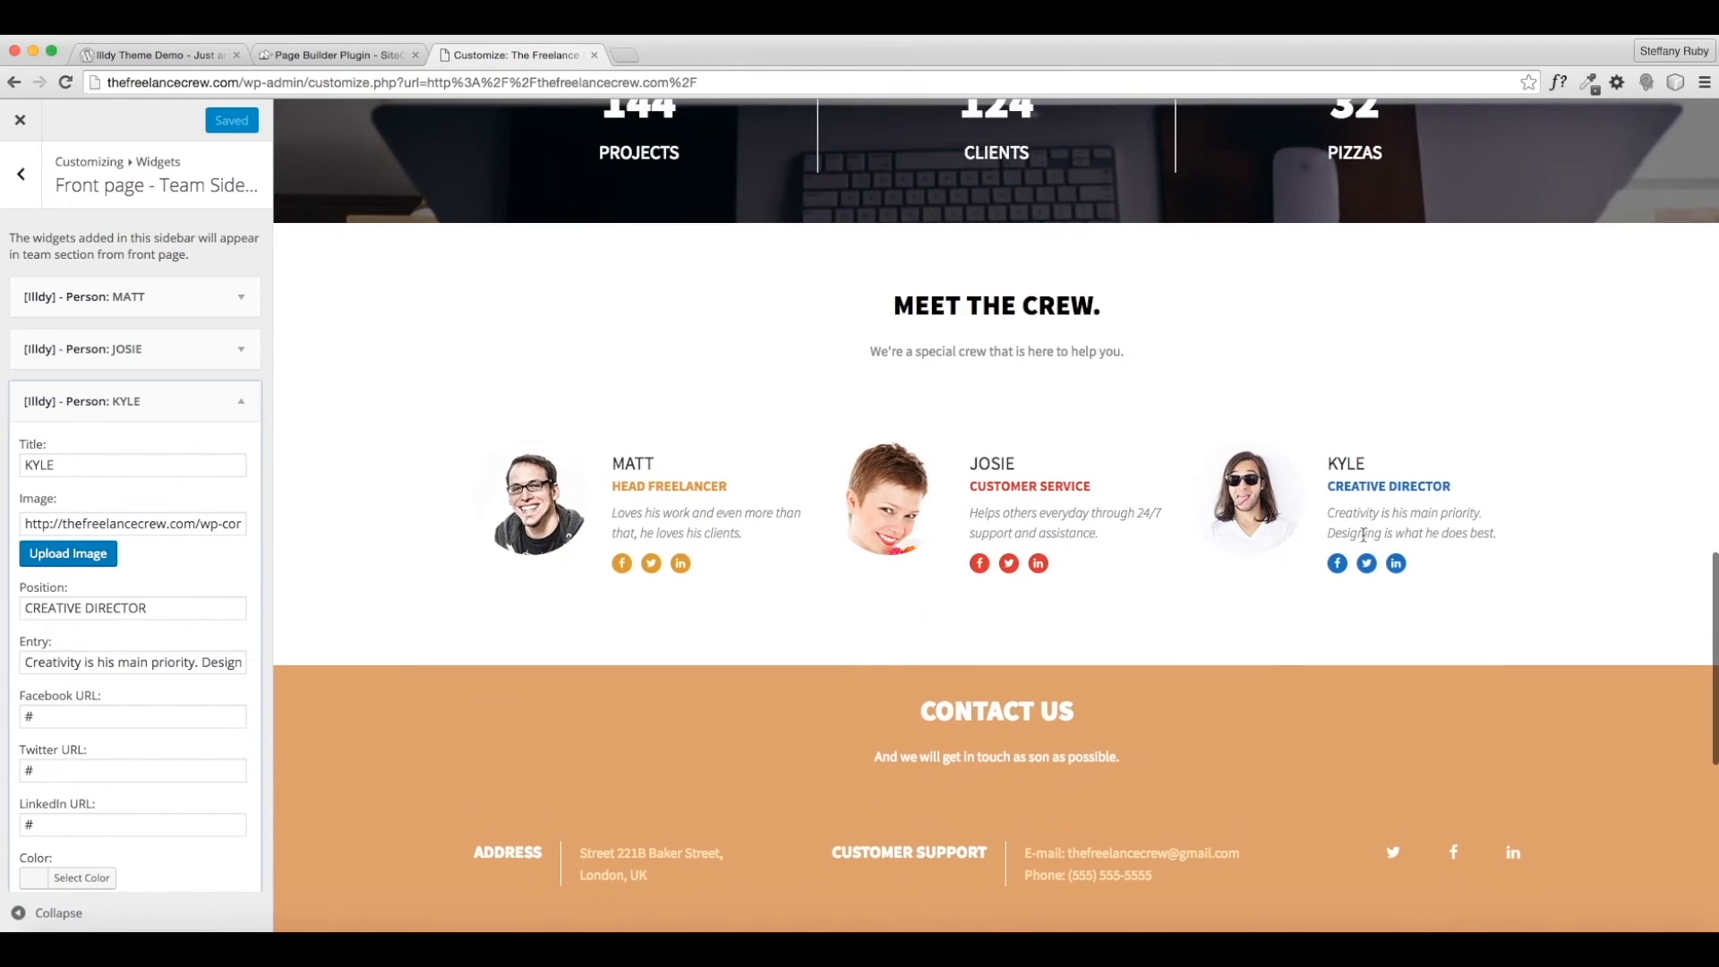
pyautogui.scroll(2, 775, 256)
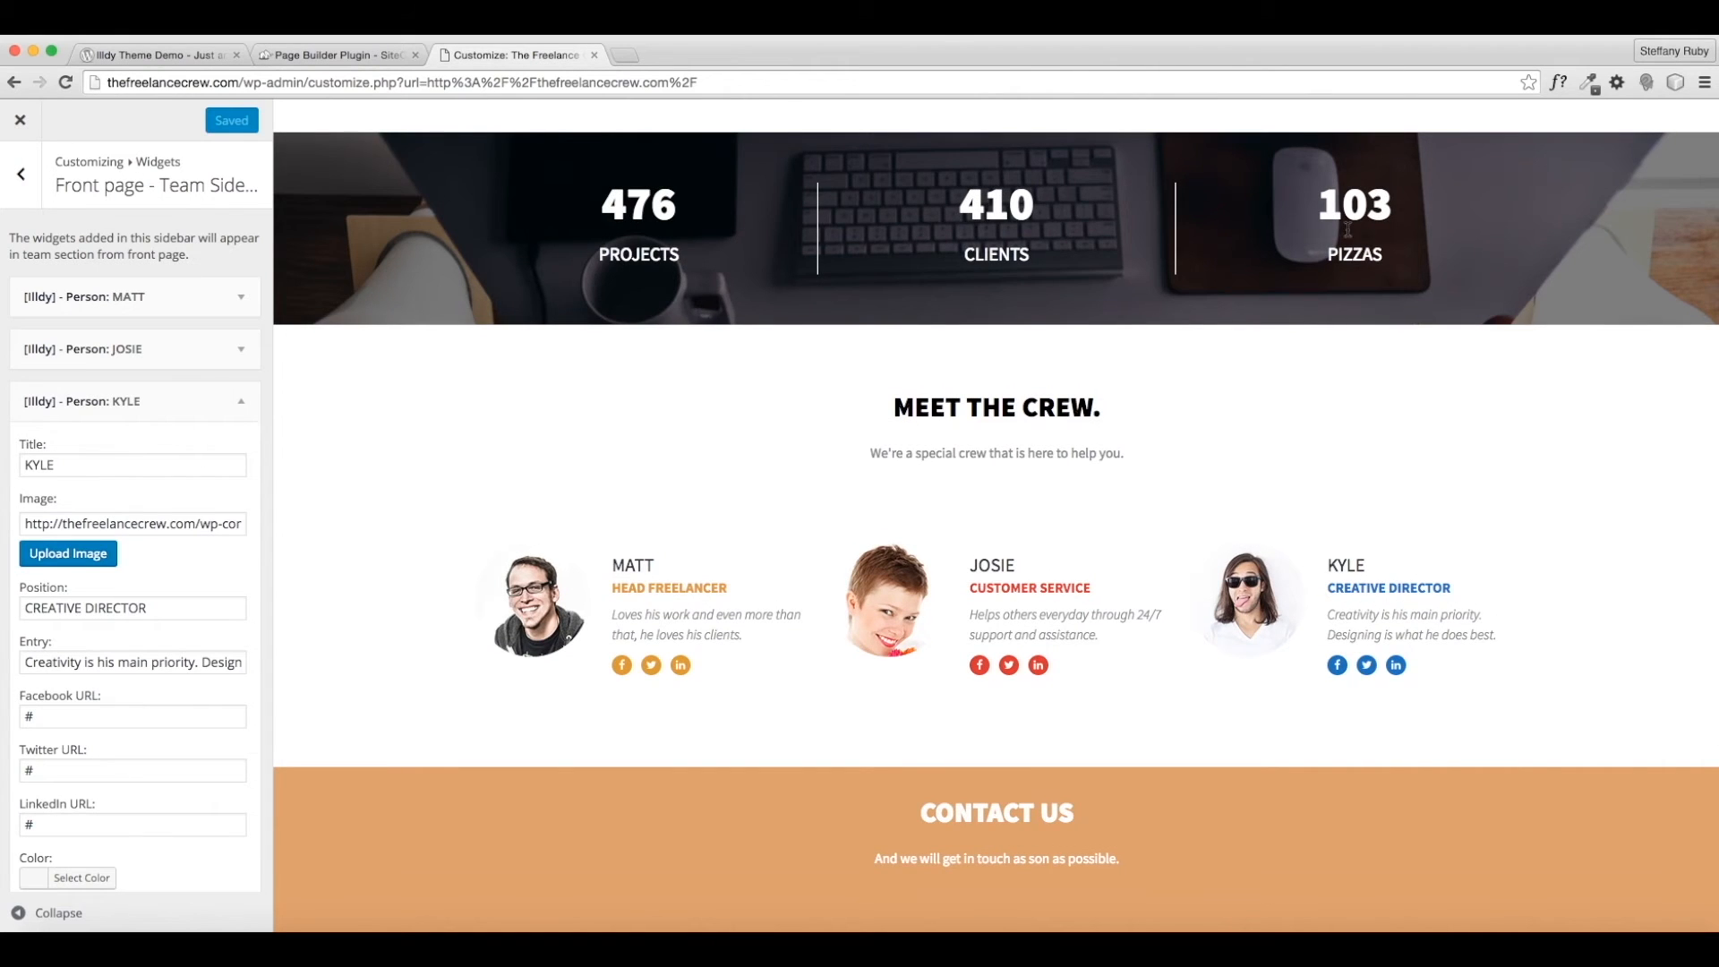
pyautogui.scroll(-7, 1241, 394)
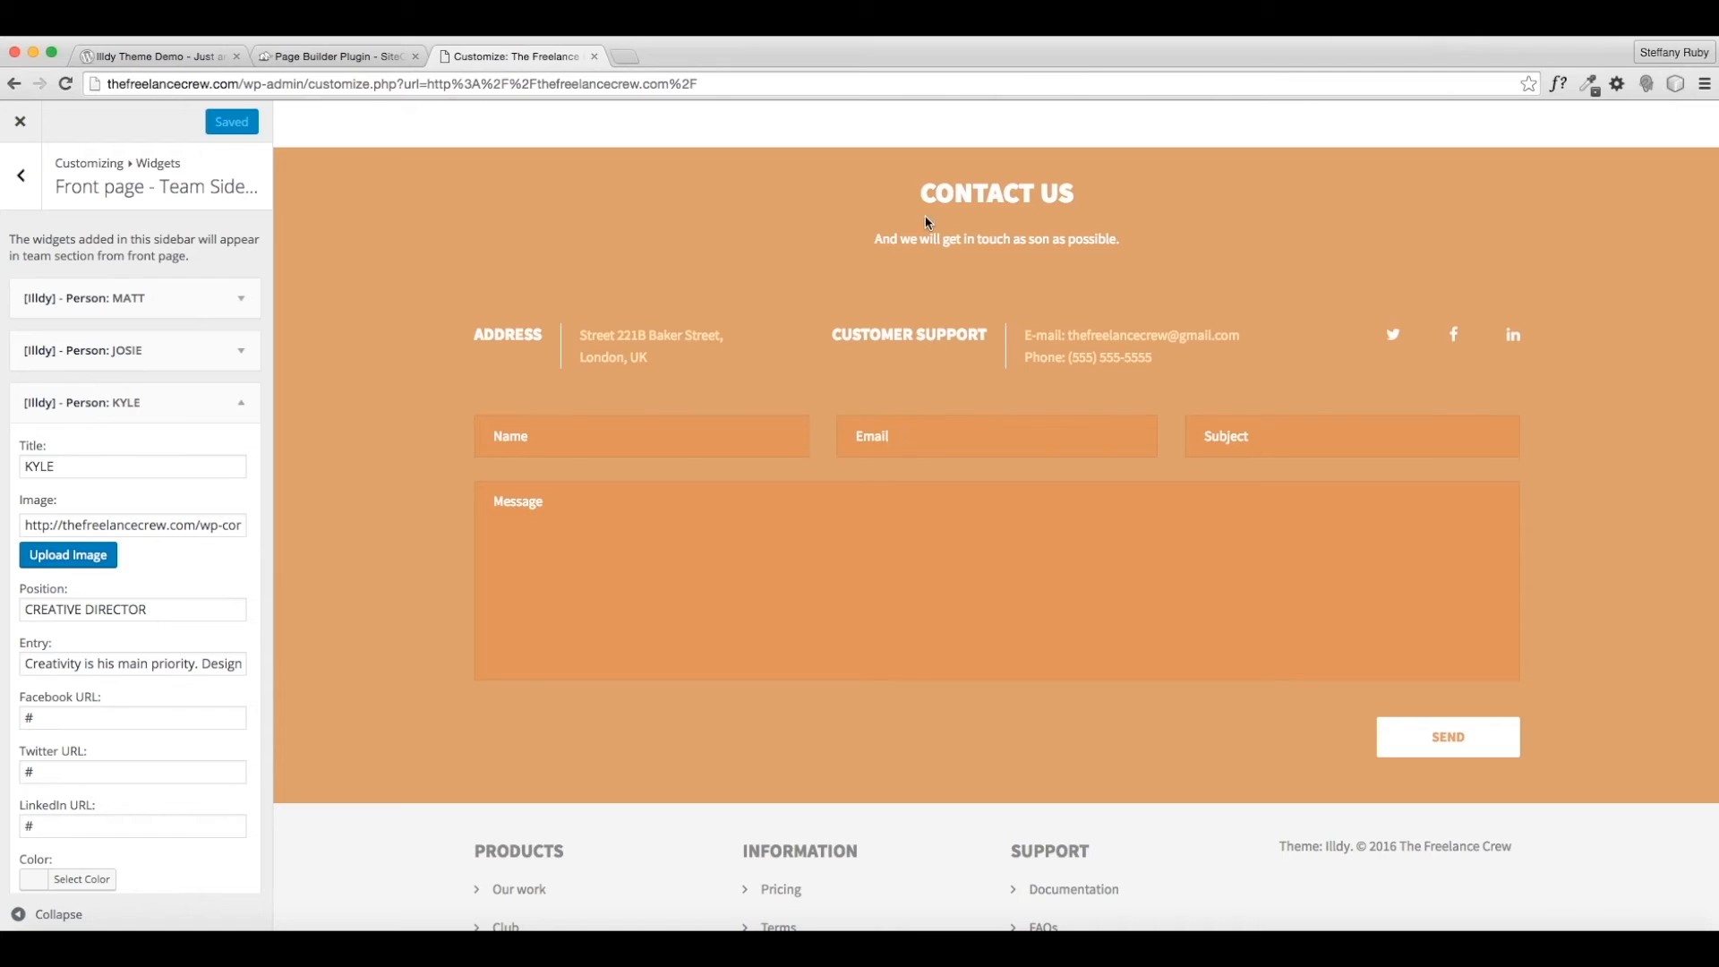
pyautogui.click(21, 175)
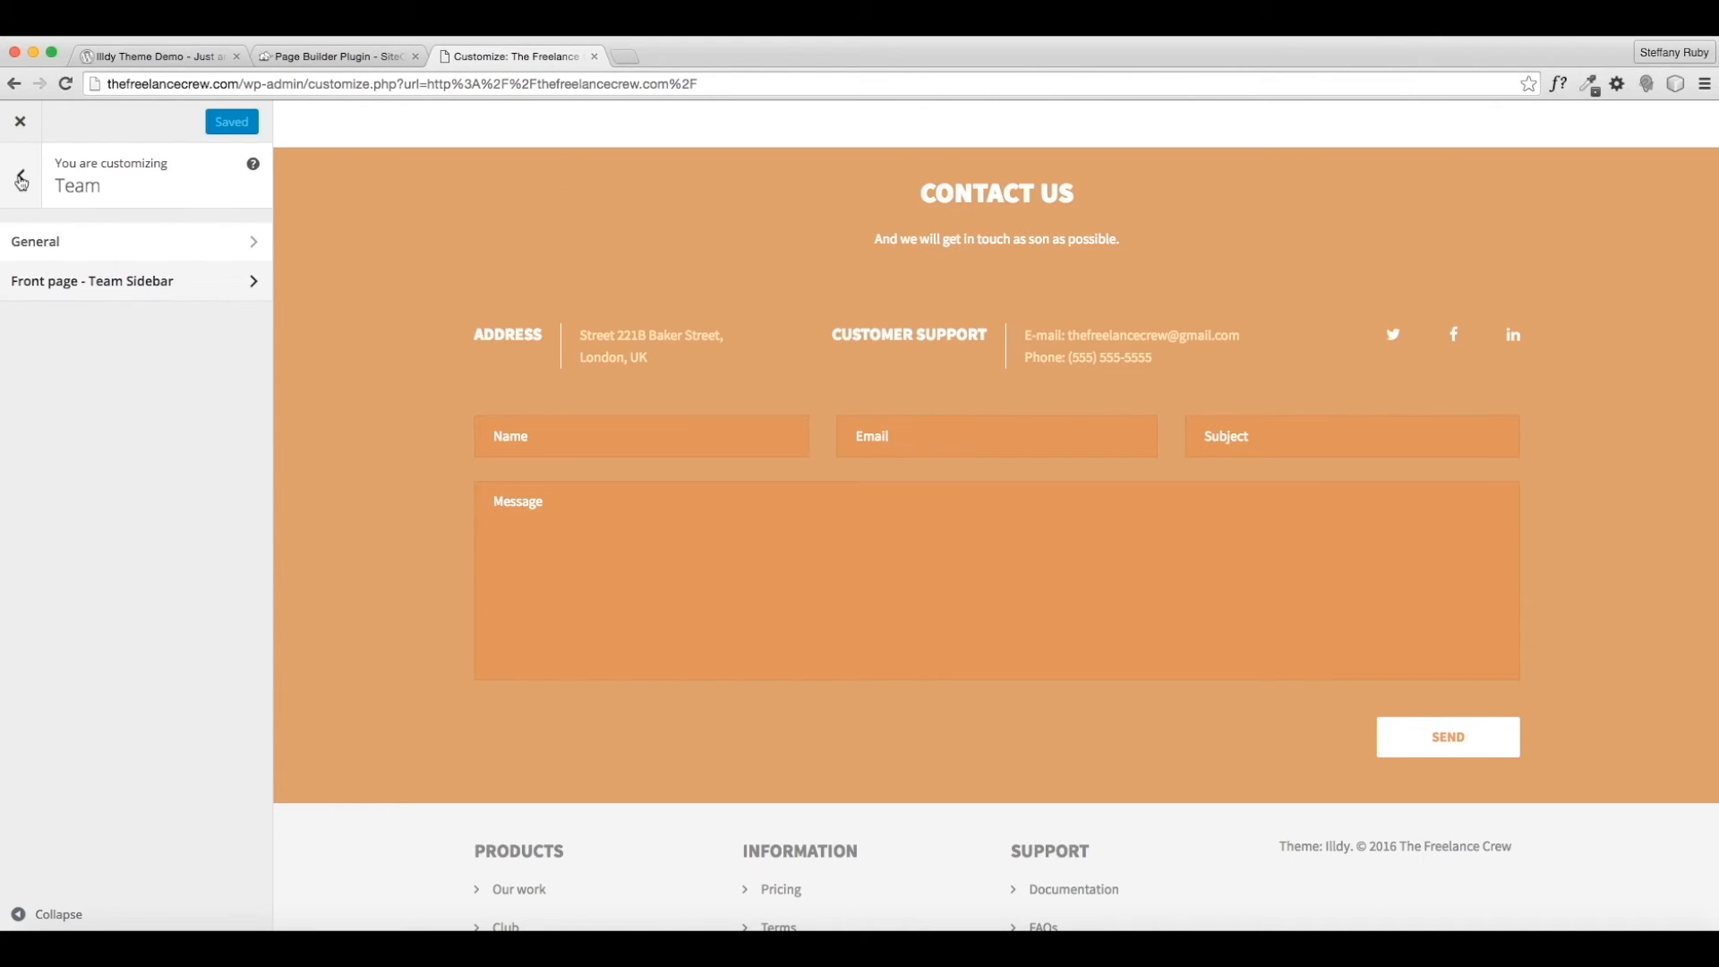
pyautogui.click(22, 177)
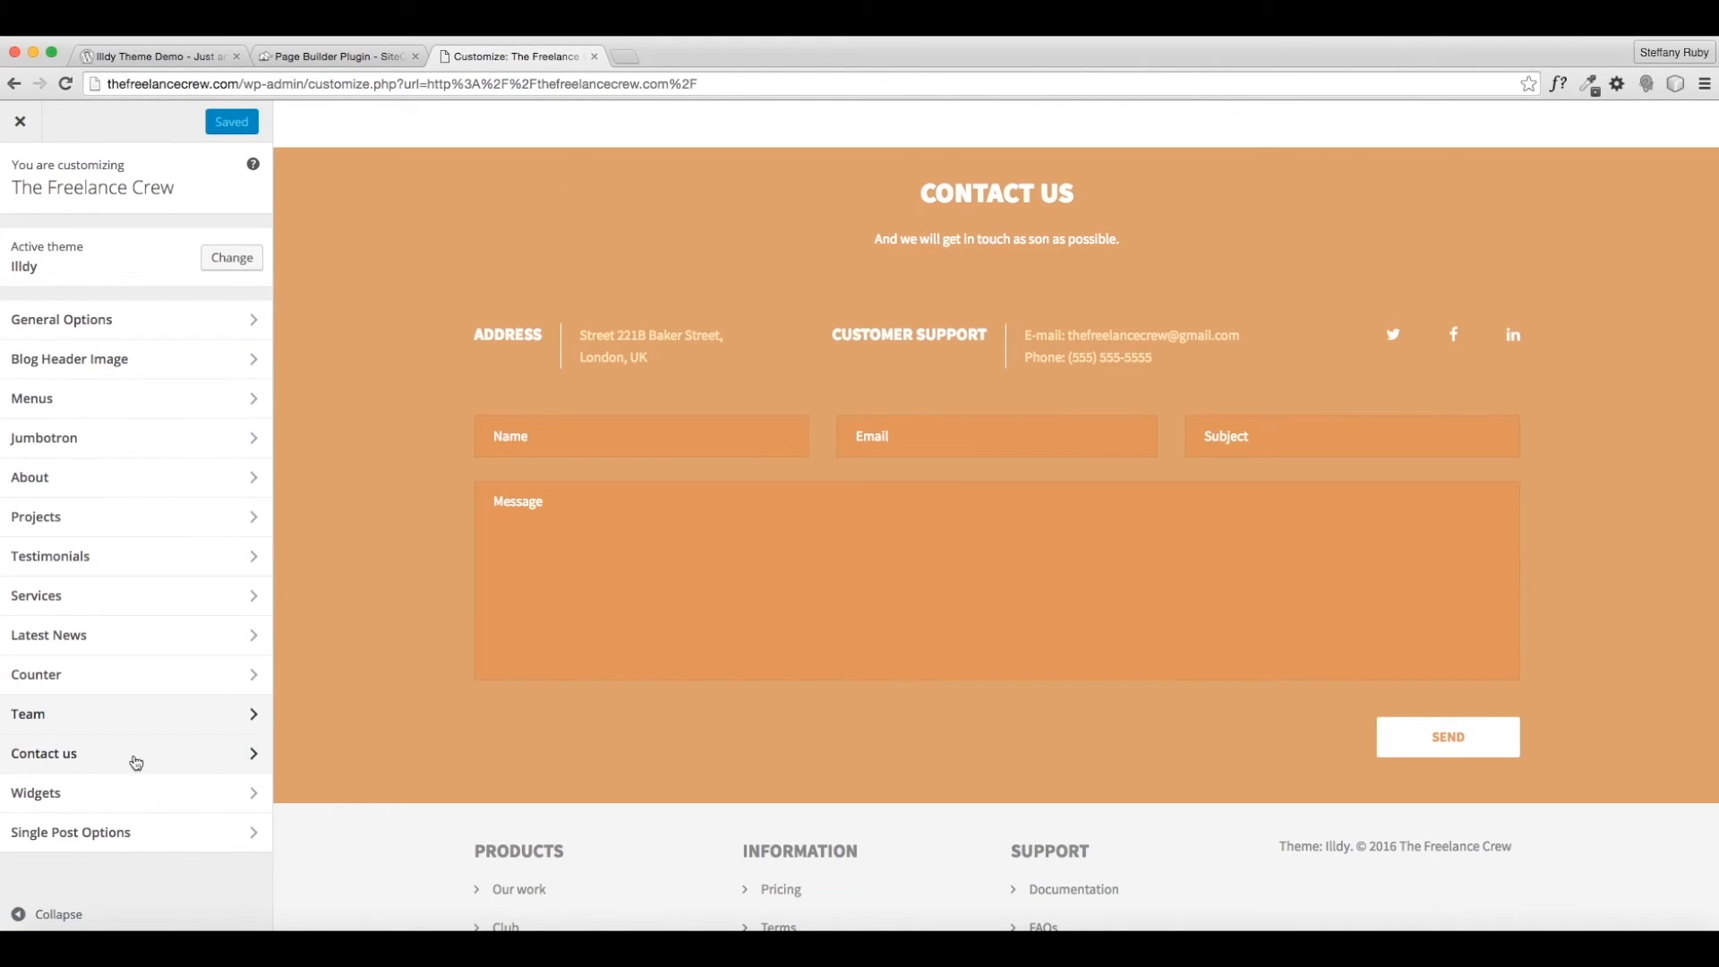
pyautogui.click(69, 754)
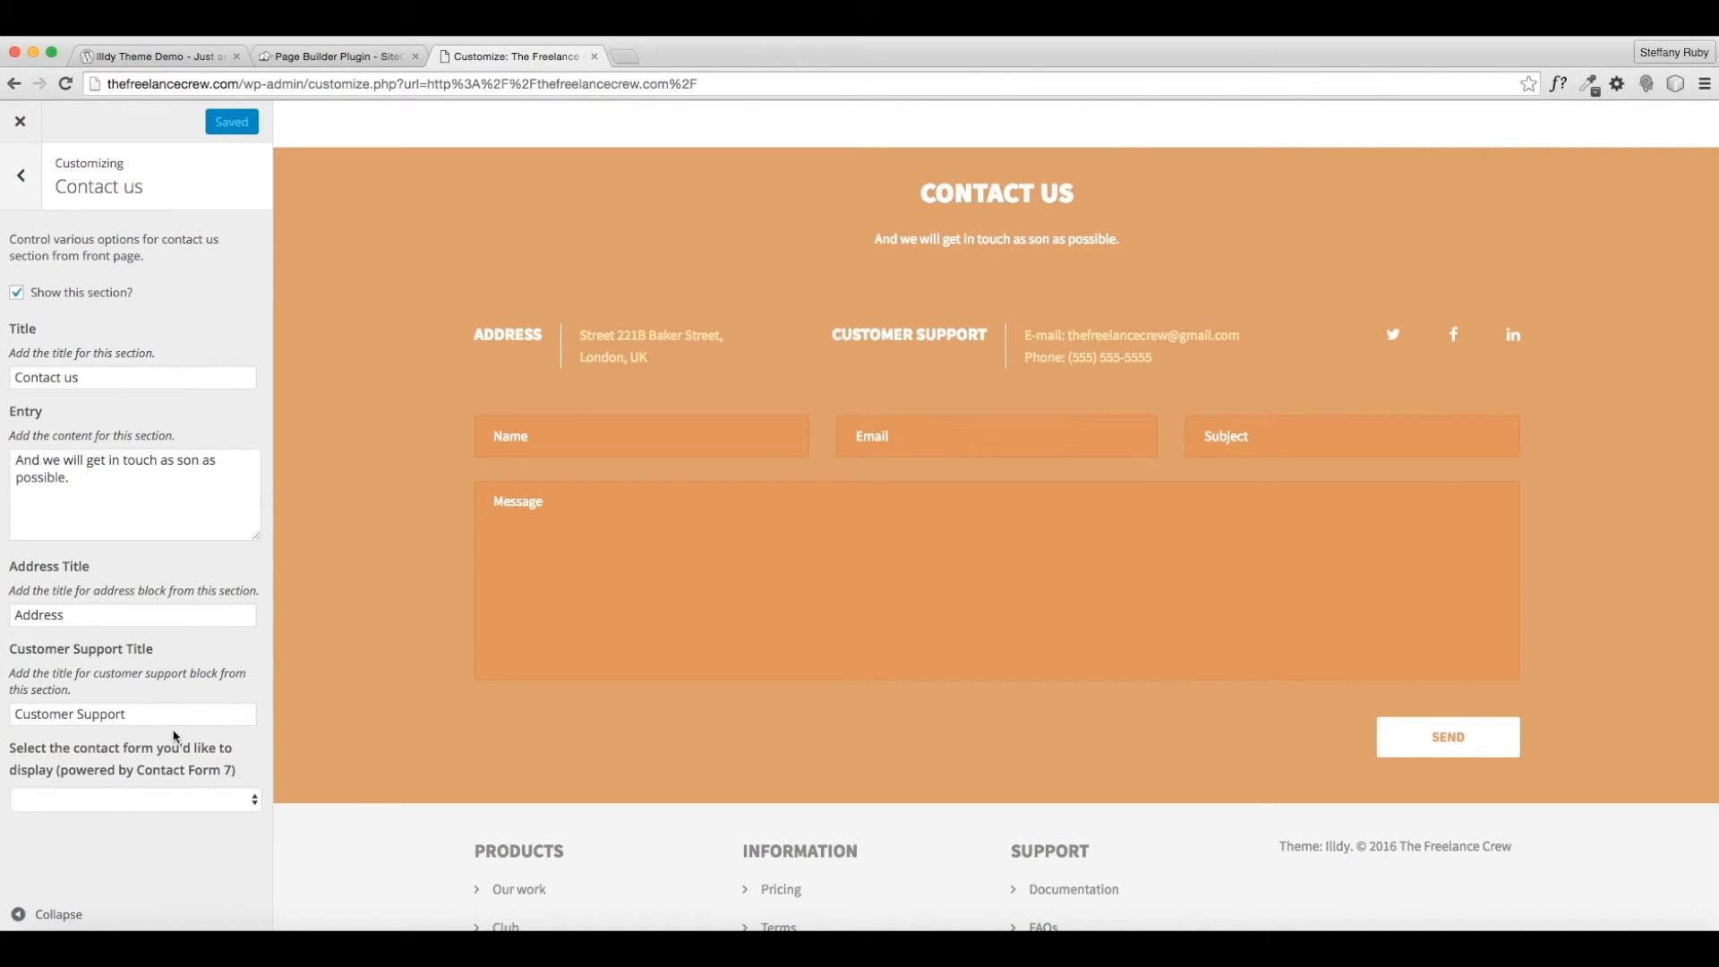
# Check which Contact Form 7 forms can be selected for the Contact us section.
pyautogui.click(134, 800)
pyautogui.click(111, 819)
pyautogui.moveTo(137, 770); pyautogui.dragTo(214, 773)
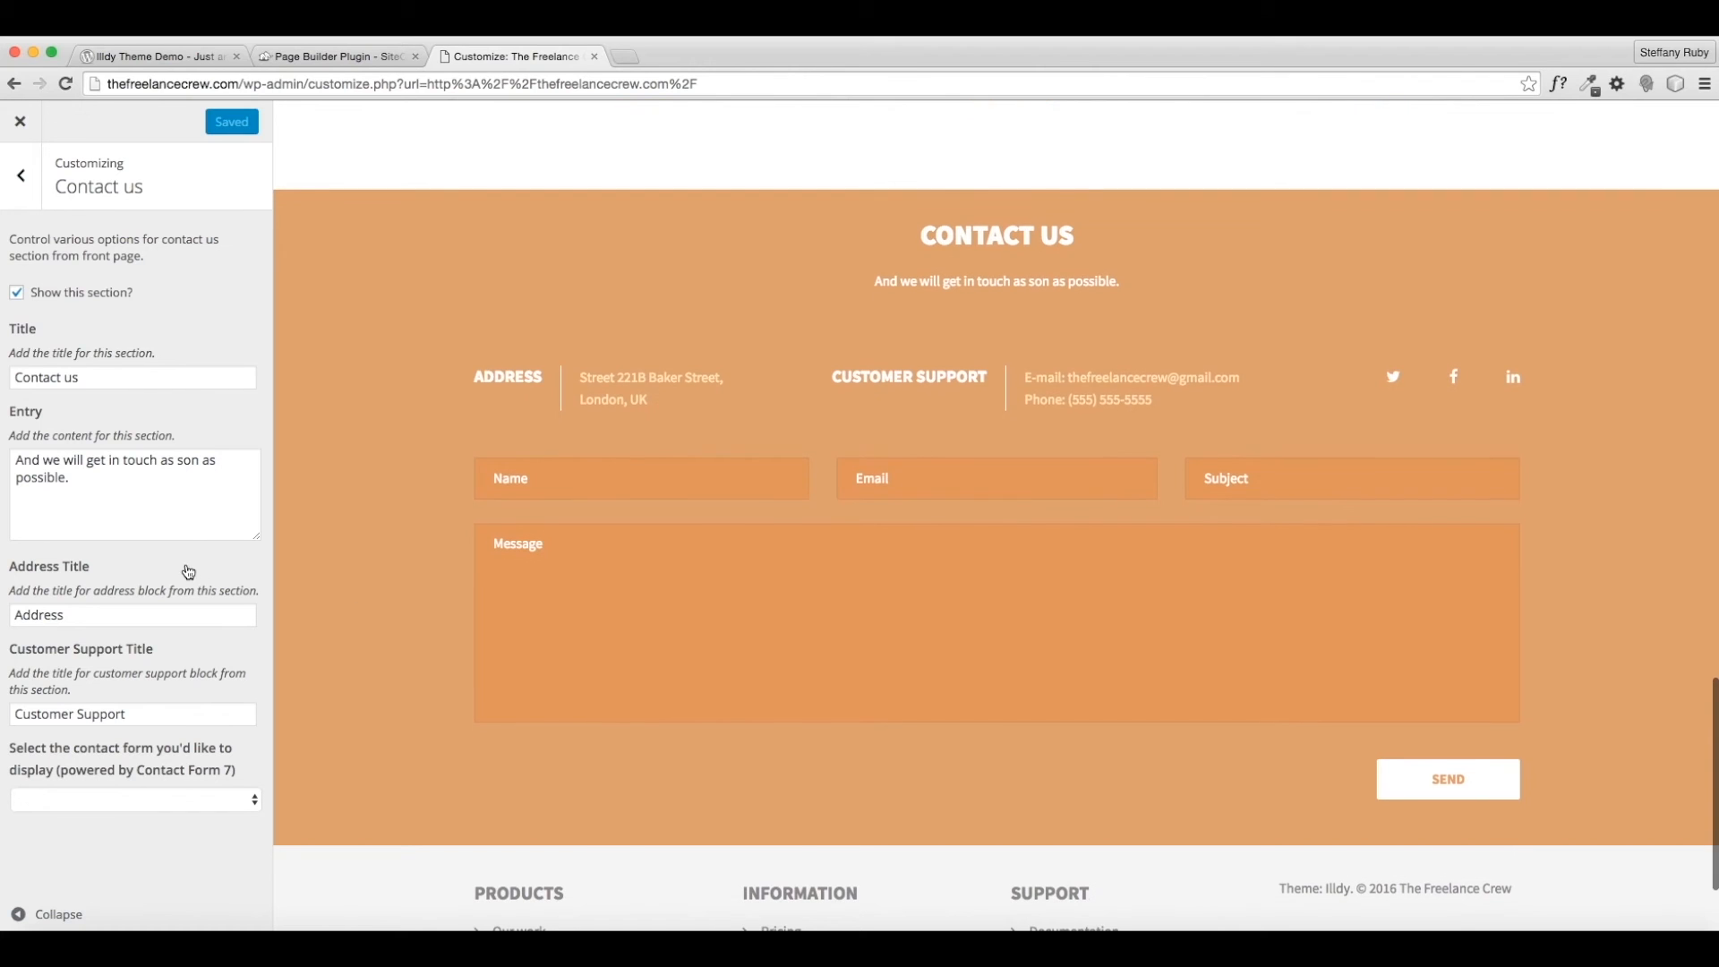
# Hide the Contact us section from the front page and review the page preview.
pyautogui.click(18, 293)
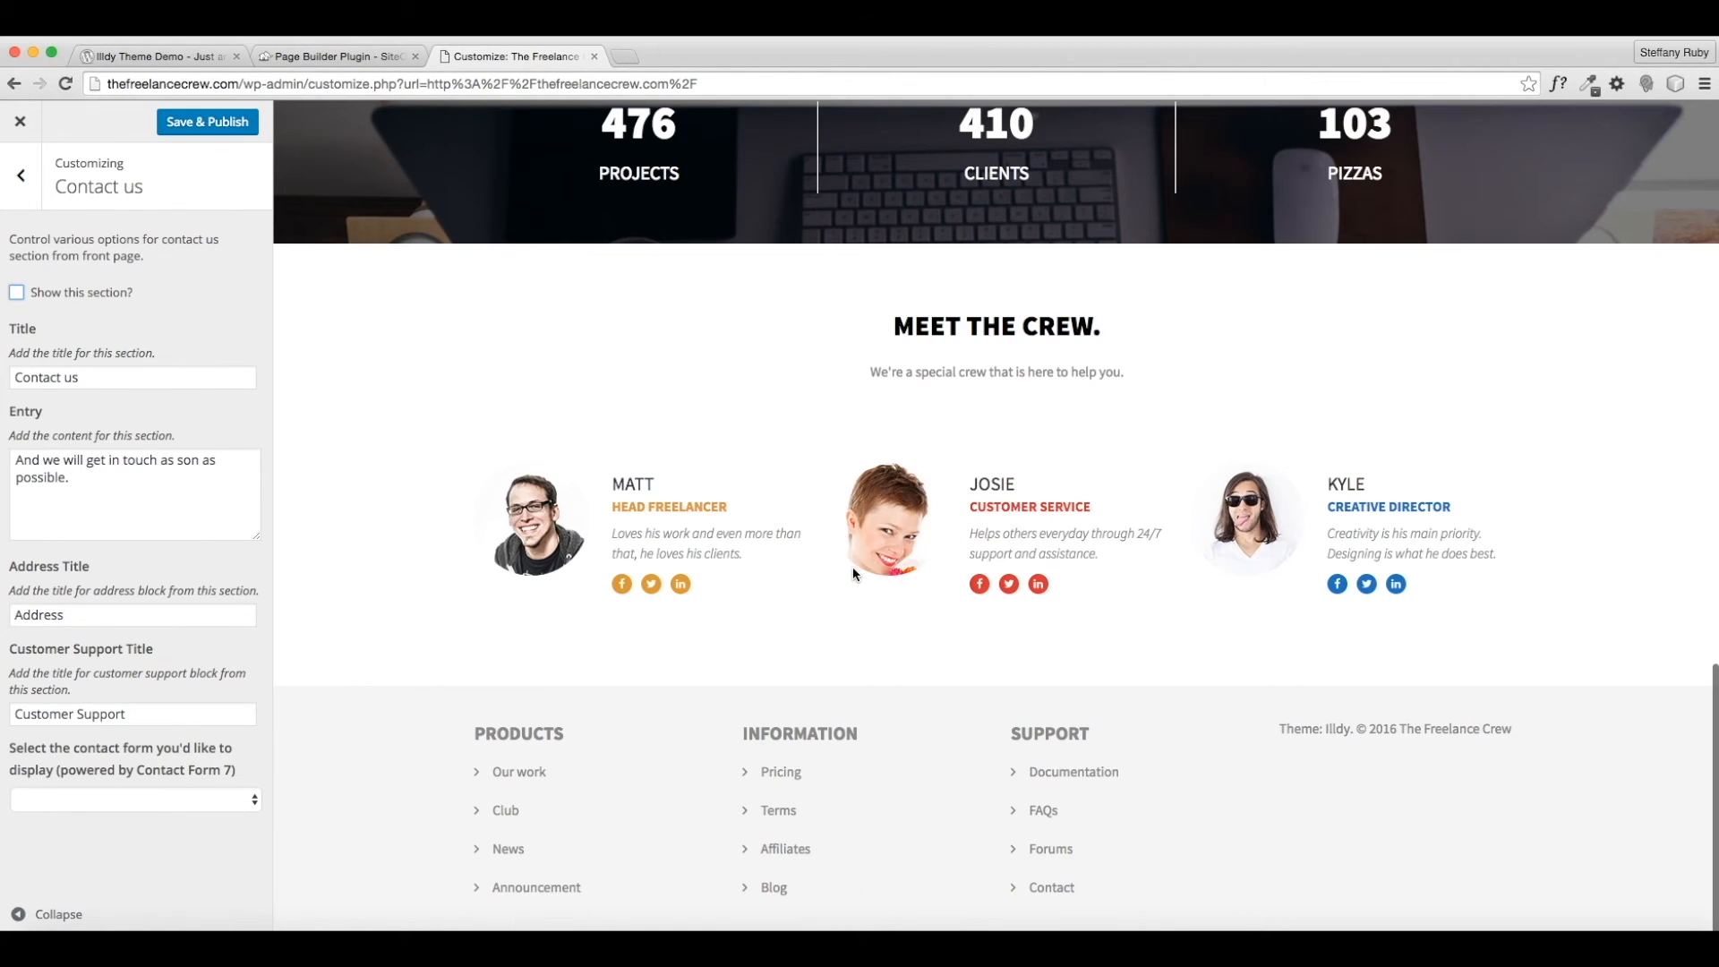
pyautogui.scroll(20, 853, 568)
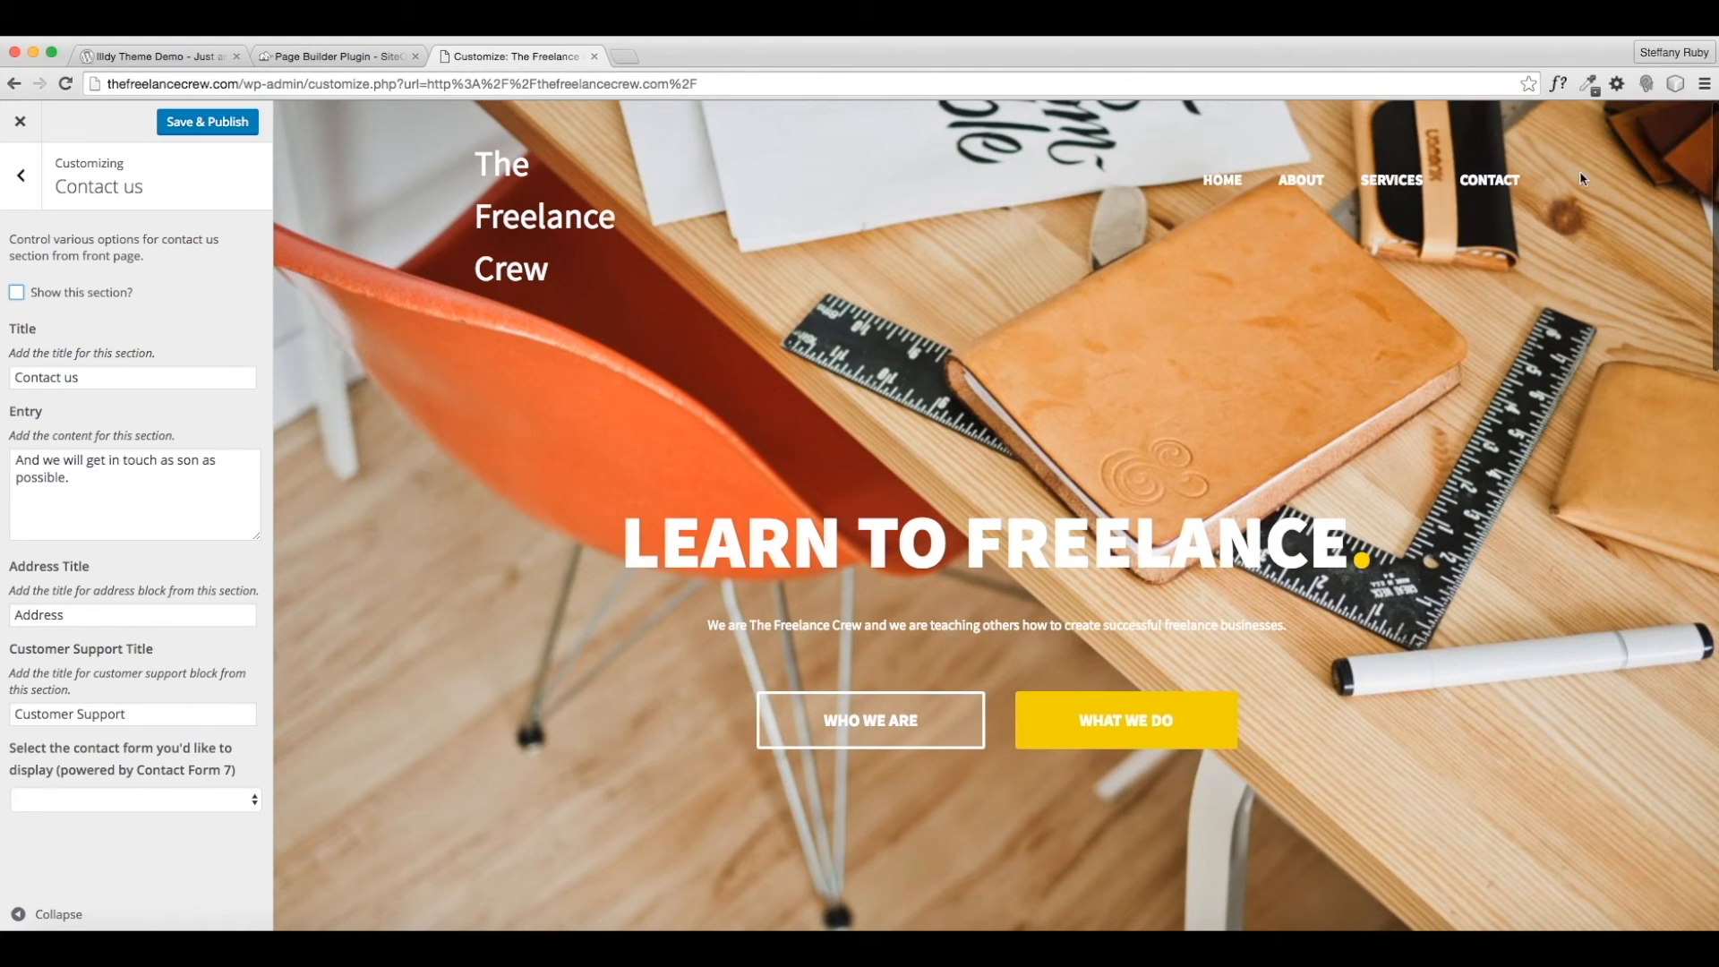
pyautogui.scroll(-15, 948, 541)
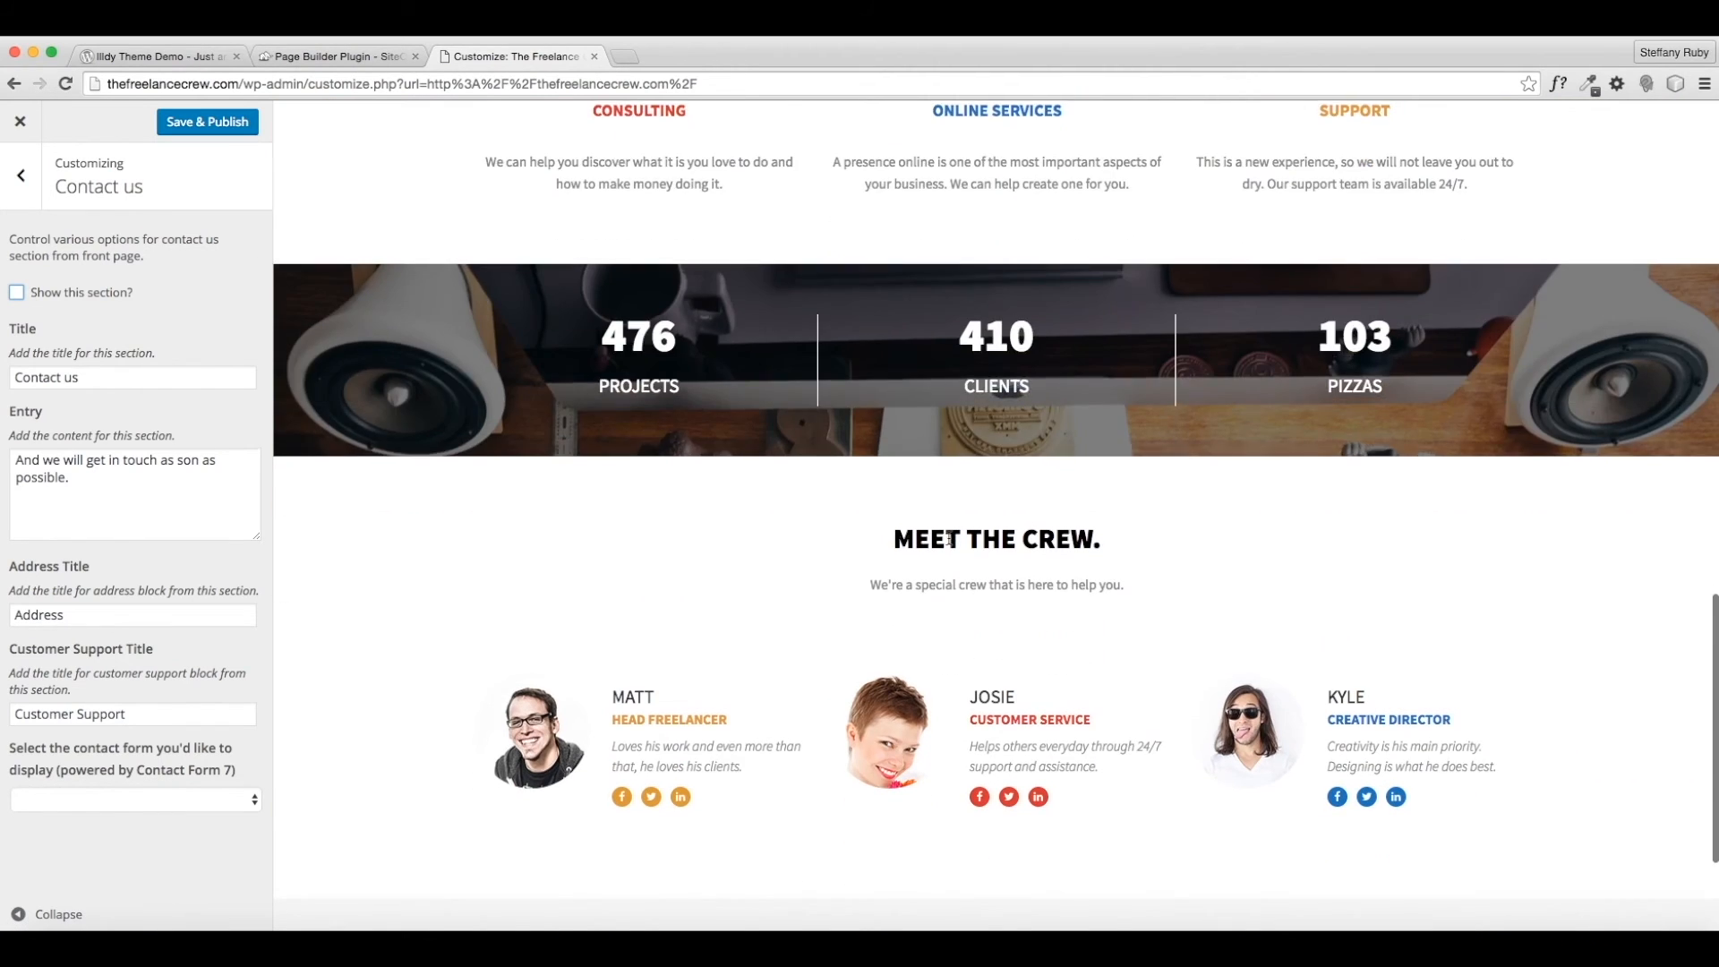
pyautogui.scroll(-3, 950, 539)
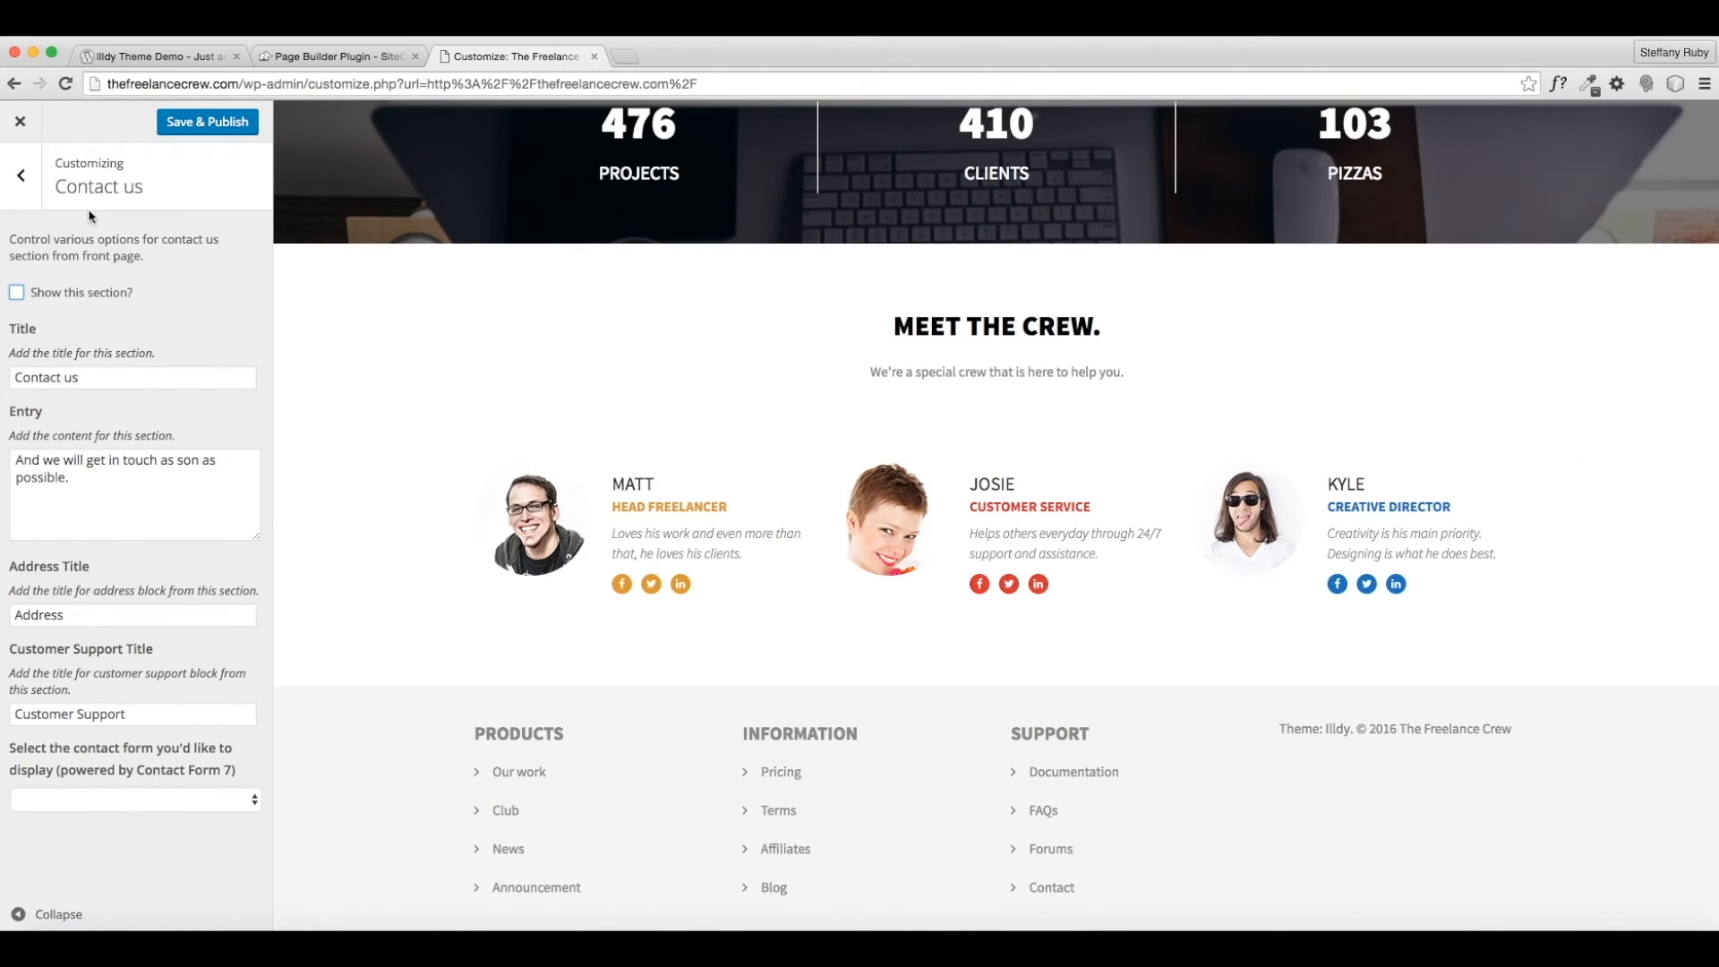
# Open the site's Widgets settings and look into one of the footer sidebars.
pyautogui.click(18, 184)
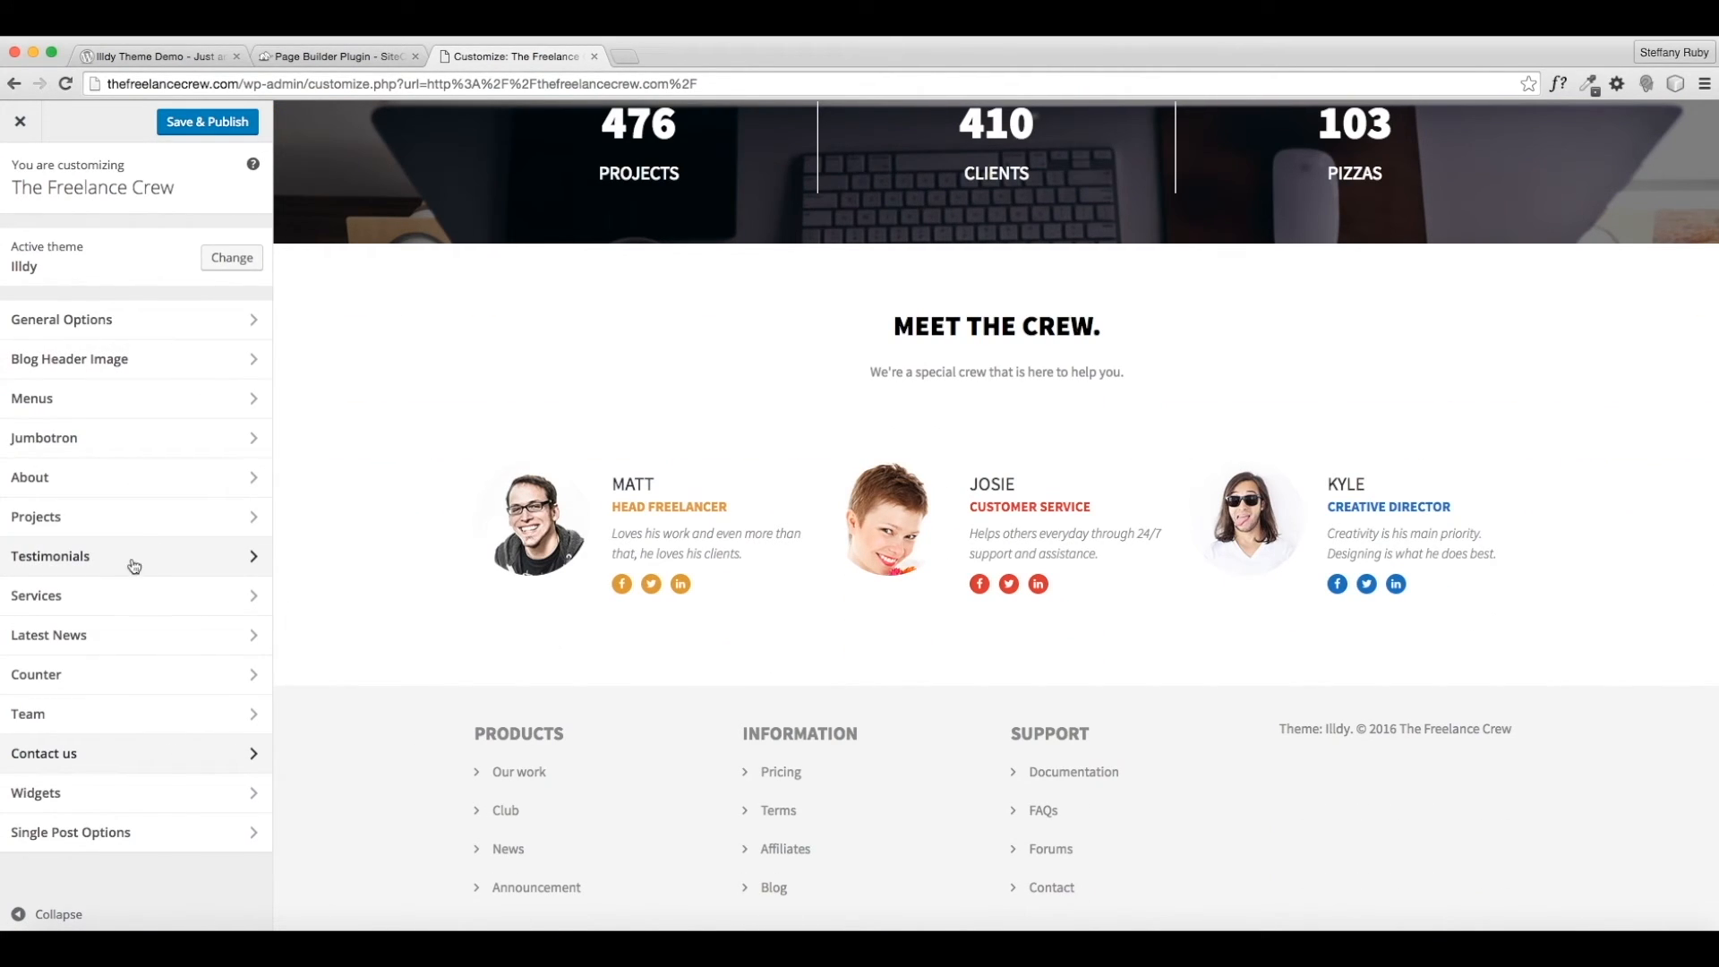
pyautogui.click(77, 793)
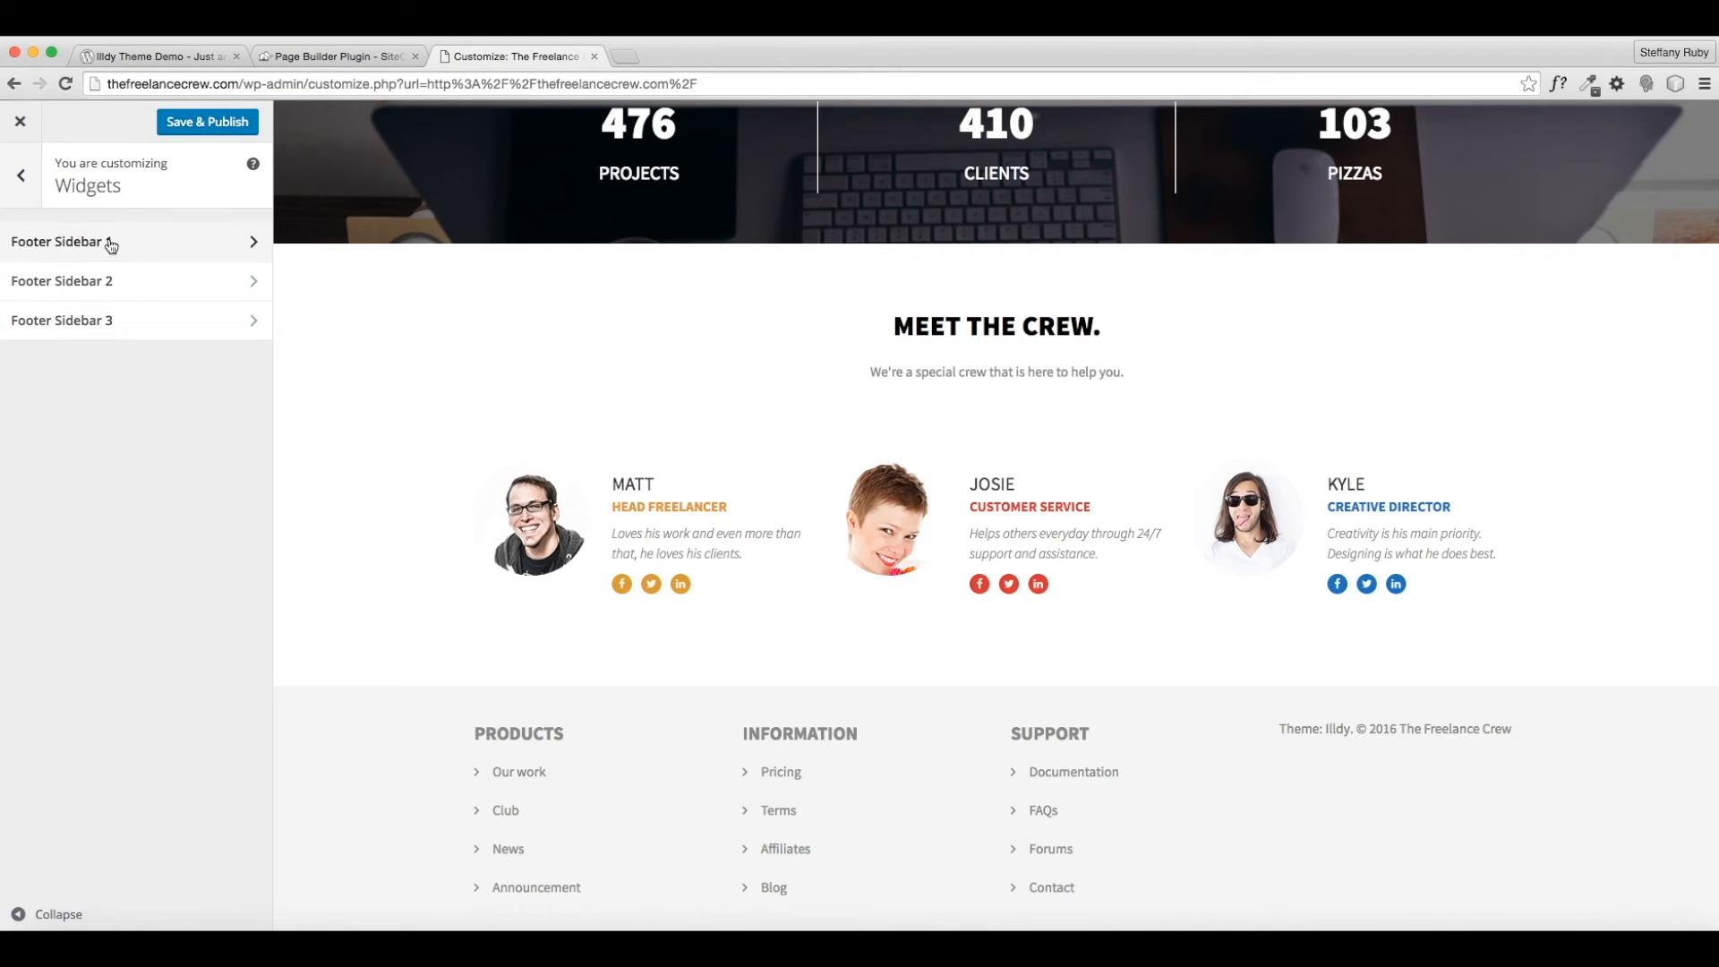
pyautogui.click(98, 283)
pyautogui.click(21, 207)
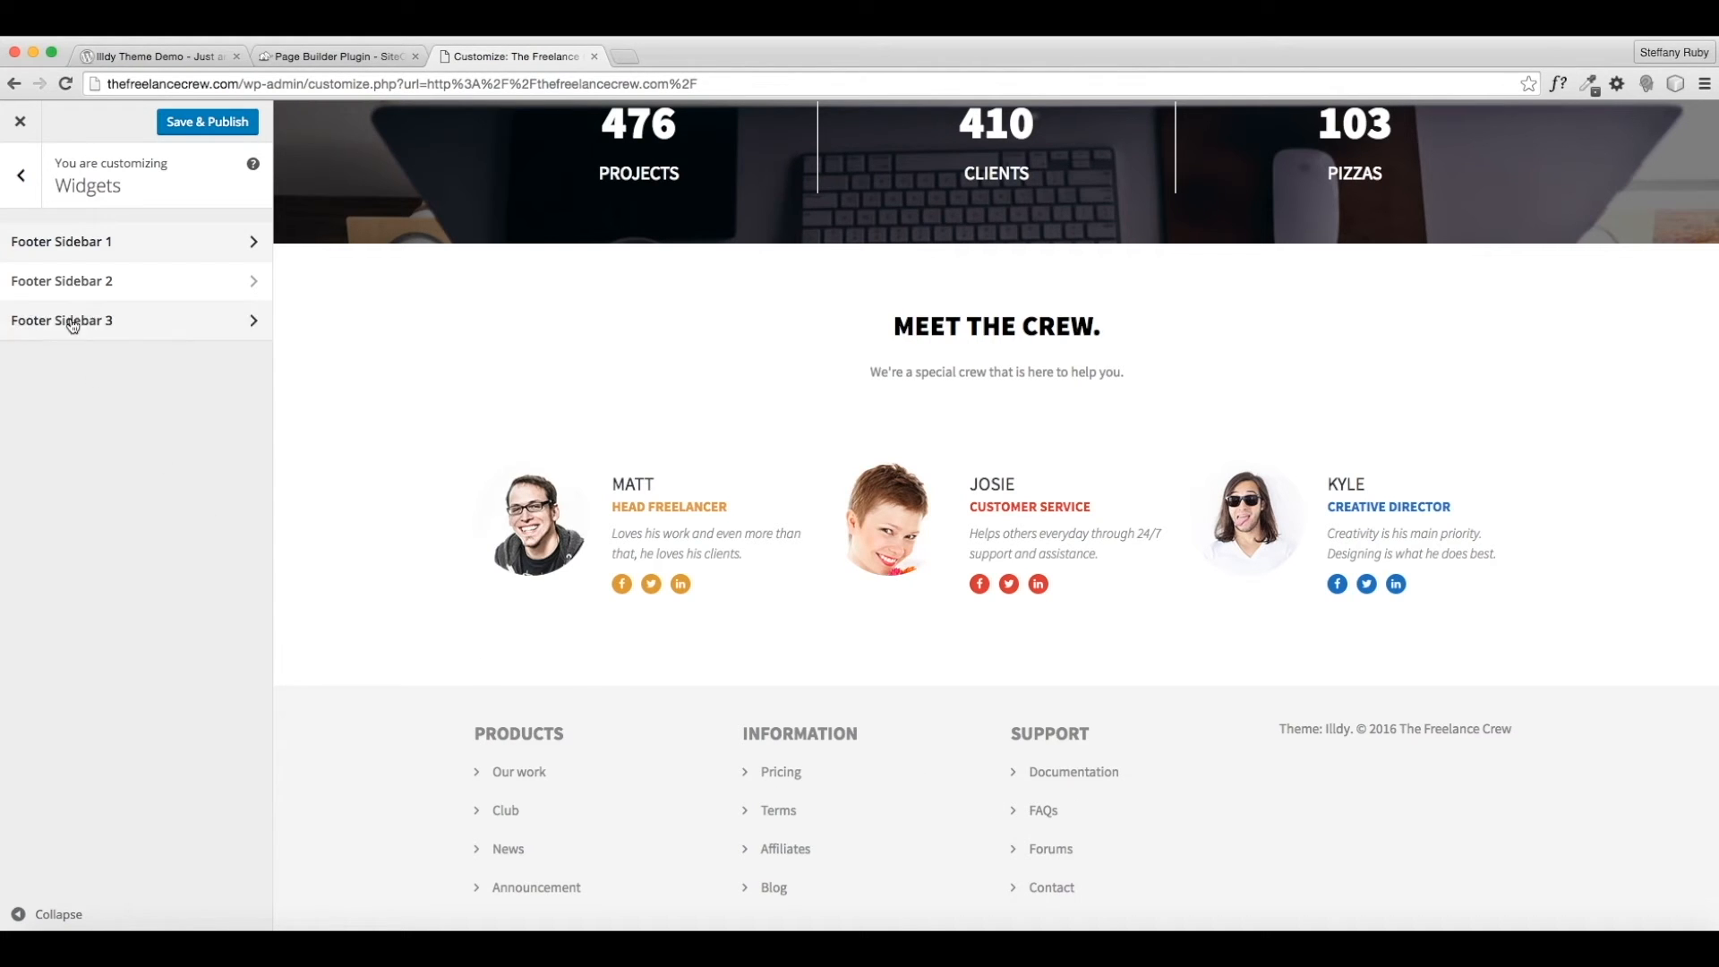
# Add a Custom Menu widget to Footer Sidebar 1.
pyautogui.click(52, 244)
pyautogui.click(188, 293)
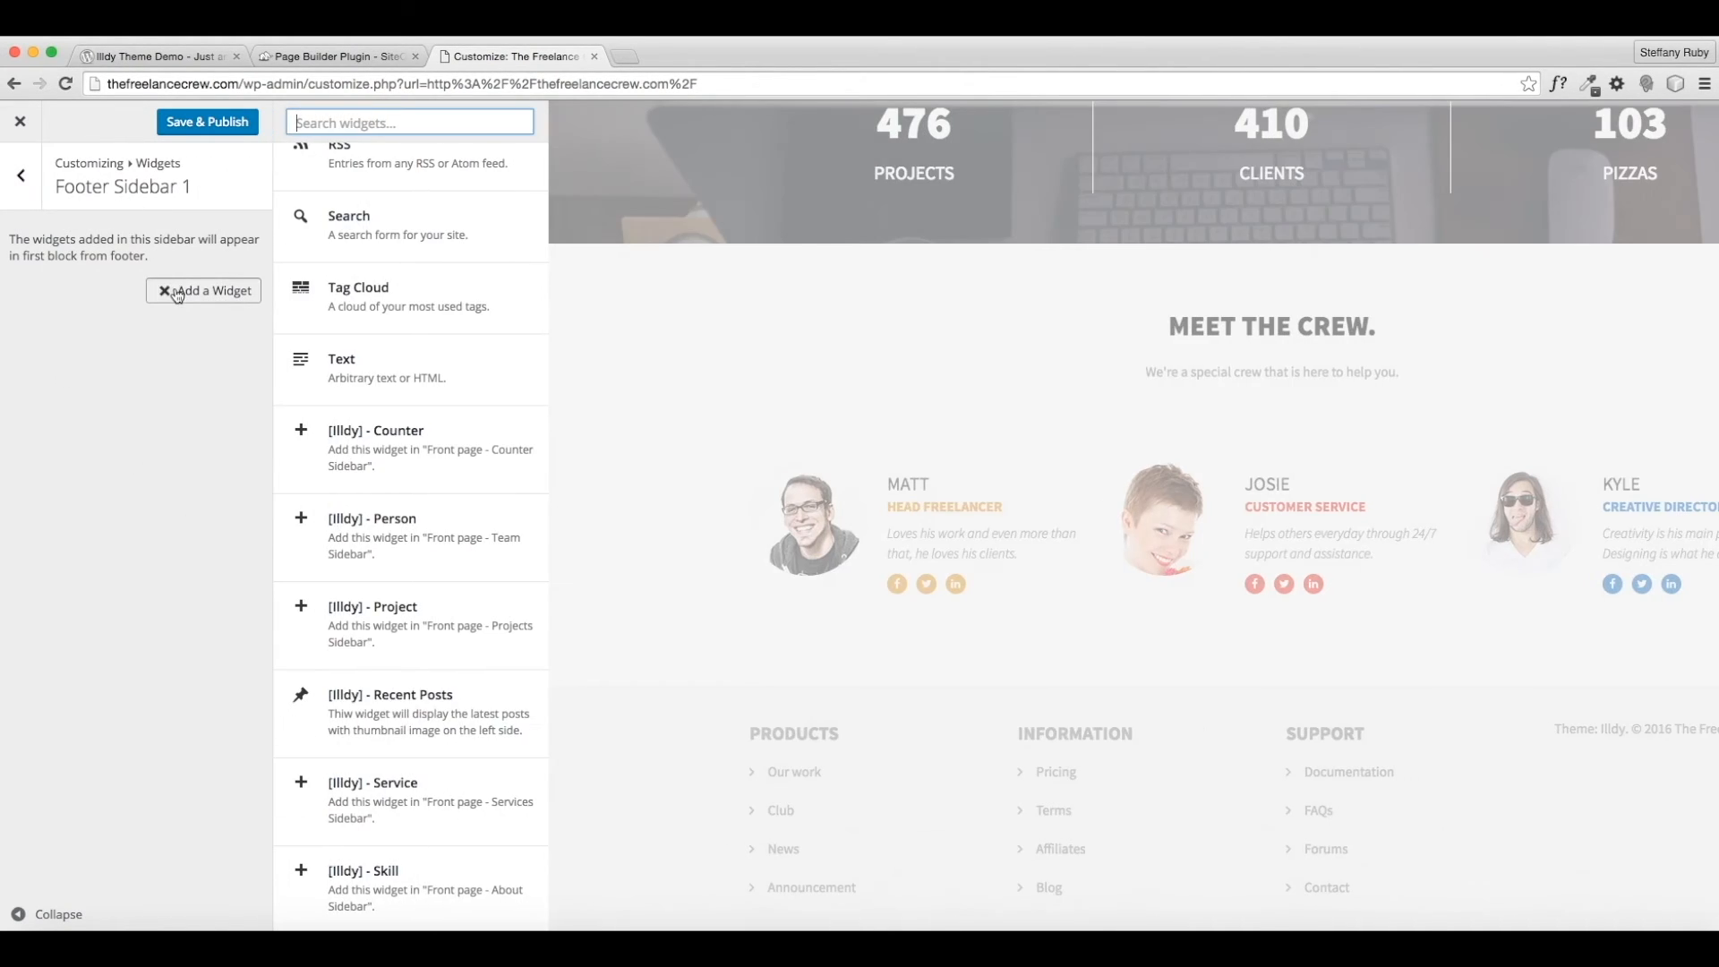
pyautogui.scroll(8, 372, 453)
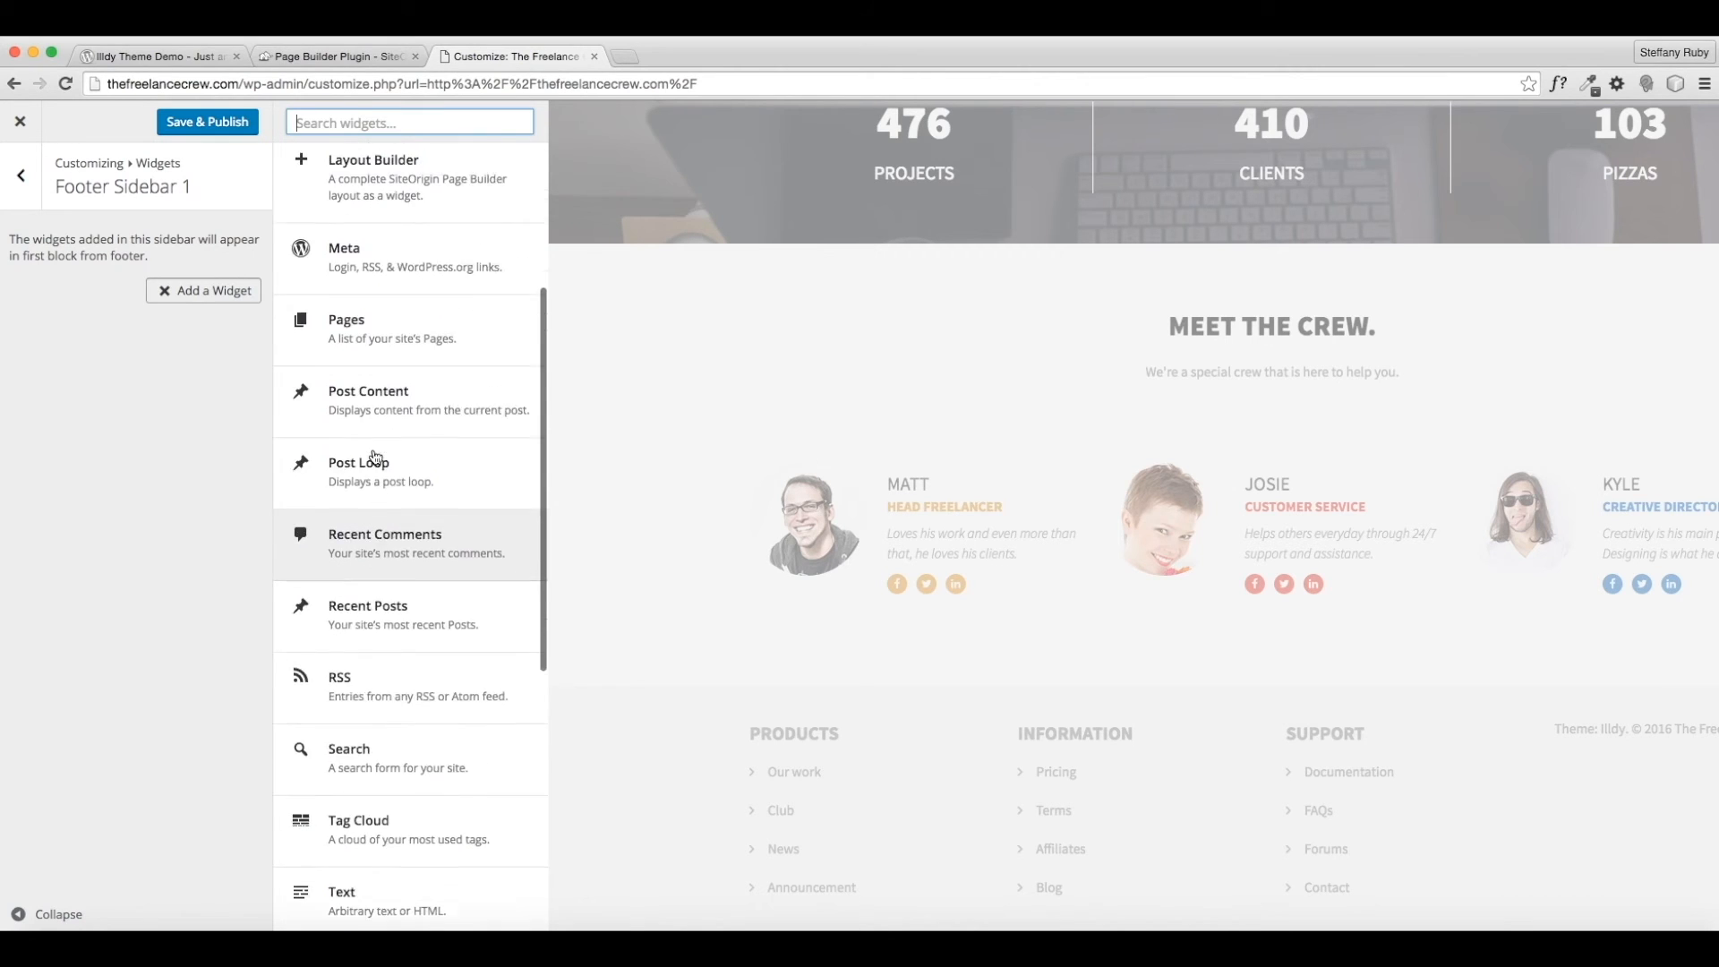
pyautogui.scroll(2, 375, 457)
pyautogui.scroll(-7, 346, 716)
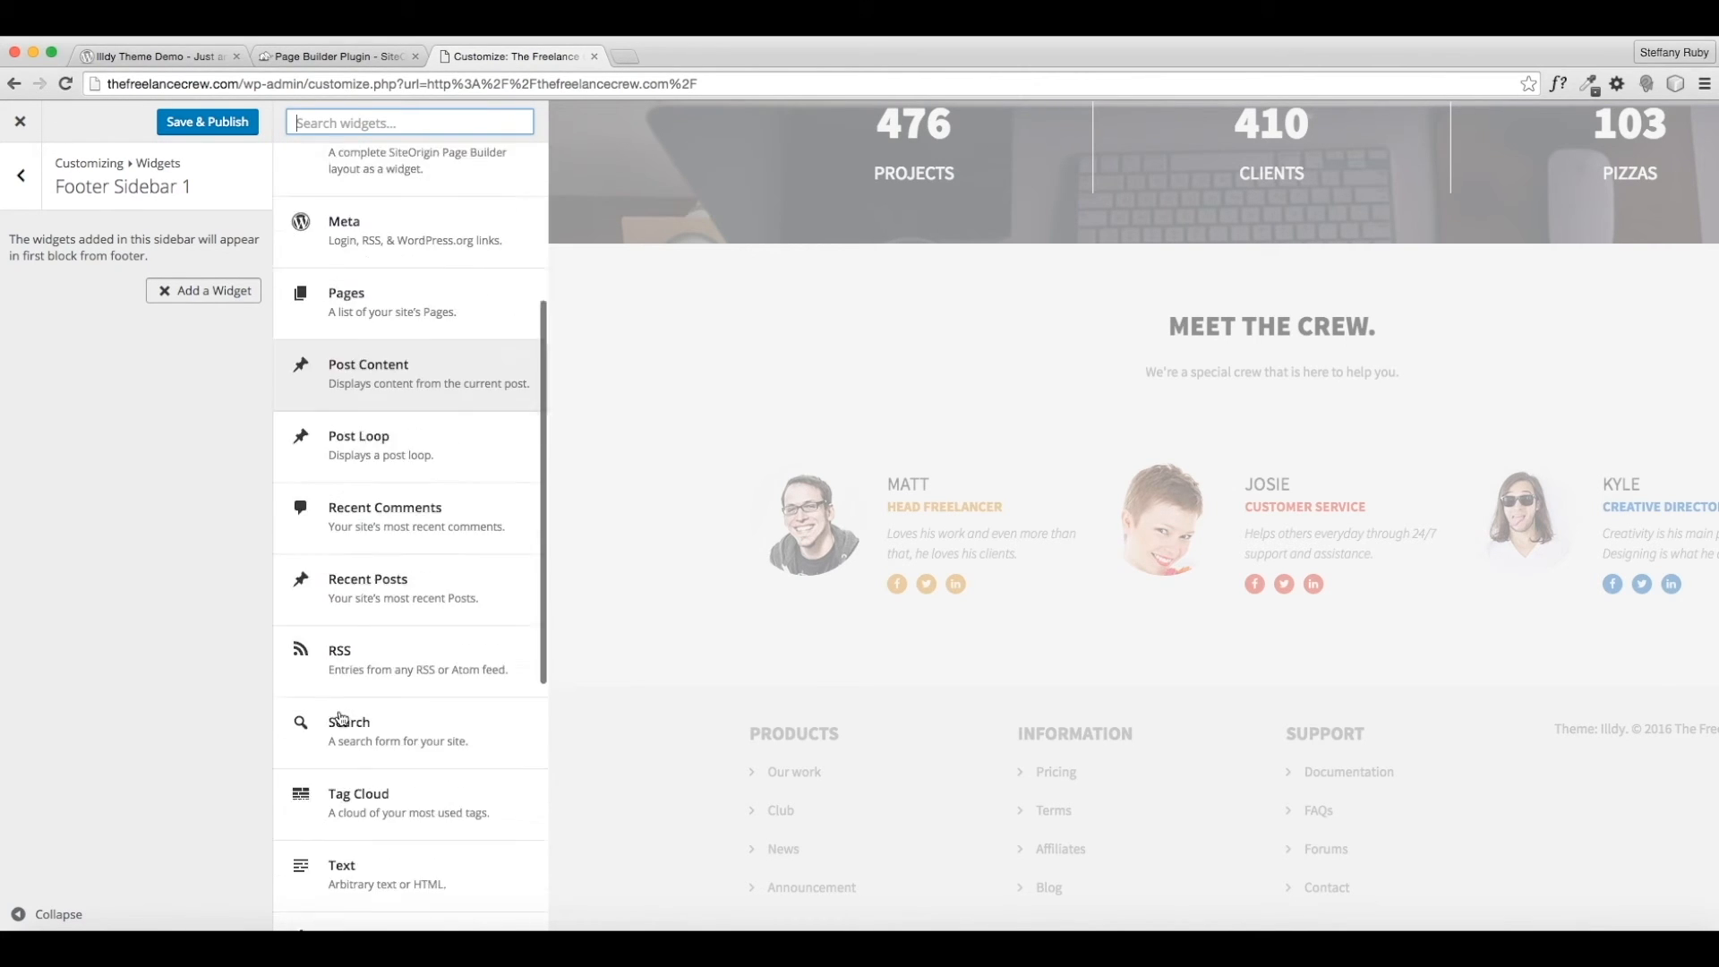
pyautogui.scroll(-4, 341, 719)
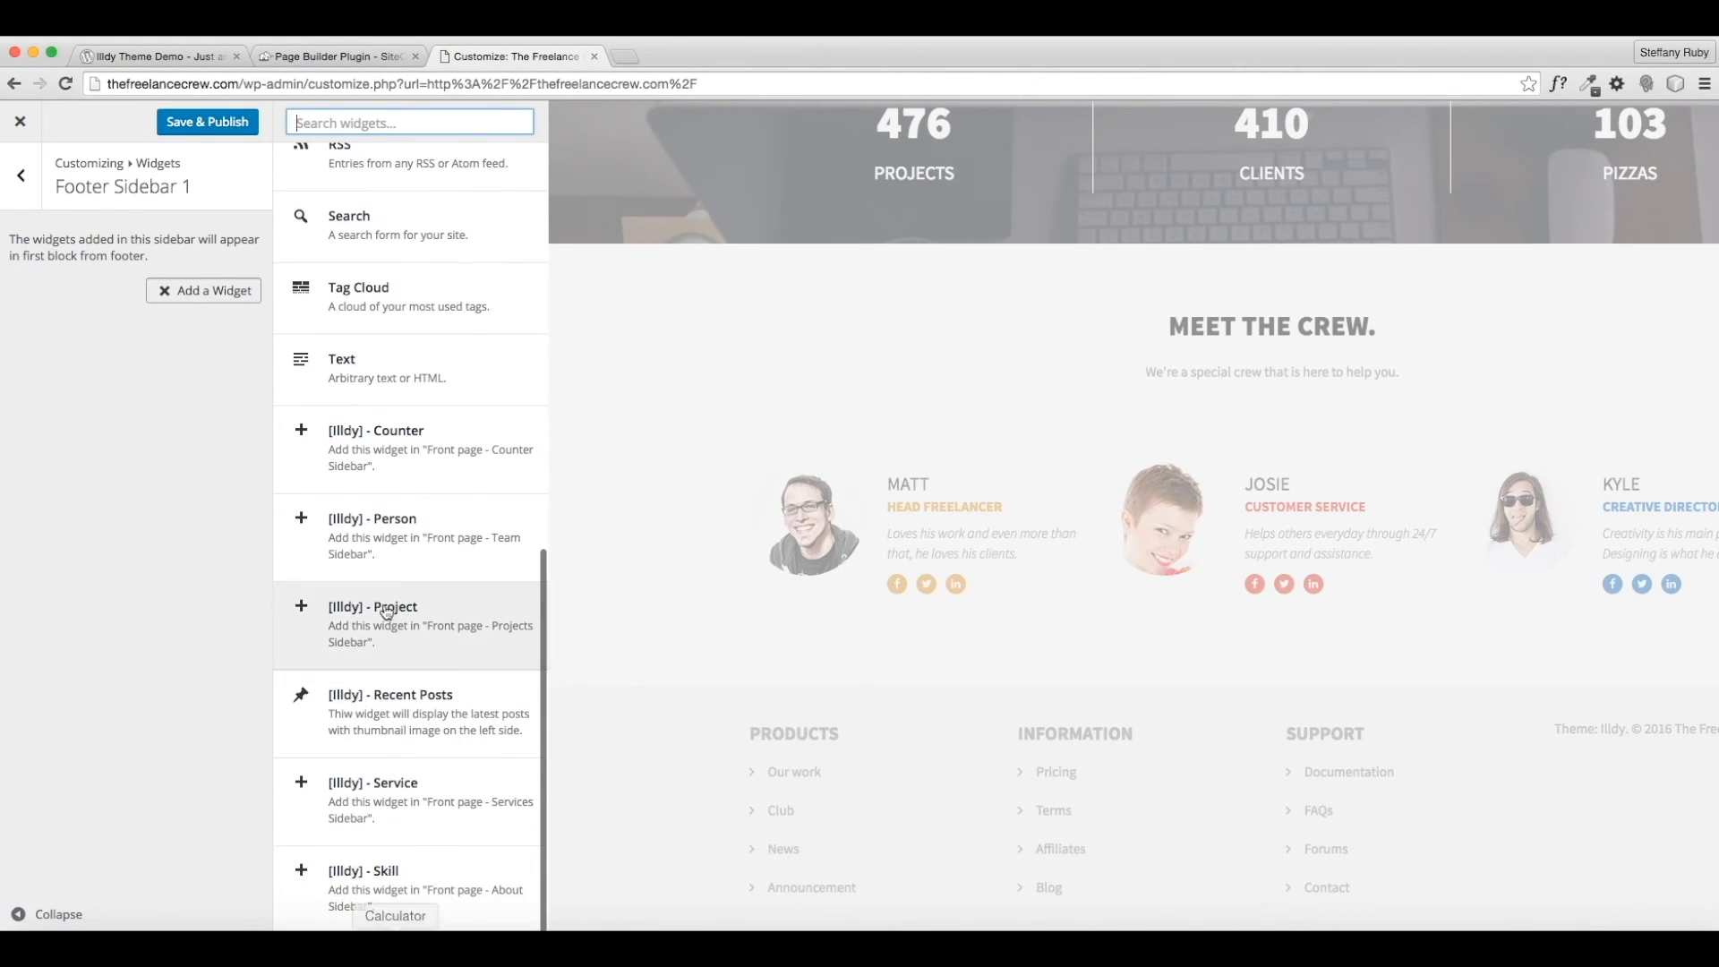
pyautogui.scroll(3, 385, 615)
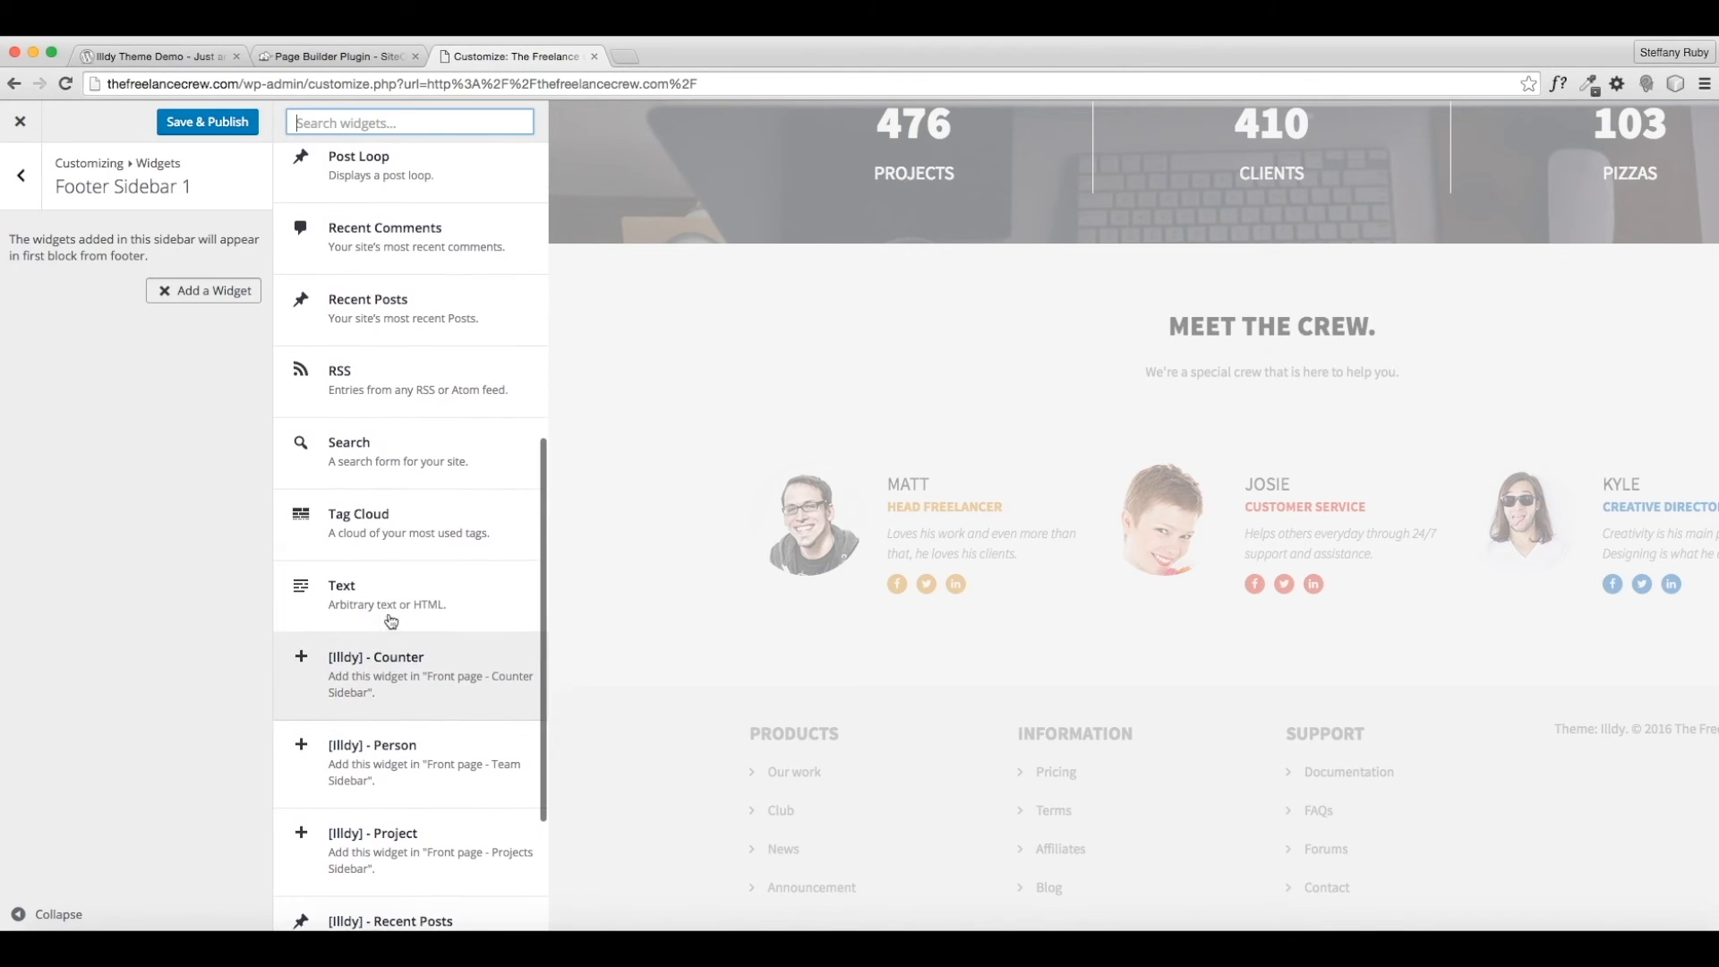
pyautogui.scroll(5, 388, 611)
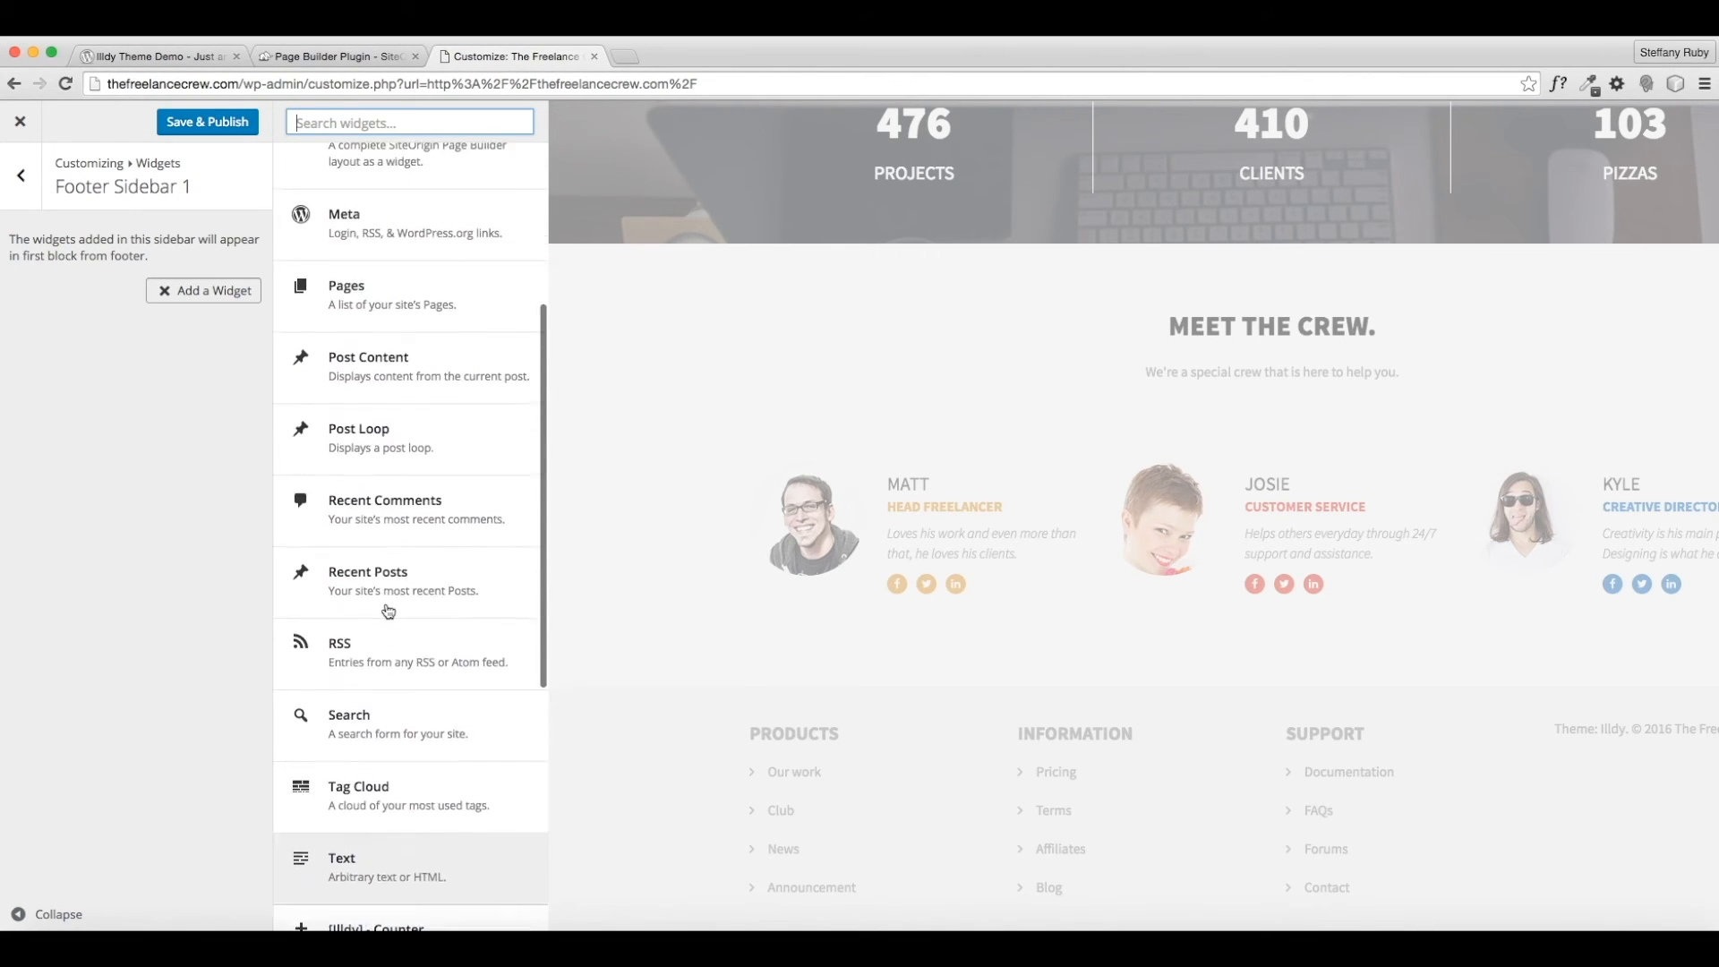
pyautogui.scroll(2, 388, 612)
pyautogui.click(354, 332)
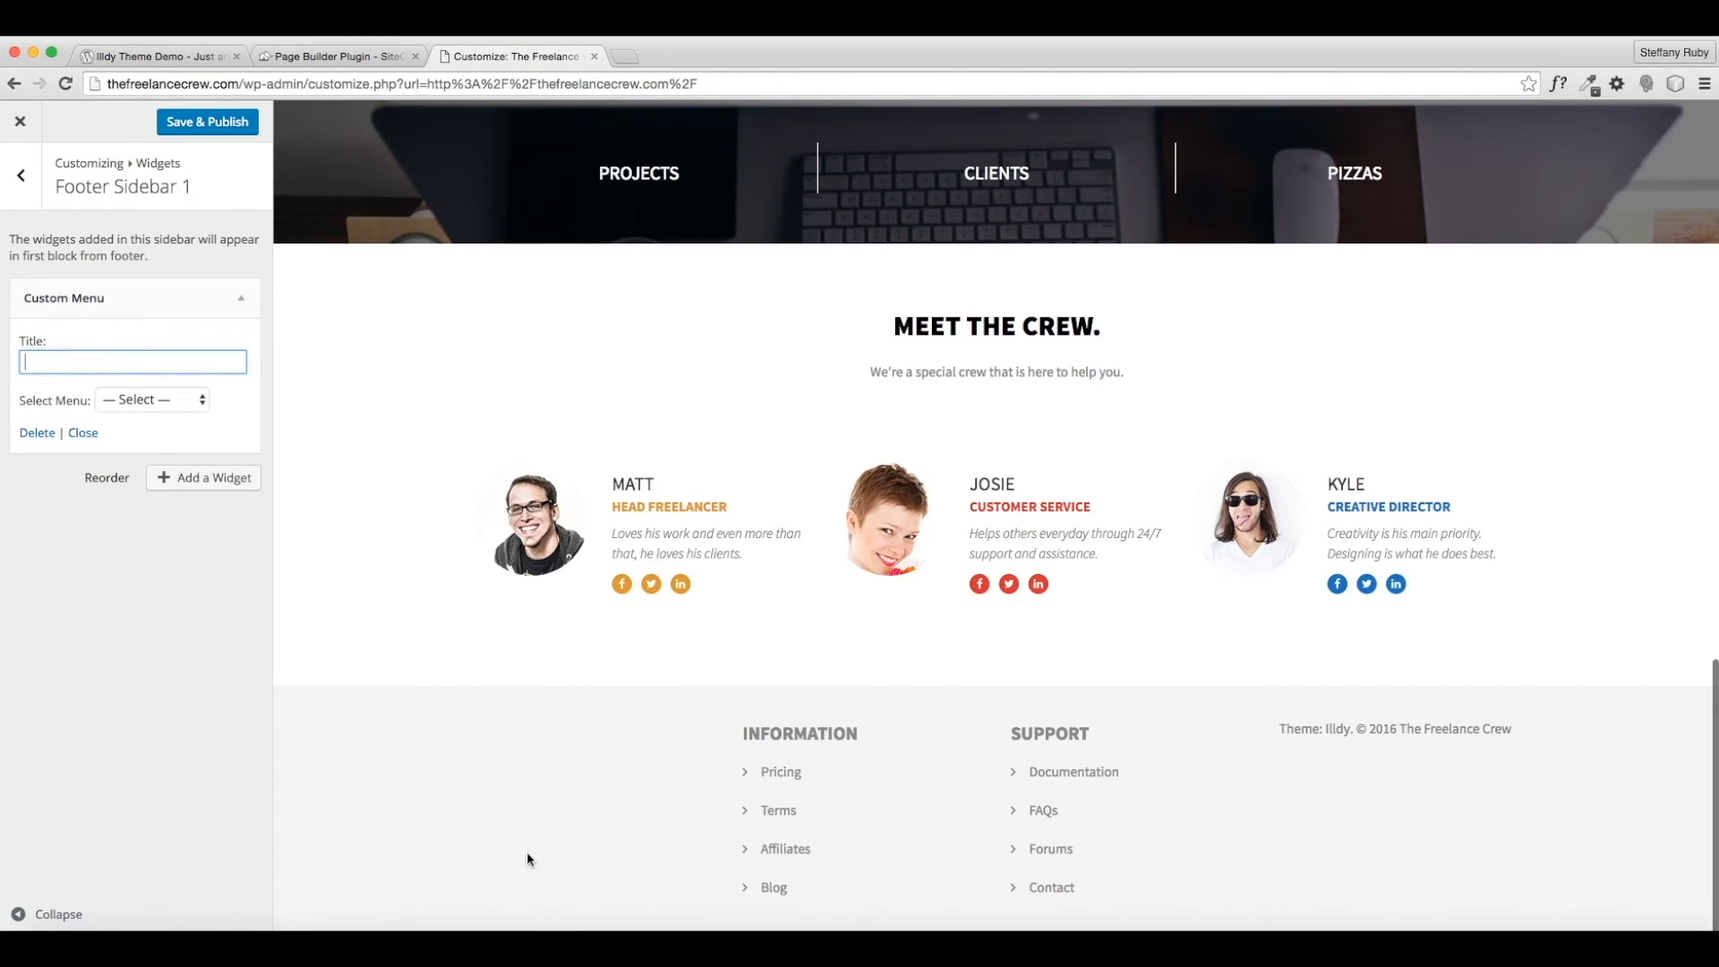
# Assign Menu 1 to the Custom Menu widget and title it PAGES.
pyautogui.click(153, 399)
pyautogui.click(135, 414)
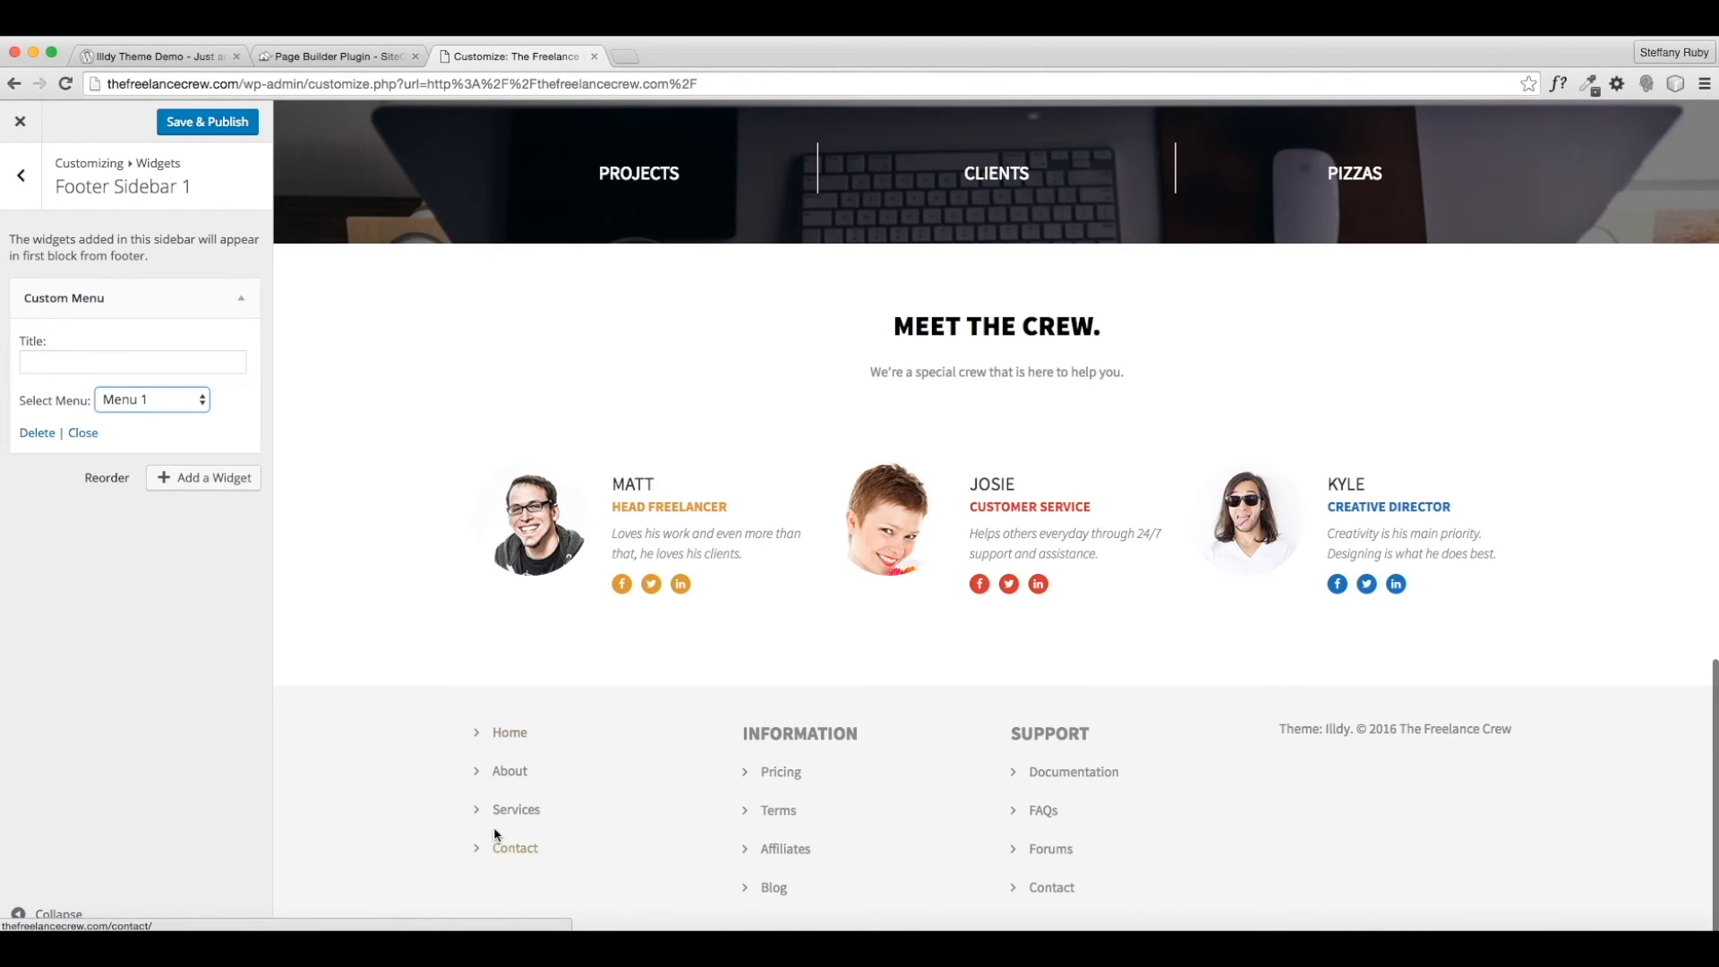
pyautogui.click(176, 364)
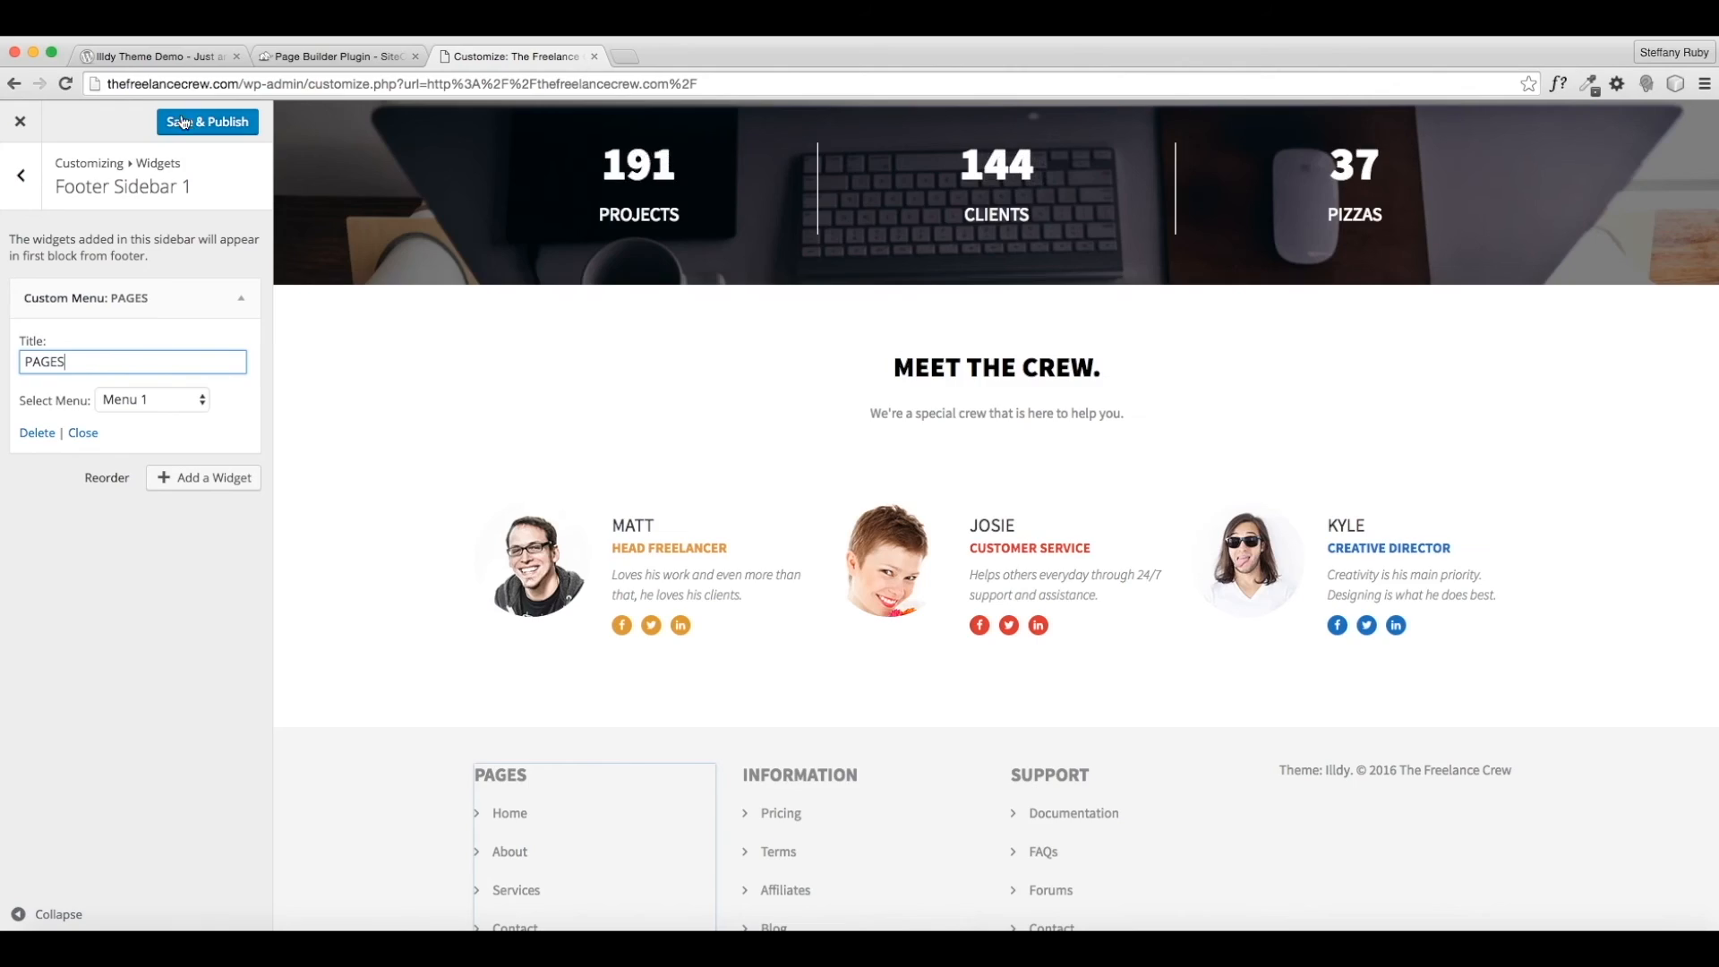
# Publish the changes and open the settings for Footer Sidebar 2.
pyautogui.click(184, 123)
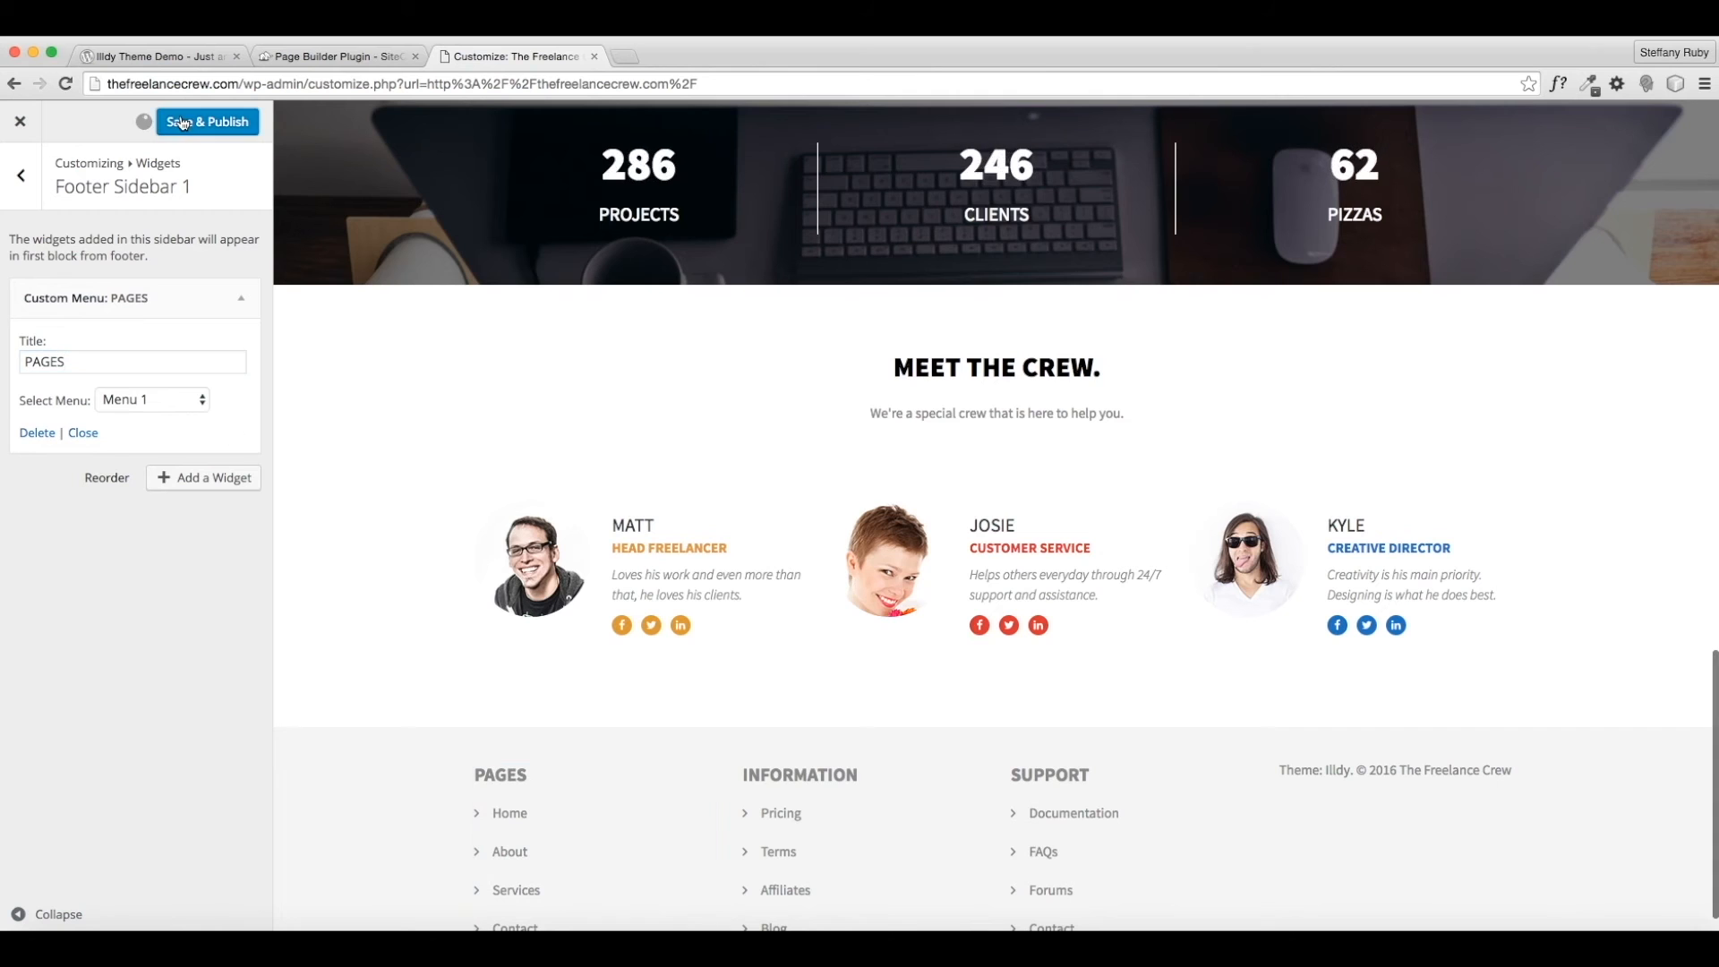
pyautogui.click(22, 201)
pyautogui.click(69, 280)
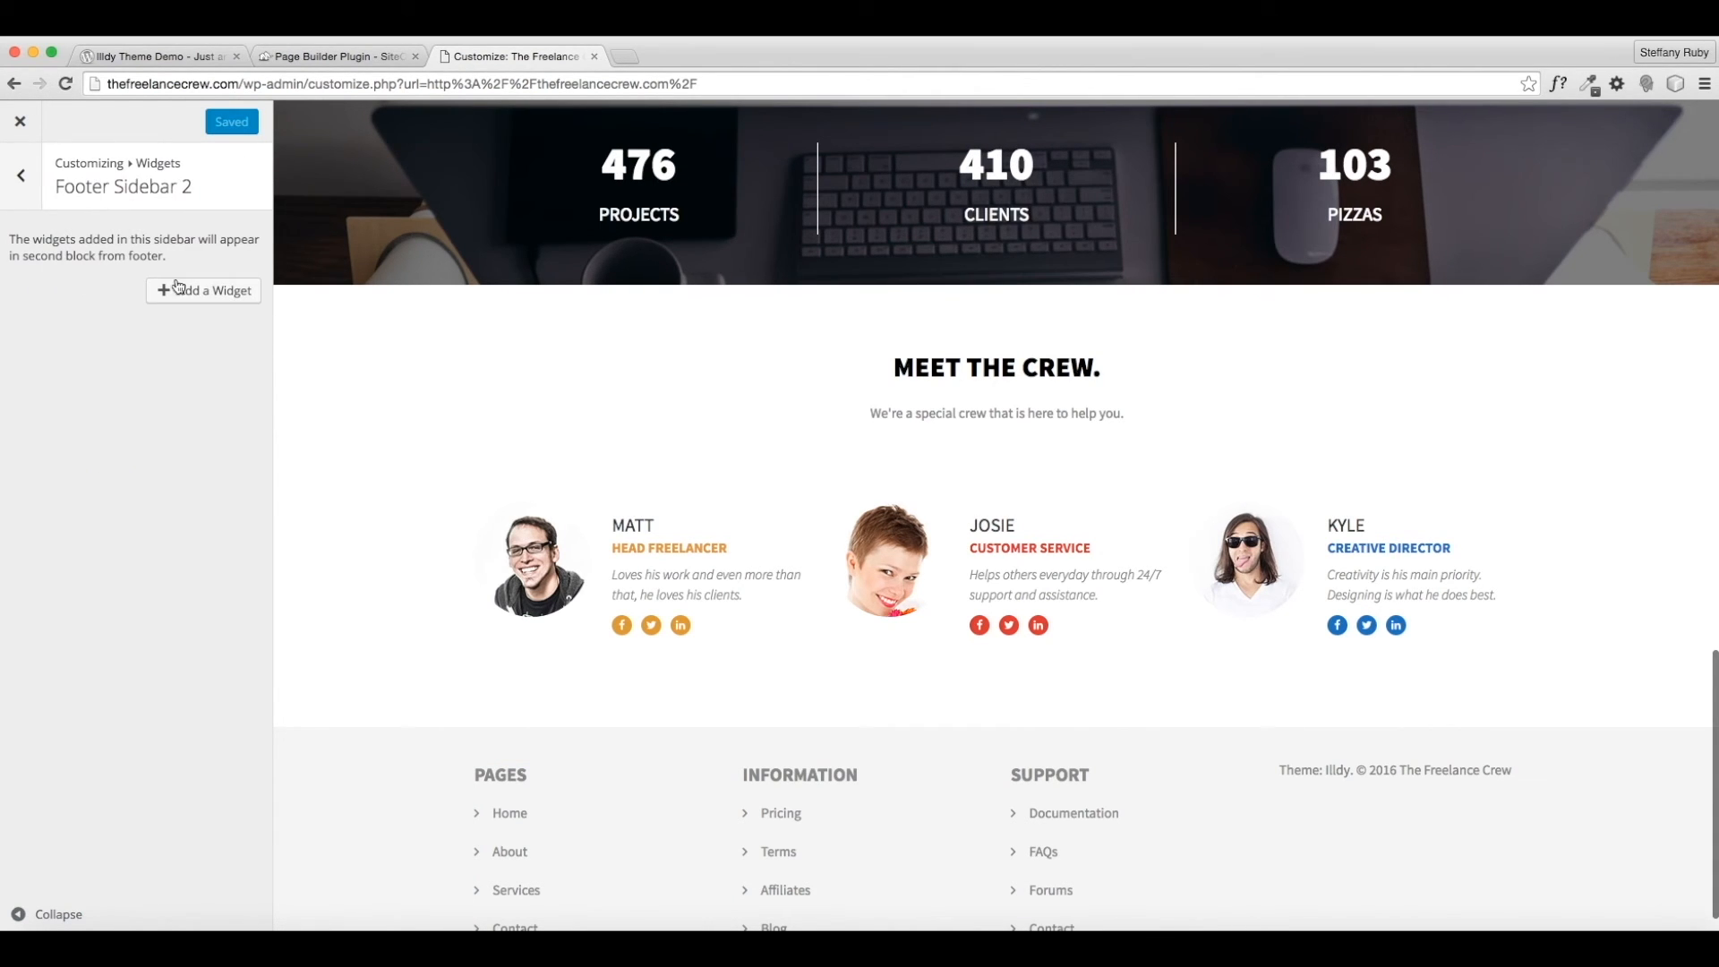
# Try out a Search widget in Footer Sidebar 2 and delete it.
pyautogui.click(209, 292)
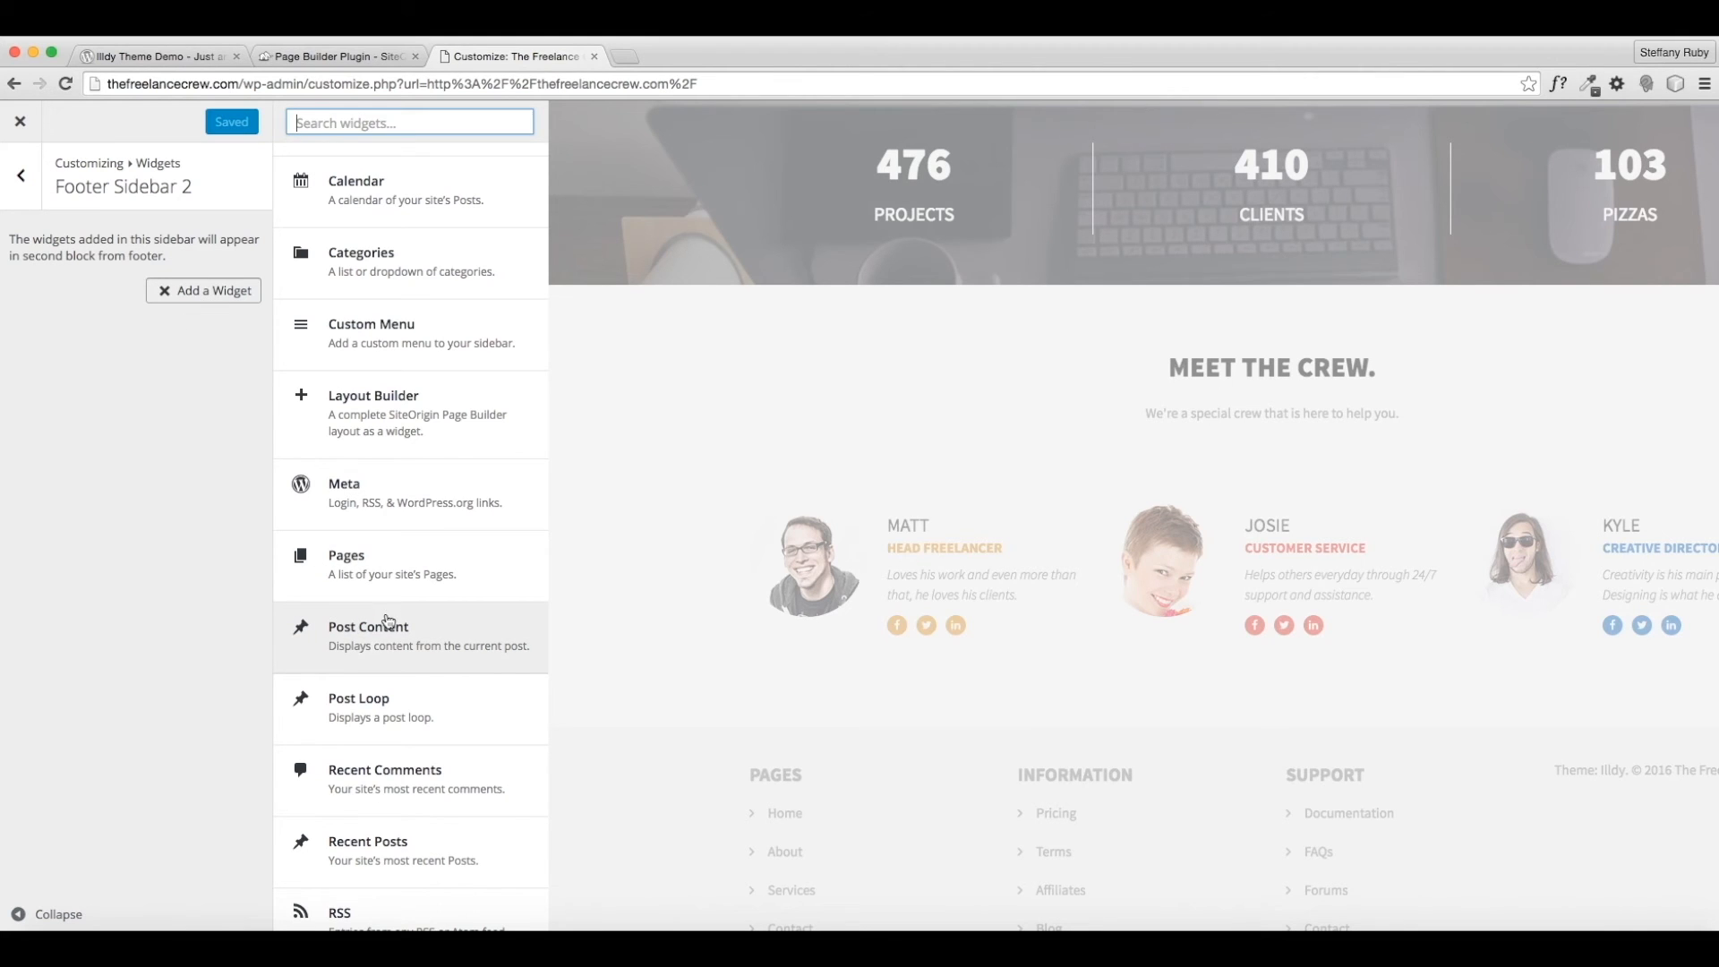
pyautogui.scroll(-3, 391, 689)
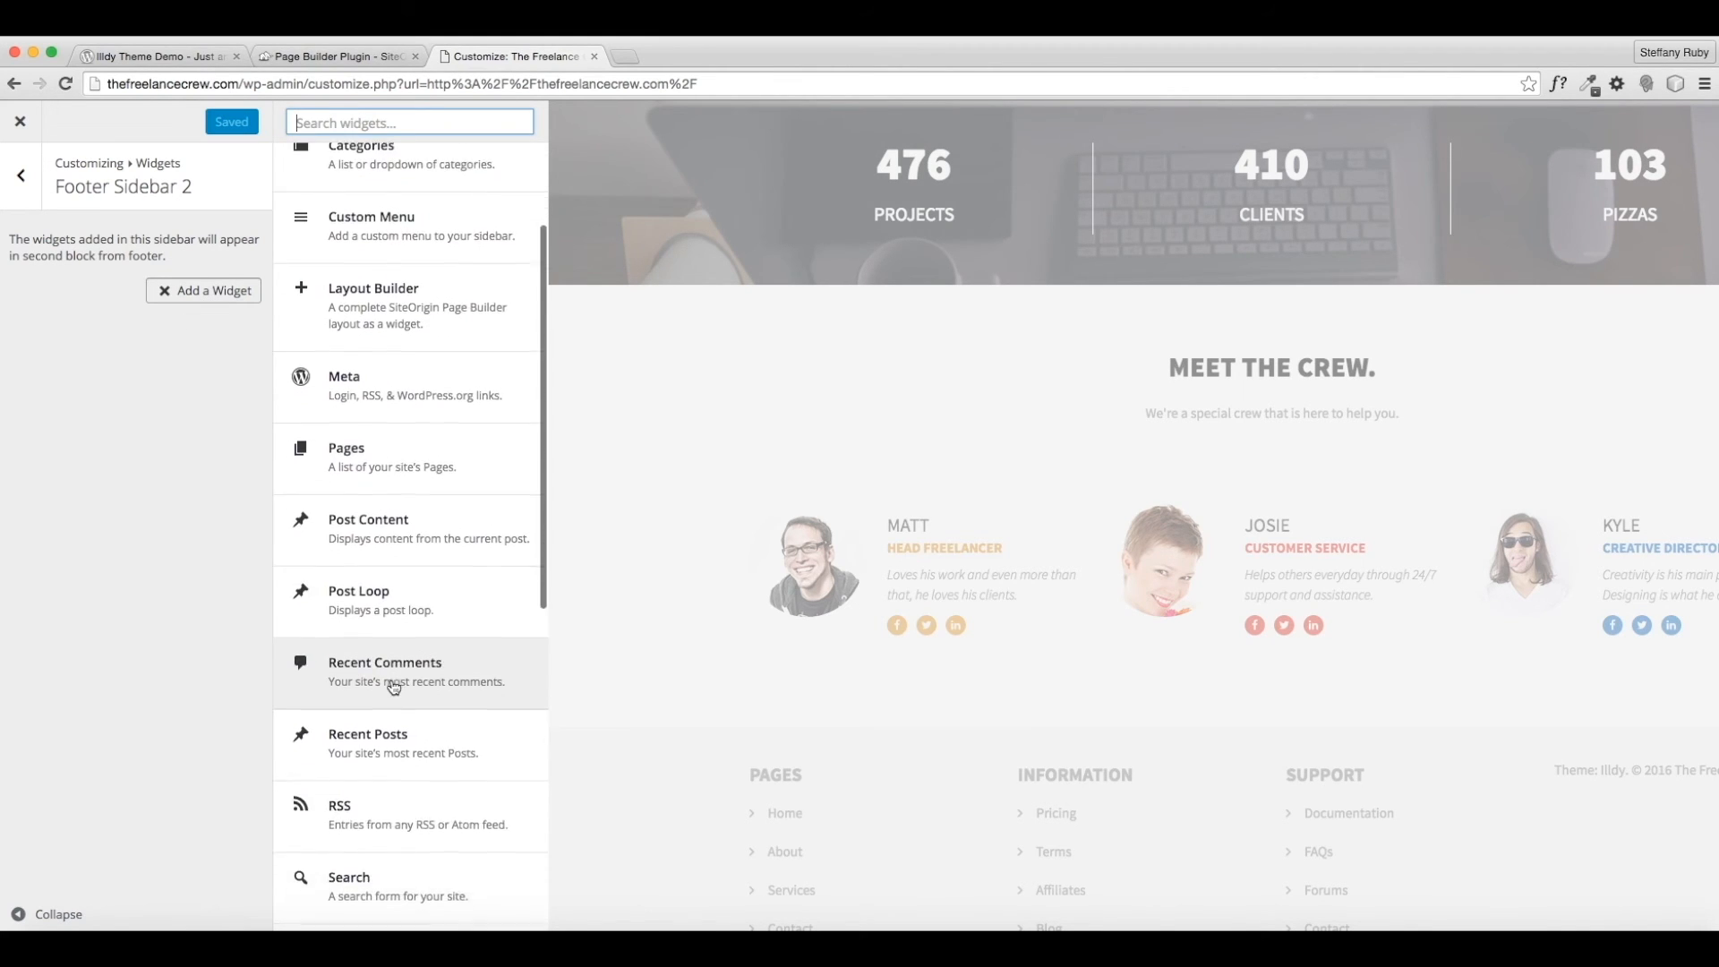
pyautogui.scroll(-5, 392, 690)
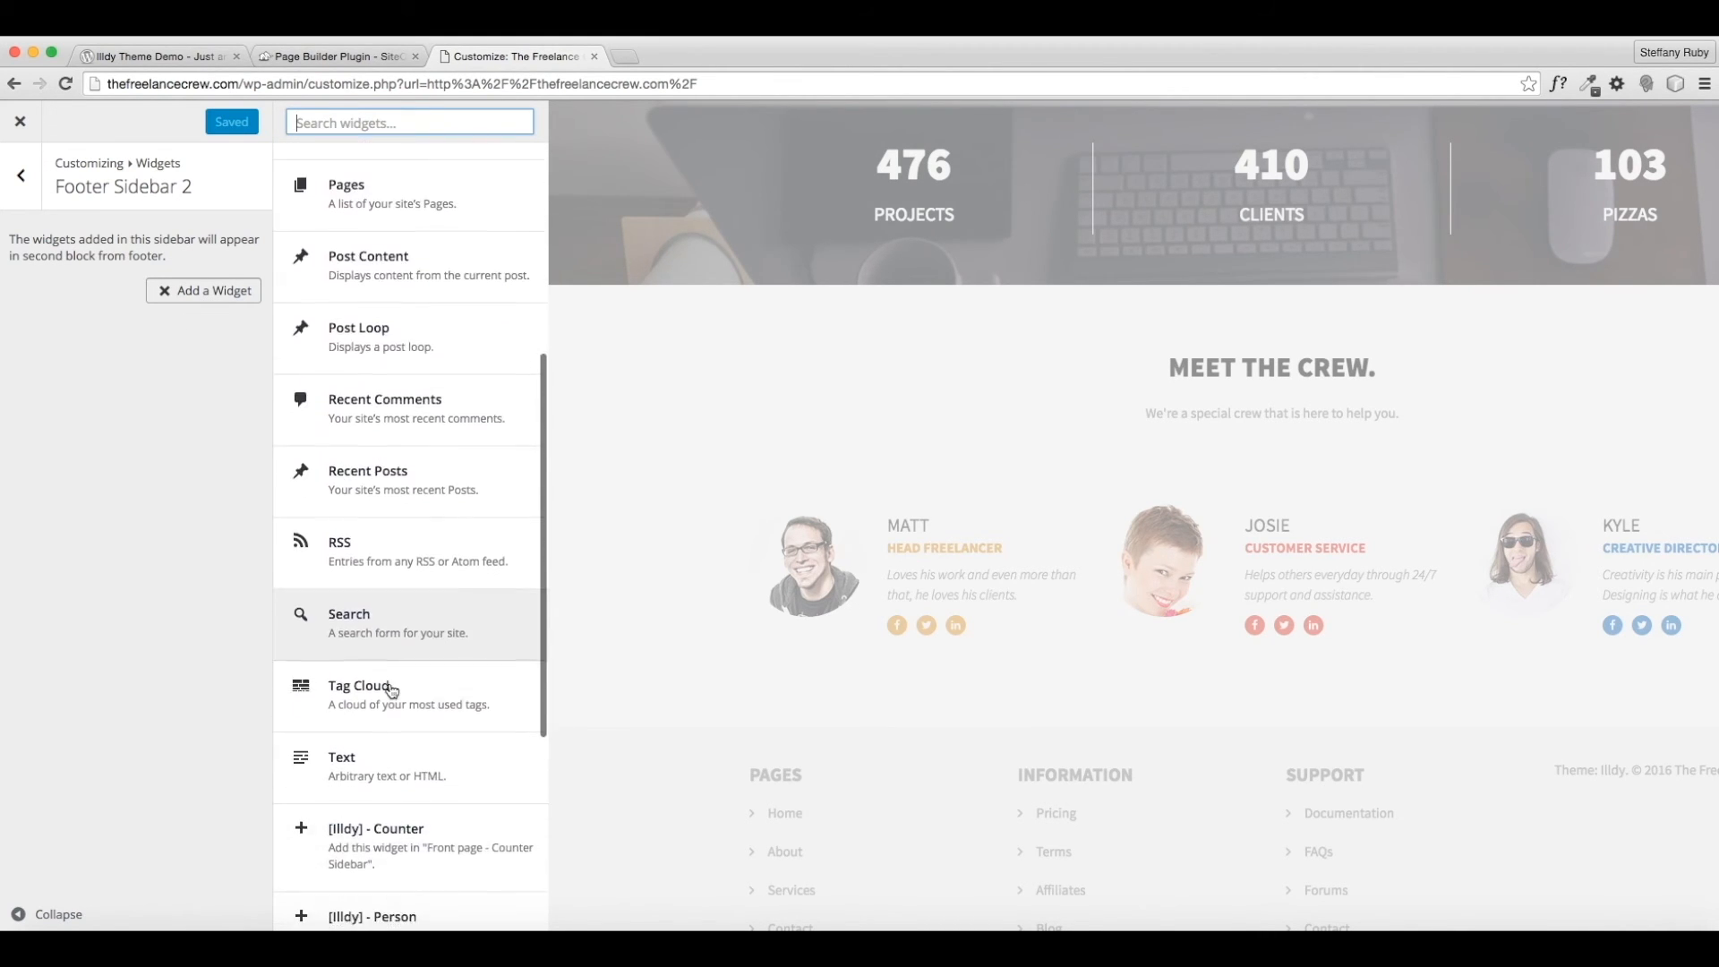
pyautogui.scroll(-1, 392, 689)
pyautogui.scroll(-2, 391, 690)
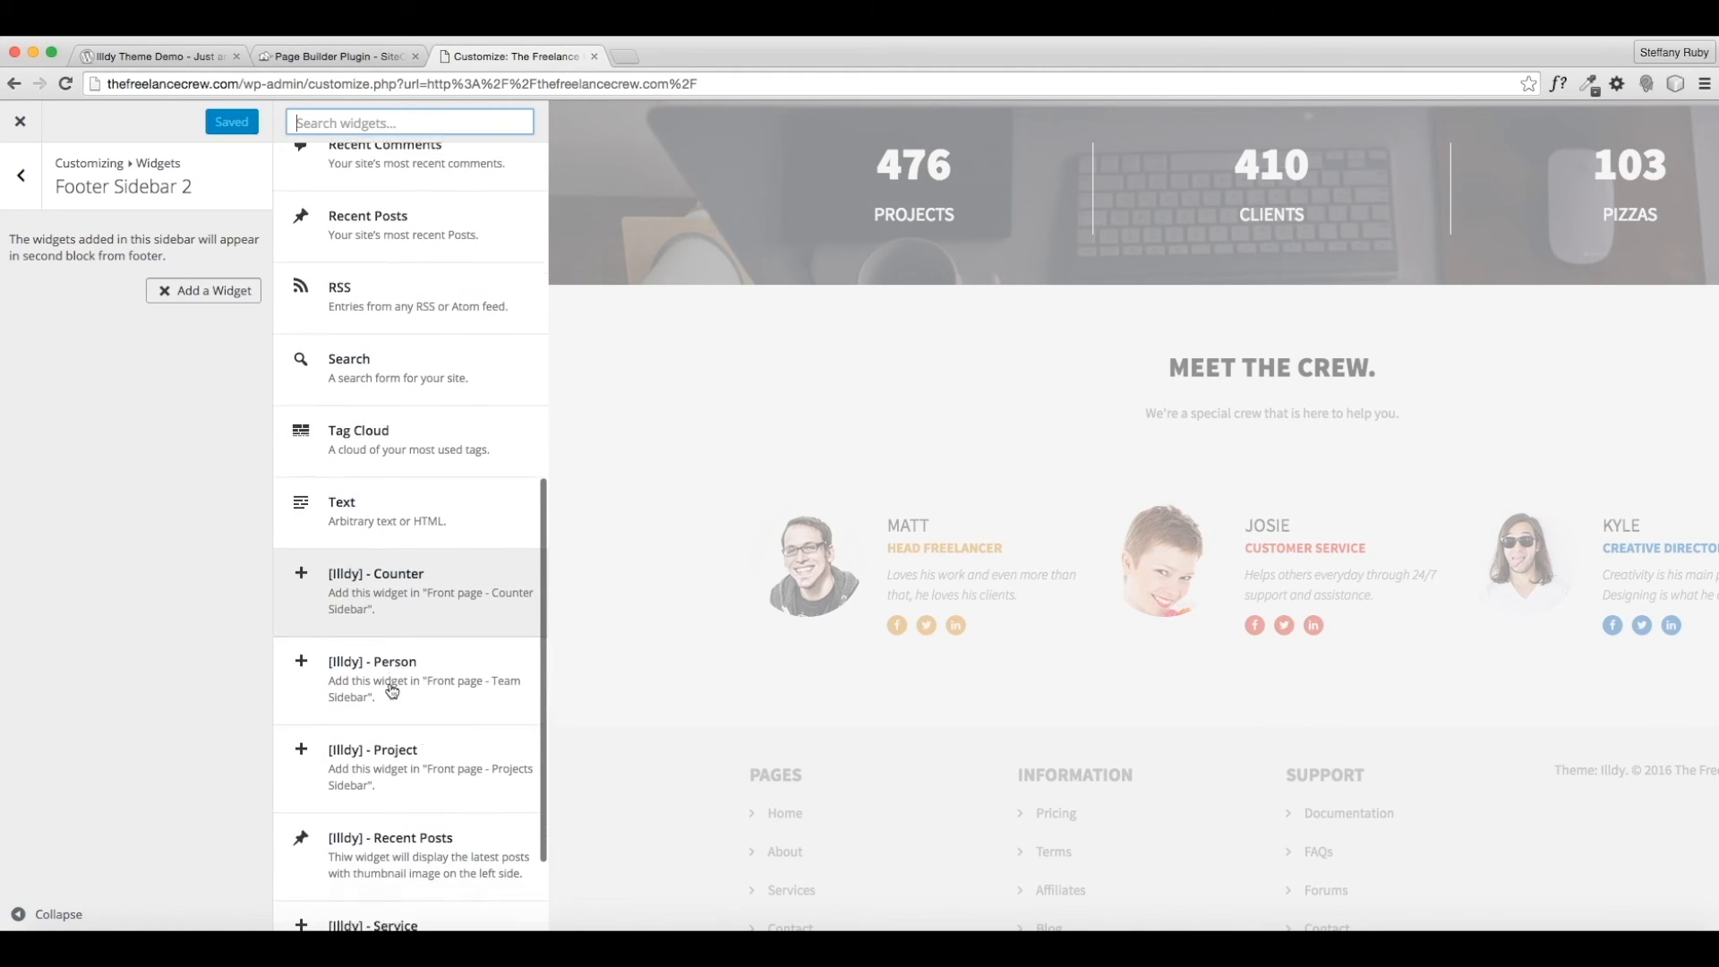
pyautogui.scroll(8, 391, 691)
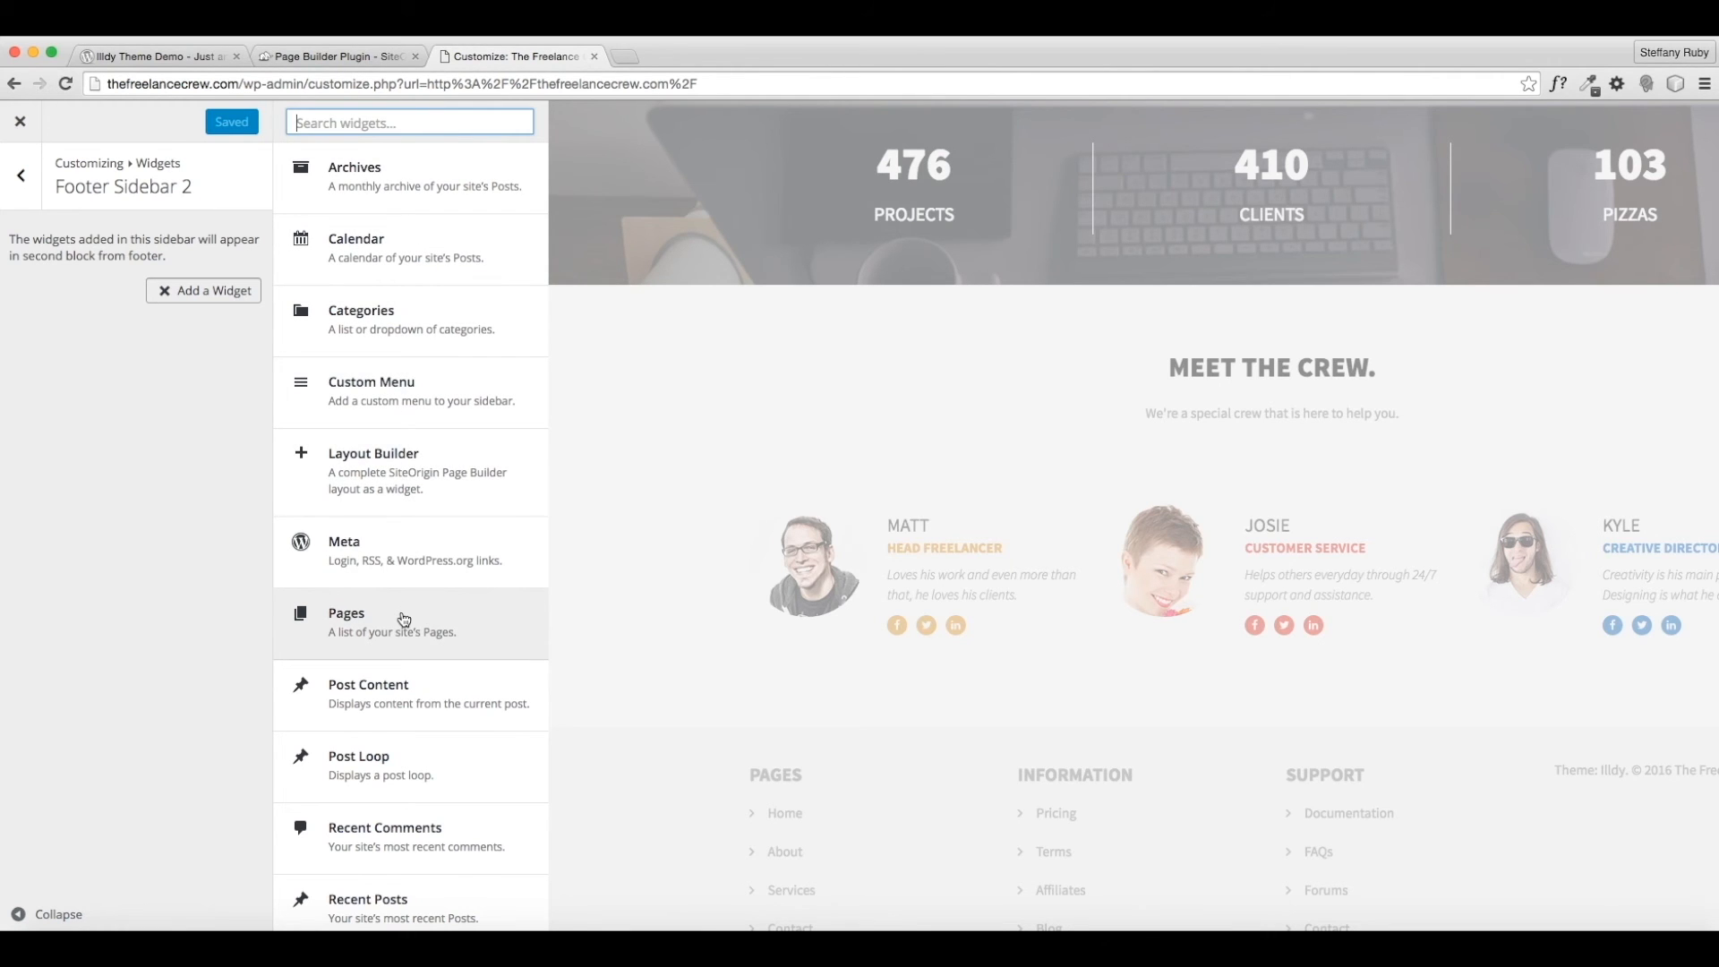
pyautogui.scroll(-5, 398, 614)
pyautogui.scroll(-2, 385, 636)
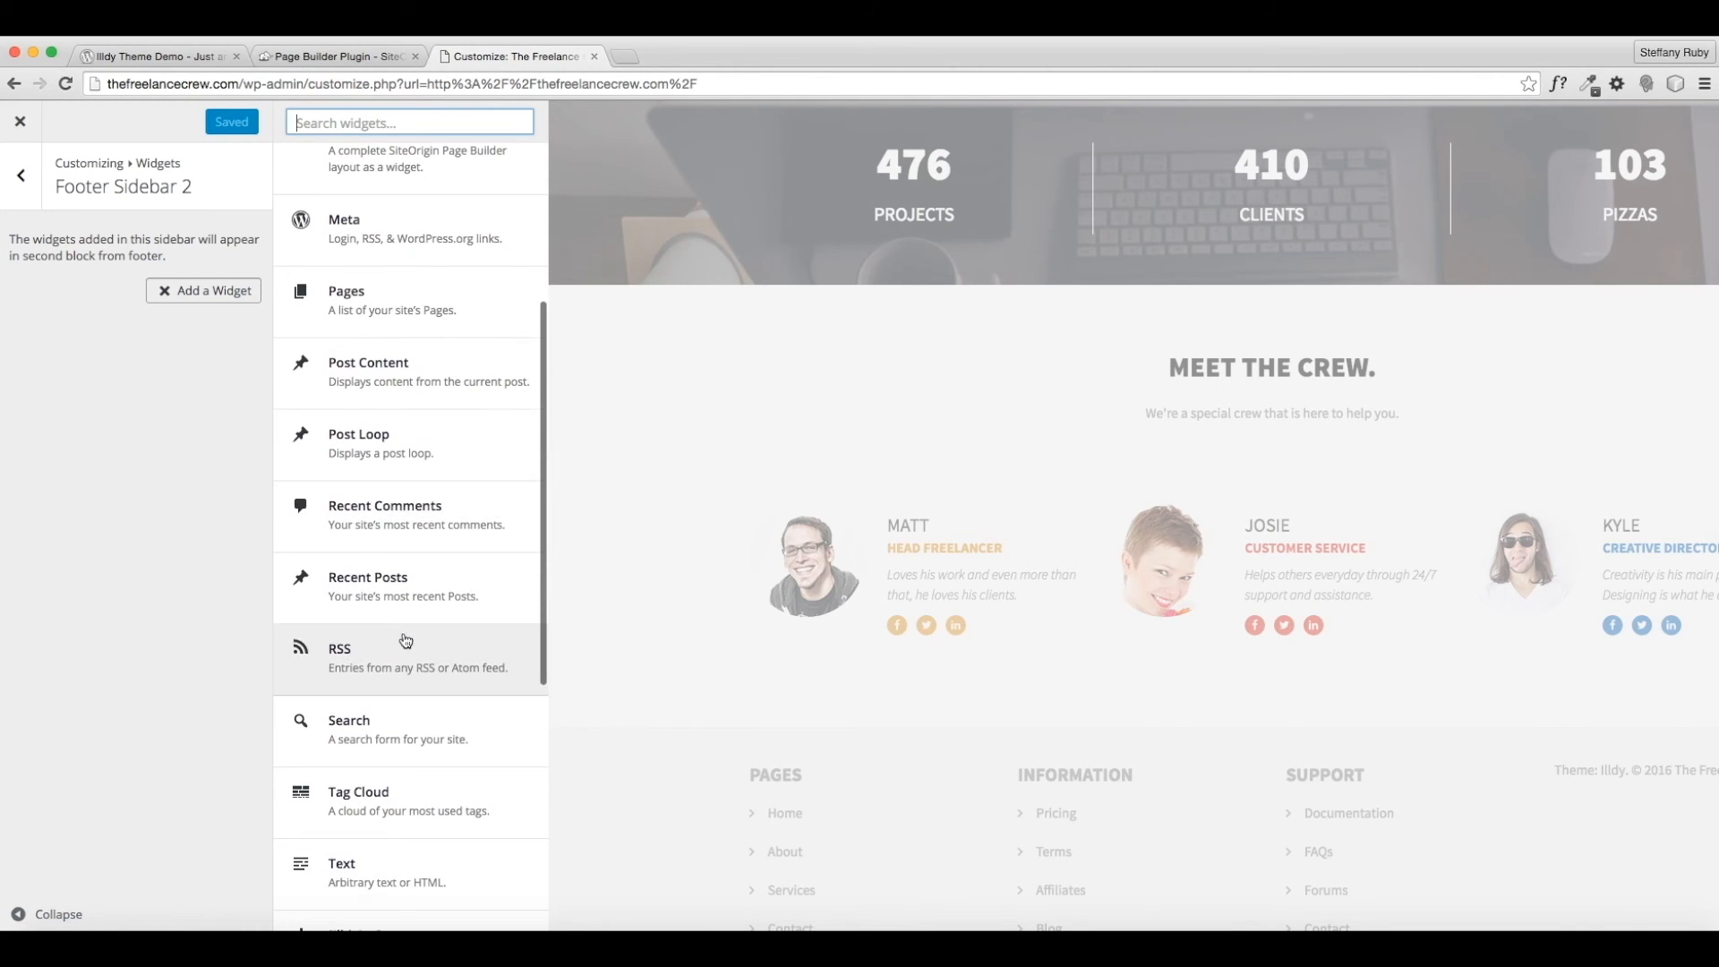
pyautogui.click(351, 730)
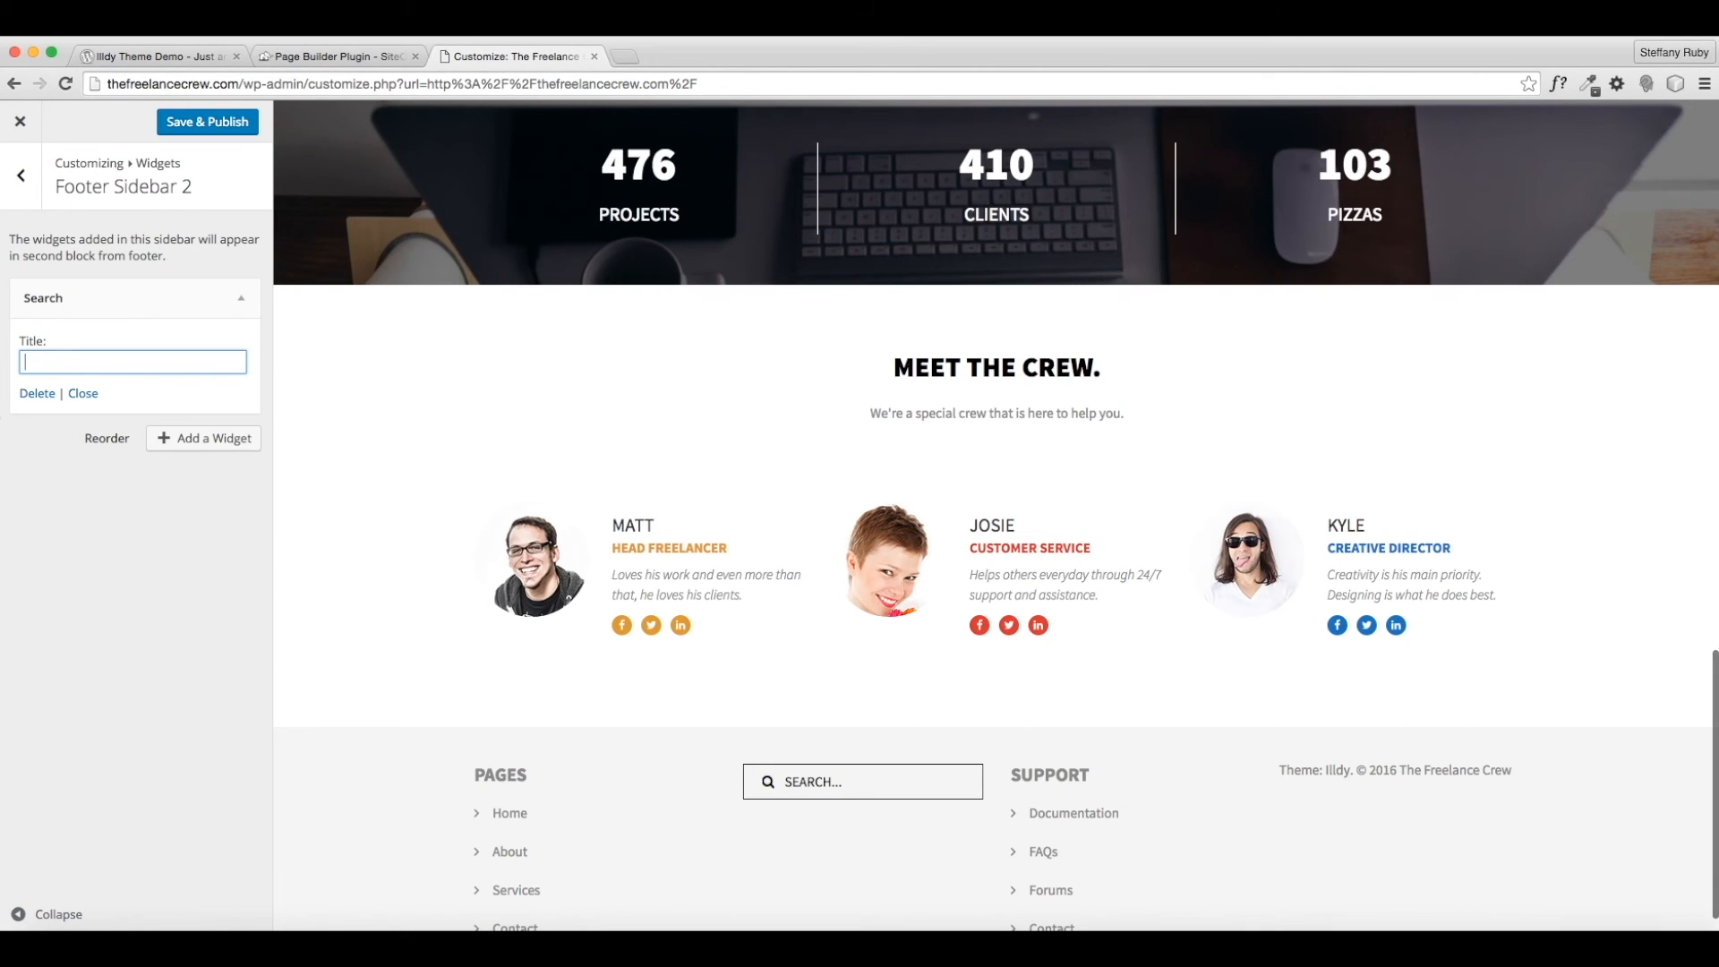
pyautogui.click(38, 395)
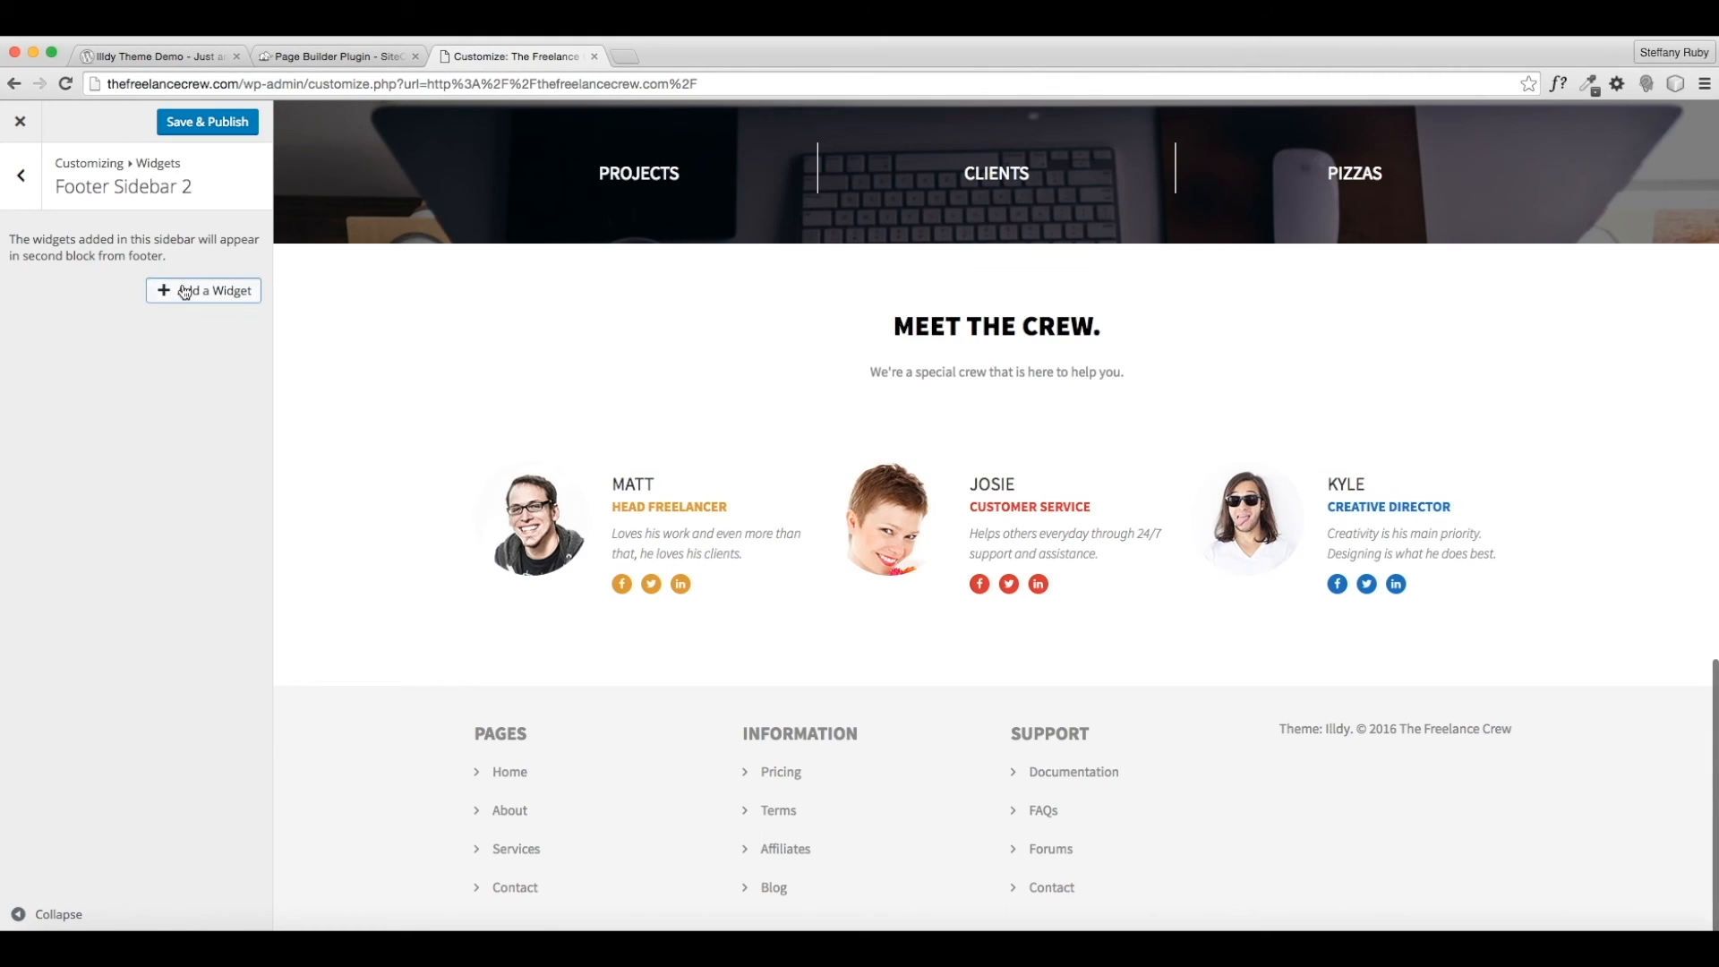
# Add a Text widget with empty title and content to Footer Sidebar 2 and check the footer preview.
pyautogui.click(179, 290)
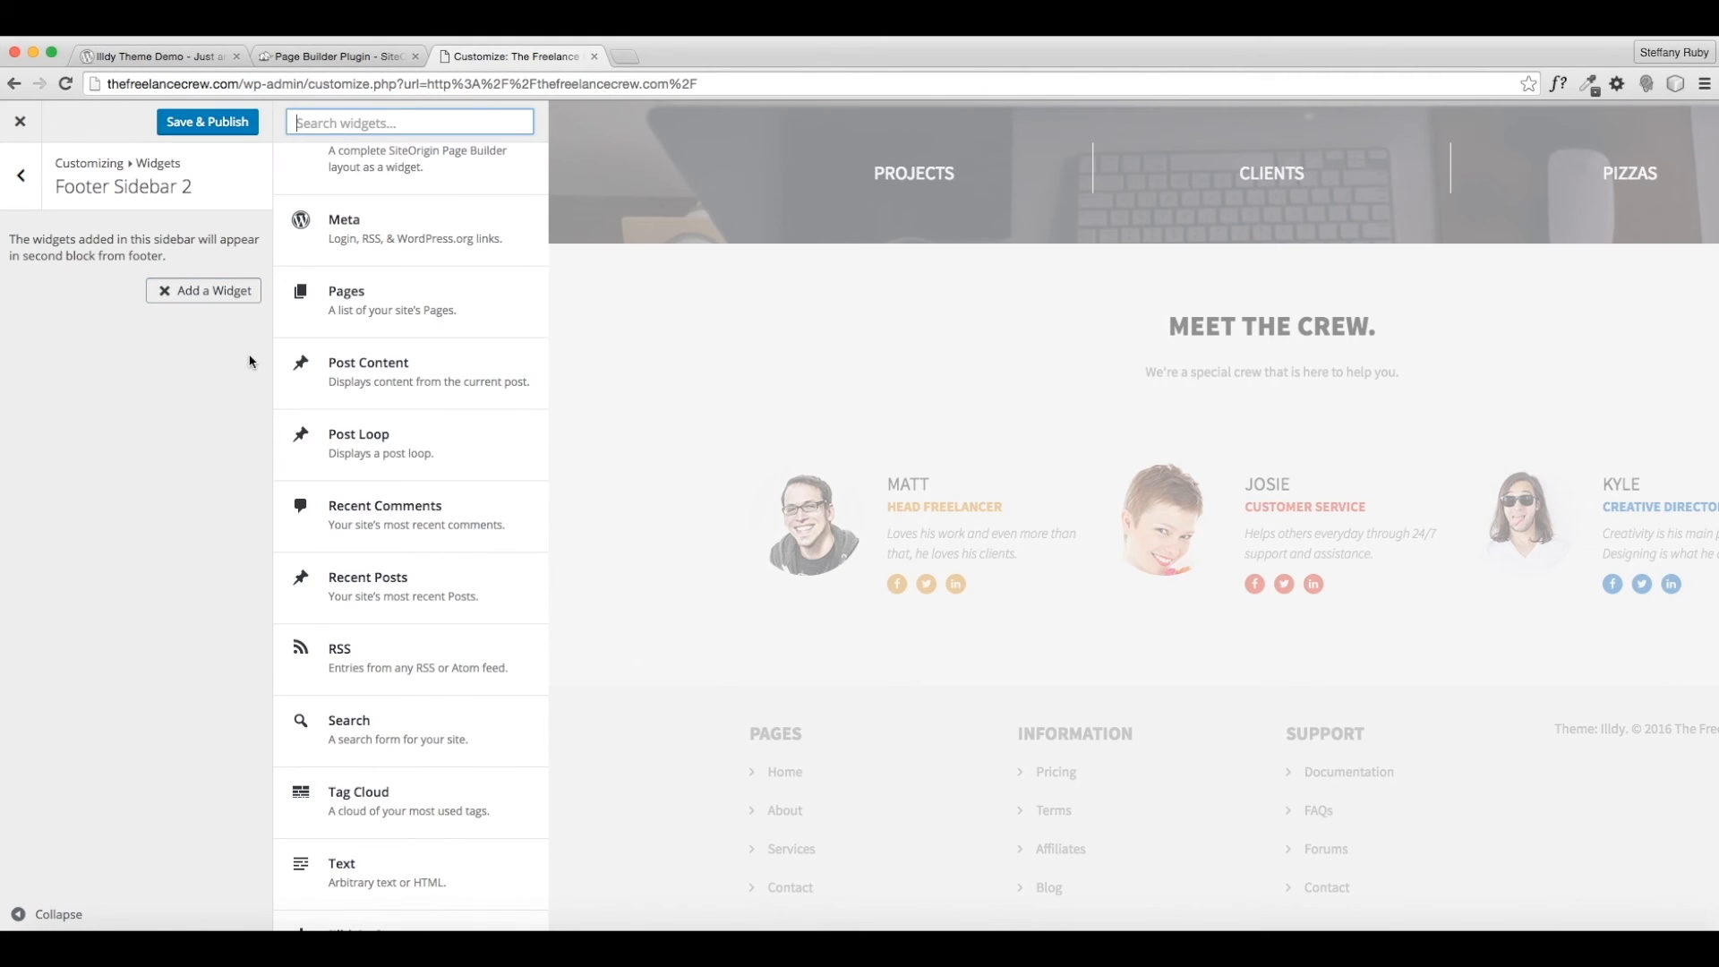
pyautogui.scroll(-5, 453, 714)
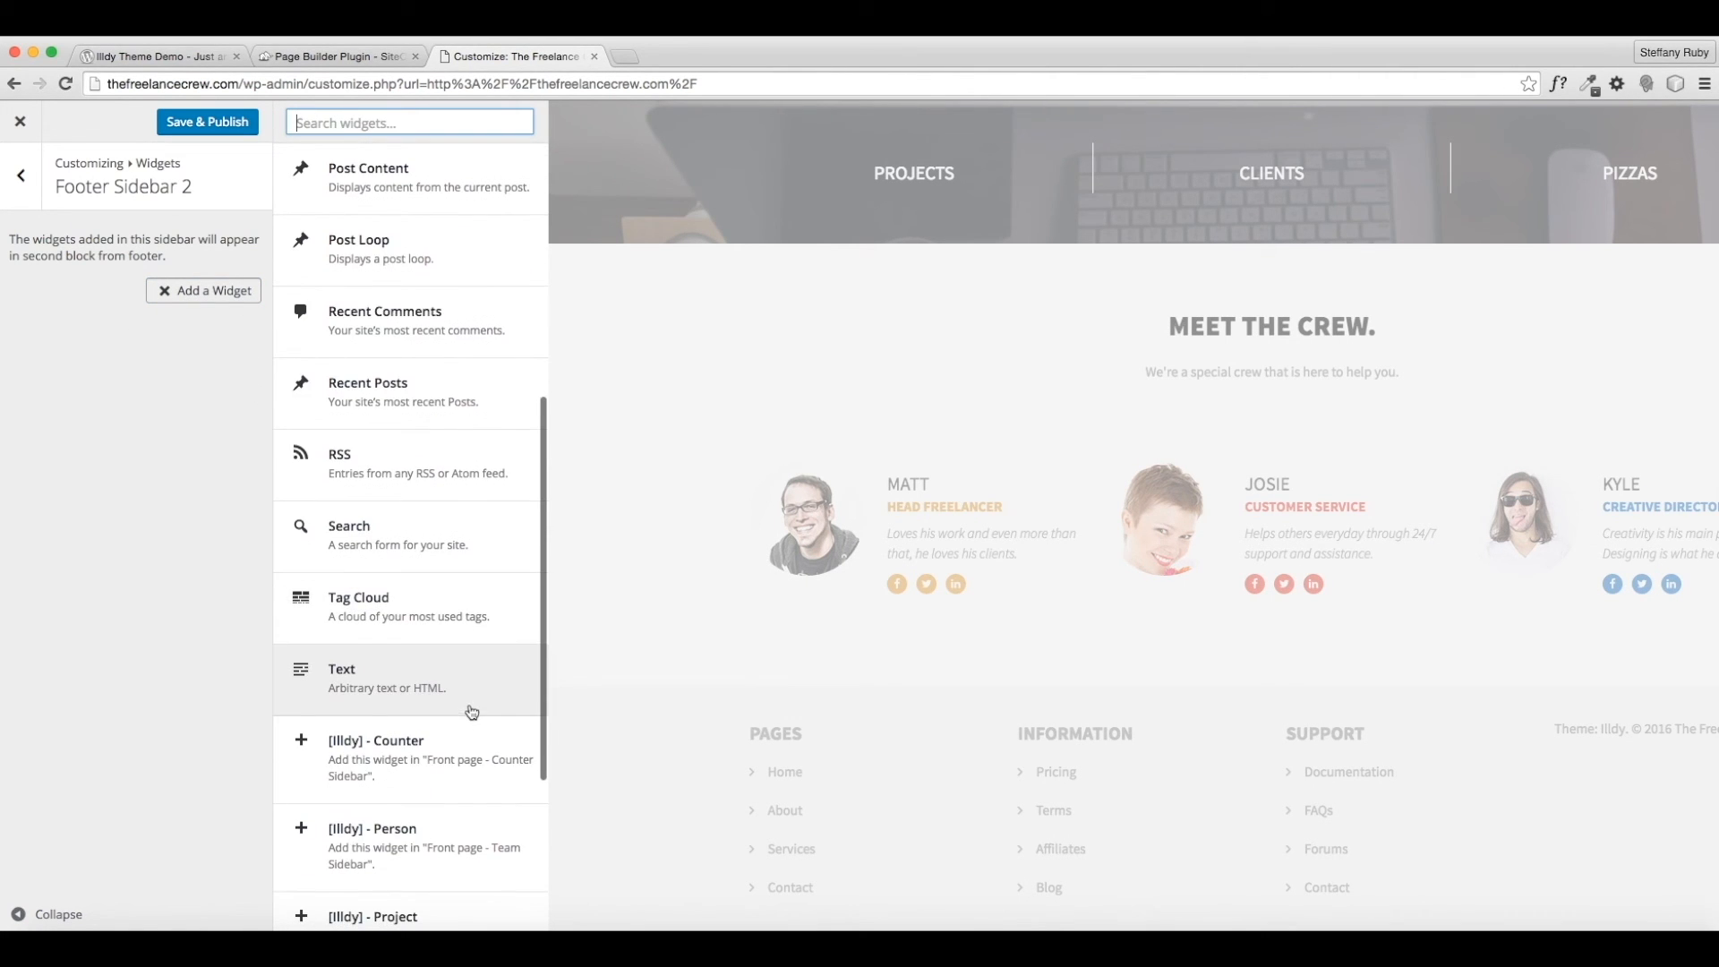
pyautogui.click(465, 700)
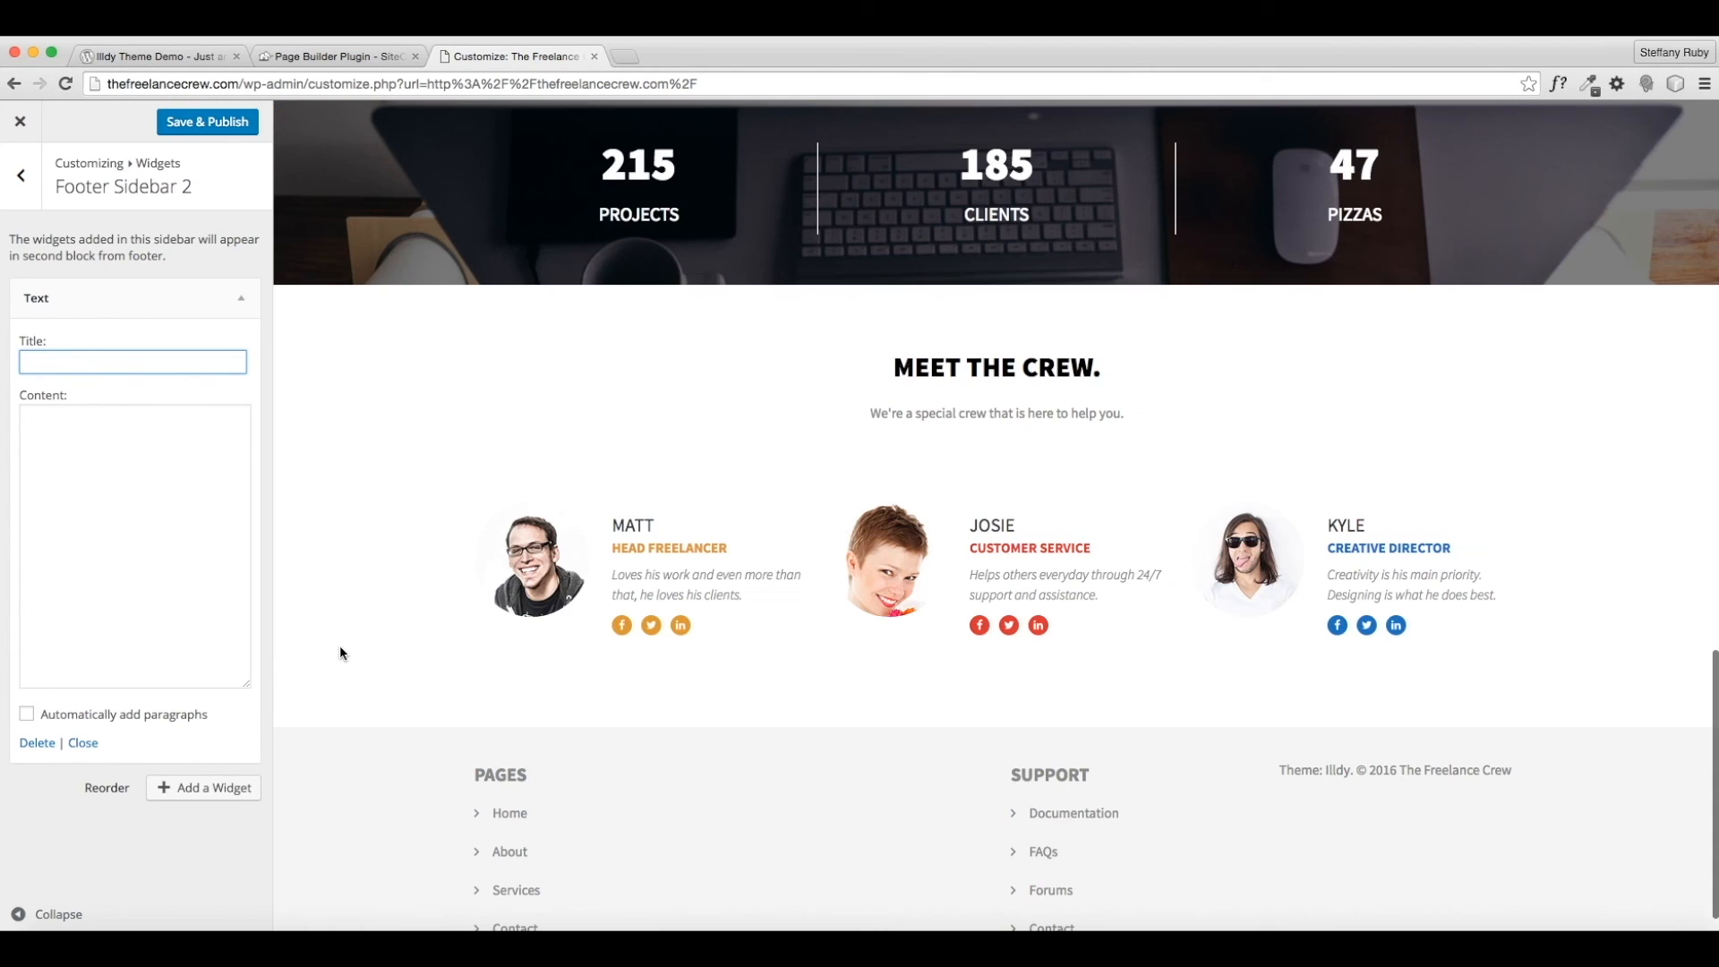
pyautogui.click(166, 283)
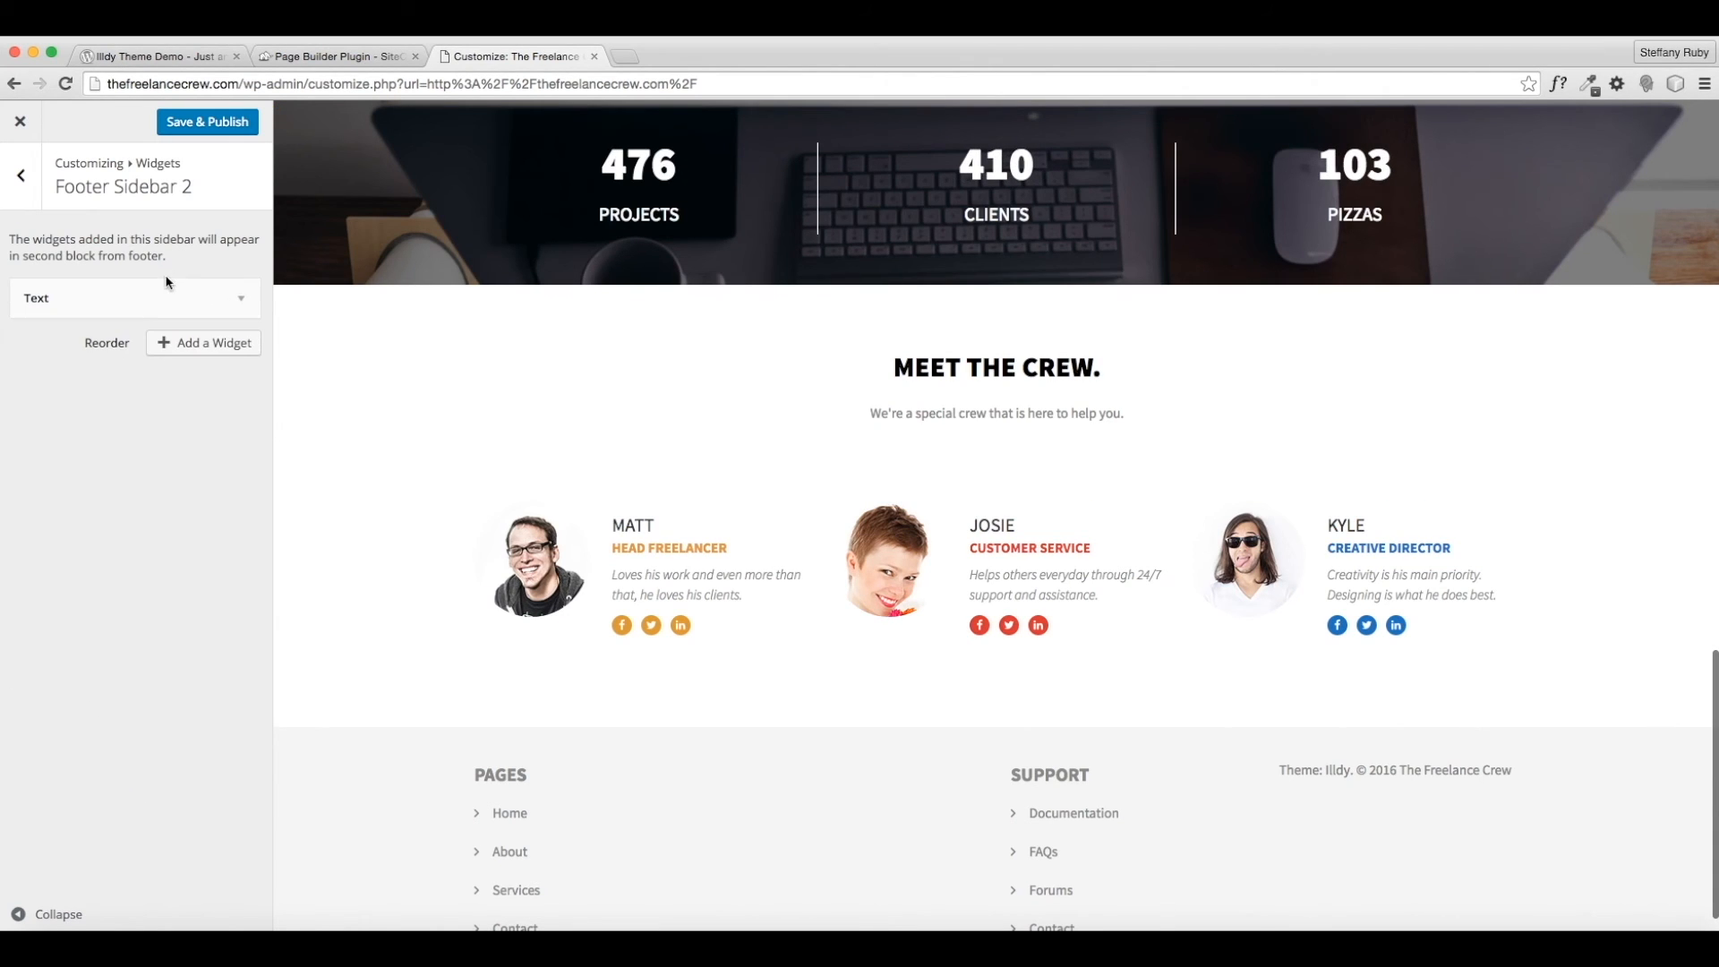
pyautogui.click(238, 307)
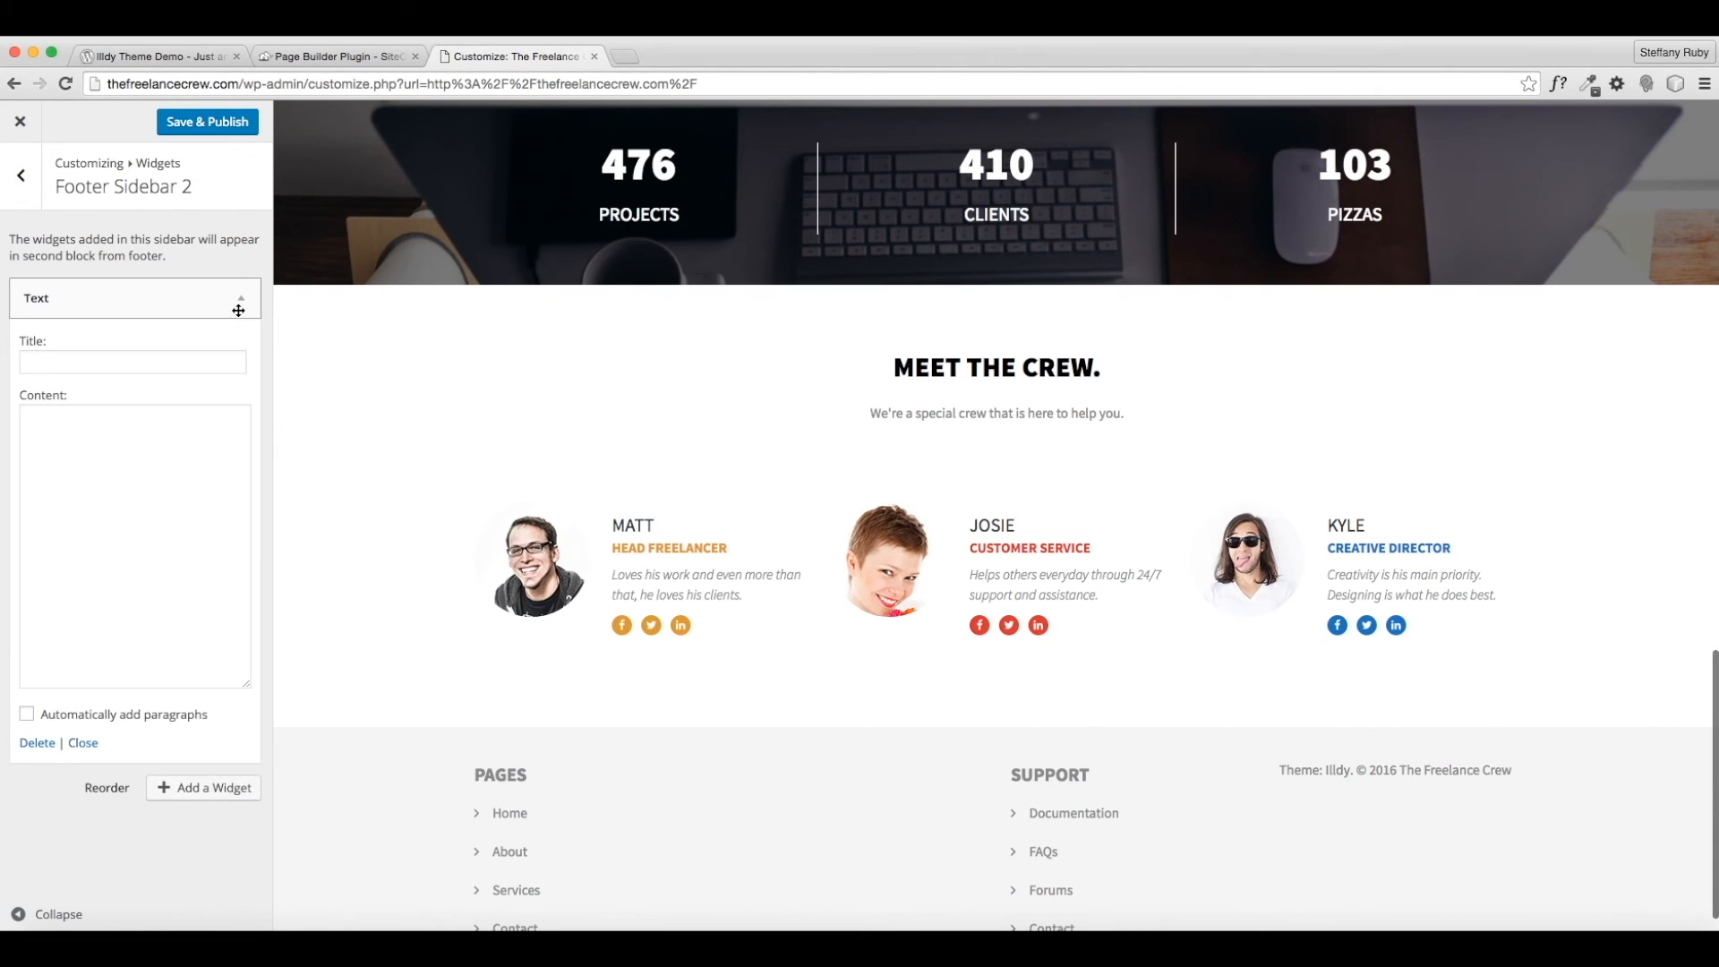
pyautogui.click(238, 307)
pyautogui.click(130, 296)
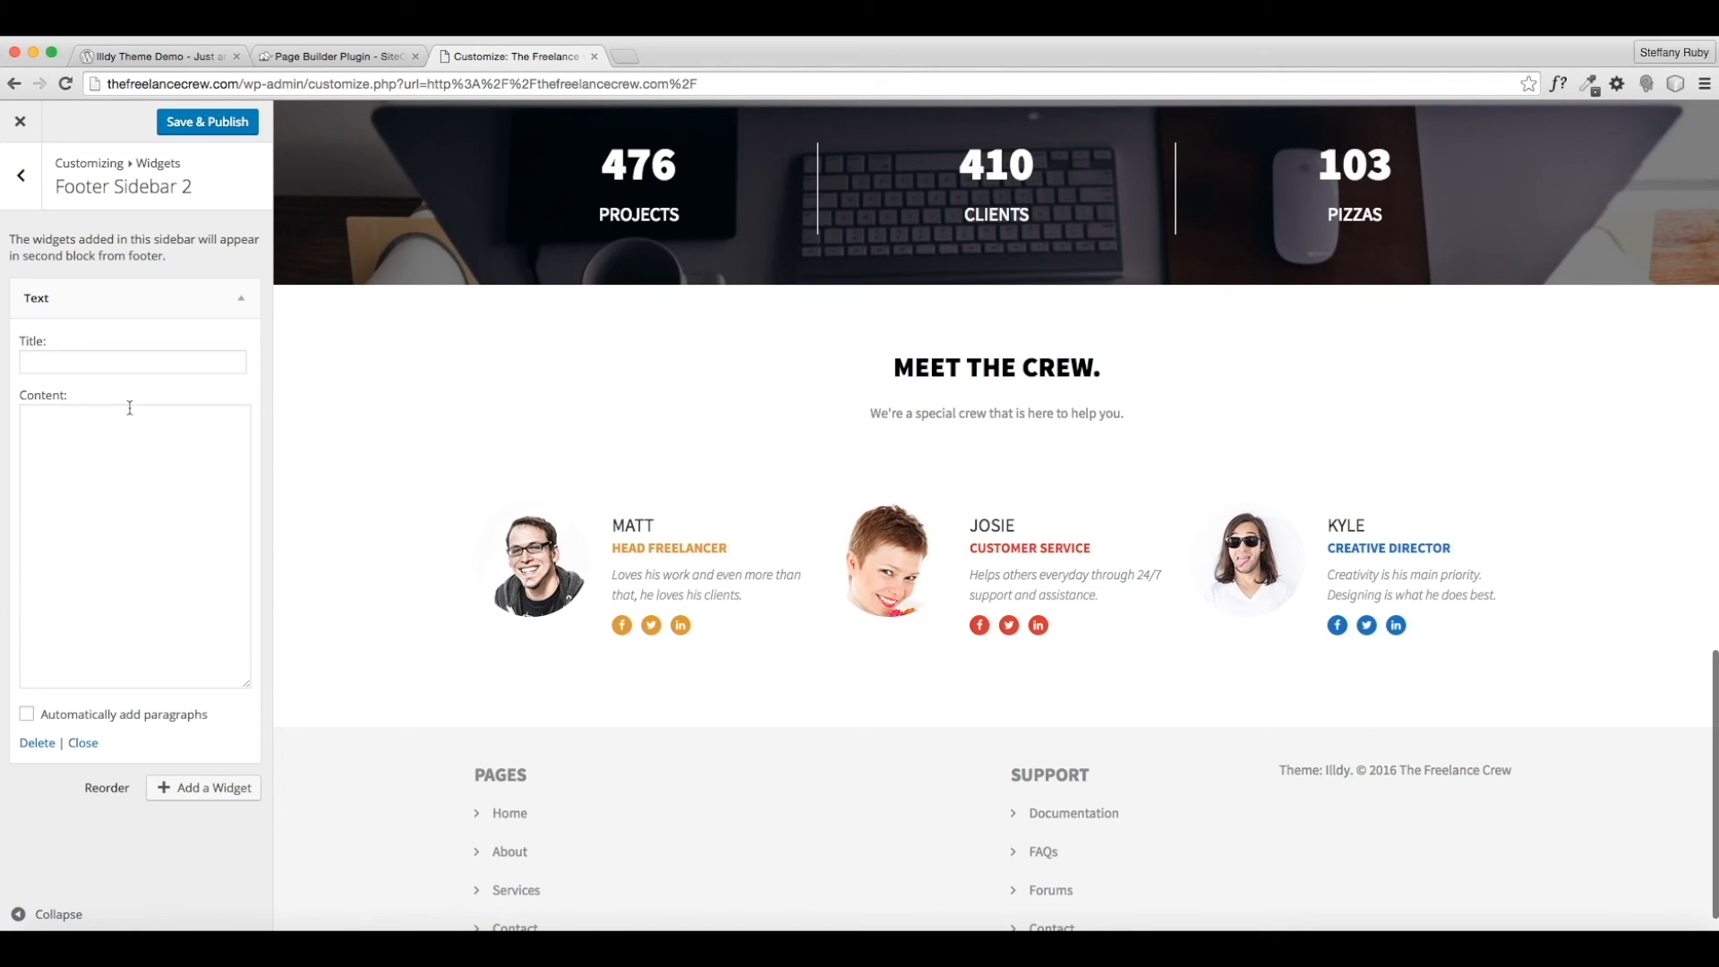
pyautogui.scroll(-1, 803, 853)
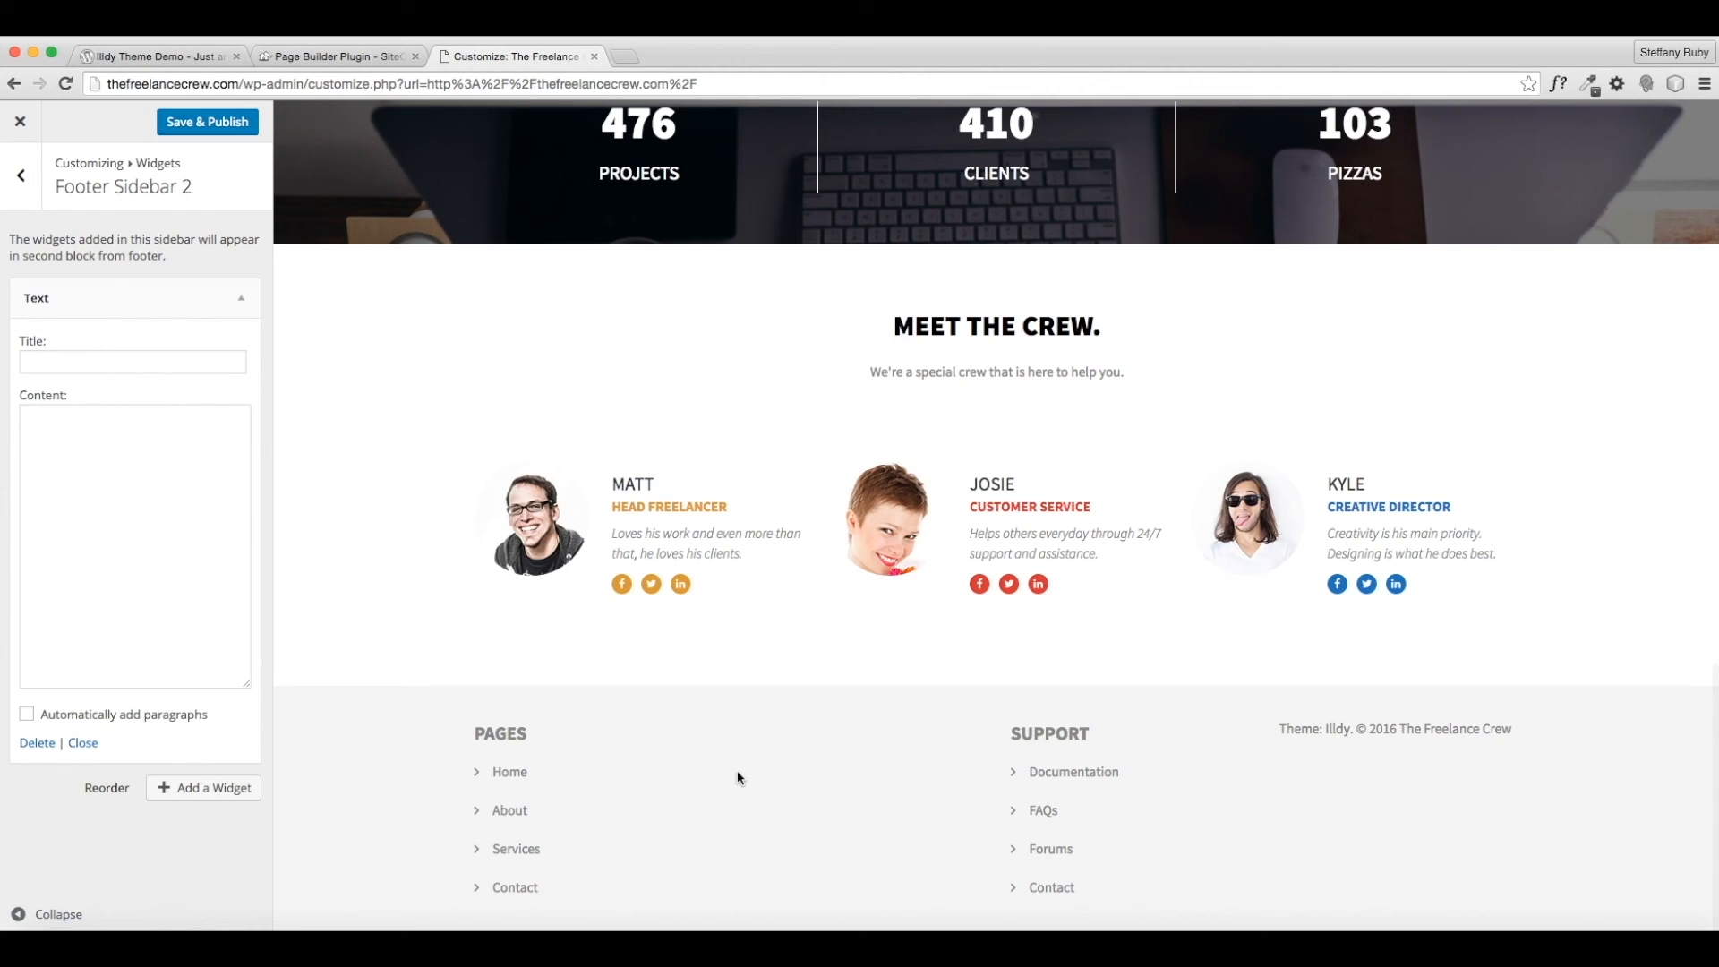
# Collapse the Text widget, leave Footer Sidebar 2 and open the settings for Footer Sidebar 3.
pyautogui.click(238, 307)
pyautogui.click(20, 175)
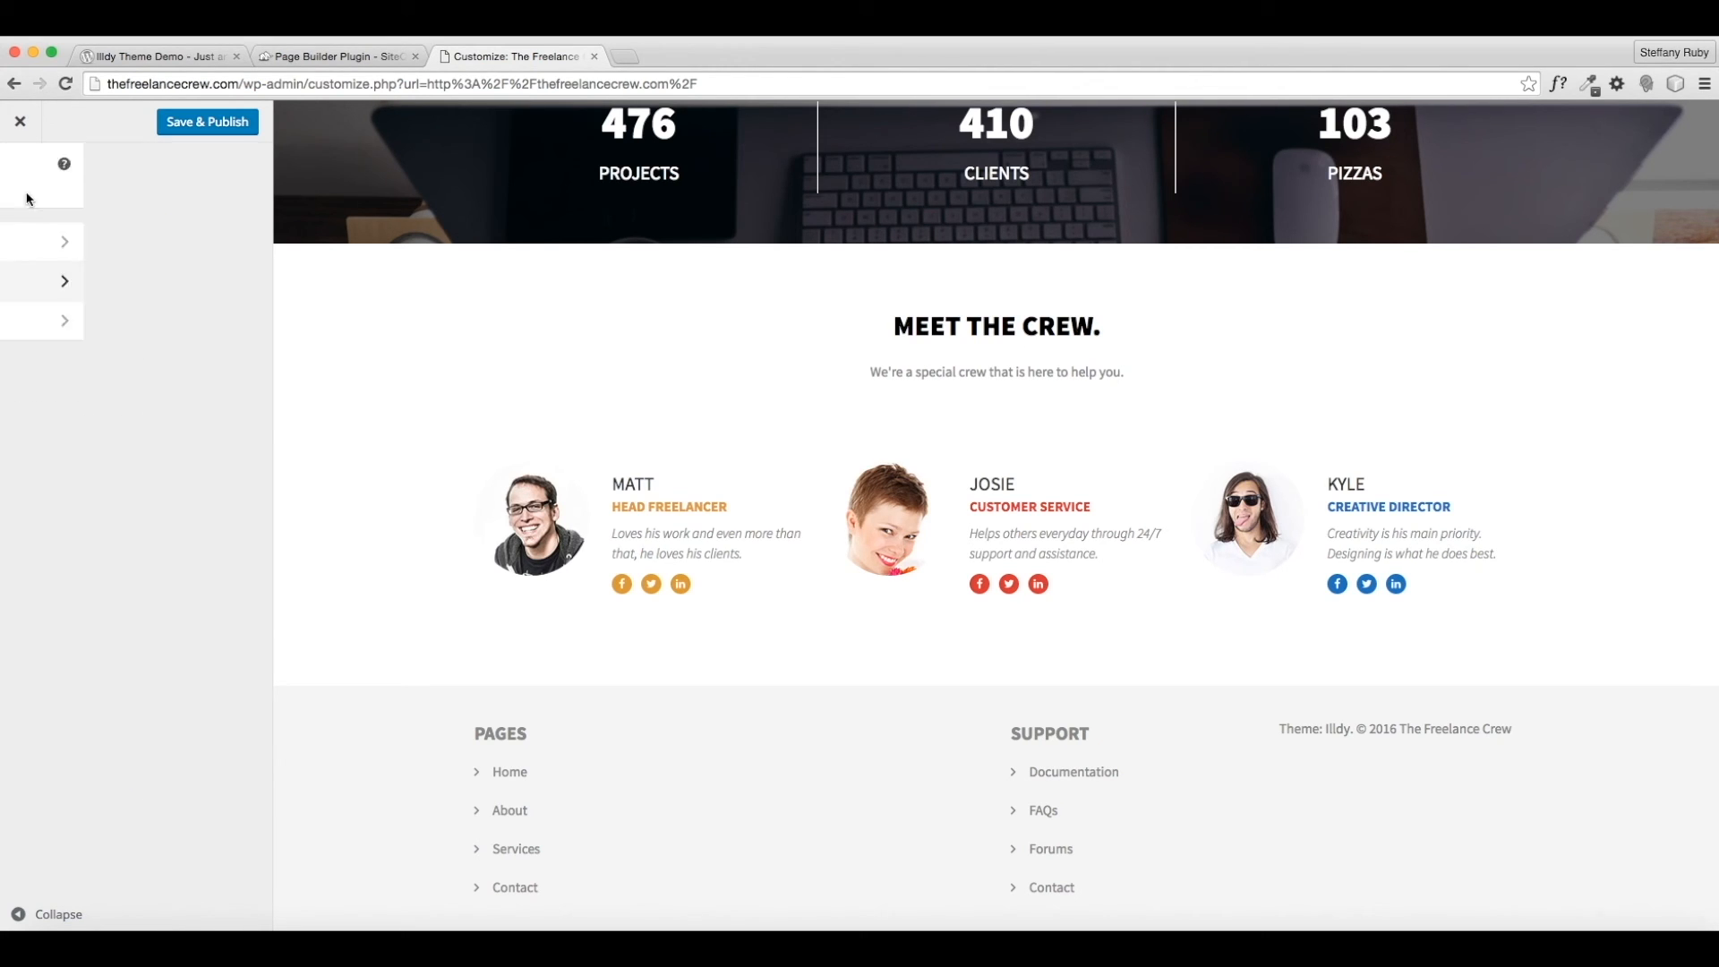
pyautogui.click(215, 330)
# Try out a Search widget in Footer Sidebar 3 and delete it.
pyautogui.click(210, 304)
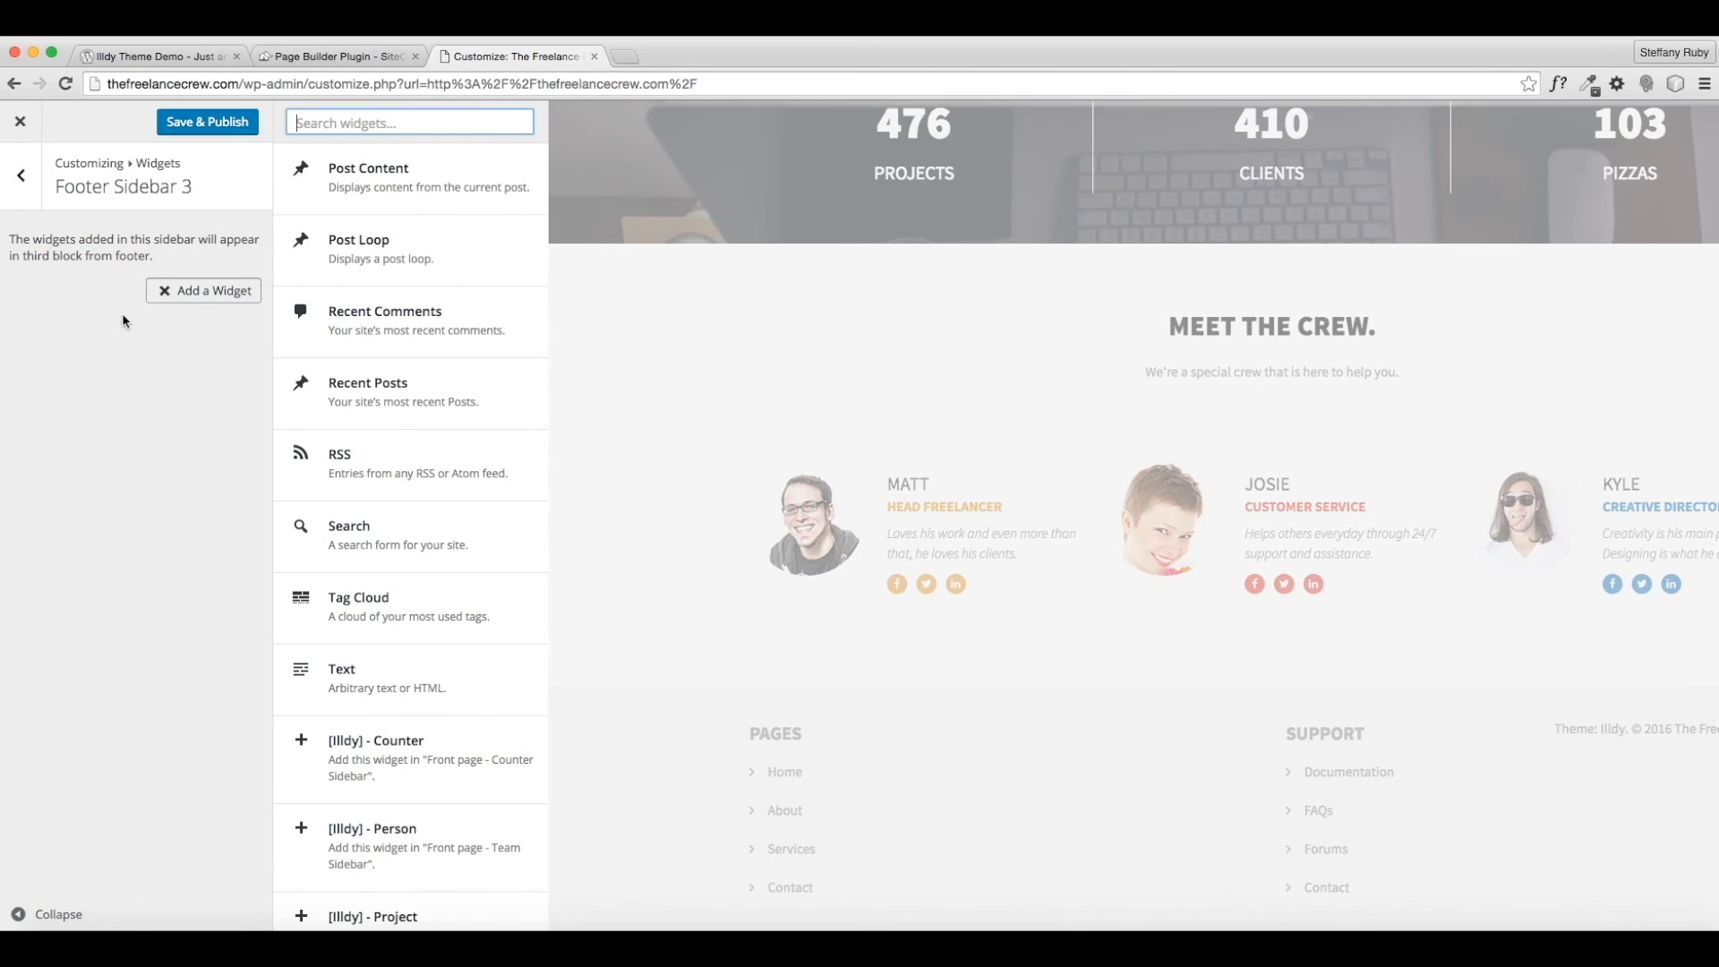
pyautogui.scroll(-3, 376, 466)
pyautogui.click(421, 403)
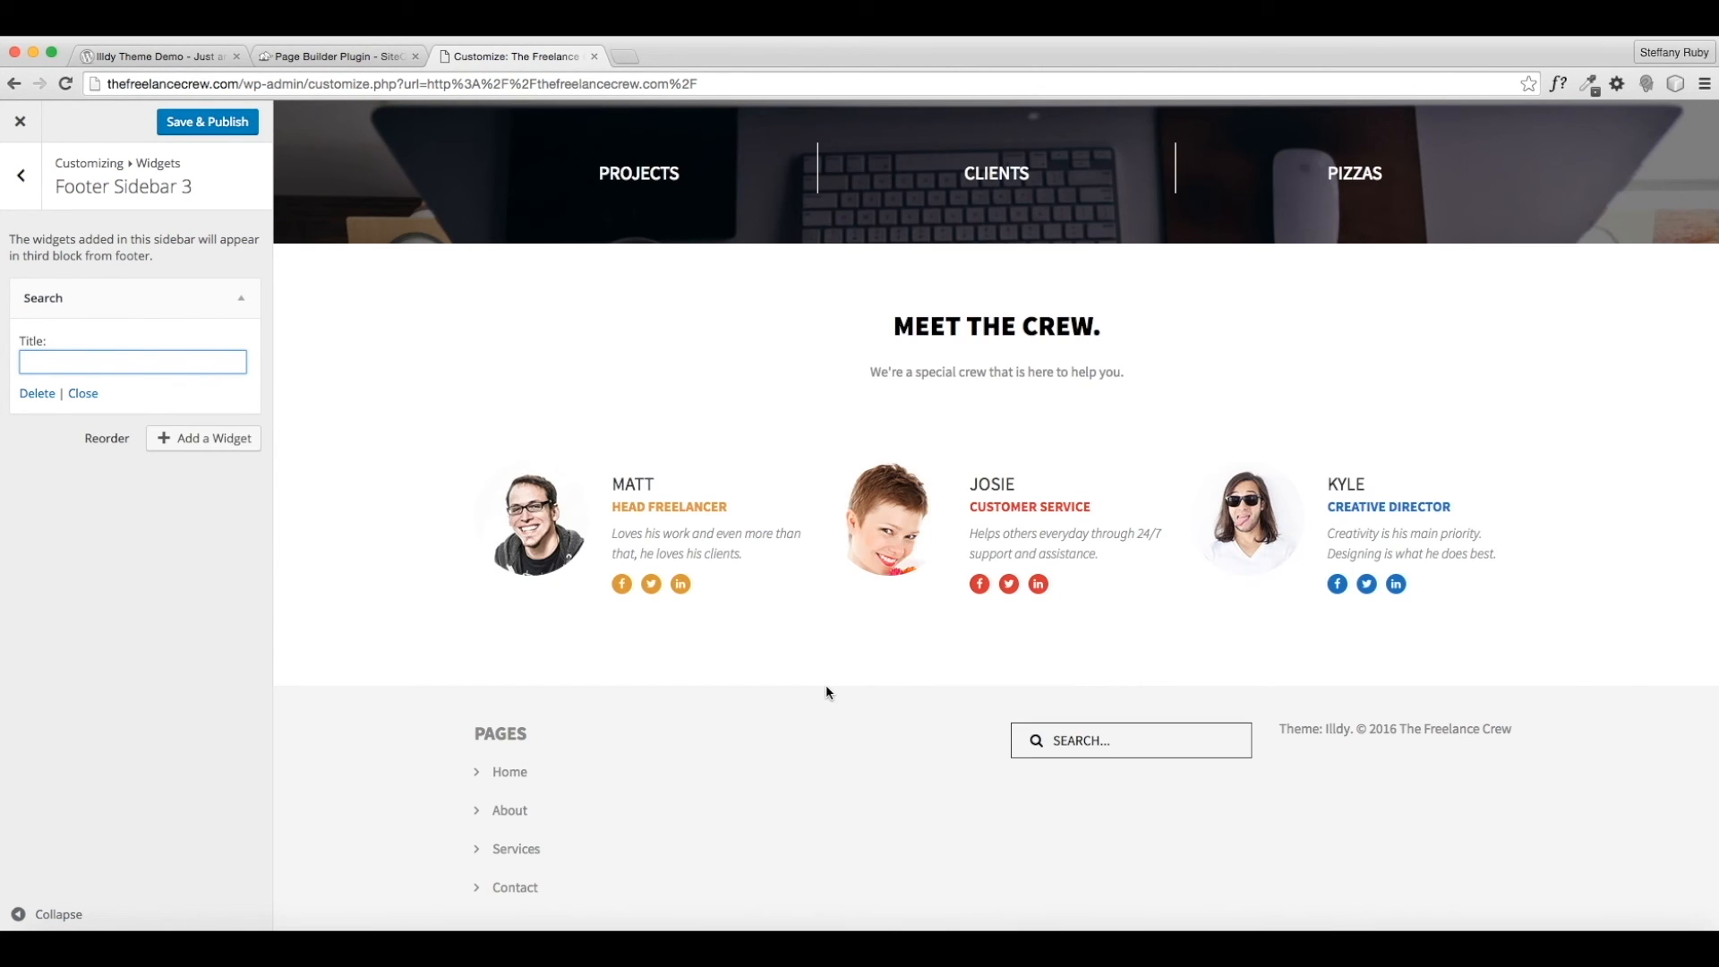
pyautogui.click(1169, 746)
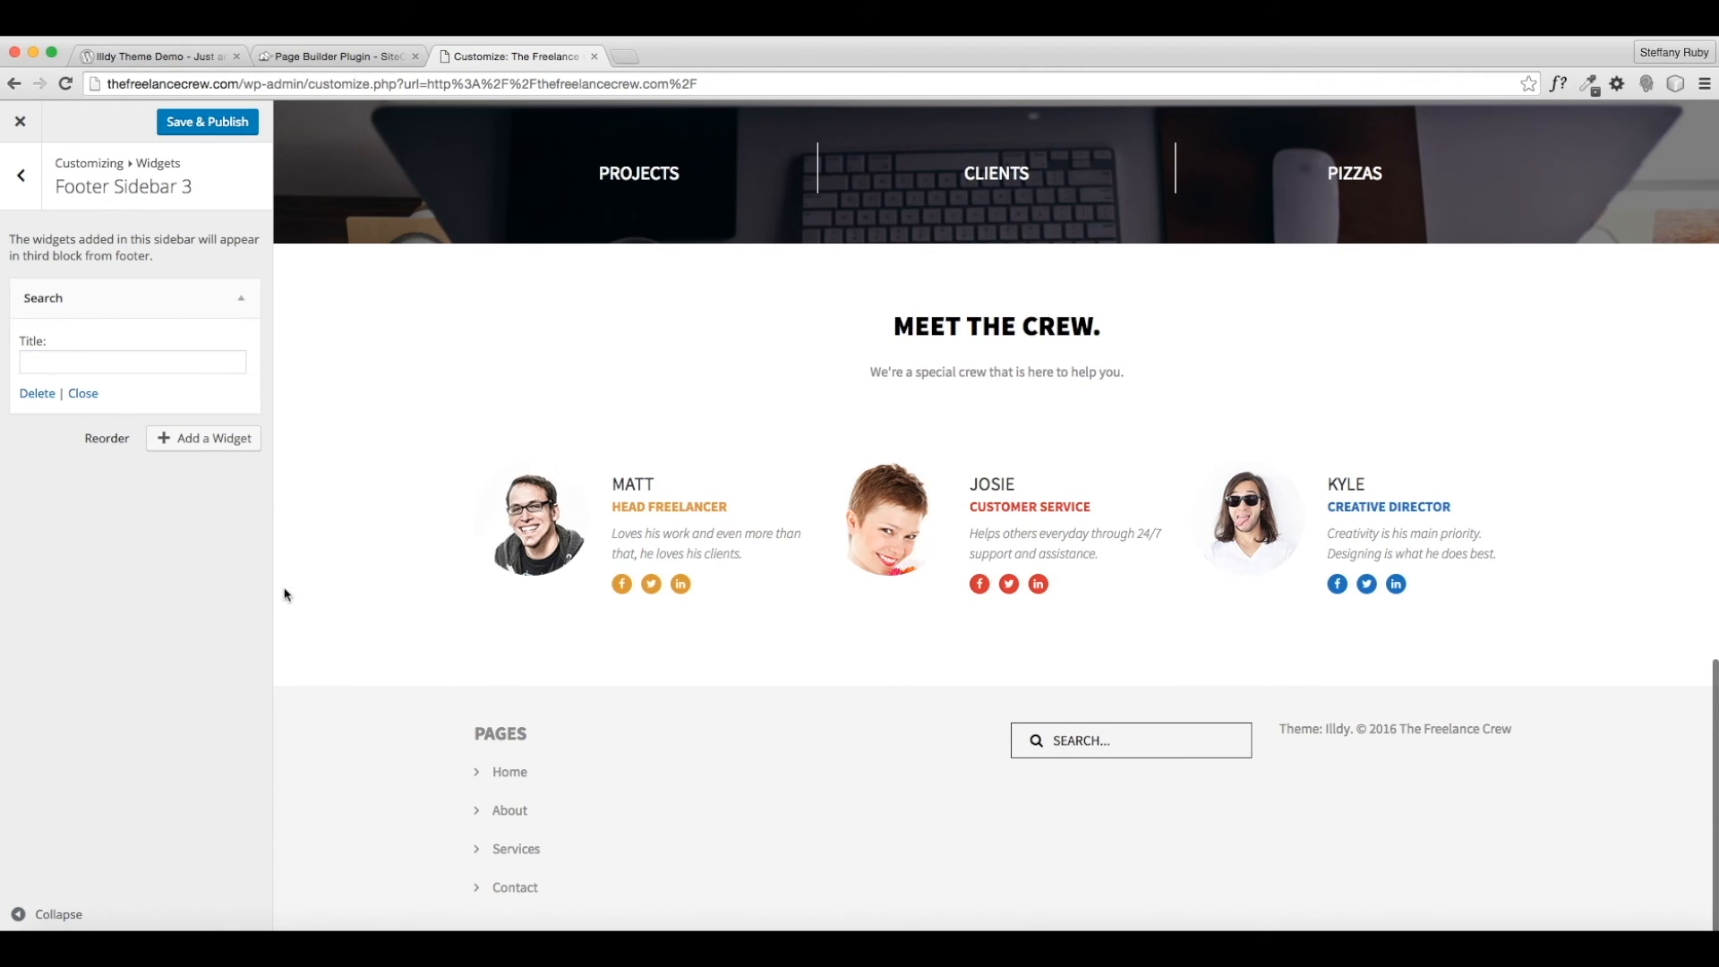
pyautogui.click(30, 394)
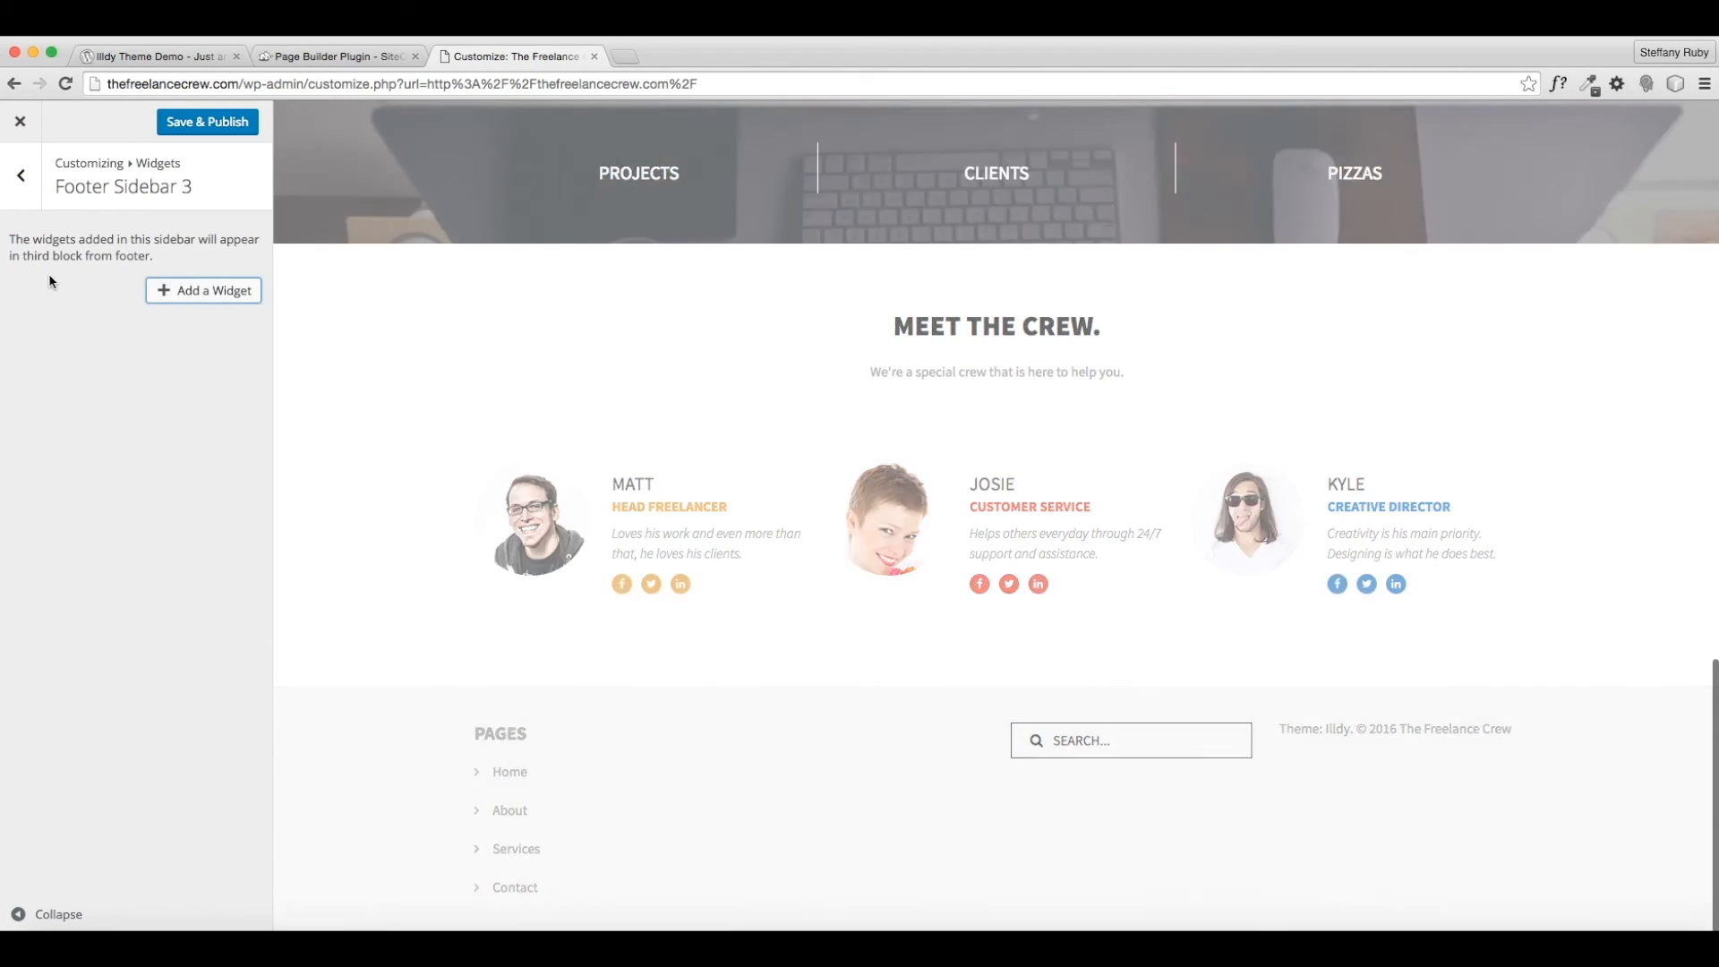
# Add an empty Text widget to Footer Sidebar 3, return to the list of footer sidebars and check the footer preview.
pyautogui.click(203, 290)
pyautogui.scroll(-2, 358, 591)
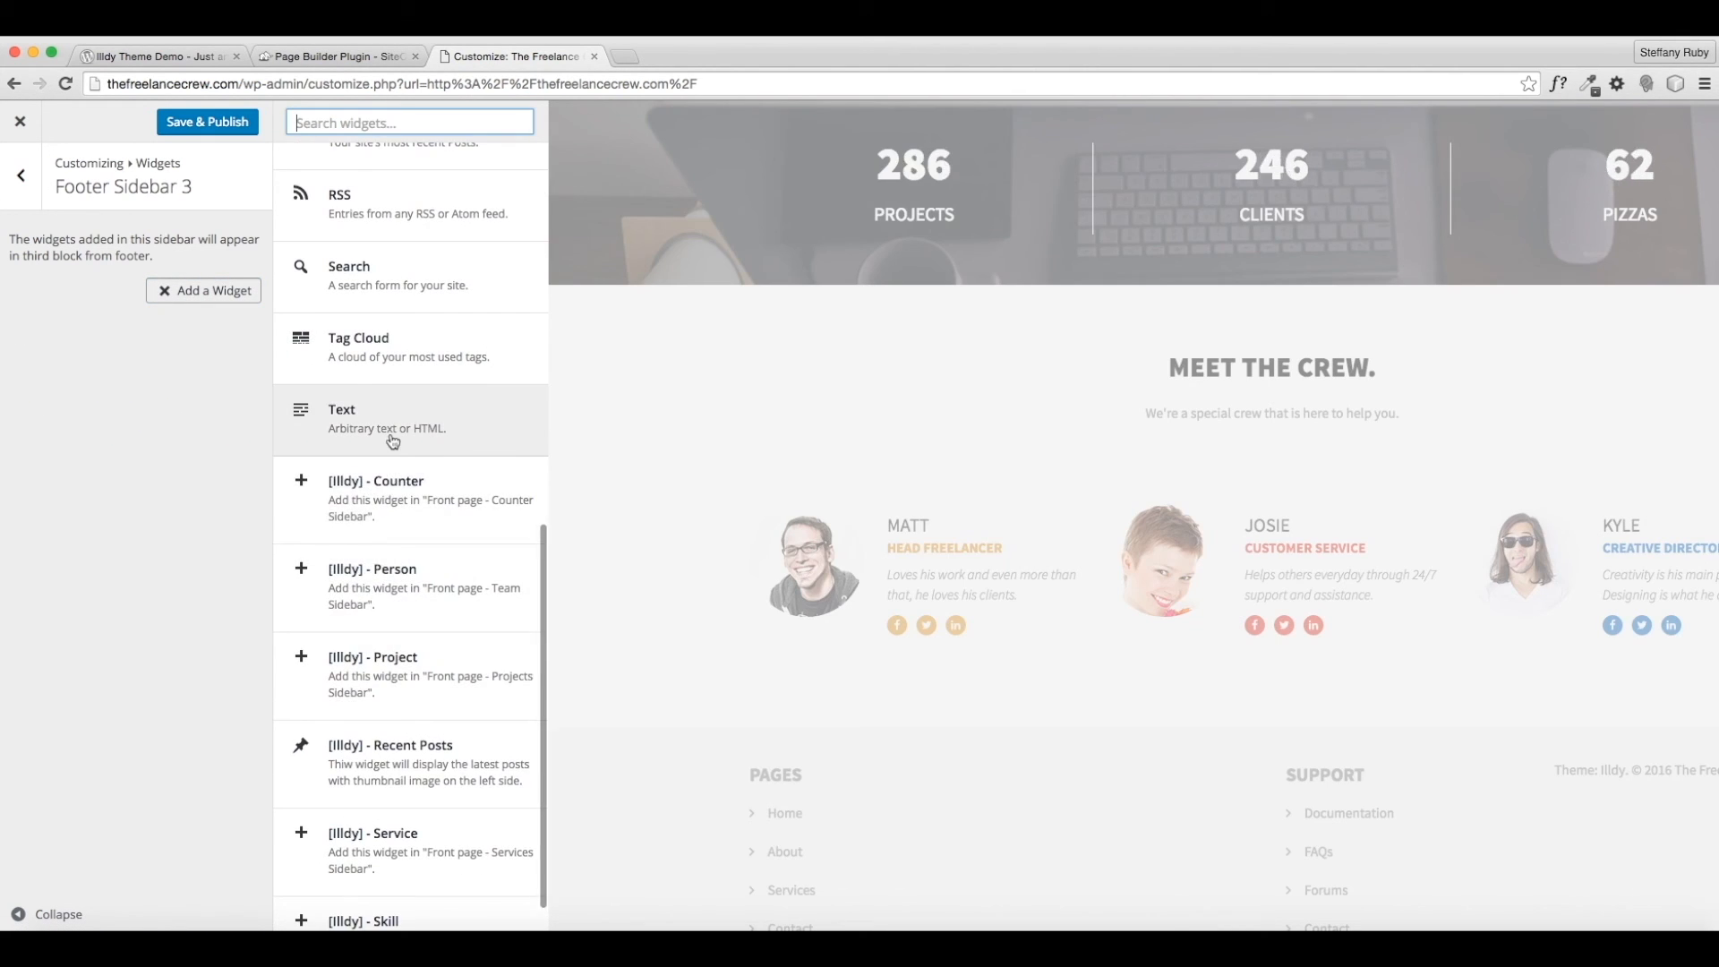
pyautogui.click(387, 449)
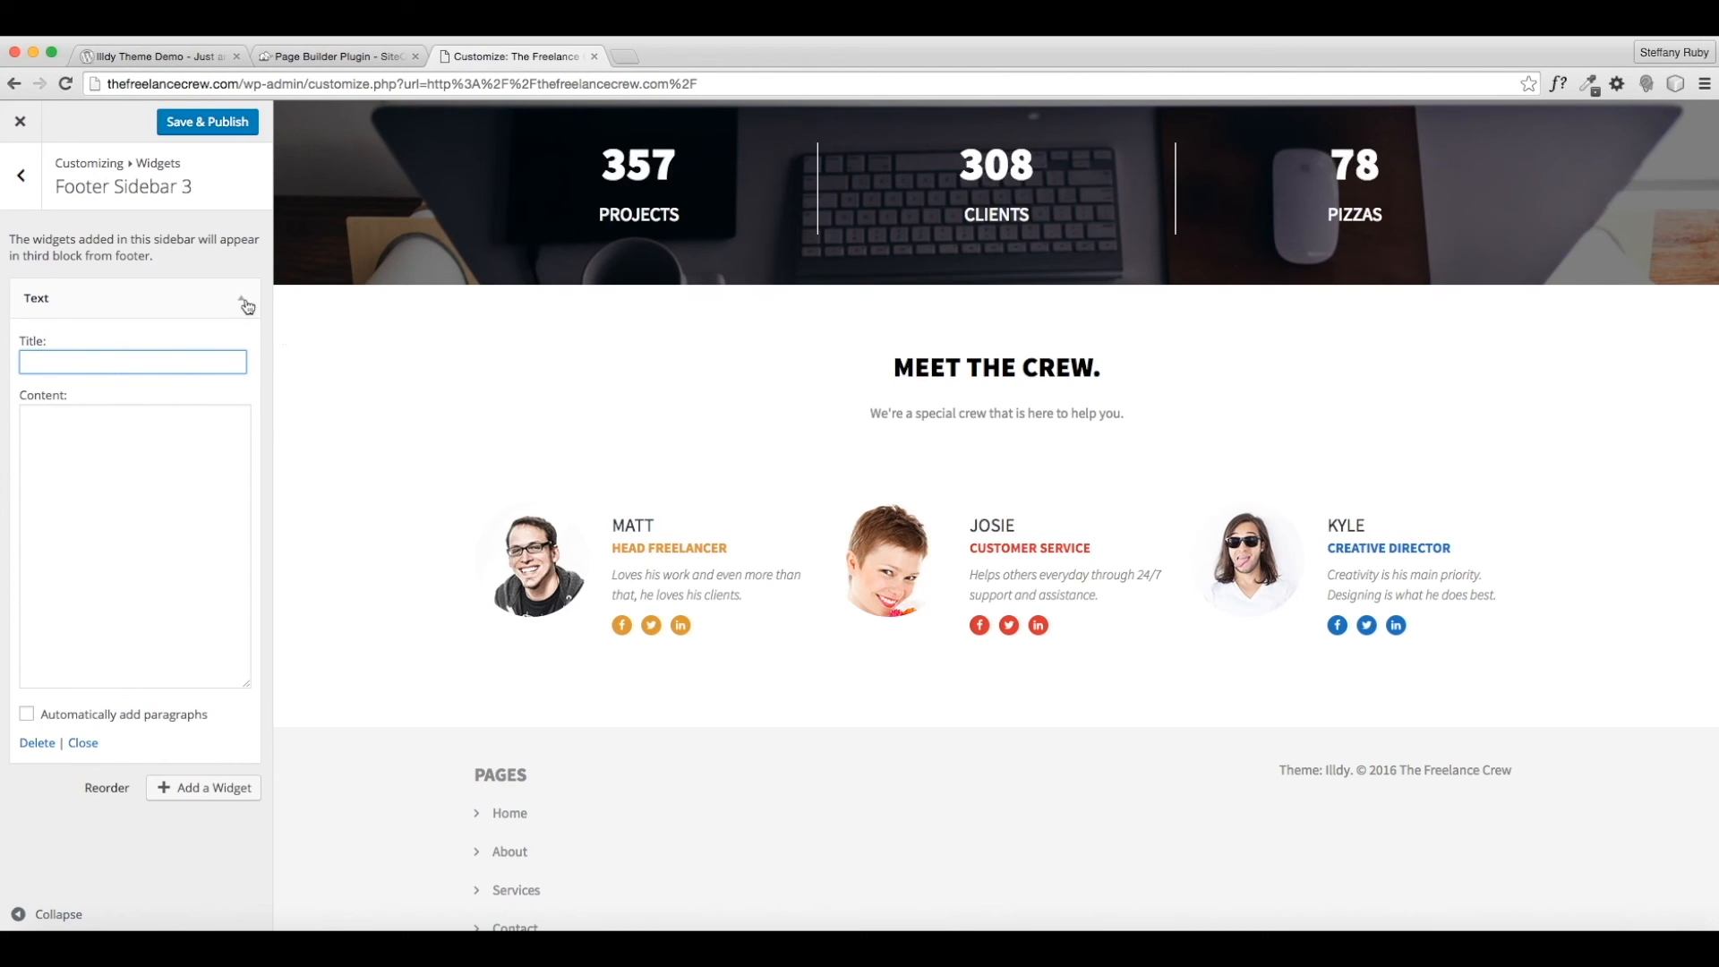
pyautogui.click(246, 304)
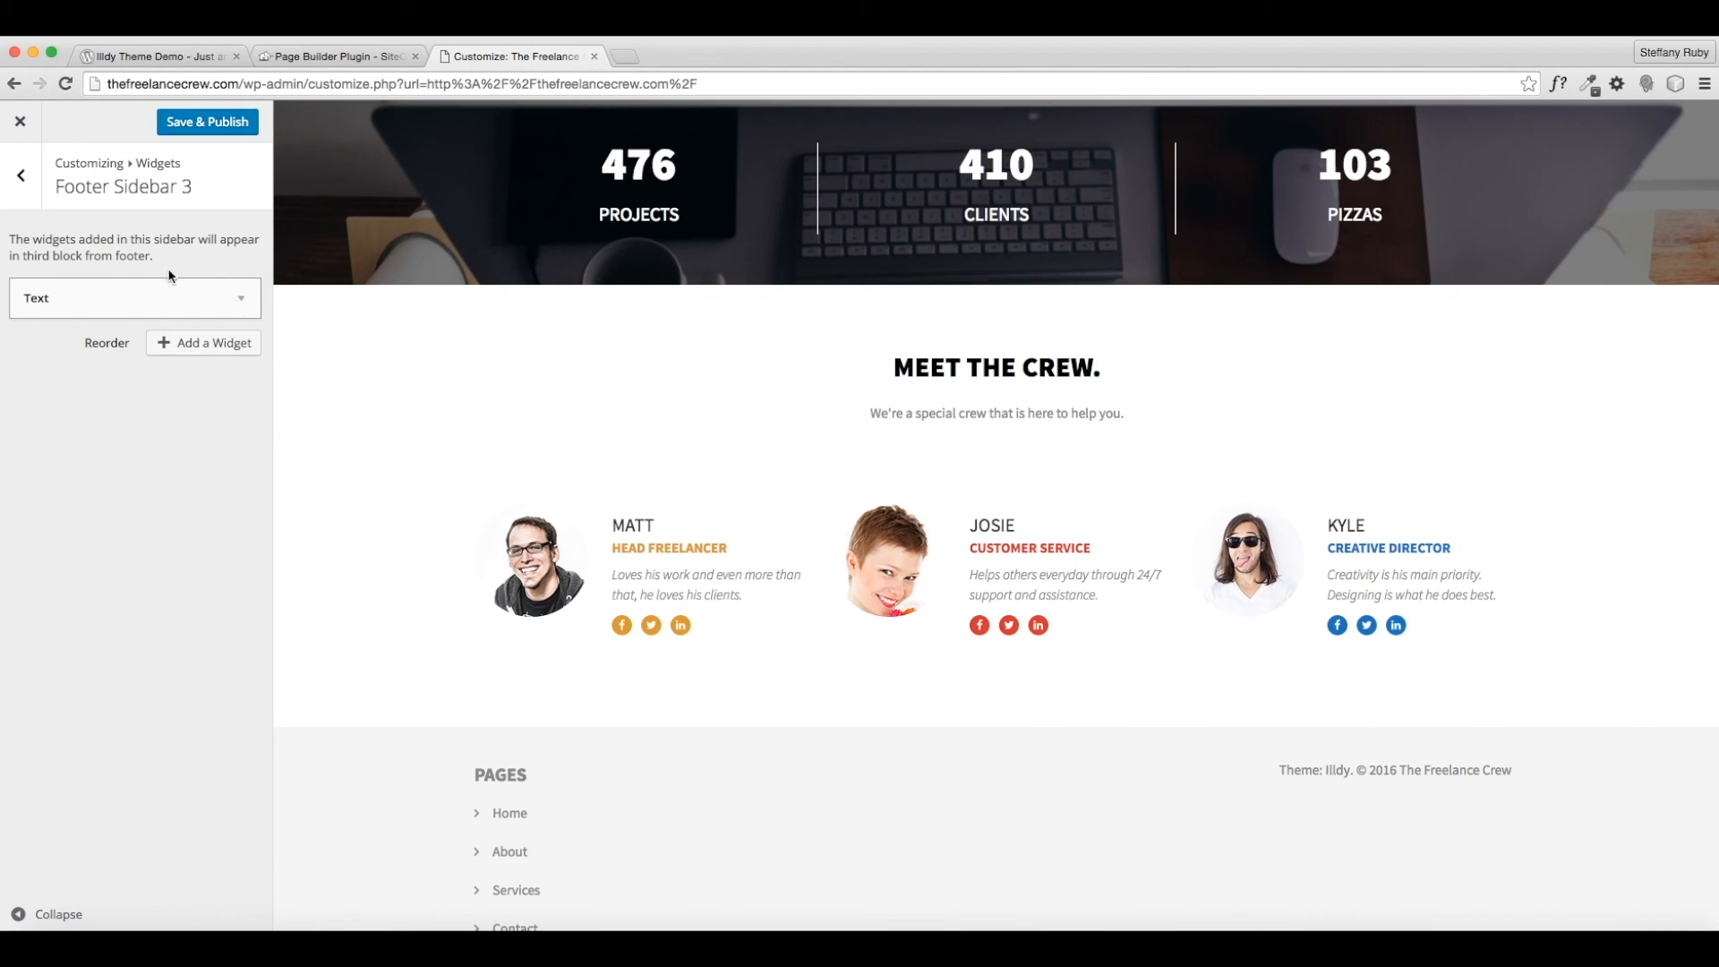
pyautogui.click(7, 188)
pyautogui.scroll(-1, 1014, 806)
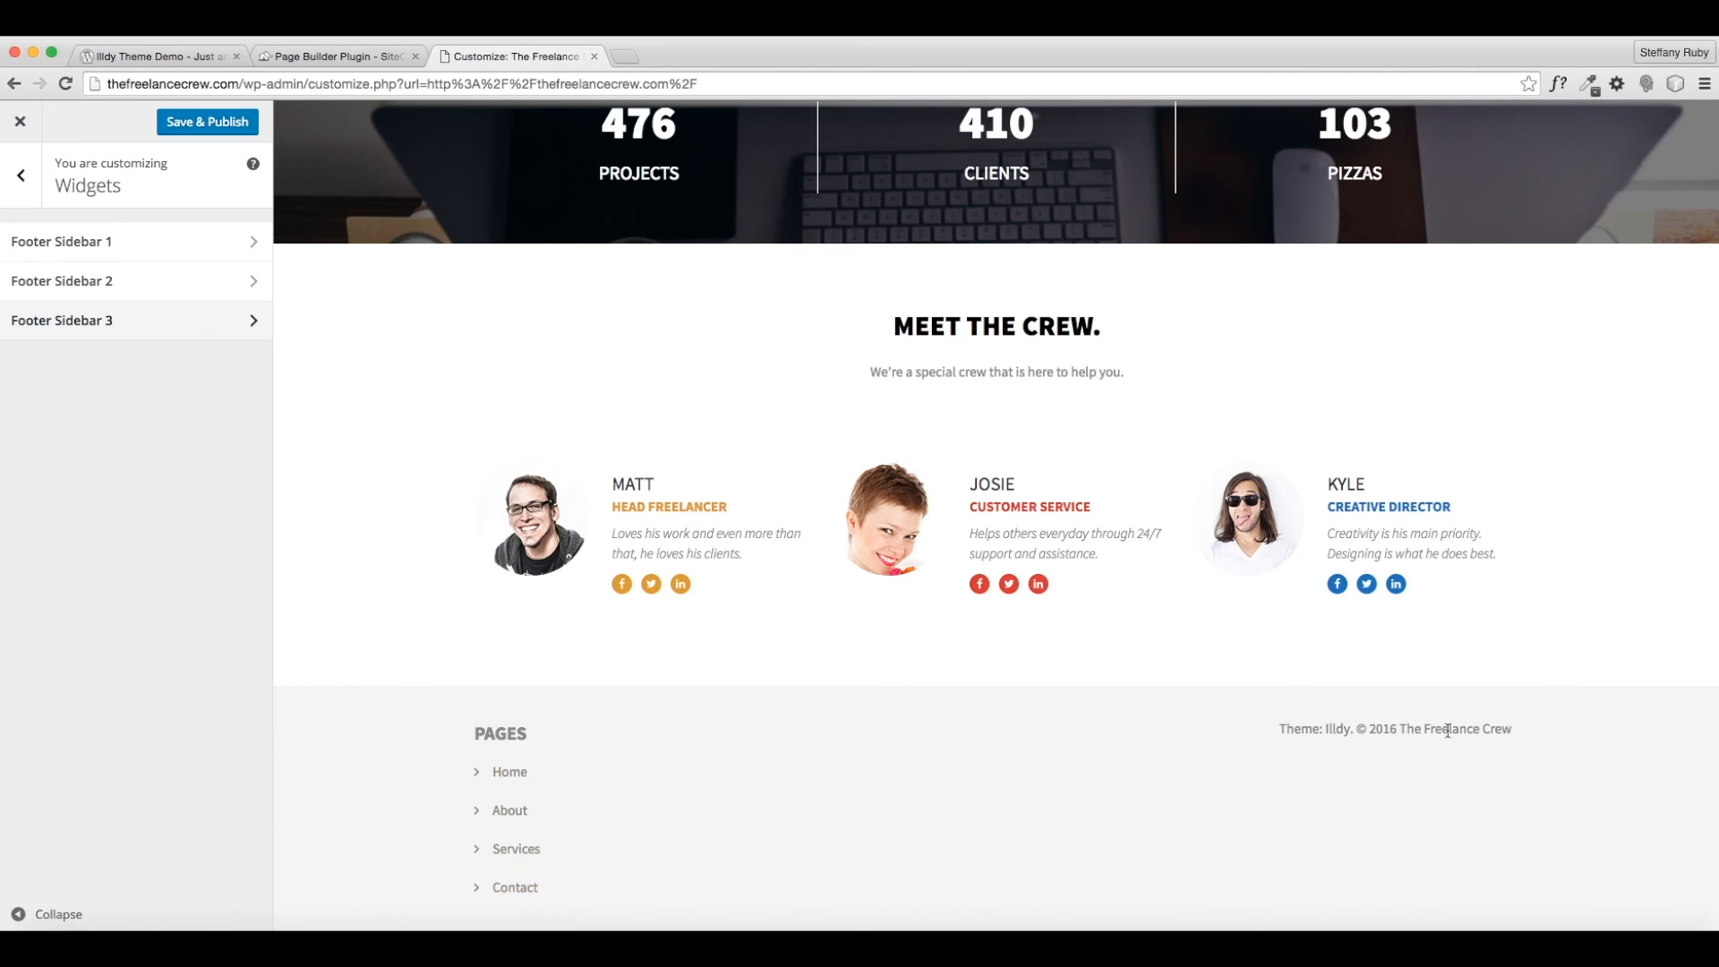
# Replace the PAGES Custom Menu widget in Footer Sidebar 1 with a Text widget that has an empty title and content.
pyautogui.click(143, 242)
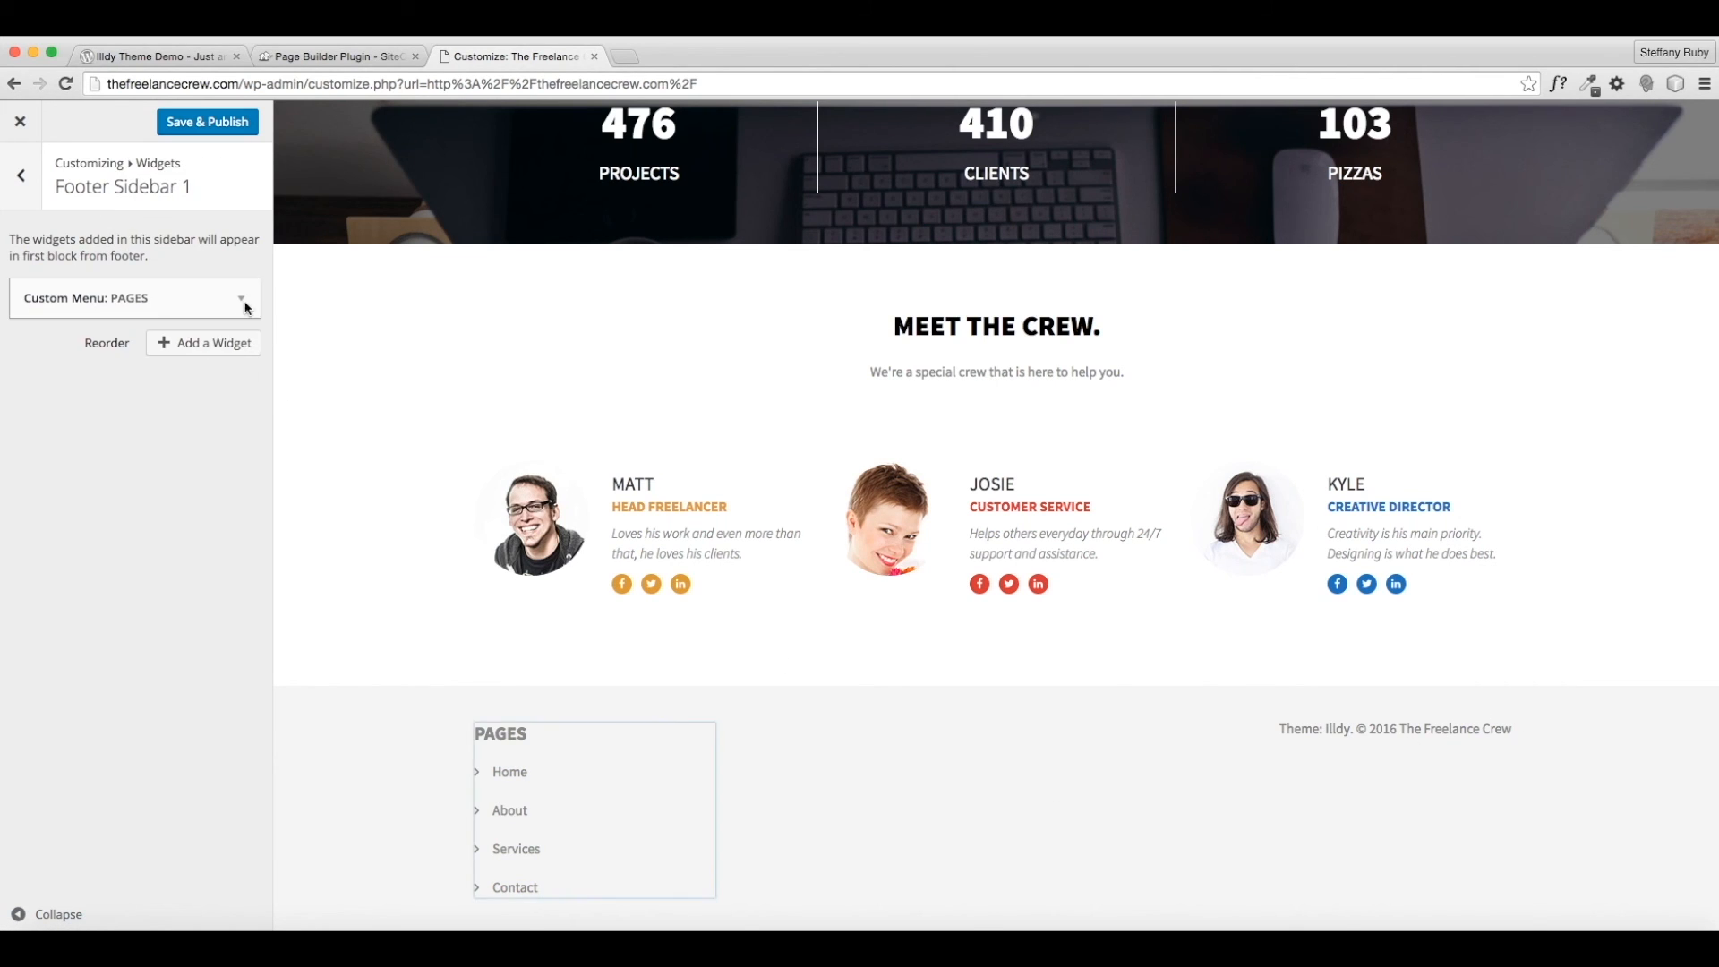
pyautogui.click(242, 299)
pyautogui.click(45, 435)
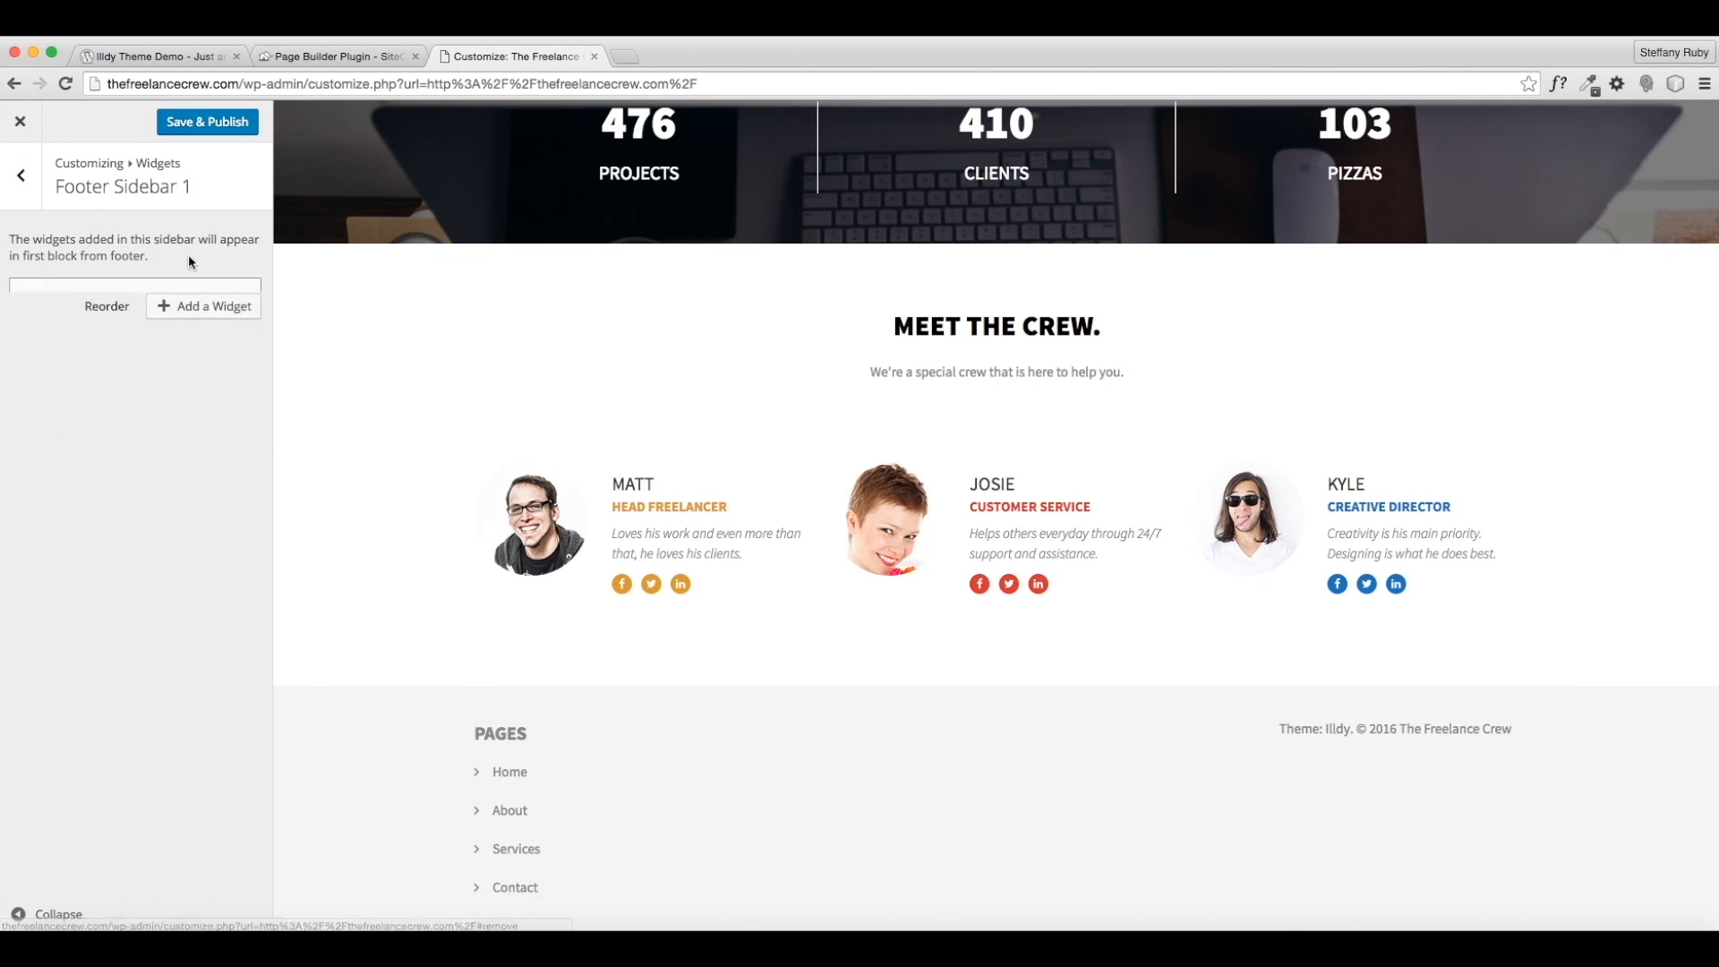
pyautogui.click(215, 301)
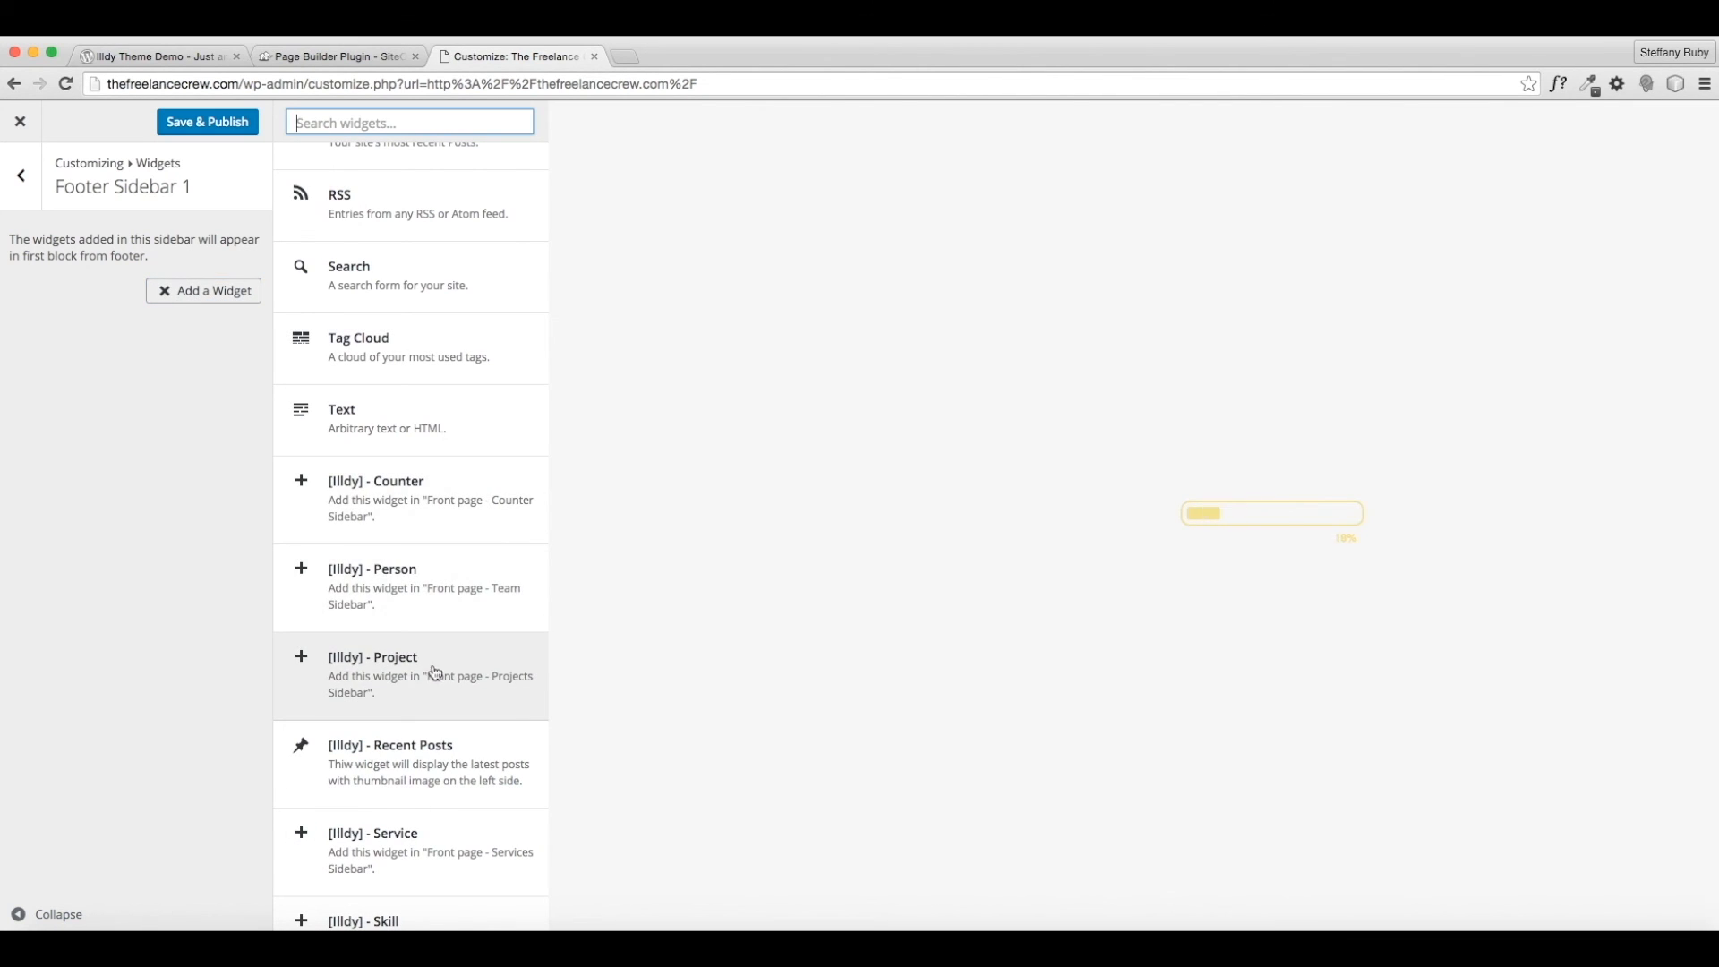
pyautogui.click(406, 444)
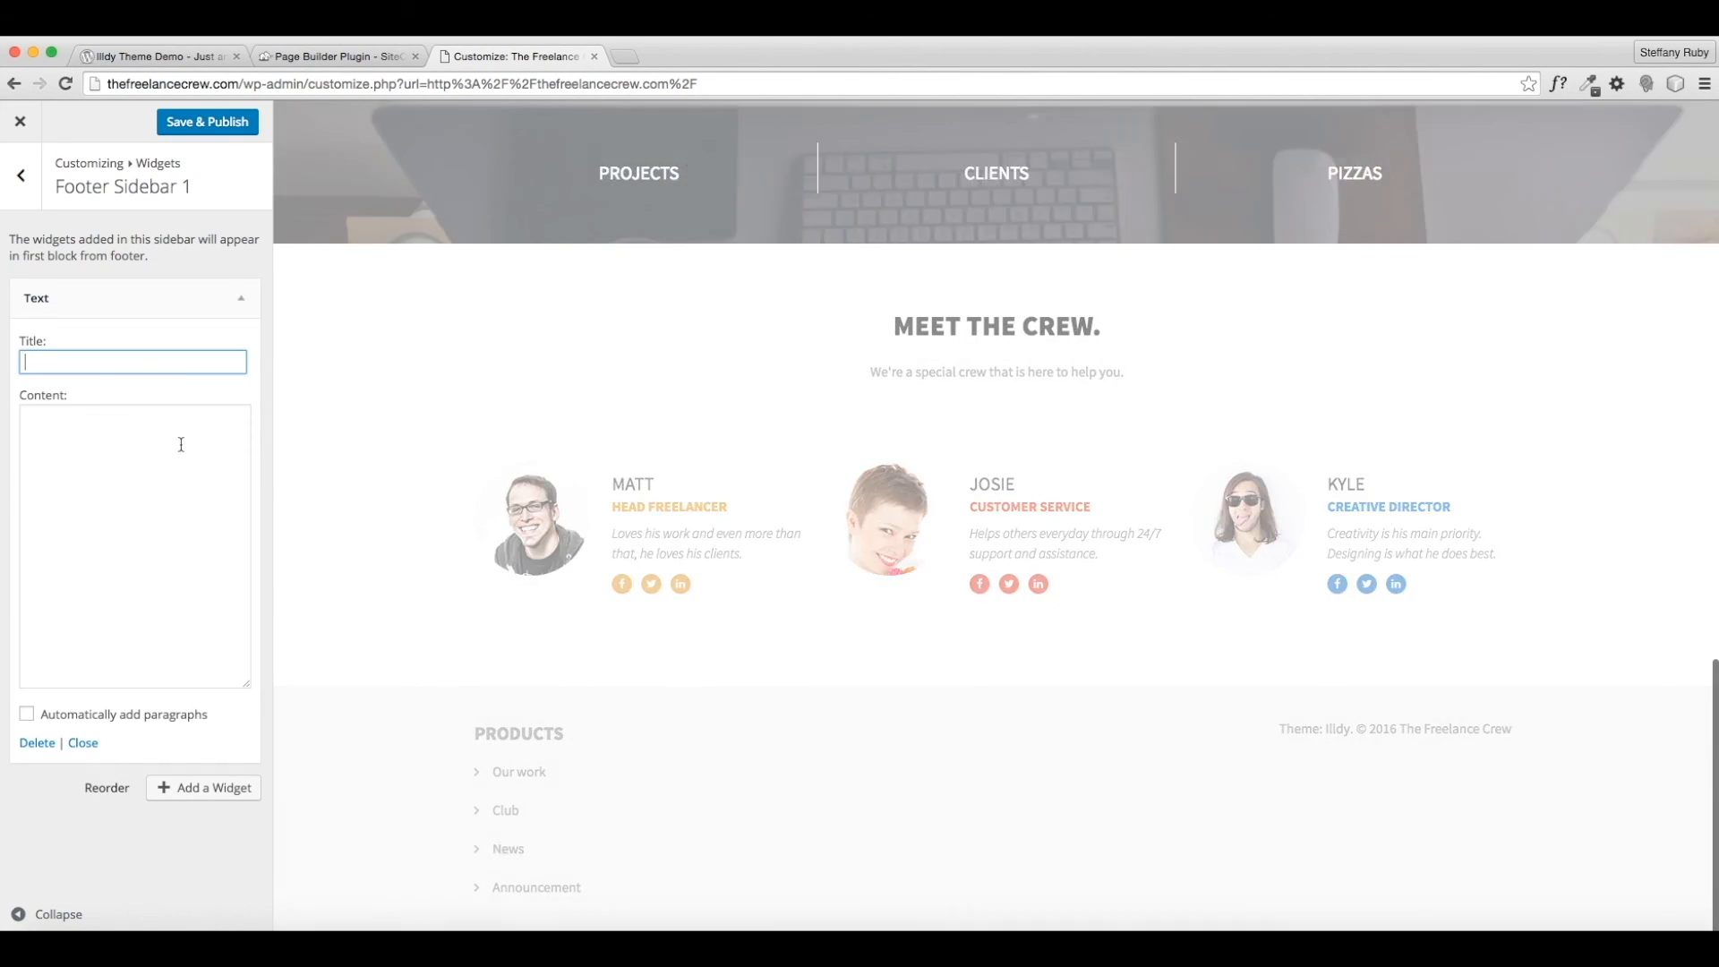
pyautogui.click(234, 298)
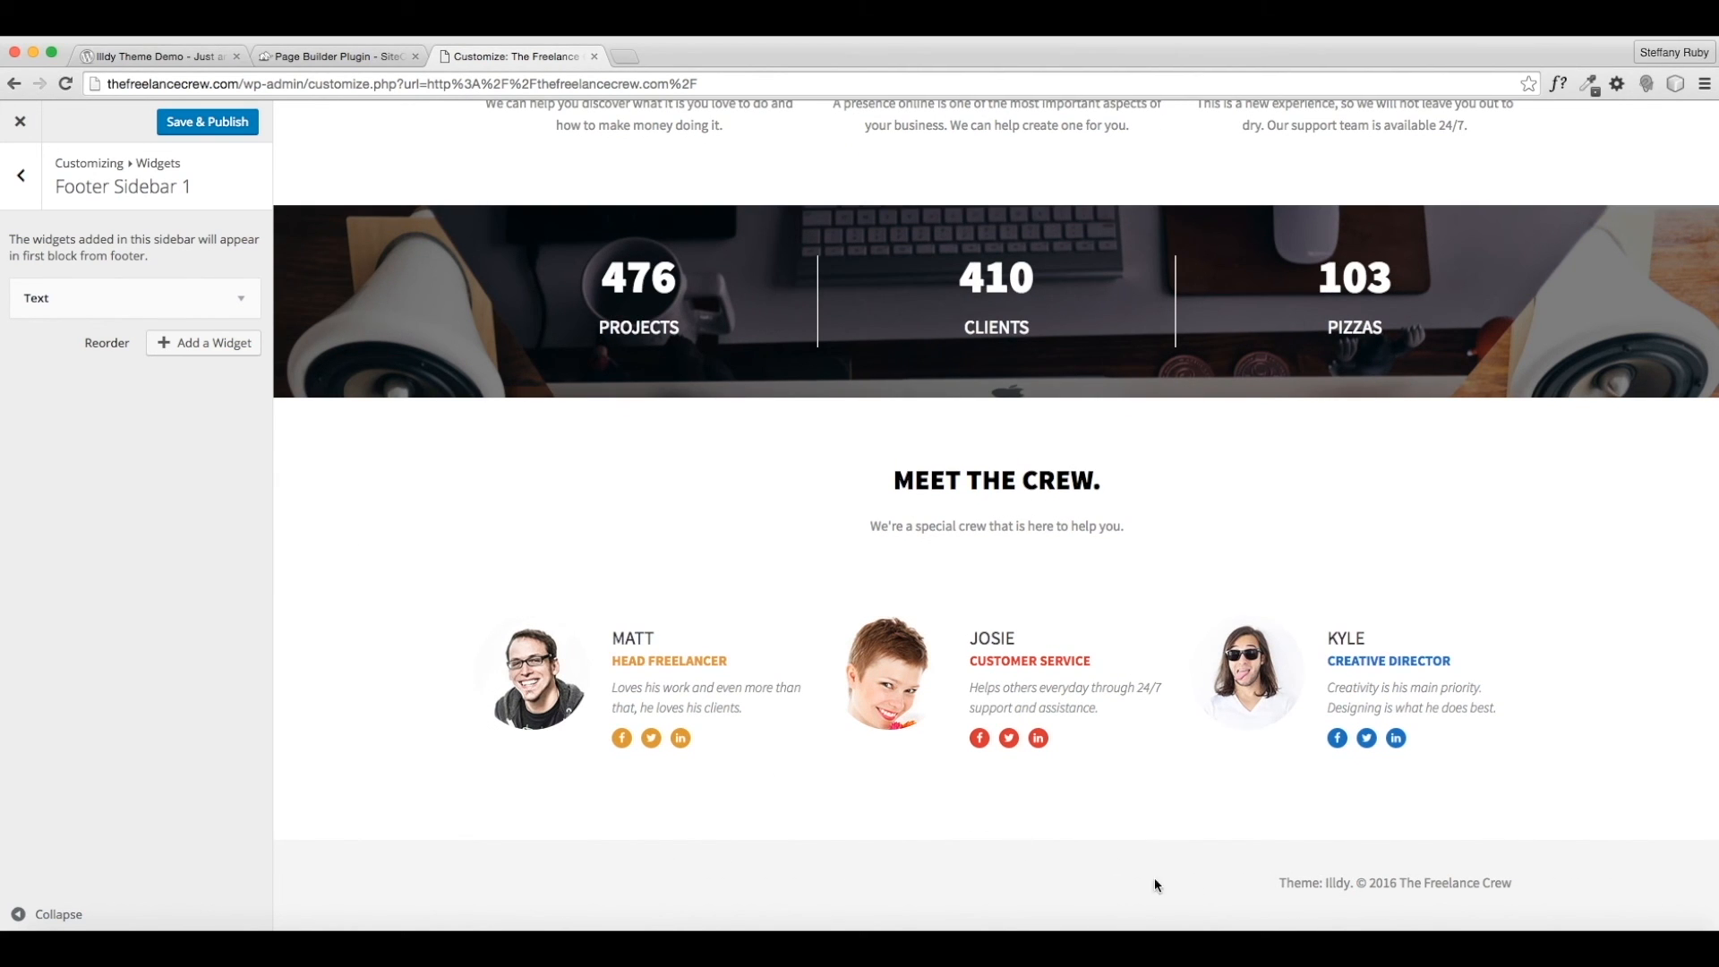
# Turn off the theme copyright display in the Footer Details of the General Options and publish the changes.
pyautogui.moveTo(1275, 883); pyautogui.dragTo(1356, 877)
pyautogui.click(1261, 885)
pyautogui.click(11, 202)
pyautogui.click(17, 200)
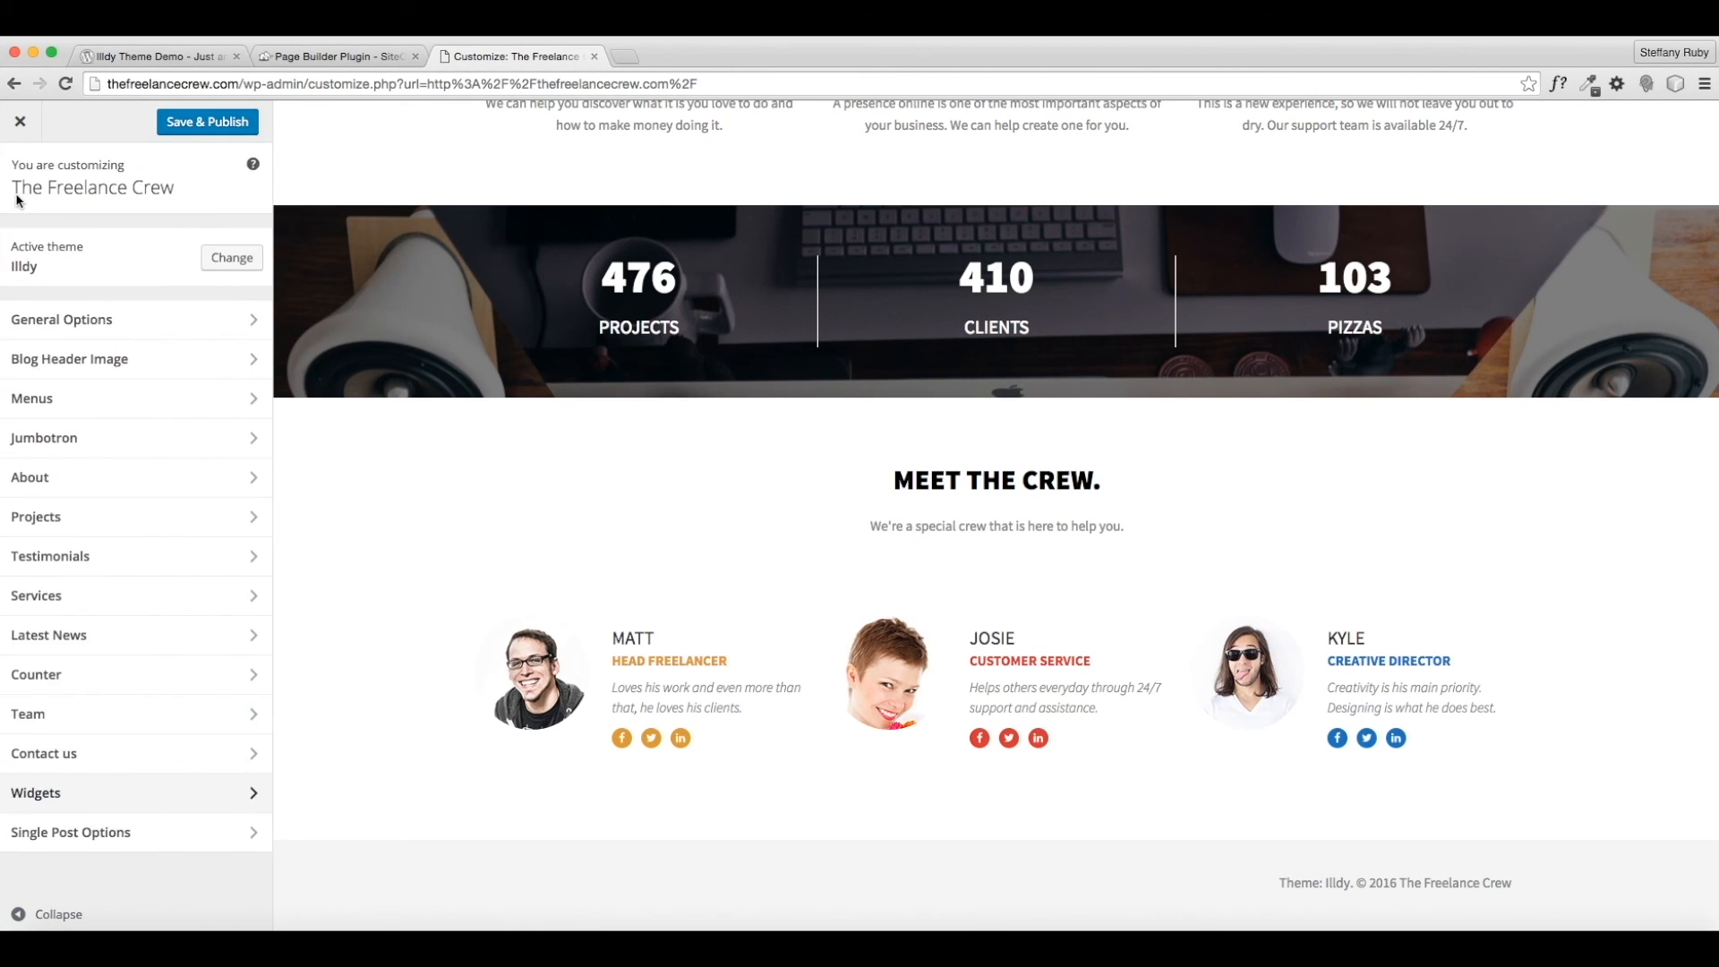
pyautogui.click(80, 325)
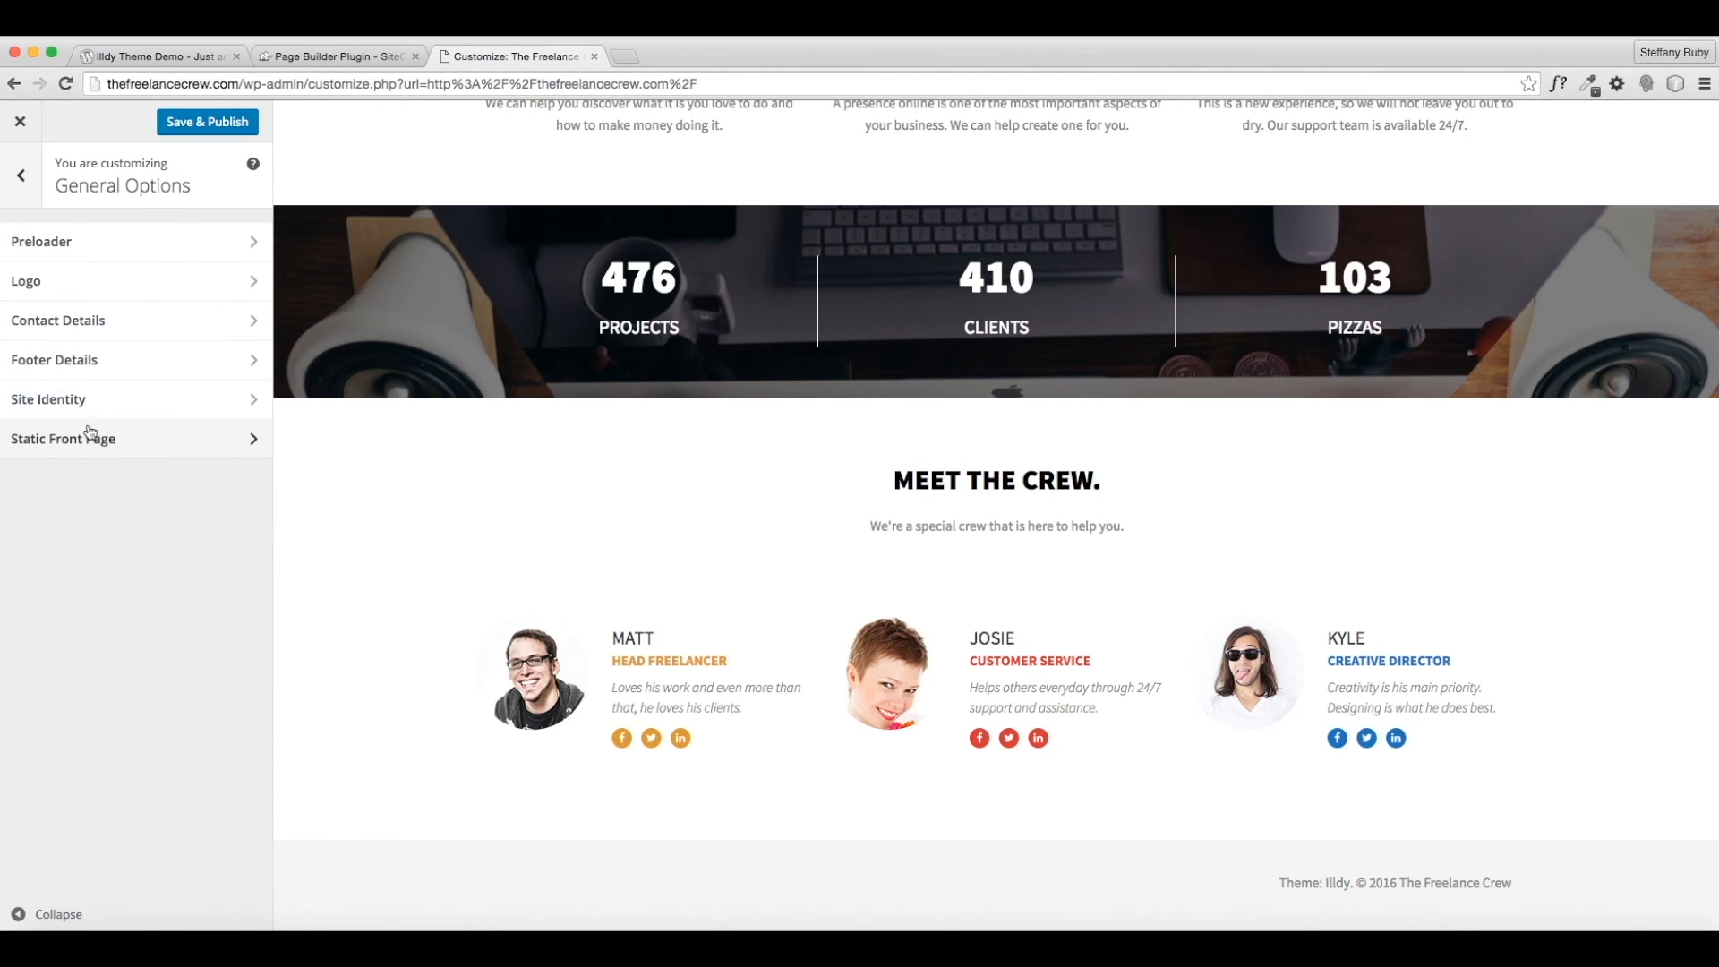
pyautogui.click(93, 367)
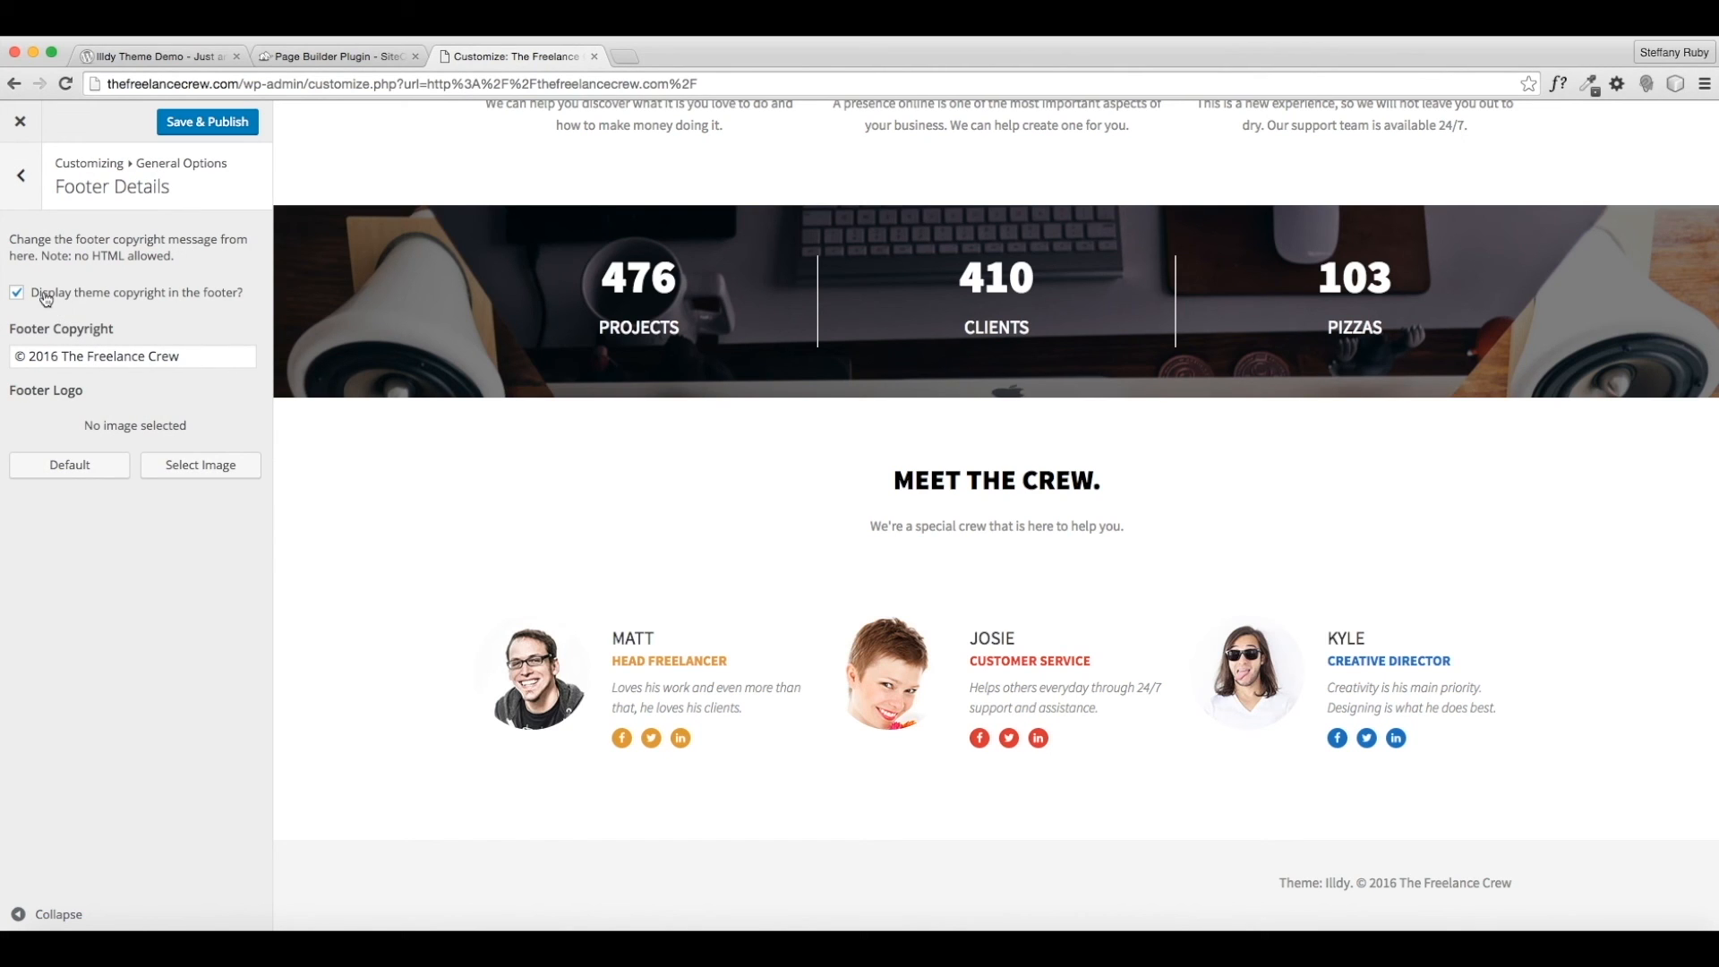
pyautogui.click(17, 295)
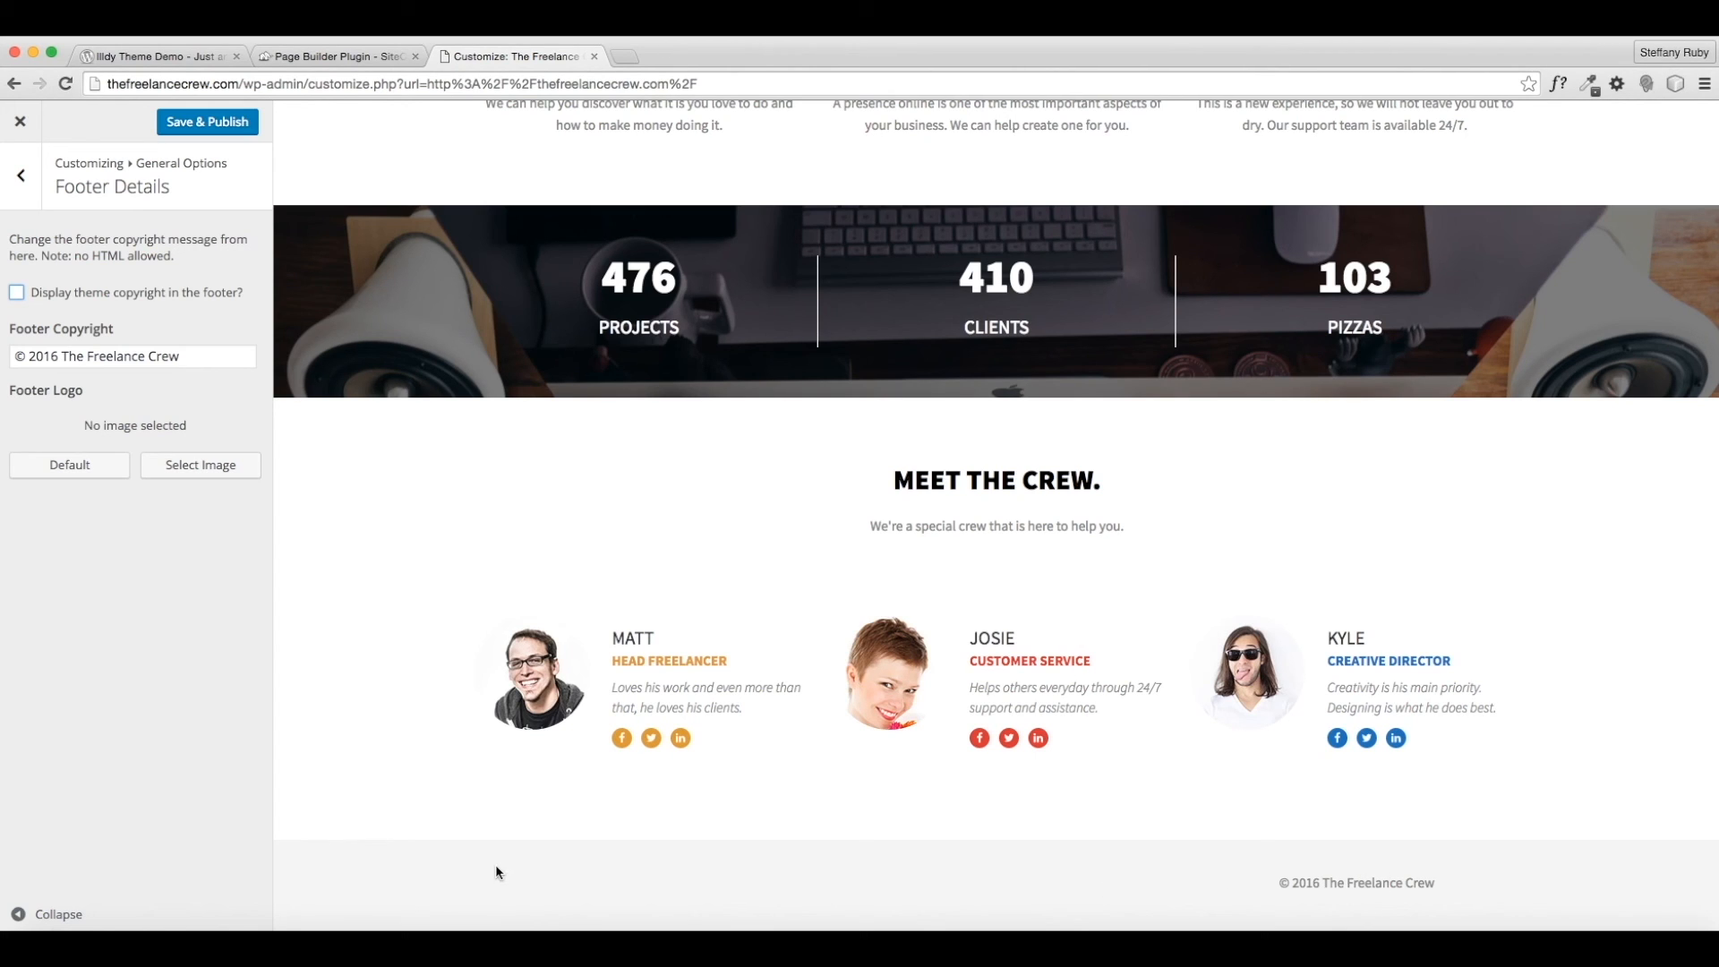
pyautogui.click(224, 134)
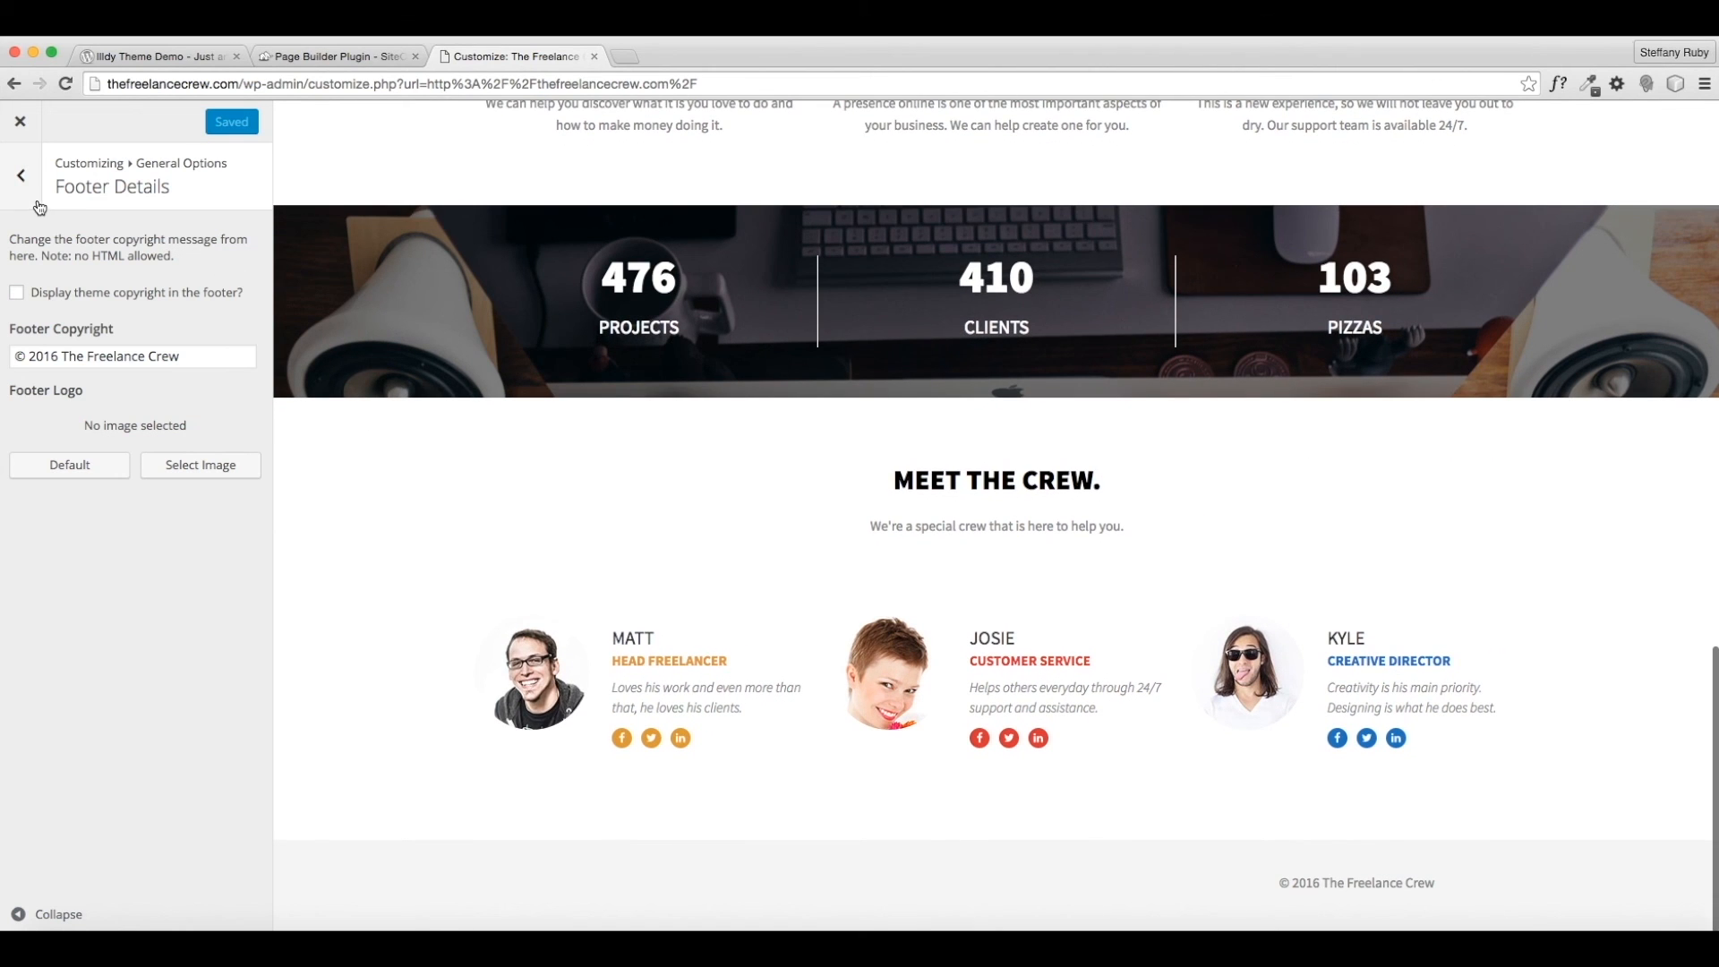
# Examine the Global settings of the Single Post Options and return to the General Options.
pyautogui.click(21, 175)
pyautogui.click(21, 175)
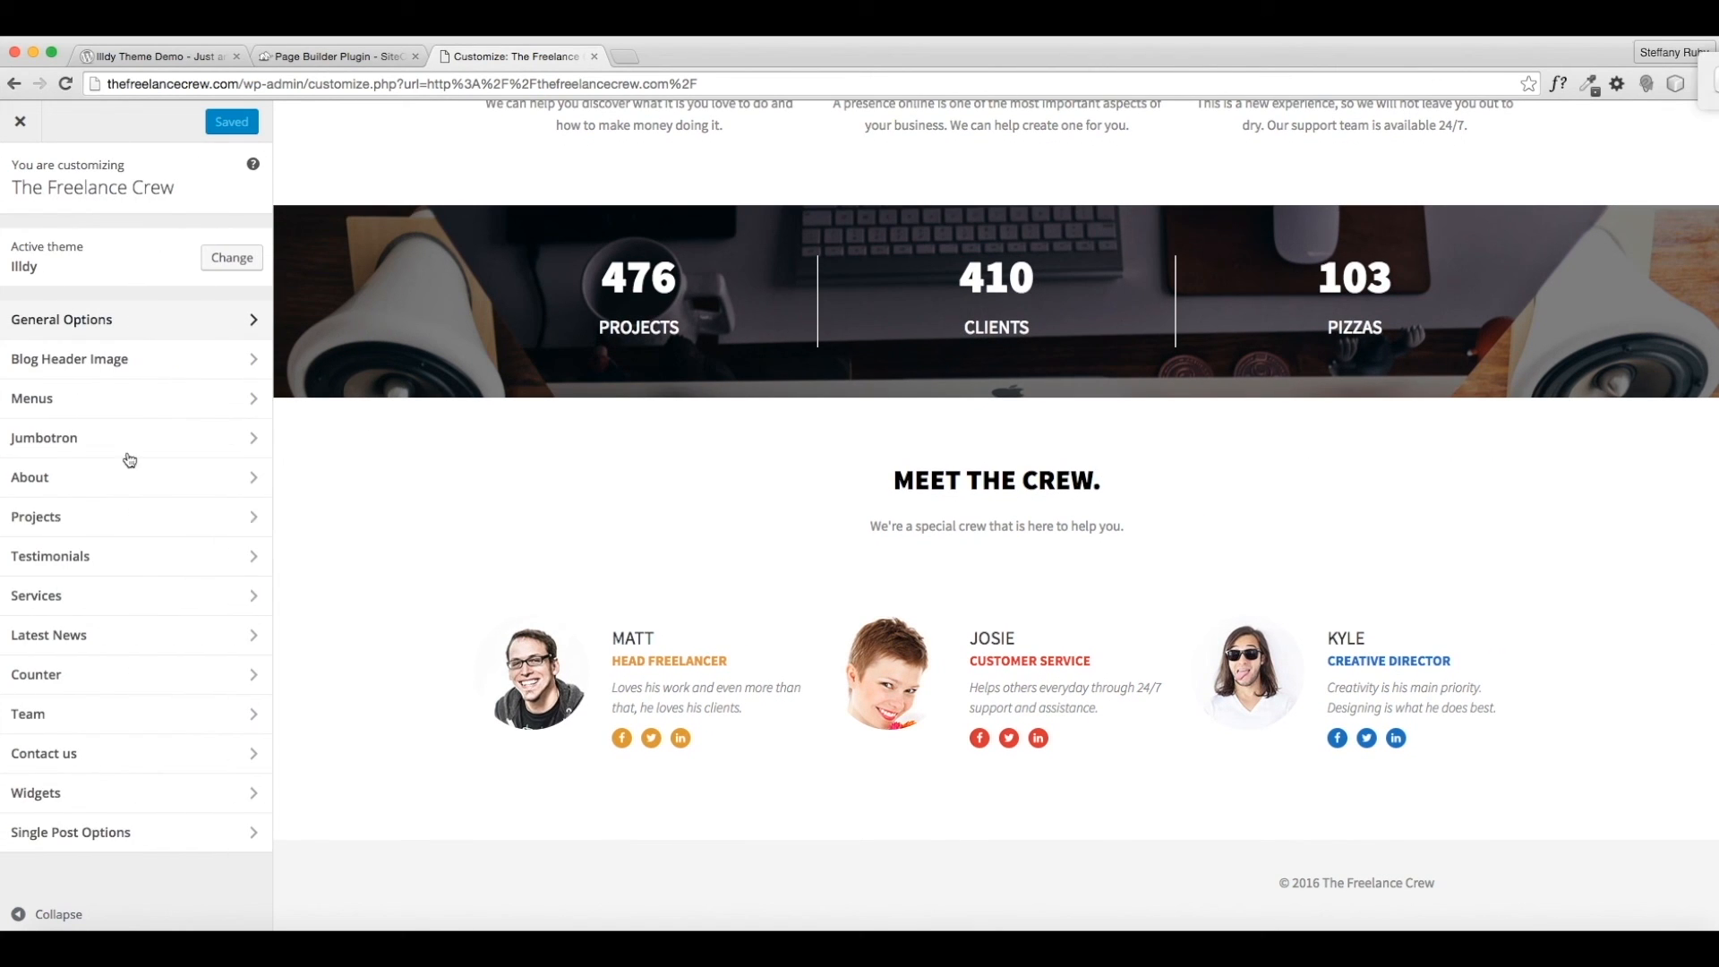
pyautogui.click(133, 834)
pyautogui.click(1697, 83)
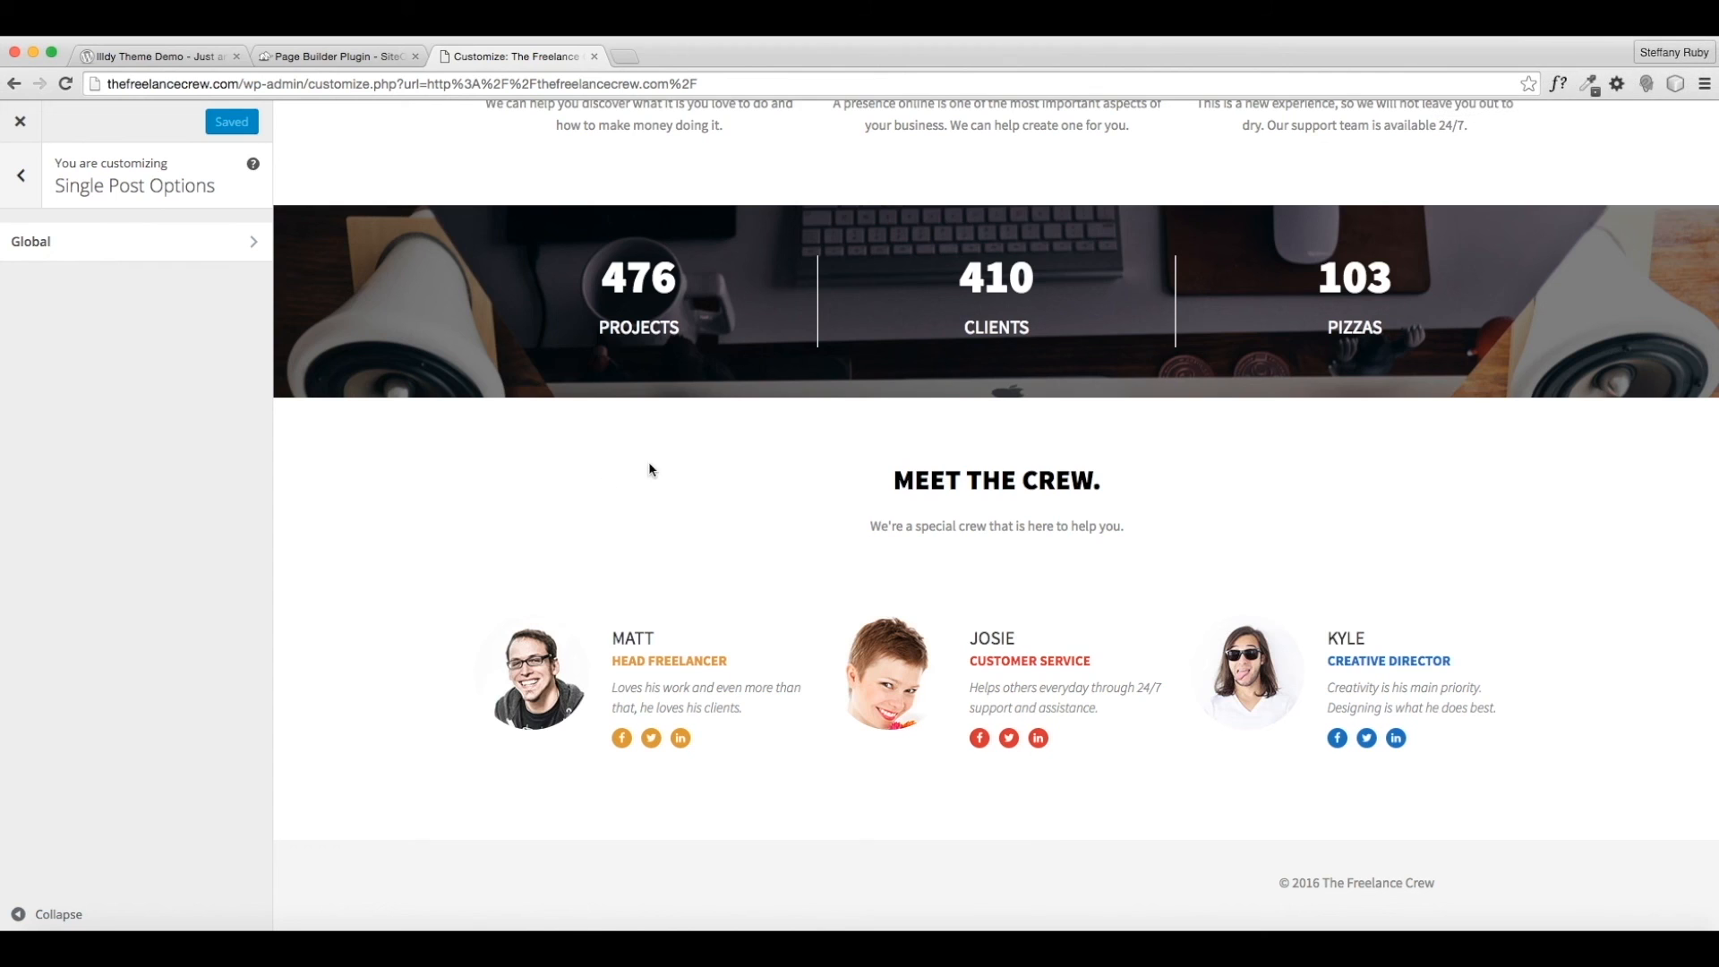
pyautogui.click(45, 240)
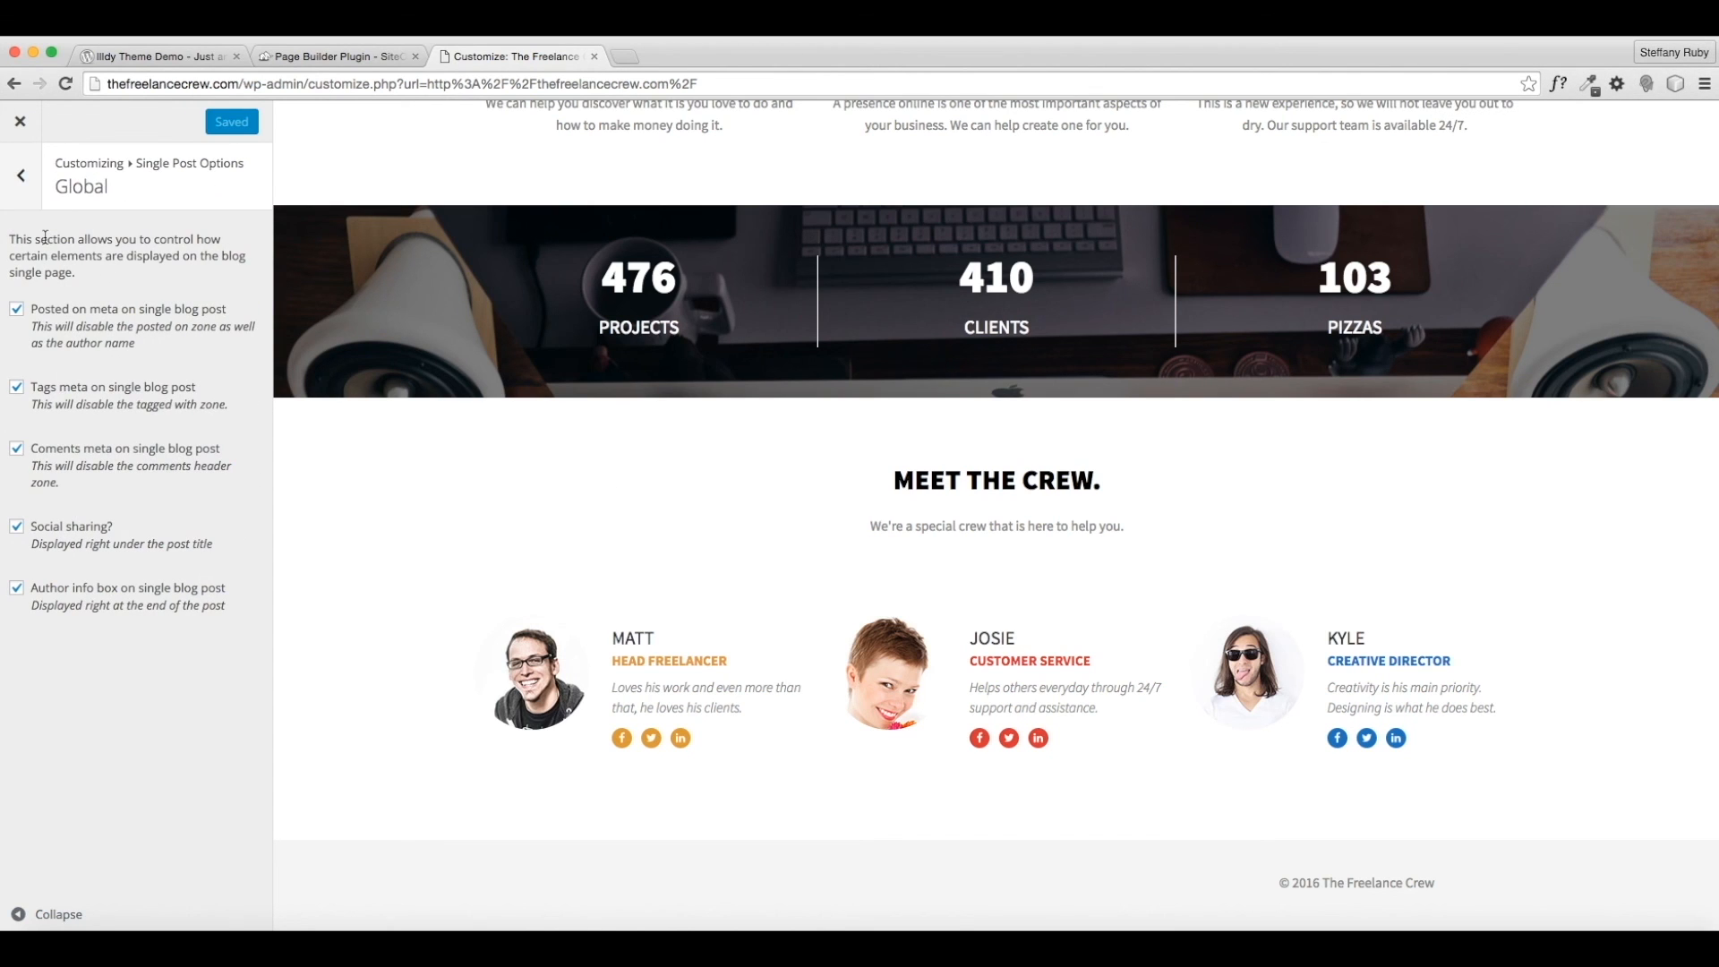
pyautogui.click(21, 176)
pyautogui.click(20, 172)
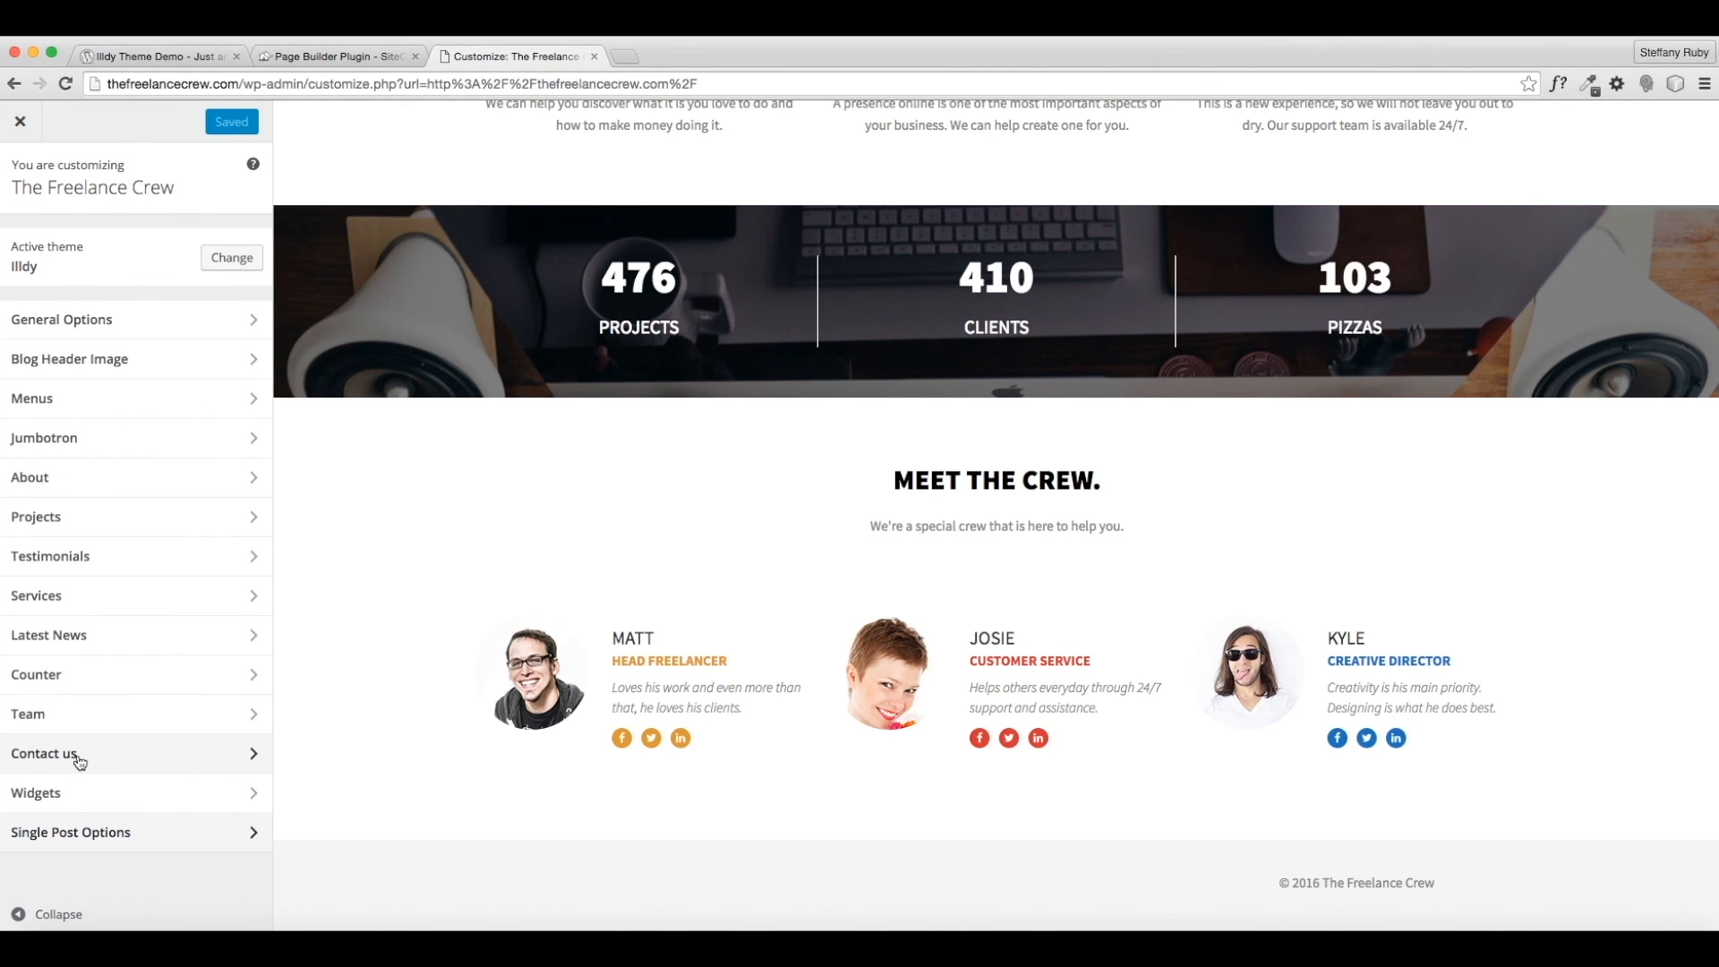
pyautogui.click(116, 320)
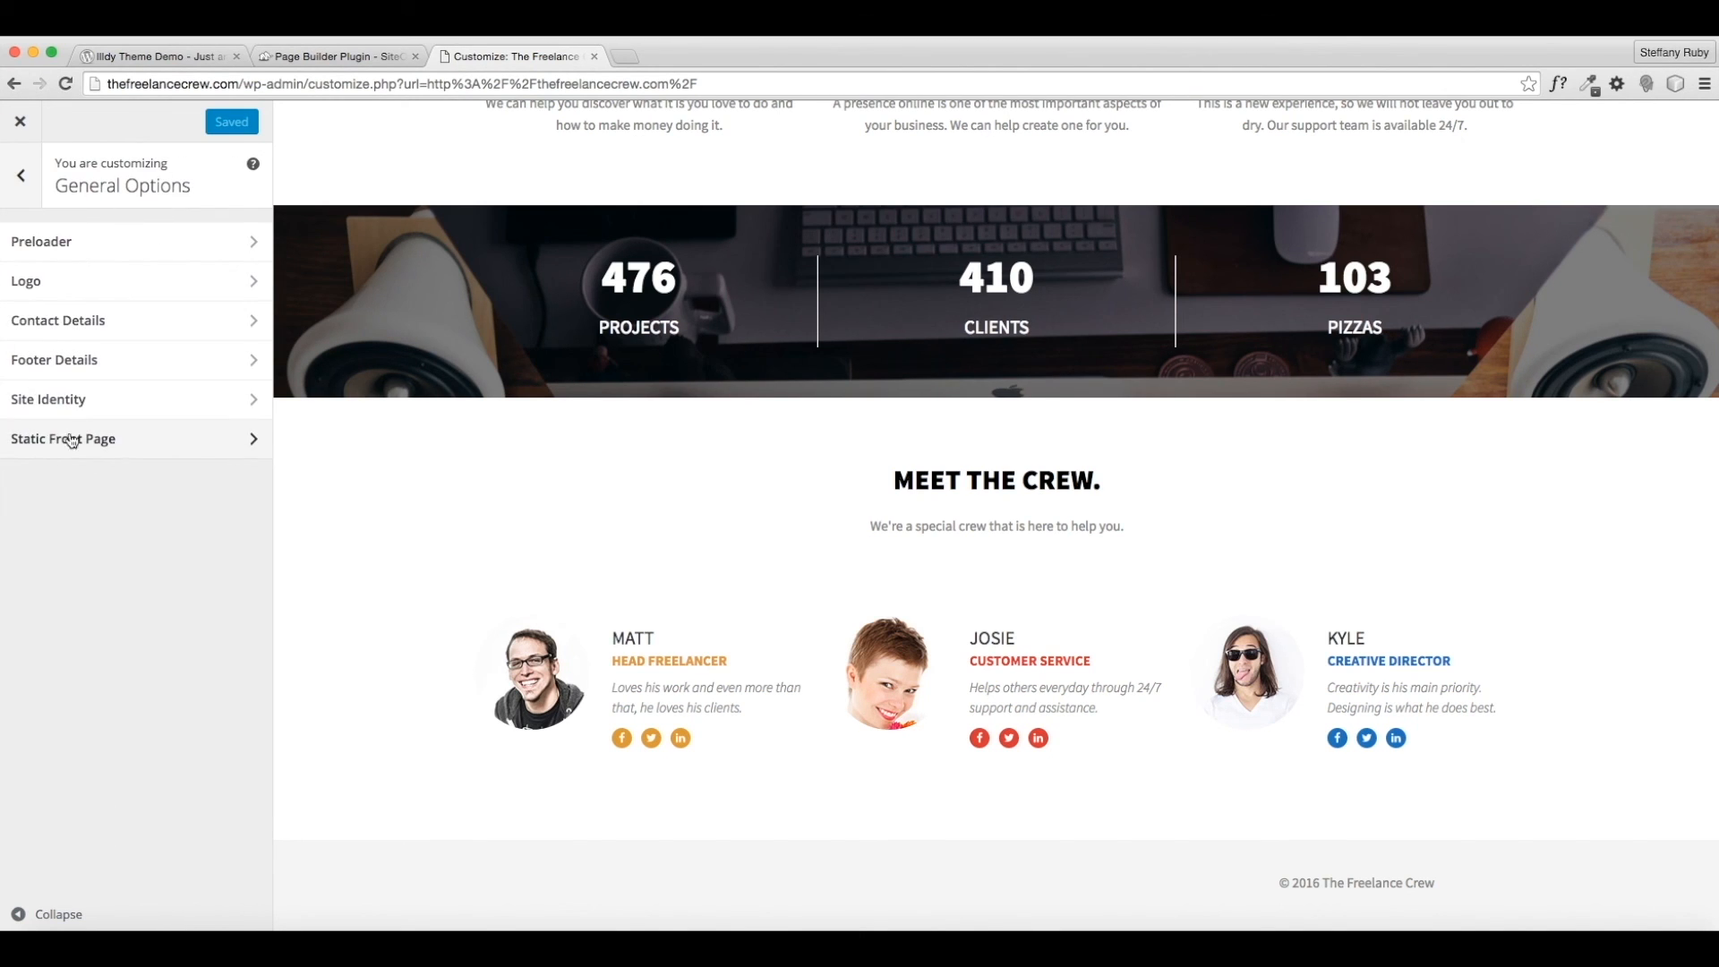